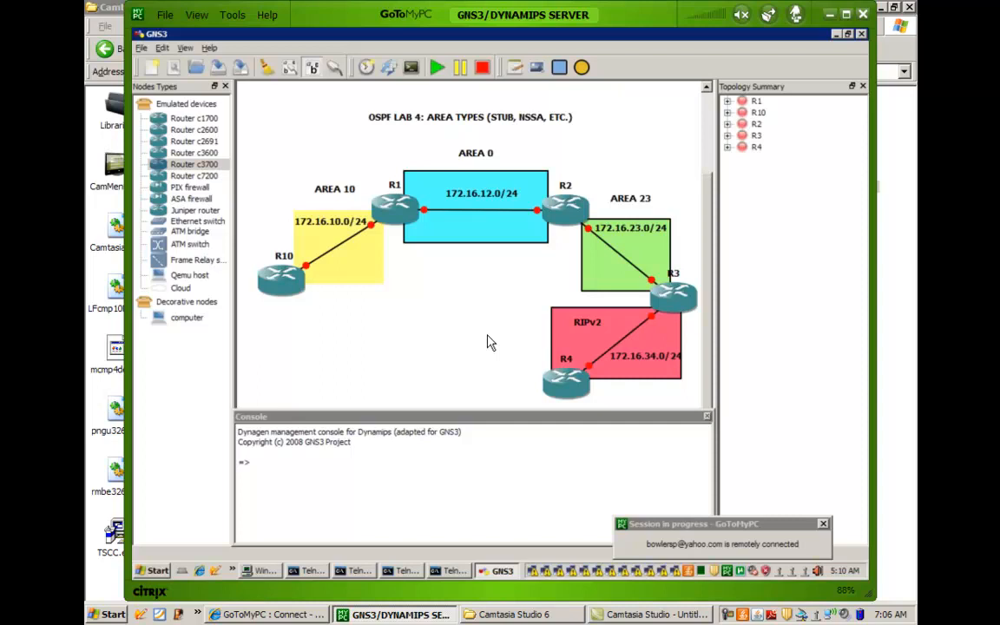
Start all five routers in the topology in stages: R1 with R2, R10 with R3, and finally R4.
click(396, 206)
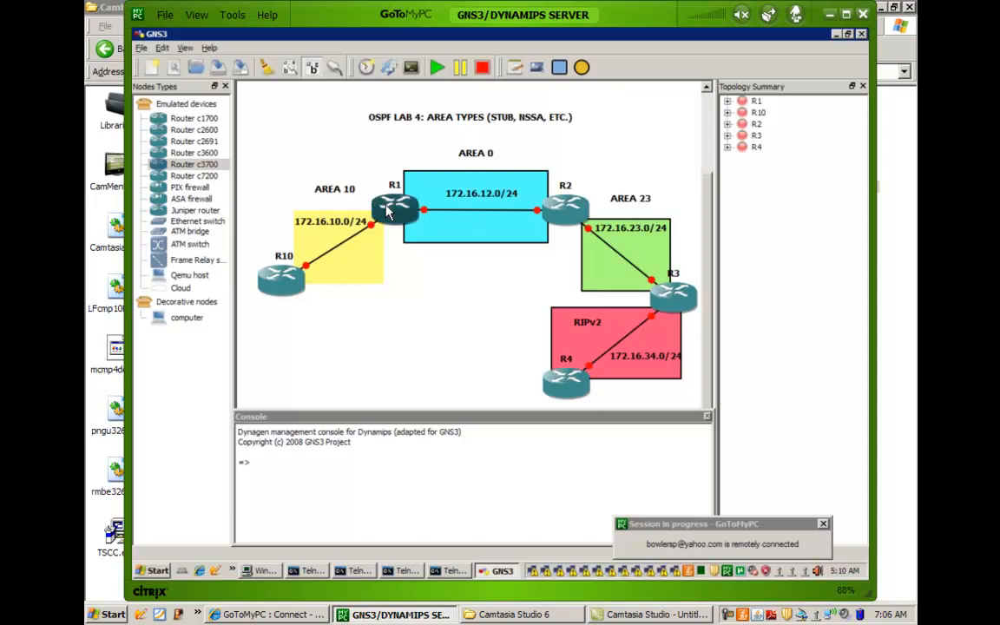
right_click(560, 228)
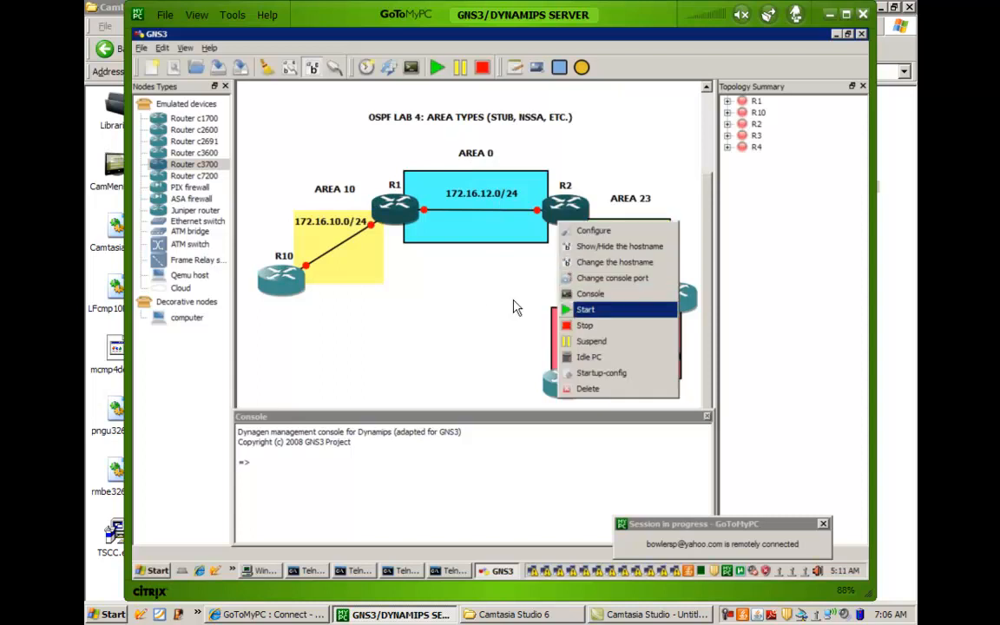
key(Return)
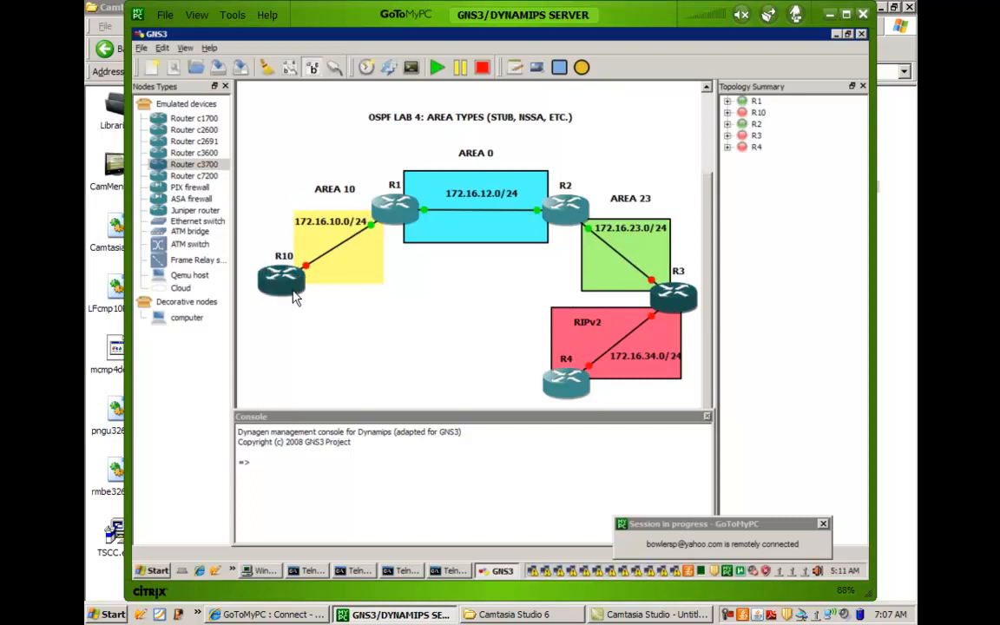
right_click(657, 312)
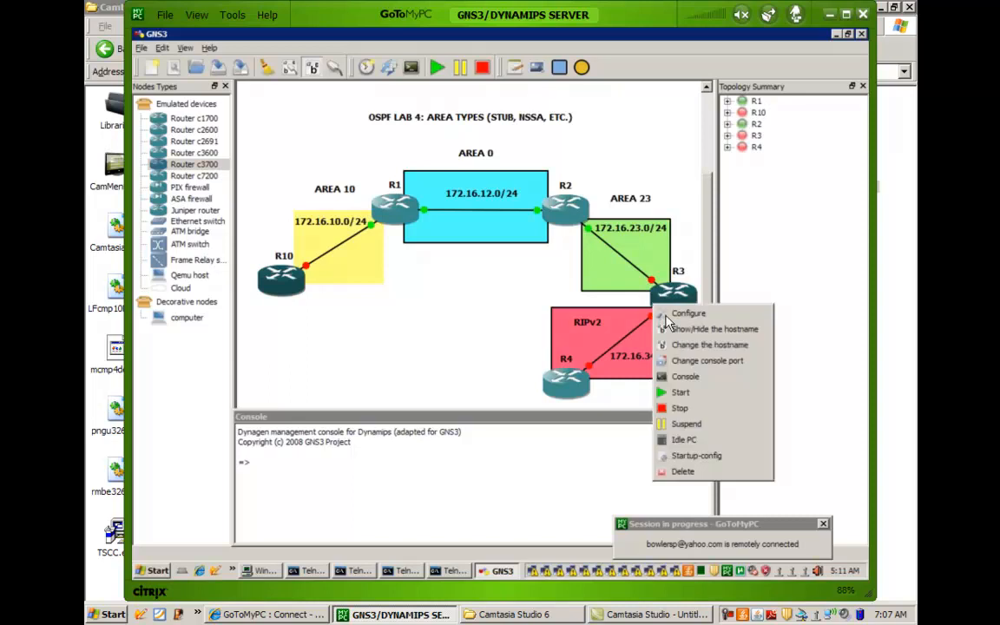
click(681, 392)
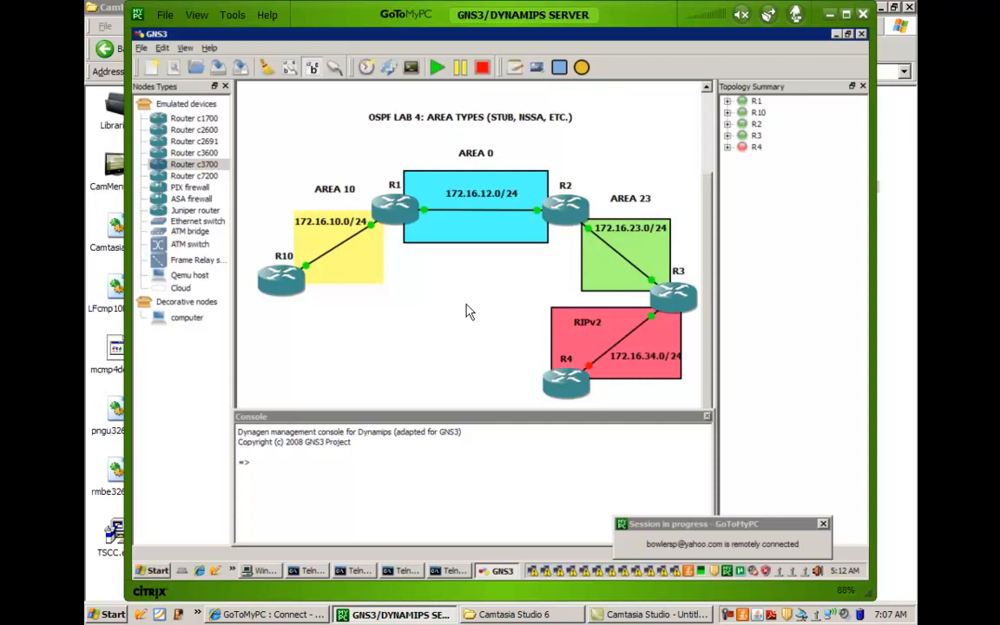
click(386, 202)
right_click(565, 394)
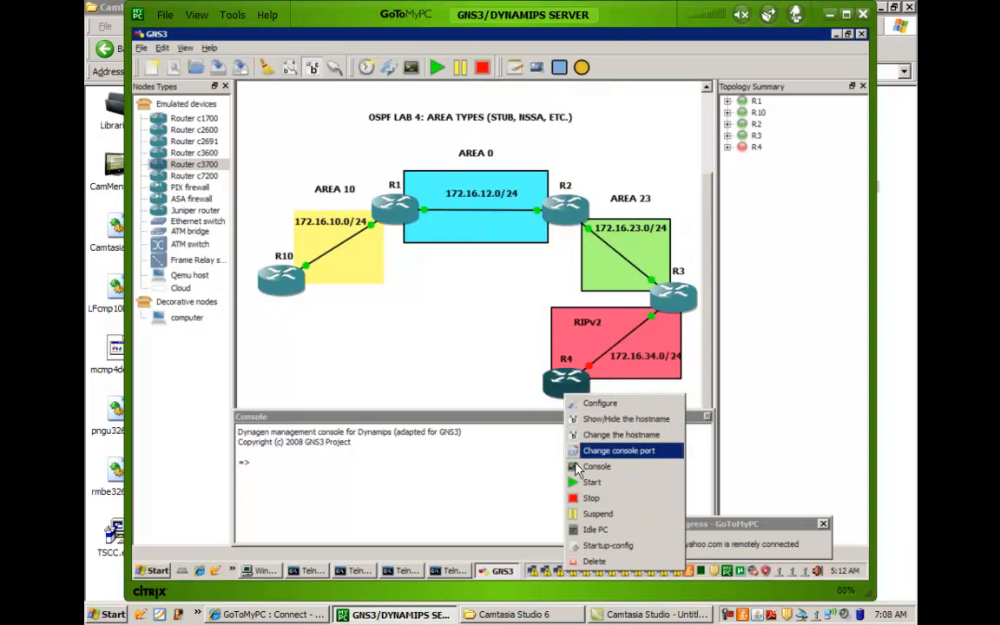
click(590, 483)
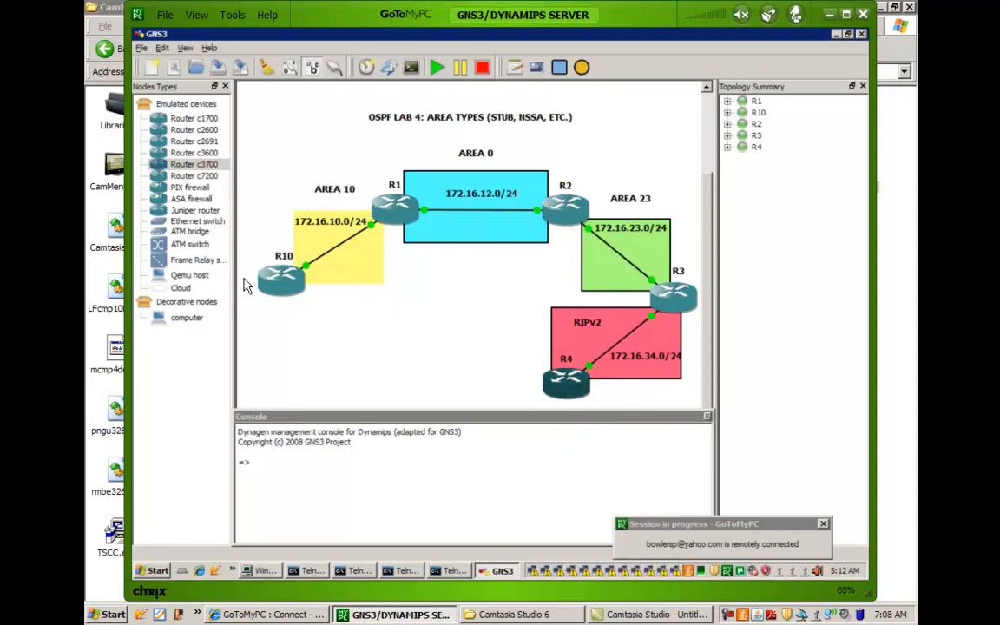
Open R10's console, answer no to the initial configuration dialog, and get to the Router> prompt.
right_click(282, 289)
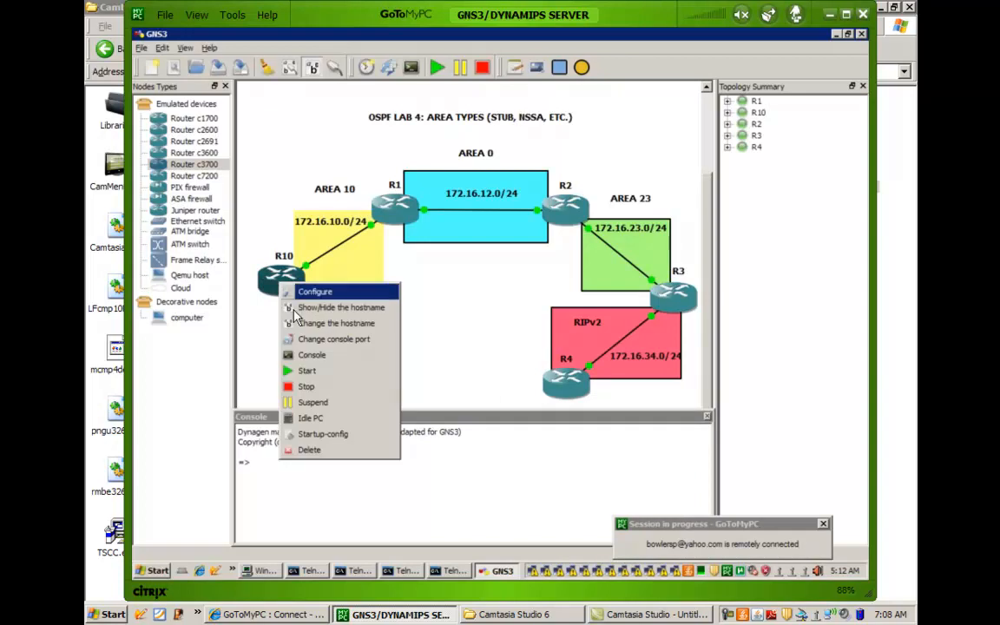
click(301, 363)
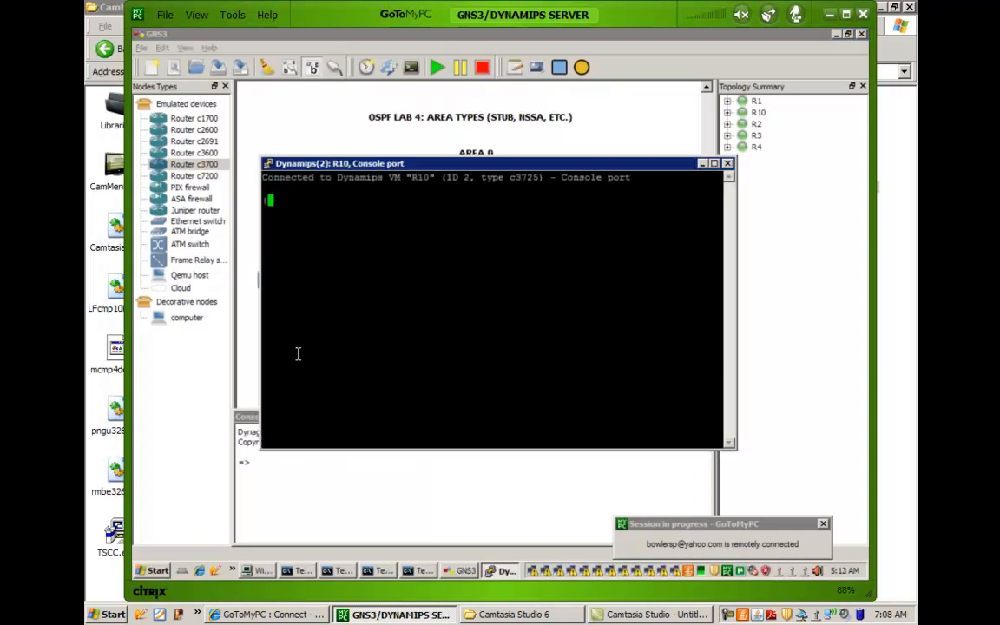
key(Return)
key(Return)
key(Return)
text(no)
key(Return)
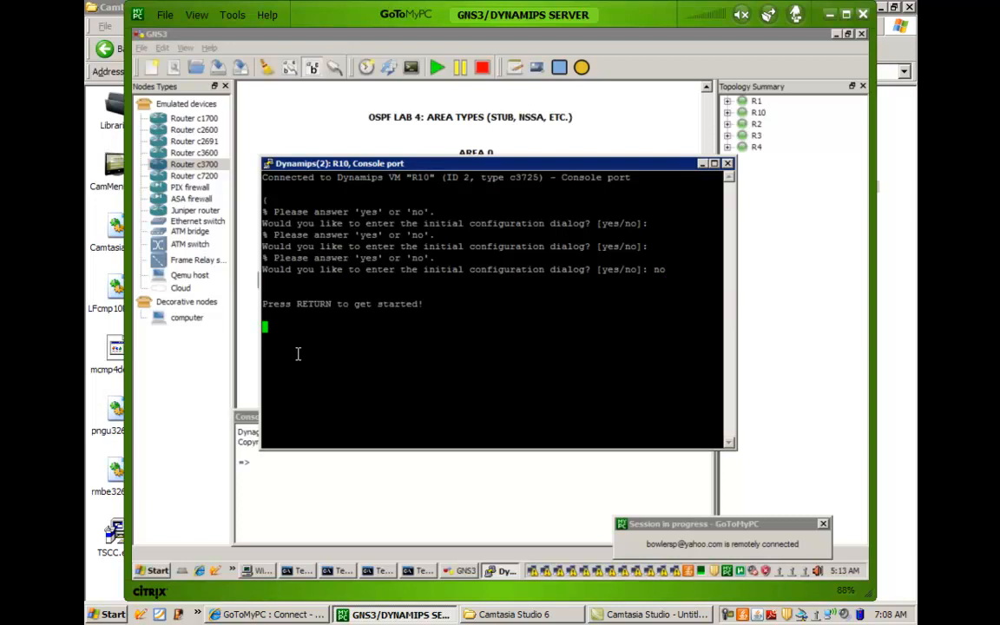
key(Return)
key(Return)
key(Return)
key(Return)
key(Return)
key(Return)
key(Return)
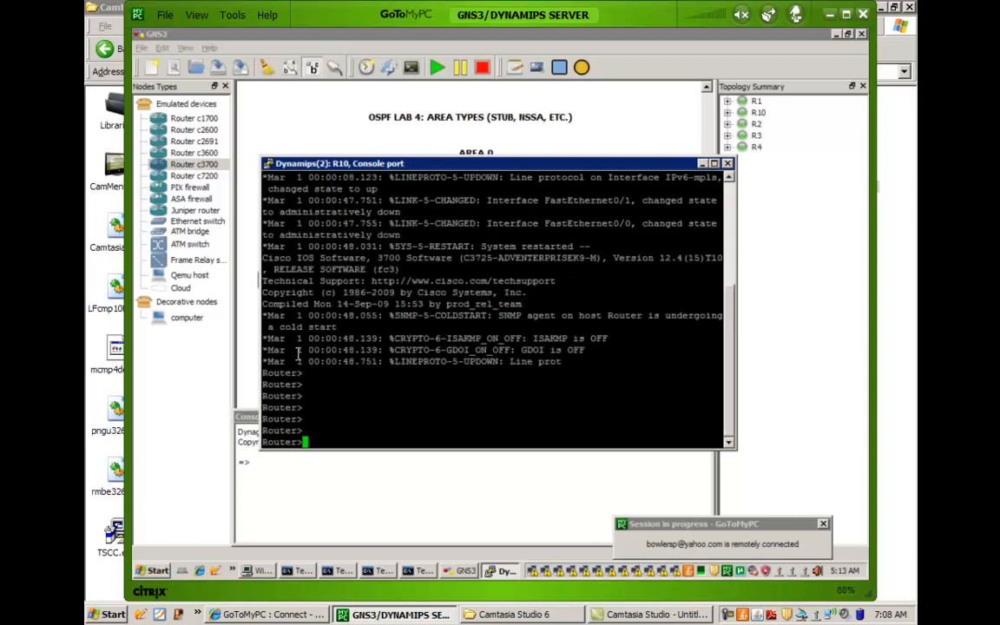
key(Return)
key(Return)
key(Return)
key(Return)
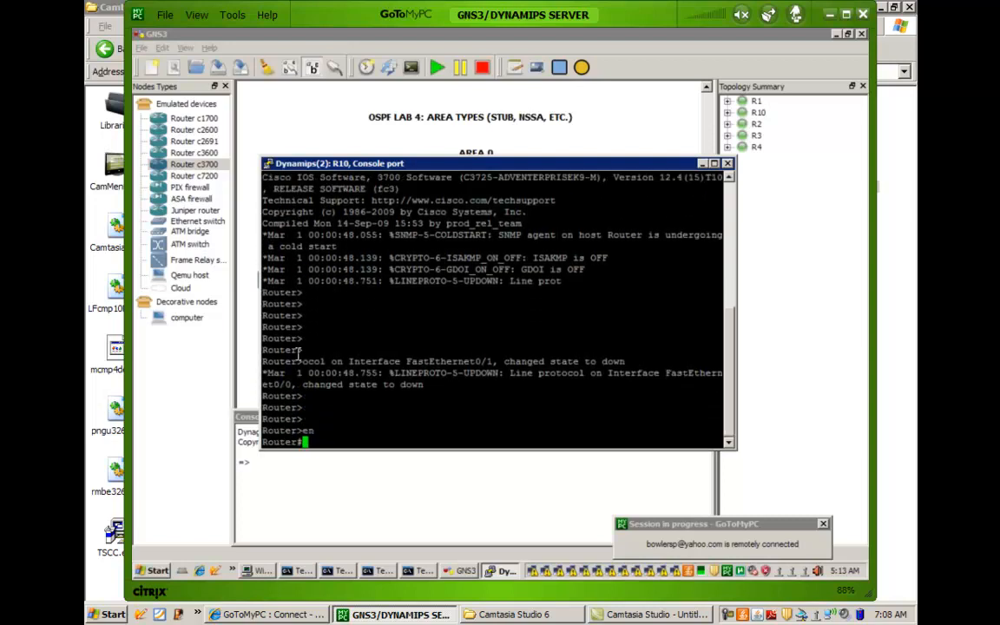
Enter privileged mode and global configuration mode on R10's console, and set the hostname to R10.
text(en)
key(Return)
key(Return)
key(Return)
key(Return)
text(config t)
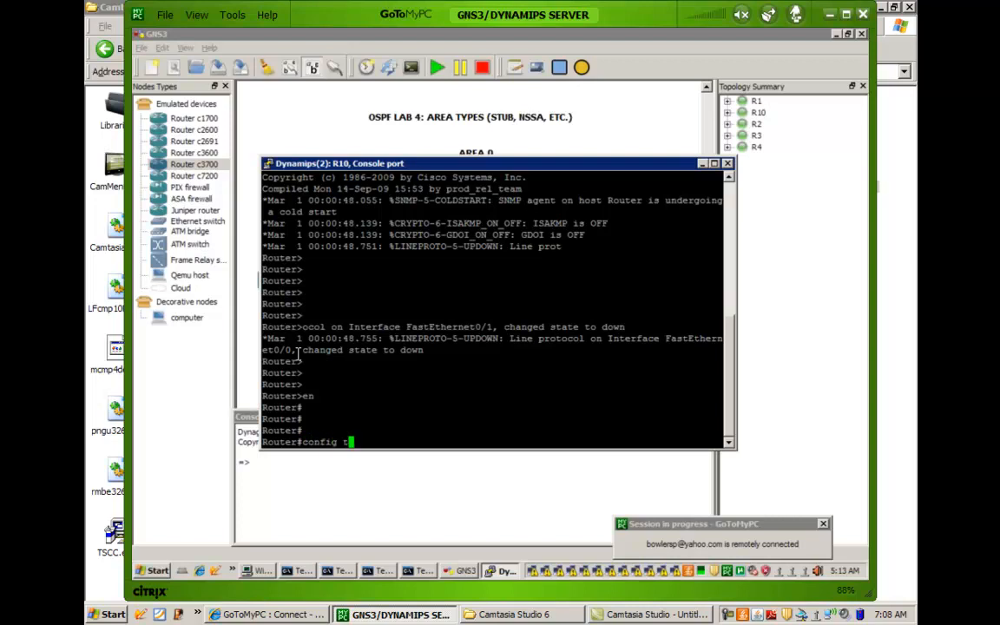
key(Return)
text(hos)
key(Tab)
text(R10)
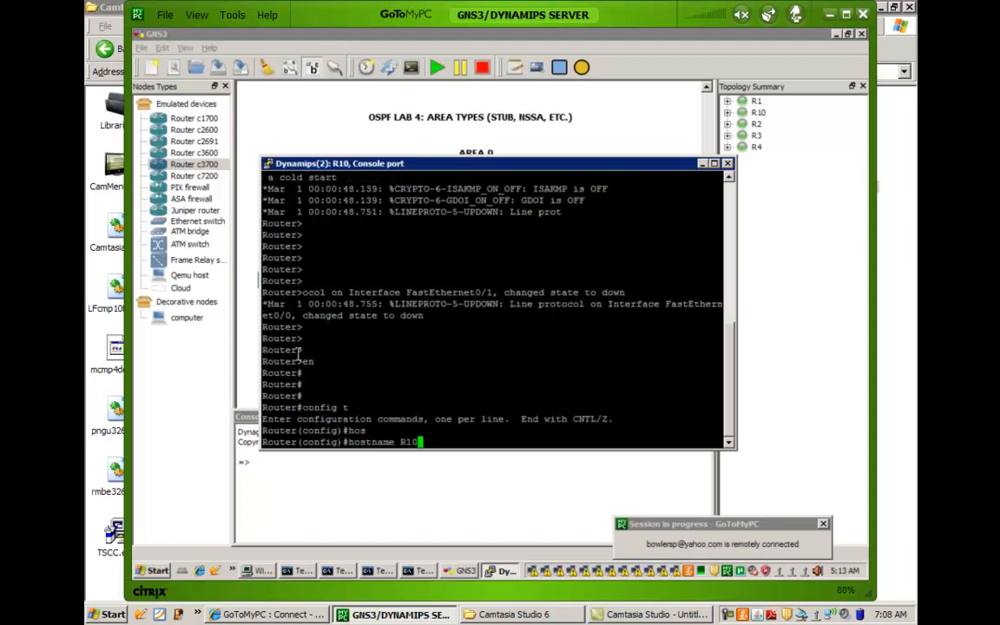
key(Return)
key(Return)
key(Return)
key(Return)
key(Return)
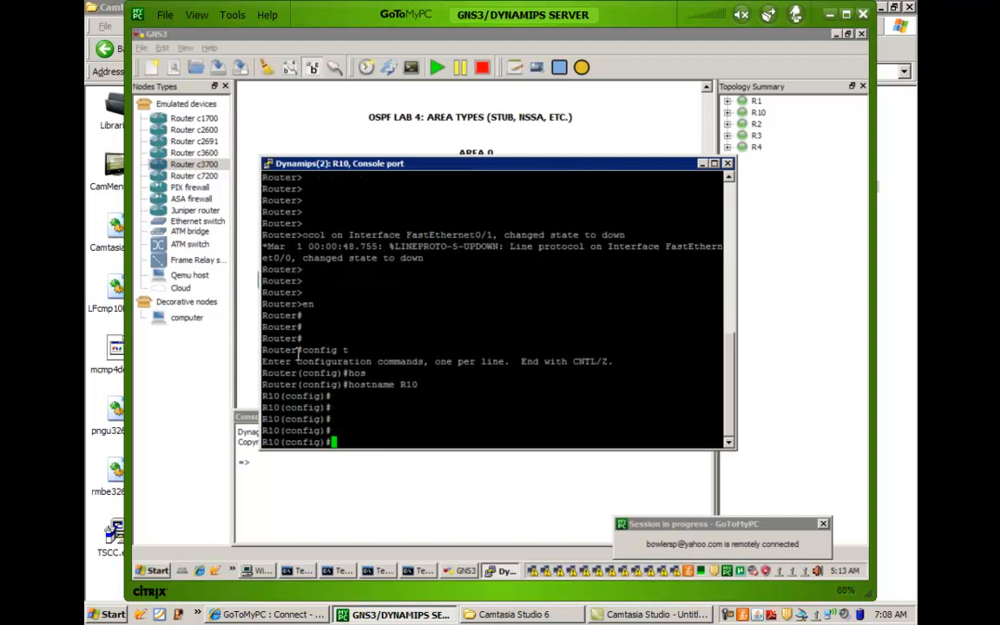
key(Return)
key(Return)
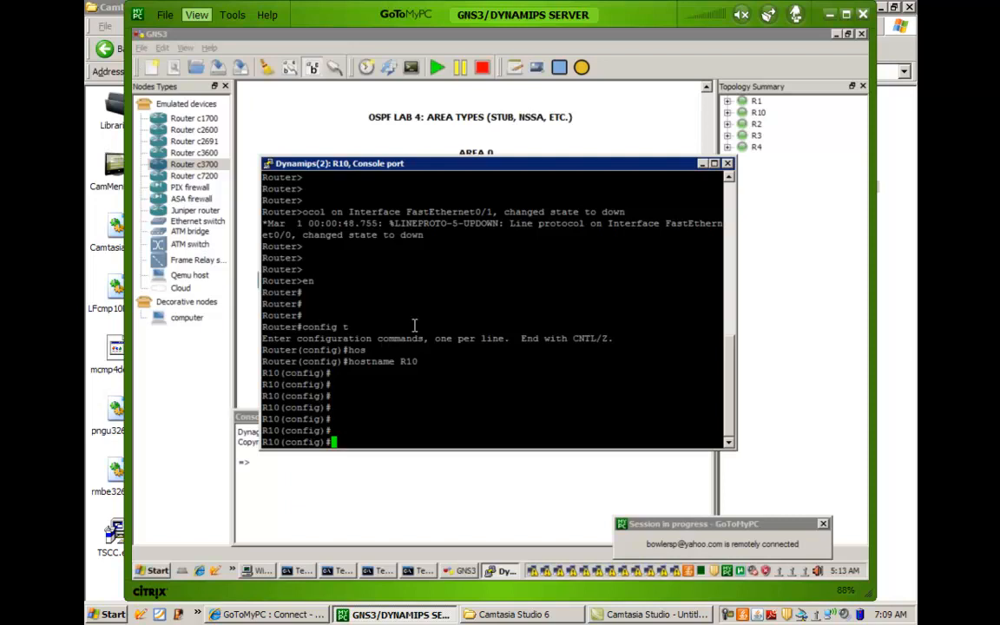
Assign IP address 172.16.10.10 with mask 255.255.255.0 to interface fa0/0 on R10, consulting the topology diagram for the subnet.
text(int fa0/0)
key(Return)
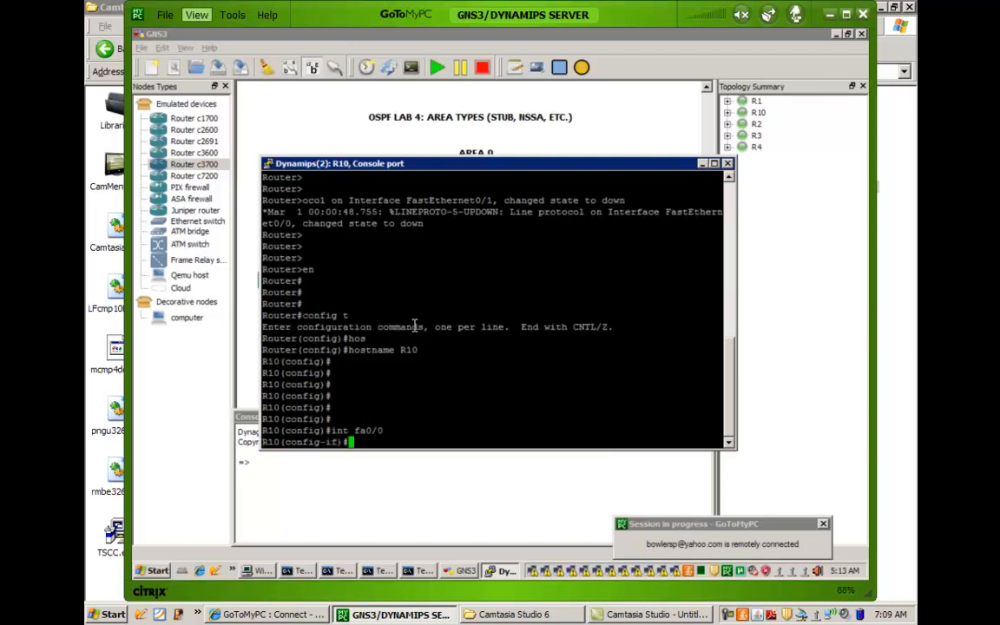
click(290, 128)
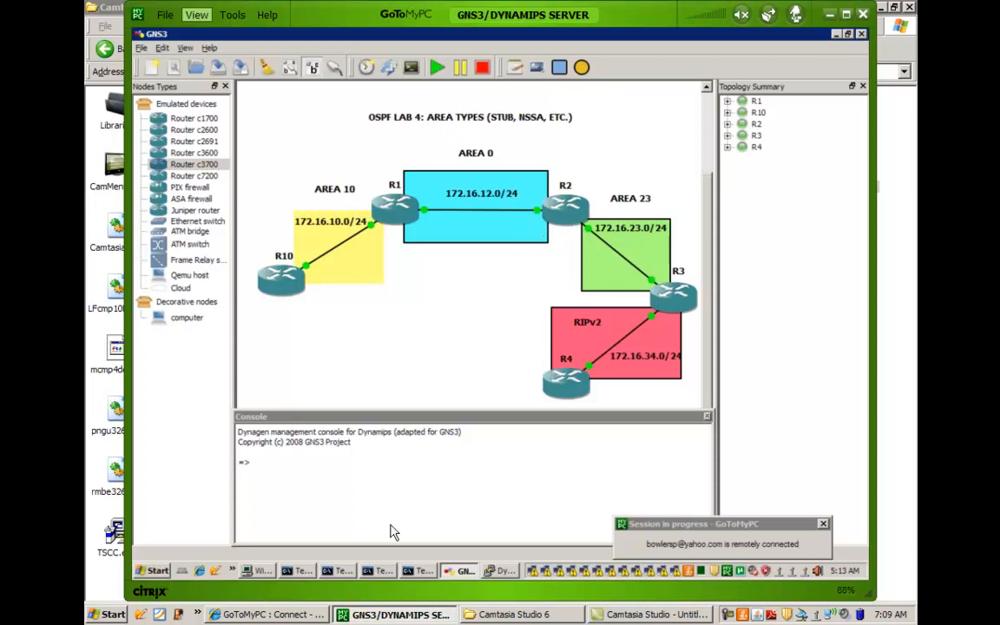
click(497, 573)
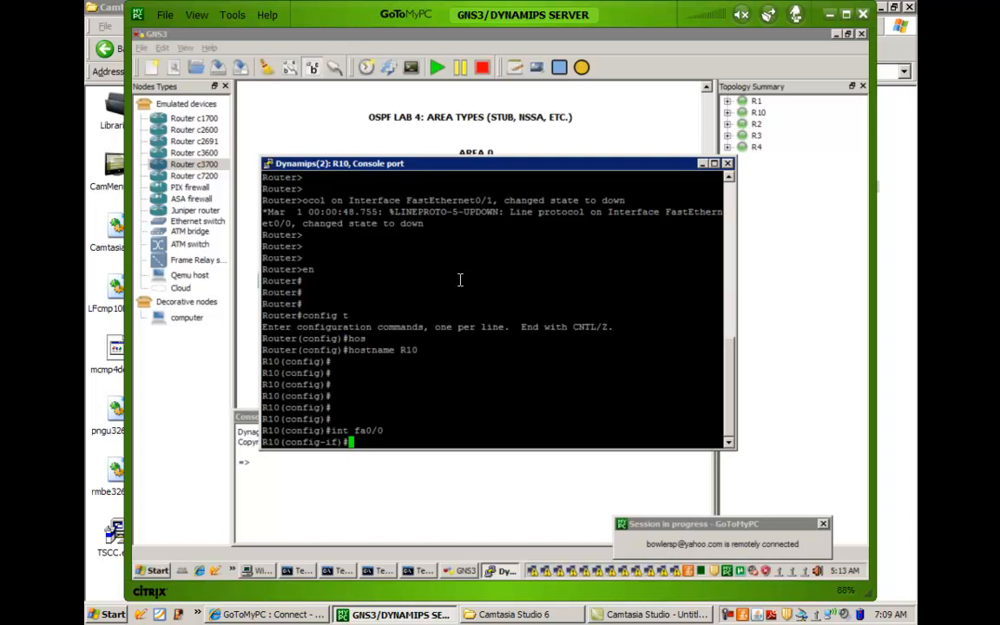
key(Return)
key(Return)
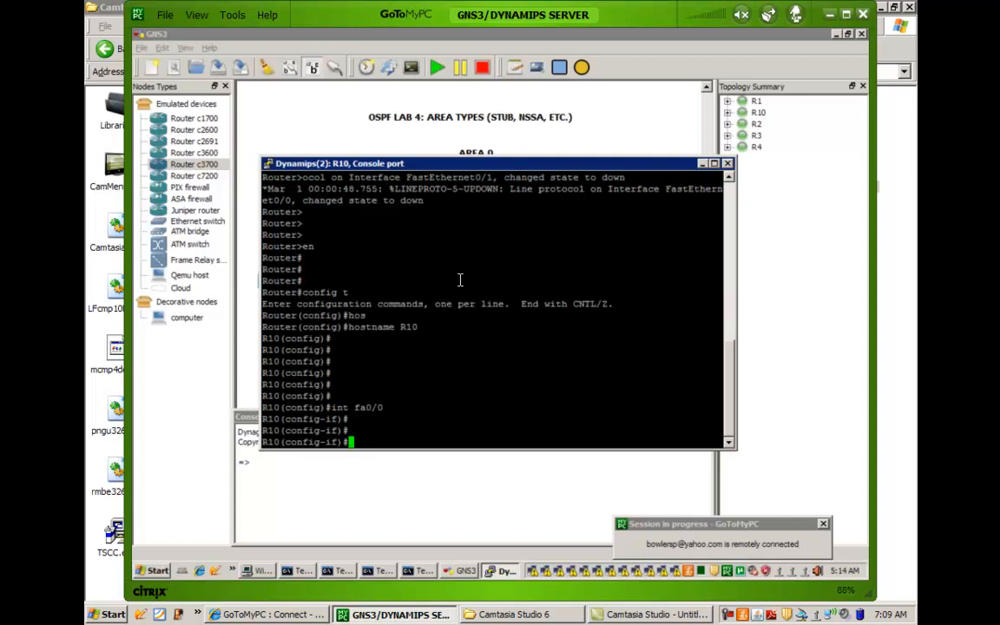
text(ip add)
key(Tab)
text(172.160)
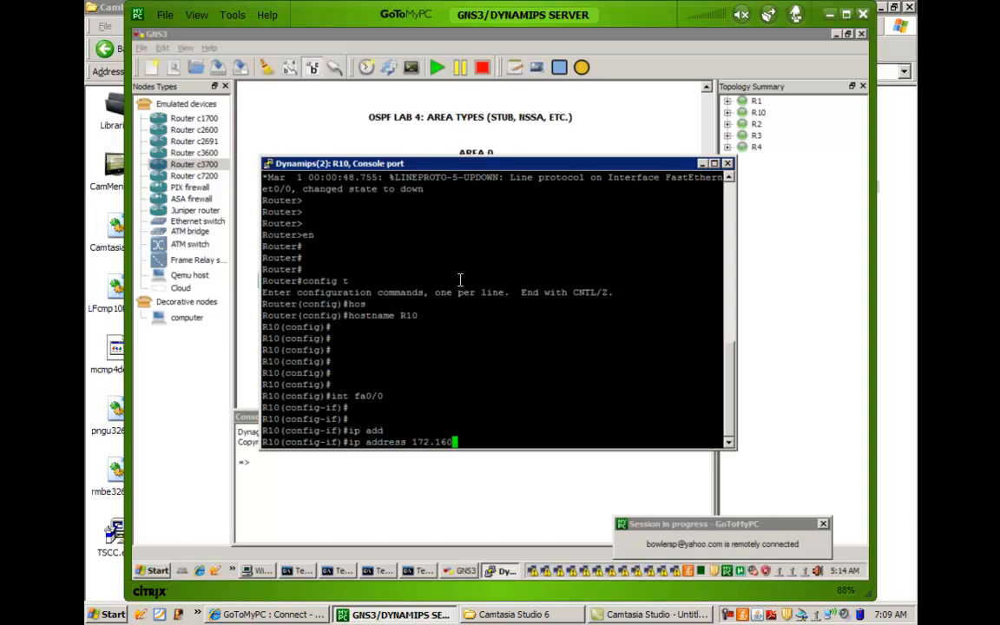
key(BackSpace)
text(.10.10 255.255.255.0)
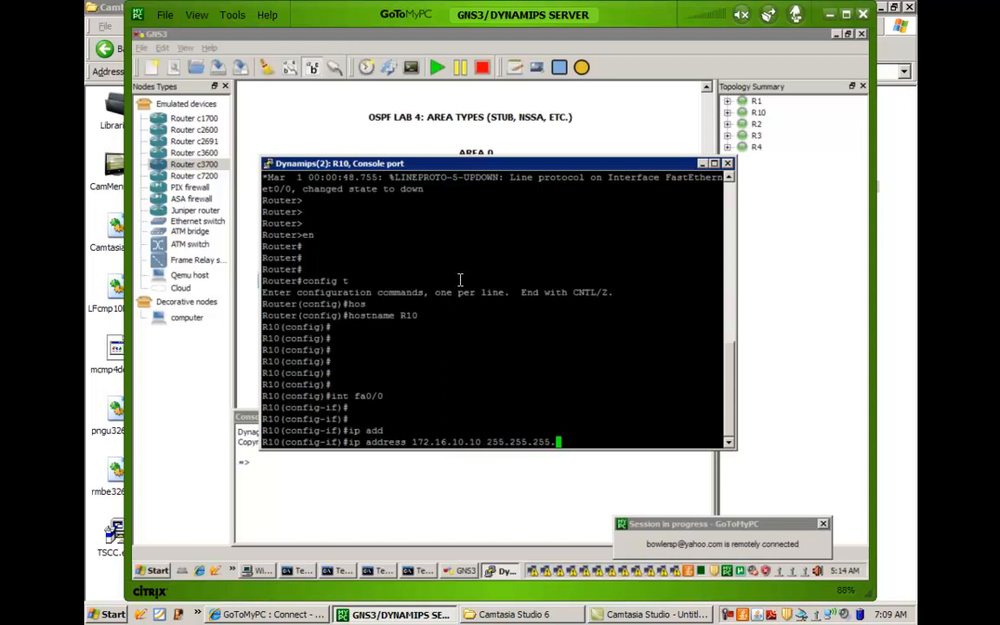
key(Return)
Enable R10's fa0/0 interface with the no shut command.
text(no shut)
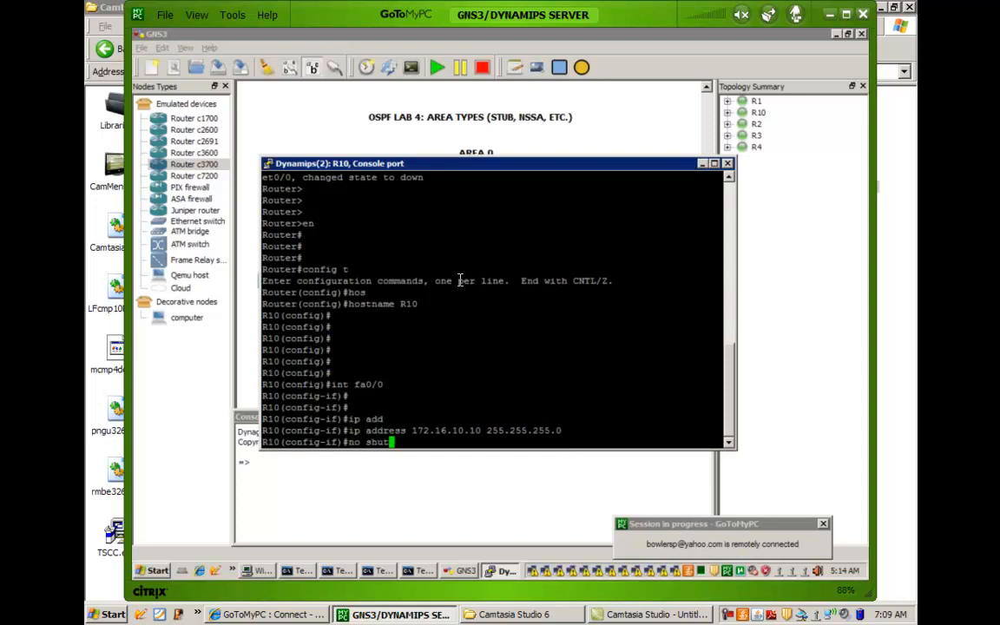
key(Return)
key(Return)
key(Return)
key(Return)
key(Return)
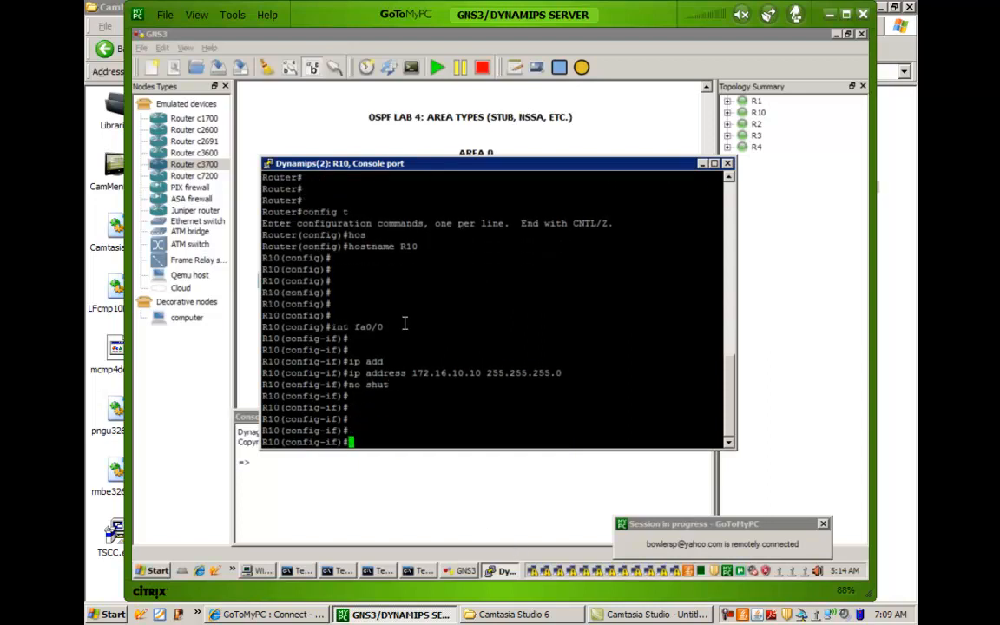
key(Return)
key(Return)
key(Return)
key(Return)
key(Return)
key(Return)
key(Return)
key(Return)
key(Return)
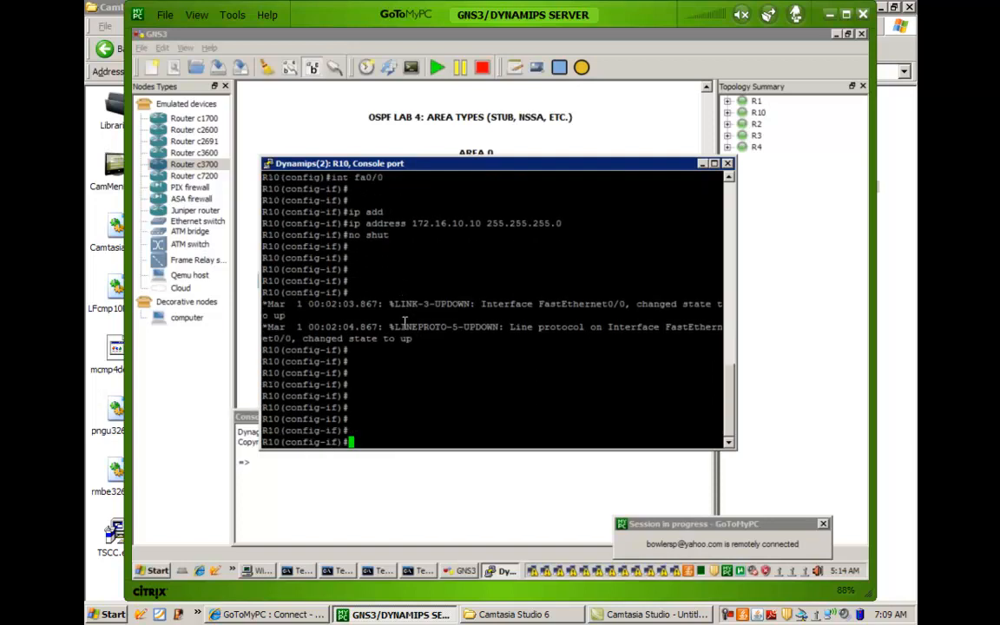
Leave interface configuration on R10 and create OSPF routing process 1.
text(exit)
key(Return)
text(router os)
key(Tab)
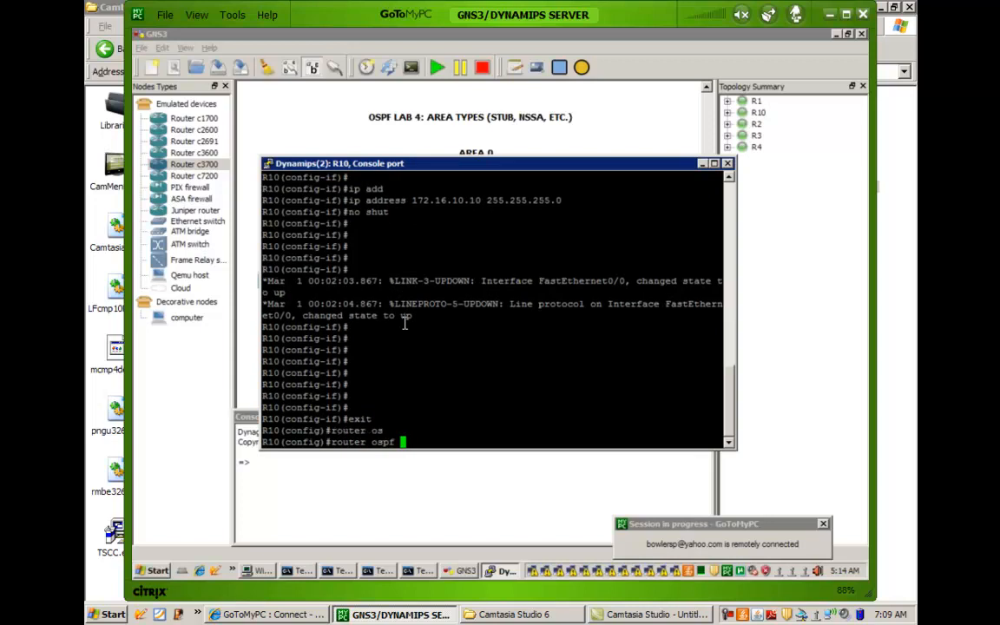
text(1)
key(Return)
key(Return)
key(Return)
key(Return)
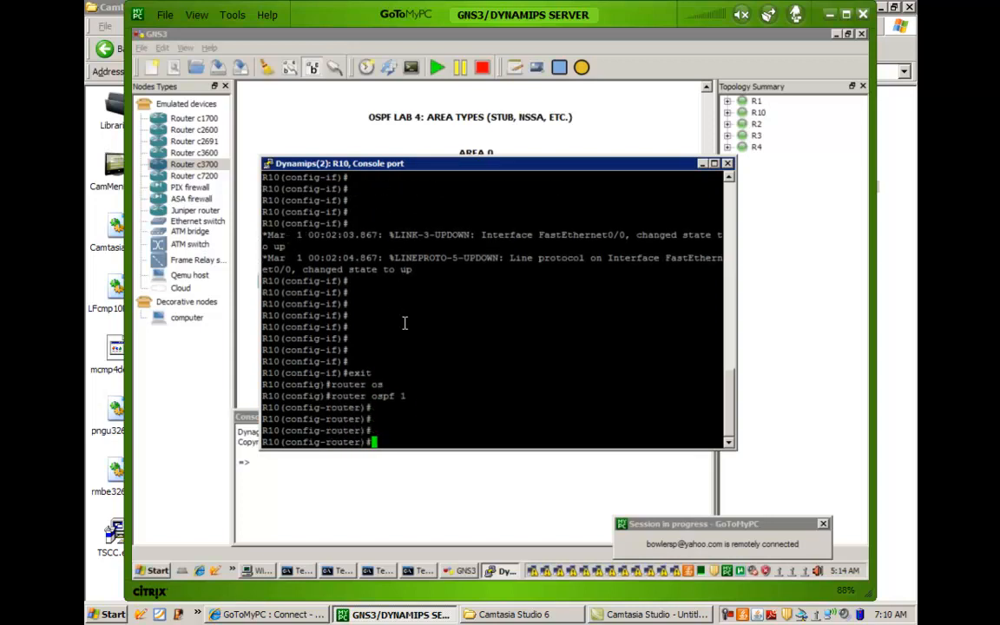
key(Return)
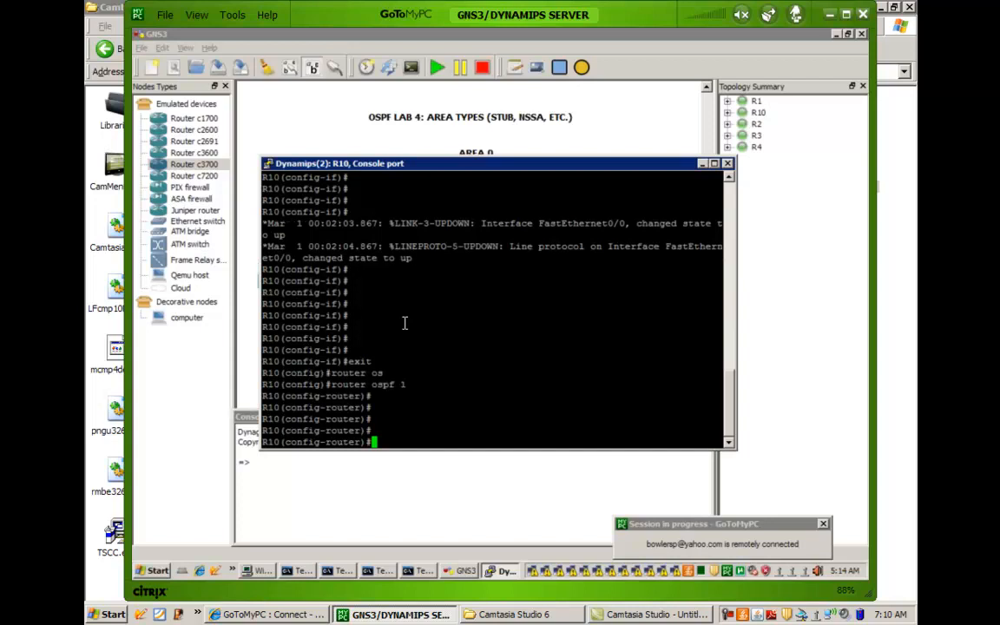
Advertise 172.16.10.10 with wildcard mask 0.0.0.0 in area 10 under R10's OSPF process.
text(network 172.16.10.)
text(0)
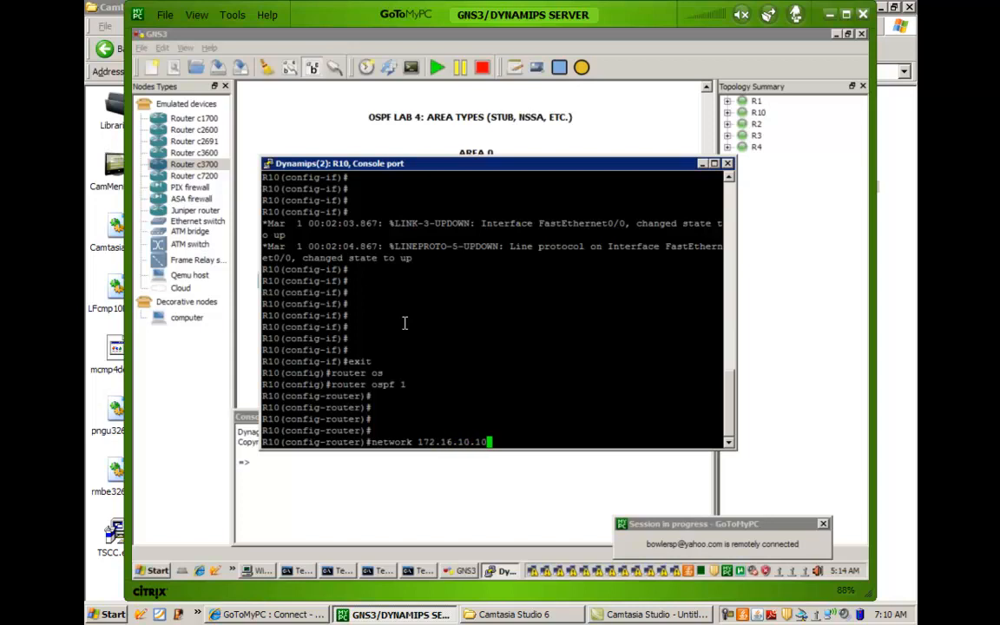
text(0)
text(0.0.0.0 area 10)
key(Return)
key(Return)
key(Return)
key(Return)
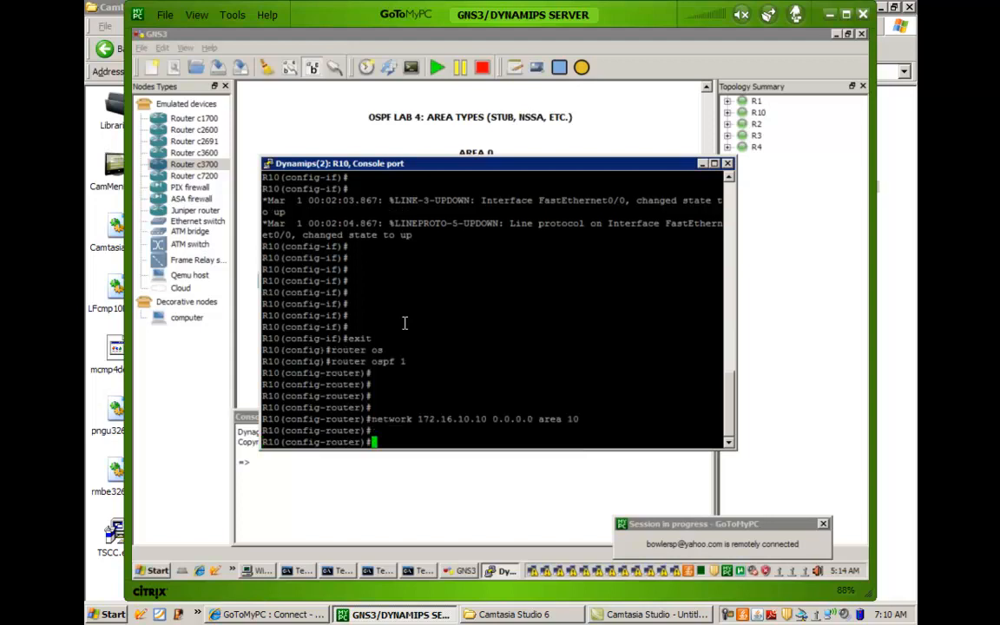
End configuration mode on R10 and minimize its console window to return to the topology.
text(end)
key(Return)
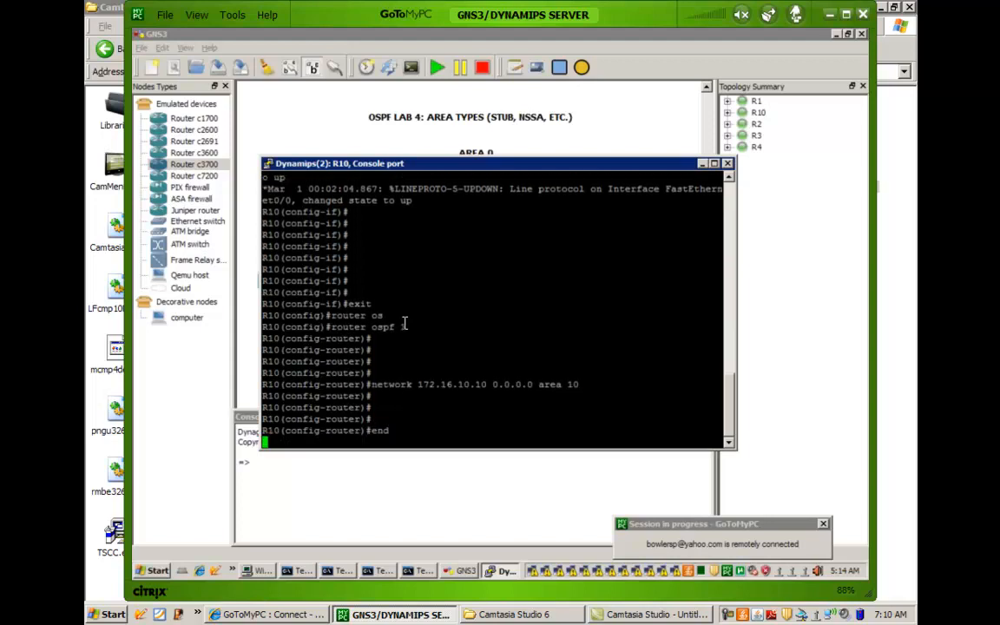
key(Return)
key(Return)
key(Return)
key(Return)
key(Return)
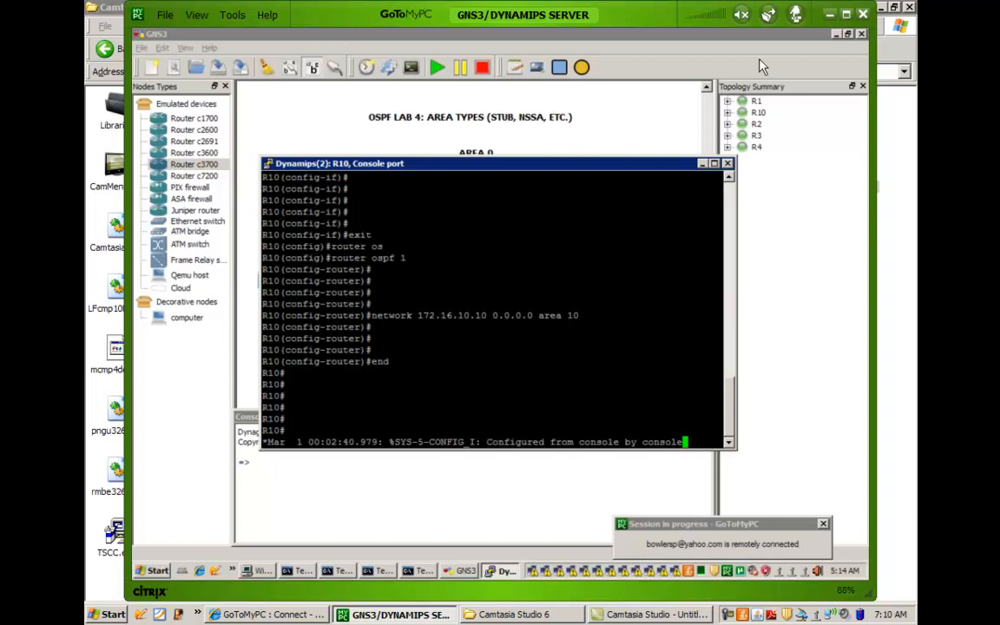
click(702, 164)
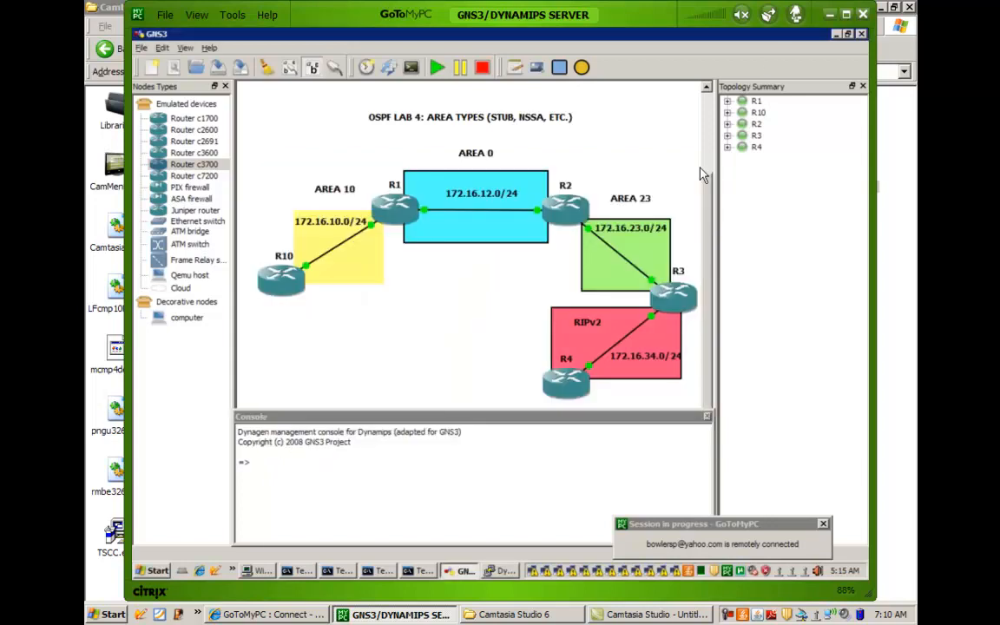
Expand R1's link list in the topology summary, then open R1's console and decline the initial configuration dialog.
click(728, 102)
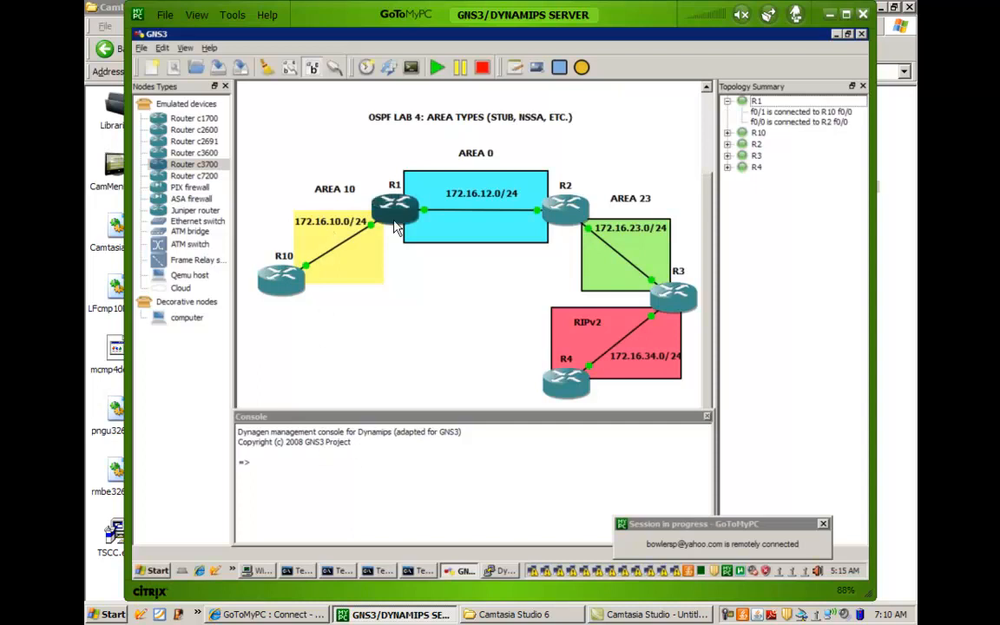
right_click(395, 225)
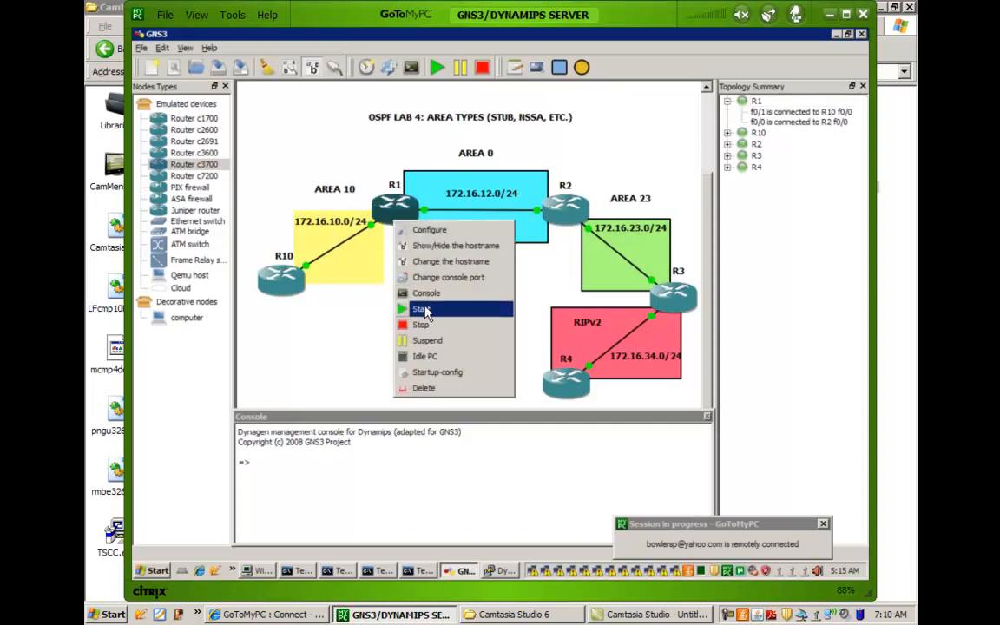
click(426, 295)
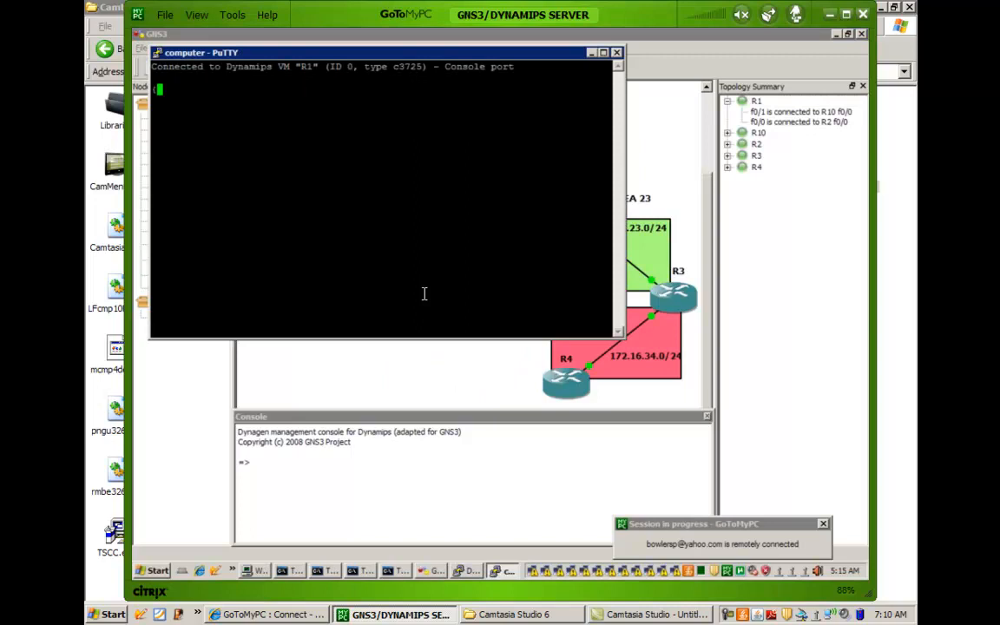
text(no)
key(Return)
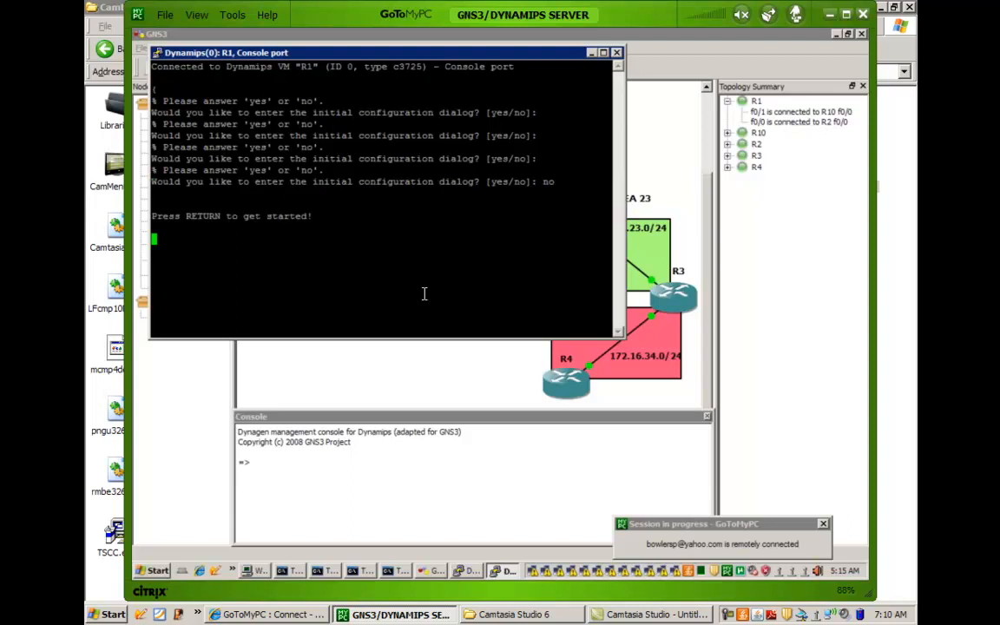
key(Return)
key(Return)
key(Return)
key(Return)
key(Return)
key(Return)
key(Return)
key(Return)
key(Return)
key(Return)
key(Return)
key(Return)
key(Return)
key(Return)
Enter global configuration mode on R1 and set its hostname to R1.
text(en)
key(Return)
text(config t)
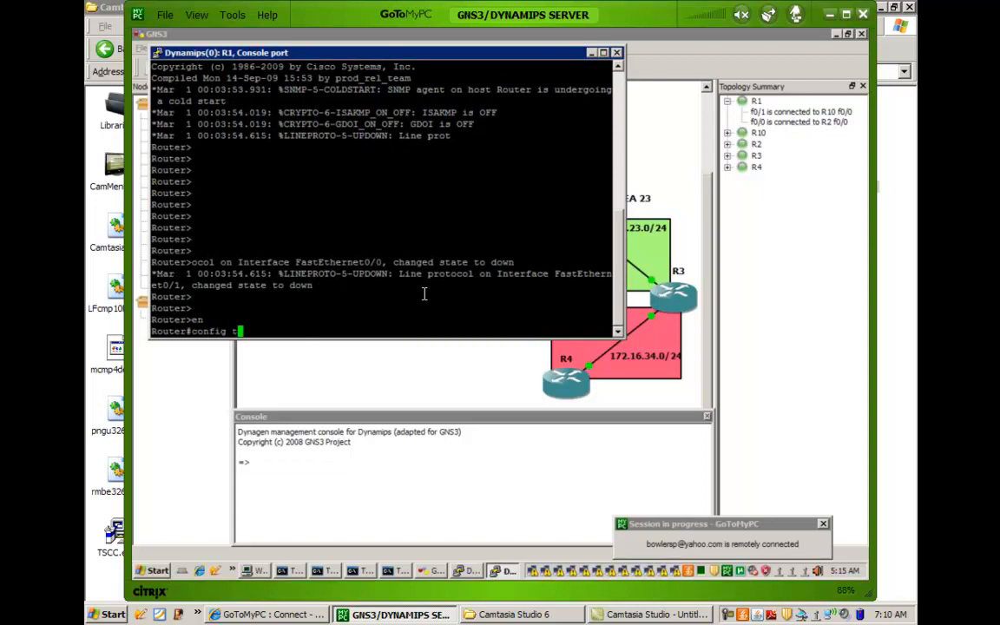
key(Return)
text(hos)
key(Tab)
text(R)
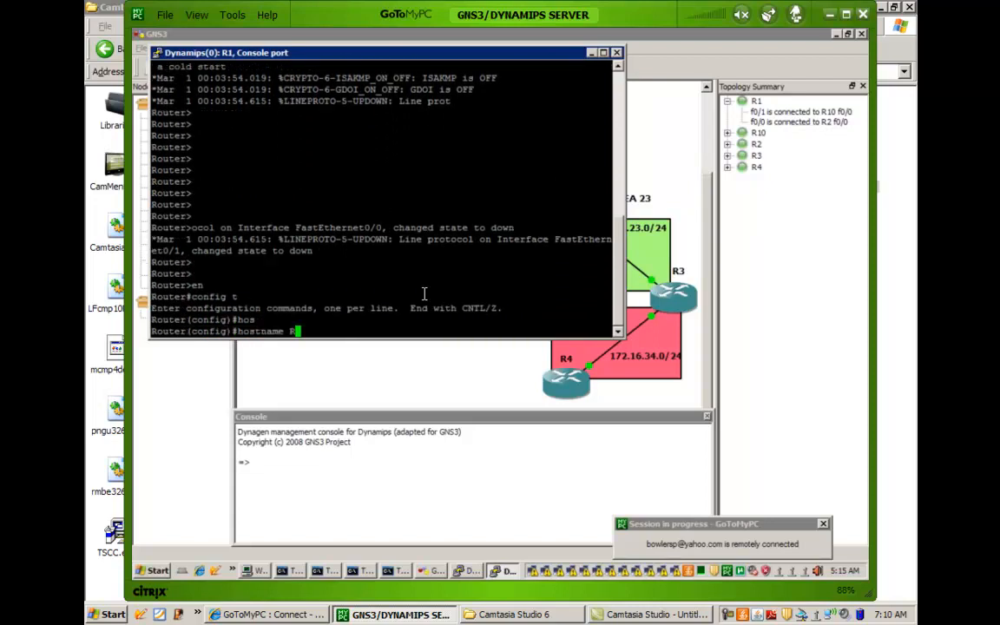
text(1)
key(Return)
key(Return)
key(Return)
key(Return)
Assign 172.16.10.1 with mask 255.255.255.0 to R1's fa0/1 interface and enable it with no shut.
text(int fa0/)
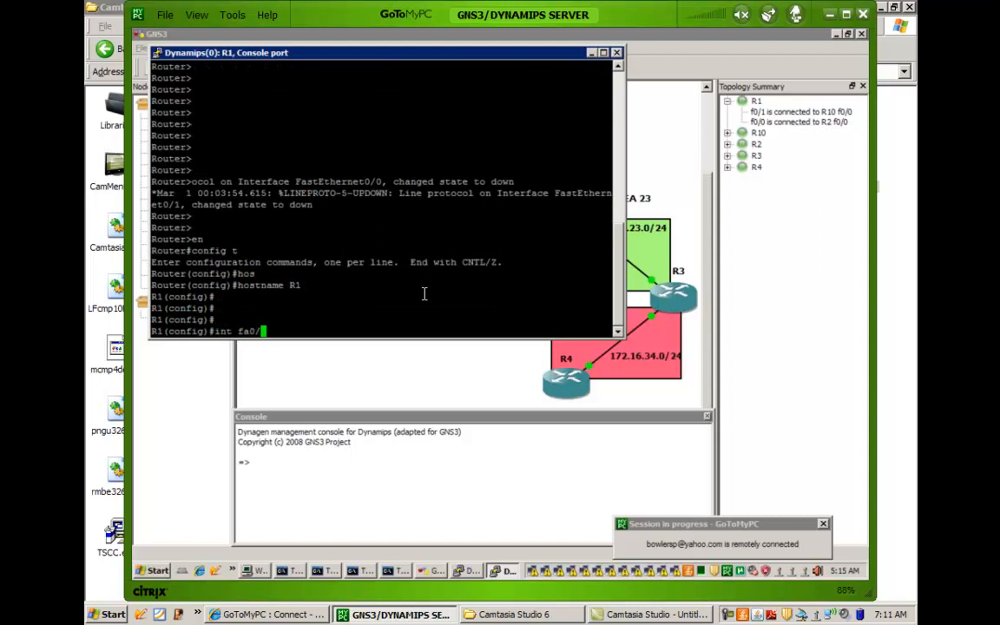
text(1)
key(Return)
key(Return)
text(ip add)
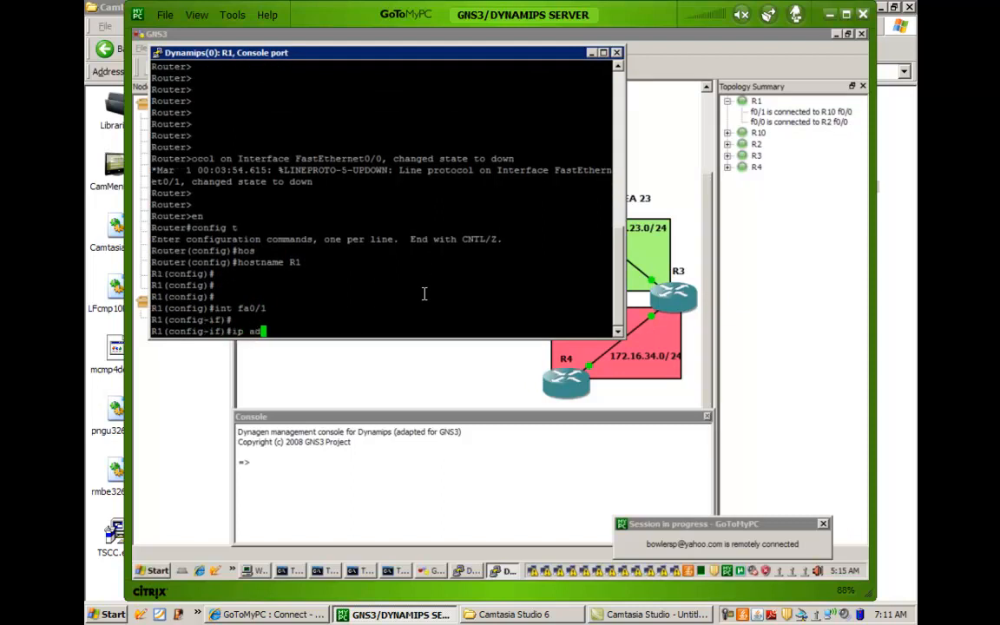
key(Tab)
text(d)
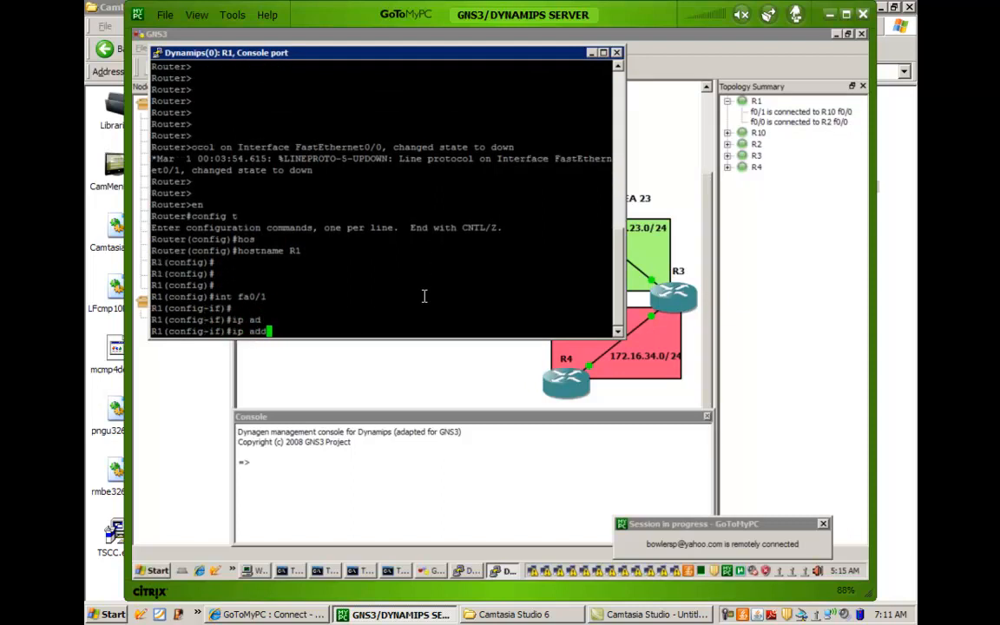
key(Tab)
text(172.16.)
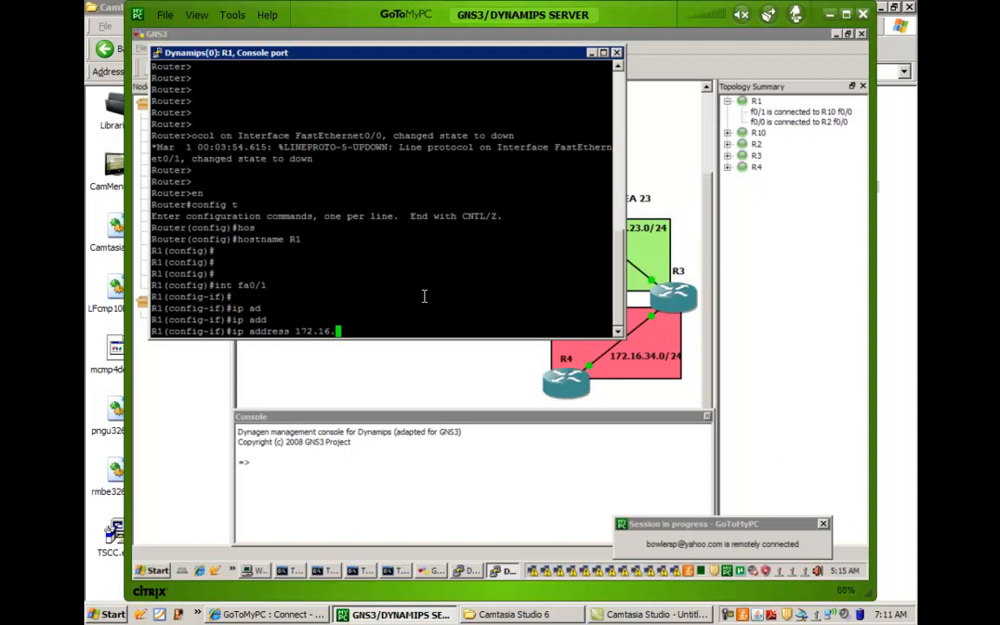
text(10.1 255.255.255.0)
key(Return)
text(no shut)
key(Return)
Assign 172.16.12.1 with mask 255.255.255.0 to R1's fa0/0 interface.
text(int fa0/0)
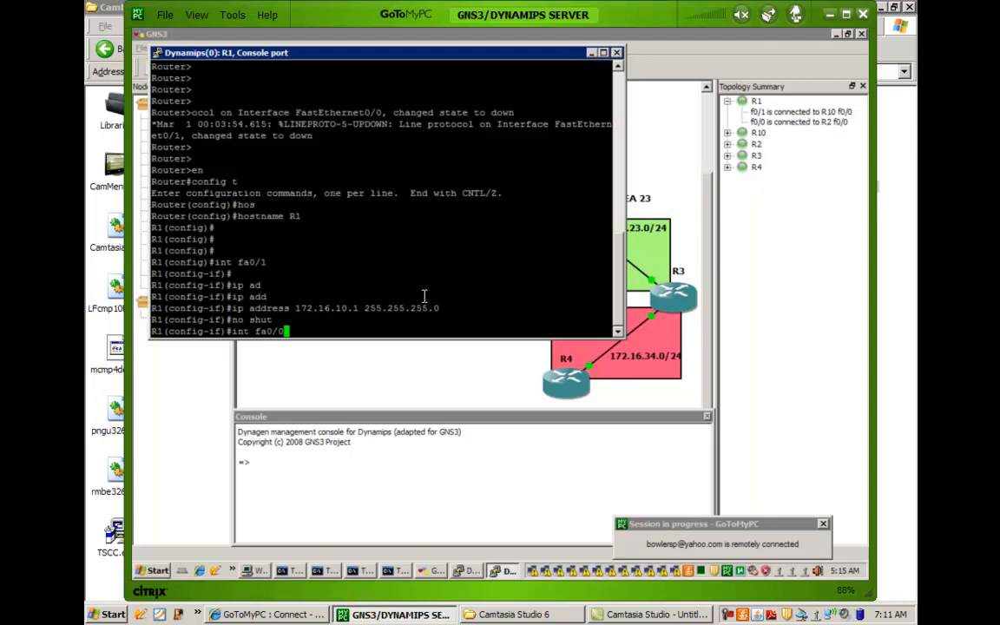
key(Return)
text(ip add)
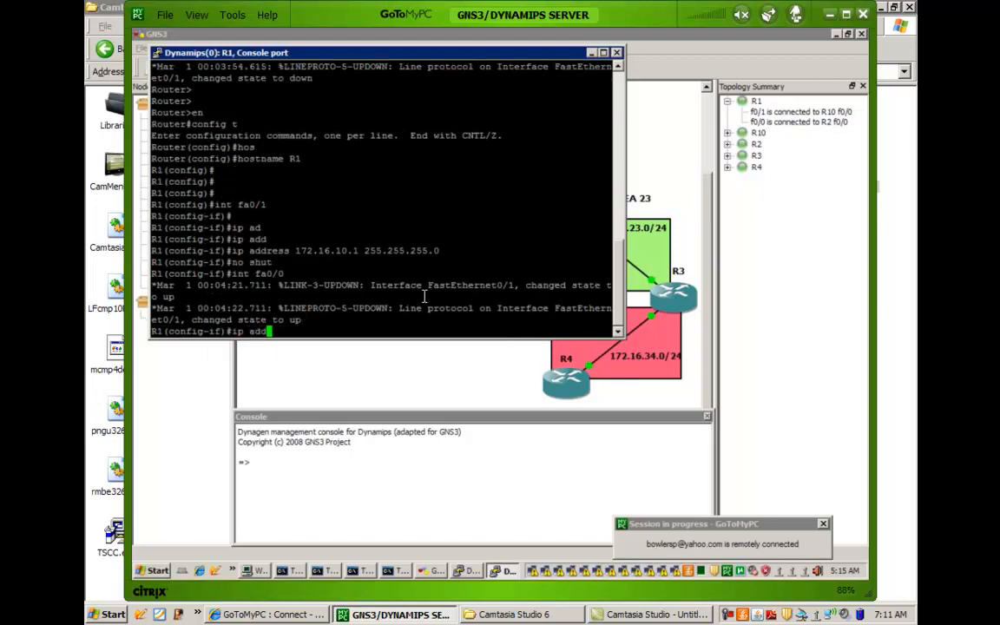
key(Tab)
text(172.16.1)
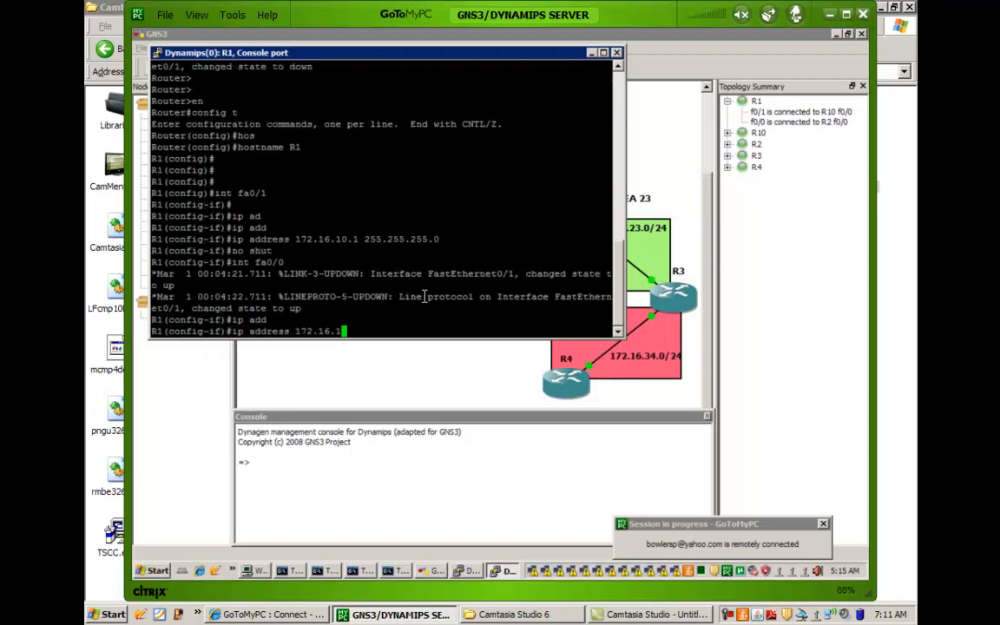
text(2.1 255.255.255.0)
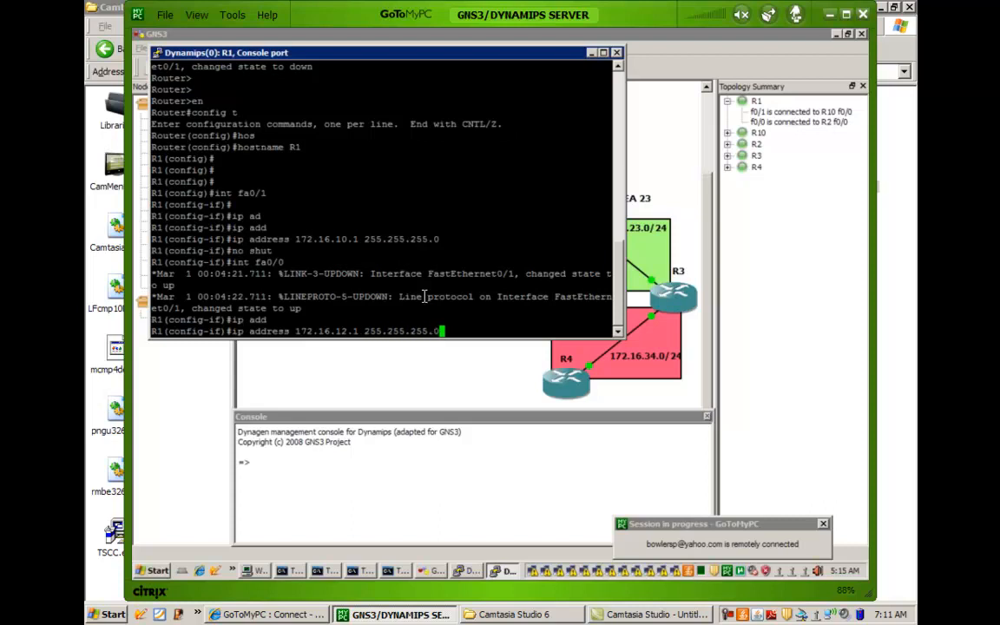
key(Return)
key(Return)
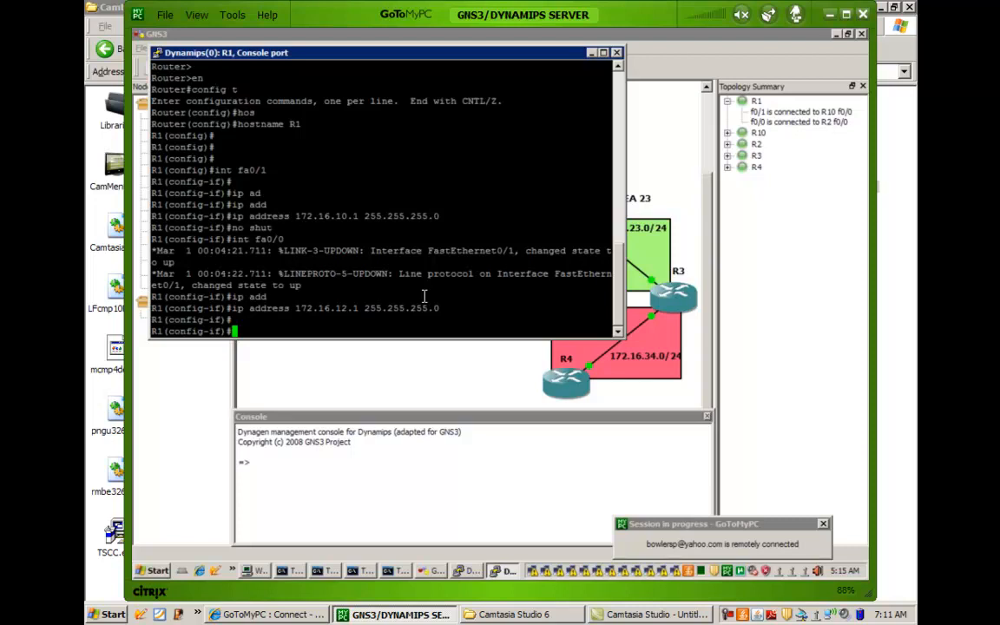
Enable R1's fa0/0 interface with the no shut command.
text(no shut)
key(Return)
key(Return)
key(Return)
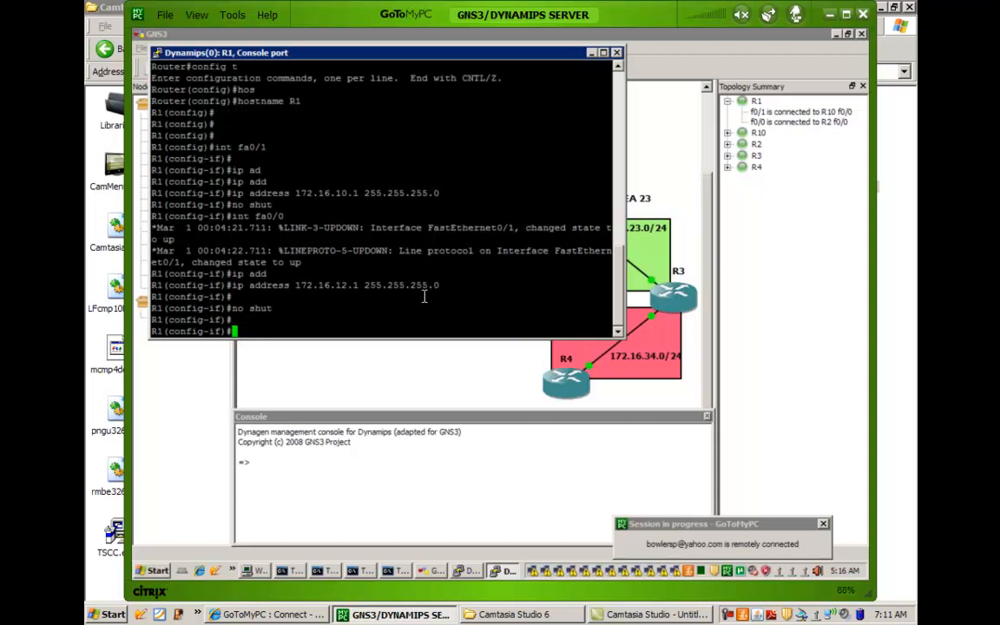
text(ex)
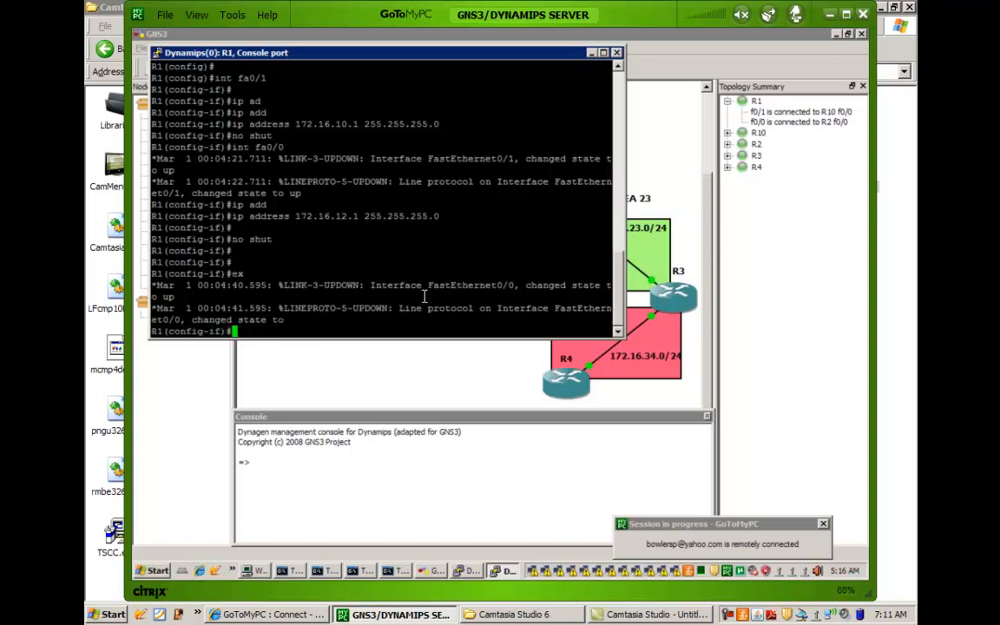
key(Return)
key(Return)
key(Return)
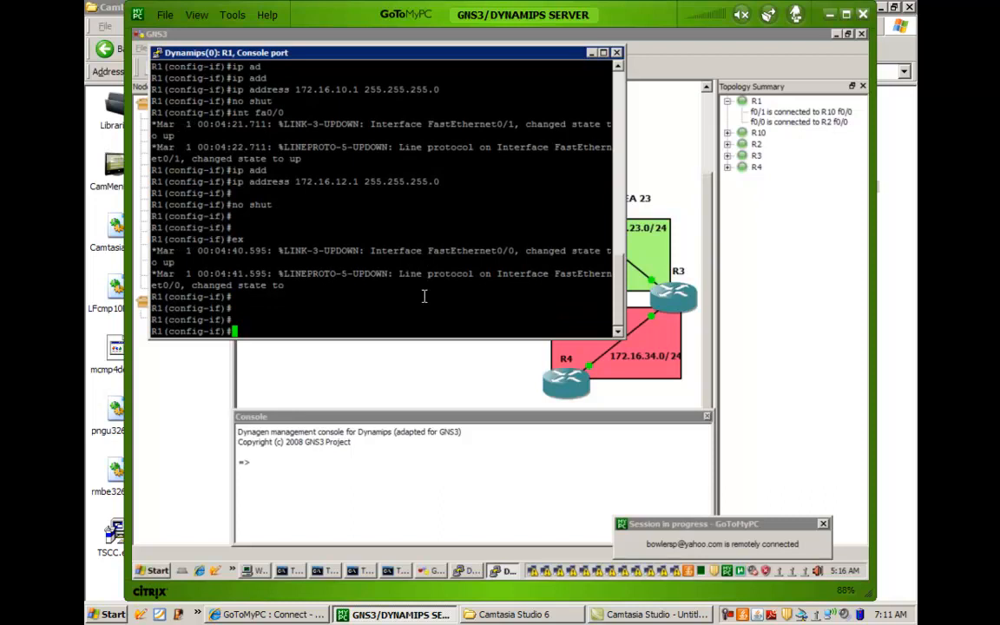
Create loopback interface lo0 on R1 with address 1.1.1.1 and mask 255.255.255.255.
text(int lo0)
key(Return)
text(ip add)
key(Tab)
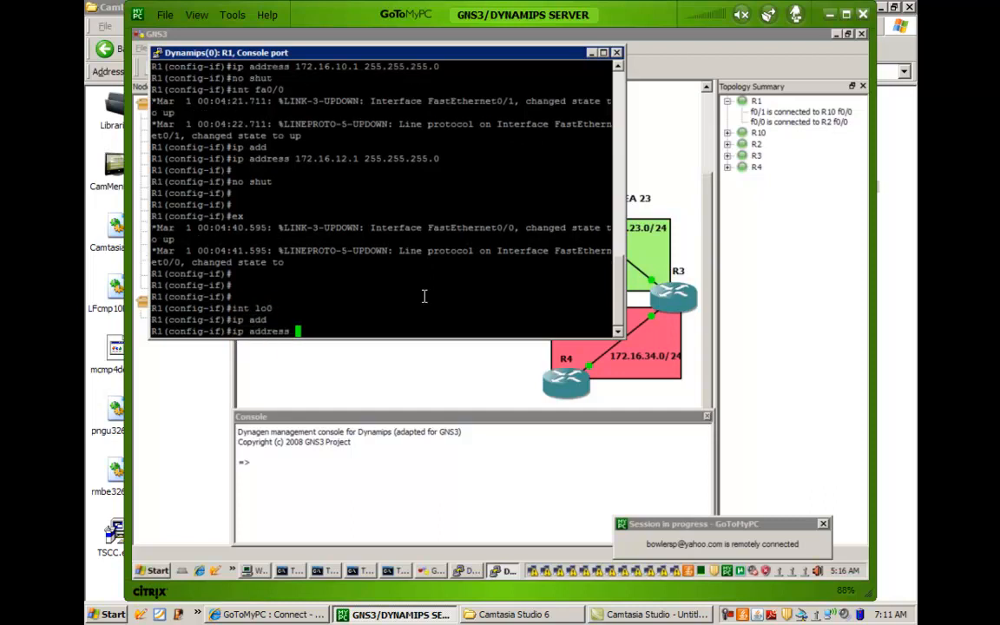
text(1.1.1.1 255.255.255.255)
key(Return)
key(Return)
key(Return)
key(Return)
Create OSPF routing process 1 on R1 and set its router ID to 1.1.1.1.
text(router ospf 1)
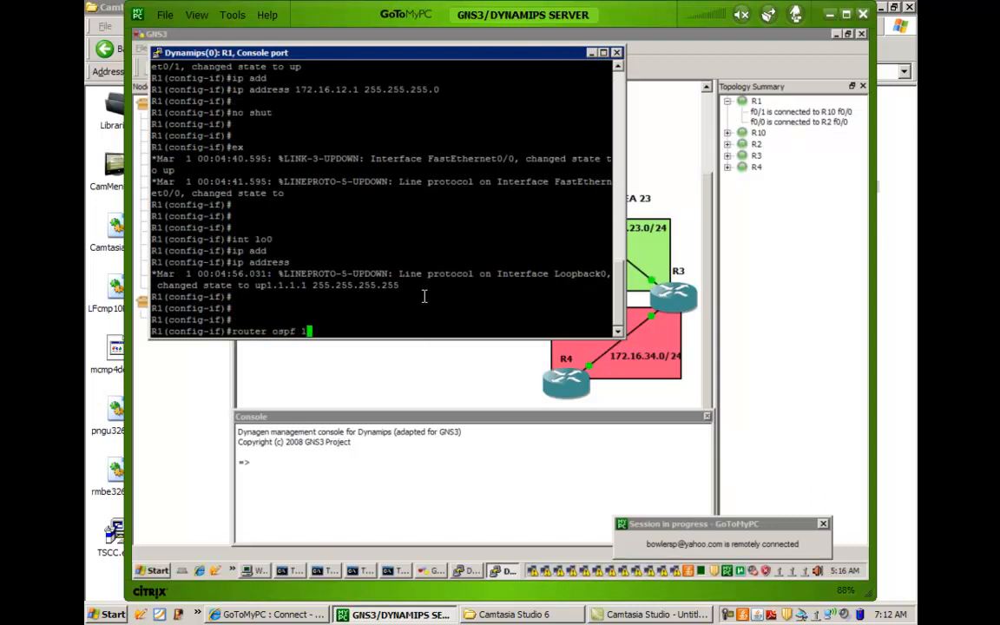
key(Return)
text(router)#rou)
key(Tab)
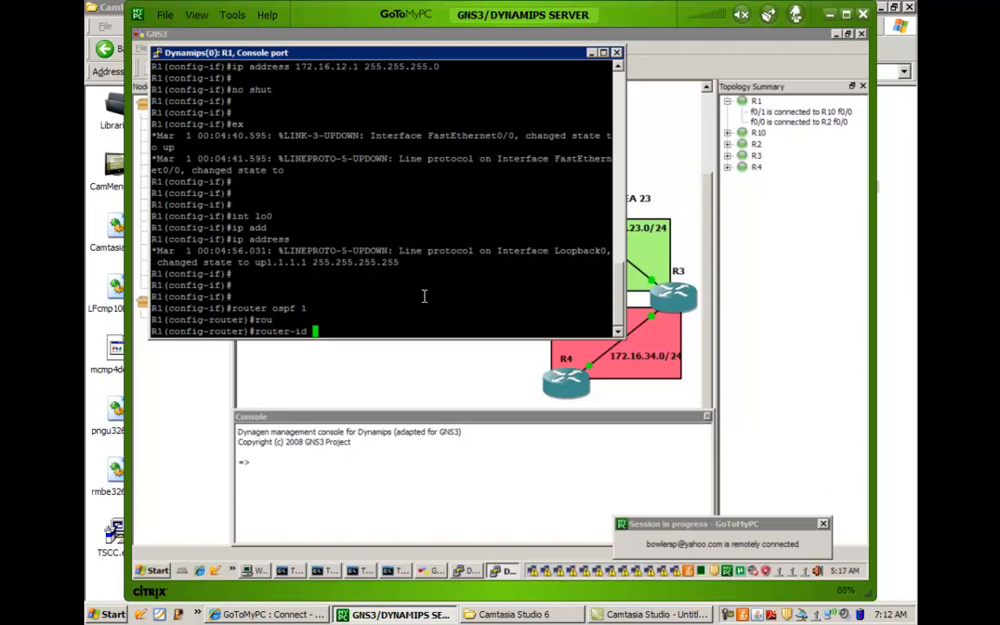
text(1.1.1.1)
key(Return)
key(Return)
key(Return)
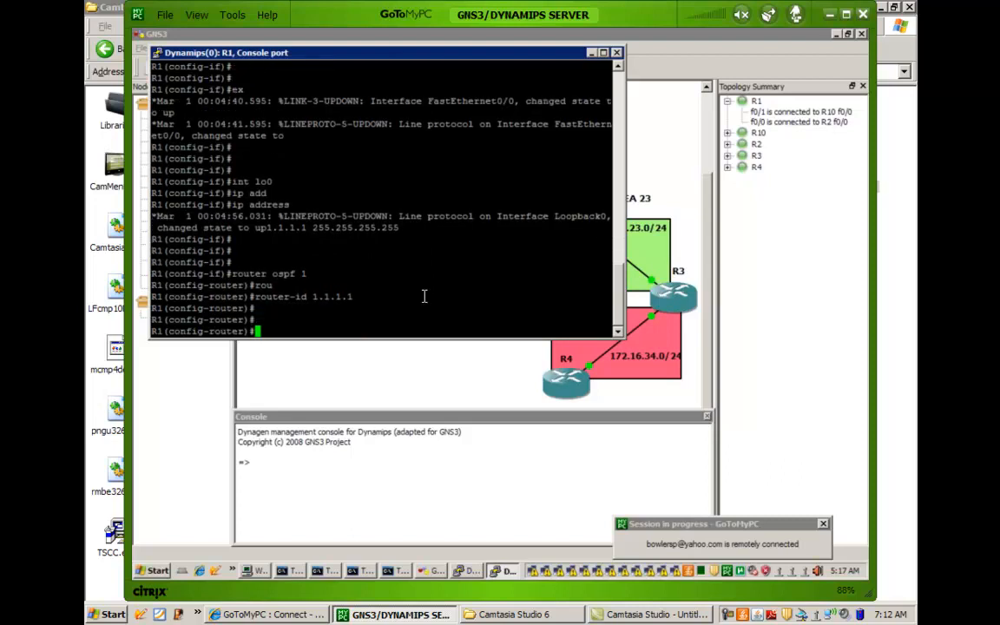
Advertise 172.16.10.1 with wildcard mask 0.0.0.0 in area 10 under R1's OSPF process.
text(network 172.16.1)
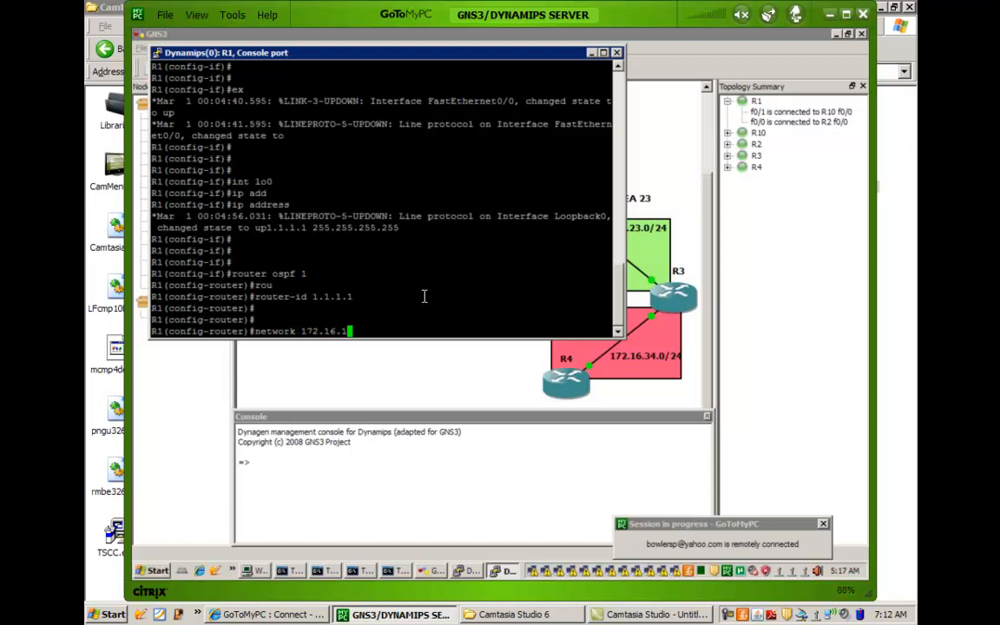
text(0.1 0.0.0.0)
text(area 10)
key(Return)
key(Return)
key(Return)
key(Return)
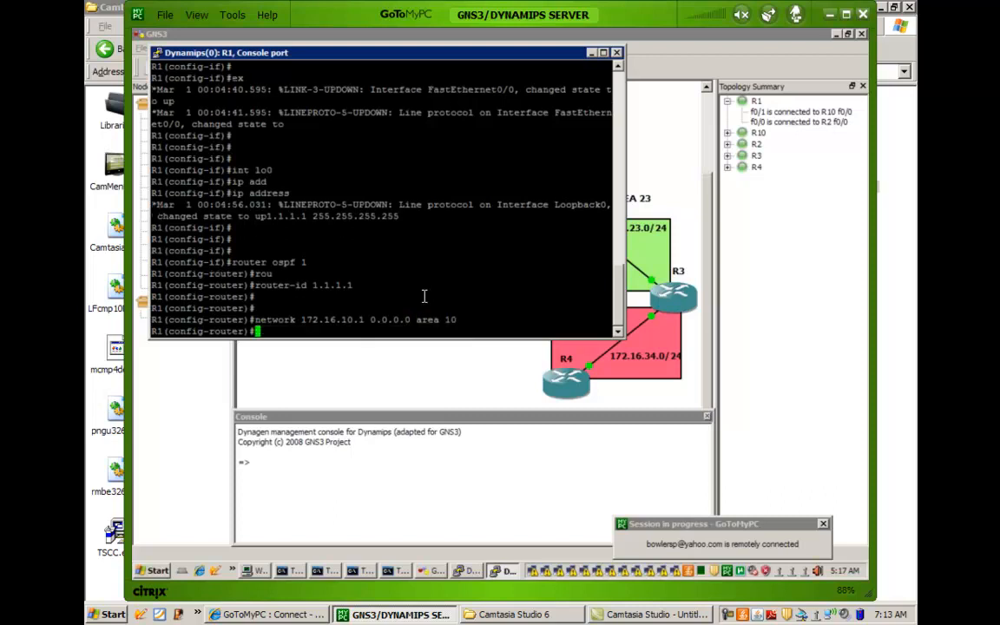
Advertise 172.16.12.1 with wildcard mask 0.0.0.0 in area 0 under R1's OSPF process.
text(networ)
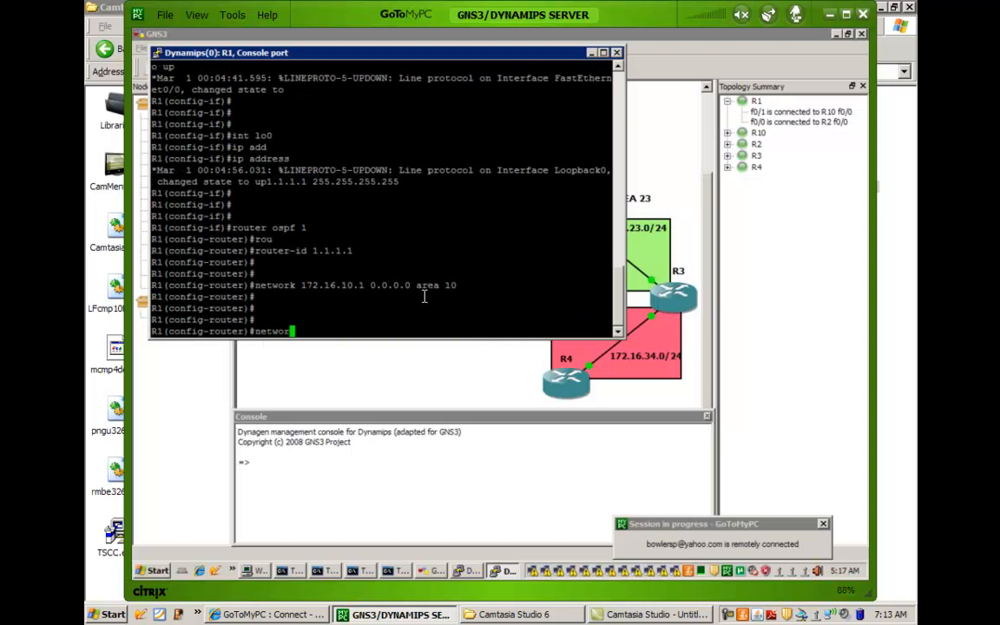
text(k 172.16)
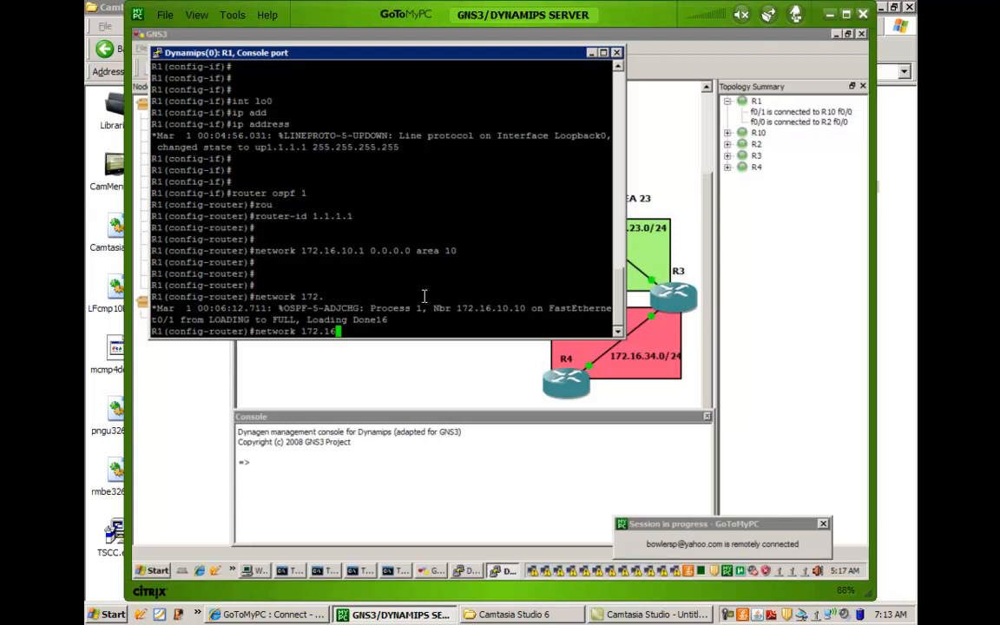
text(.12.1 0.0.0.0 area 0)
key(Return)
End configuration mode on R1 and minimize its console window to return to the topology.
key(Return)
key(Return)
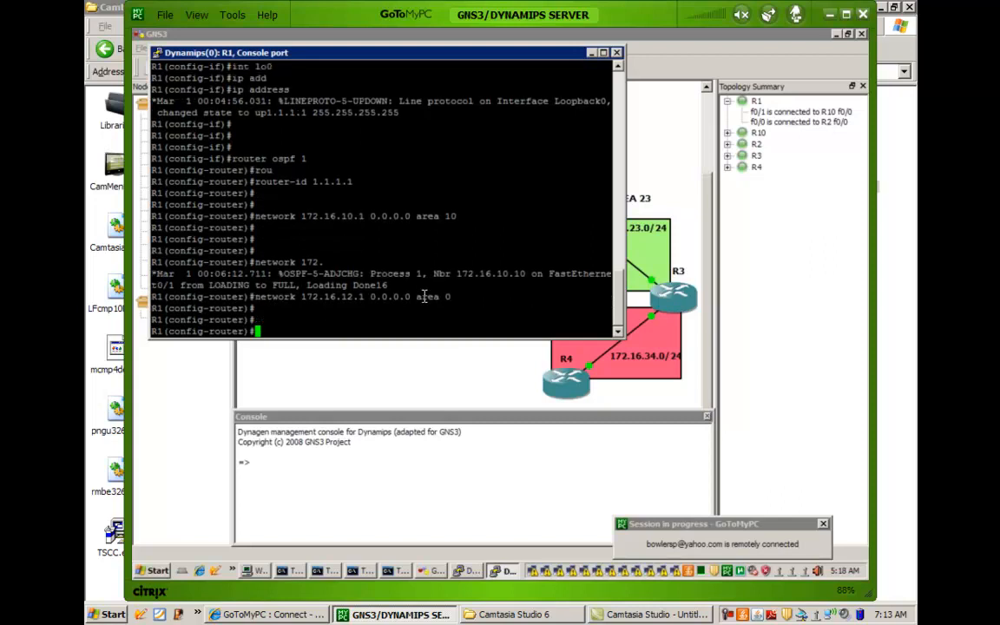
text(end)
key(Return)
key(Return)
key(Return)
key(Return)
key(Return)
key(Return)
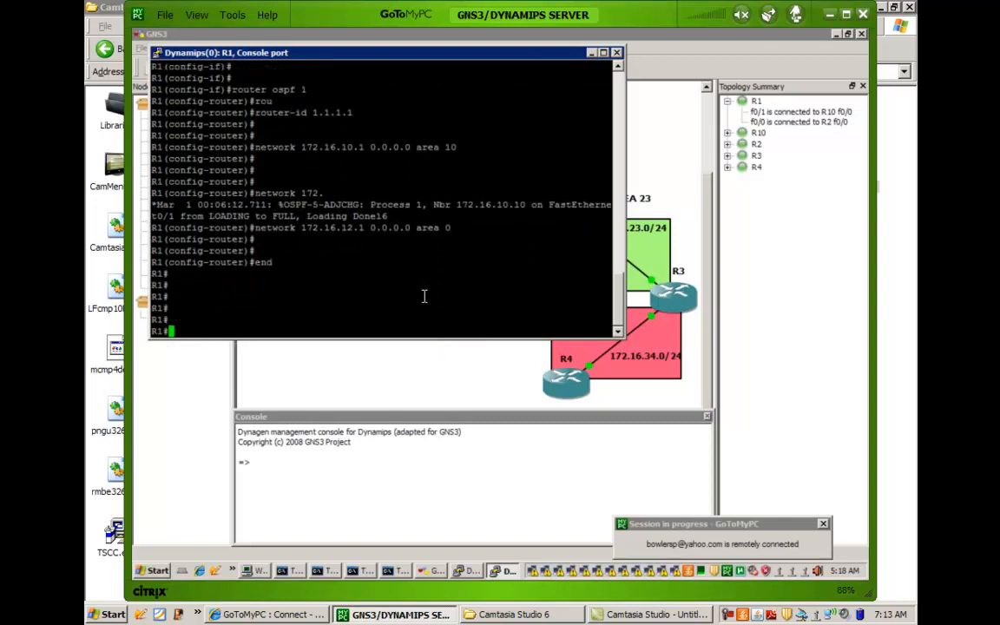
click(603, 53)
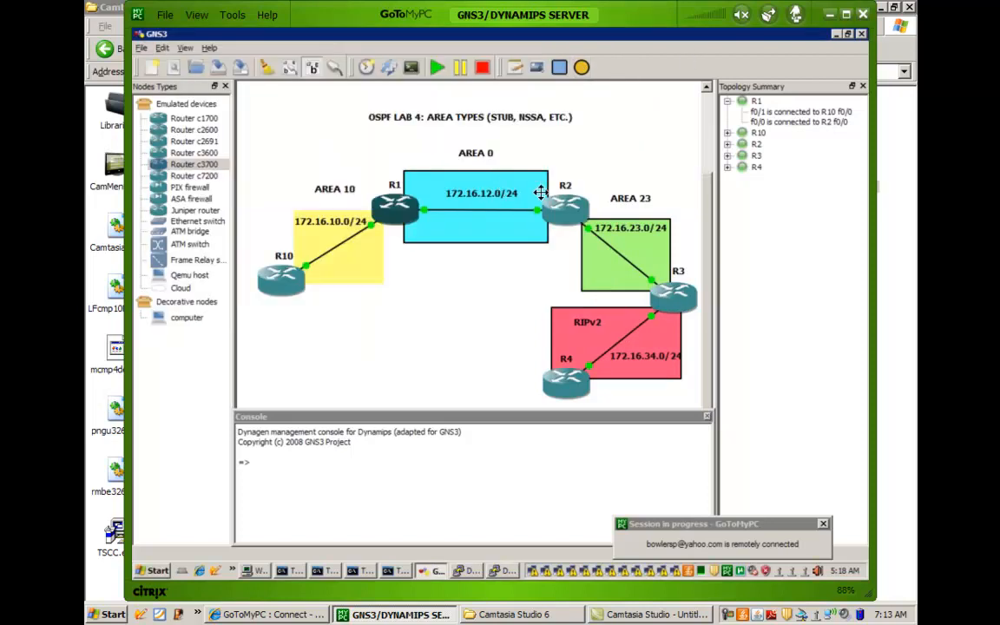
Open R2's console, decline the initial configuration dialog and bring up the router prompt.
right_click(565, 206)
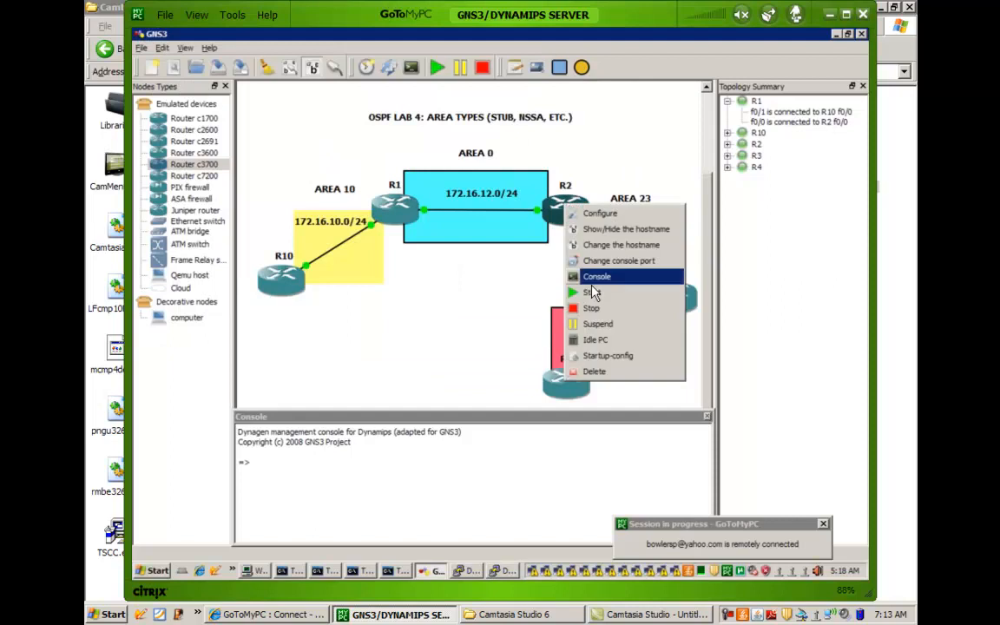
click(594, 277)
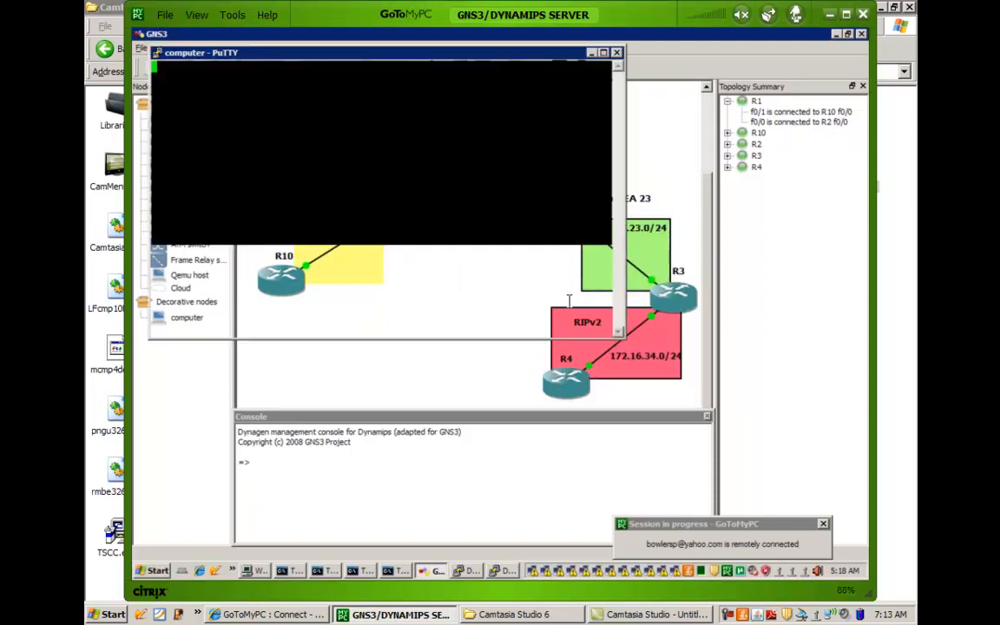
key(Return)
key(Return)
key(Return)
key(Return)
key(Return)
text(no)
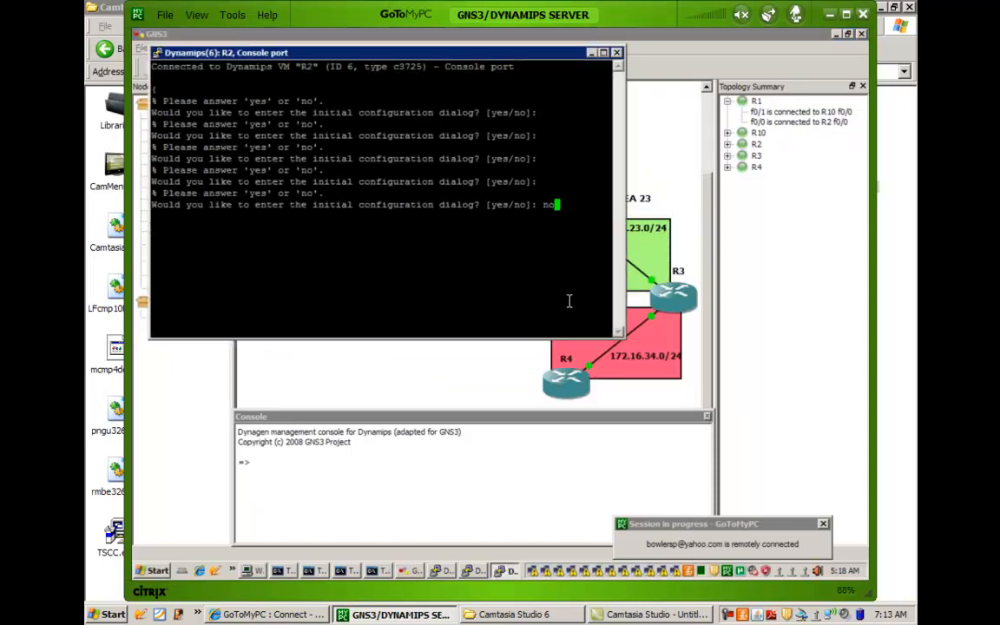
key(Return)
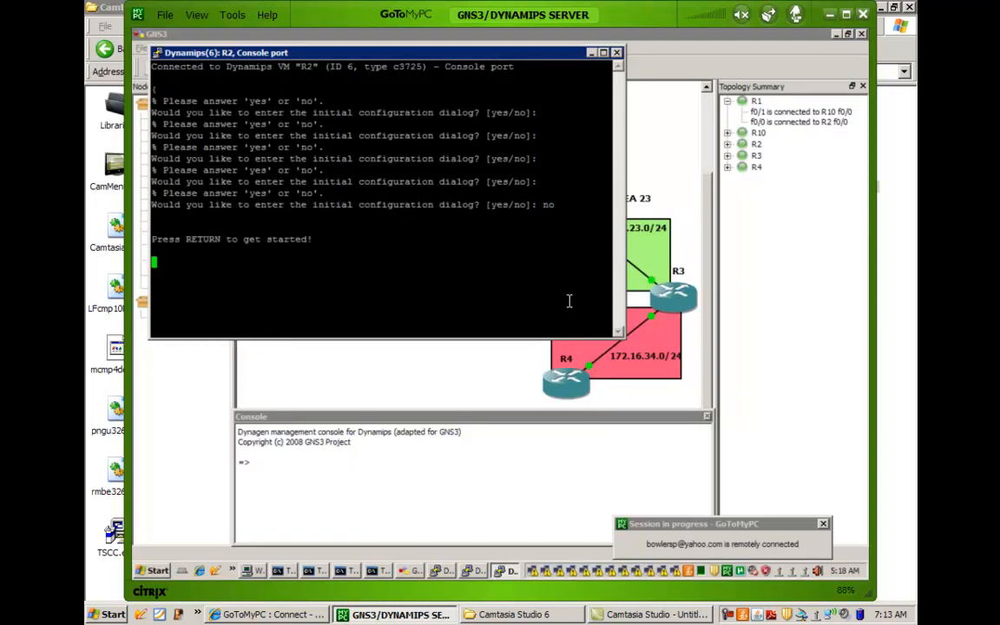
key(Return)
key(Return)
key(Return)
key(Return)
key(Return)
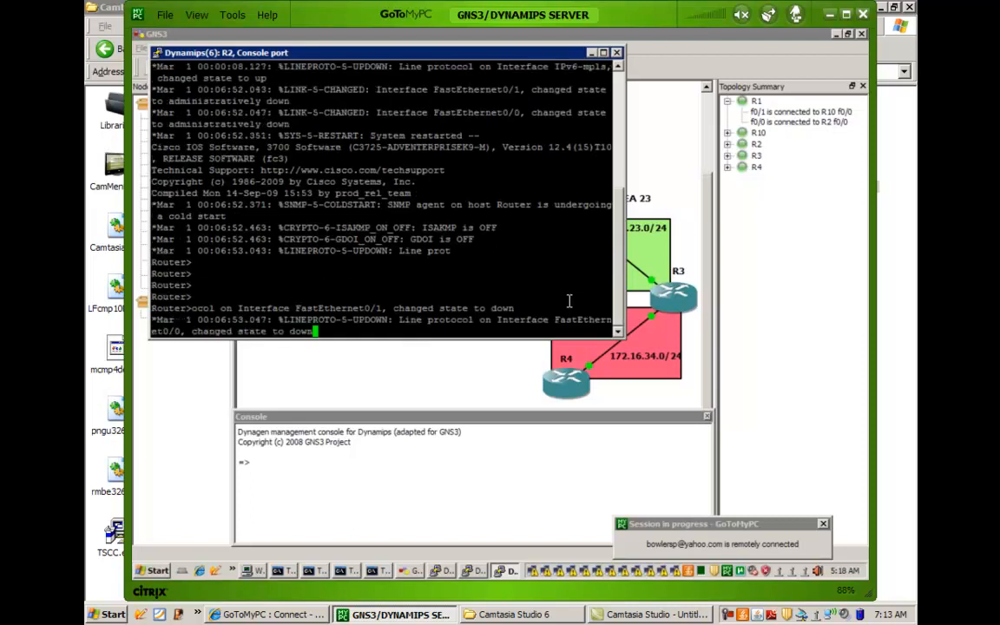
key(Return)
key(Return)
Enter global configuration mode from privileged EXEC mode and set the router's hostname to R2.
text(en)
key(Return)
text(config t)
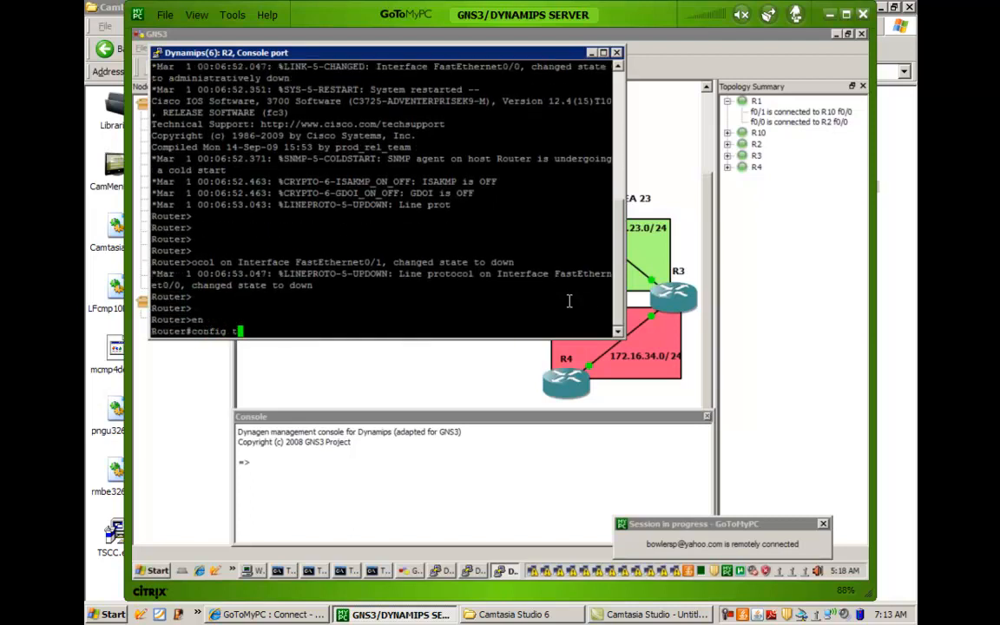
key(Return)
text(ho)
key(Tab)
text(R2)
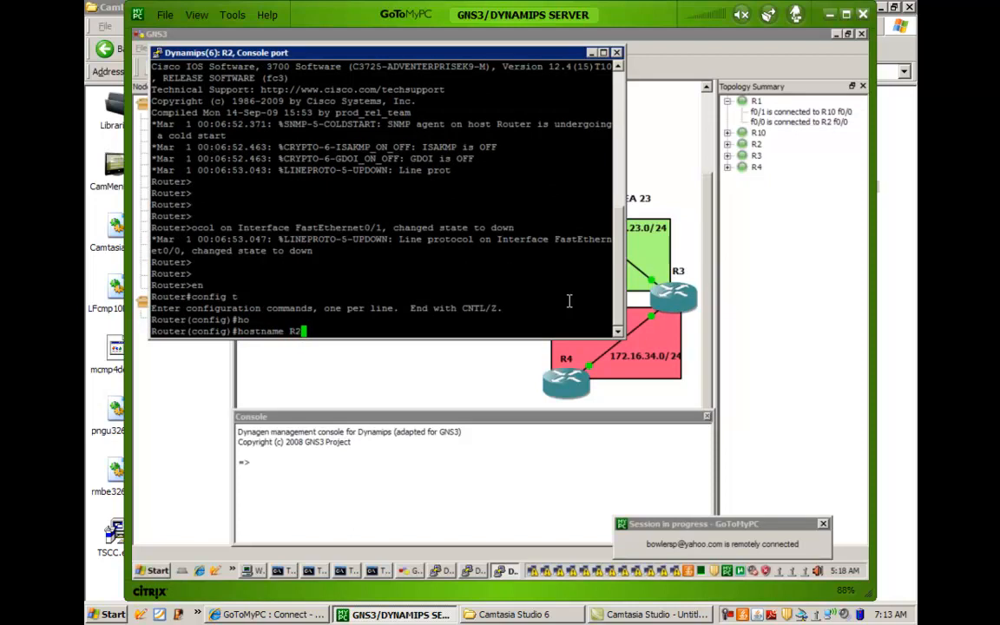
key(Return)
key(Return)
key(Return)
Create interface loopback 0 on R2 with IP address 2.2.2.2 and mask 255.255.255.255.
text(i)
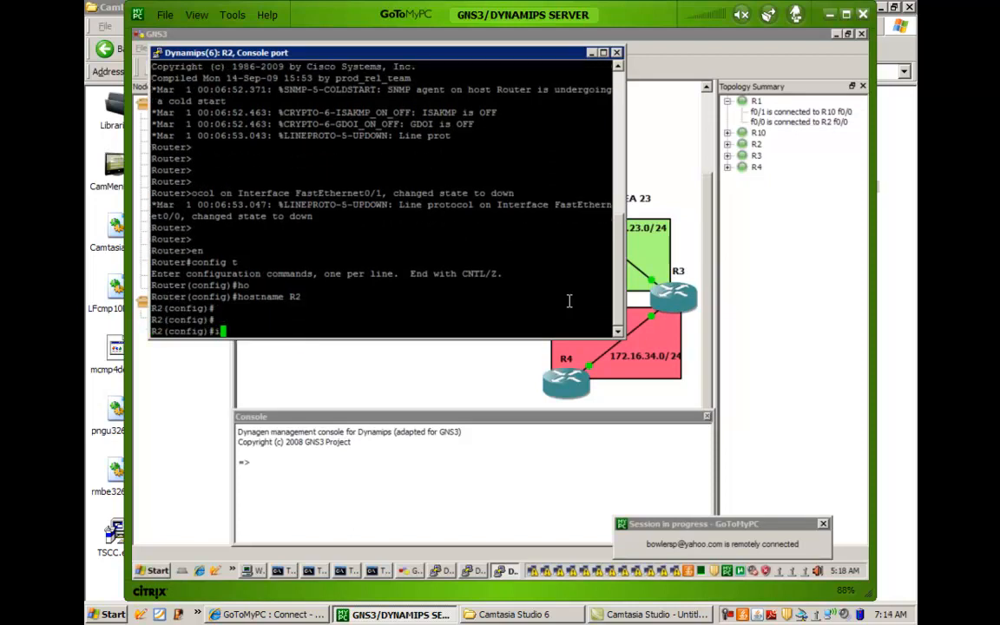
text(nt lo0)
key(Return)
text(i)
key(BackSpace)
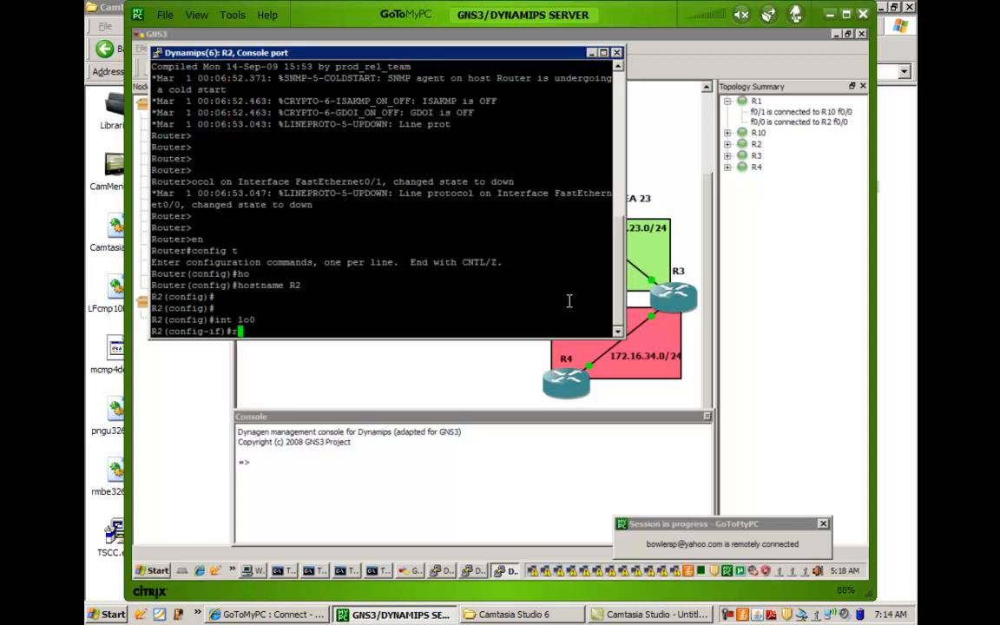
text(ip address 2.2.2.2.)
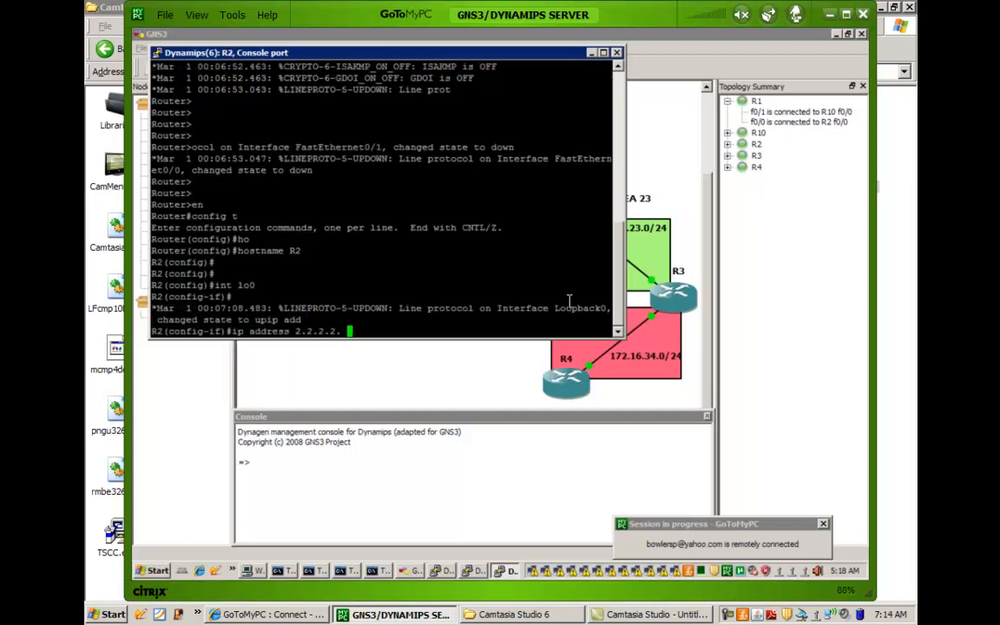
key(BackSpace)
text(255.255.255.255.)
key(BackSpace)
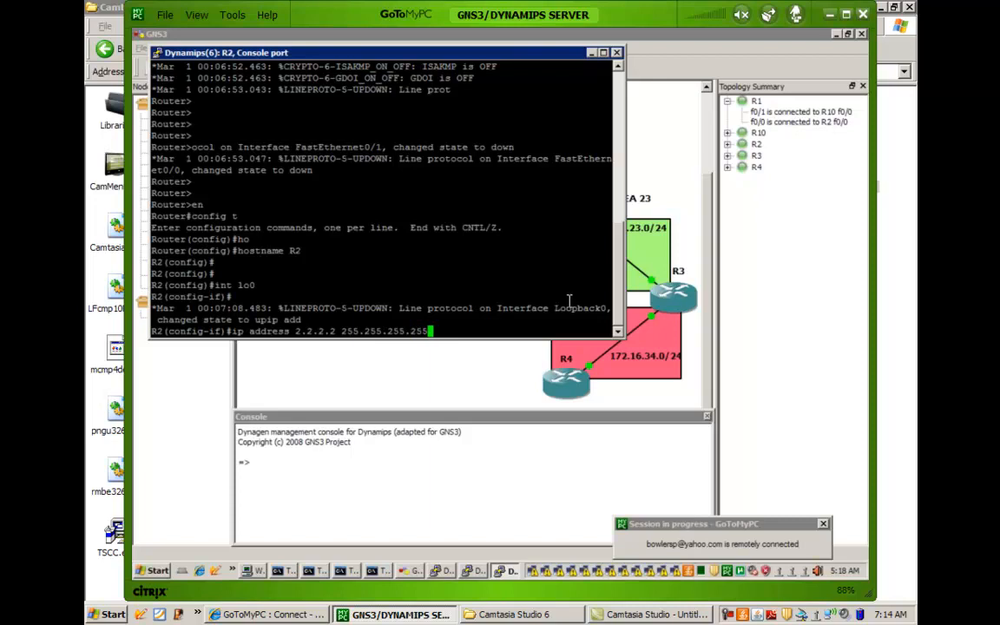
key(Return)
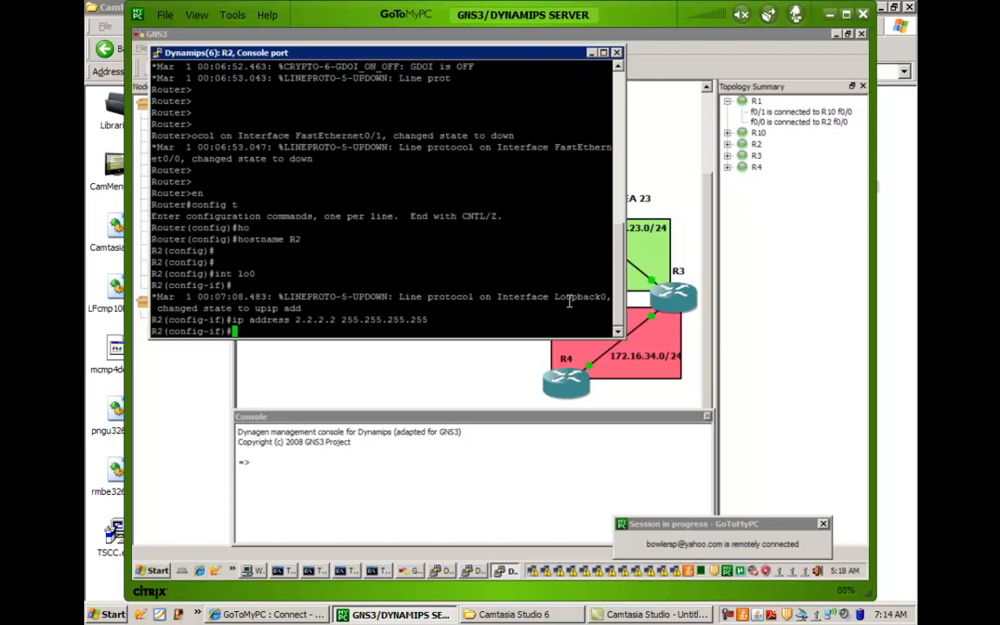
Expand R2's link list in the topology summary to check its interface connections, and return to R2's console.
click(729, 147)
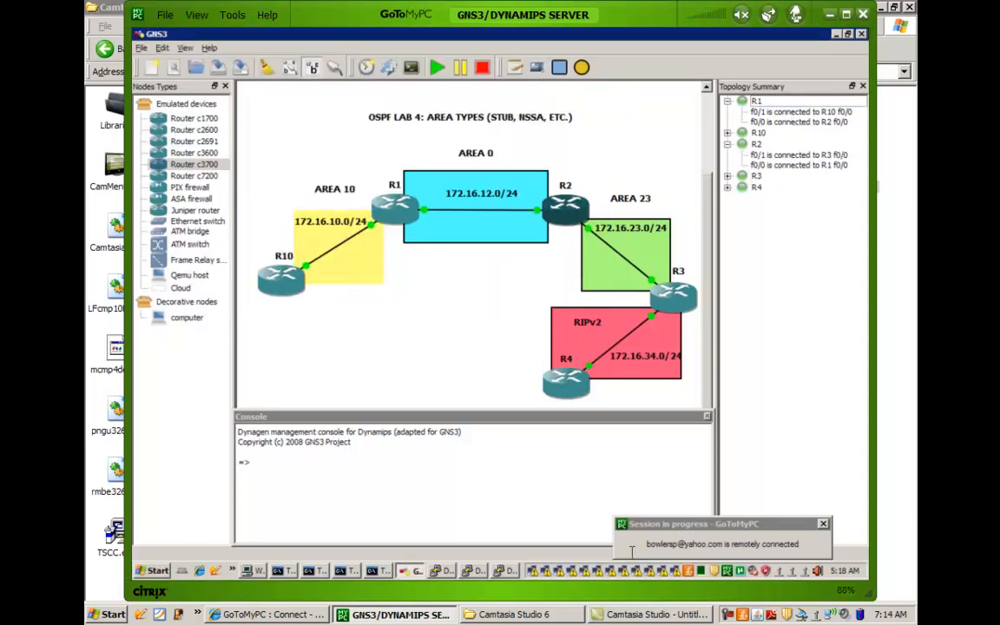
click(516, 579)
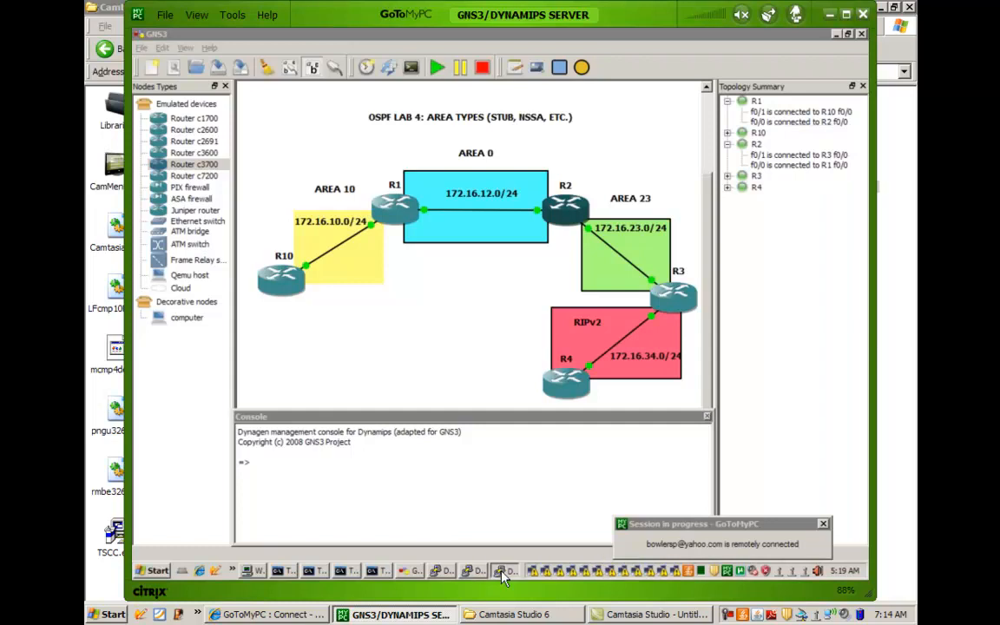
click(504, 571)
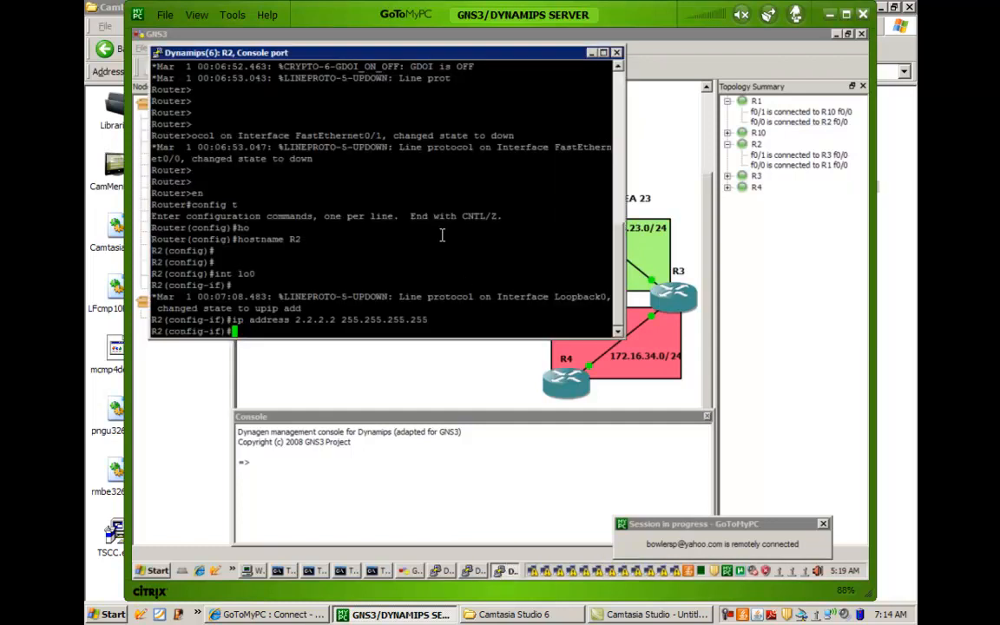
Assign 172.16.12.2 with mask 255.255.255.0 to R2's FastEthernet0/0 and enable the interface.
text(int fa0/0)
key(Return)
text(ip add)
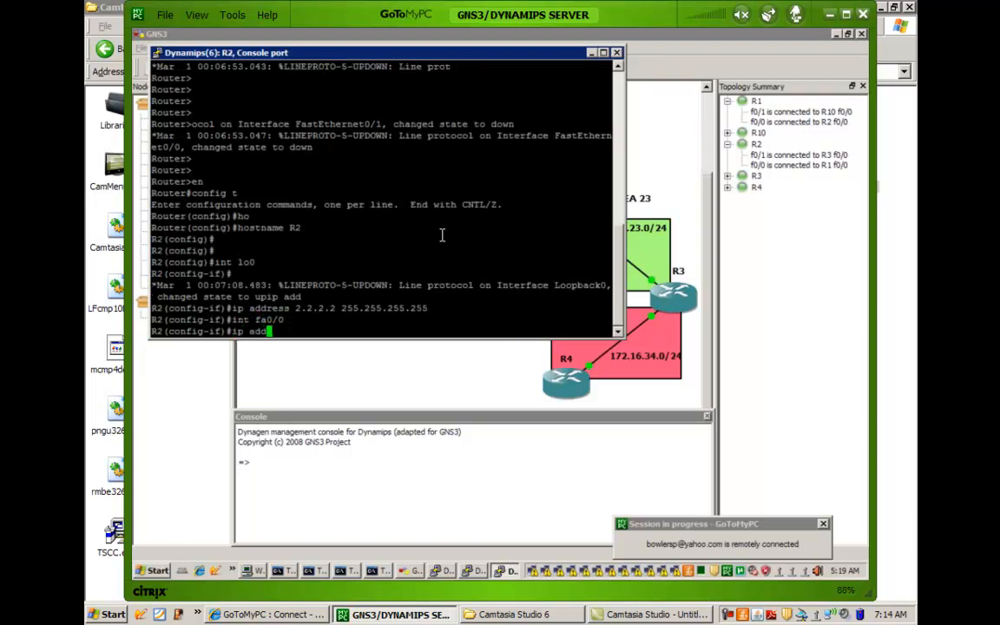
key(Tab)
text(172.16.1)
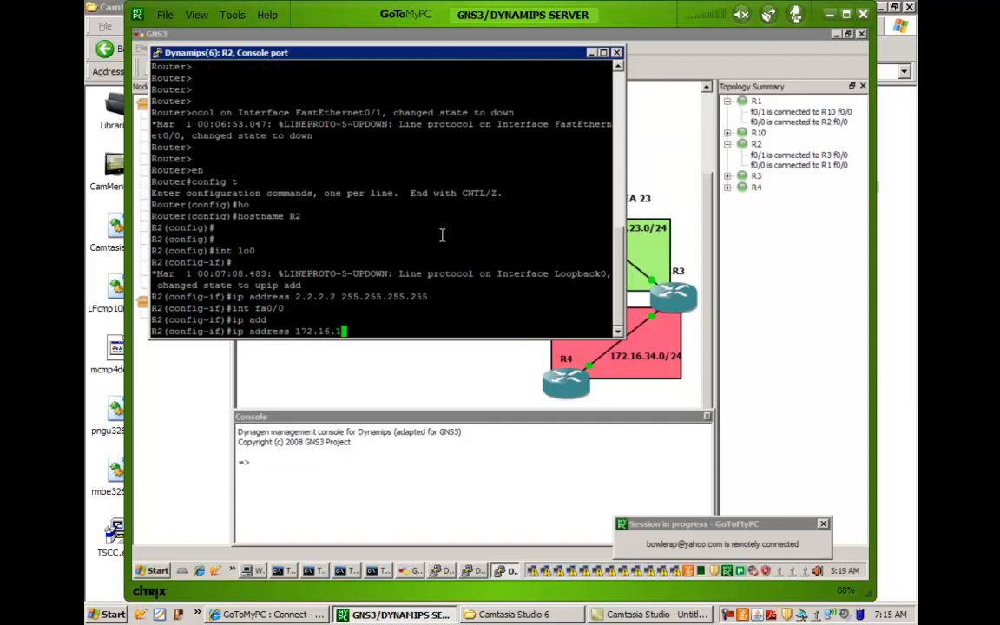
text(2.)
text(2 255.255.2)
text(55.255.0)
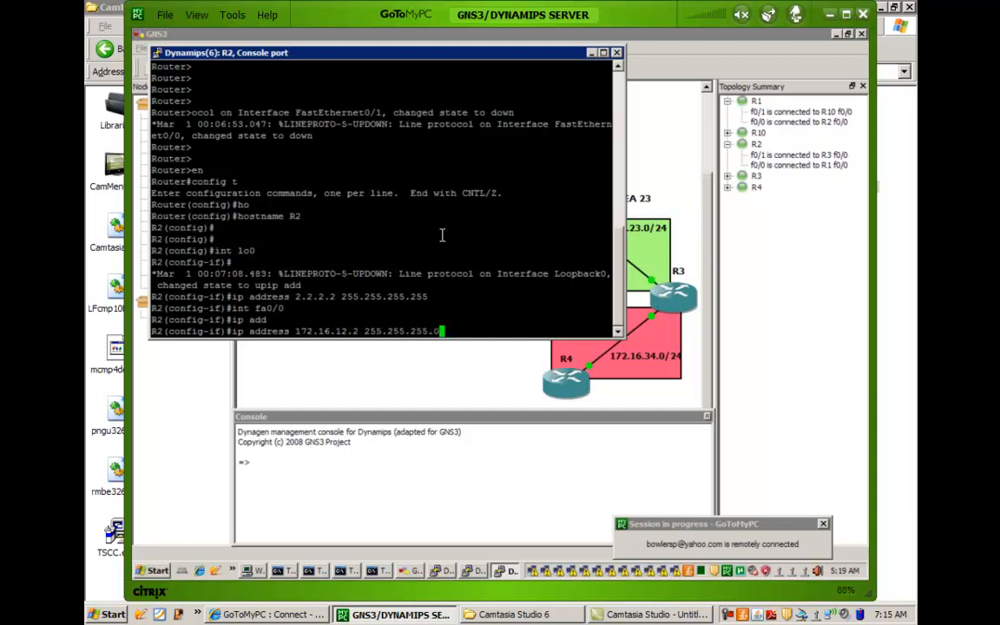
key(Return)
key(Return)
key(Return)
text(no shut)
key(Return)
Assign 172.16.23.2 with mask 255.255.255.0 to R2's FastEthernet0/1 and enable the interface.
text(int fa0/1)
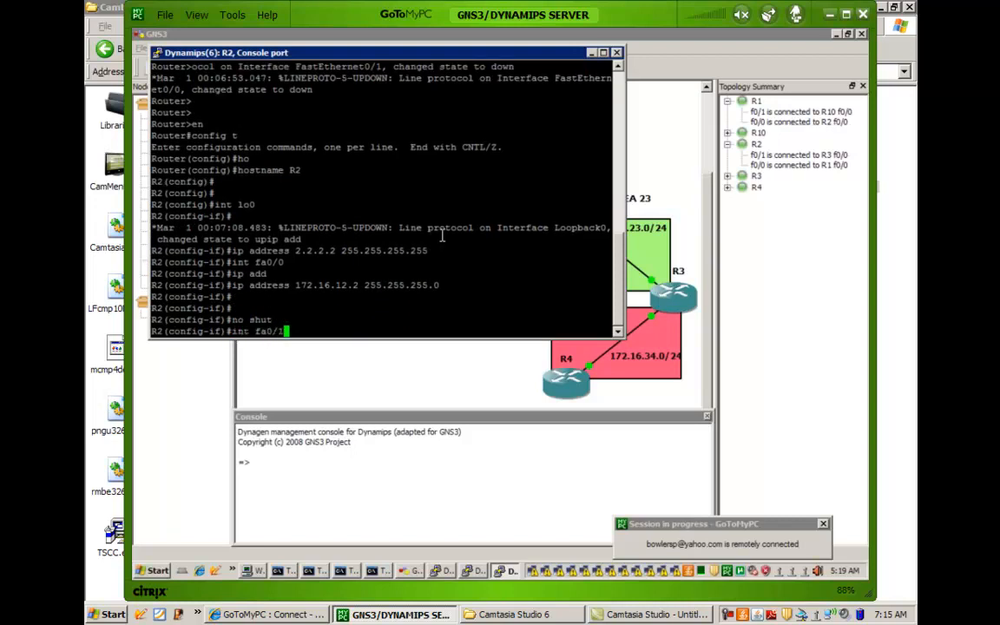
key(Return)
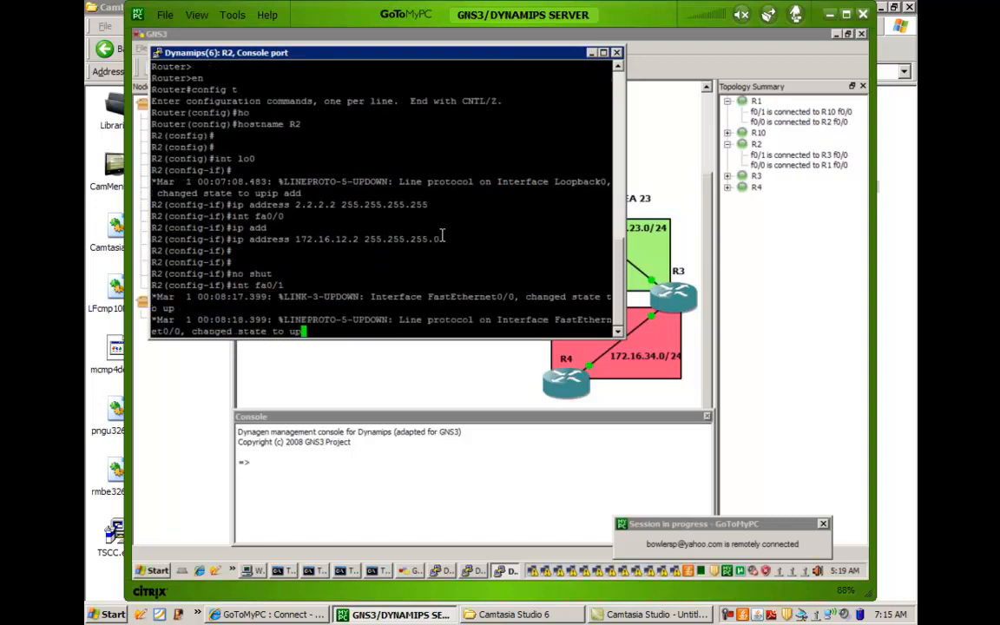
text(ip add)
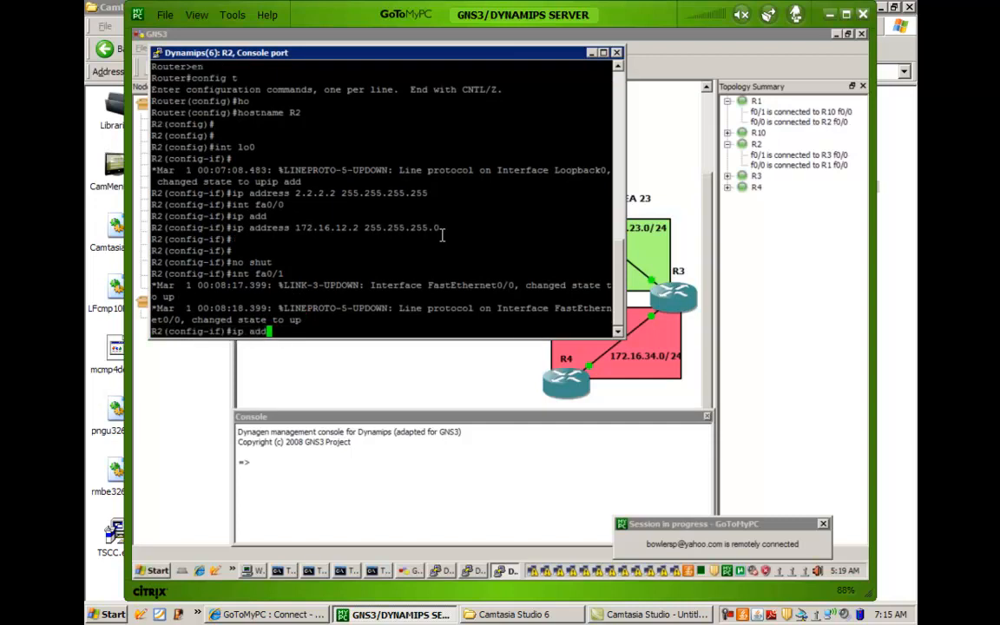
key(Tab)
text(172.16.23)
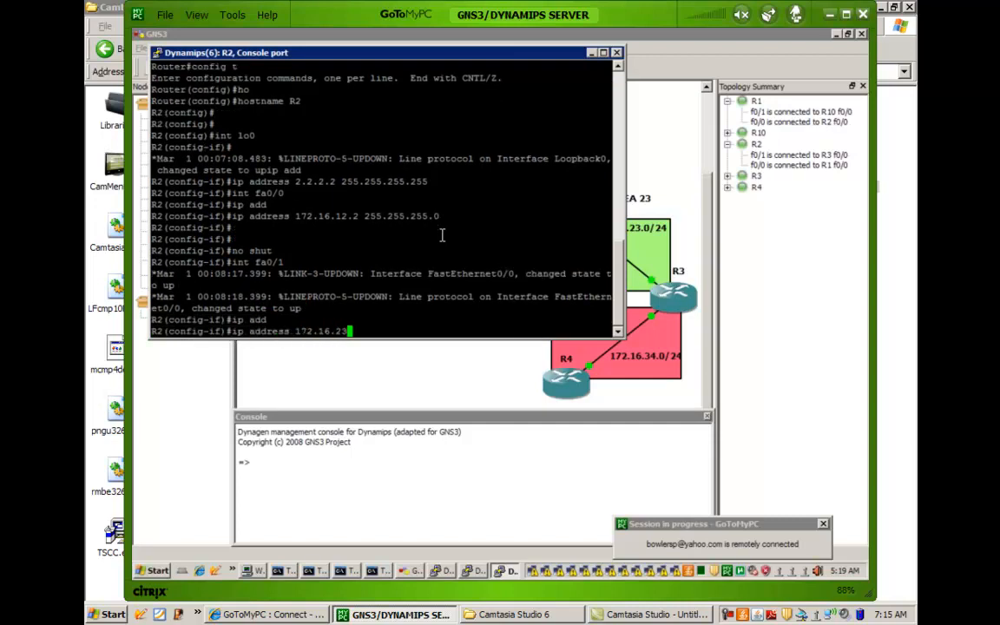
text(.2 255.255.255.0)
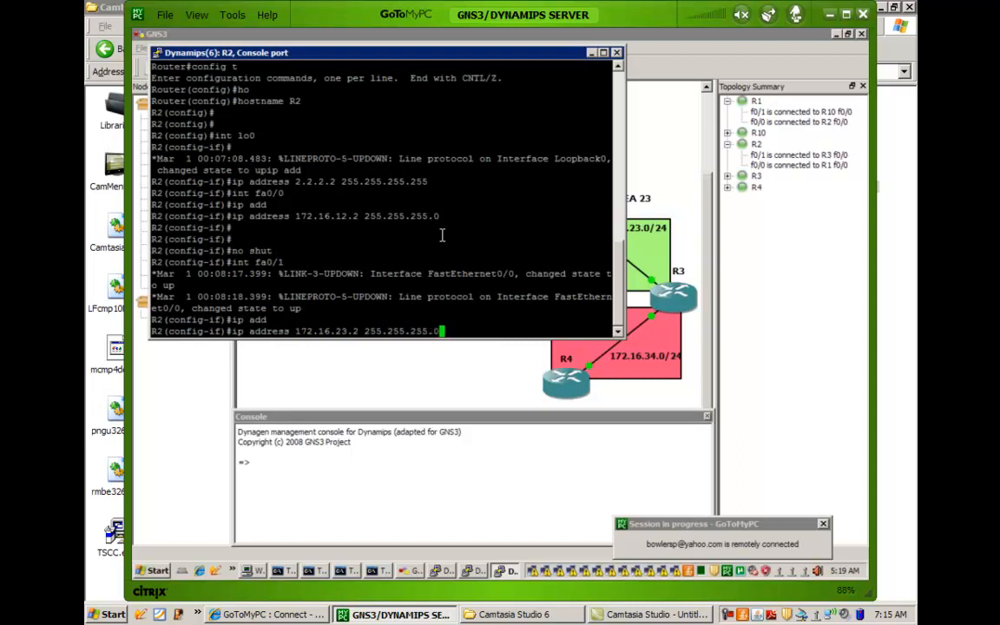
key(Return)
key(Return)
key(Return)
key(Return)
text(no shut)
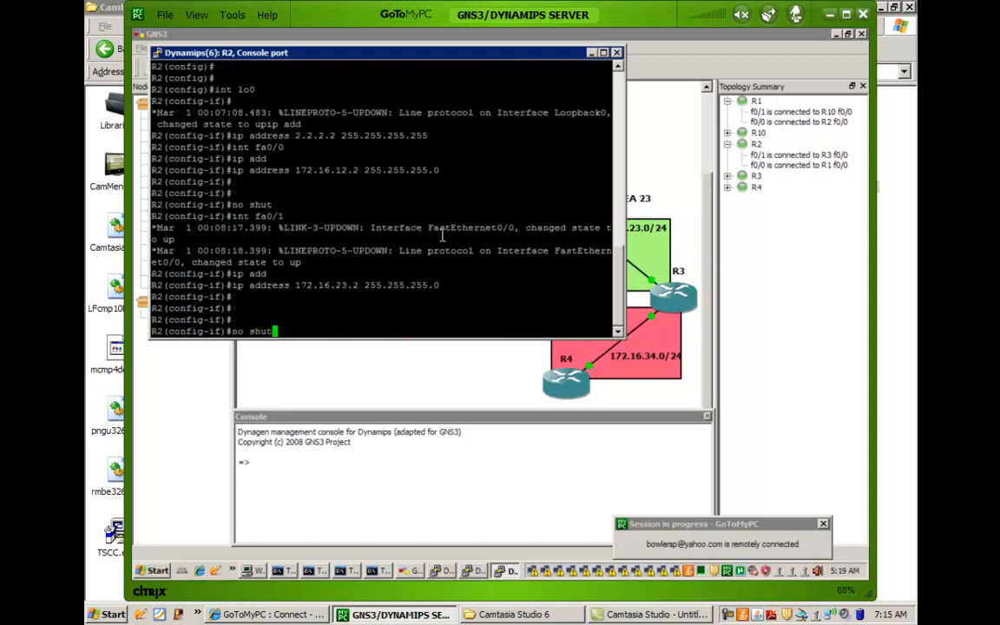
key(Return)
key(Return)
key(Return)
key(Return)
Start OSPF process 1 on R2.
text(networ)
key(BackSpace)
key(BackSpace)
key(BackSpace)
key(BackSpace)
key(BackSpace)
key(BackSpace)
text(ro)
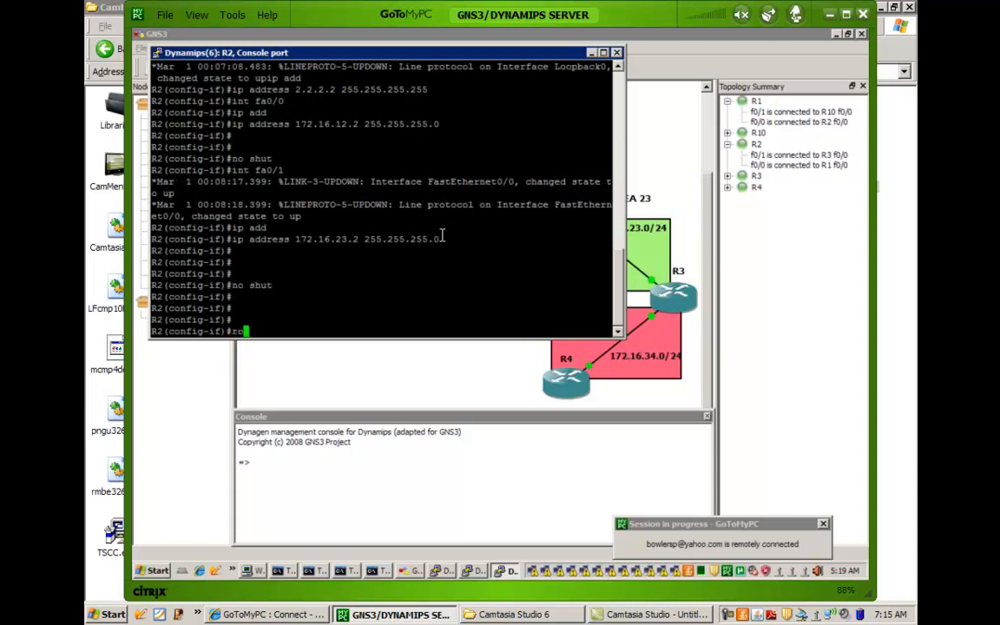
text(uter ospf 1)
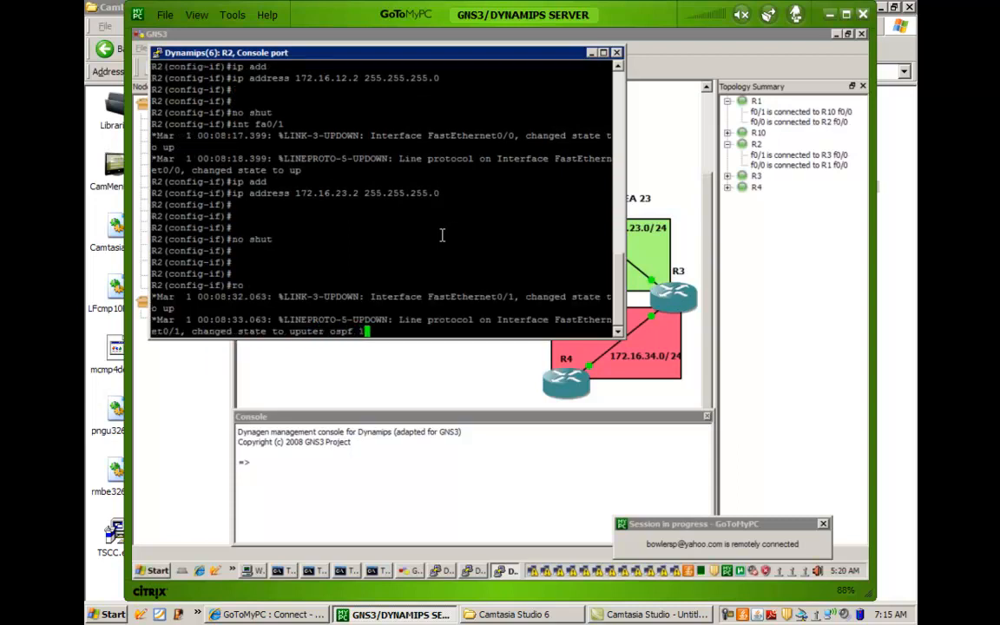
key(Return)
key(Return)
key(Return)
Advertise 172.16.12.2 with wildcard mask 0.0.0.0 in area 0 under R2's OSPF process.
text(network)
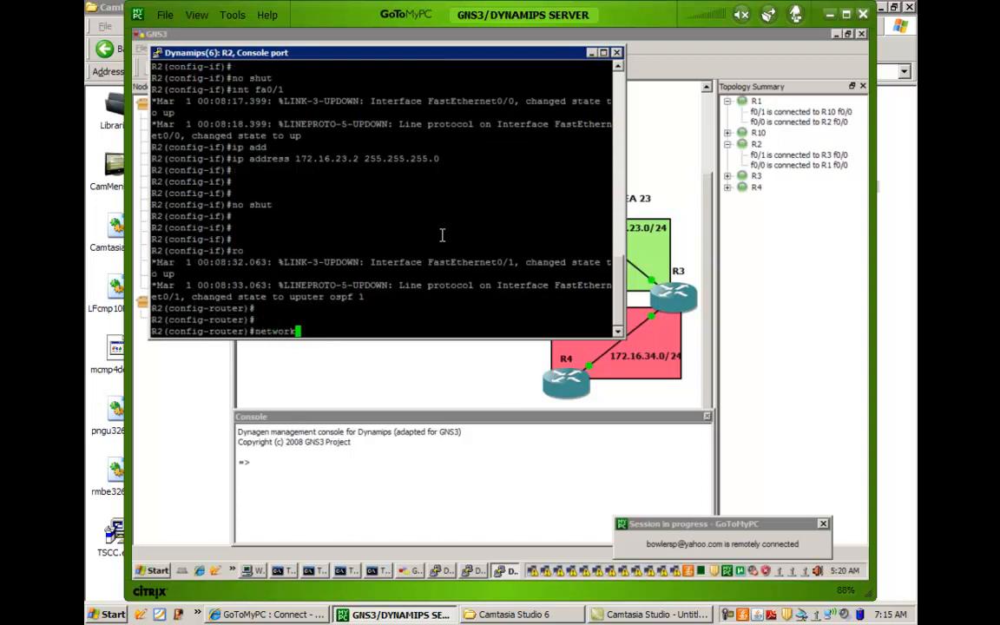
text( 172.16.12.2 0.0.0.0)
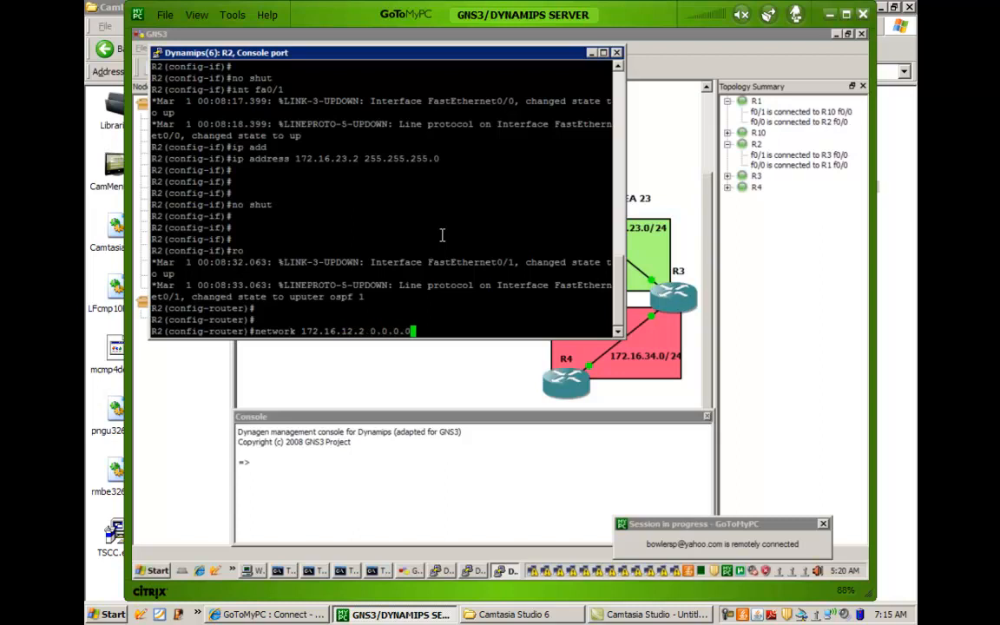
text( area 0)
key(Return)
key(Return)
key(Return)
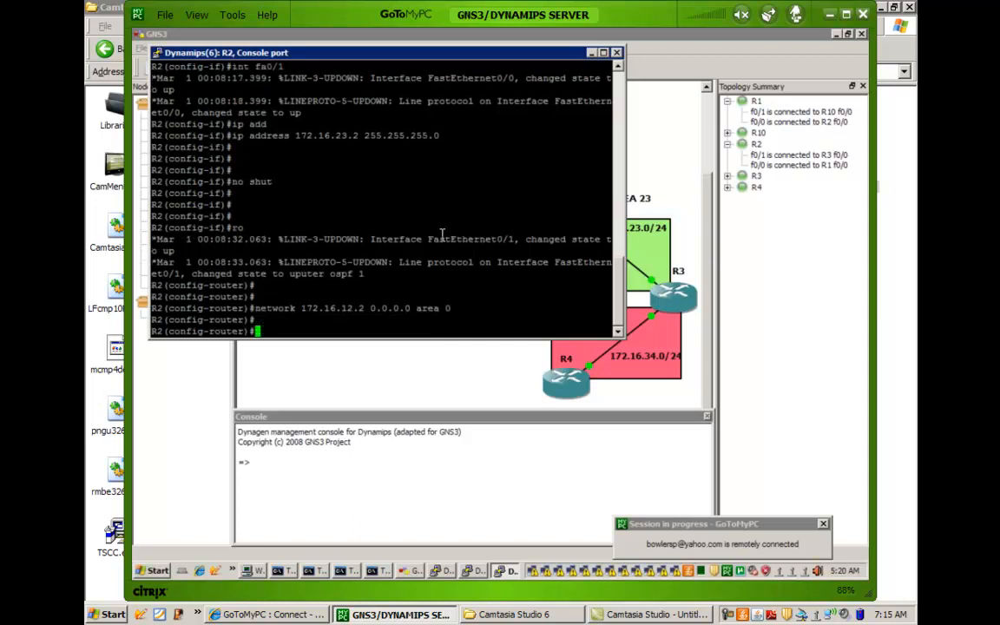
Advertise 172.16.23.2 with wildcard mask 0.0.0.0 in area 23 under R2's OSPF process.
text(network )
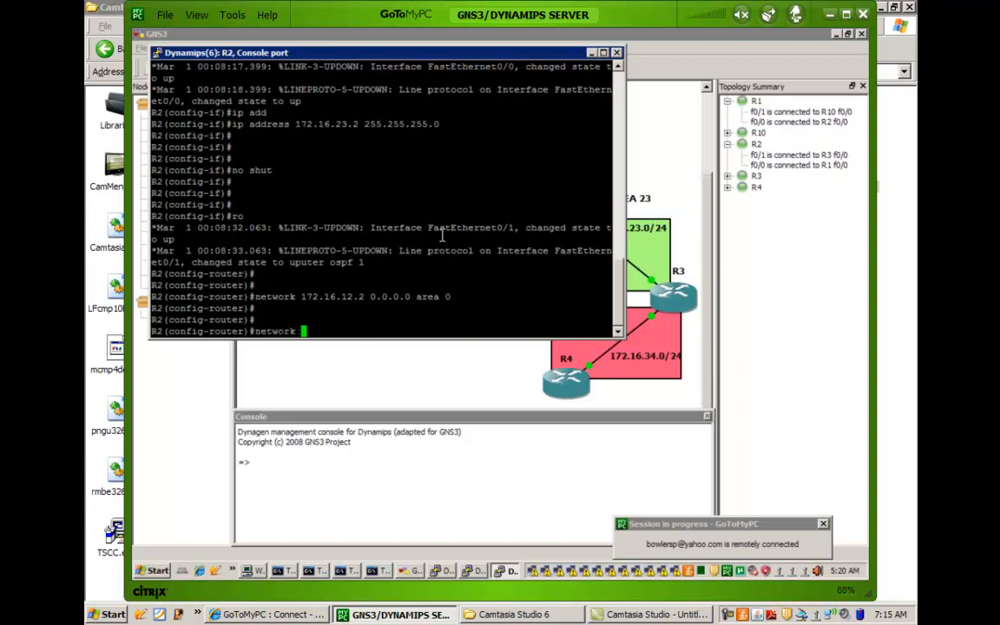
text(172.16.23.2 0.0.0.)
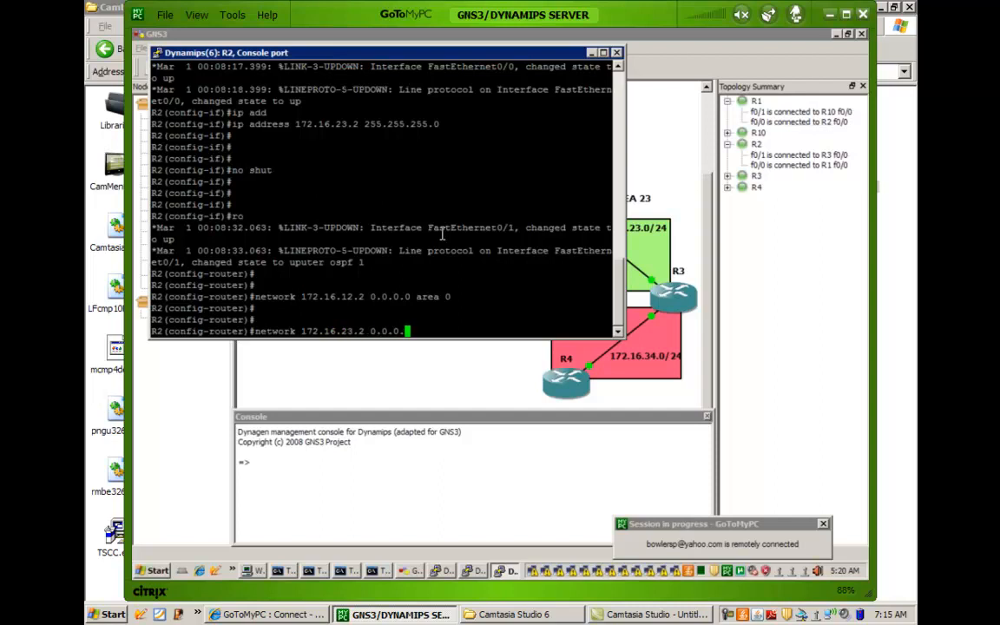
text(0 area)
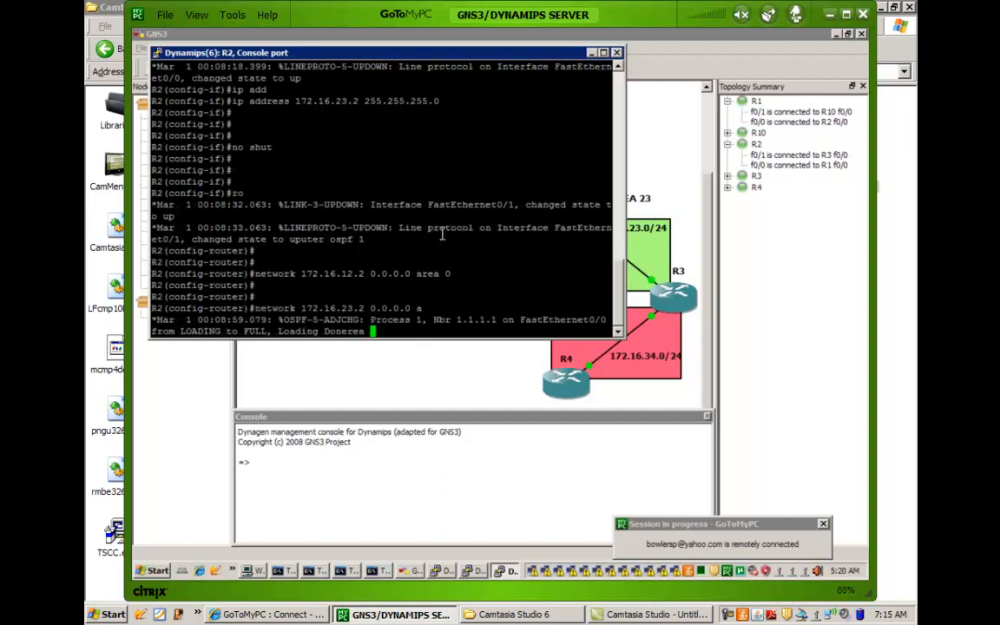
key(Tab)
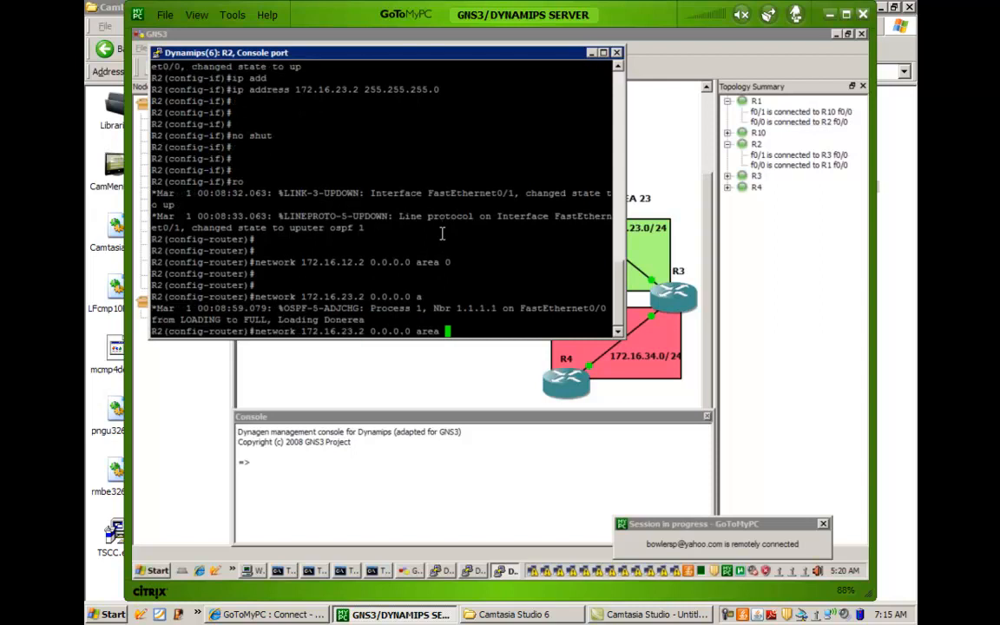
text(23)
key(Return)
key(Return)
key(Return)
key(Return)
End configuration mode on R2.
text(end)
key(Return)
key(Return)
key(Return)
key(Return)
key(Return)
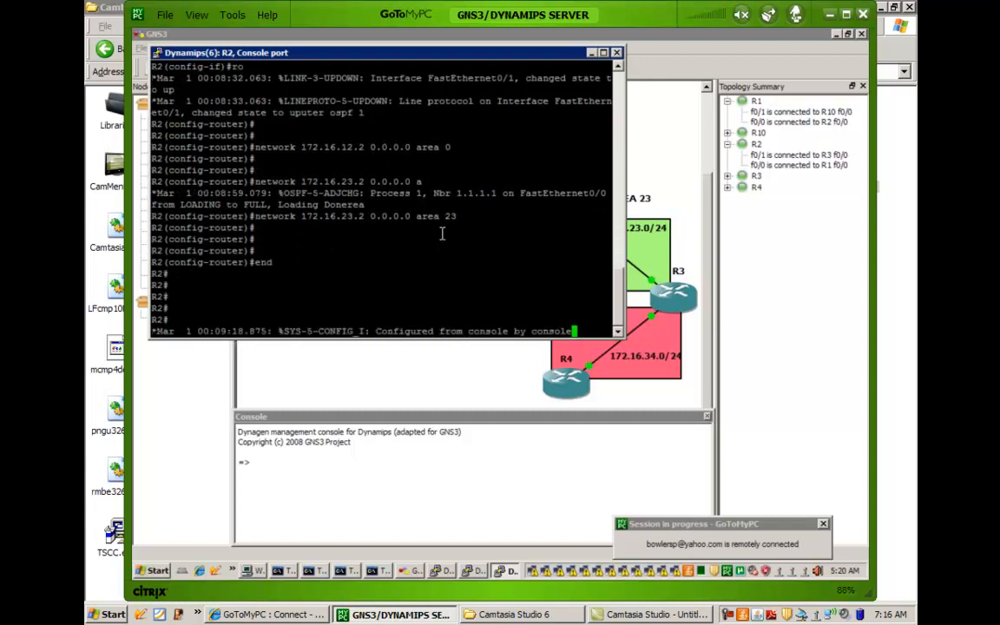
key(Return)
key(Return)
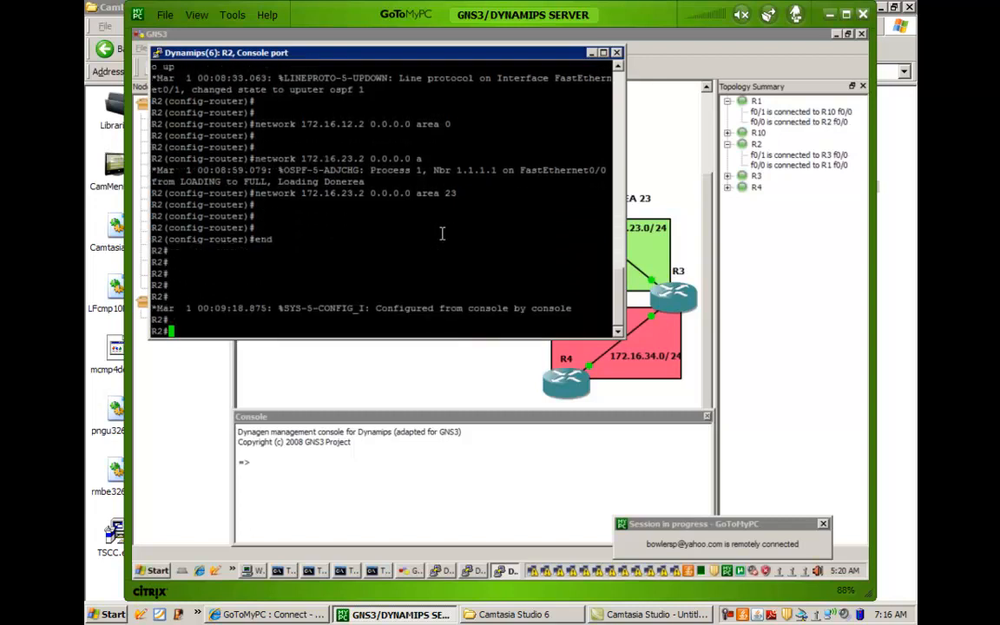
Reenter configuration mode on R2 and set the router ID of OSPF process 1 to 2.2.2.2.
scroll(435, 241, up, 4)
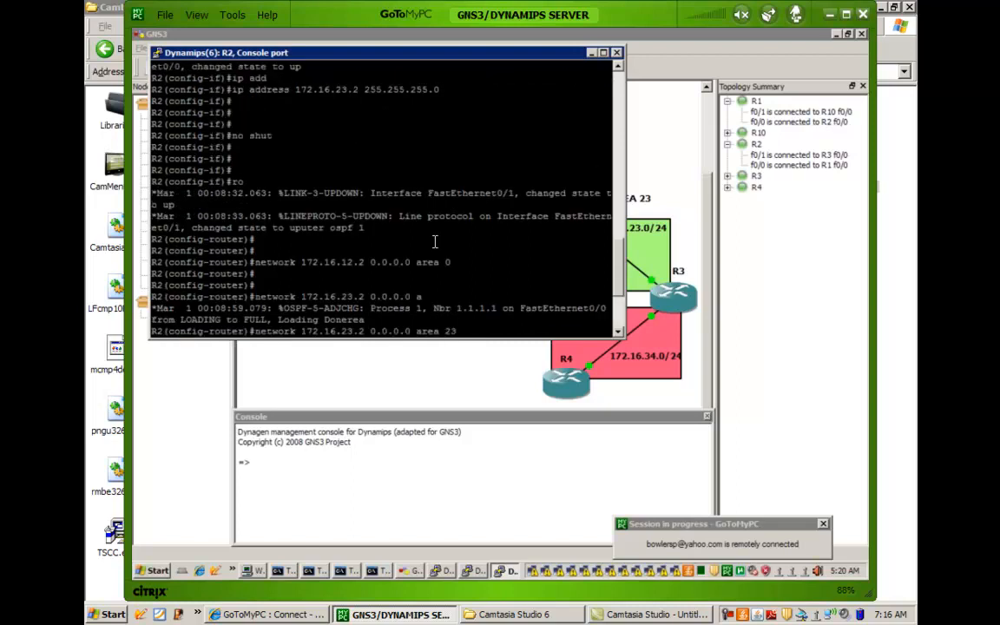
text(config t)
key(Return)
text(router os)
key(Tab)
text(1)
key(Return)
text(router)#rou)
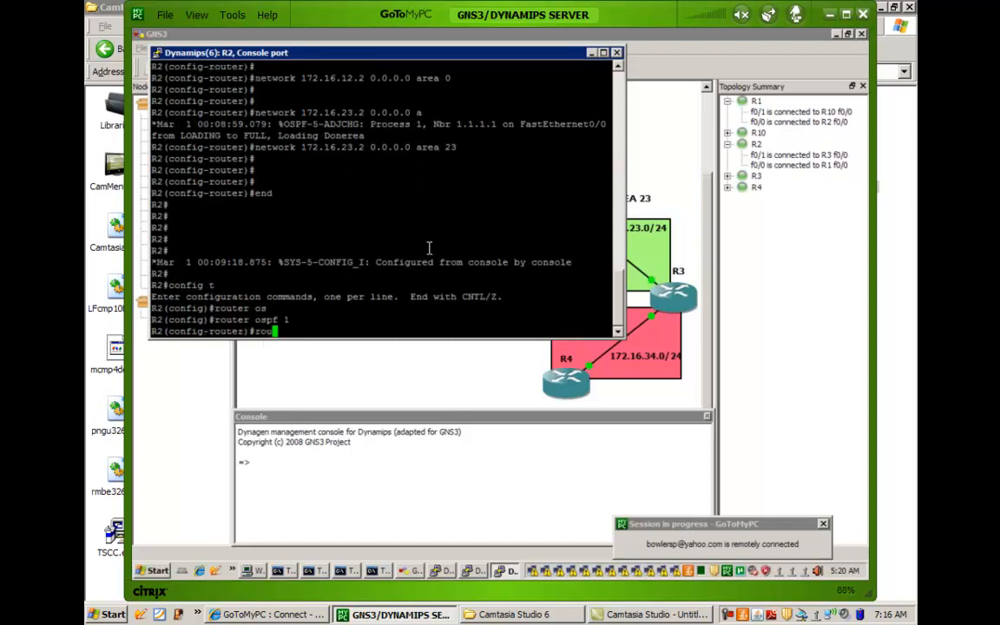
key(Tab)
text(2.2.2.2)
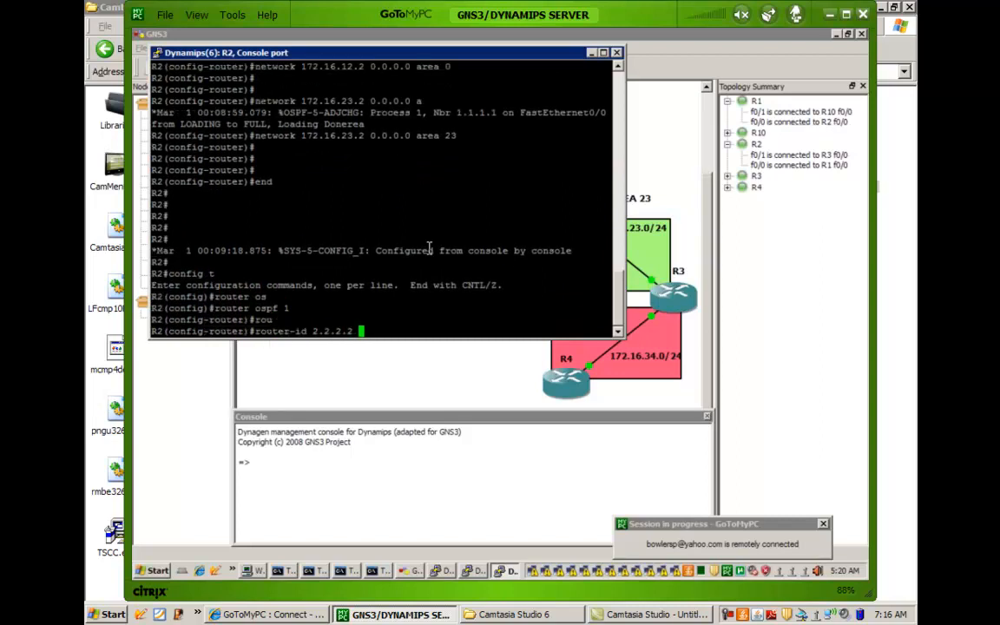
key(Return)
Leave R2's OSPF configuration and return to the privileged EXEC prompt.
key(Return)
key(Return)
text(end)
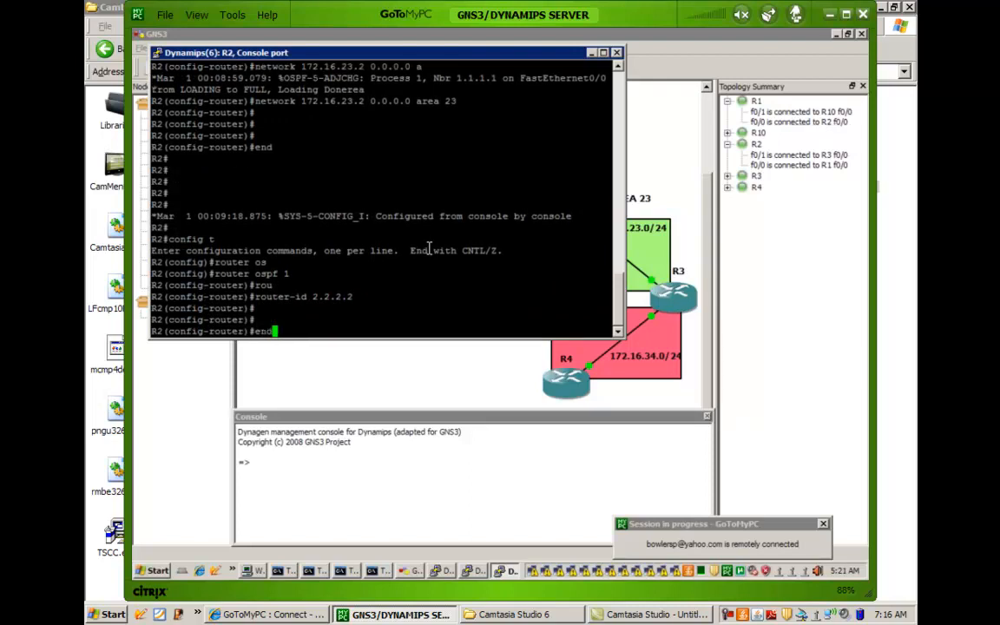
key(Return)
key(Return)
key(Return)
key(Return)
key(Return)
key(Return)
key(Return)
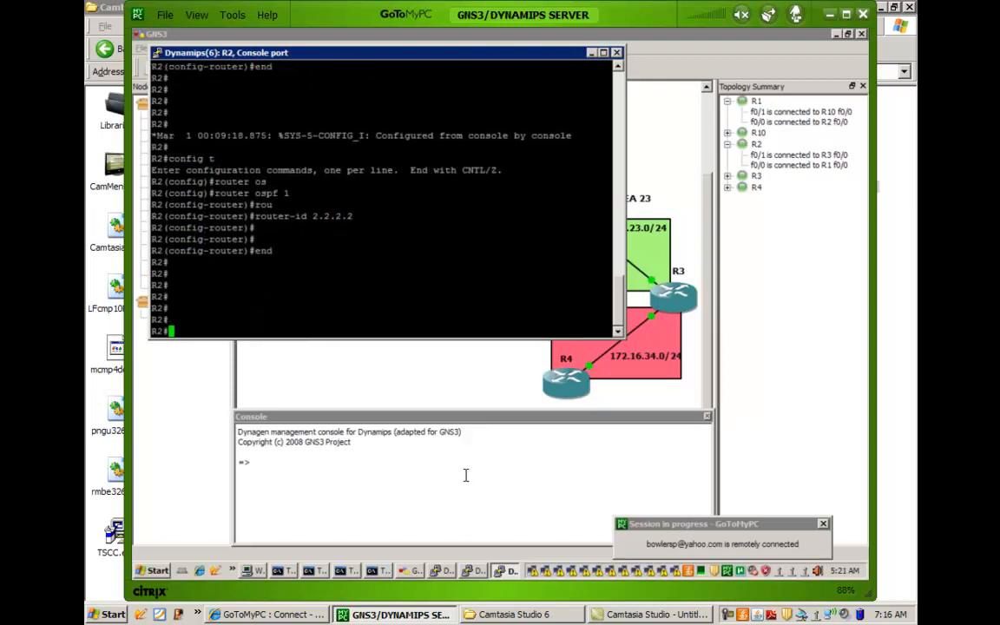
Open R3's console in place of R2's and decline the initial configuration dialog.
click(592, 54)
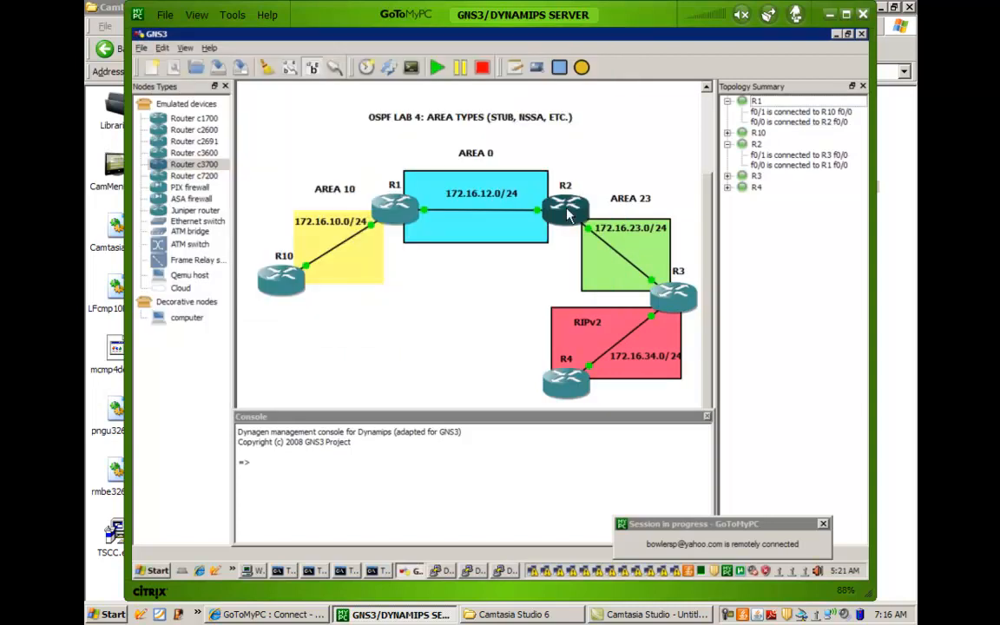
right_click(676, 301)
click(699, 373)
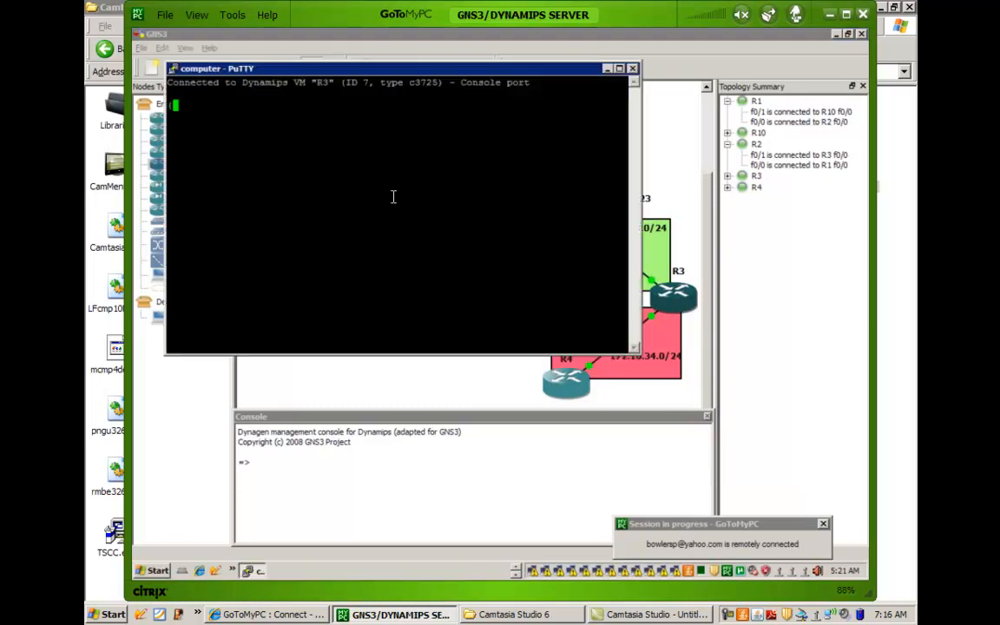
key(Return)
key(Return)
key(Return)
key(Return)
text(no)
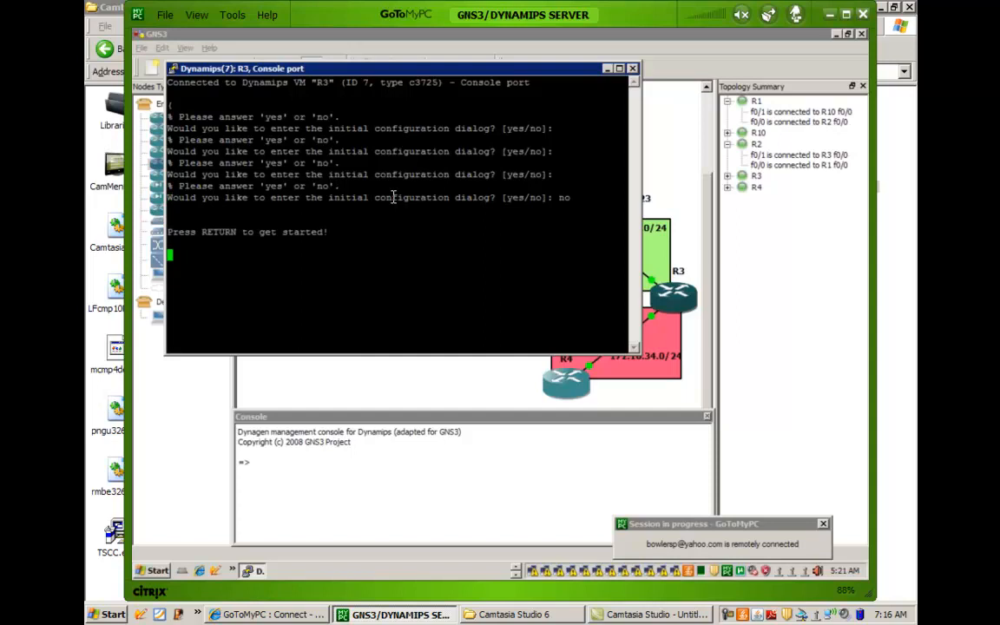
key(Return)
key(Return)
key(Return)
key(Return)
key(Return)
key(Return)
key(Return)
key(Return)
key(Return)
key(Return)
key(Return)
key(Return)
key(Return)
key(Return)
key(Return)
key(Return)
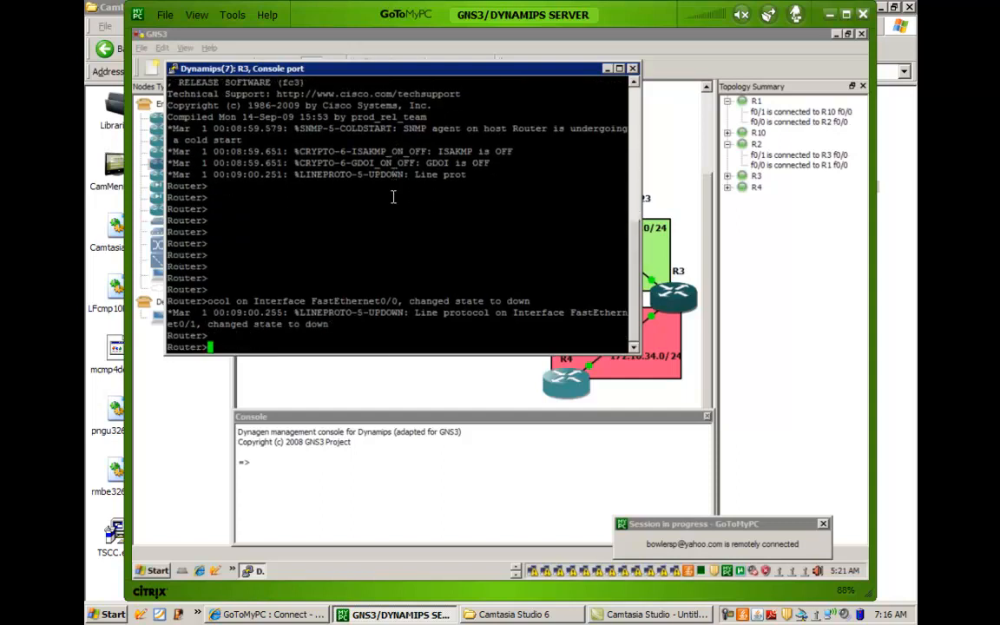
Enter privileged EXEC mode and start global configuration on R3's console.
key(Return)
text(en)
key(Return)
key(Return)
text(config t)
key(Return)
Set the router's hostname to R2.
text(hos)
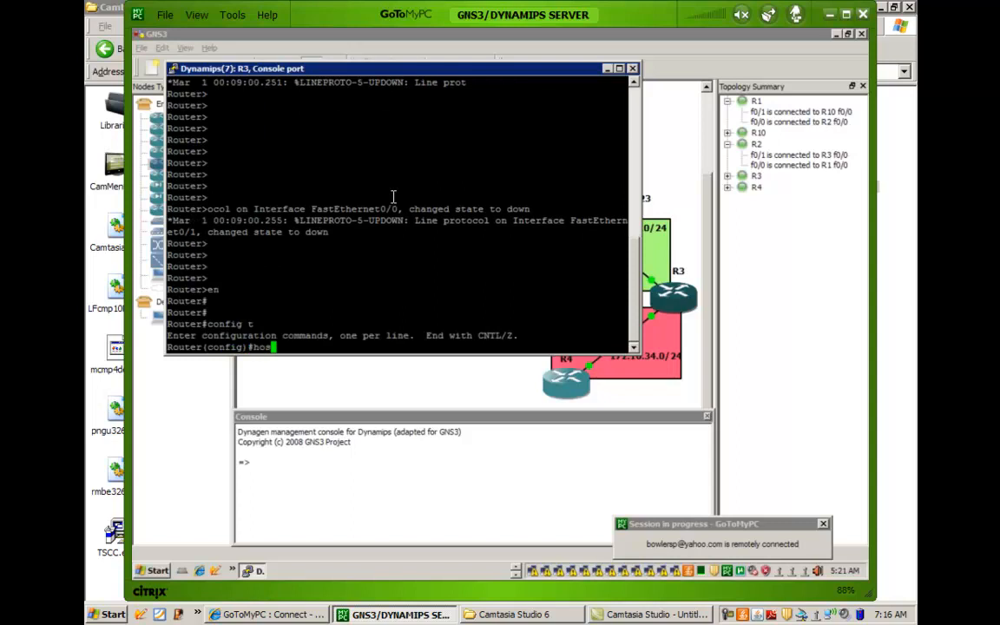
key(Tab)
text(R2)
key(Return)
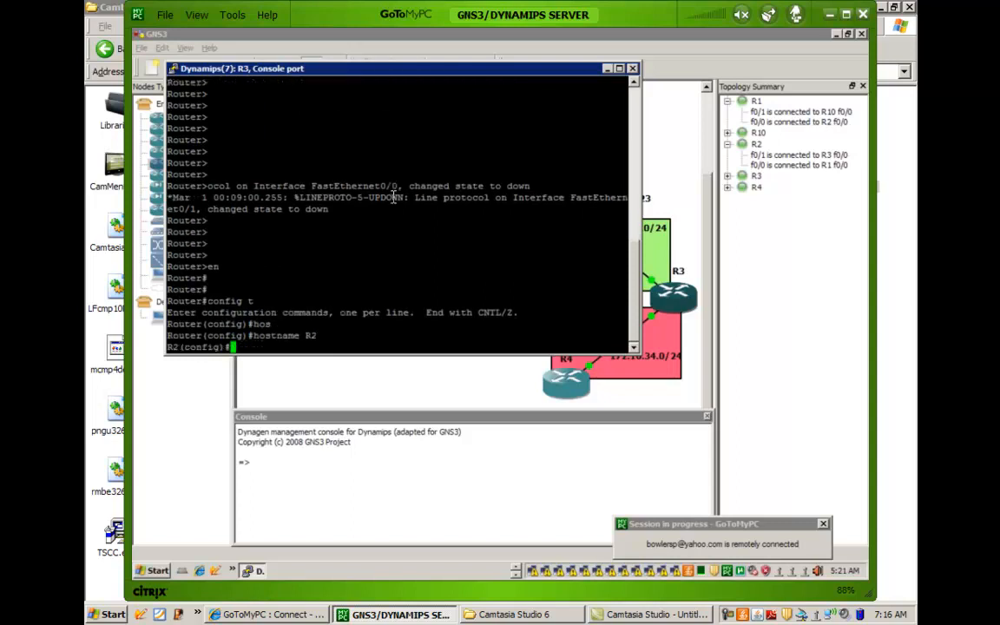
Set the router's hostname to R3.
text(hos)
key(Tab)
text(R3)
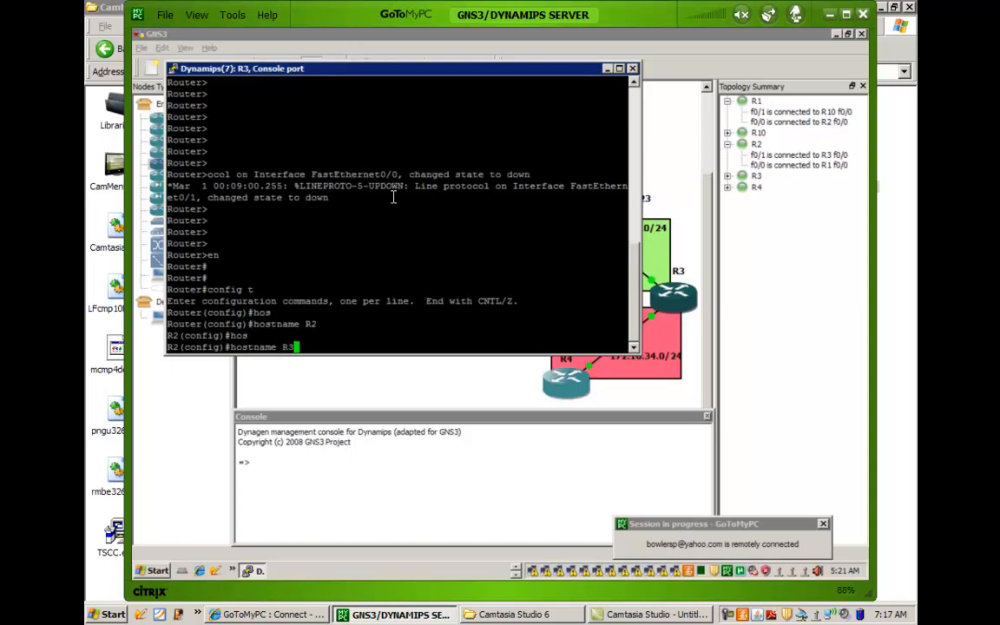
key(Return)
key(Return)
key(Return)
key(Return)
key(Return)
key(Return)
Create loopback 0 on R3 with IP address 3.3.3.3 and mask 255.255.255.255.
text(int 1)
text(o0)
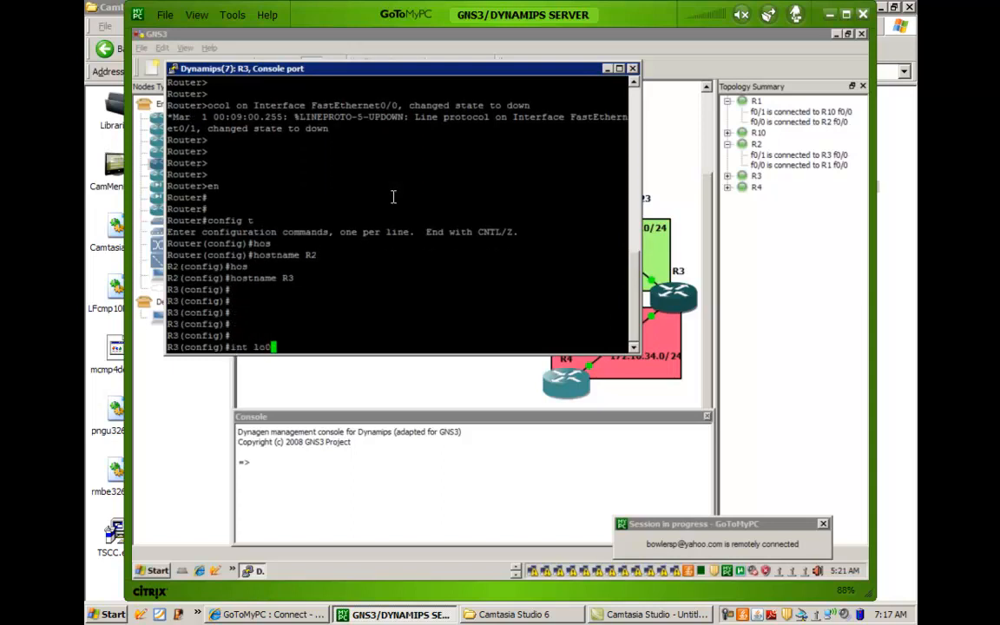
key(Return)
text(ip add)
key(Tab)
text(3.3.3.3 25)
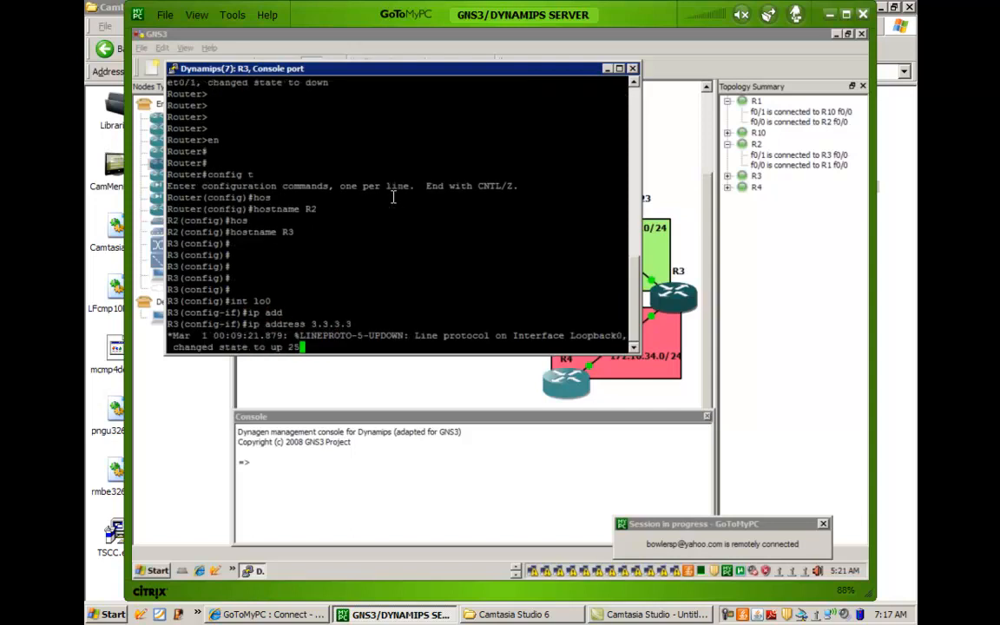
text(5.255.255.255)
key(Return)
key(Return)
key(Return)
key(Return)
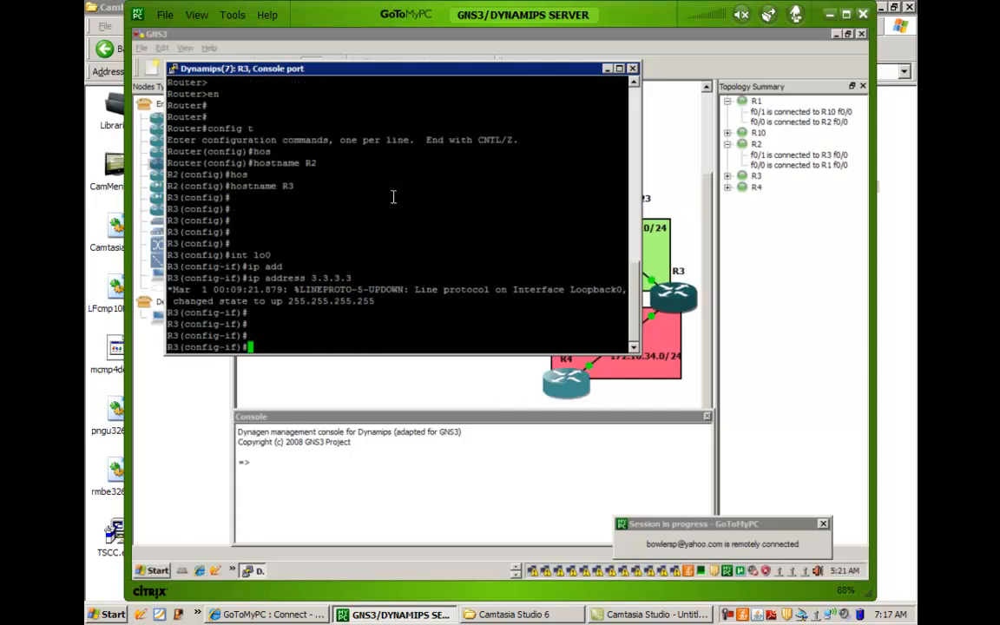
key(Return)
key(Return)
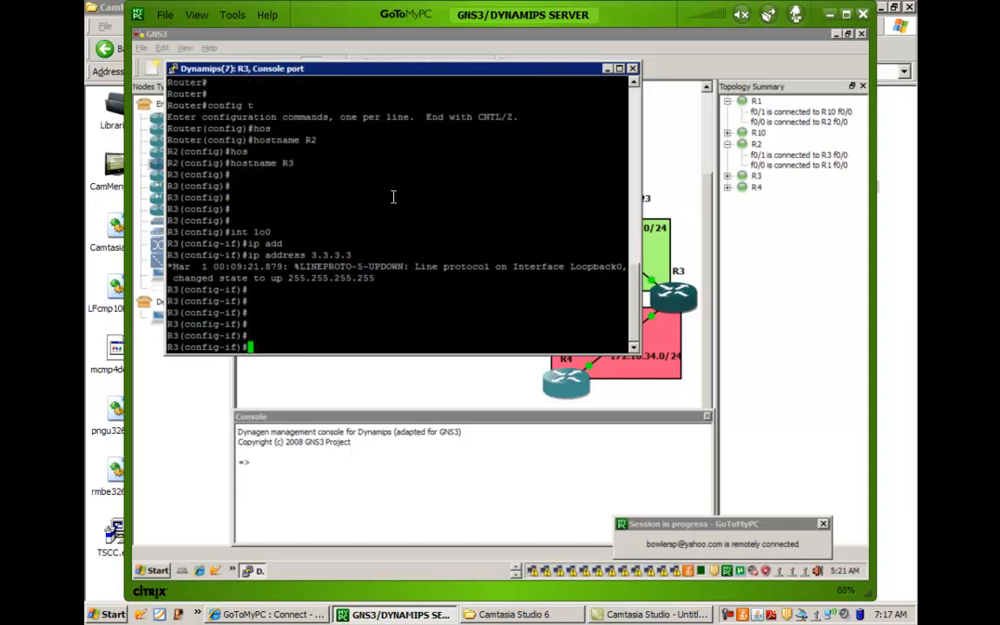
Expand R3's link connections in the topology summary to check its interfaces, and return to R3's console.
click(729, 178)
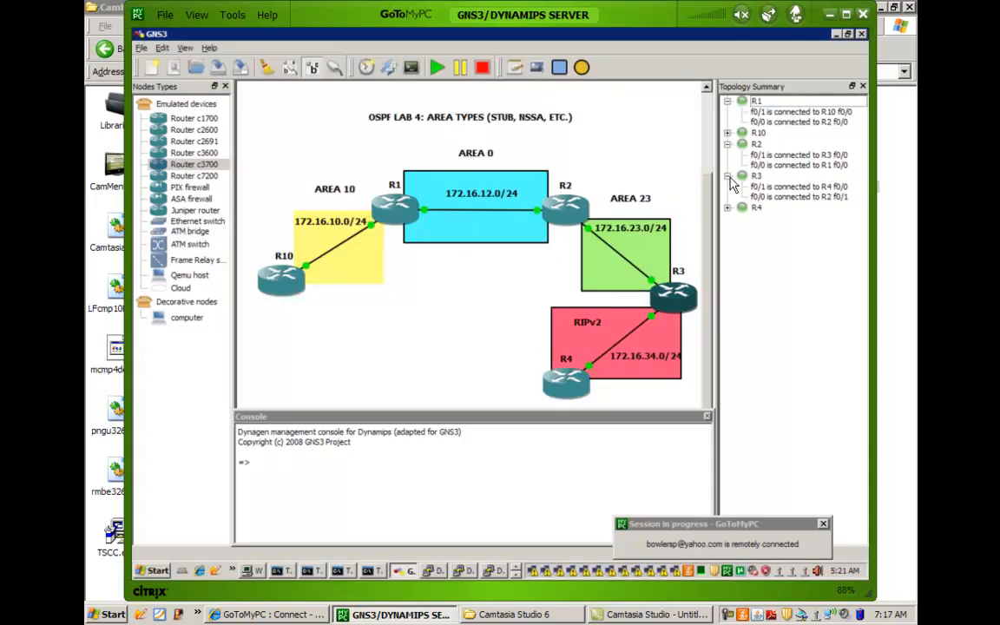
click(517, 575)
click(260, 571)
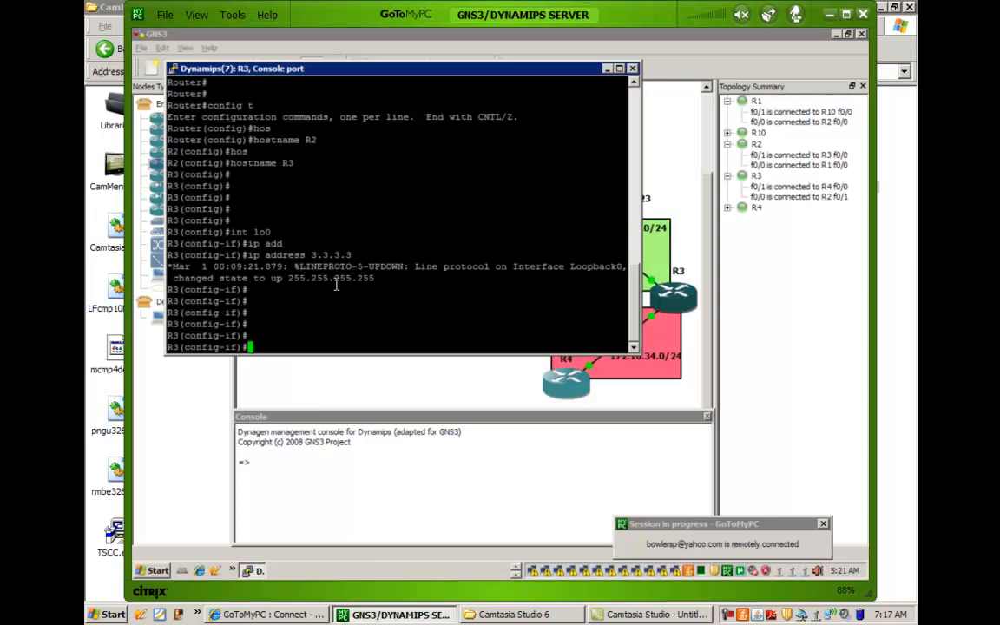
Assign 172.16.23.3 with mask 255.255.255.0 to R3's FastEthernet 0/0 and enable the interface.
text(int fa0/0)
key(Return)
text(ip add)
key(Tab)
text(172.1)
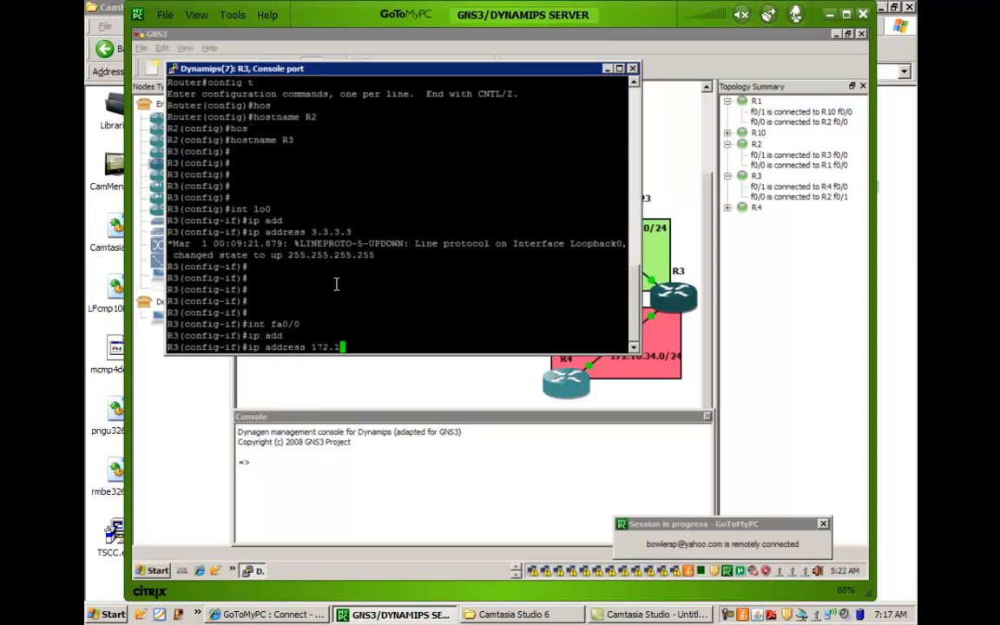
text(6.23.3 255.255)
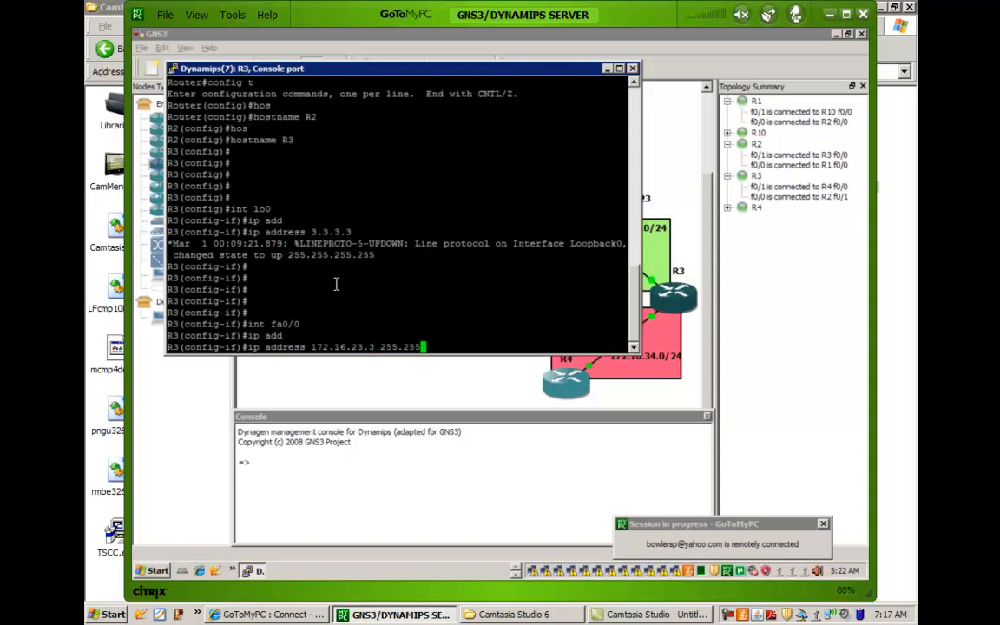
text(.255.0)
key(Return)
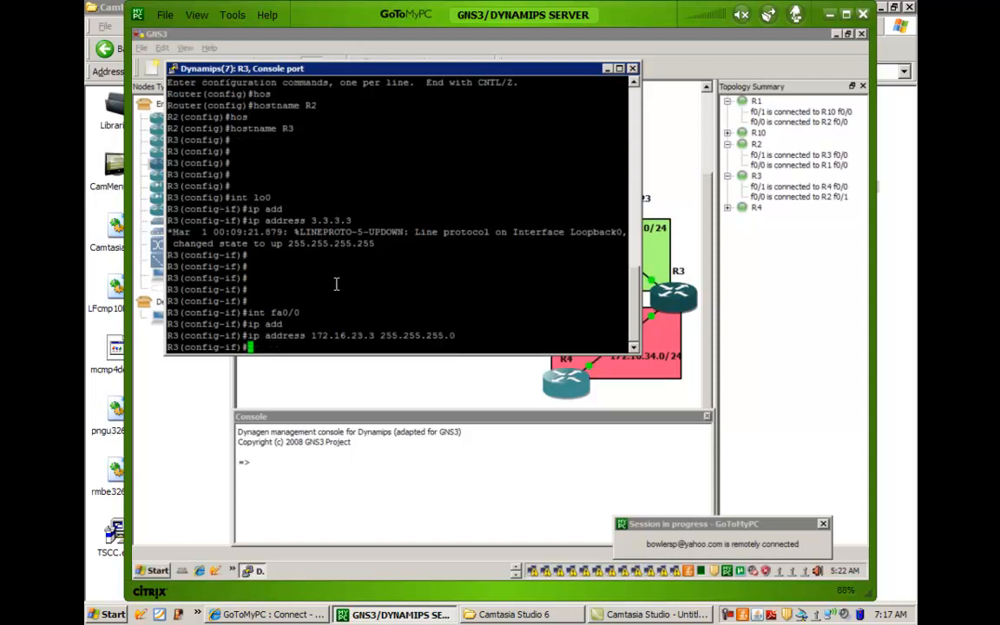
text(no shut)
key(Return)
Assign 172.16.34.3 with mask 255.255.255.0 to R3's FastEthernet 0/1.
text(int fa0/)
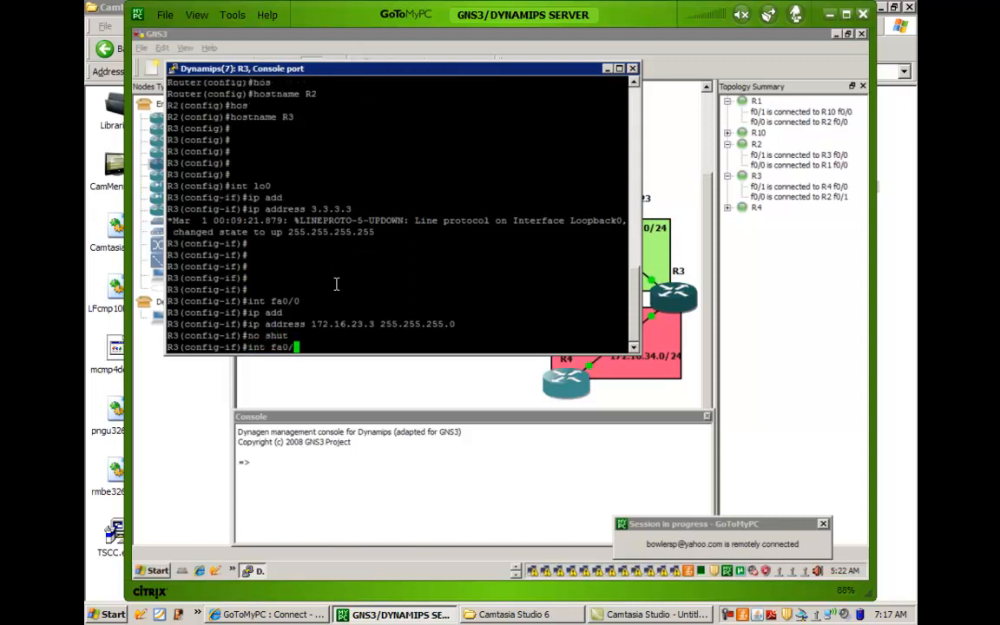
text(1)
key(Return)
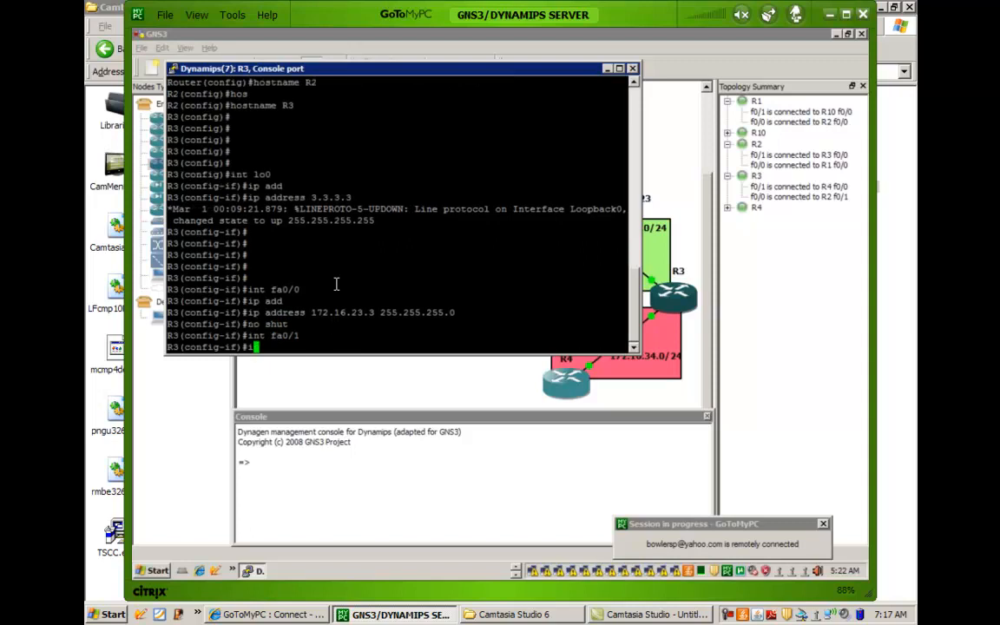
text(ip add)
key(Tab)
text(172.1)
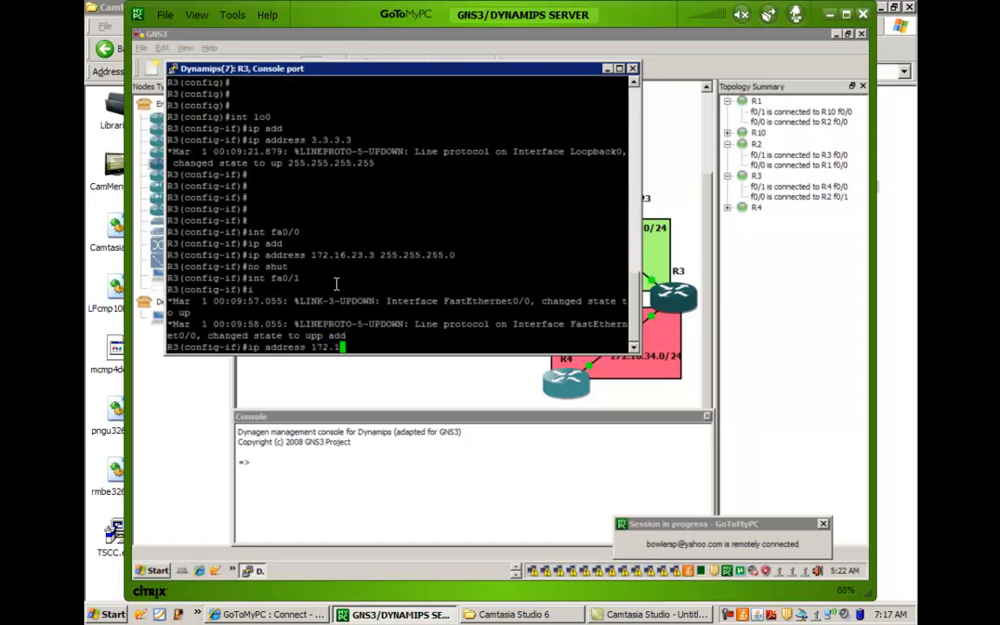
text(6.34.3 255.255.255)
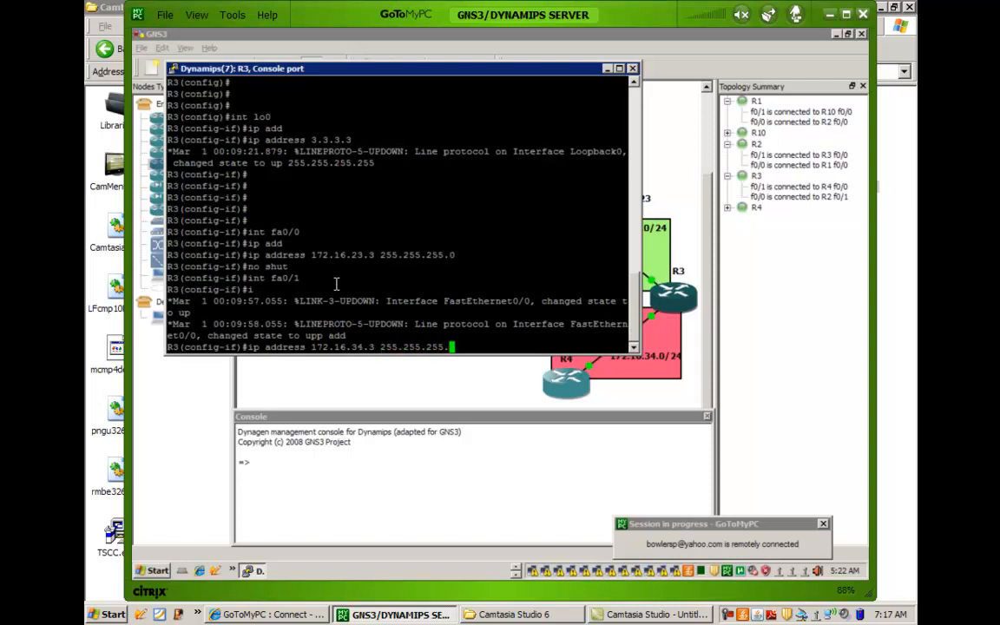
text(.0)
key(Return)
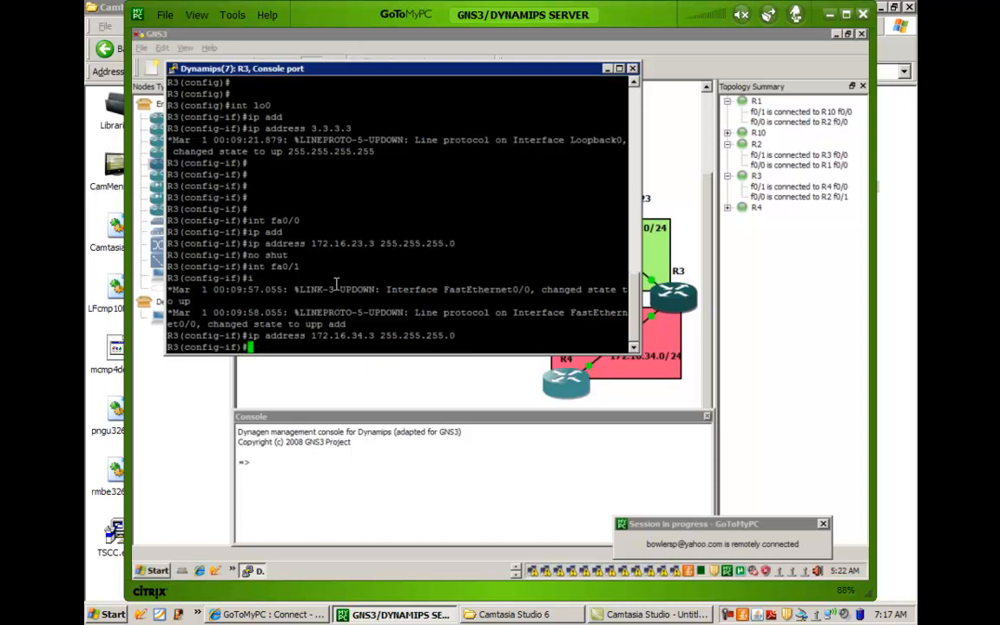
key(Return)
key(Return)
key(Return)
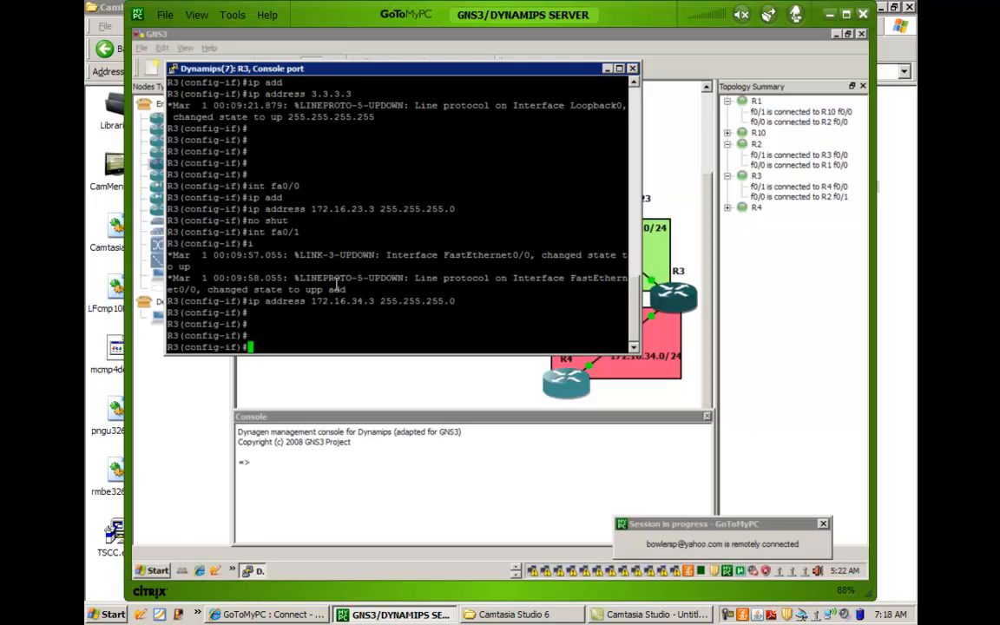
Enable R3's FastEthernet 0/1 interface with no shut.
key(Return)
key(Return)
text(no shut)
key(Return)
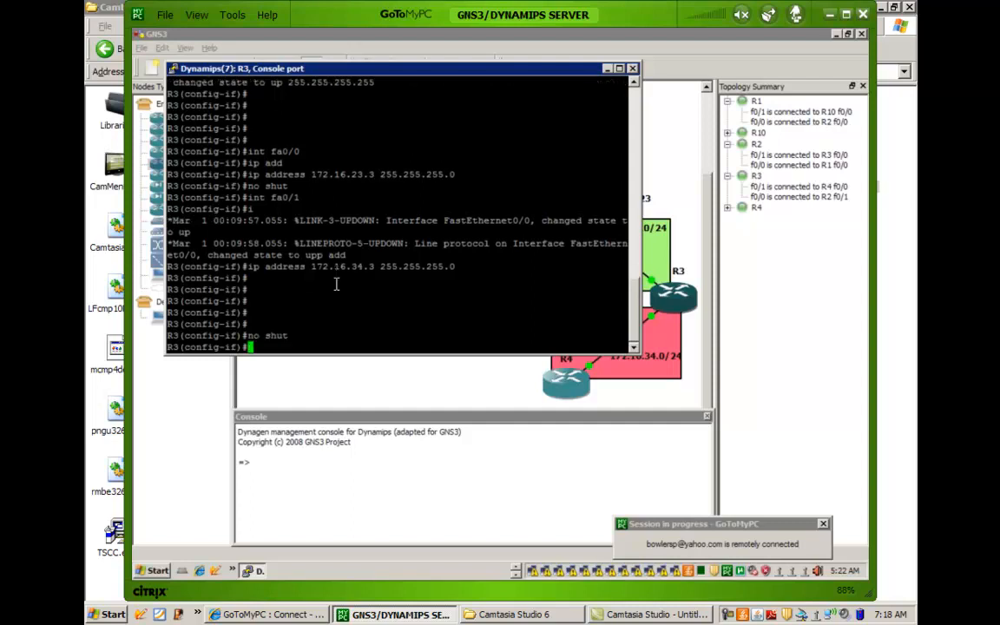
key(Return)
key(Return)
Start OSPF process 1 on R3 and set its router ID to 3.3.3.3.
text(router )
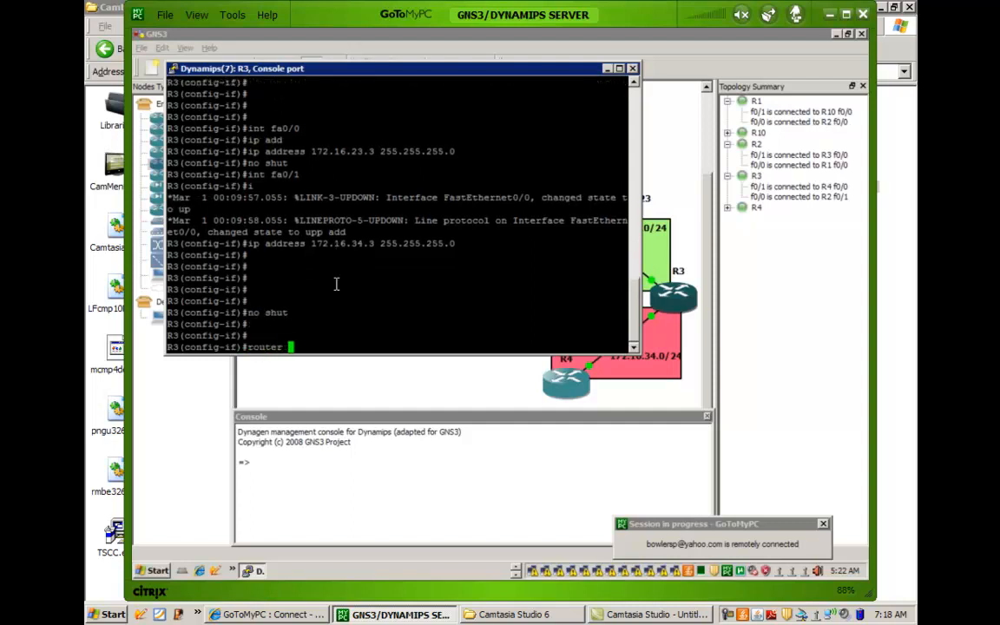
text(ospf 1)
key(Return)
key(Return)
key(Return)
key(Return)
text(router)#rou)
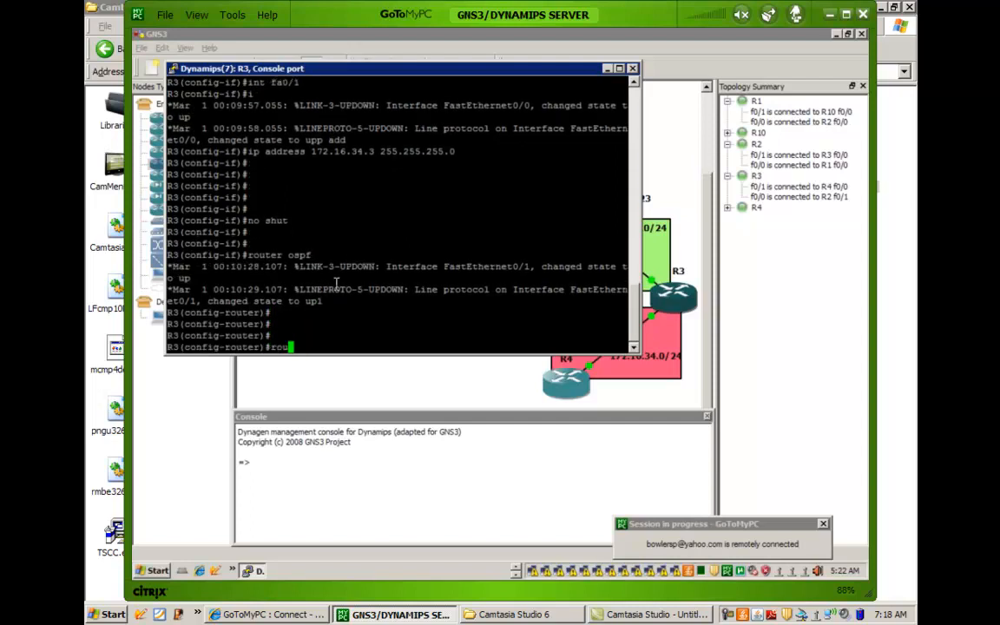
key(Tab)
text(3.3.3.3)
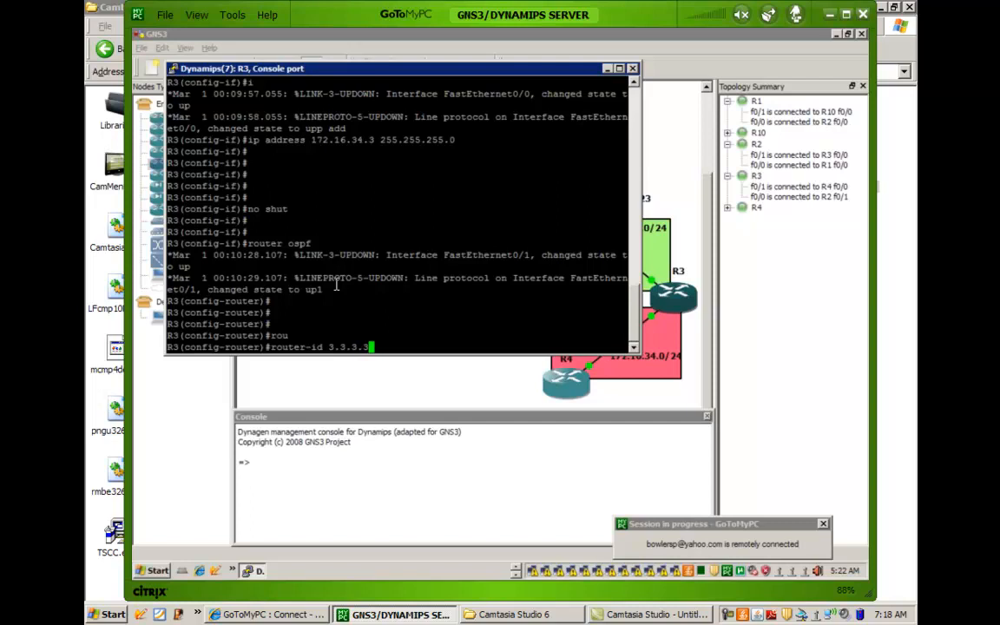
key(Return)
key(Return)
key(Return)
key(Return)
key(Return)
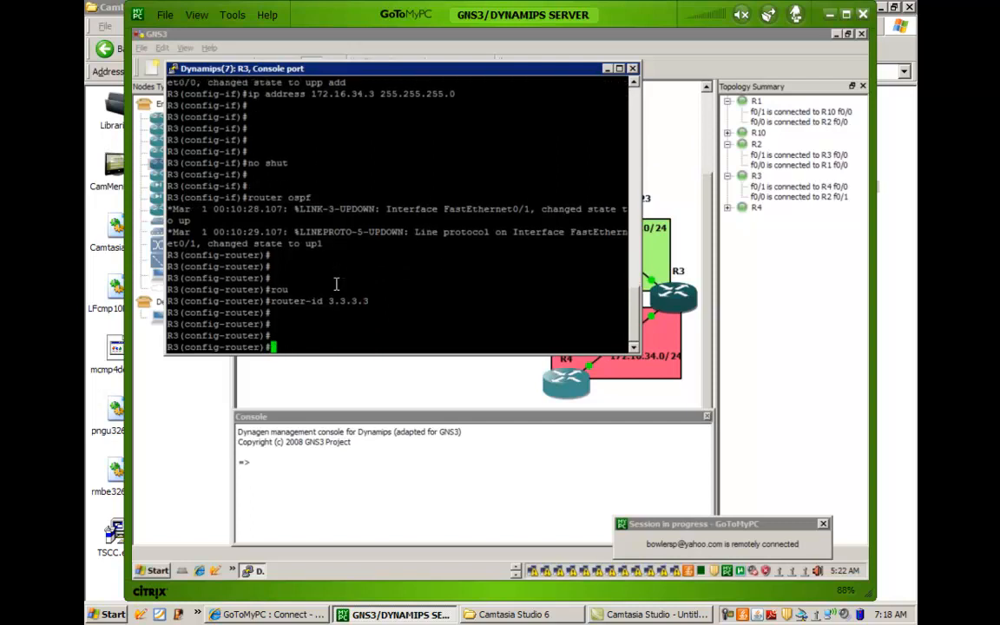
Advertise 172.16.23.3 with wildcard mask 0.0.0.0 in area 23 under R3's OSPF process.
text(ne)
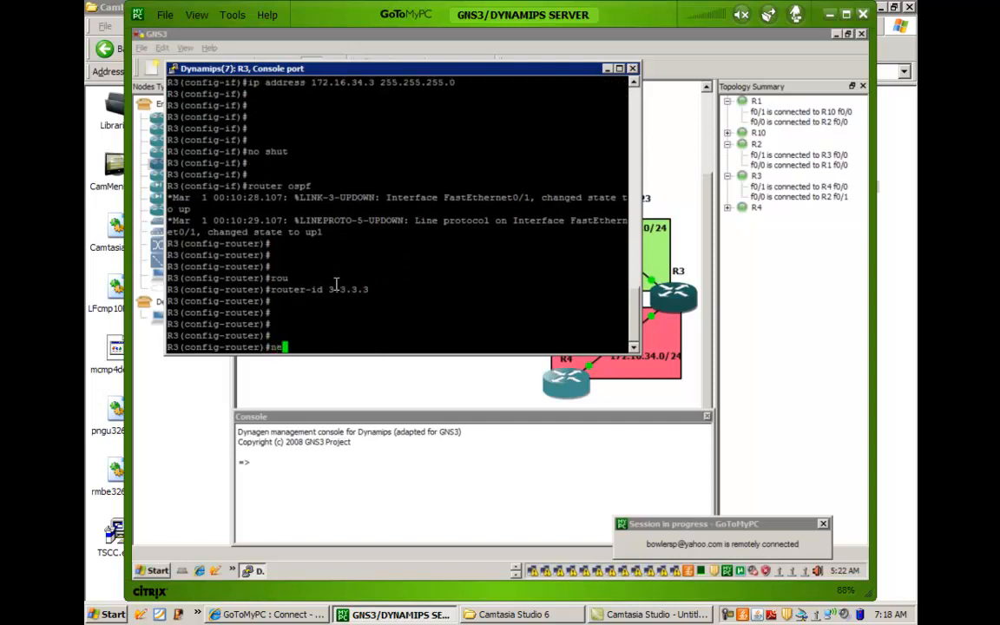
text(twork 172.16.23.3 )
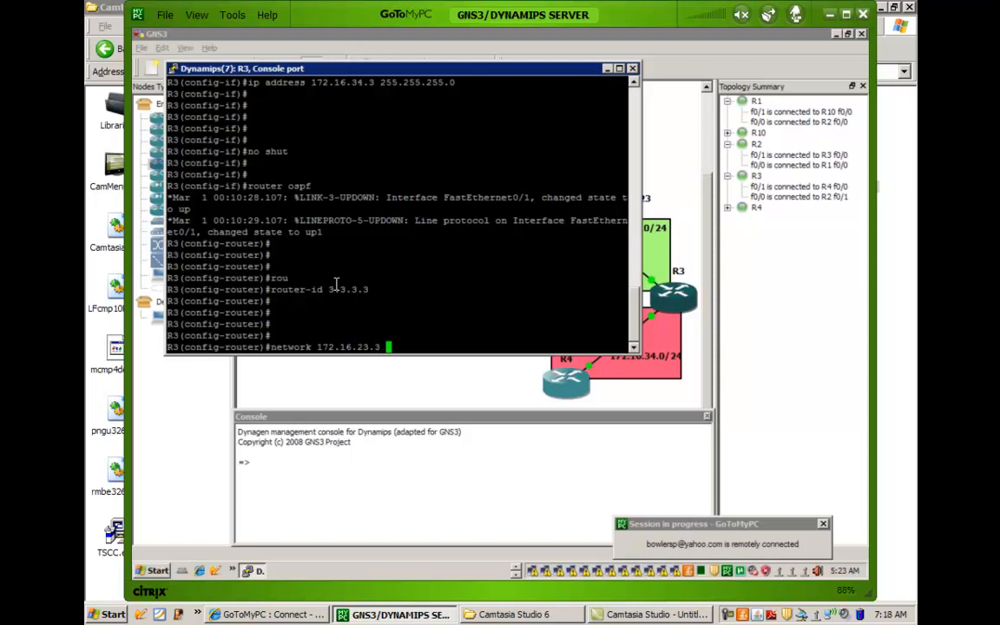
text(0.0.0.0)
text(area 23)
key(Return)
key(Return)
key(Return)
key(Return)
text(network 172.1)
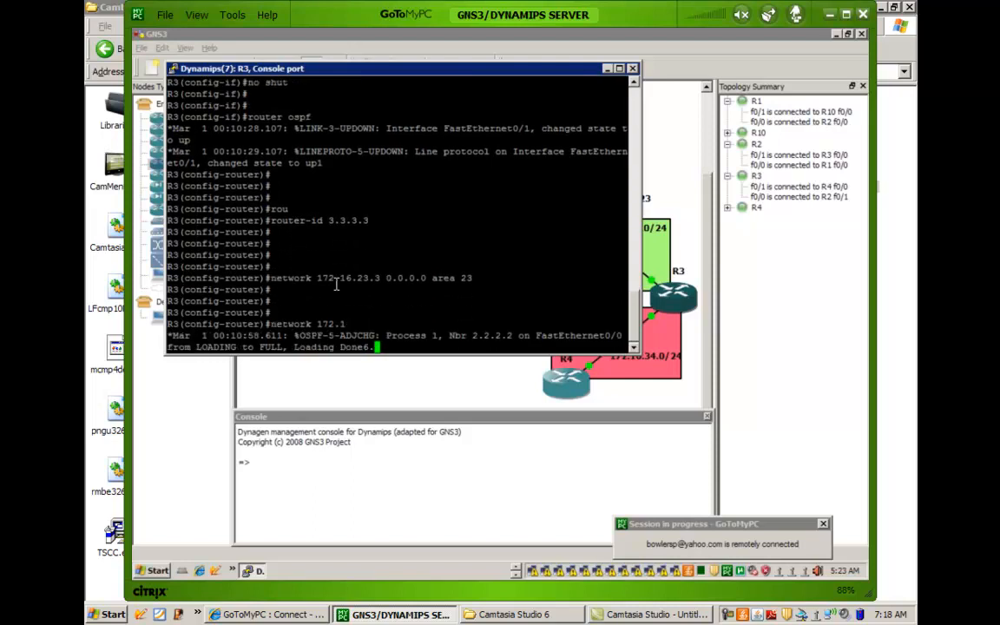
text(6.)
key(BackSpace)
key(BackSpace)
key(BackSpace)
key(BackSpace)
key(BackSpace)
key(BackSpace)
key(BackSpace)
key(BackSpace)
key(BackSpace)
key(BackSpace)
key(BackSpace)
key(BackSpace)
key(BackSpace)
key(BackSpace)
key(BackSpace)
key(Return)
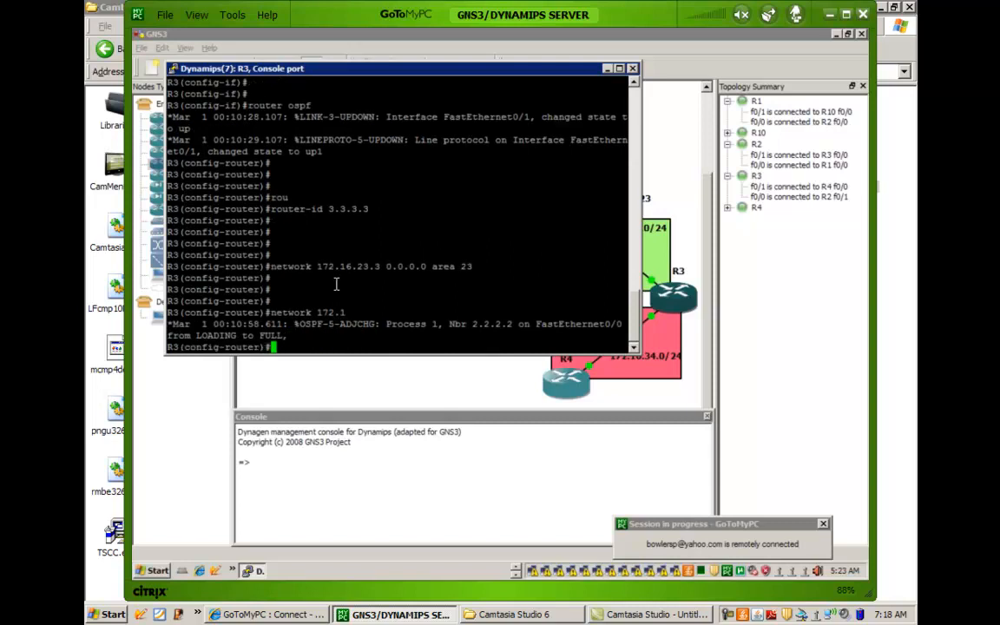
key(Return)
key(Return)
key(Return)
key(Return)
key(Return)
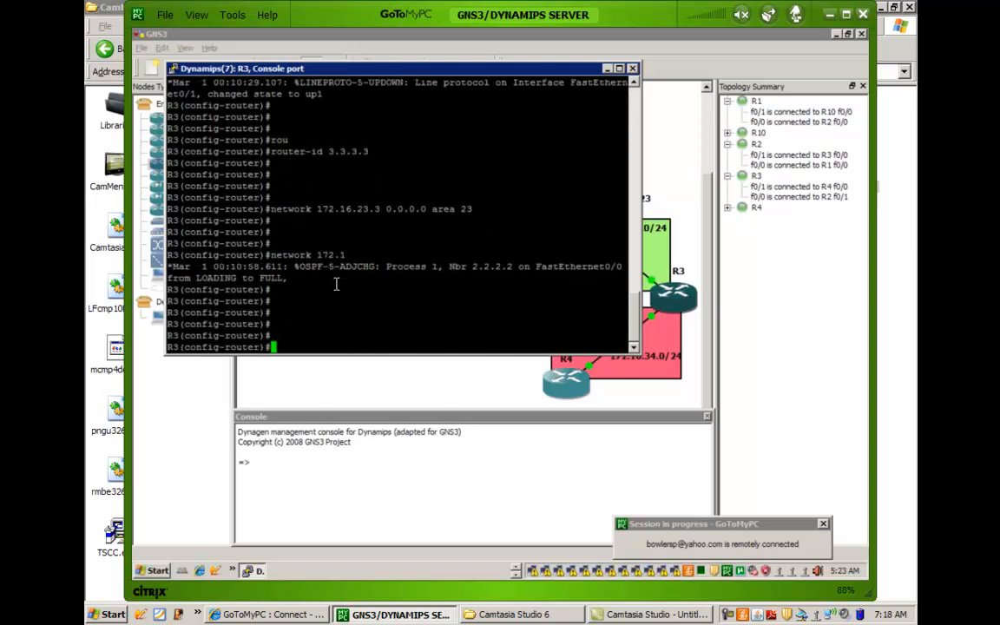
key(Return)
key(Return)
End configuration mode on R3 and return to the privileged EXEC prompt.
text(end)
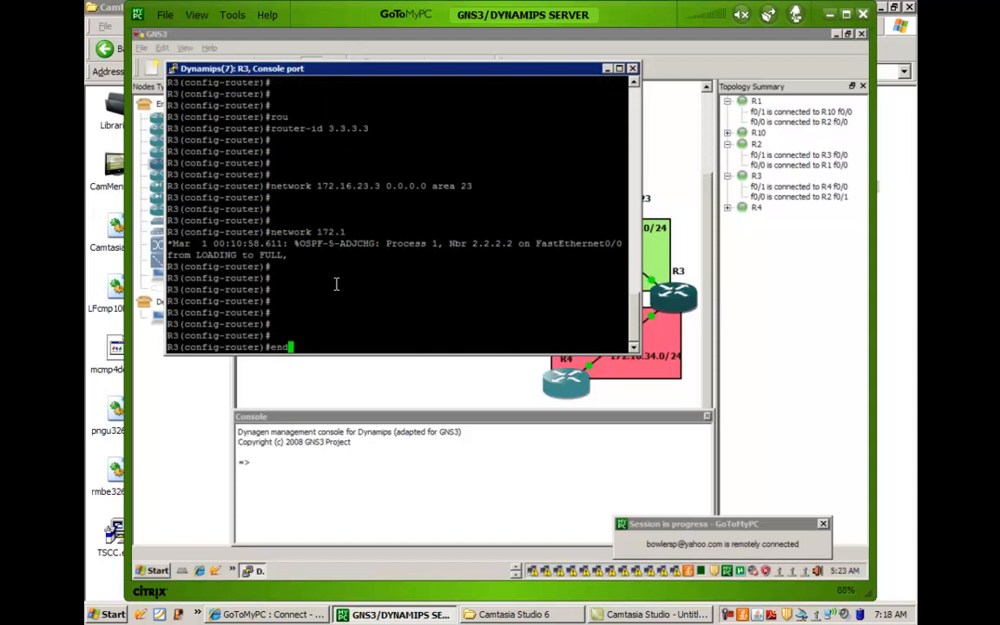
key(Return)
key(Return)
key(Return)
key(Return)
key(Return)
key(Return)
key(Return)
key(Return)
key(Return)
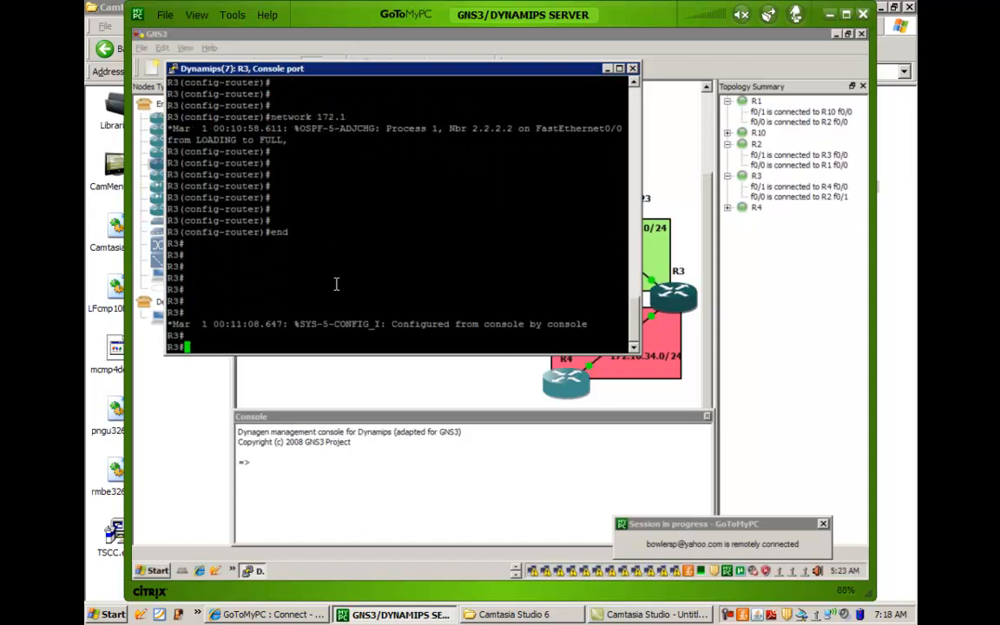
key(Return)
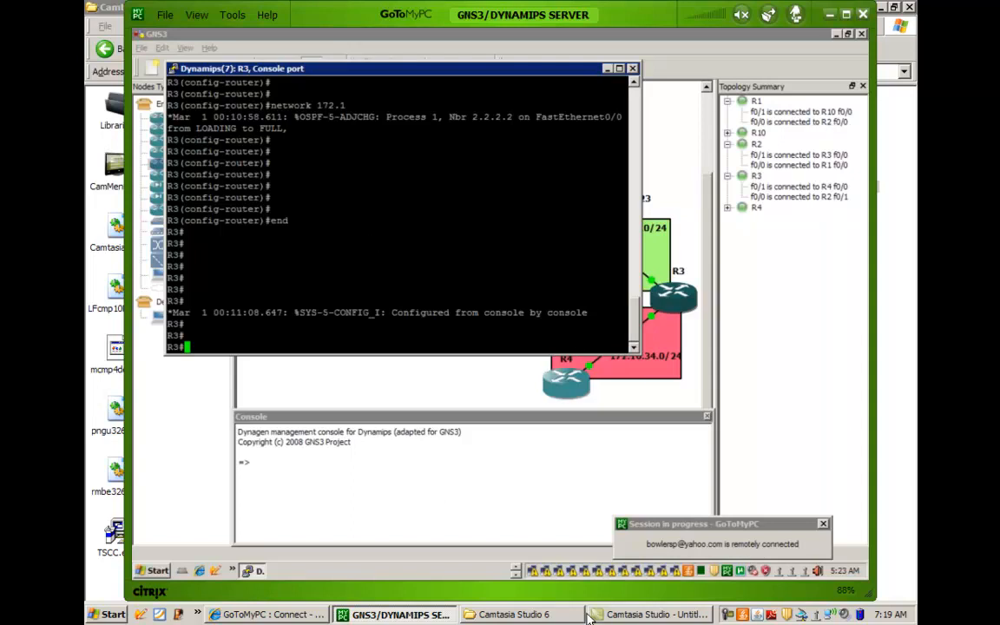
Switch to R10's console session and enter global configuration mode.
click(517, 572)
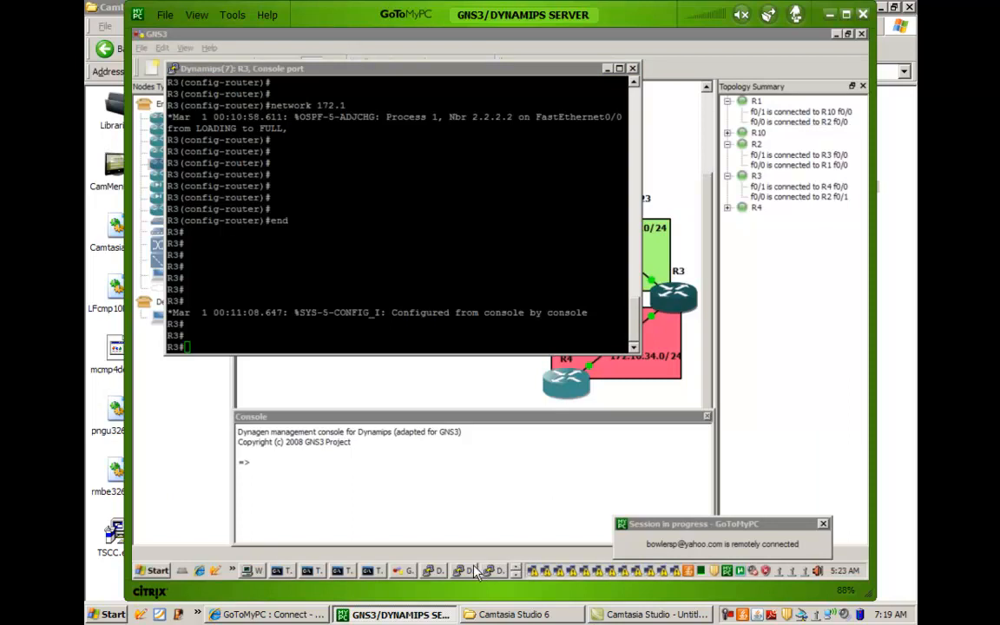
click(443, 571)
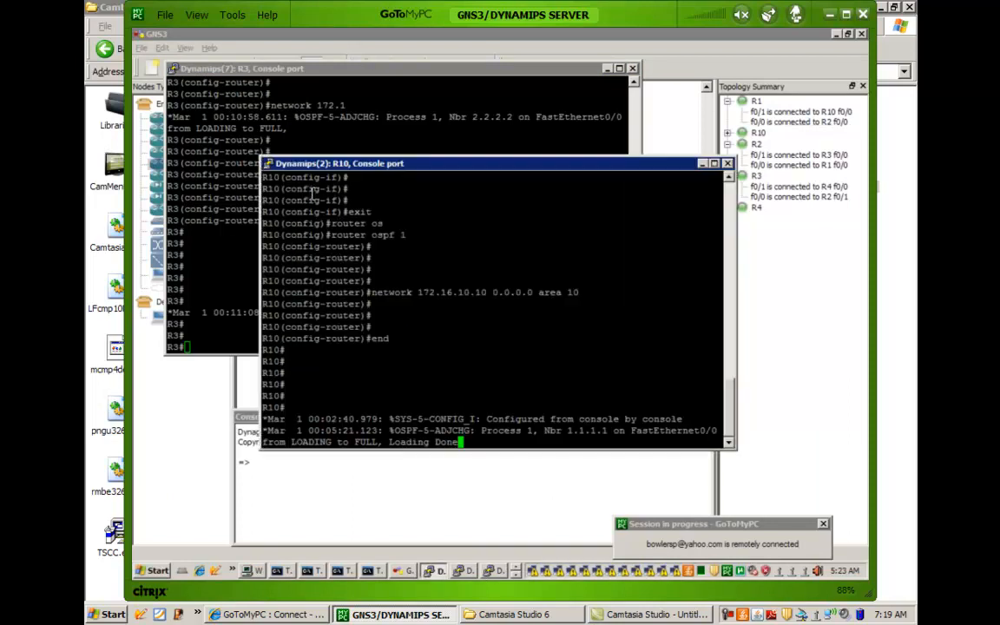
key(Return)
key(Return)
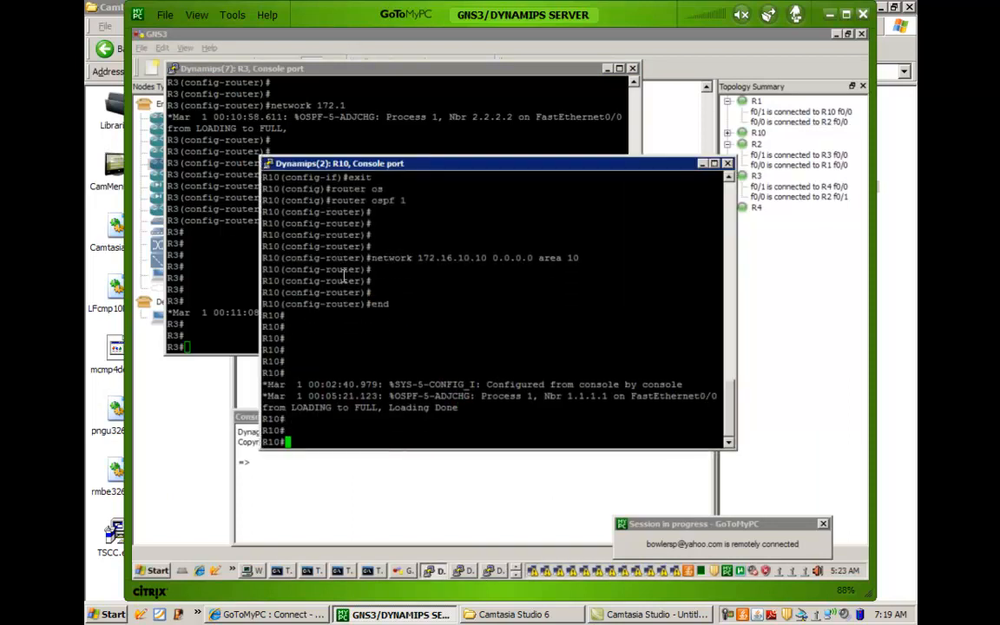
text(config t)
key(Return)
Create Loopback0 on R10 with IP address 10.10.10.10 and mask 255.255.255.255.
text(int lo0)
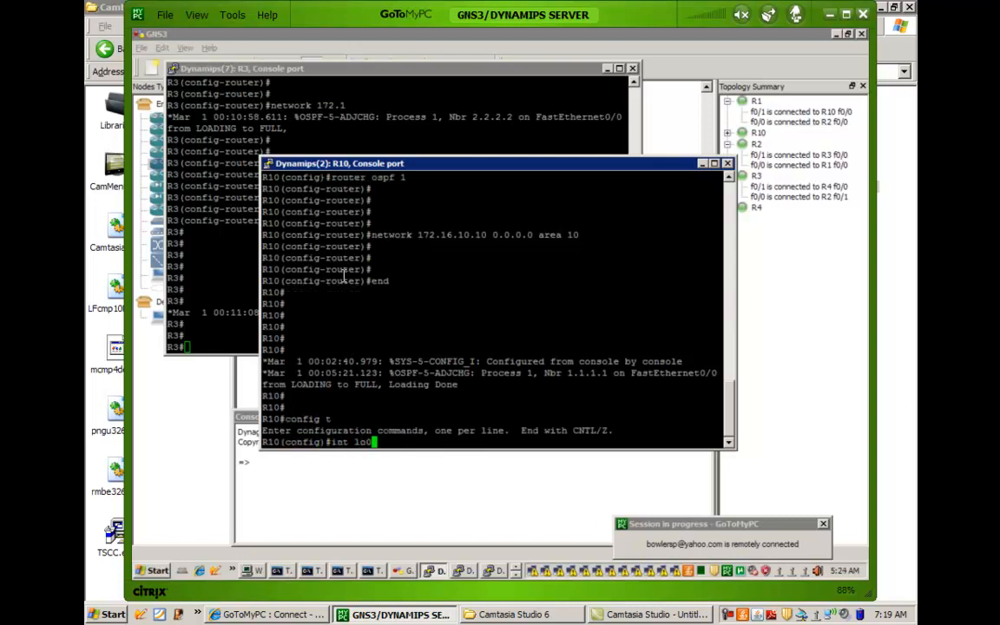
key(Return)
text(ip add)
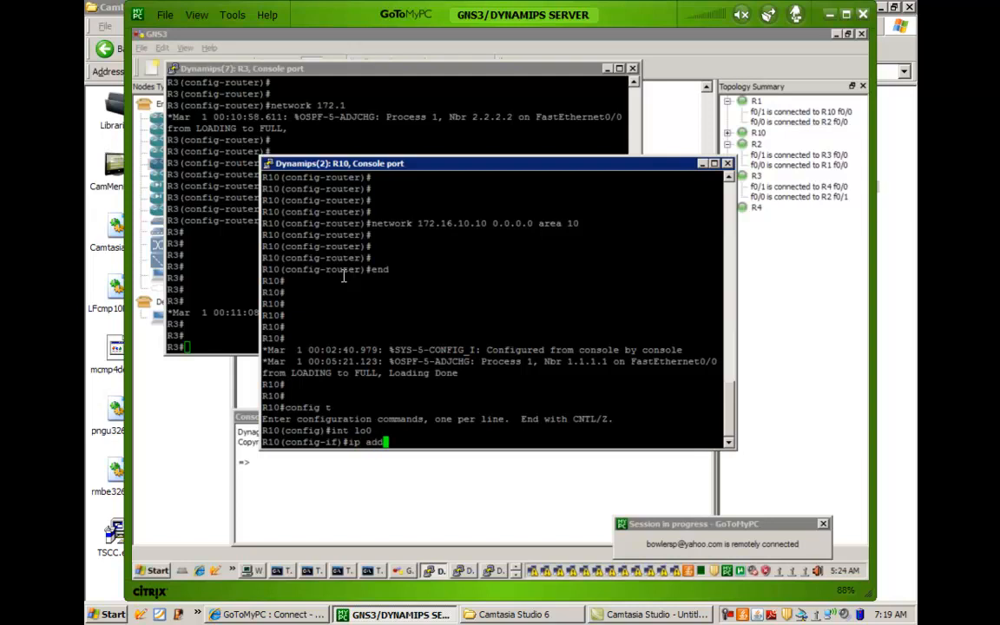
key(Tab)
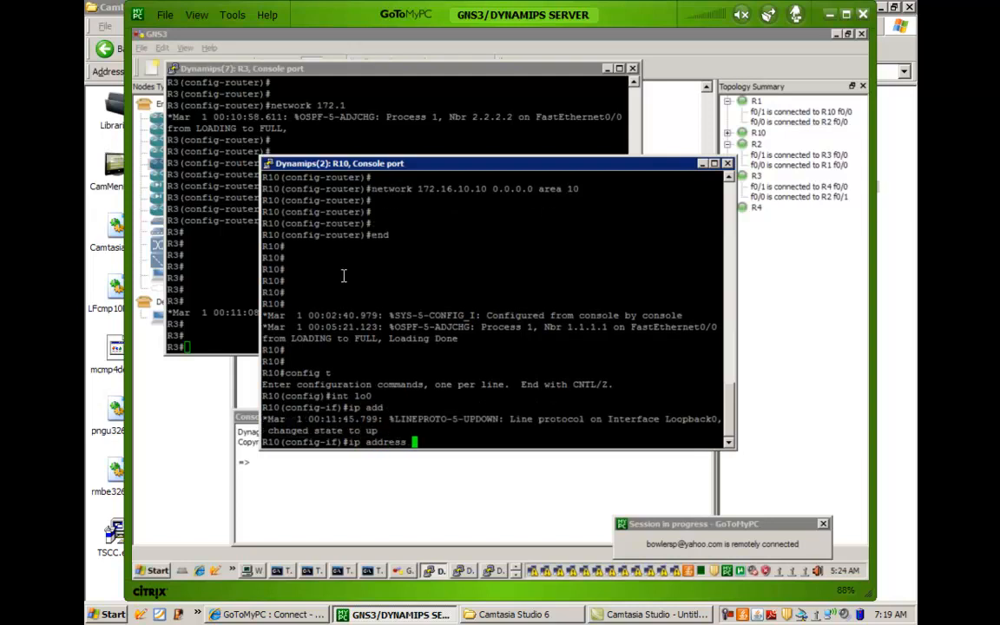
text(10.10.10.10 255)
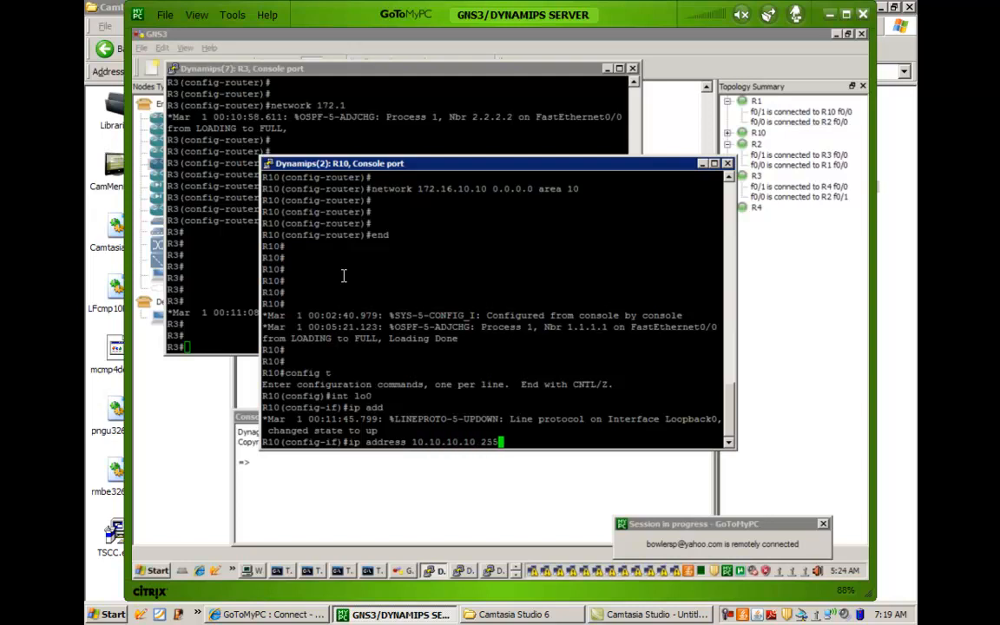
text(.255.255.255)
key(Return)
key(Return)
key(Return)
key(Return)
Set the router ID of R10's OSPF process 1 to 10.10.10.10.
text(router ospf 1)
key(Return)
text(rou)
key(Tab)
text(10.10.10.10)
key(Return)
End configuration mode on R10 and return to the privileged EXEC prompt.
key(Return)
key(Return)
key(Return)
text(en)
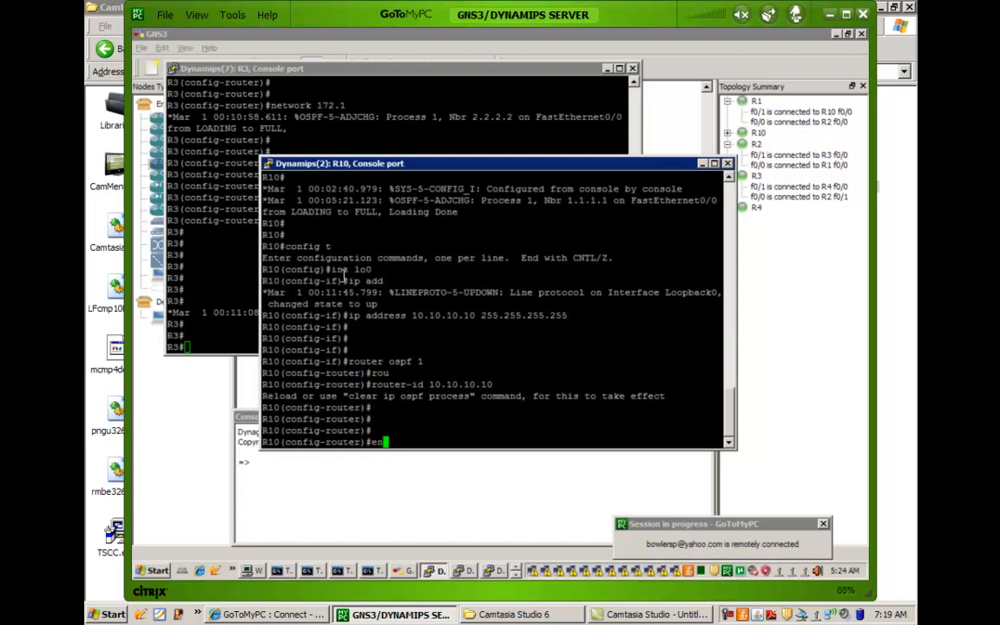
text(d)
key(Return)
key(Return)
key(Return)
key(Return)
key(Return)
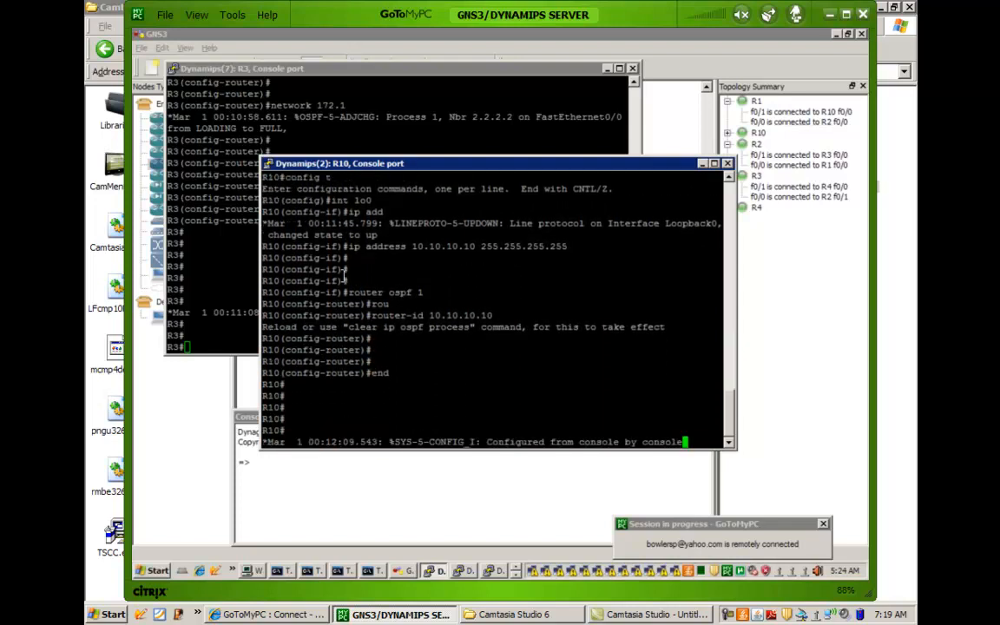
key(Return)
key(Return)
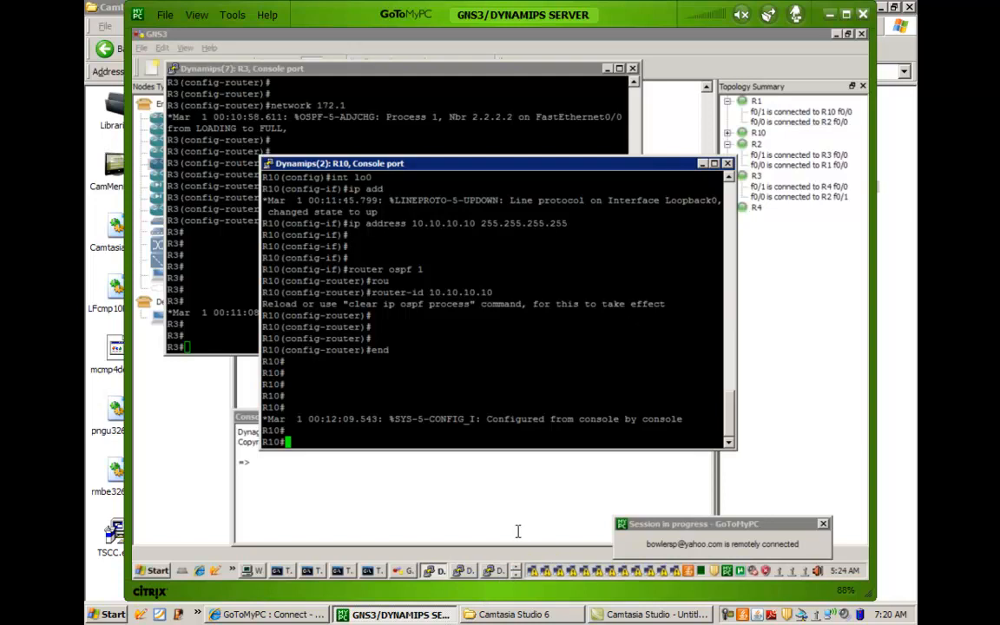
Return to the GNS3 topology and open a console session to router R4.
click(516, 574)
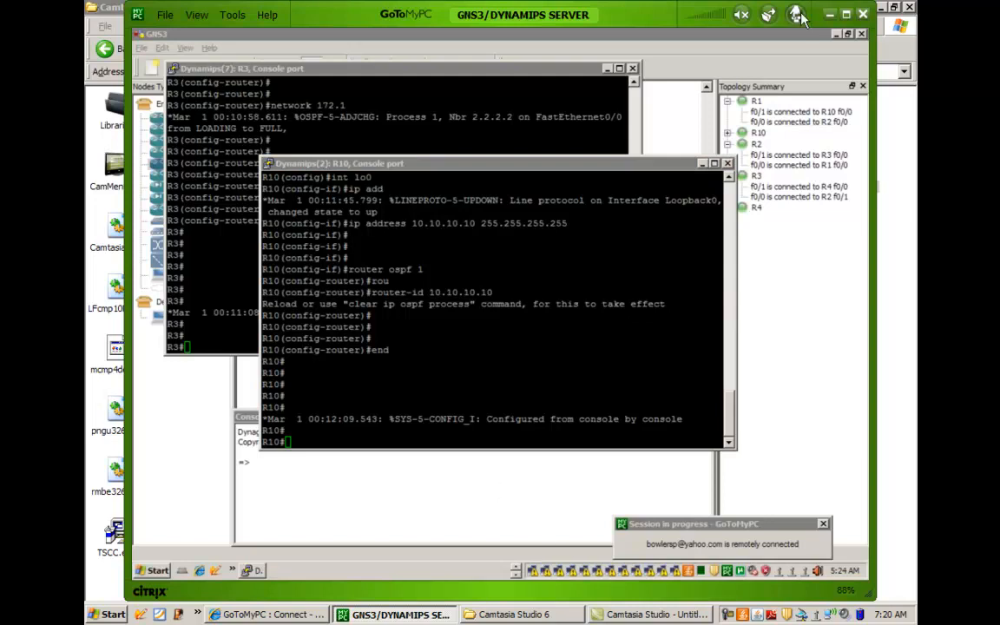
click(669, 139)
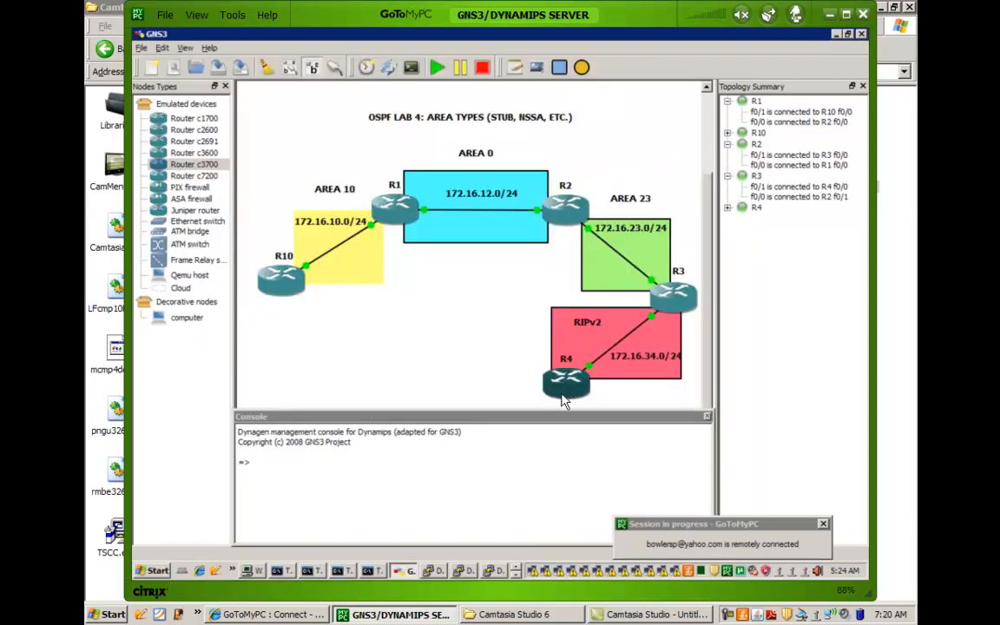
right_click(562, 400)
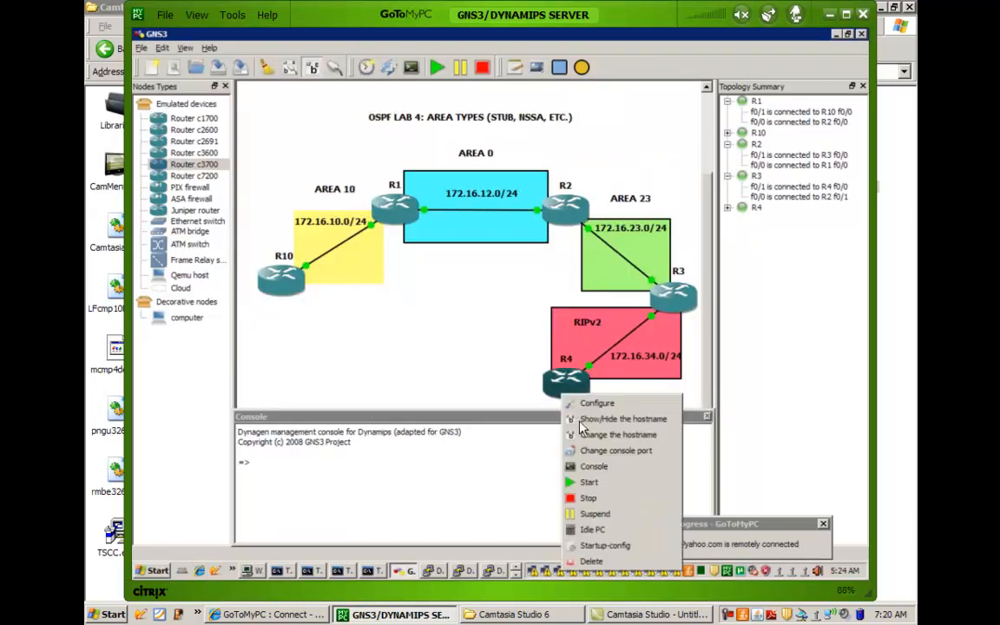
click(591, 467)
Decline the initial configuration dialog on R4 and bring up its user EXEC prompt.
key(Return)
key(Return)
key(Return)
key(Return)
text(no)
key(Return)
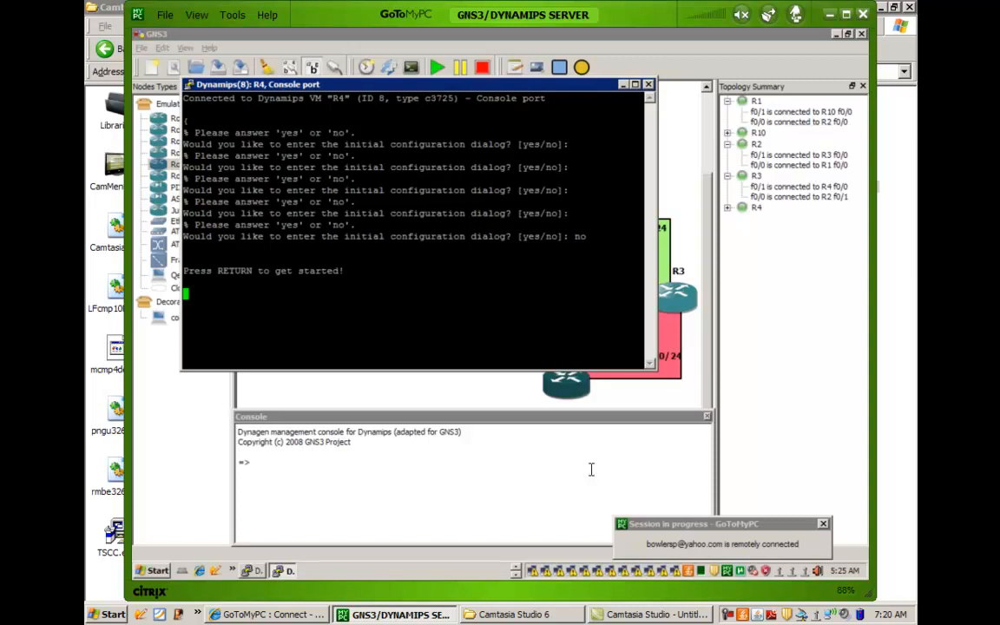
key(Return)
key(Return)
key(Return)
key(Return)
key(Return)
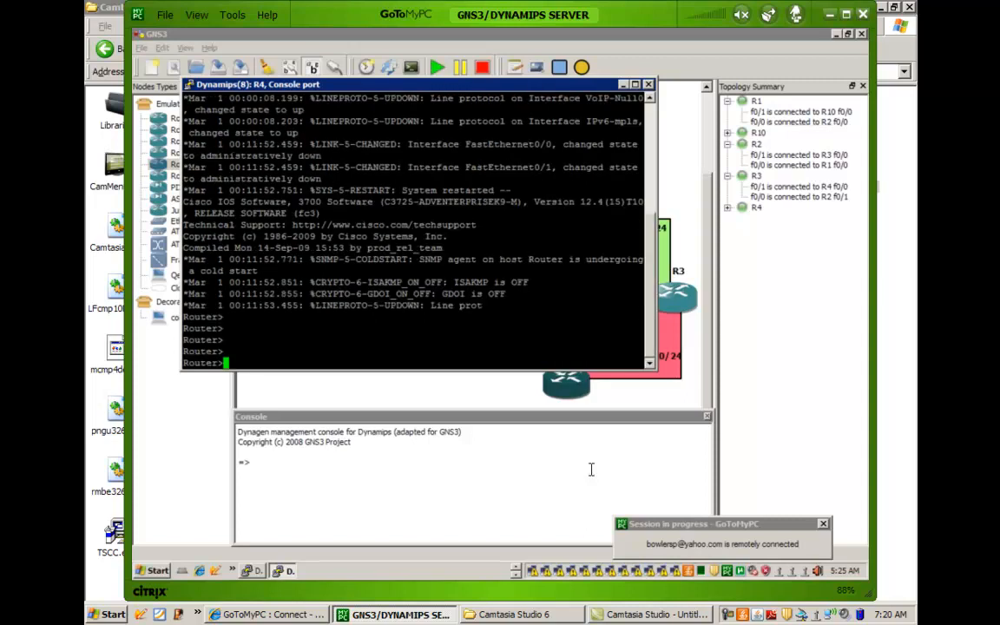
key(Return)
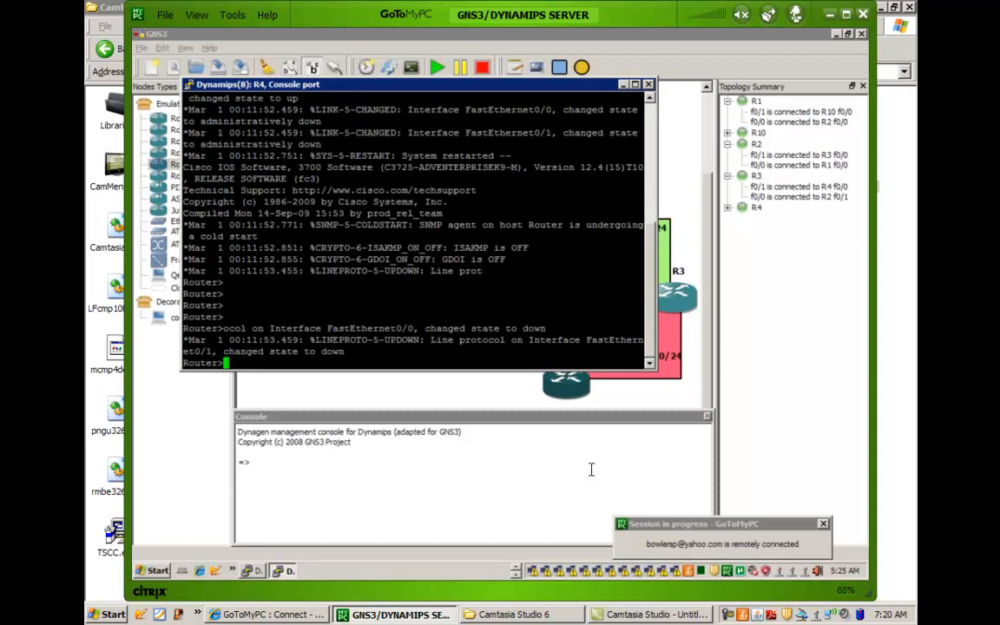
Enter global configuration mode on the new router and set its hostname to R4.
text(en)
key(Return)
text(config t)
key(Return)
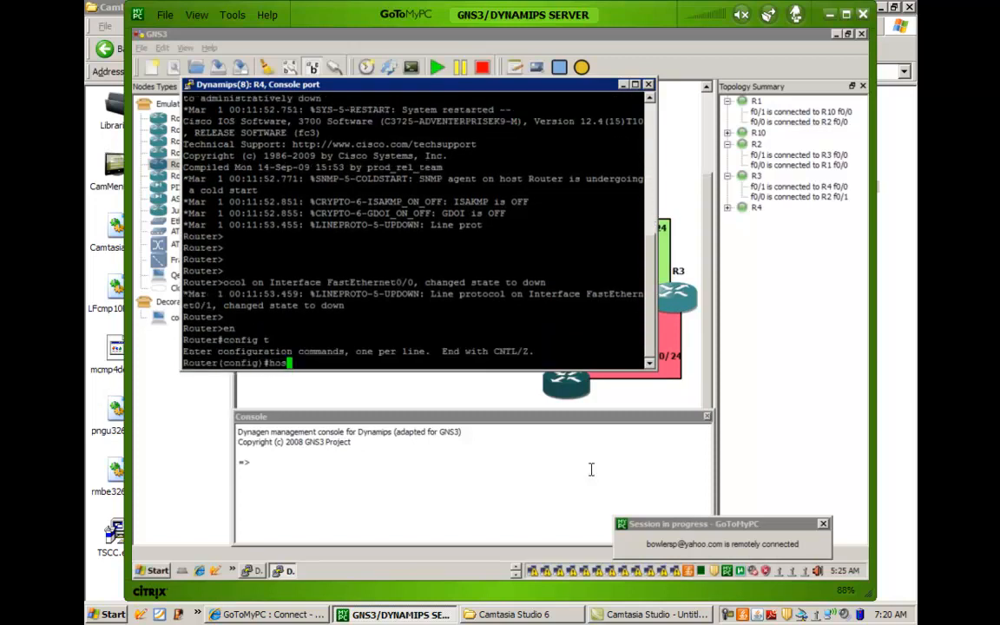
text(hos)
key(Tab)
text(R4)
key(Return)
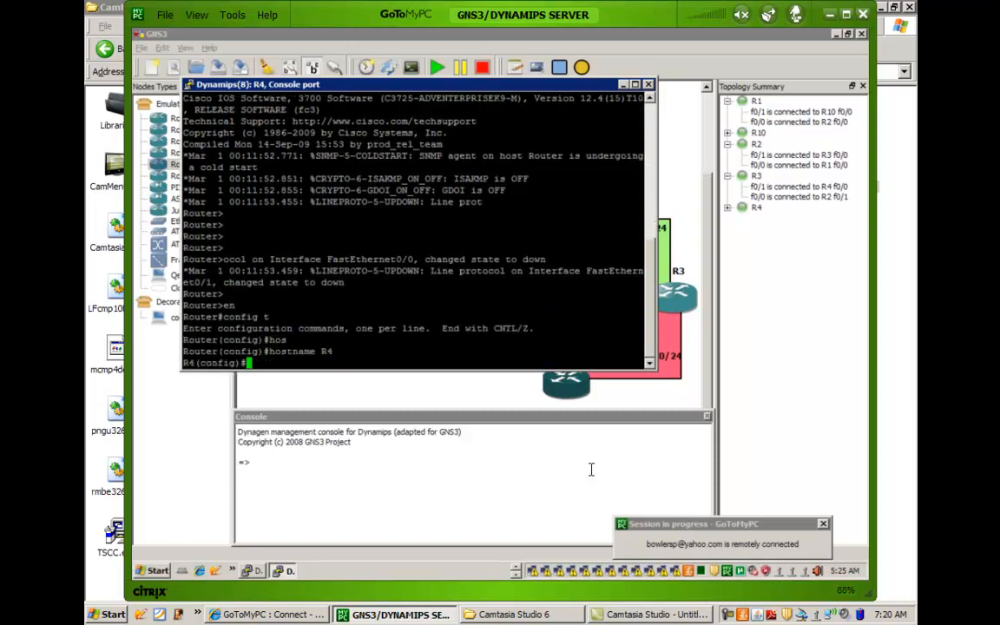
Create Loopback0 on R4 with IP address 4.4.4.4 and mask 255.255.255.255, and exit interface configuration.
text(int lo0)
key(Return)
text(ip a)
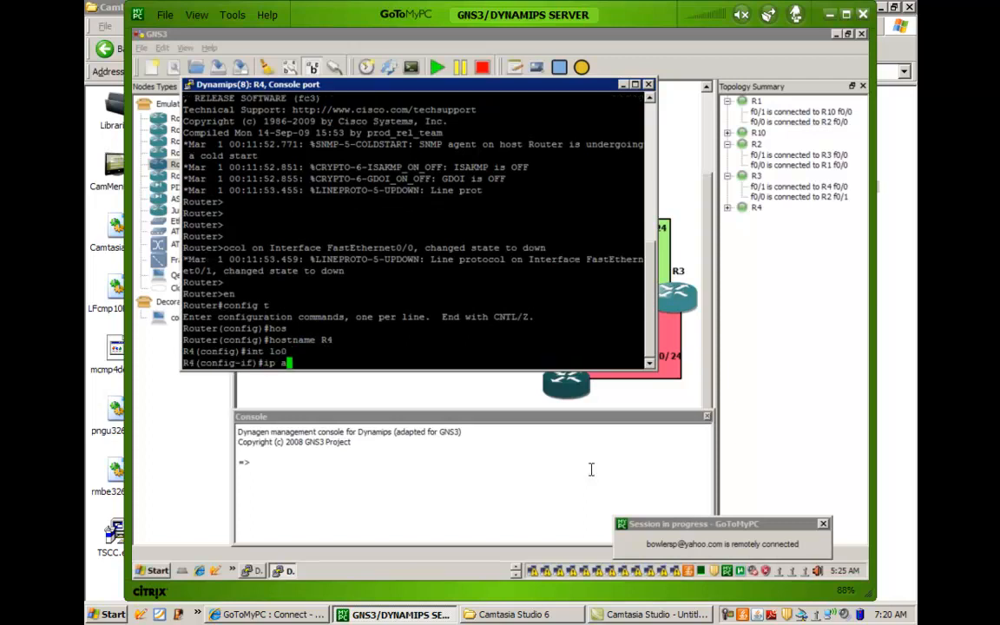
text(dd)
key(Tab)
text(4.4.4.4 255)
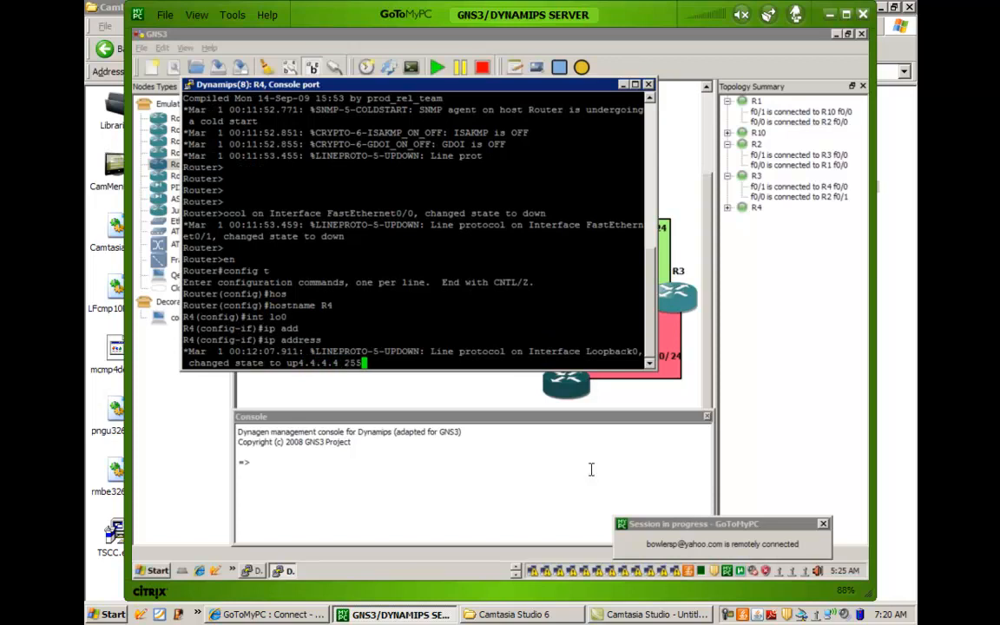
text(.255.255.255)
key(Return)
key(Return)
key(Return)
key(Return)
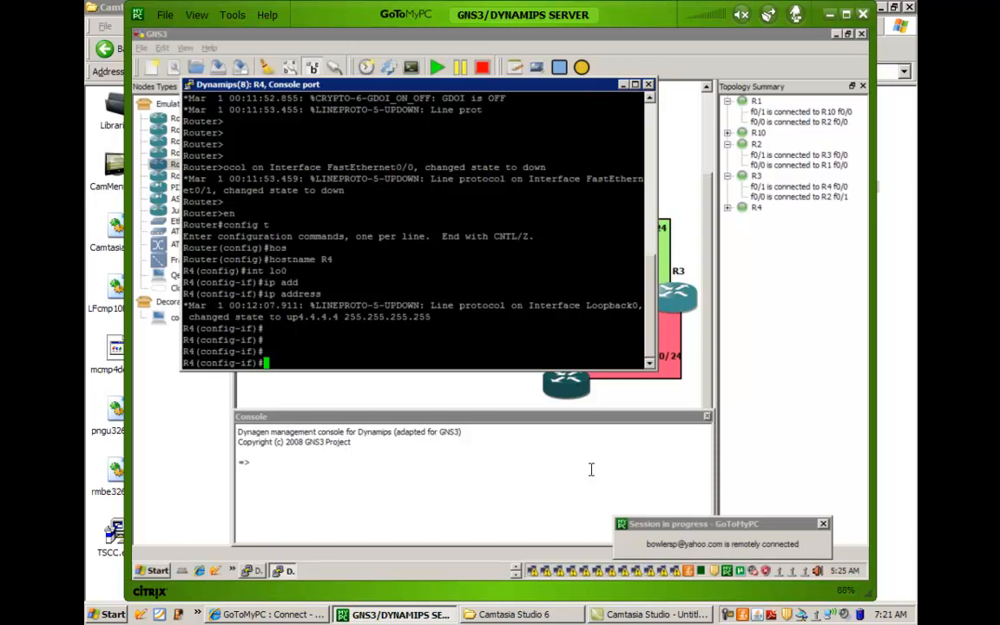
text(exit)
key(Return)
key(Return)
key(Return)
key(Return)
key(Return)
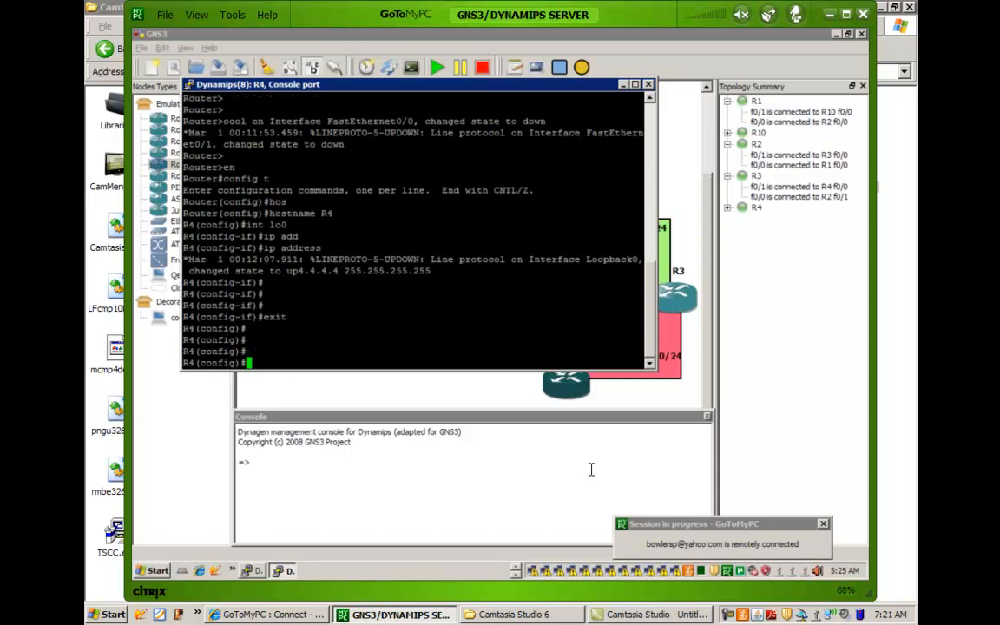
Assign IP address 172.16.34.4 with mask 255.255.255.0 to R4's FastEthernet 0/0 interface.
text(int fa0/0)
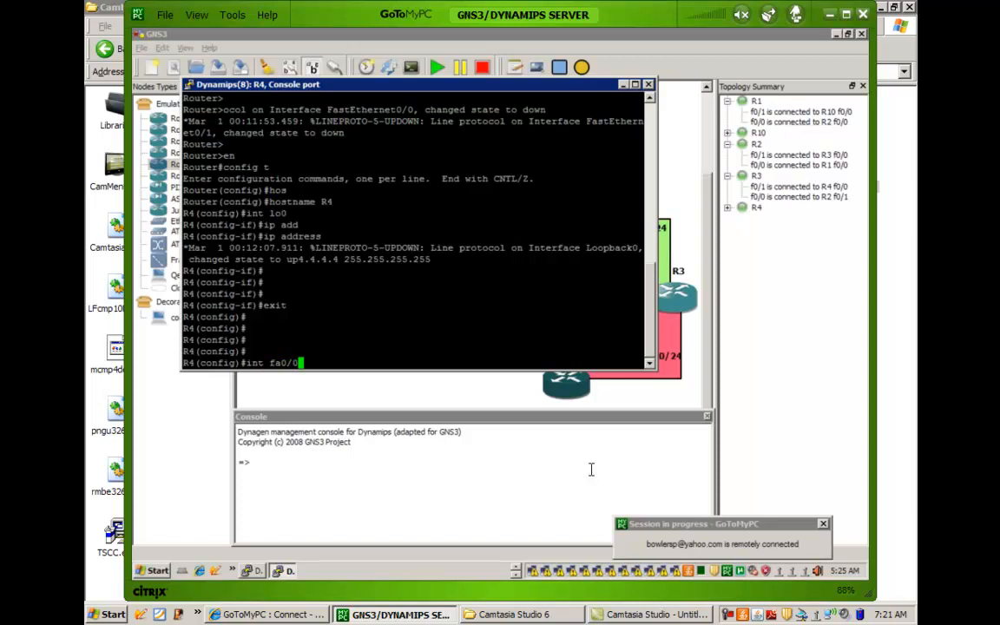
key(Return)
text(ip add)
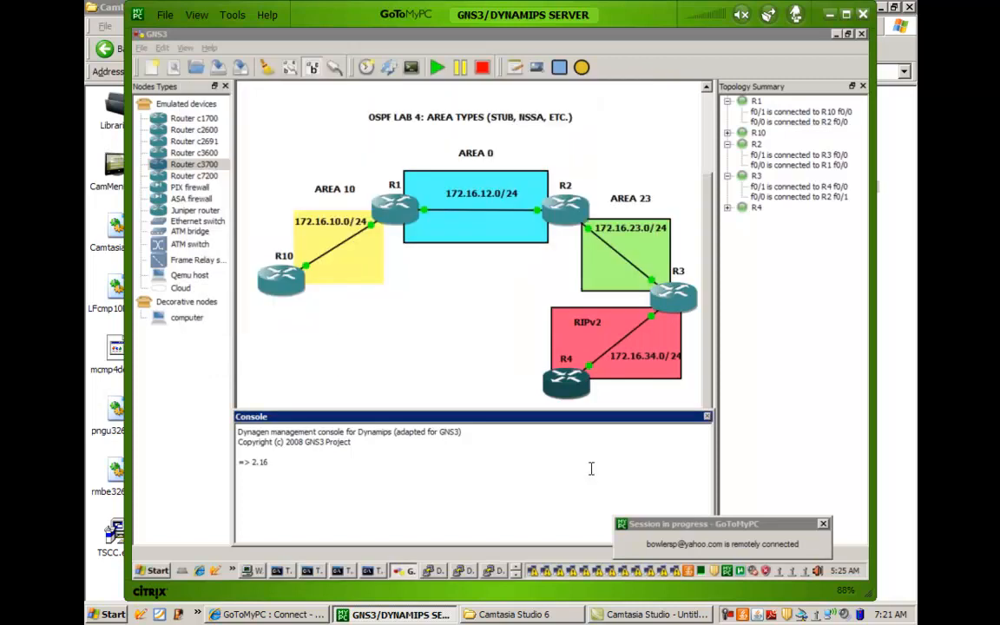
text(.)
click(516, 575)
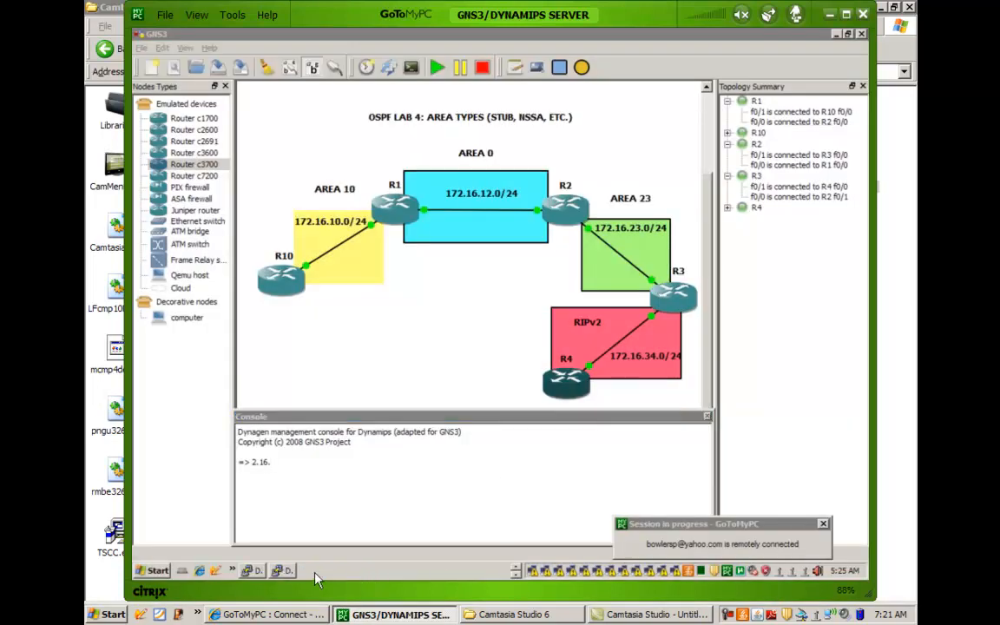
click(287, 570)
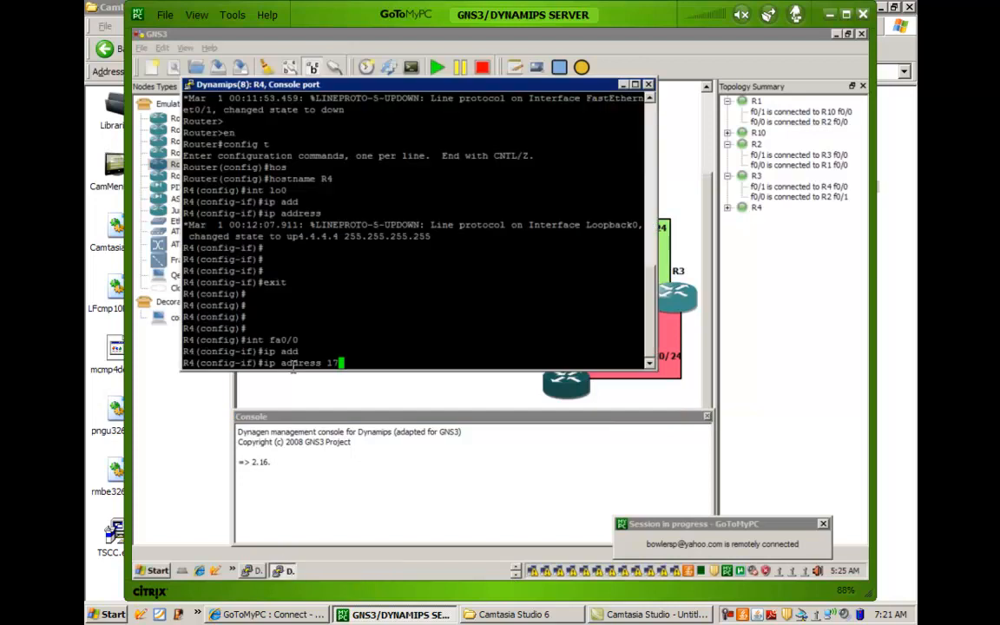
text(2.16.)
text(34.4 255.255)
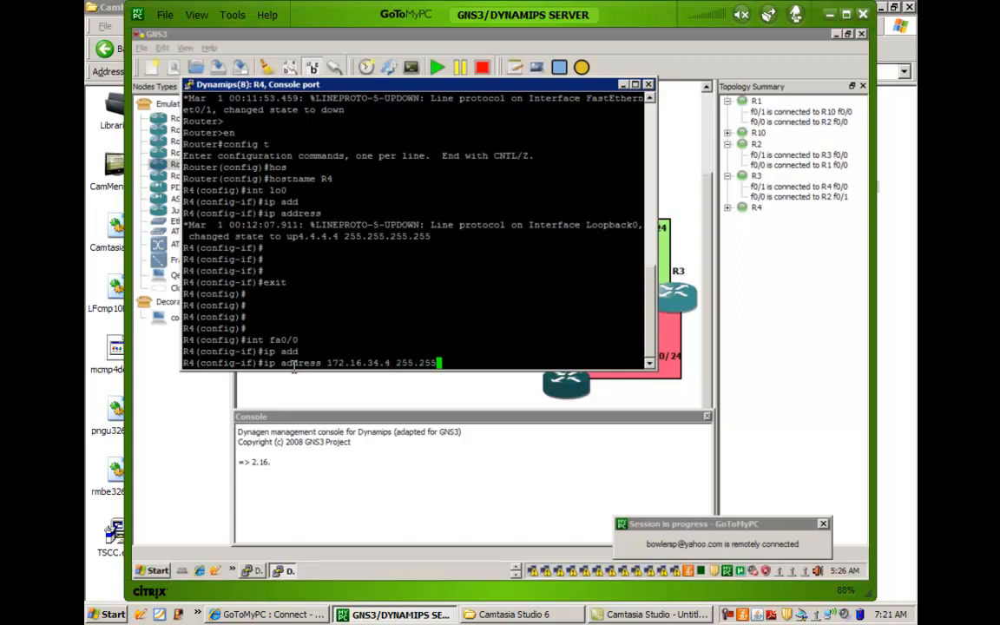
text(.255.0)
key(Return)
key(Return)
key(Return)
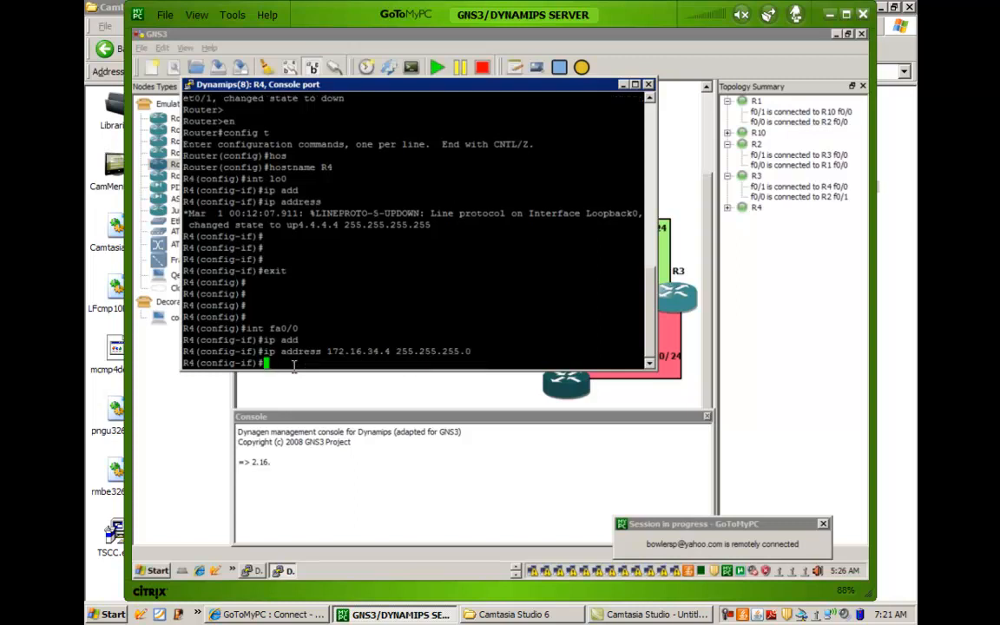
Start RIP on R4 with auto-summary disabled and the version set to 2.
text(router rip)
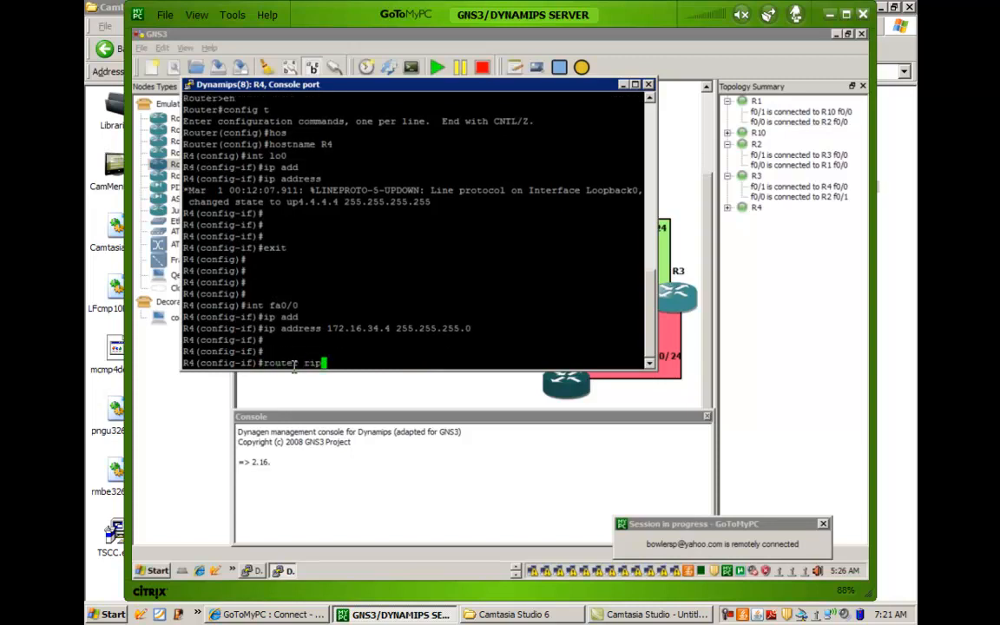
key(Return)
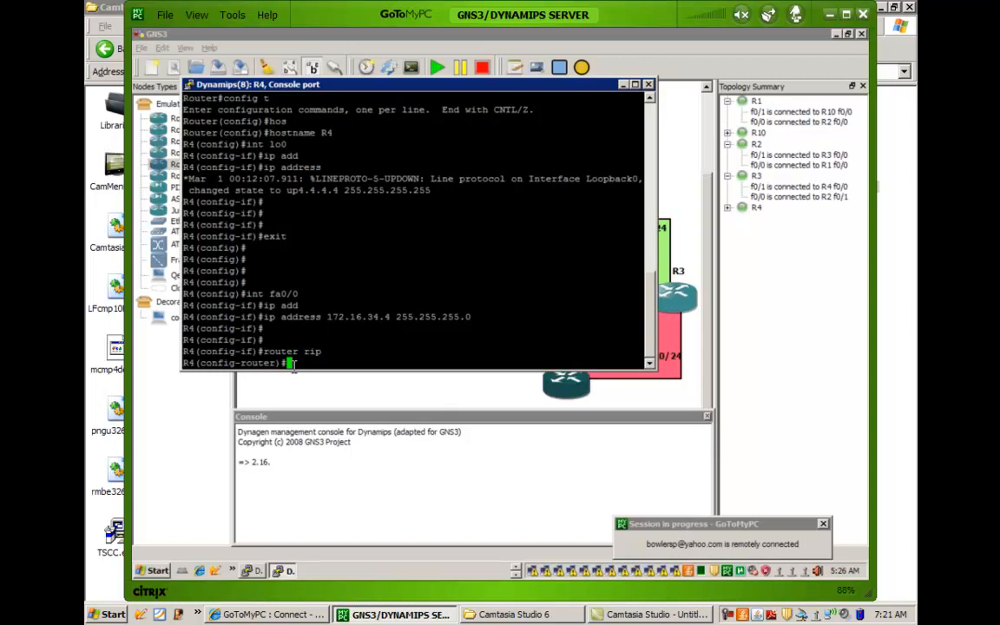
text(no au)
key(Tab)
key(Return)
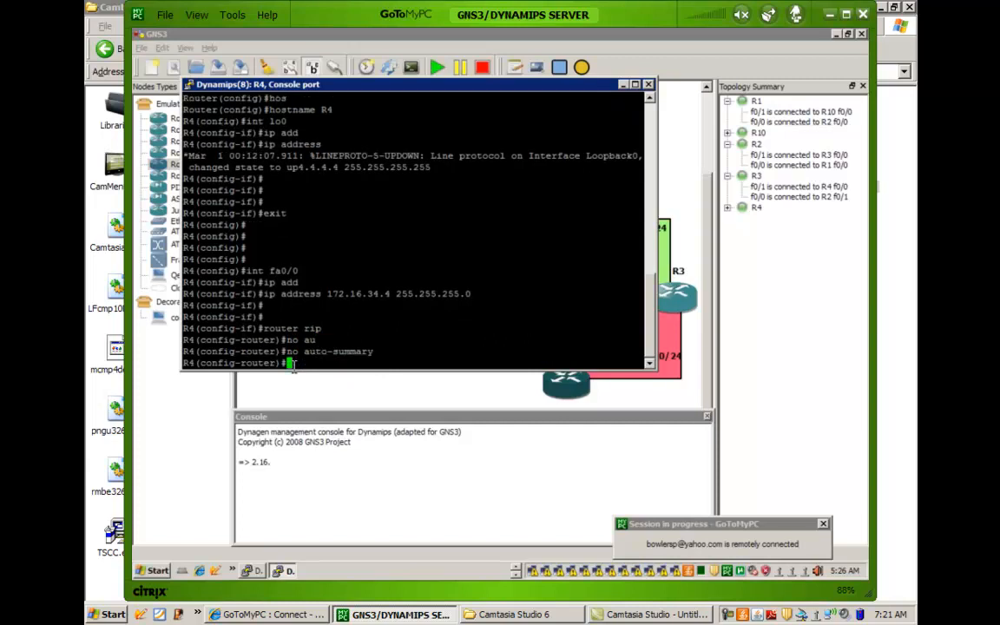
text(ver)
key(Tab)
text(2)
key(Return)
key(Return)
key(Return)
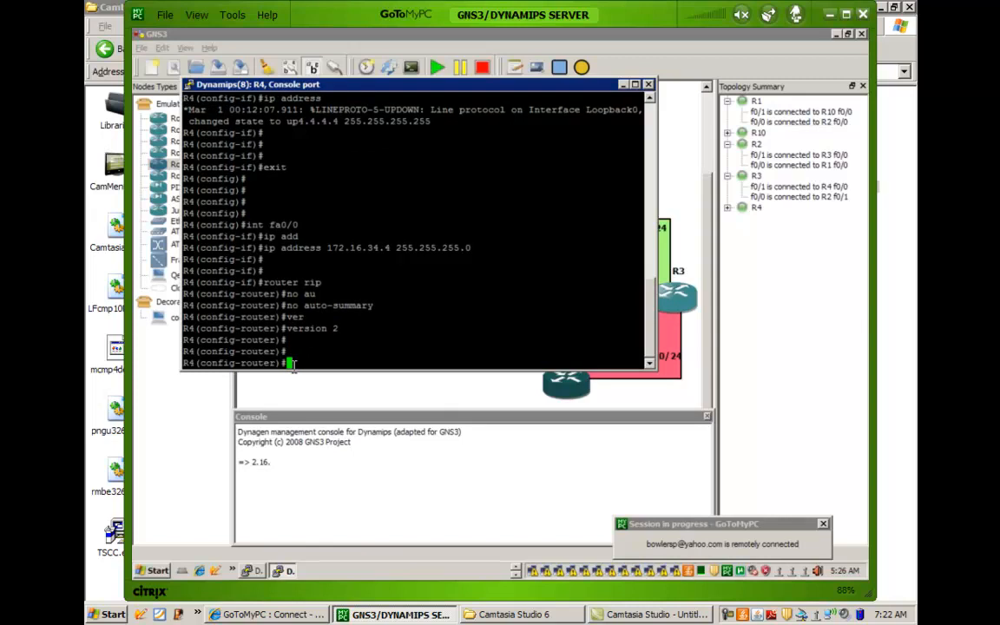
Advertise network 172.16.0.0 under R4's RIP process.
text(network 172.16.0.0)
key(Return)
key(Return)
key(Return)
key(Return)
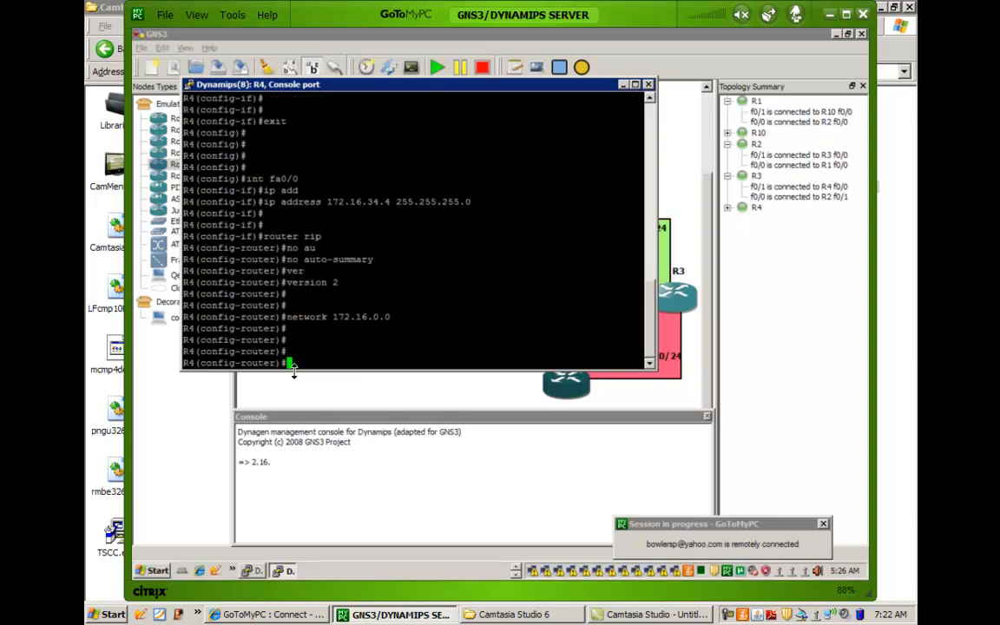
End configuration mode on R4 and return to the privileged EXEC prompt.
text(end)
key(Return)
key(Return)
key(Return)
key(Return)
key(Return)
key(Return)
key(Return)
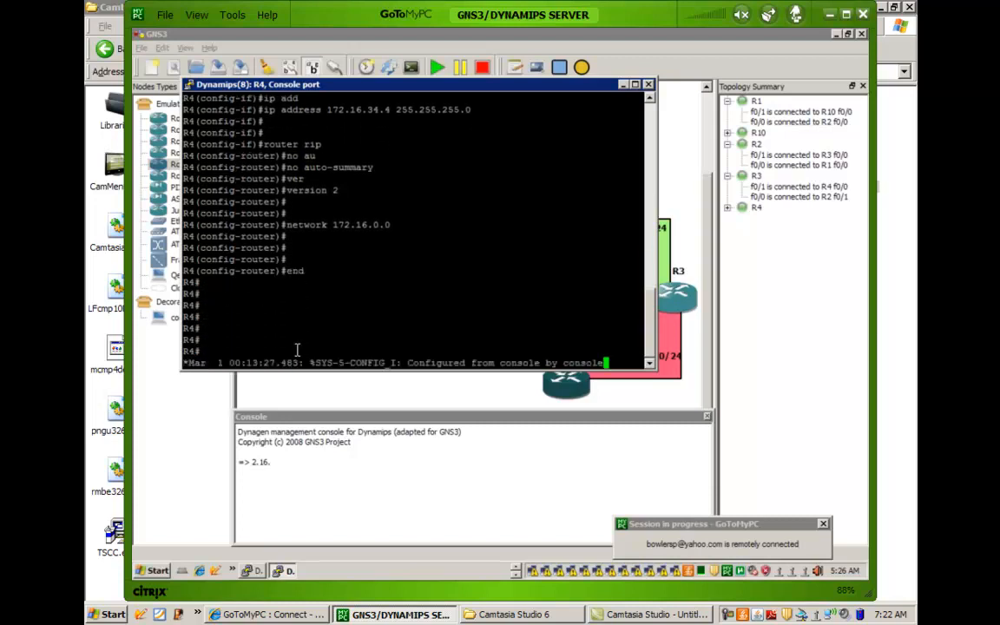
On R3's console, enter global configuration mode and start RIP with auto-summary disabled.
key(Return)
key(Return)
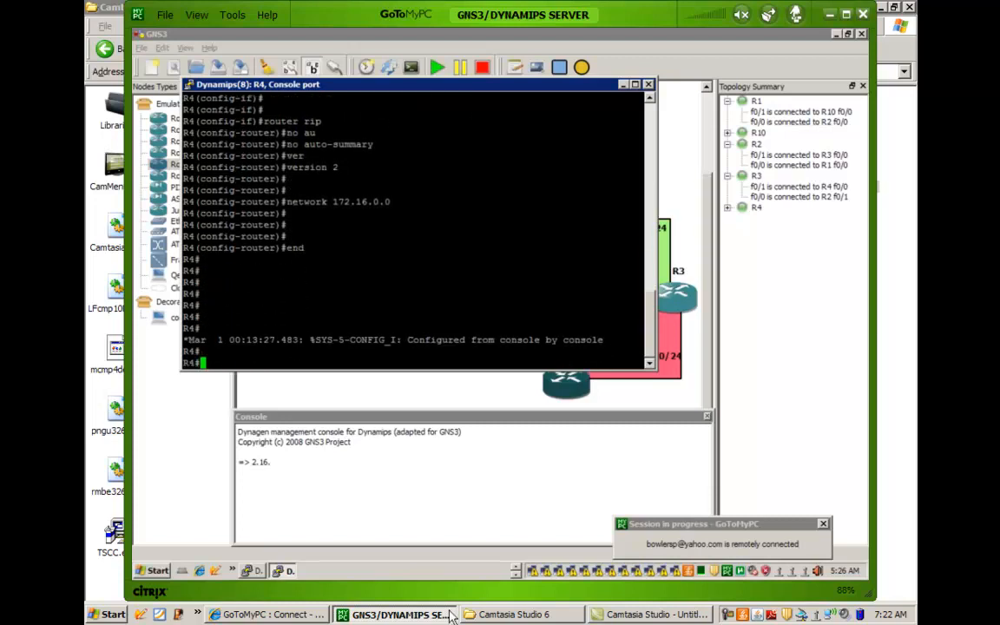
click(255, 575)
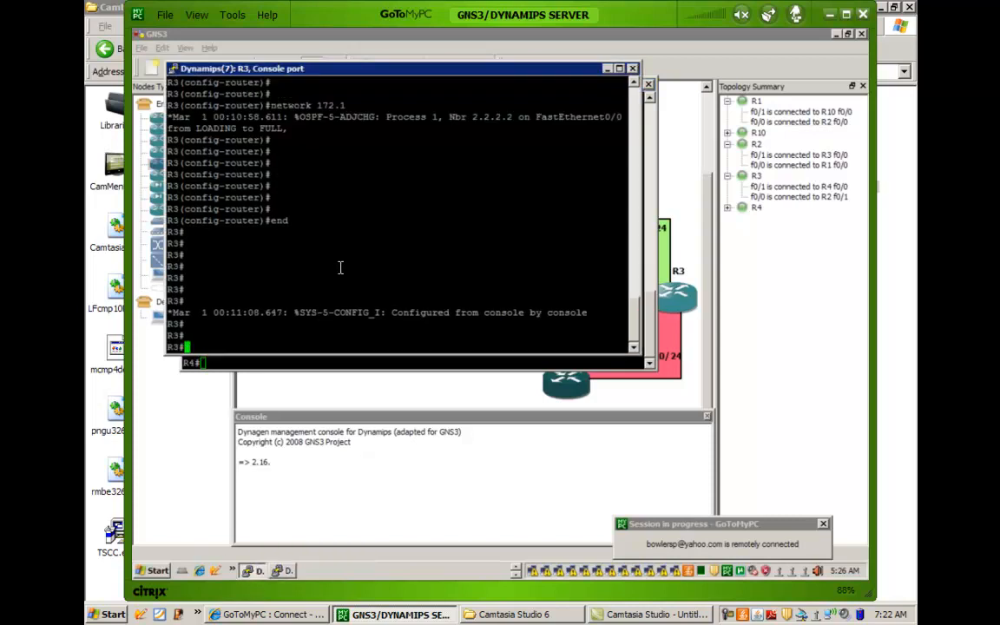
text(config t)
key(Return)
text(rout)
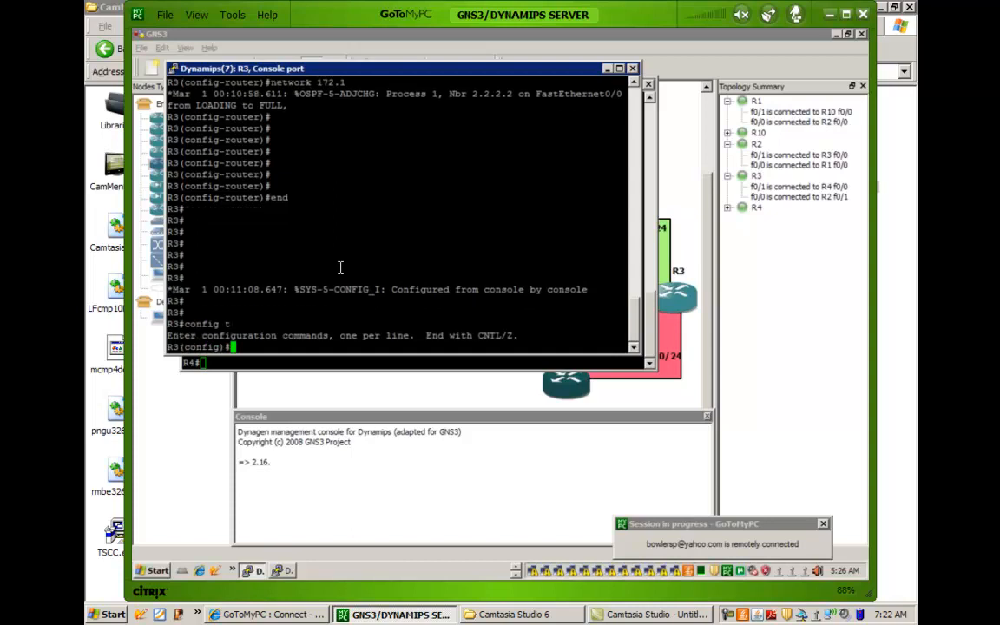
text(er rip)
key(Return)
text(no au)
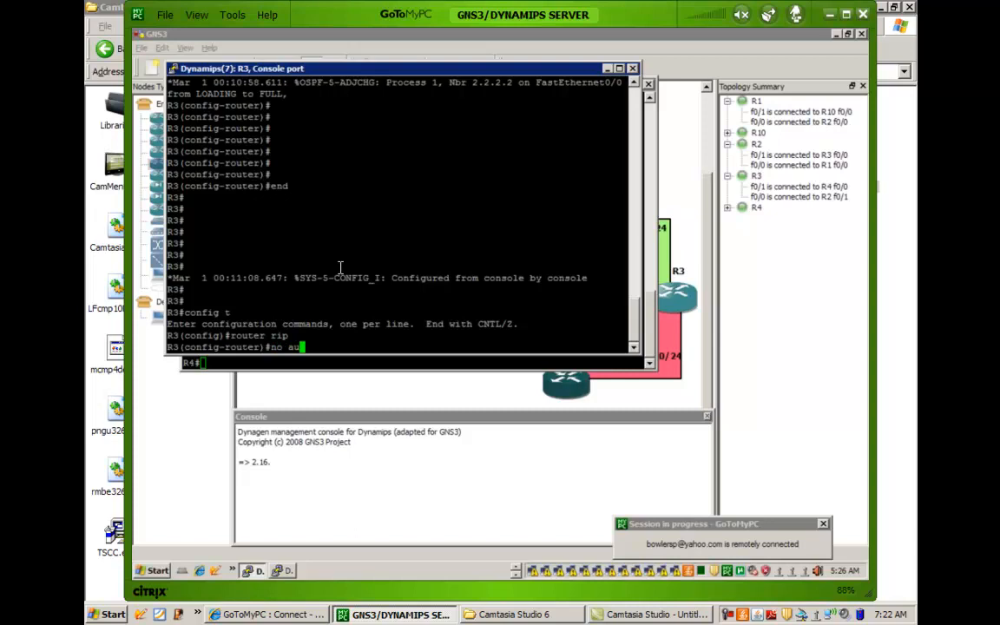
key(Tab)
key(Return)
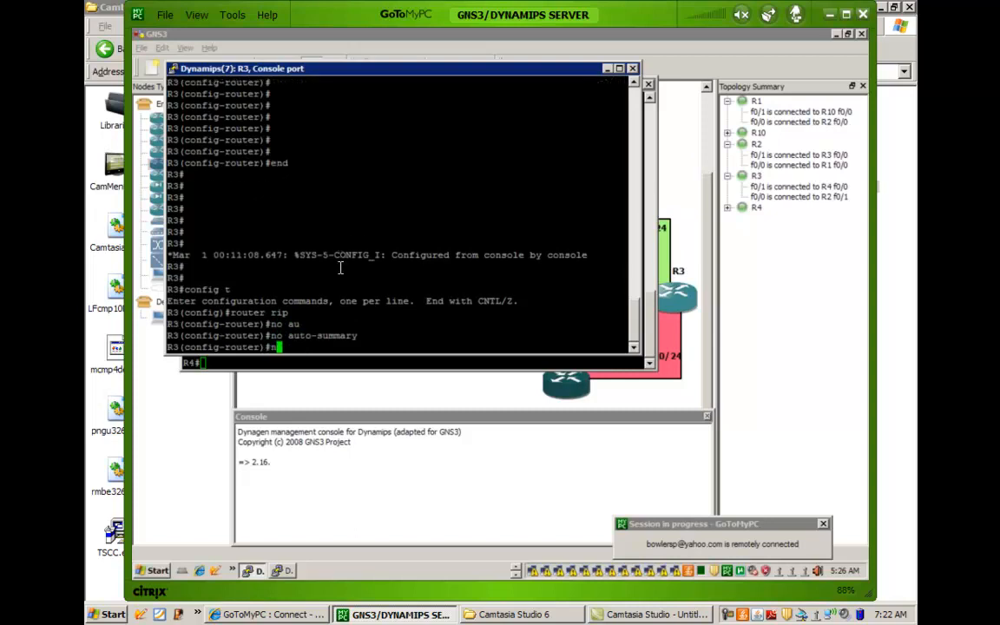
Set R3's RIP process to version 2 and advertise network 172.16.0.0 under it.
key(BackSpace)
text(ver)
key(Tab)
text(2)
key(Return)
key(Return)
text(network 172.16.0.0)
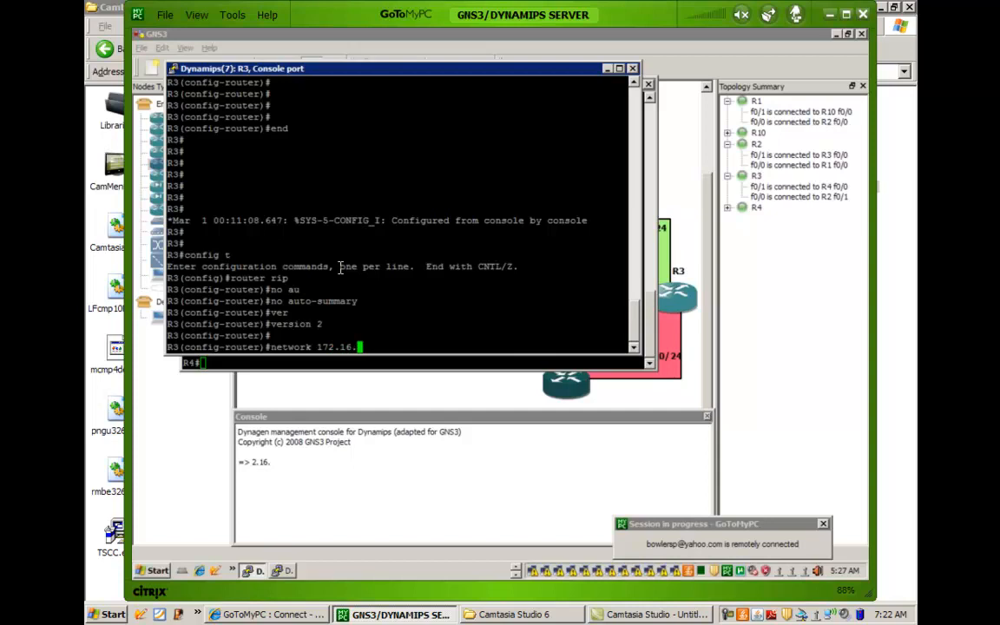
key(Return)
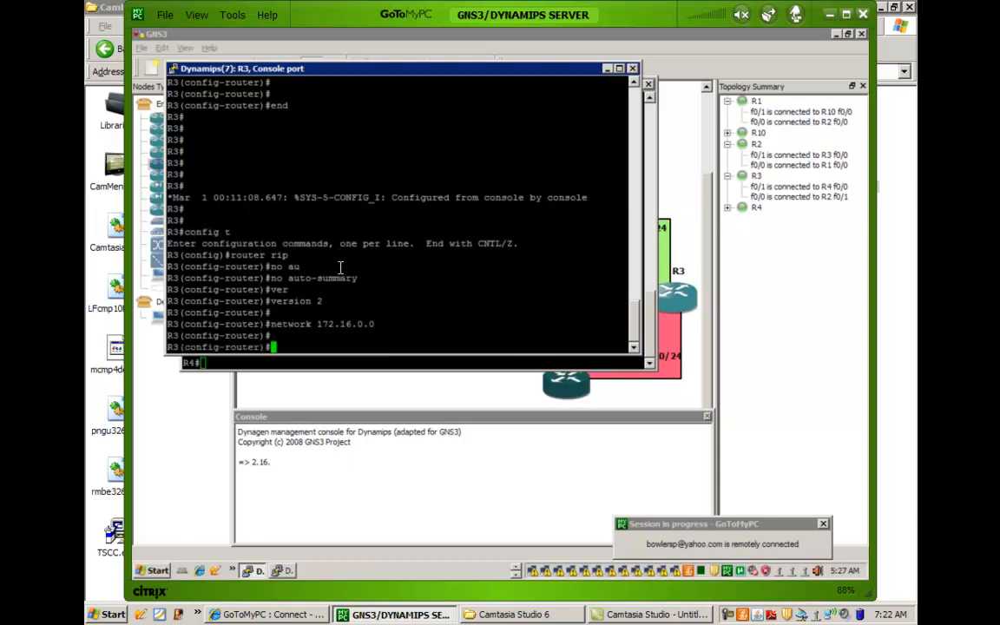
End configuration mode on R3 and return to the GNS3 topology window.
key(Return)
key(Return)
text(end)
key(Return)
key(Return)
key(Return)
key(Return)
key(Return)
key(Return)
key(Return)
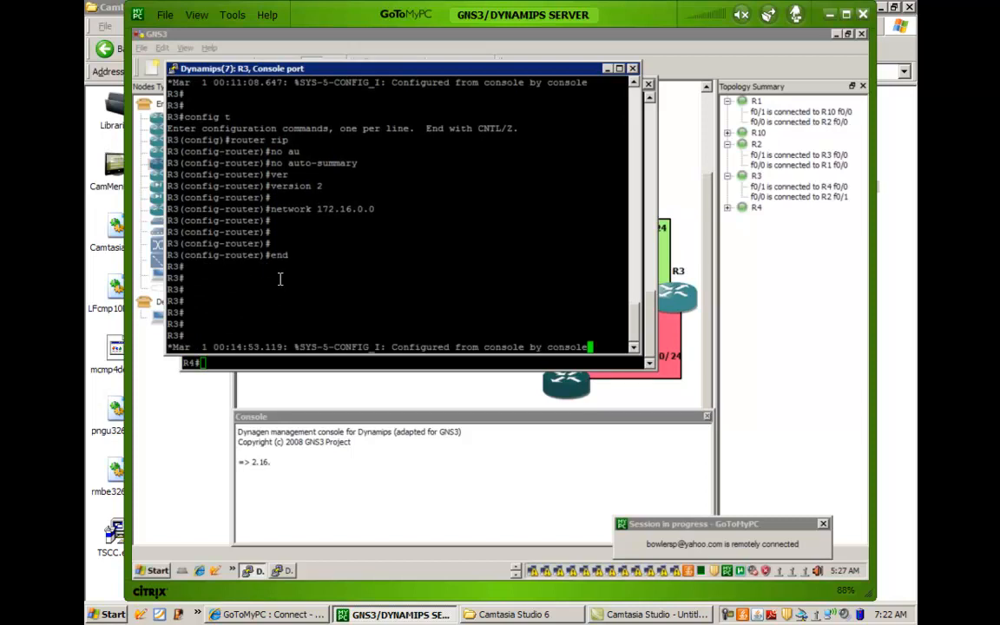
key(Return)
key(Return)
key(Return)
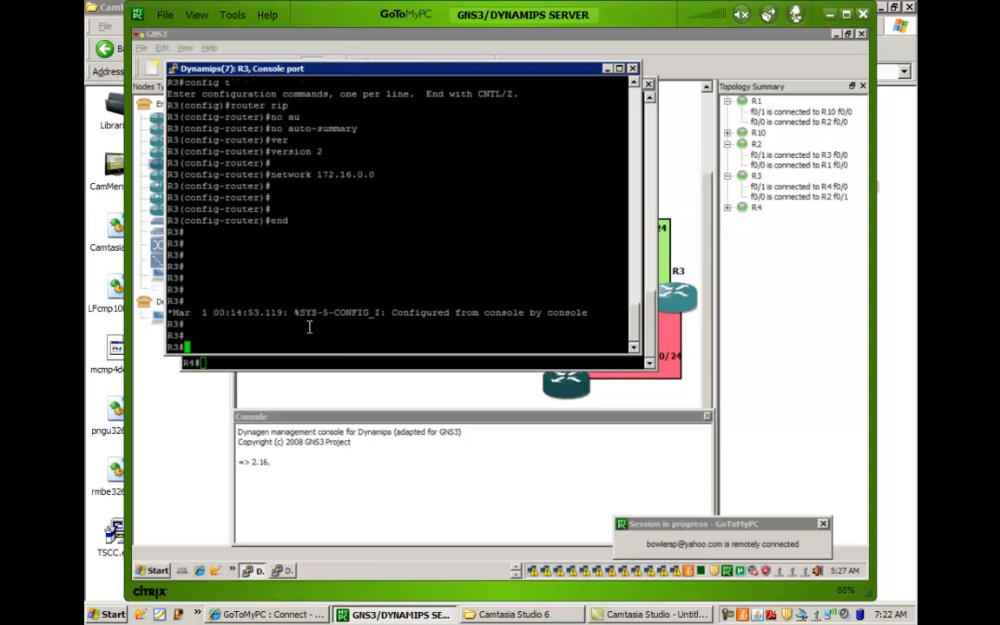
click(325, 398)
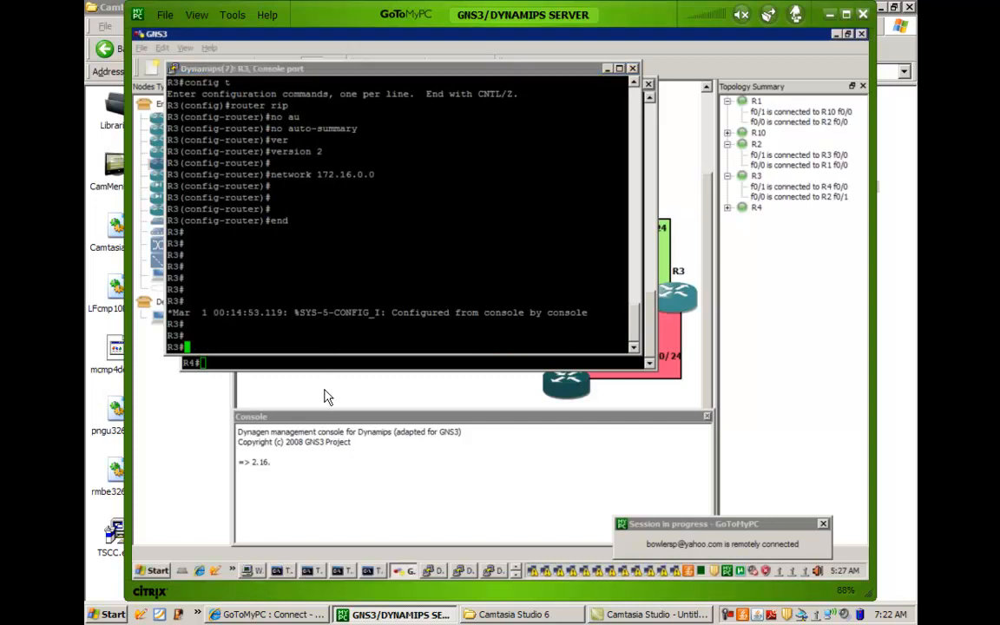
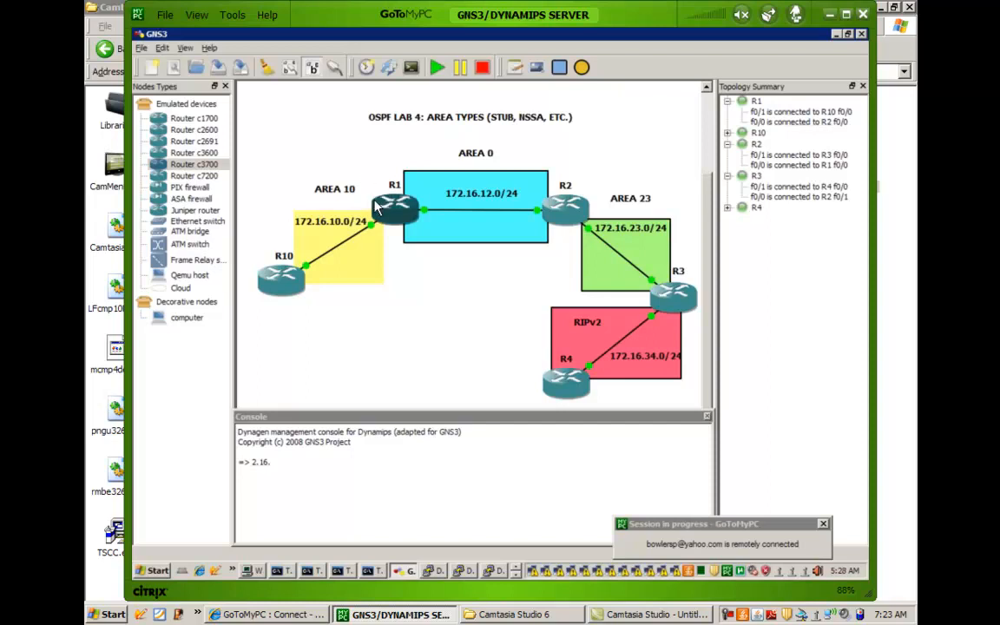
On R3's console, enter global configuration mode and open the RIP routing process.
mouse_move(375, 204)
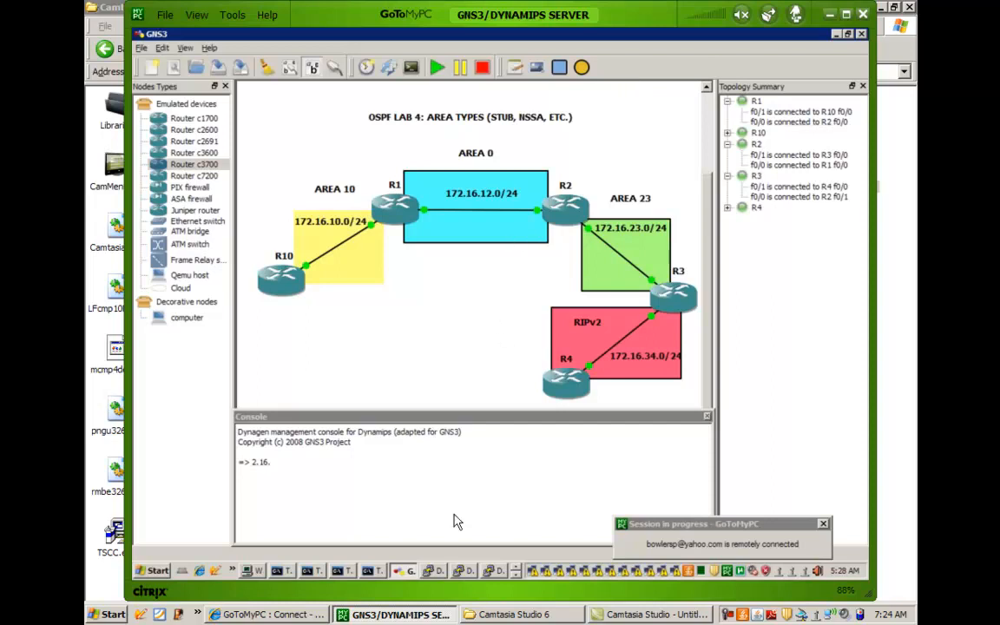
click(518, 576)
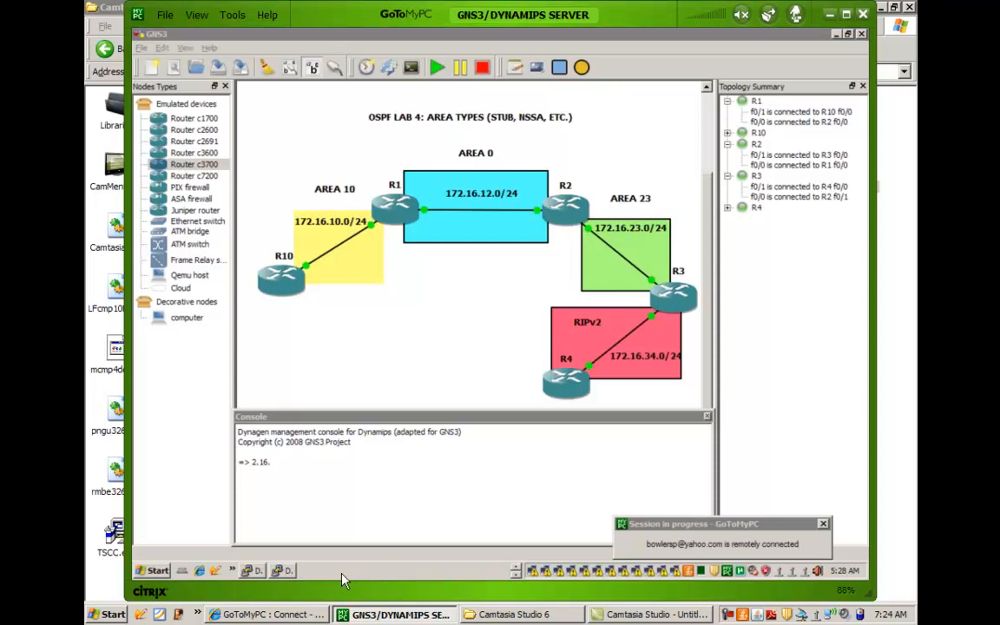
click(252, 571)
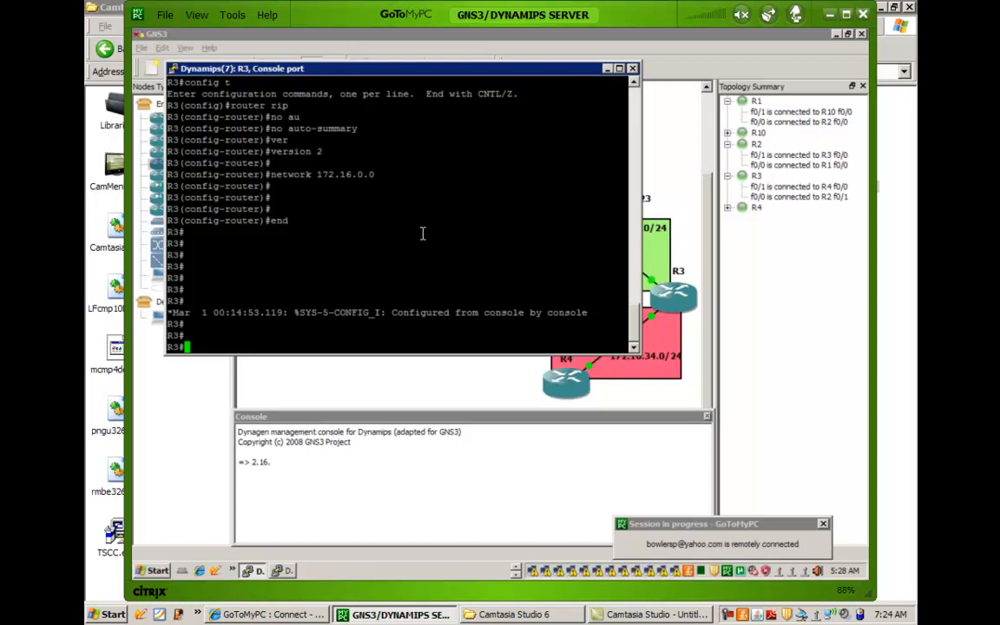
text(config t)
key(Return)
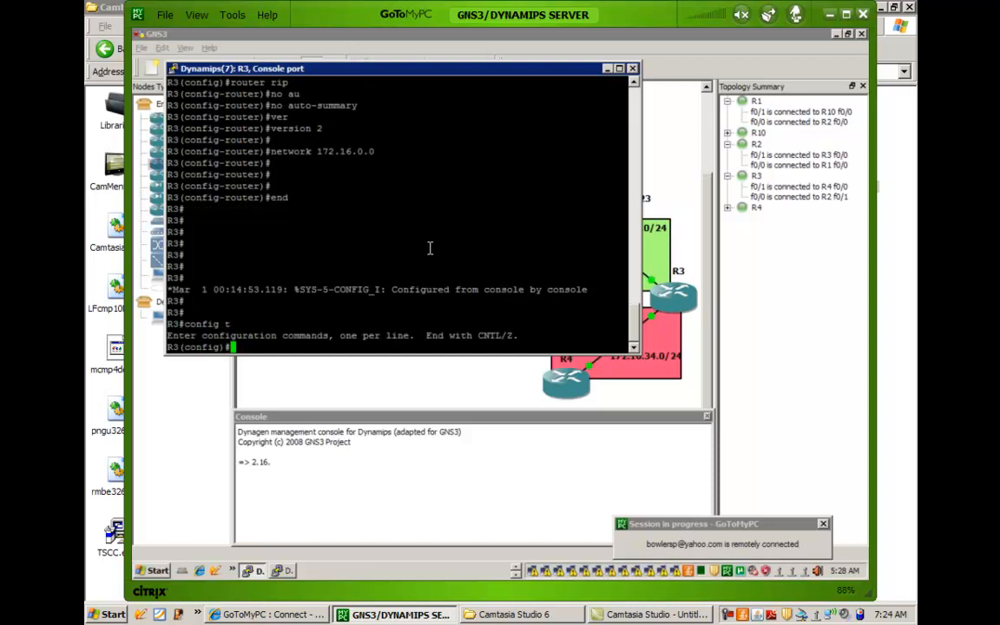
text(router rip)
key(Return)
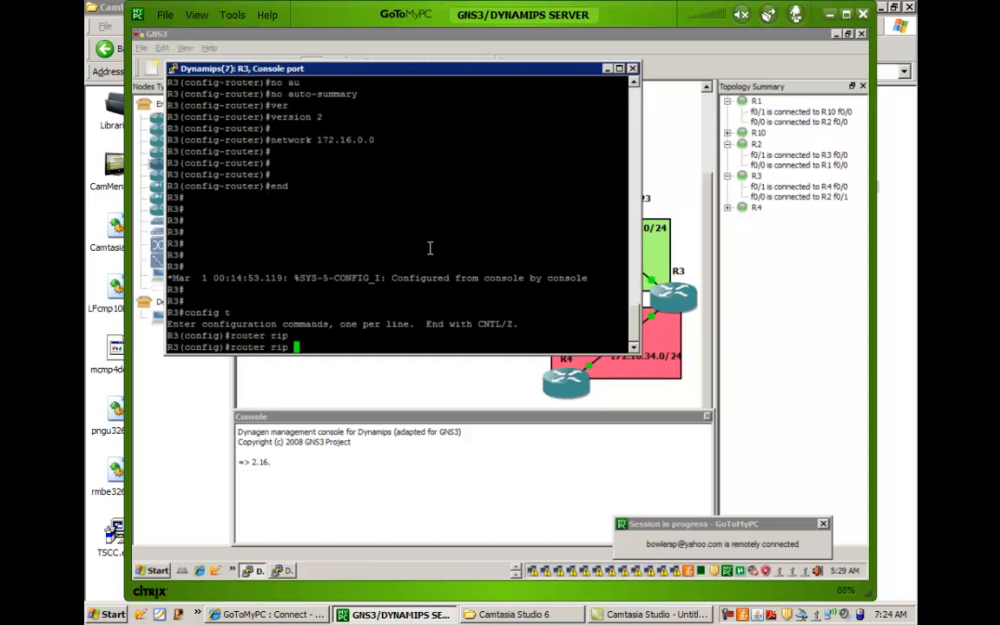
Redistribute OSPF process 1 into R3's RIP process with a metric of 3, checking the available command options.
text(redi)
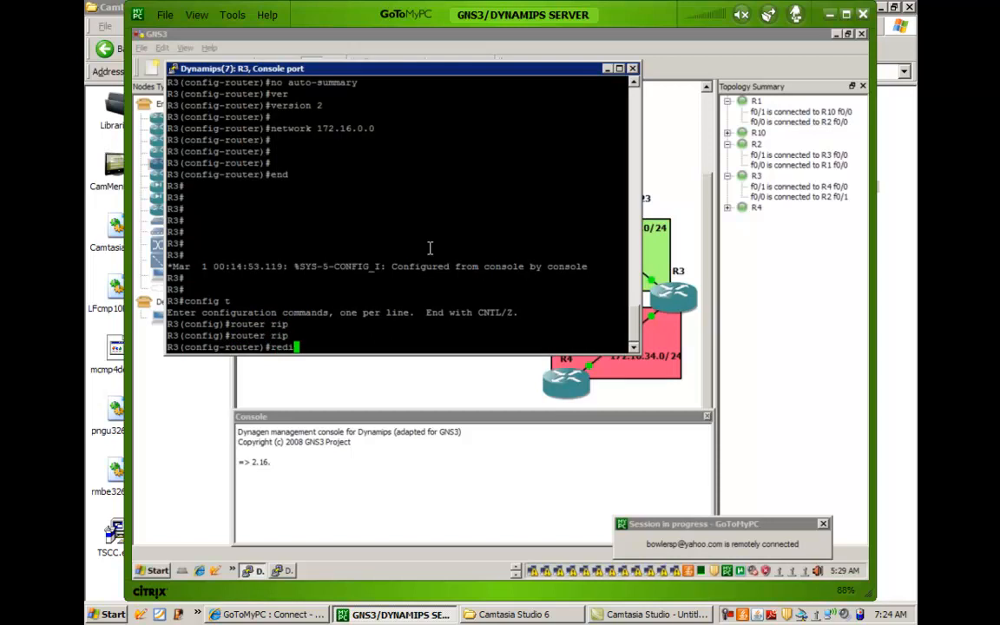
key(Tab)
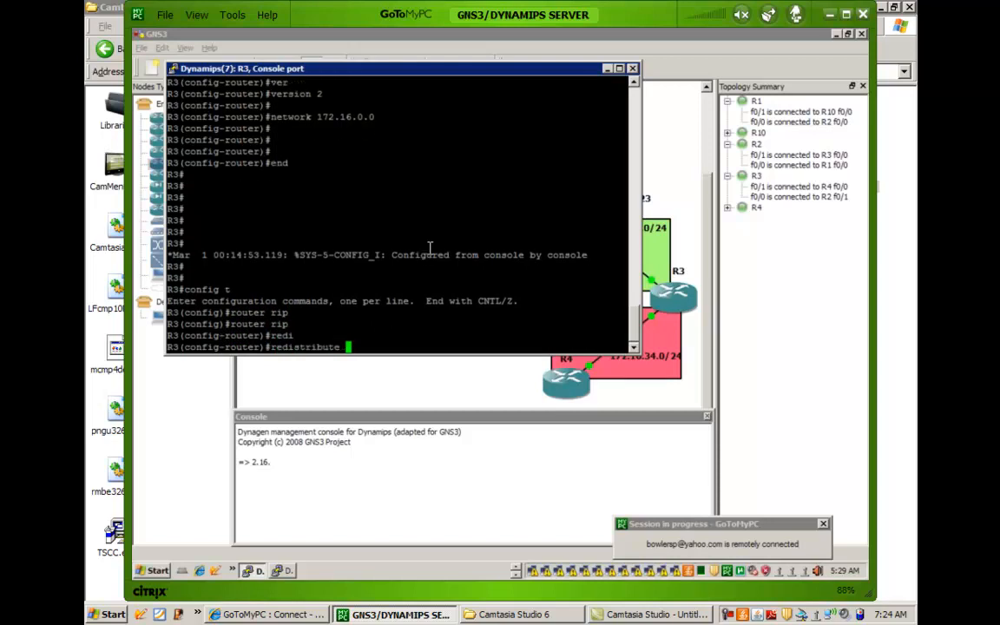
text(os)
key(Tab)
text(?)
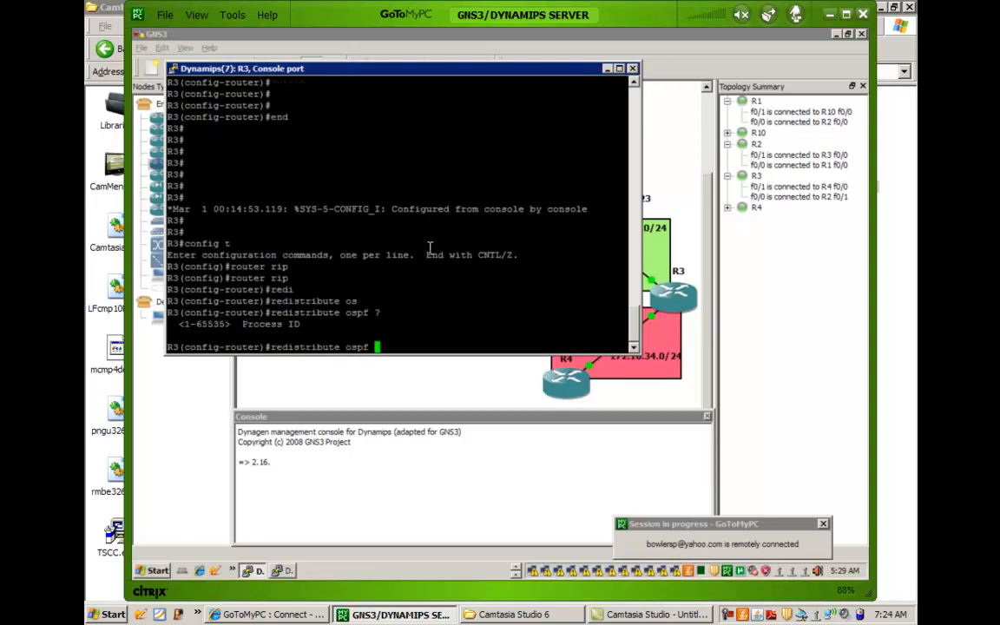
text(1 )
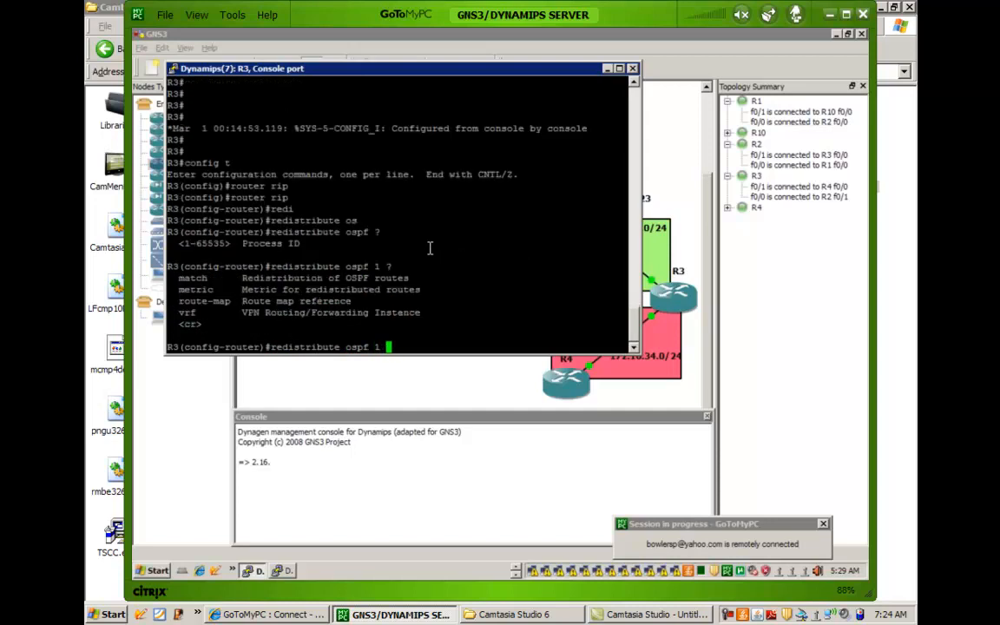
text(?met)
key(Tab)
text(?)
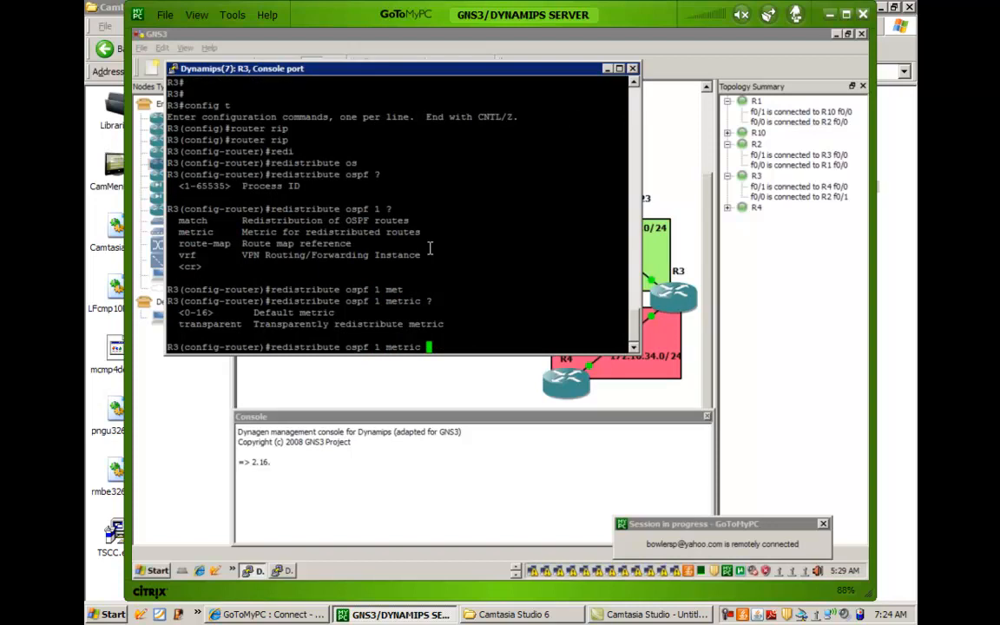
text(3)
key(Return)
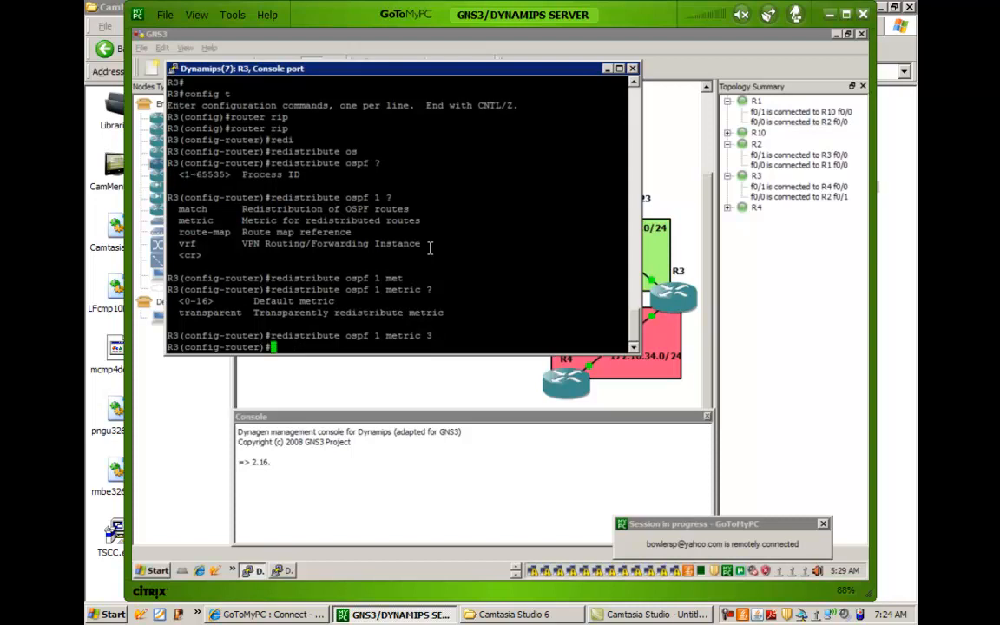
key(Return)
key(Return)
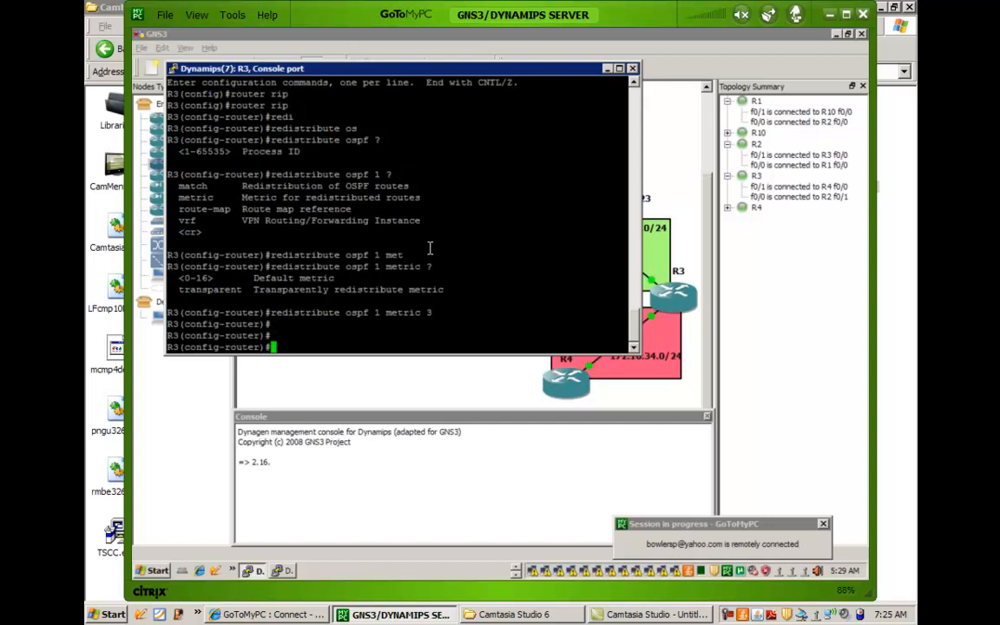
Switch R3 to the configuration of OSPF process 1.
text(router os)
key(Tab)
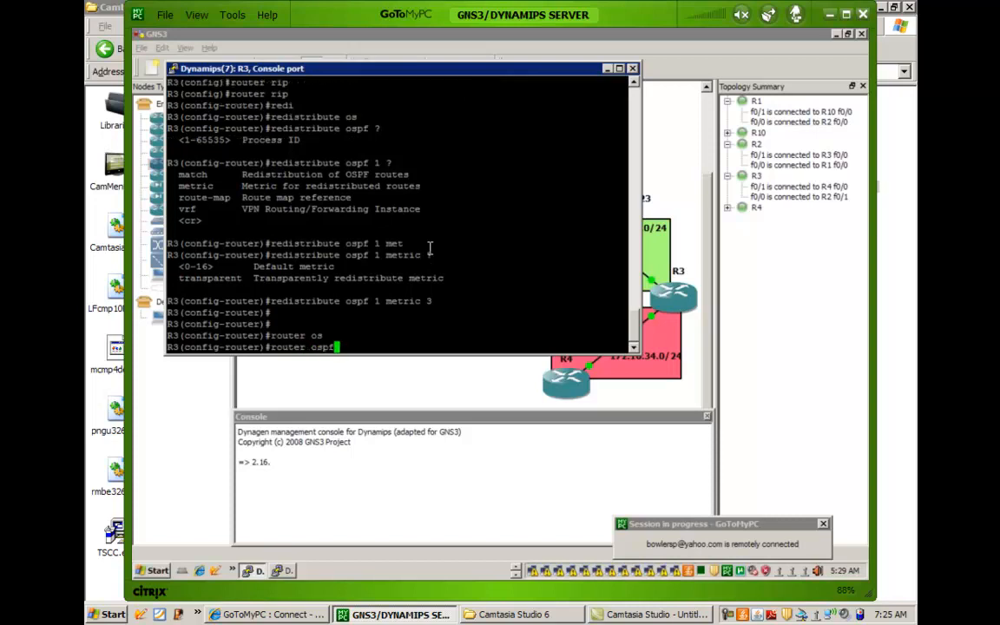
text(1)
key(Return)
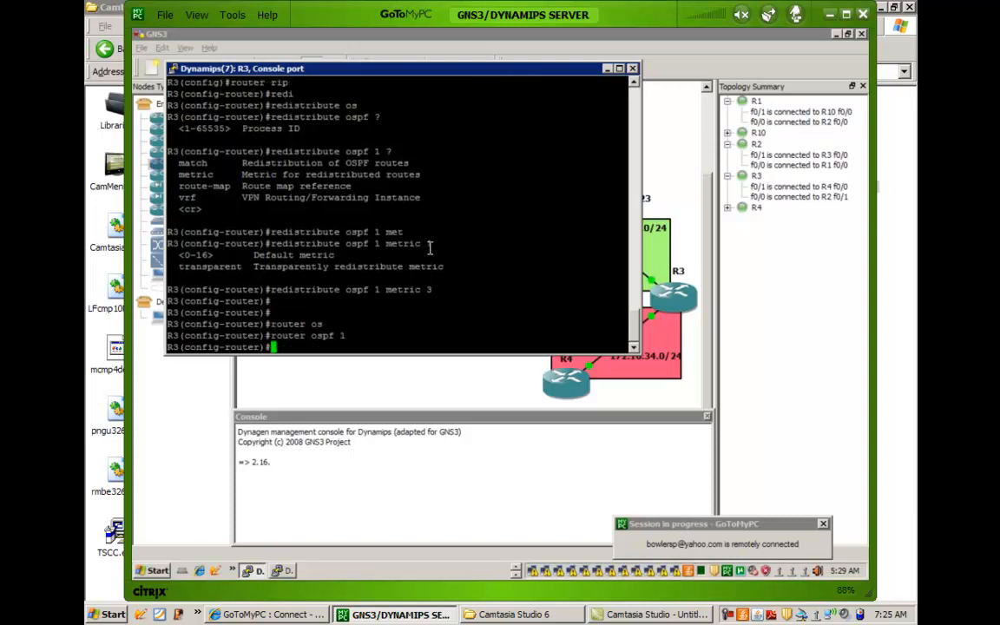
key(Return)
key(Return)
Redistribute RIP into R3's OSPF process with the subnets option and no explicit metric, checking the available command options.
text(redi)
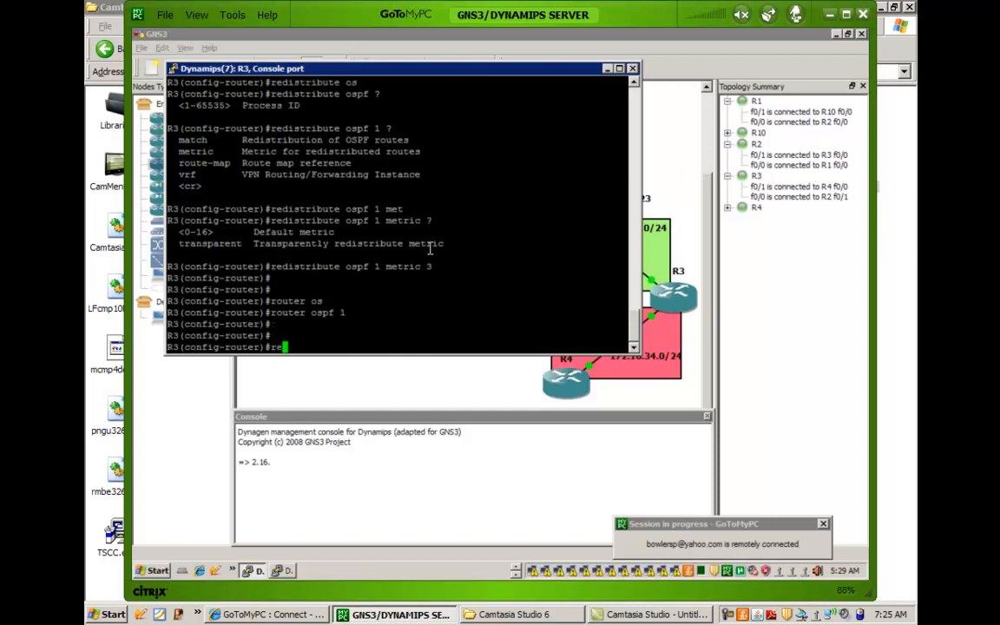
key(Tab)
text(ri)
key(Tab)
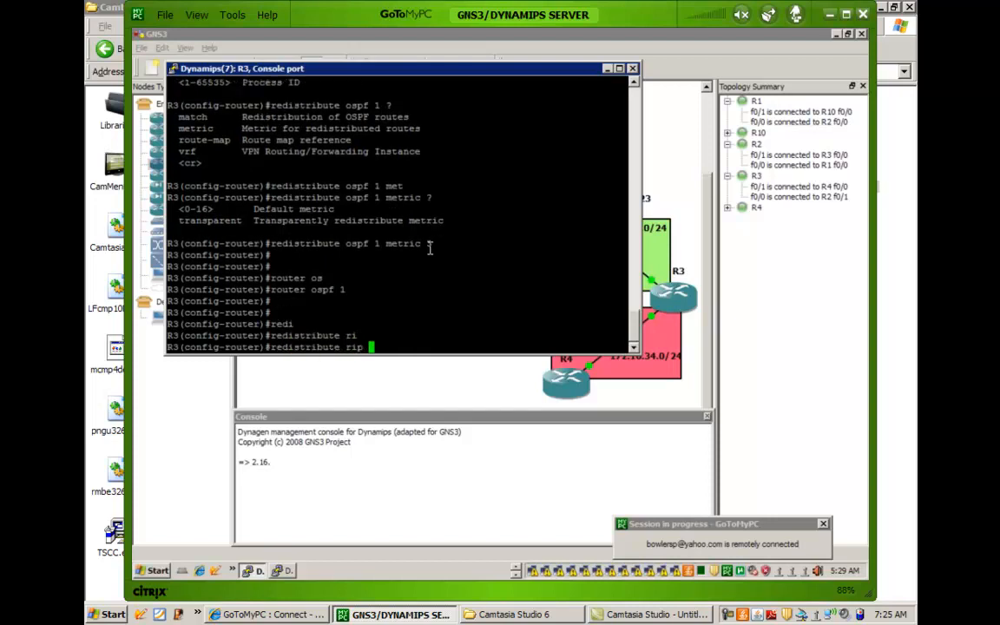
text(?)
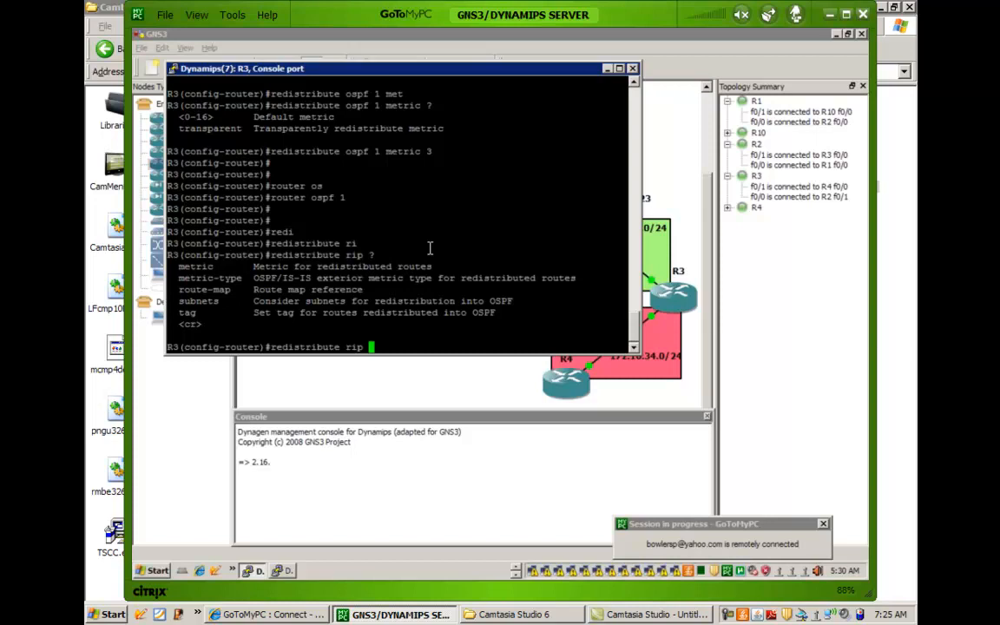
text(su)
key(Tab)
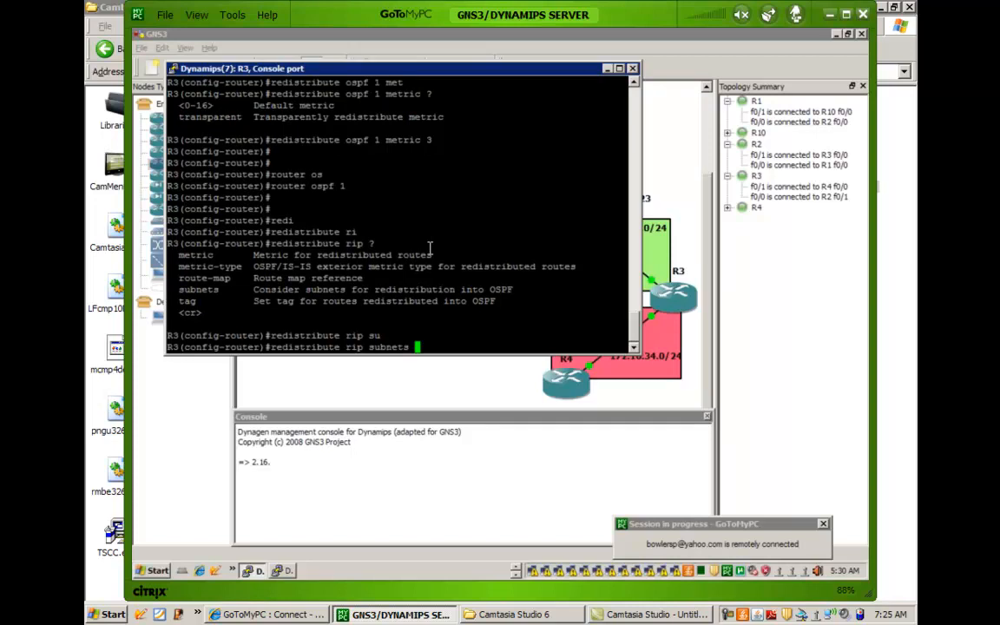
text(met)
key(Tab)
text(? ?)
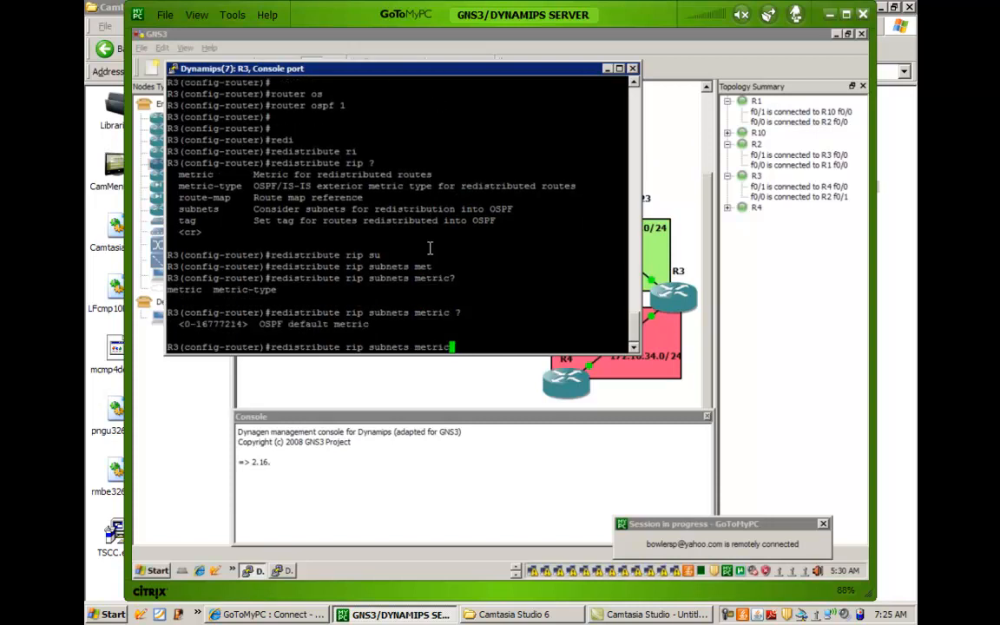
key(BackSpace)
key(BackSpace)
key(BackSpace)
key(BackSpace)
key(BackSpace)
key(BackSpace)
key(BackSpace)
key(Return)
key(Return)
key(Return)
key(Return)
key(Return)
key(Return)
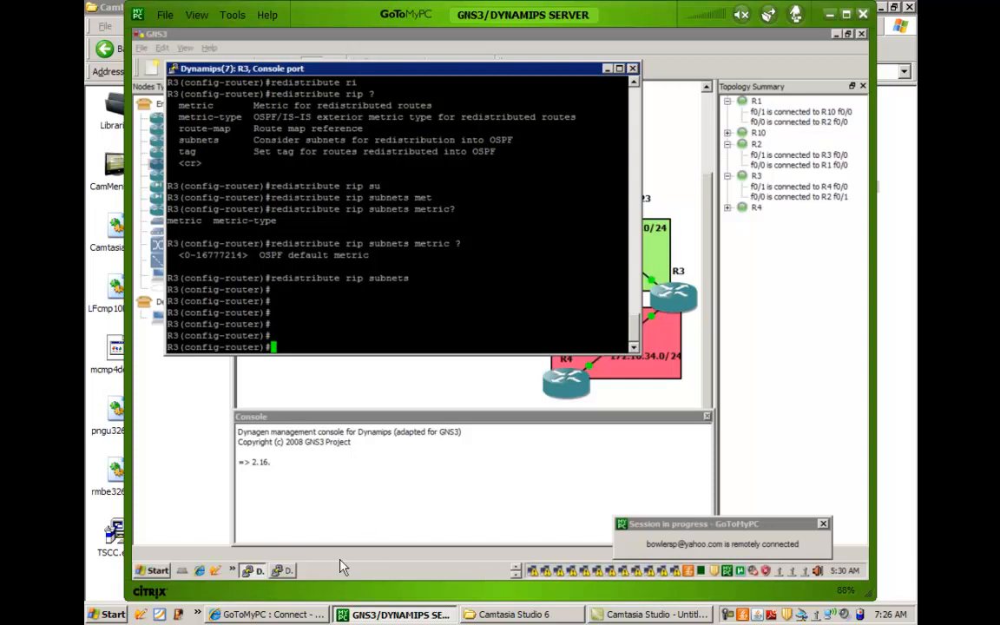
Switch to R4's console and enter global configuration mode.
click(279, 571)
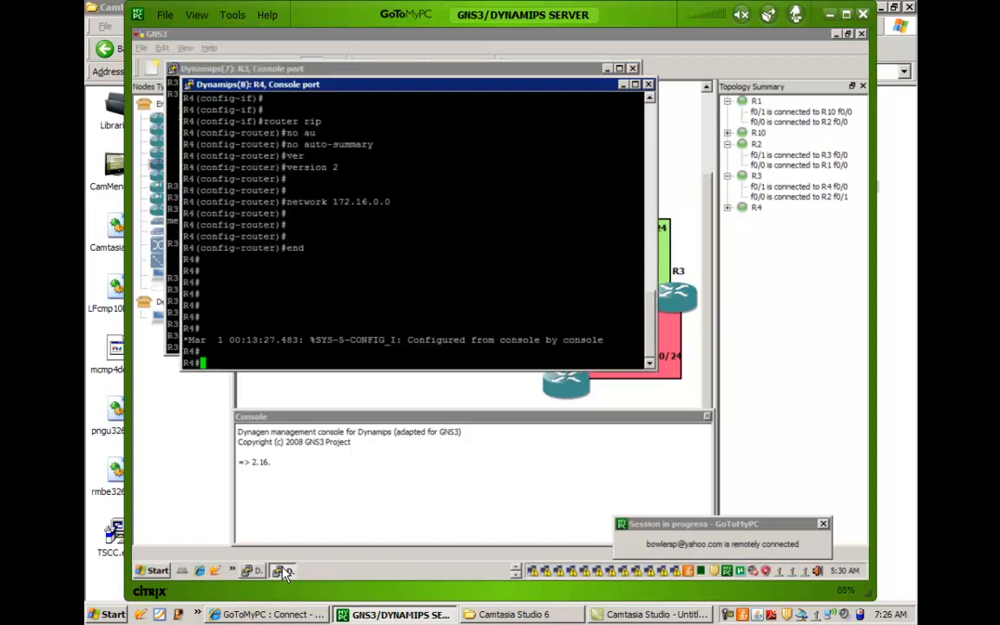
key(Return)
key(Return)
text(config t)
key(Return)
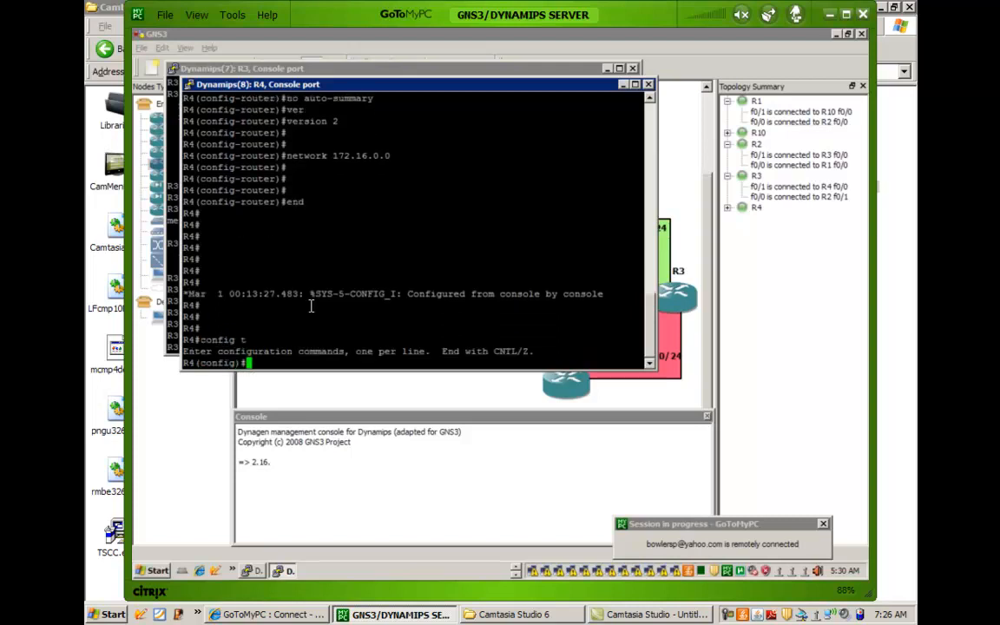
Create interface lo1 on R4 with IP address 192.168.1.1 and mask 255.255.255.0.
text(int lo1)
key(Return)
text(ip add)
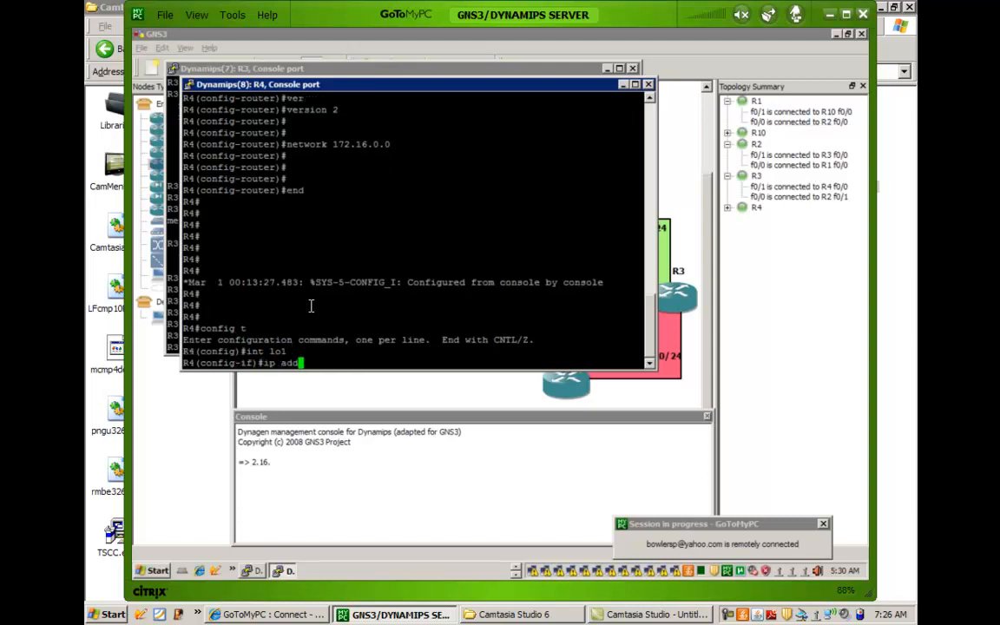
key(Tab)
text(192.168.1)
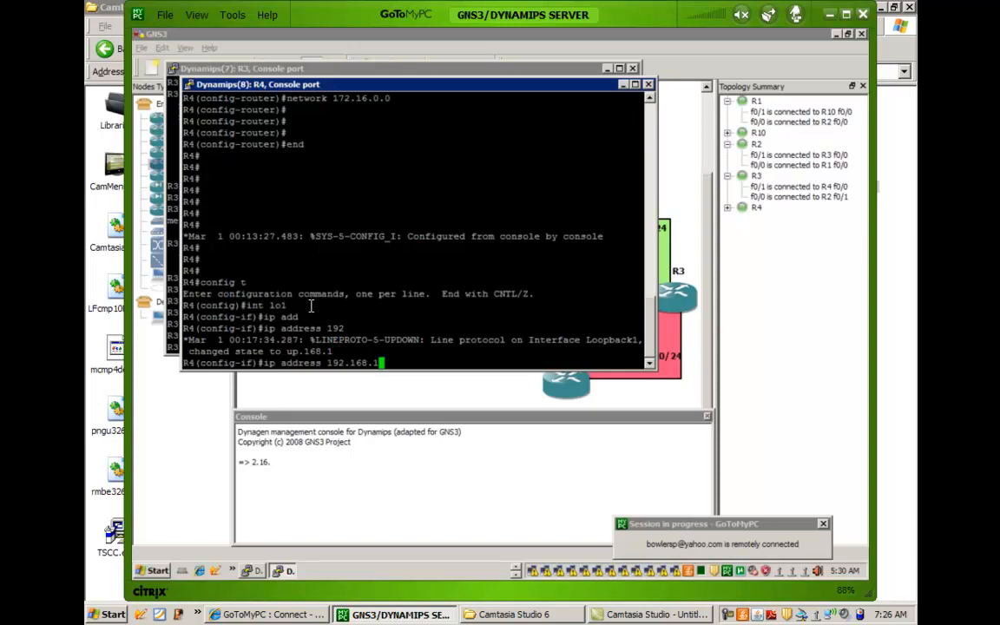
text(.1 255.255.255.0)
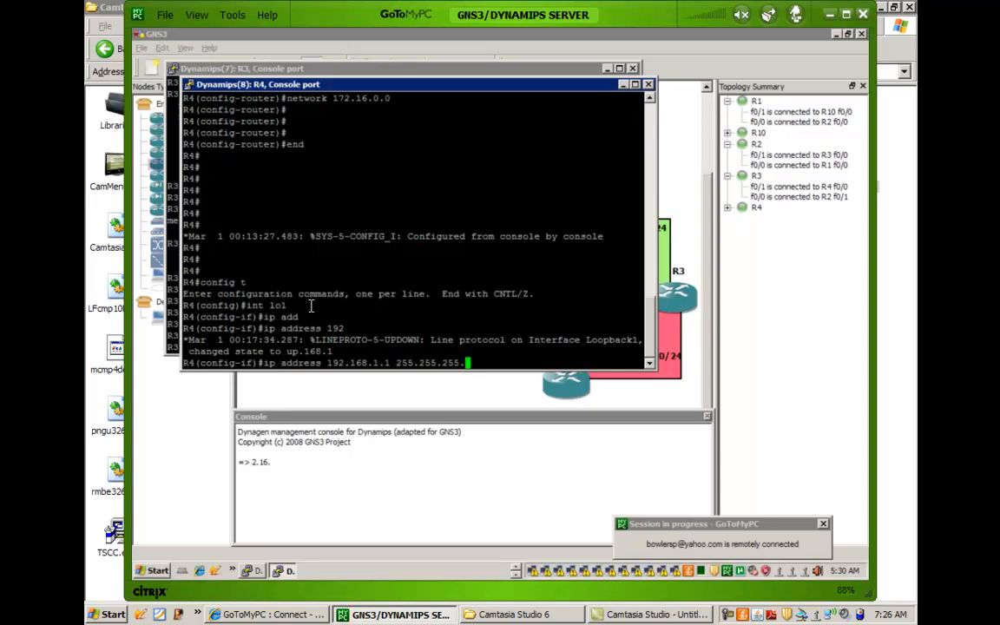
key(Return)
Create interface lo2 on R4 with IP address 192.168.2.1 and mask 255.255.255.0.
key(Return)
key(Return)
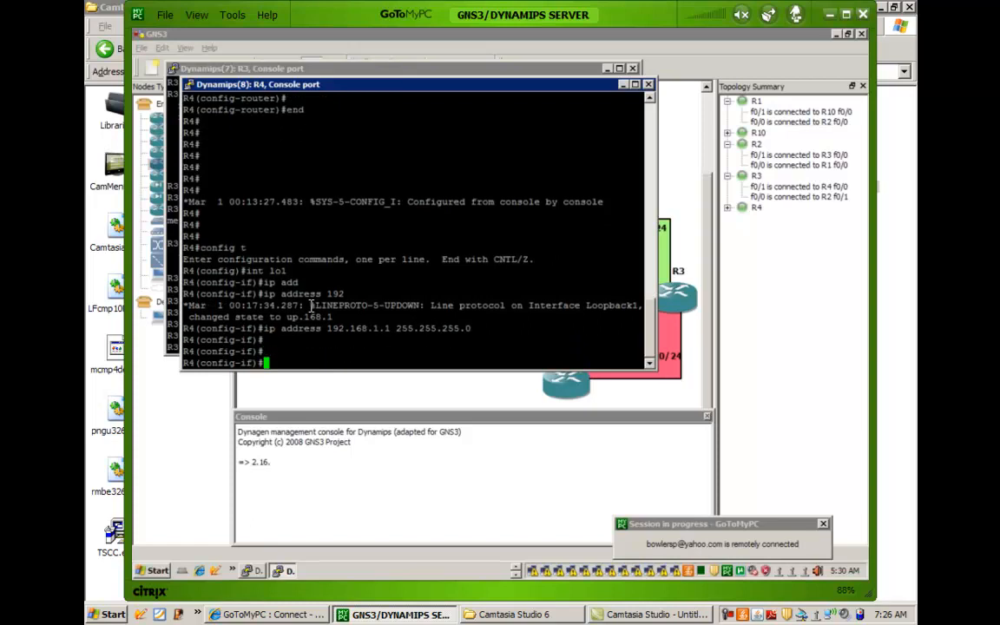
text(int lo2)
key(Return)
text(ip add)
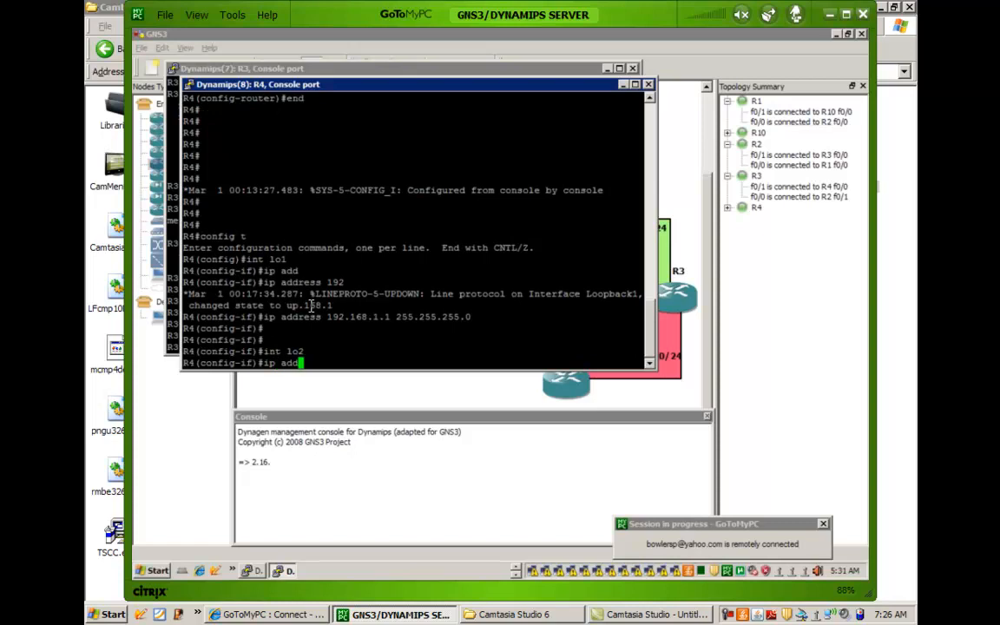
key(Tab)
text(192.168.2.1)
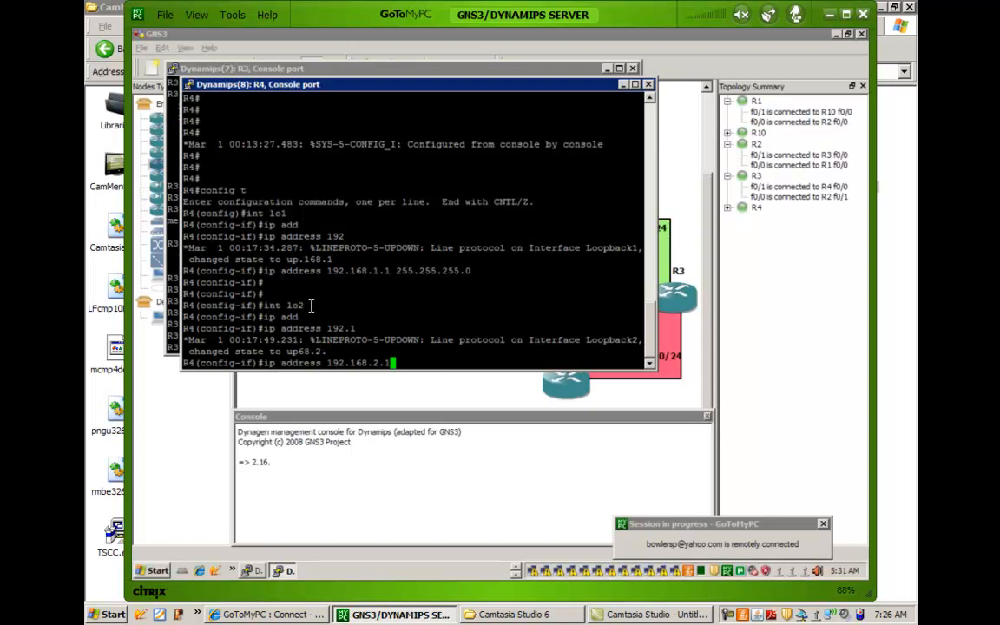
text( 255.255.255.255.0)
key(Return)
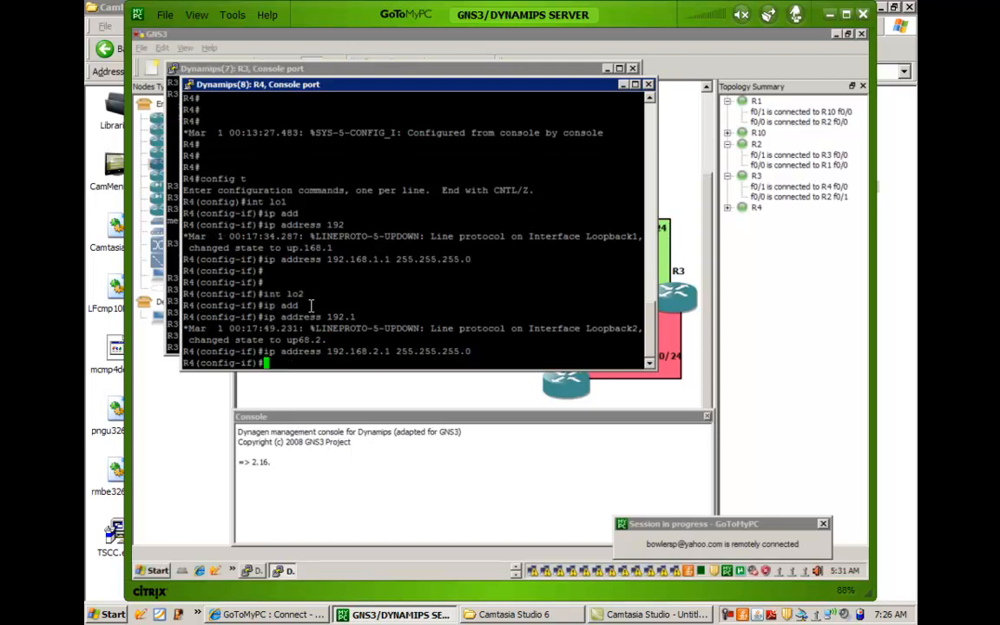
key(Return)
key(Return)
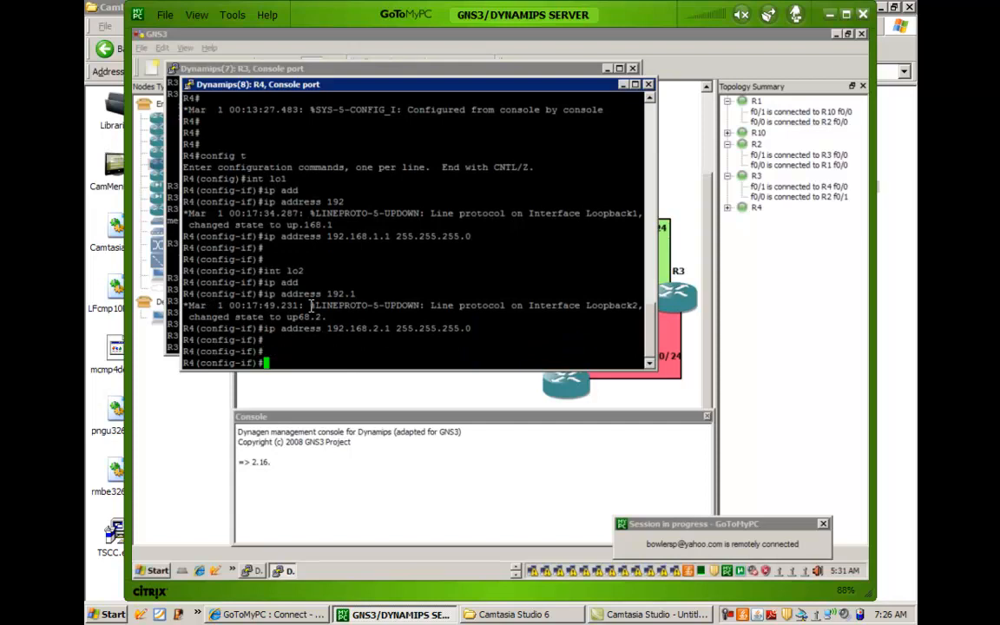
Create interface lo3 on R4 with IP address 192.168.3.1 and mask 255.255.255.0.
text(int lo3)
key(Return)
text(ip add)
key(Tab)
text(192.168.3)
text(.1 255.255.2)
text(55.255.0)
key(Return)
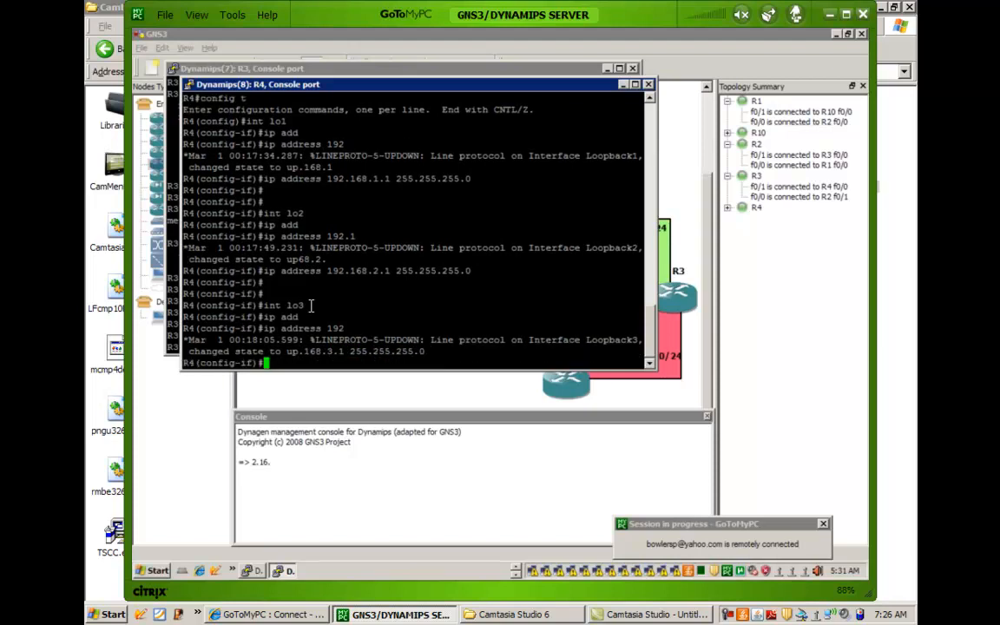
Create interface lo4 on R4 with IP address 192.168.4.1 and mask 255.255.255.0.
text(int lo4)
key(Return)
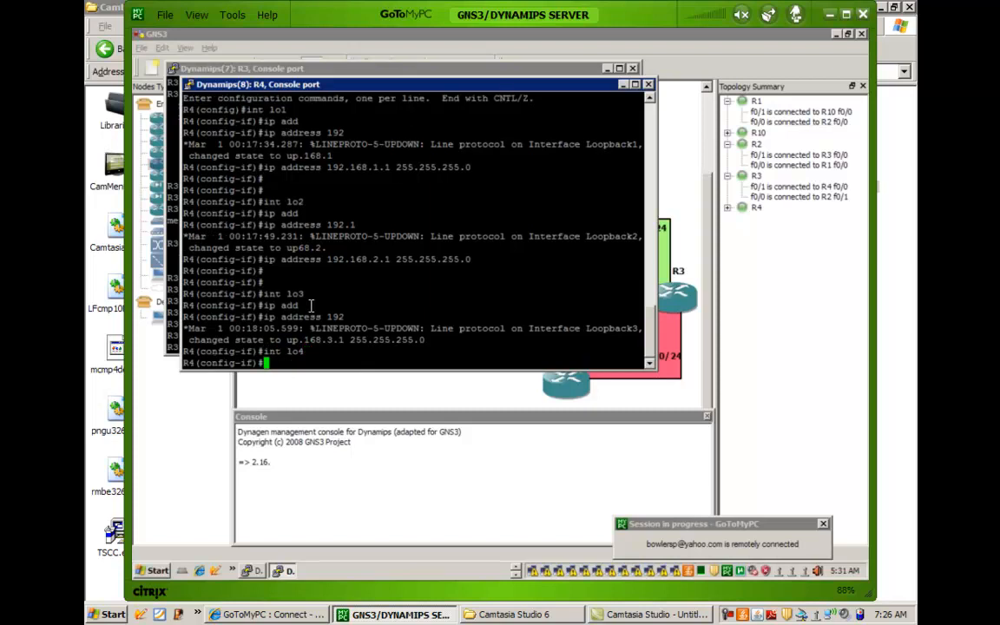
text(ip add)
key(Tab)
text(192.1)
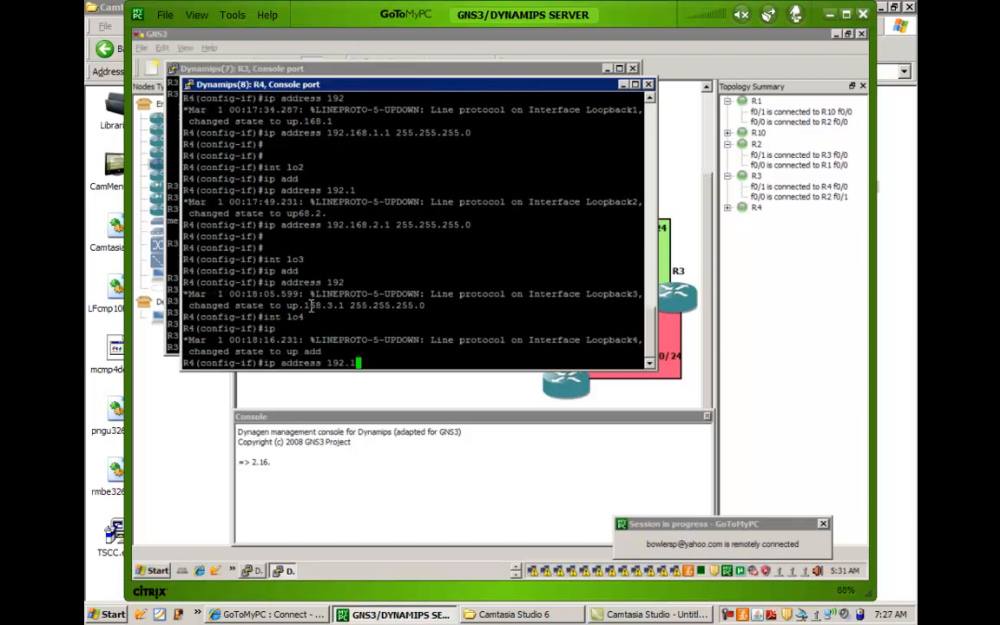
key(Tab)
text(68.4.1 25)
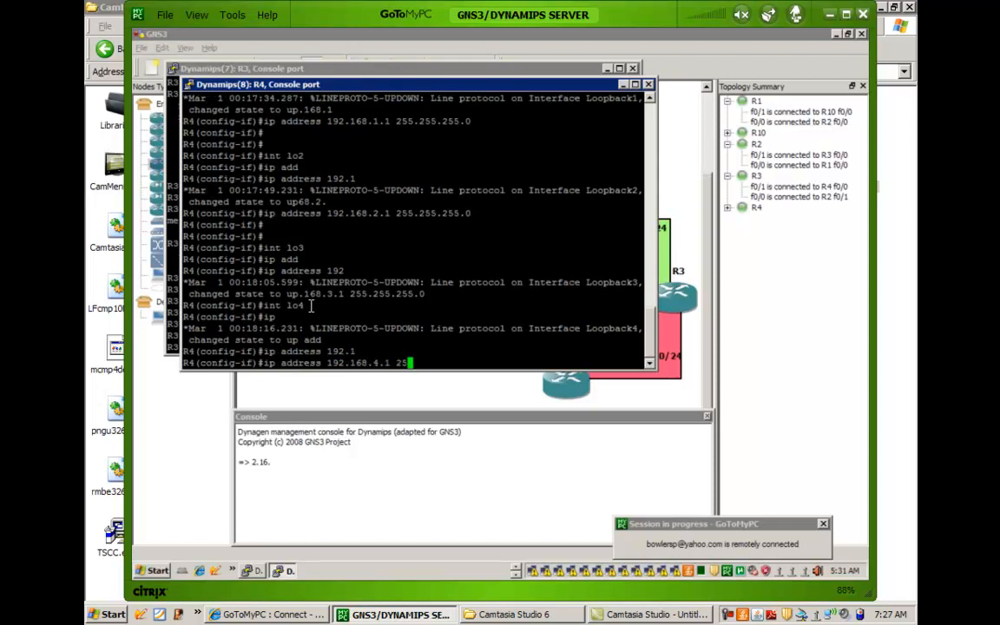
text(5.255.255.0)
key(Return)
End configuration mode on R4 and return to the GNS3 topology window.
key(Return)
key(Return)
key(Return)
key(Return)
key(Return)
text(end)
key(Return)
key(Return)
key(Return)
key(Return)
key(Return)
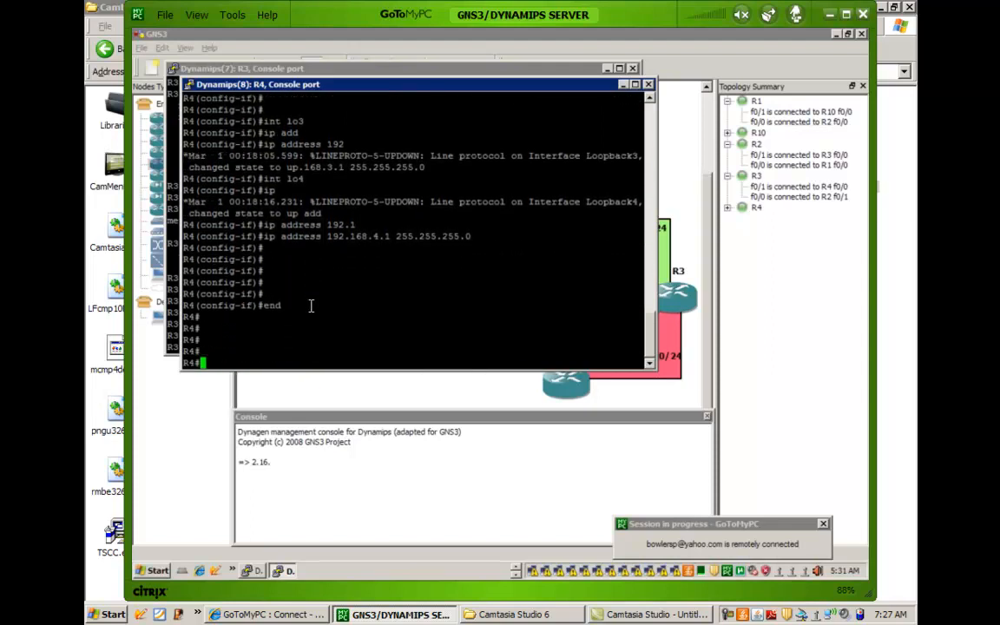
click(305, 401)
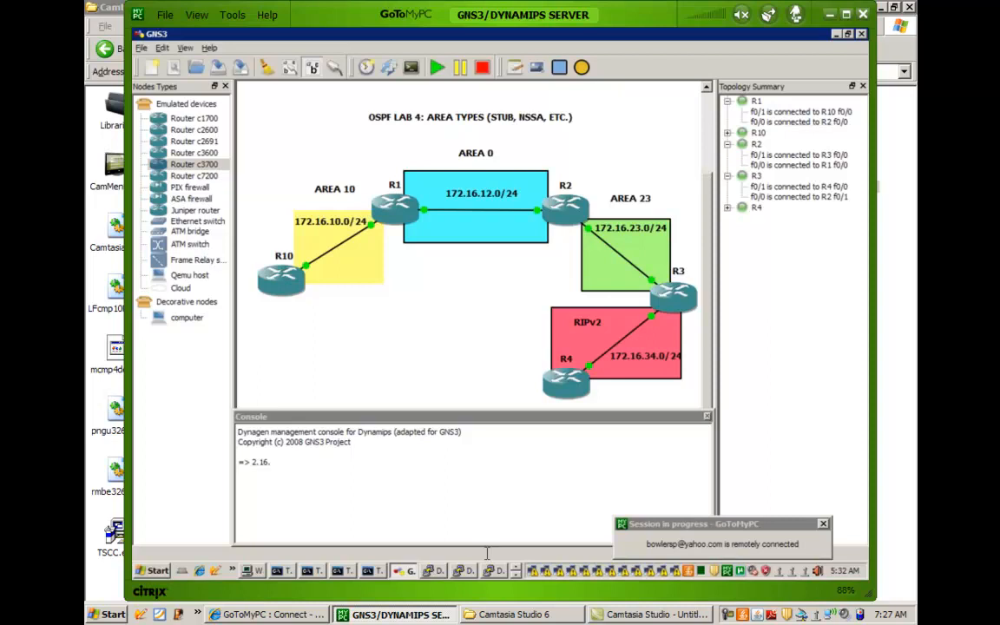
Display the IP routing table on R10, examine the 172.16.34.0 route, and return to the topology.
click(434, 572)
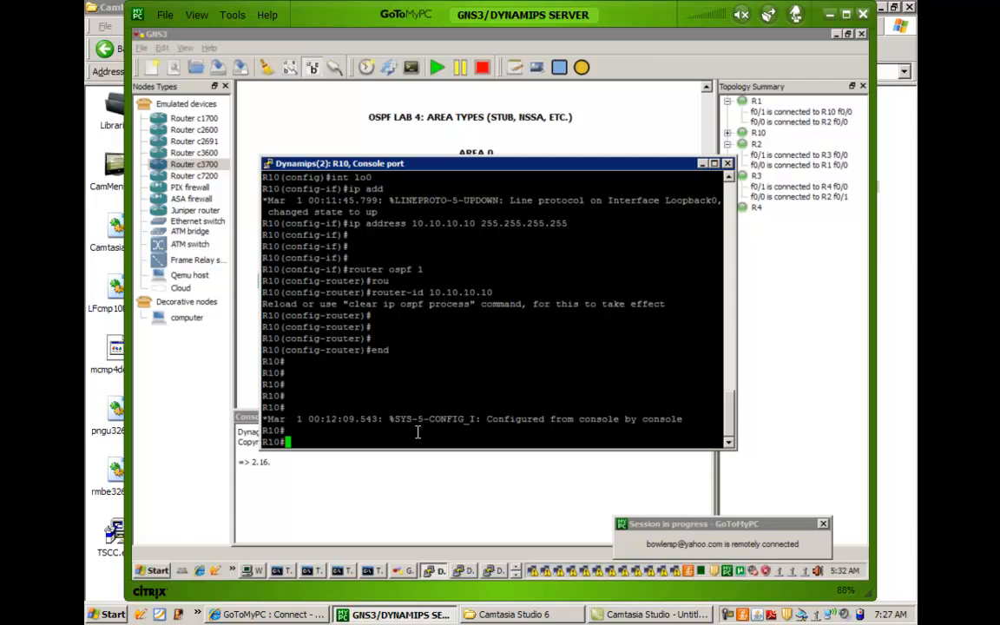
text(show ip route)
key(Return)
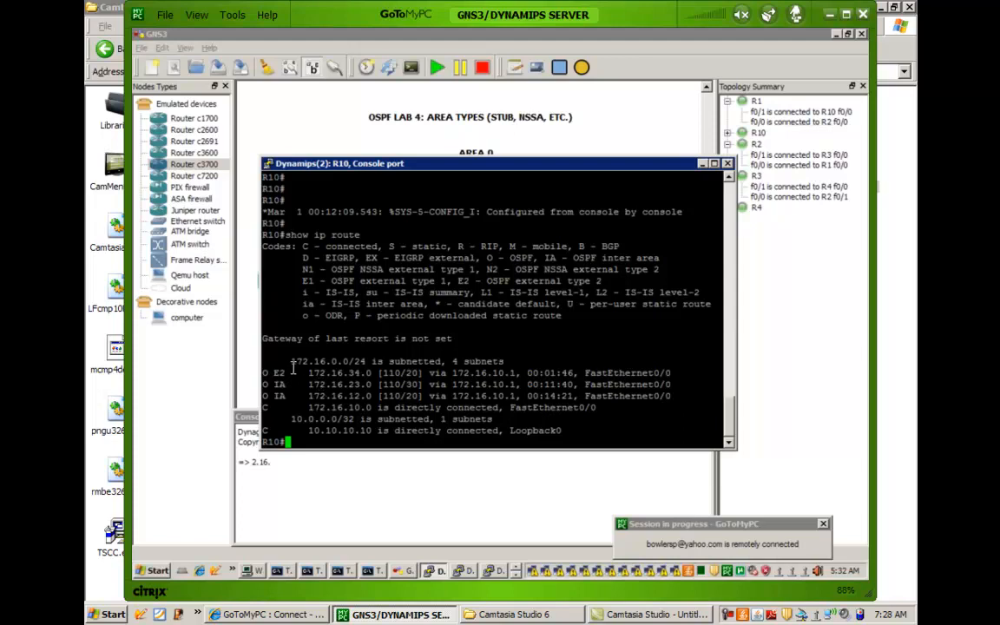
drag(284, 373, 377, 372)
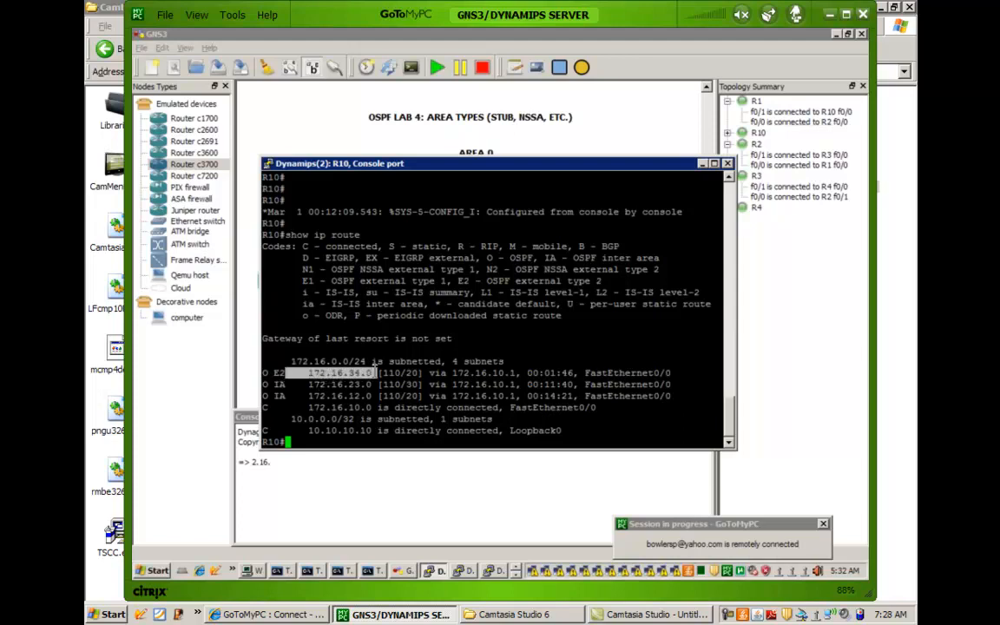
click(362, 353)
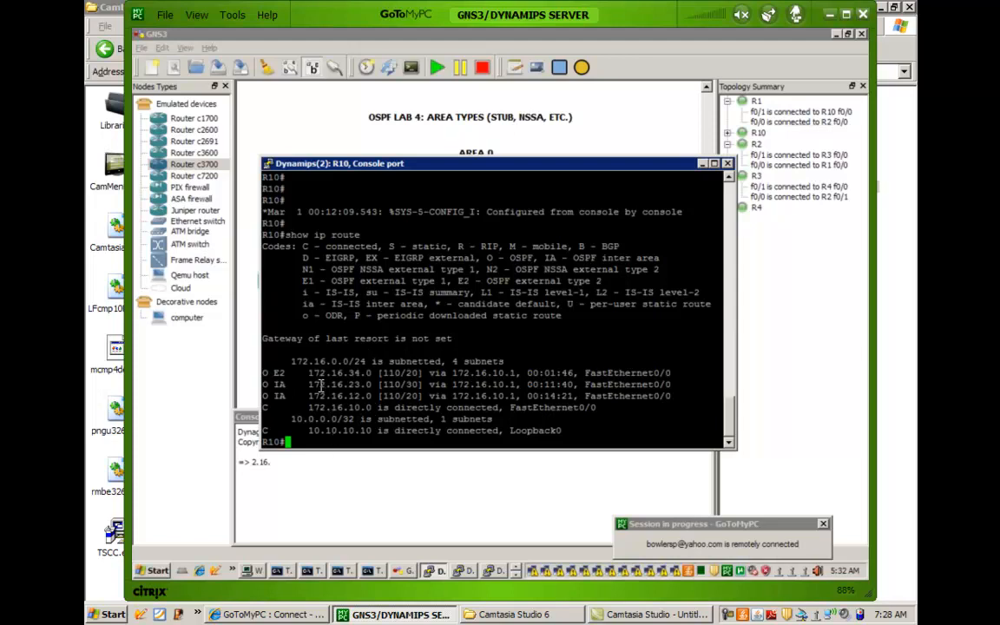
drag(303, 373, 335, 375)
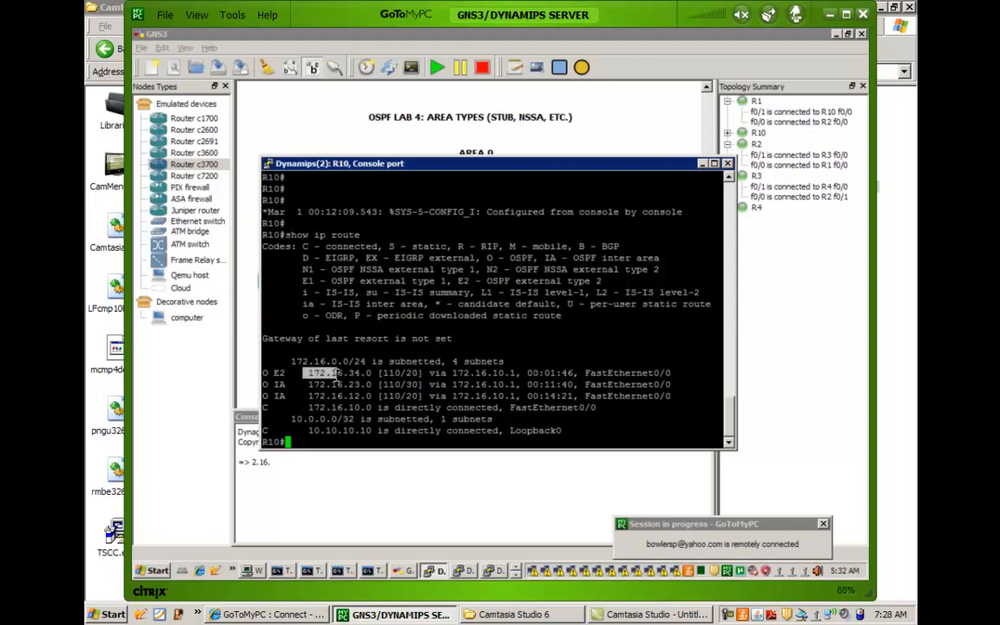
click(292, 378)
drag(305, 373, 434, 371)
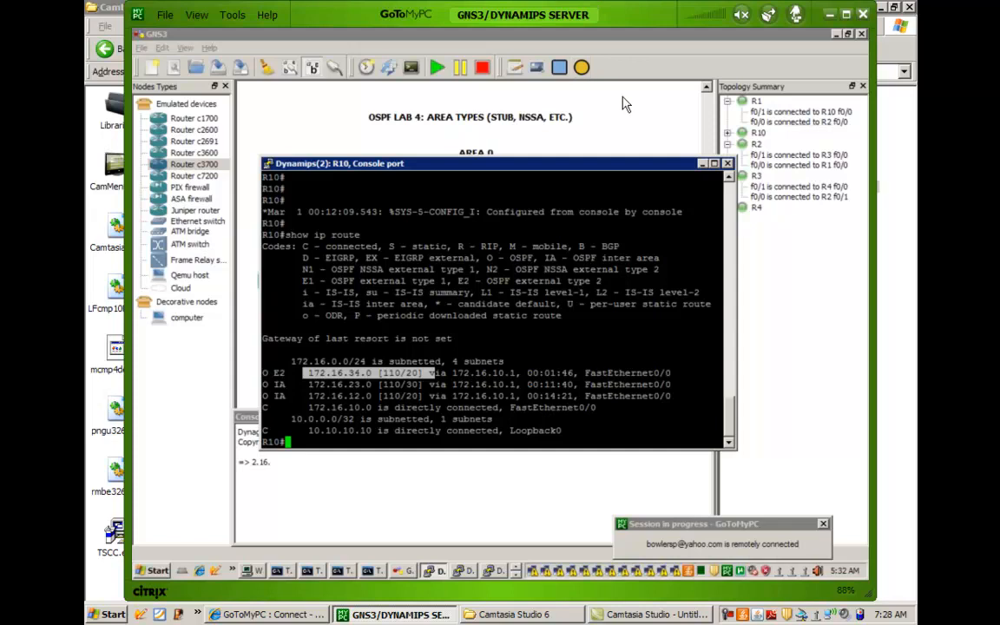
click(650, 128)
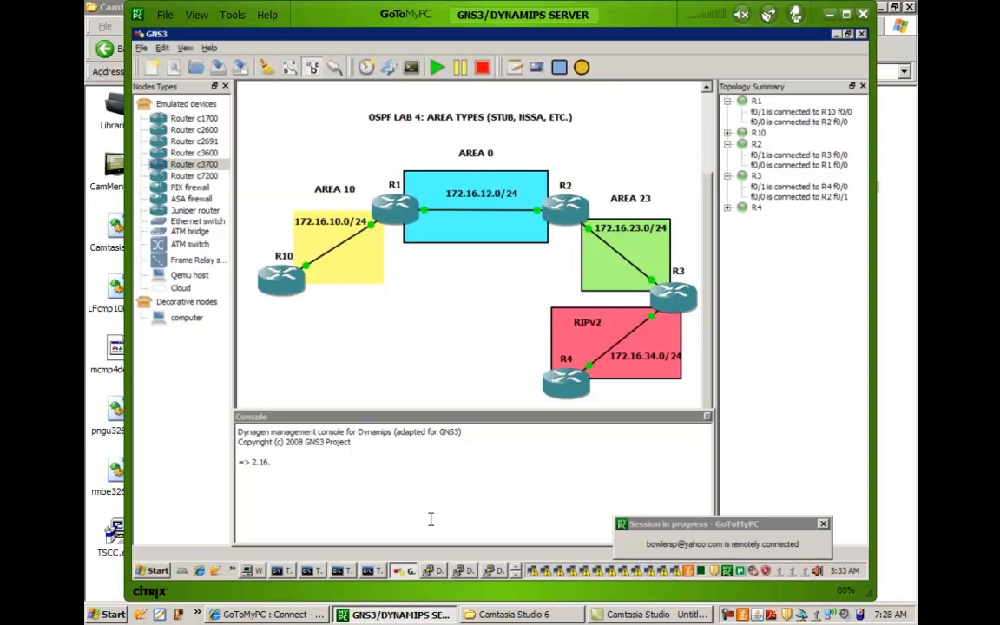
Open the R2 console and activate its command prompt.
click(492, 570)
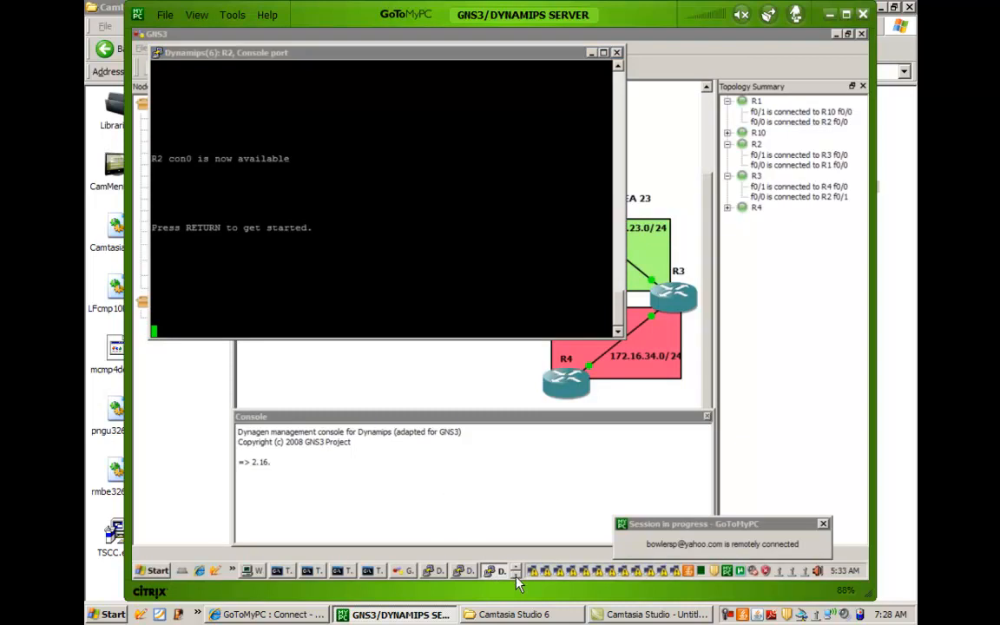
click(262, 243)
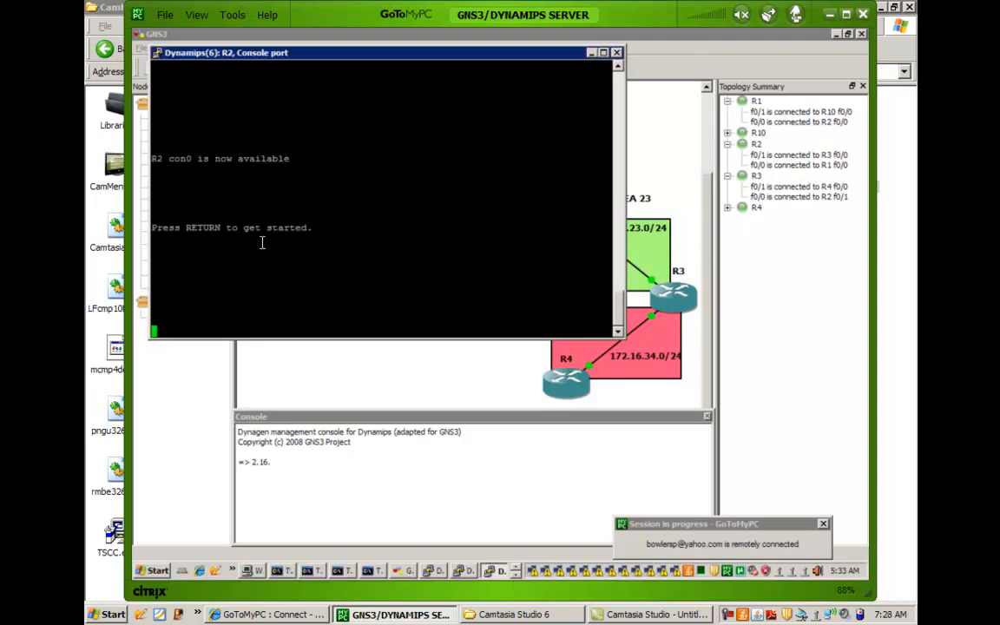
key(Return)
key(Return)
key(Return)
key(Return)
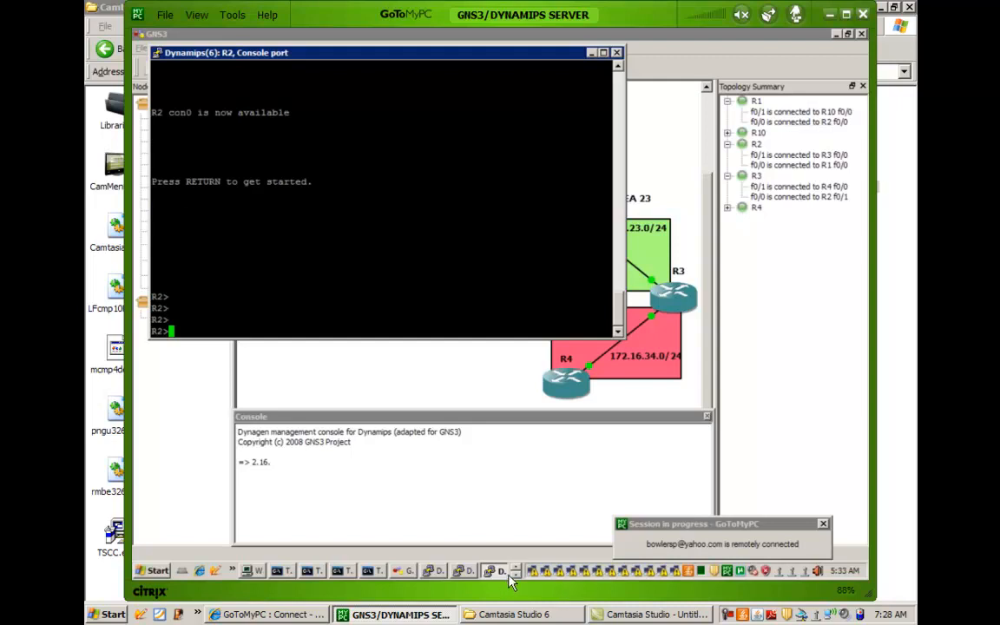
Switch to the R3 console and end its configuration mode.
click(514, 574)
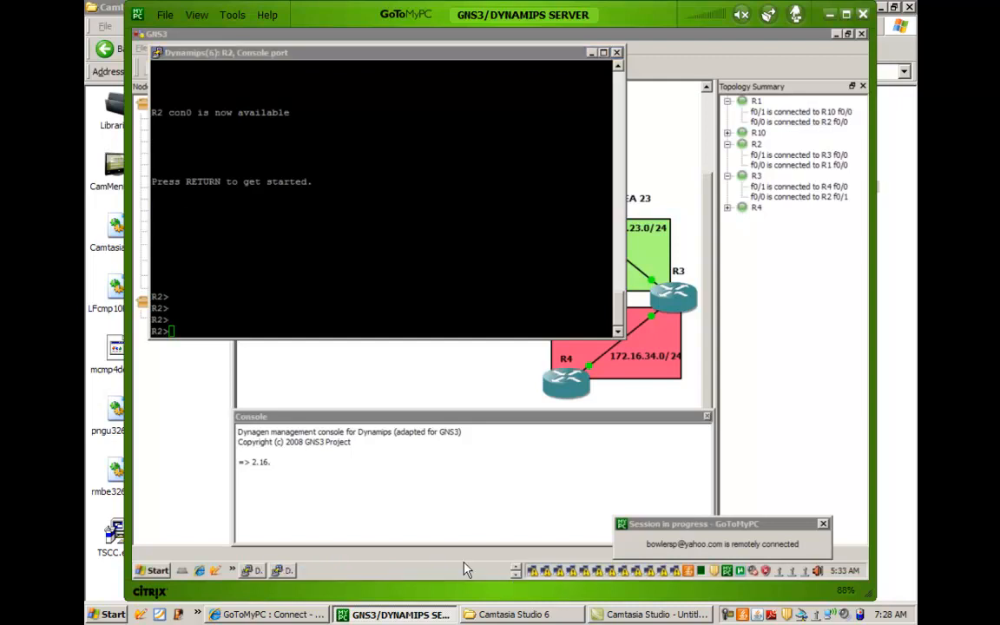
click(255, 573)
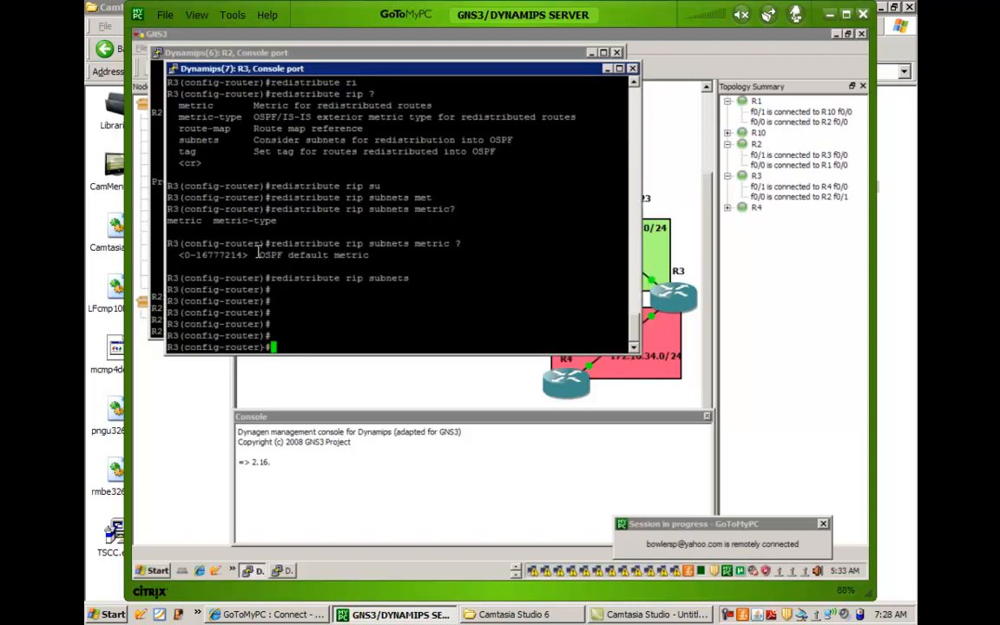
text(end)
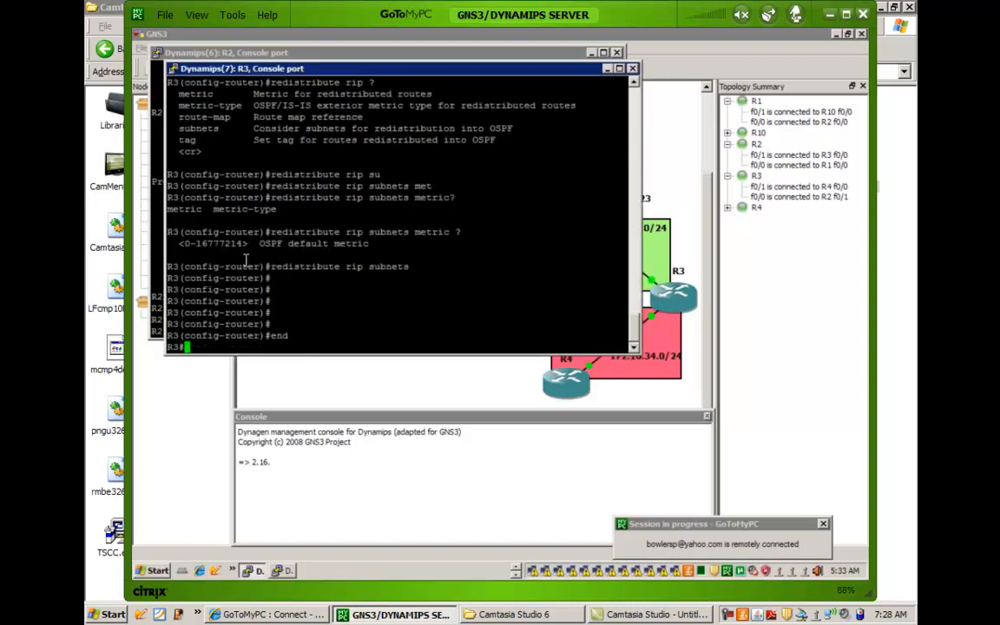
key(Return)
key(Return)
key(Return)
key(Return)
key(Return)
Display the IP routing table on R3 and examine the entry for the 172.16.34.0 network.
text(show)
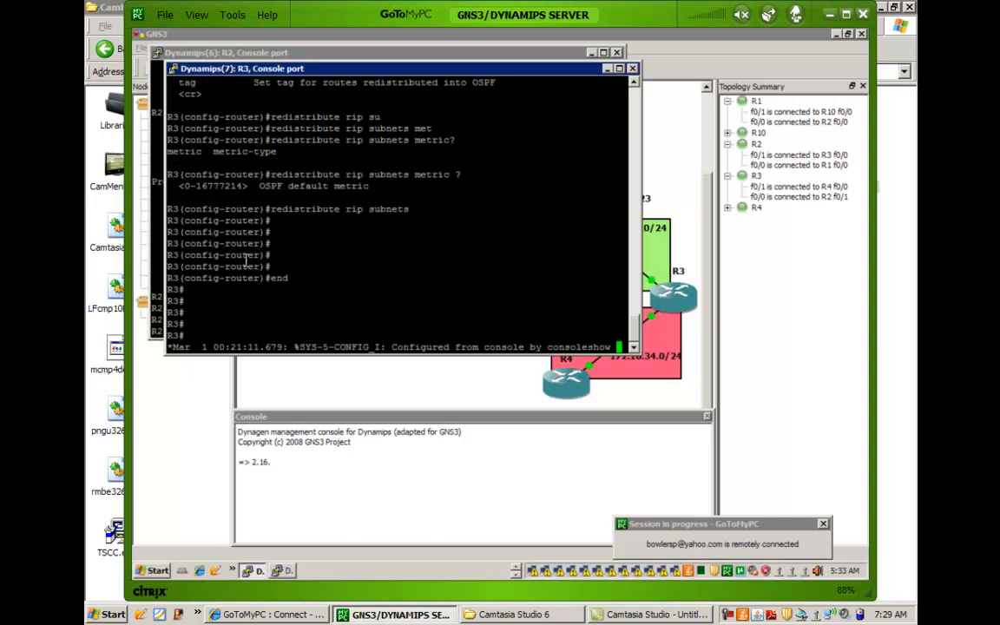
text( ip route)
key(Return)
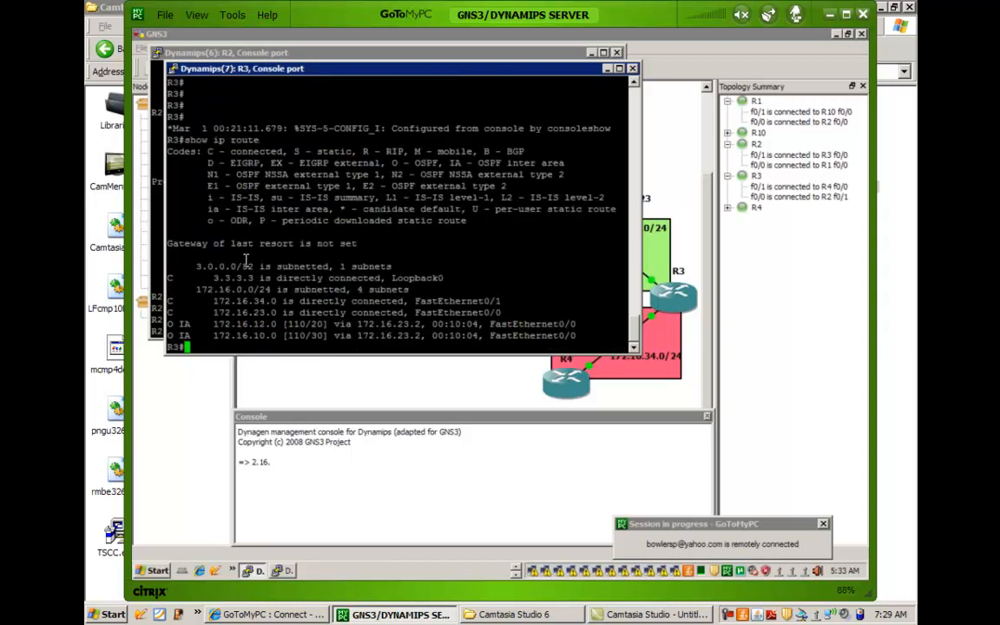
key(Return)
key(Return)
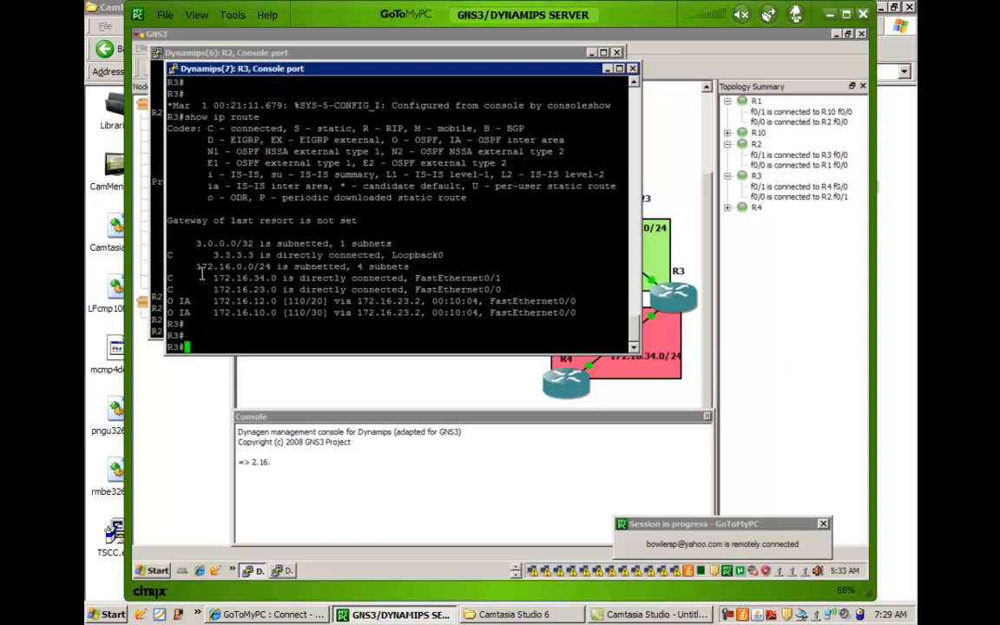
drag(209, 279, 287, 280)
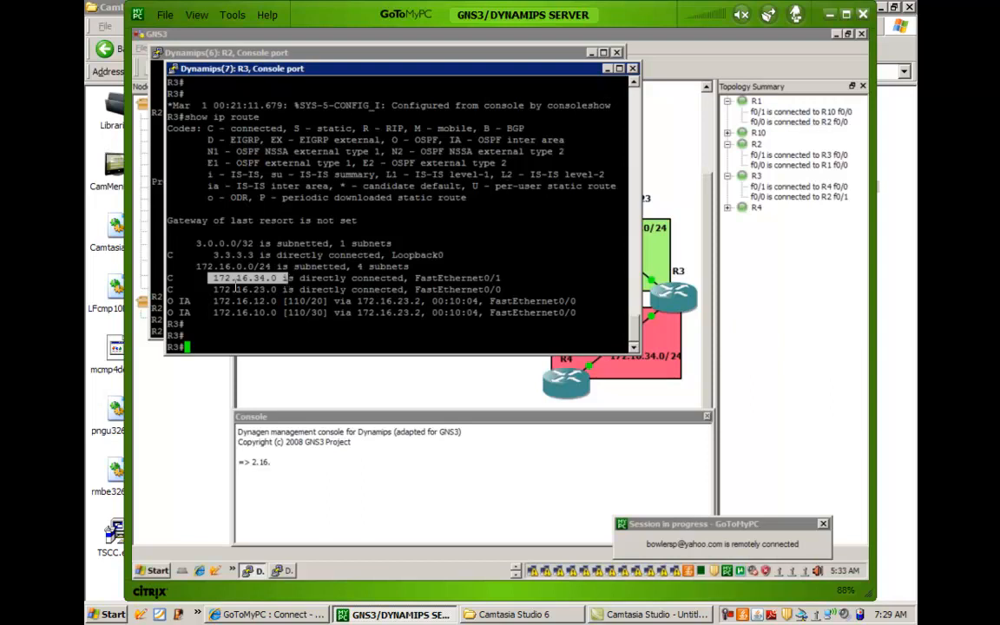
click(236, 285)
drag(207, 278, 278, 287)
click(256, 277)
drag(252, 277, 277, 278)
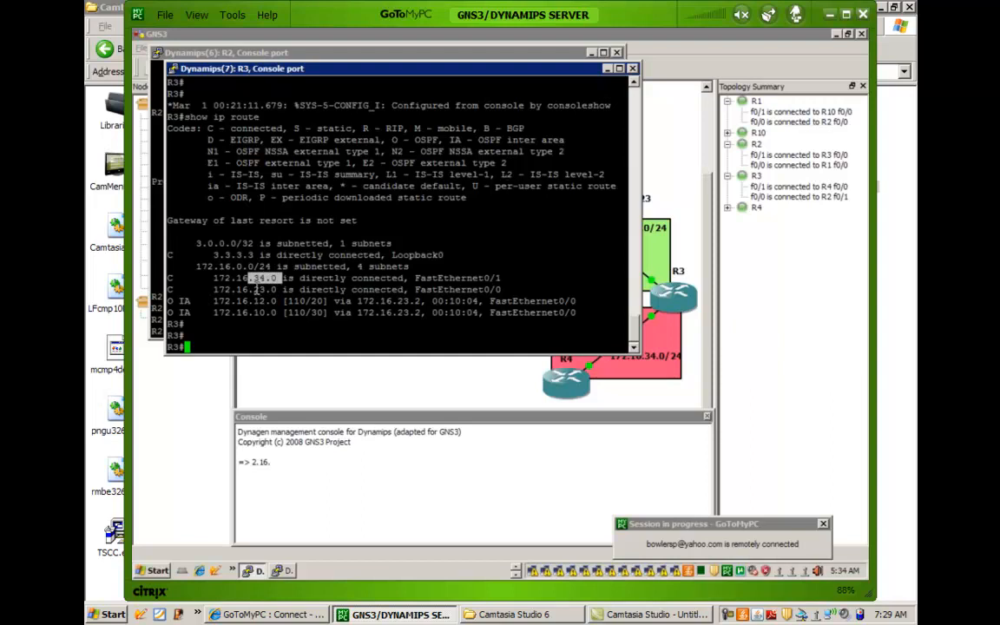
click(257, 289)
drag(207, 279, 528, 271)
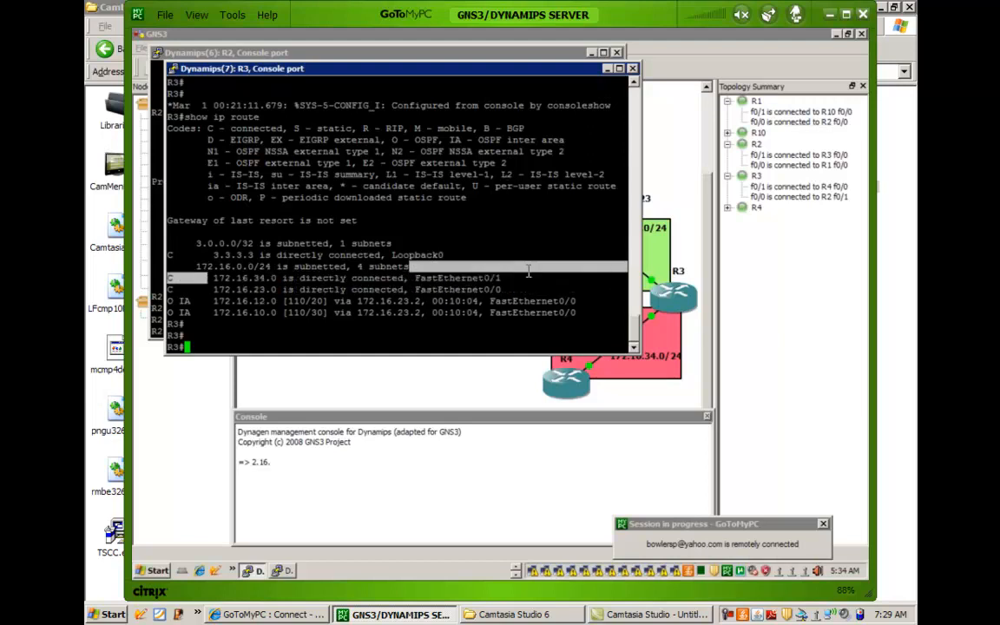
click(286, 302)
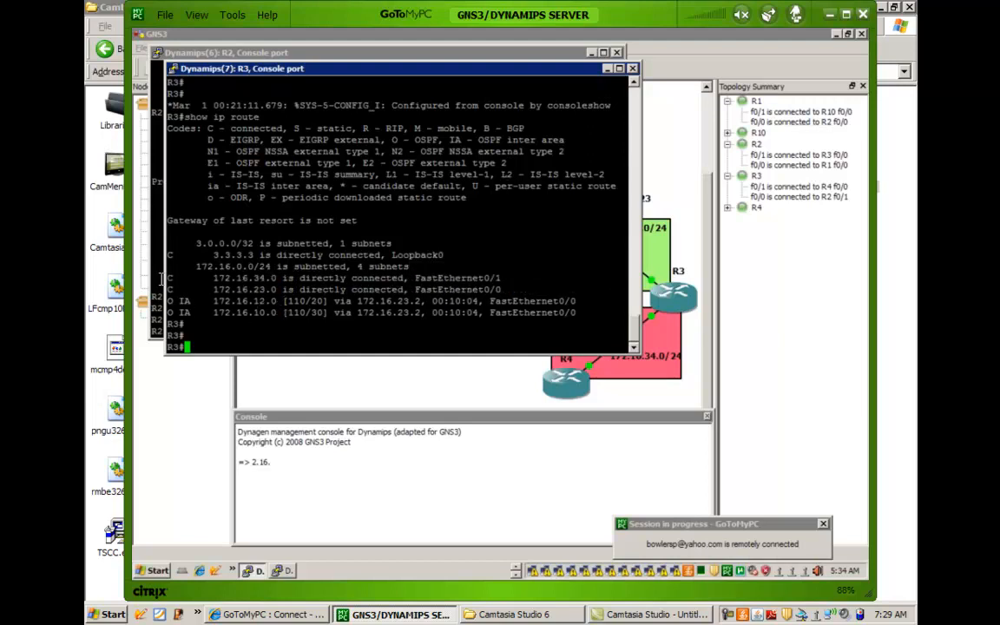
Enter RIP router configuration on R4 and advertise network 192.168.1.0.
click(159, 278)
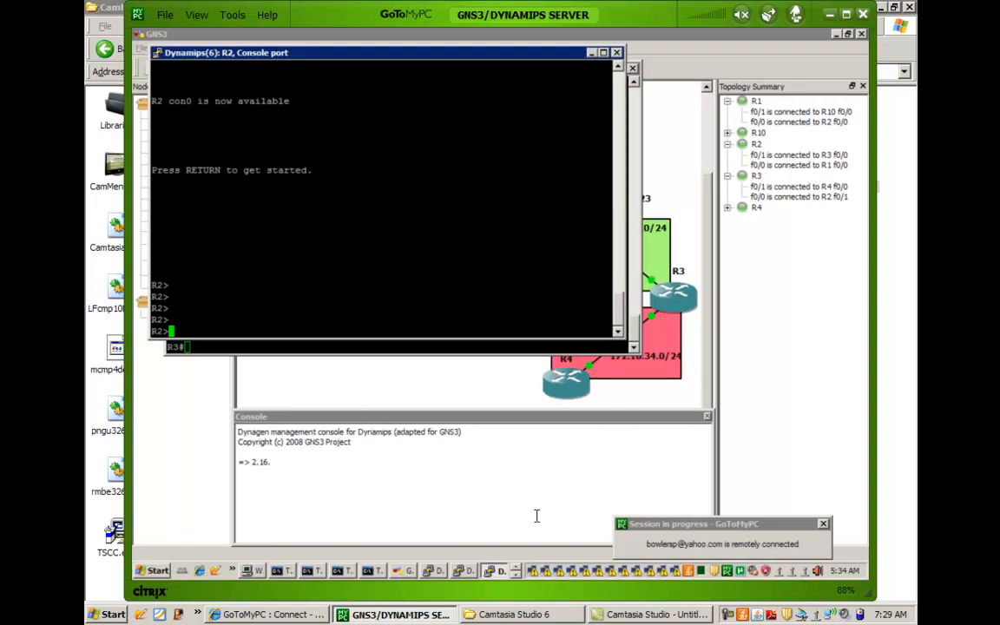
click(515, 576)
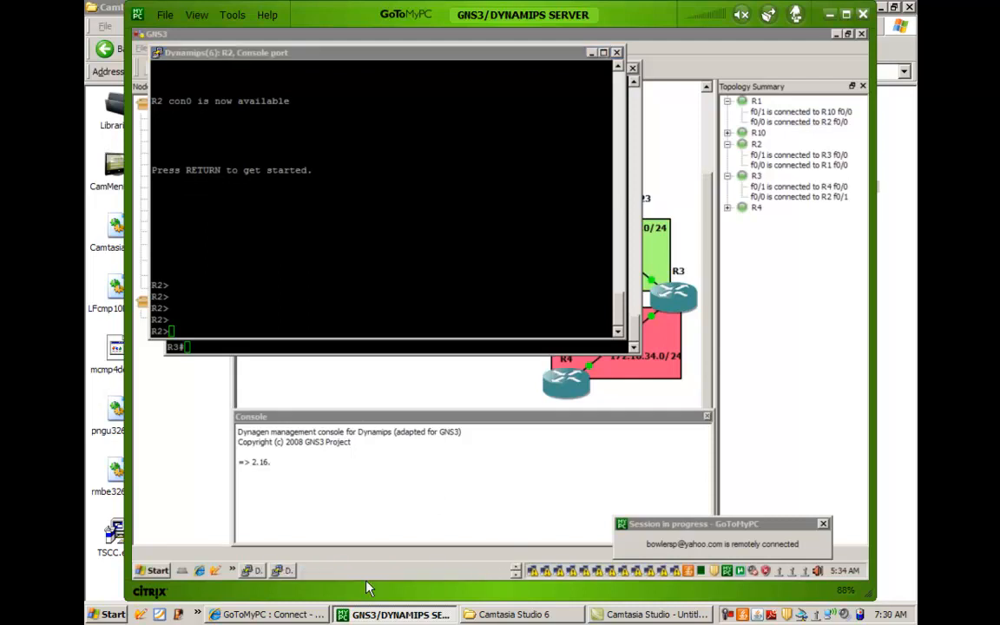
click(289, 573)
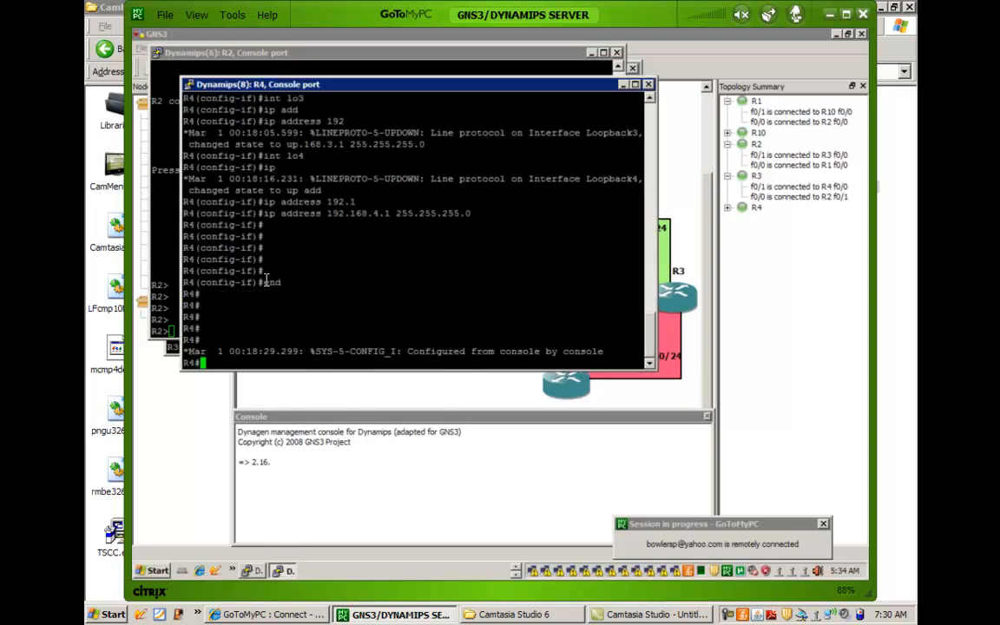
key(Return)
key(Return)
text(config t)
key(Return)
text(router rip)
key(Return)
text(network 192.168.1.0)
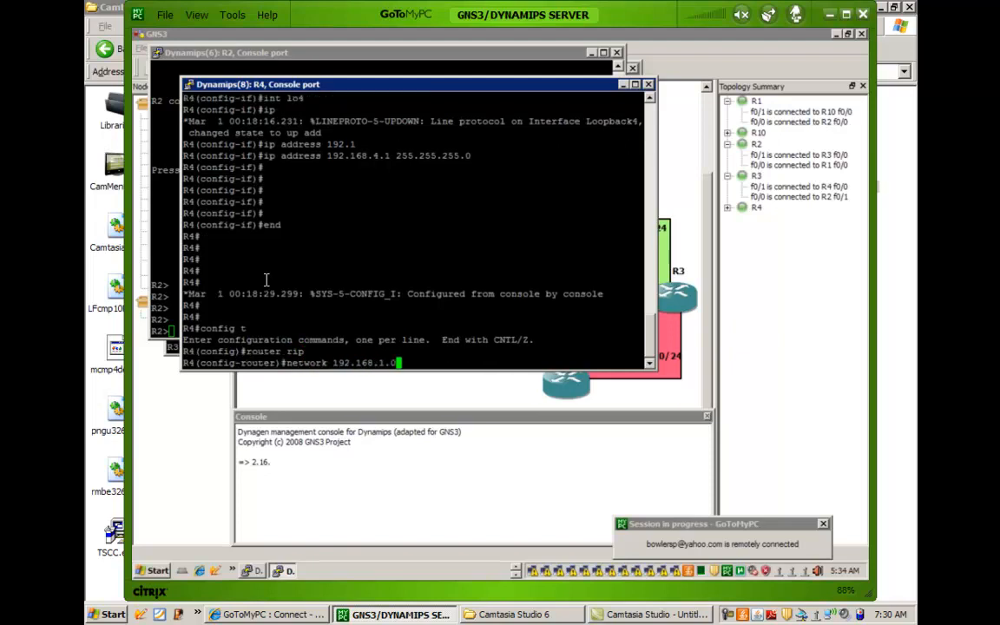
key(Return)
Advertise network 192.168.2.0 in the RIP process on R4.
key(Up)
key(Left)
key(Left)
text(2)
key(Left)
key(BackSpace)
key(Return)
Advertise network 192.168.3.0 in the RIP process on R4.
key(Up)
key(BackSpace)
Advertise network 192.168.4.0 in the RIP process on R4 and end configuration mode.
key(BackSpace)
key(BackSpace)
text(3.0)
key(Return)
key(Up)
key(Left)
key(Left)
key(BackSpace)
text(4)
key(Return)
text(end)
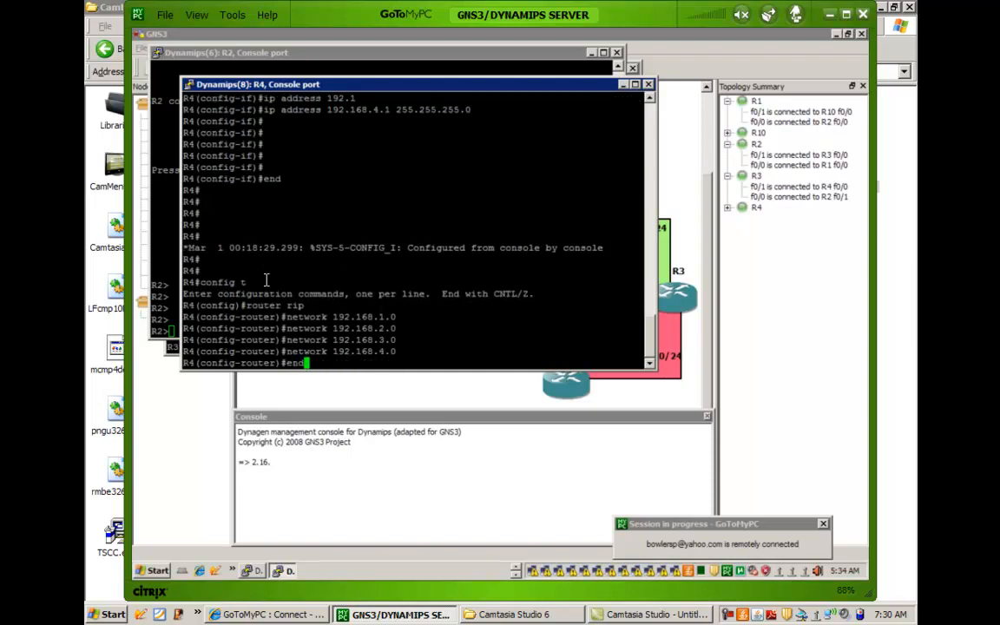
key(Return)
key(Return)
key(Return)
key(Return)
key(Return)
key(Return)
key(Return)
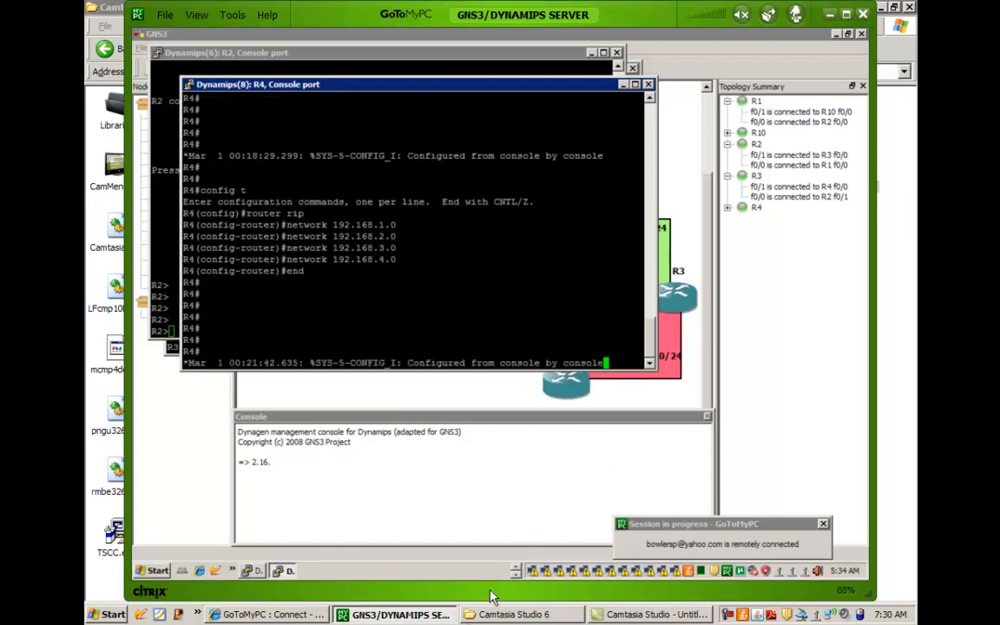
Switch to the R10 console and repeatedly display its IP routing table to check for the 192.168.x.0 routes.
click(515, 573)
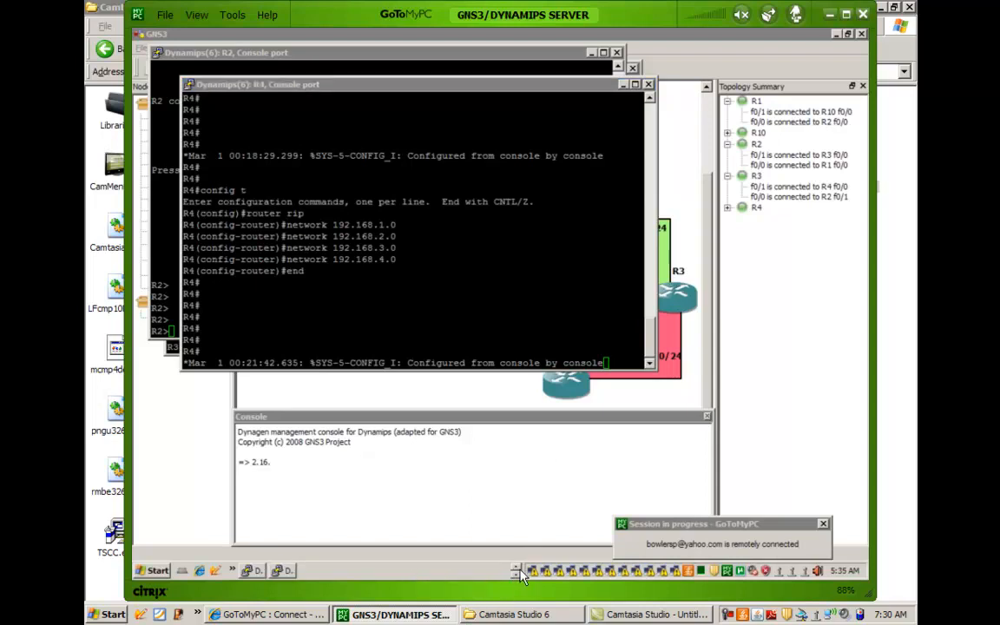
click(519, 575)
click(444, 573)
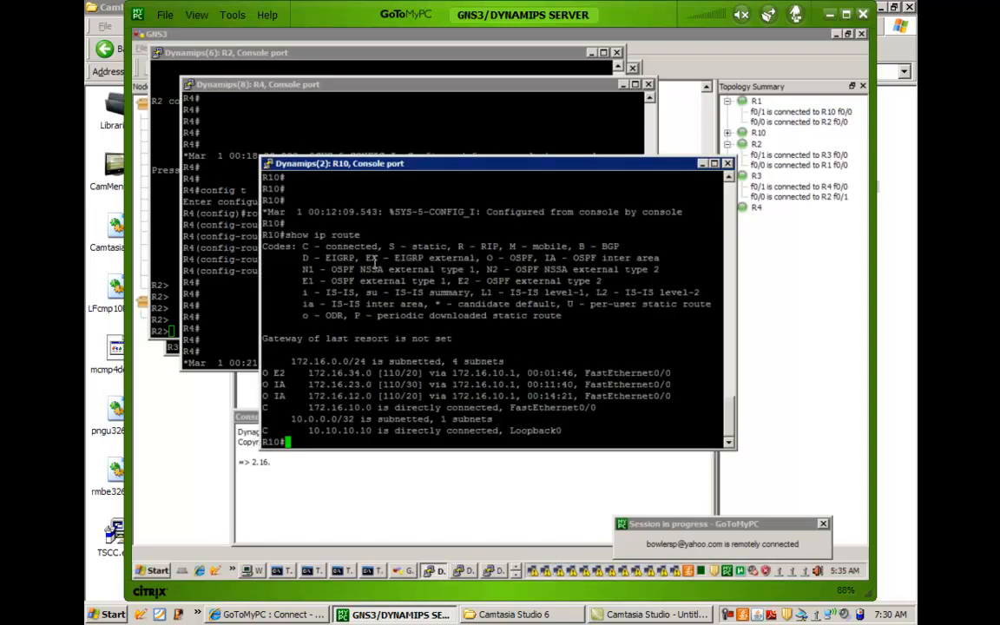
key(Up)
key(Return)
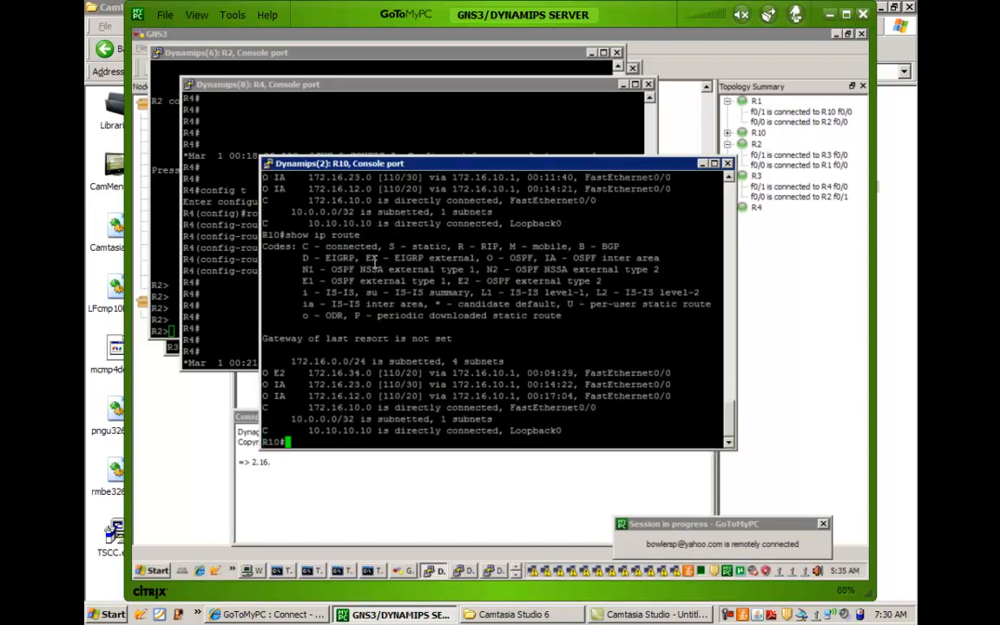
key(Up)
key(Return)
key(Up)
key(Return)
key(Up)
key(Return)
key(Up)
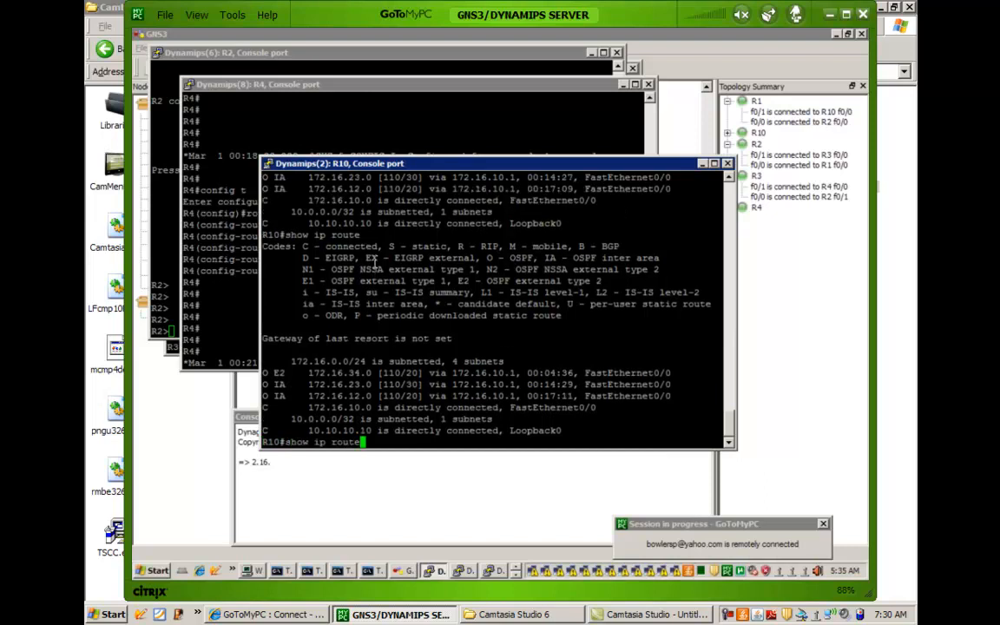
key(Return)
key(Up)
key(Return)
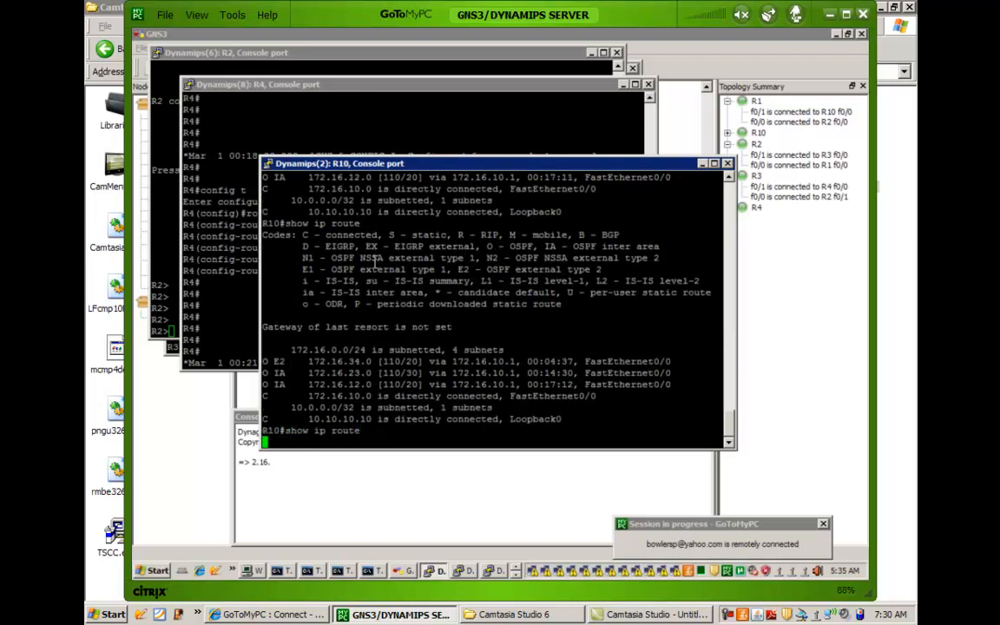
key(Up)
key(Return)
key(Up)
key(Return)
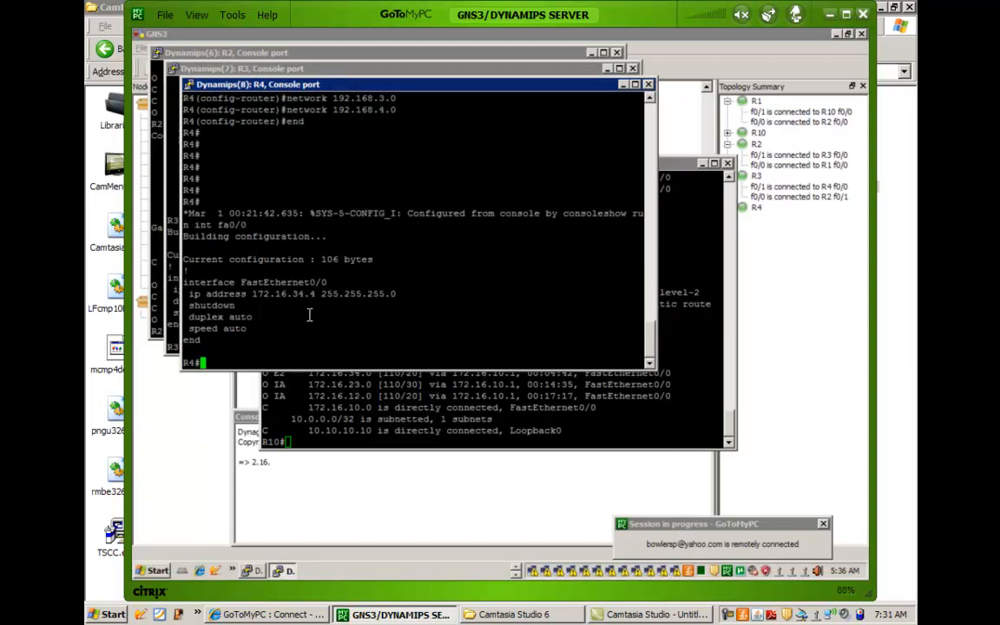
Enable interface fa0/0 on R4 with no shutdown and end configuration mode.
drag(225, 293, 281, 321)
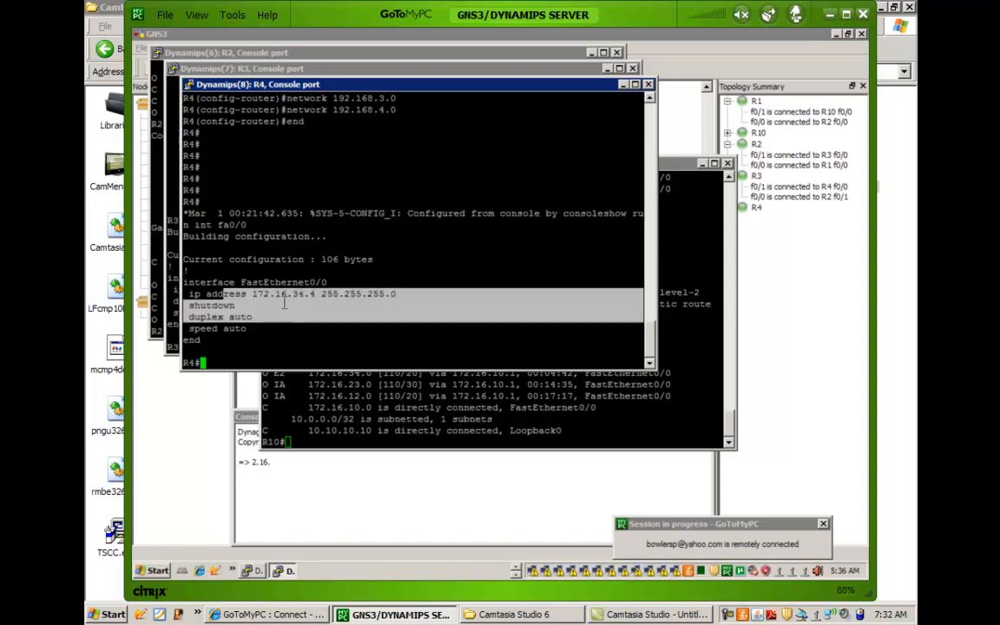
text(config t)
key(Return)
text(int fa0/0)
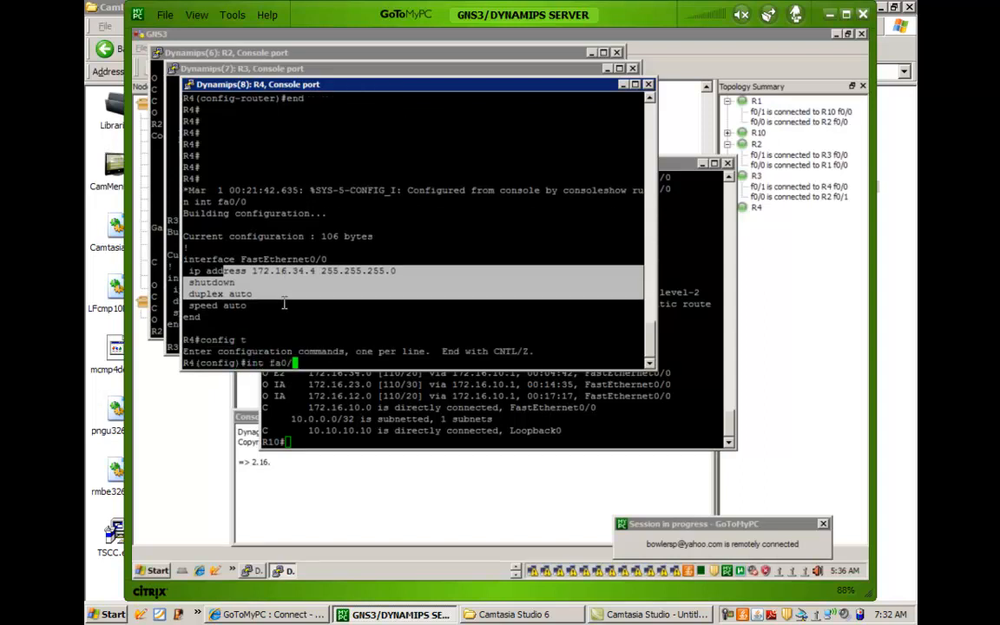
key(Return)
text(no shut)
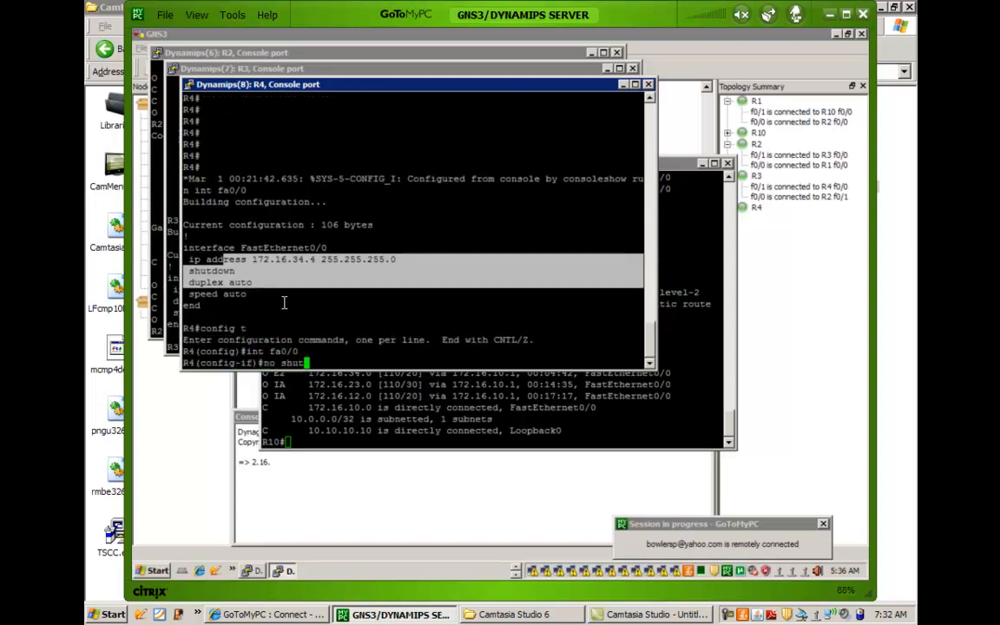
key(Tab)
key(Return)
key(Return)
key(Return)
text(end)
key(Return)
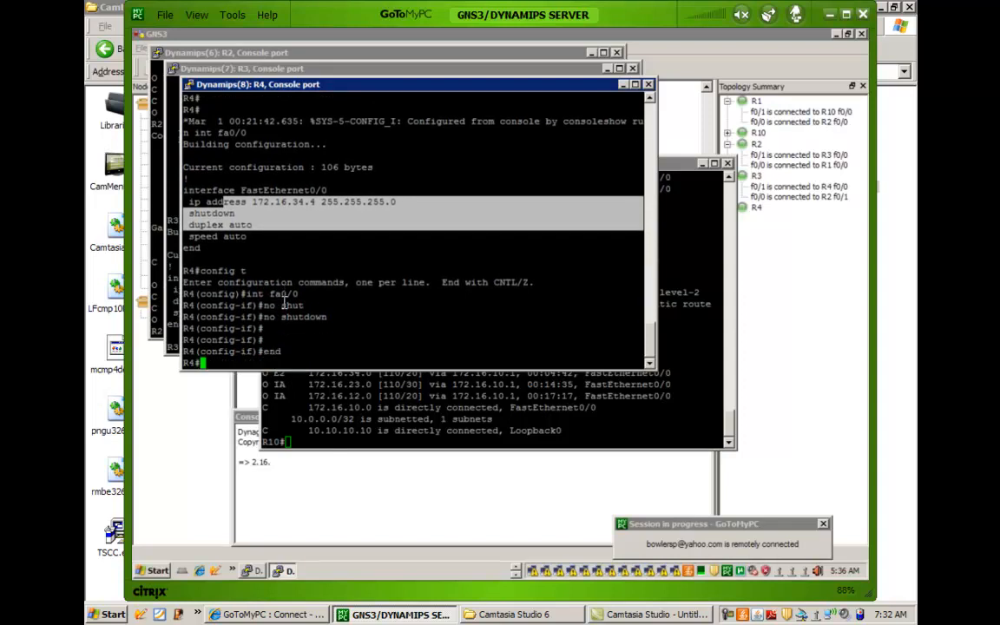
key(Return)
key(Return)
key(Return)
key(Return)
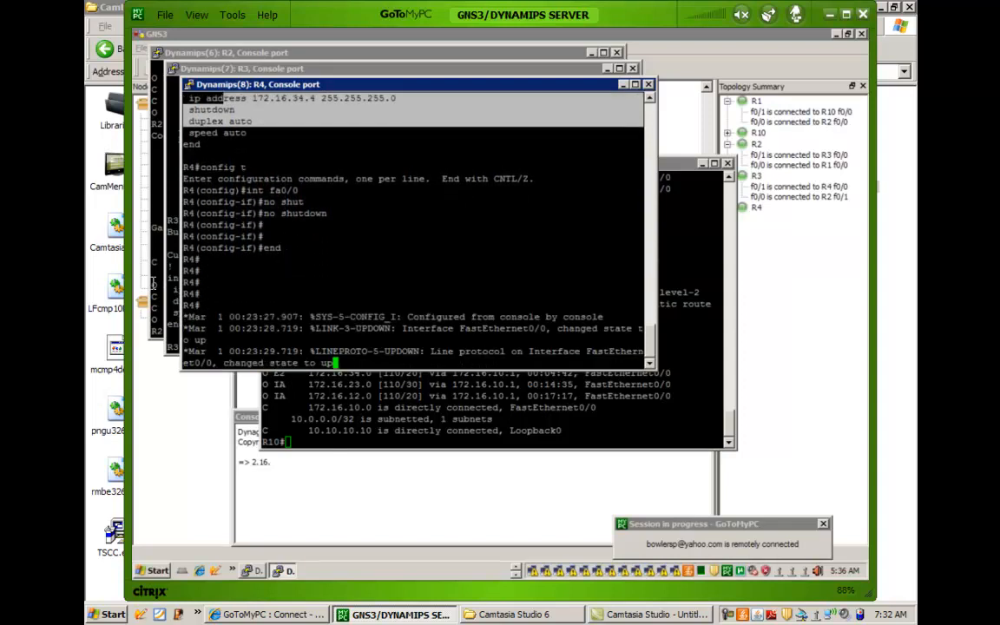
Switch to the R3 console, display its IP protocols and examine the routing information sources of the RIP process.
click(170, 256)
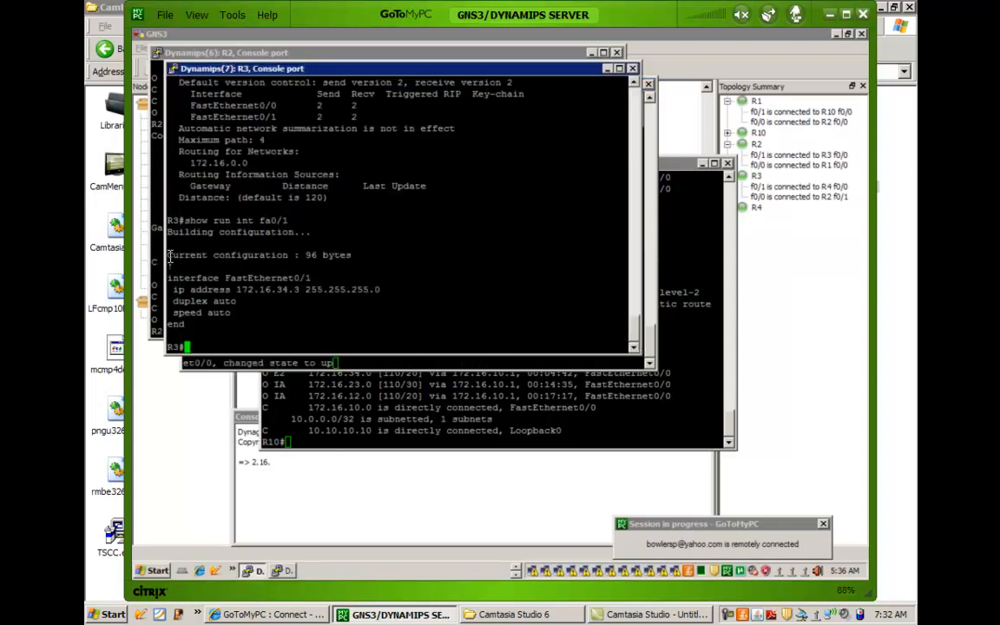
text(show ip pro)
key(Tab)
key(Return)
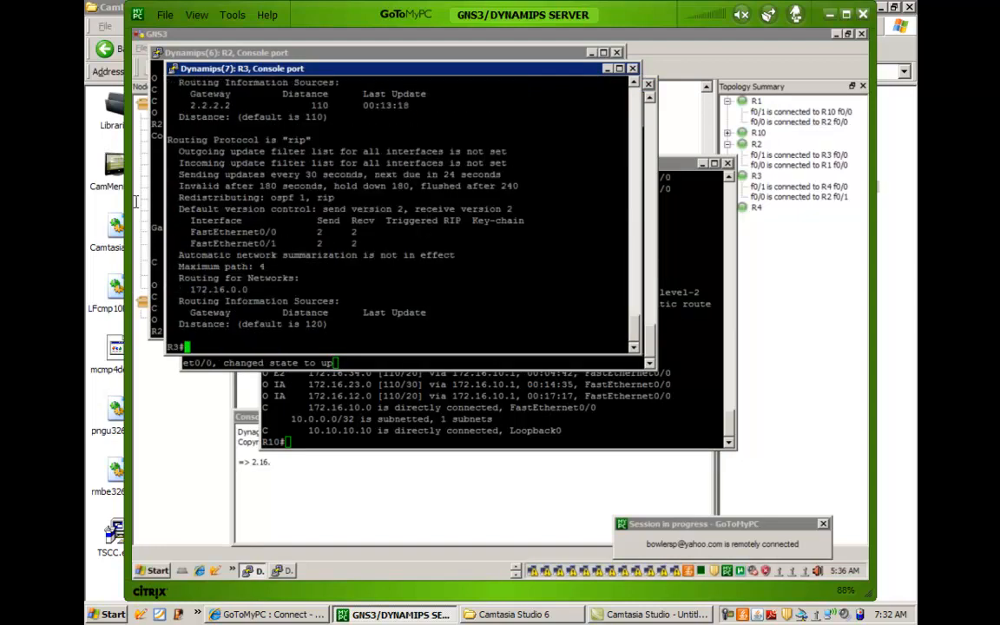
drag(201, 139, 310, 313)
click(327, 270)
drag(209, 302, 299, 306)
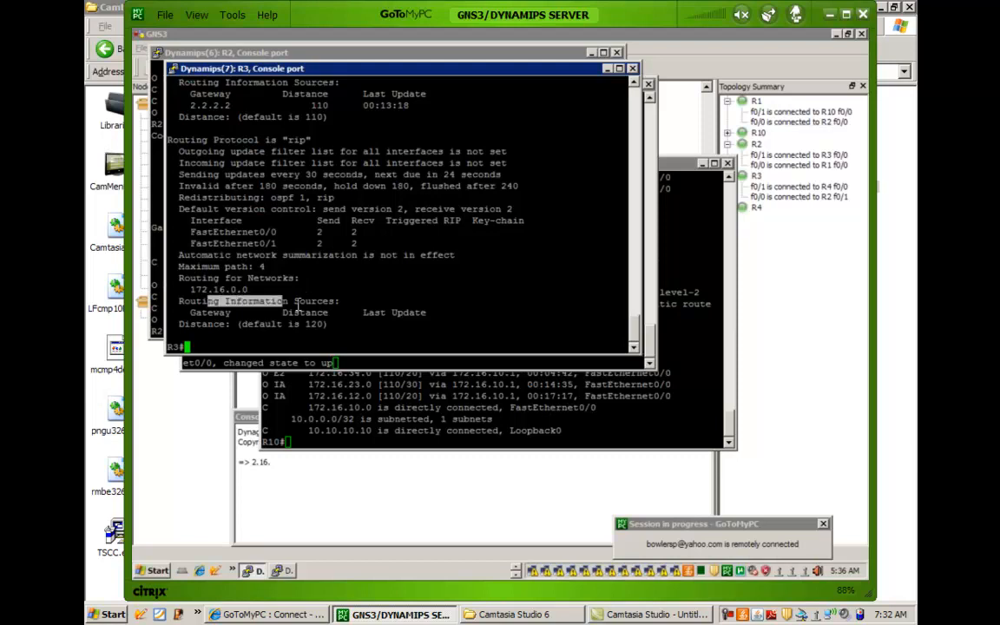
drag(223, 313, 321, 303)
Repeatedly redisplay the IP protocols on R3 to check for a RIP gateway among the routing information sources.
key(Up)
key(Return)
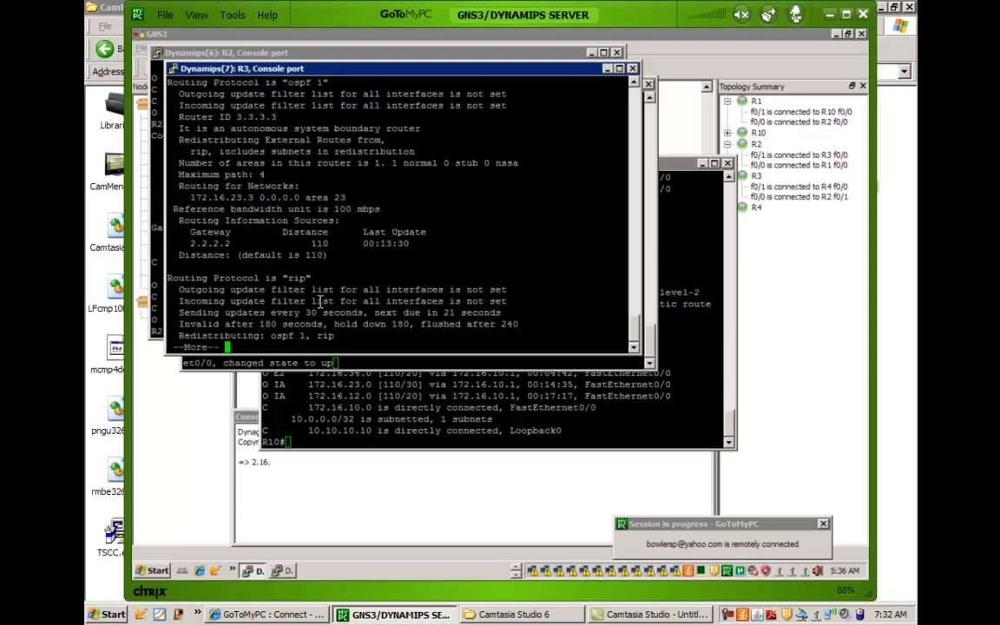
key(space)
key(Up)
key(Return)
key(space)
key(Up)
key(Return)
key(space)
key(Up)
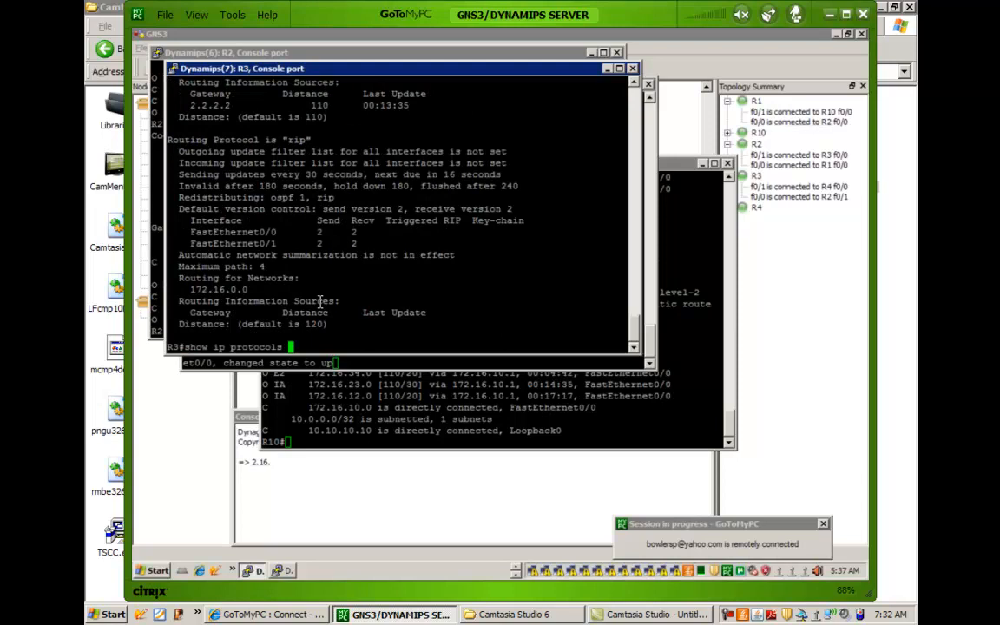
key(Return)
key(space)
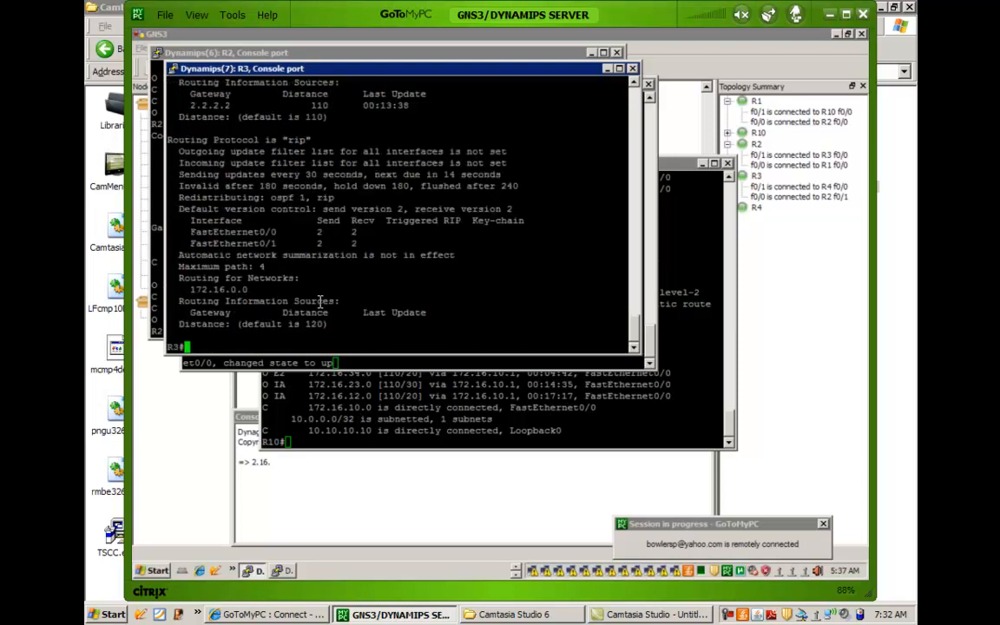
Display R3's IP routing table and check the RIP routes for the 192.168.x.0 networks.
text(show ip route)
key(Return)
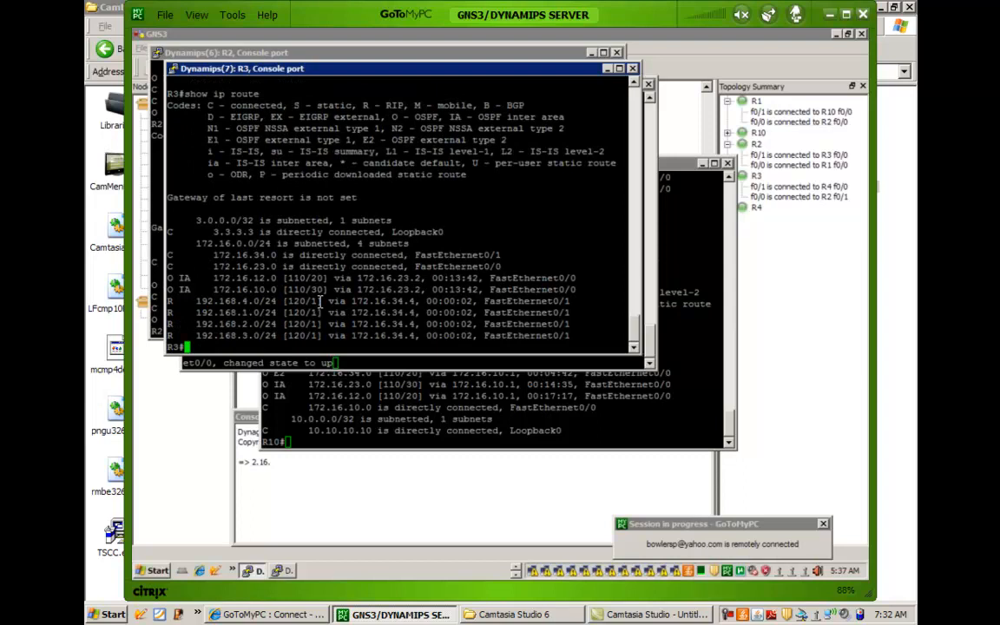
drag(170, 301, 315, 312)
Display R3's IP protocols once more and check the gateway entry under RIP's routing information sources.
text(show ip protocols)
key(Return)
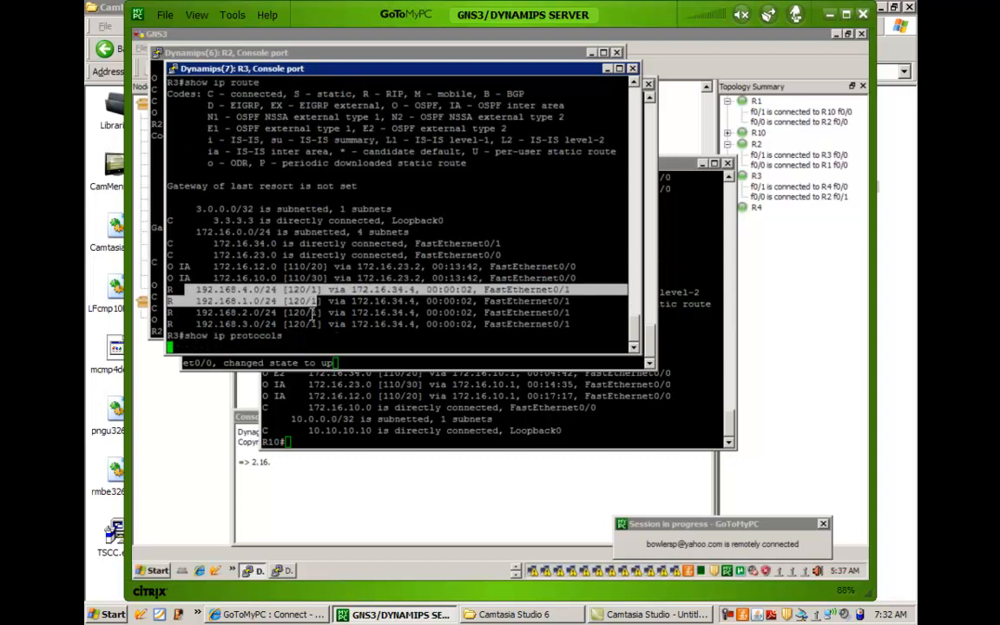
key(space)
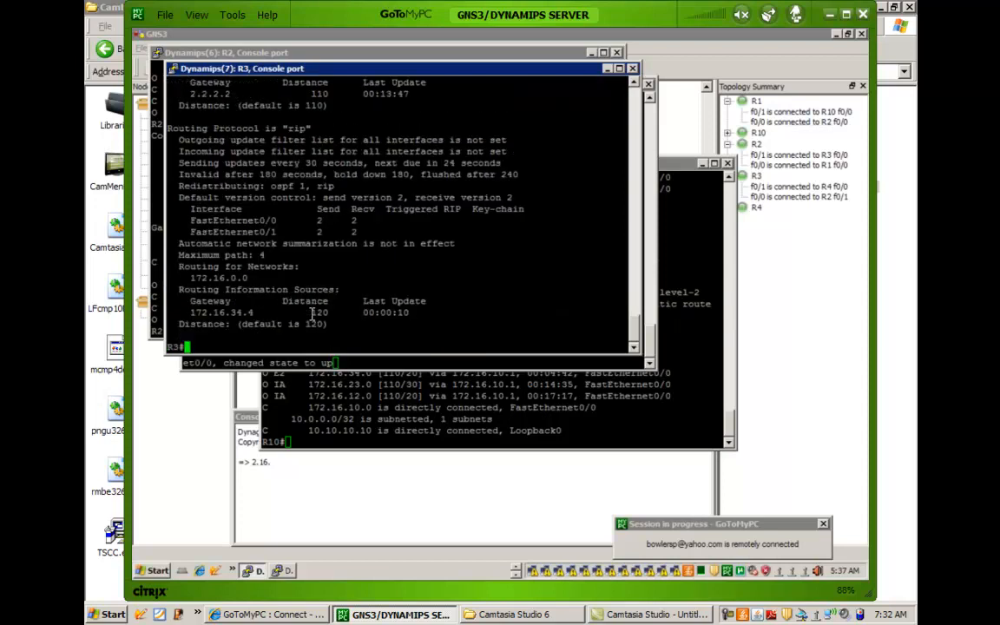
drag(194, 313, 351, 314)
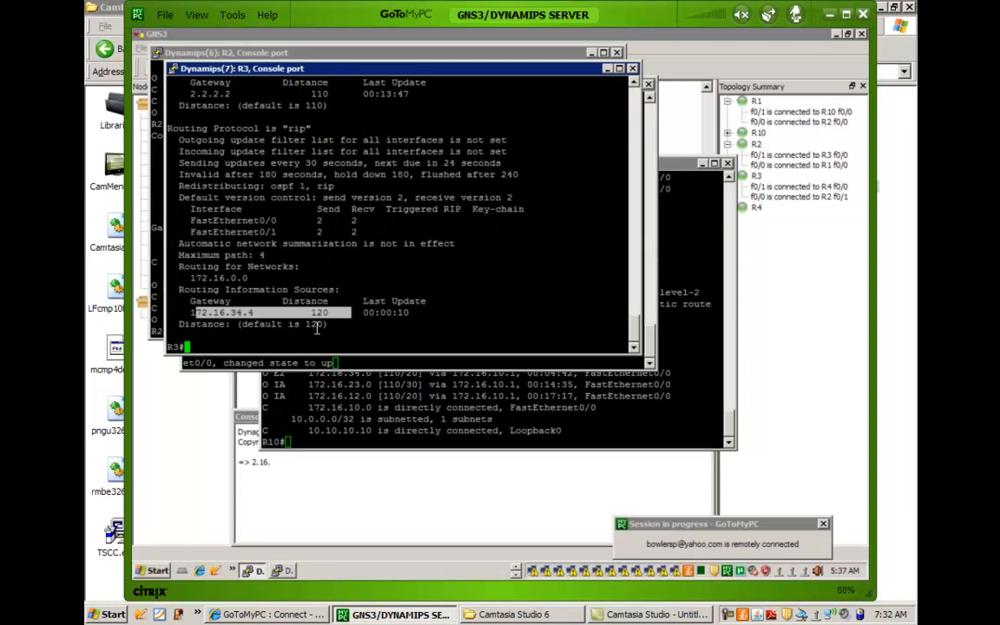
Display the IP routing table on R3 and on R10 to compare their 192.168.x.0 routes.
text(show ip route)
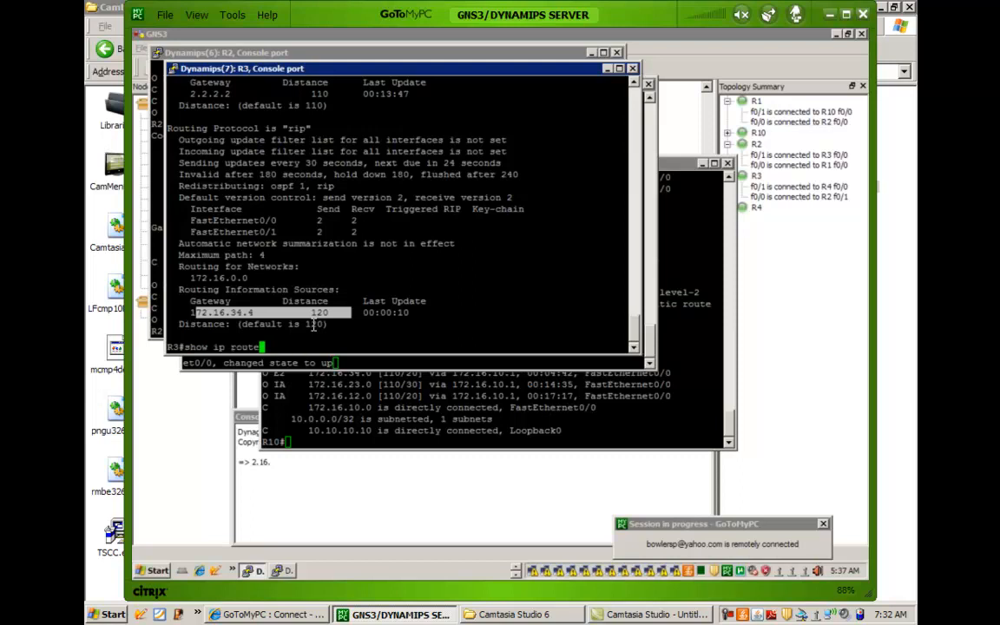
key(Return)
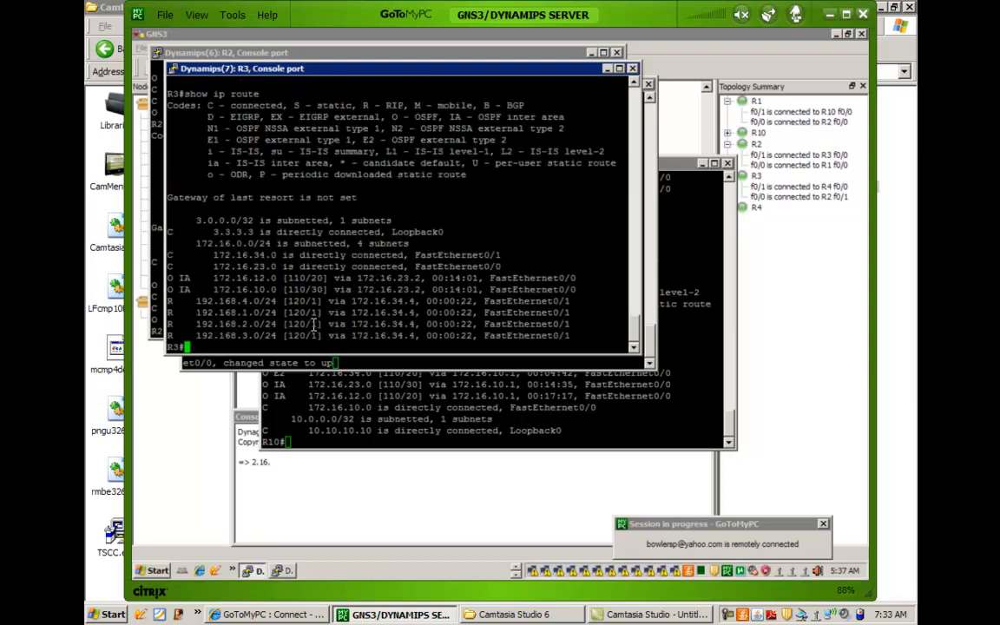
click(347, 419)
key(Up)
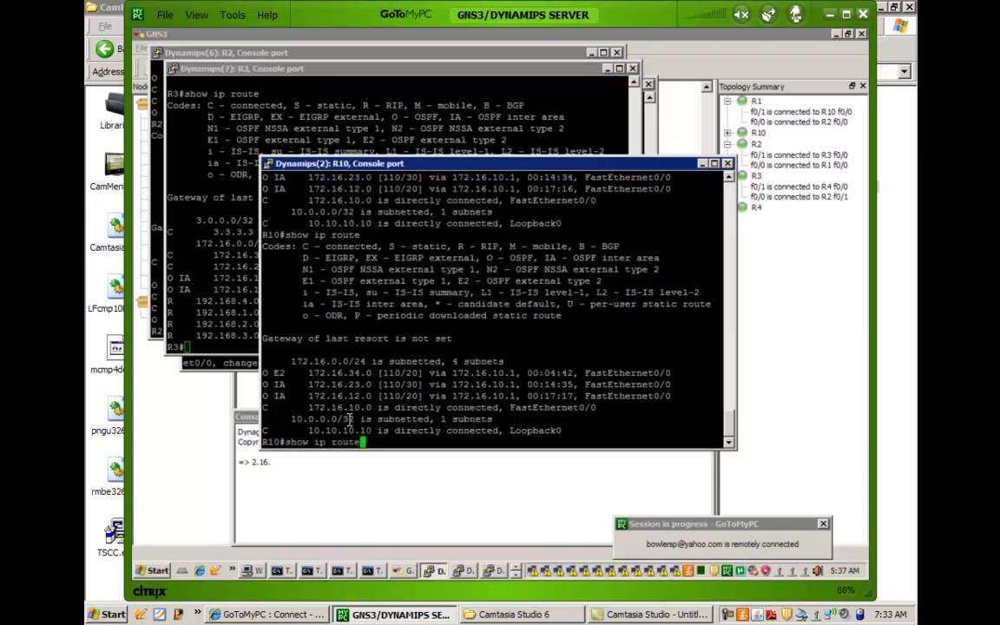
key(Return)
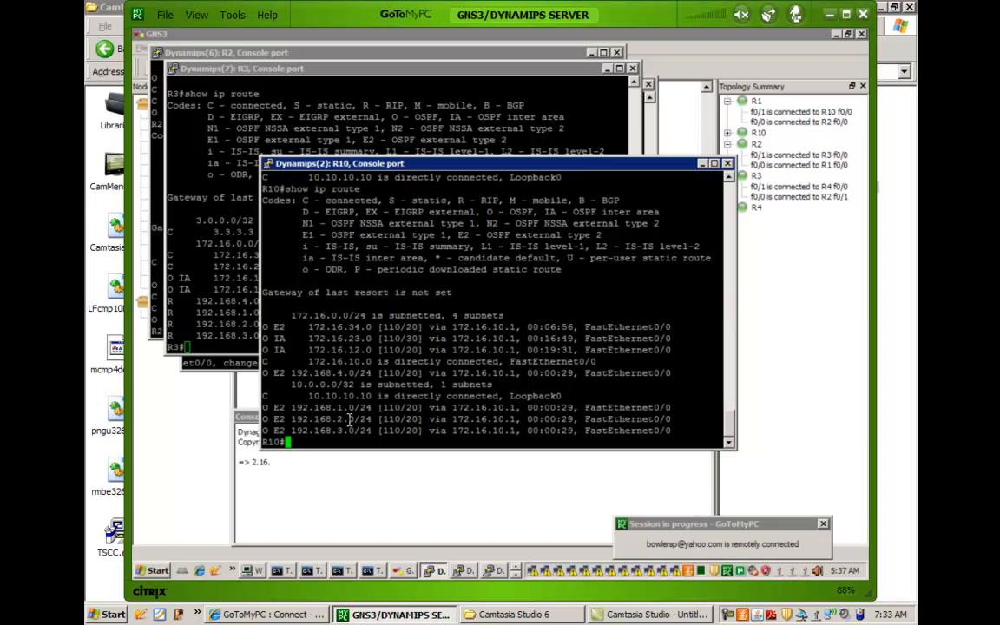
List the show ip ospf options on R10 and display its complete OSPF database.
text(show ip os)
key(Tab)
text(to)
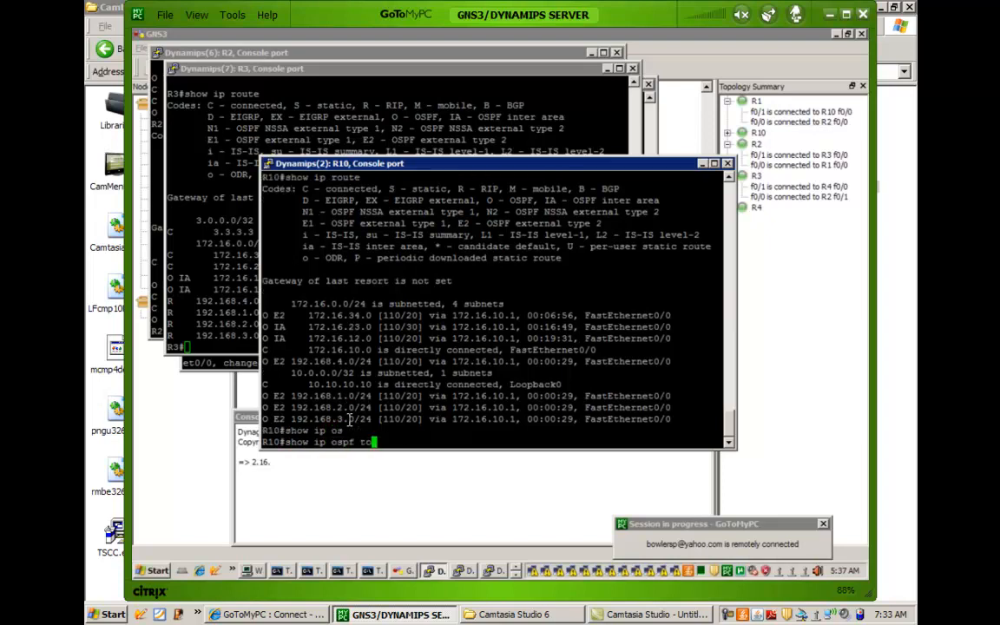
key(Tab)
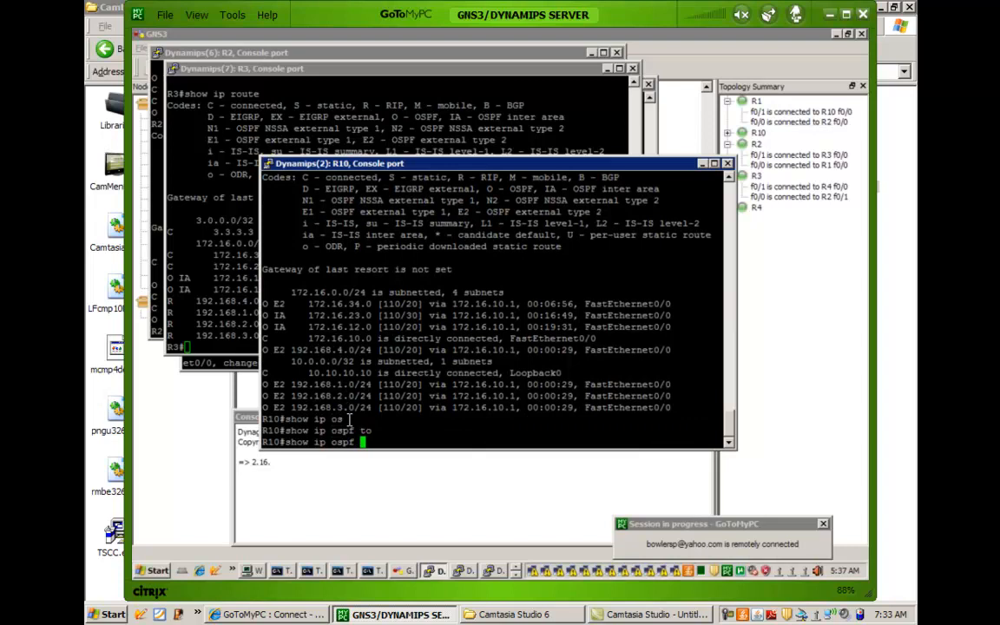
text(?)
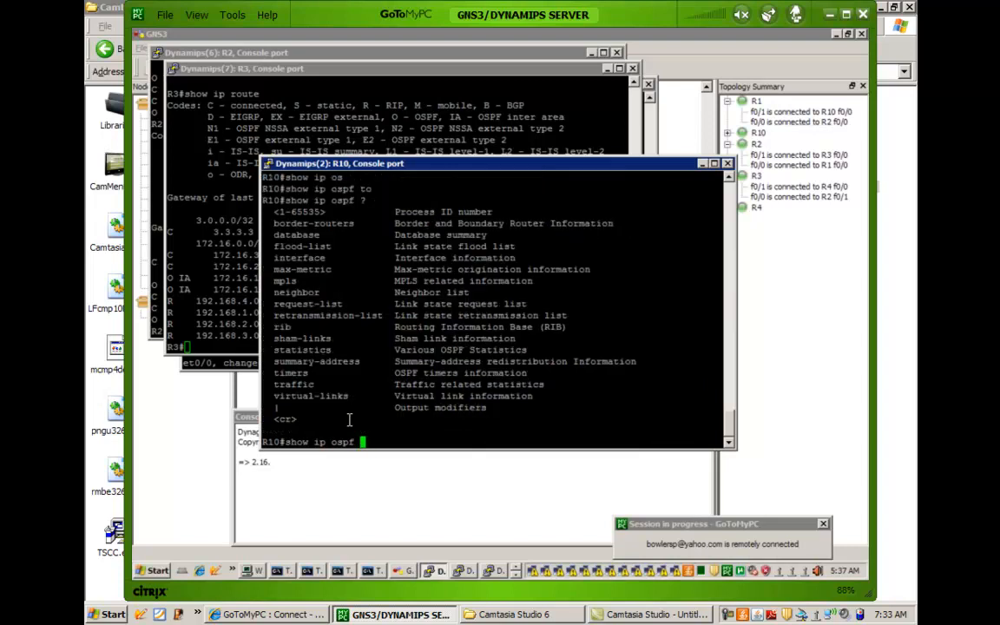
text(dat)
key(Tab)
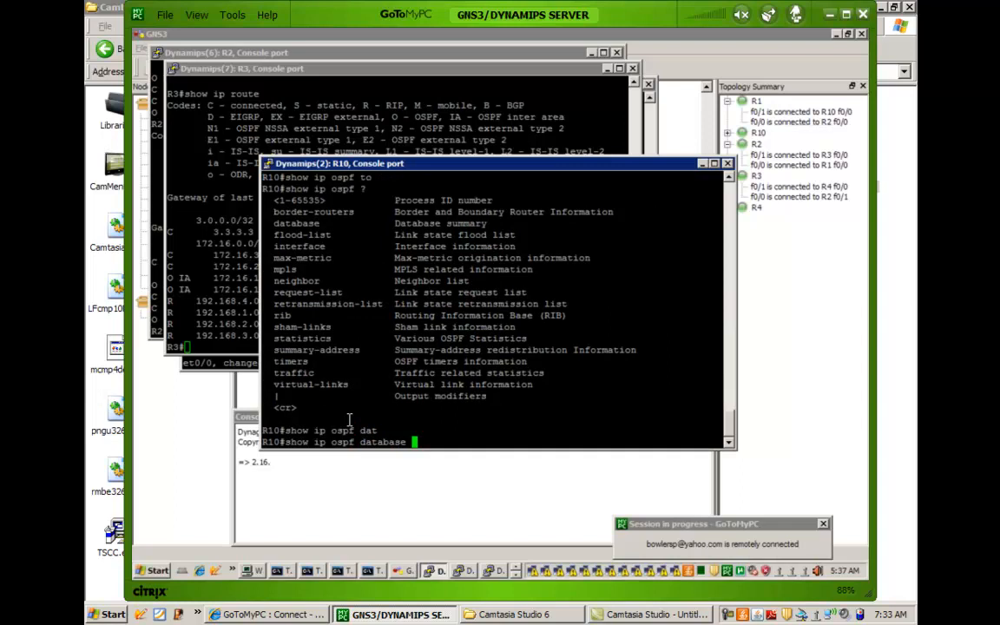
key(Return)
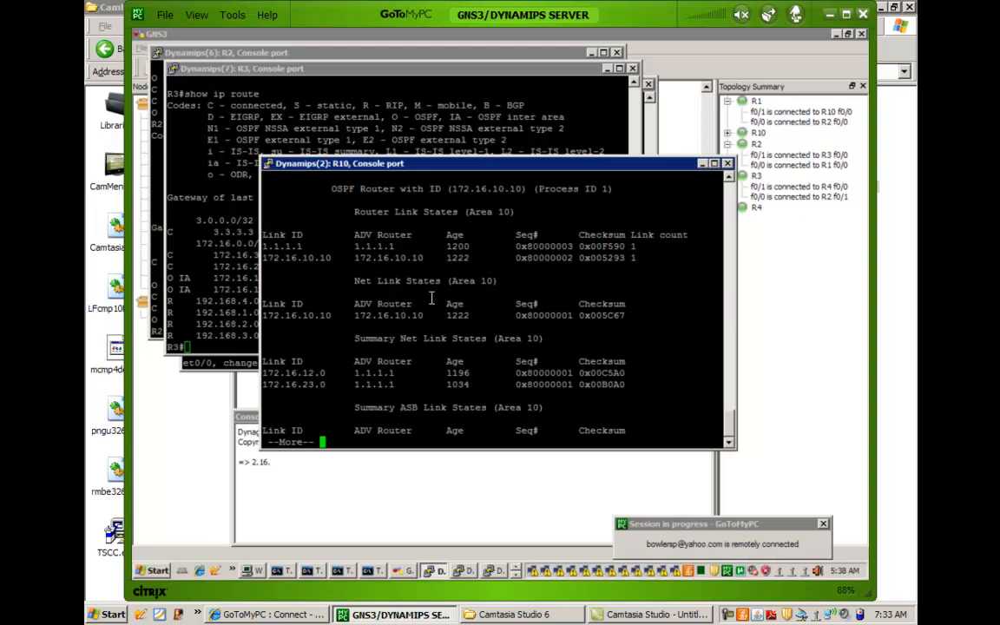
key(space)
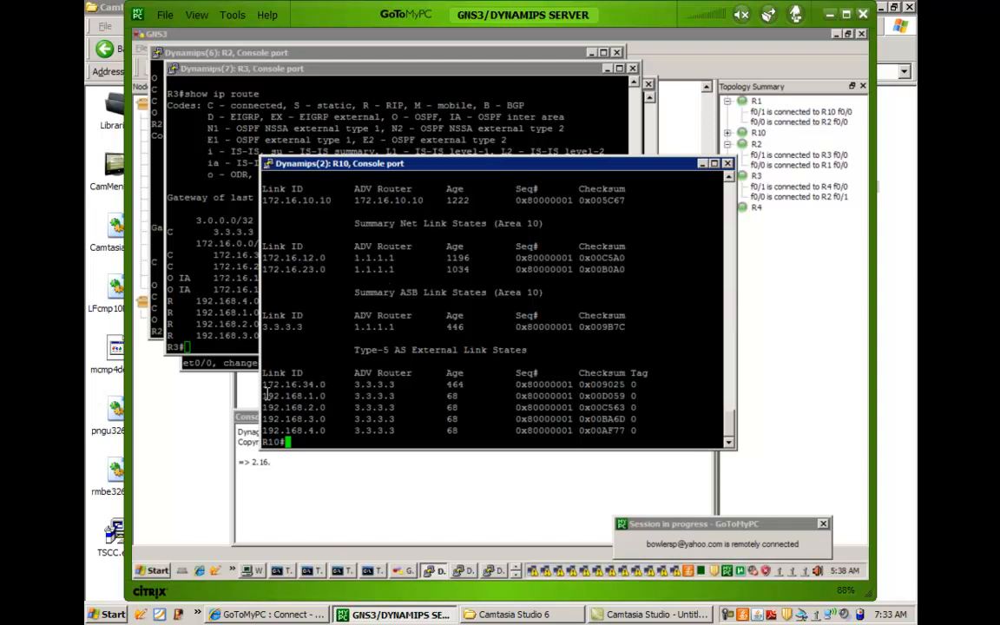
Examine the 192.168.x.0 external entries and the Summary ASB Link States of Area 10 in R10's OSPF database.
drag(263, 395, 662, 431)
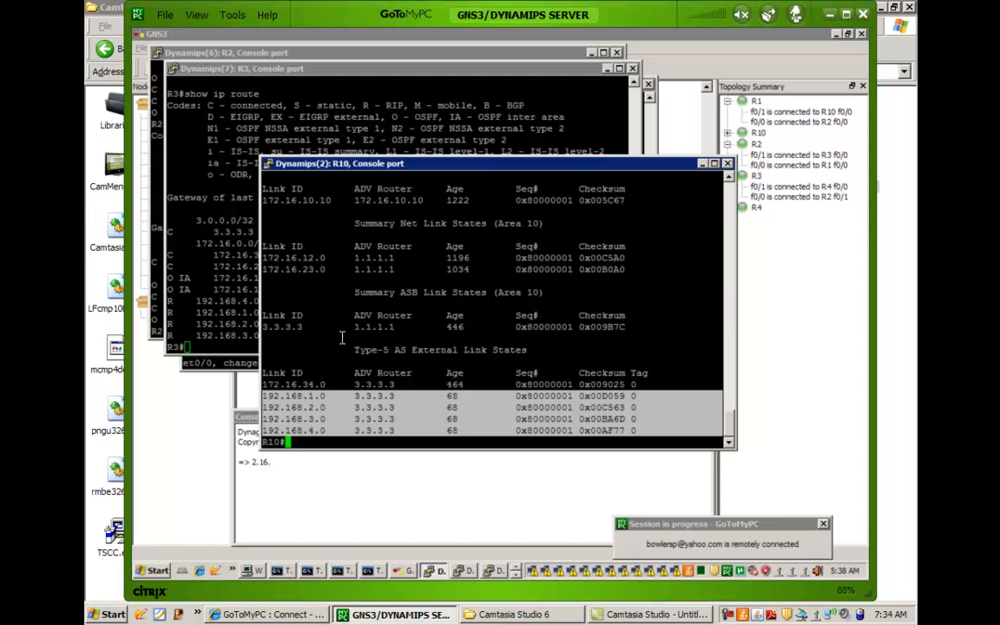
double_click(375, 299)
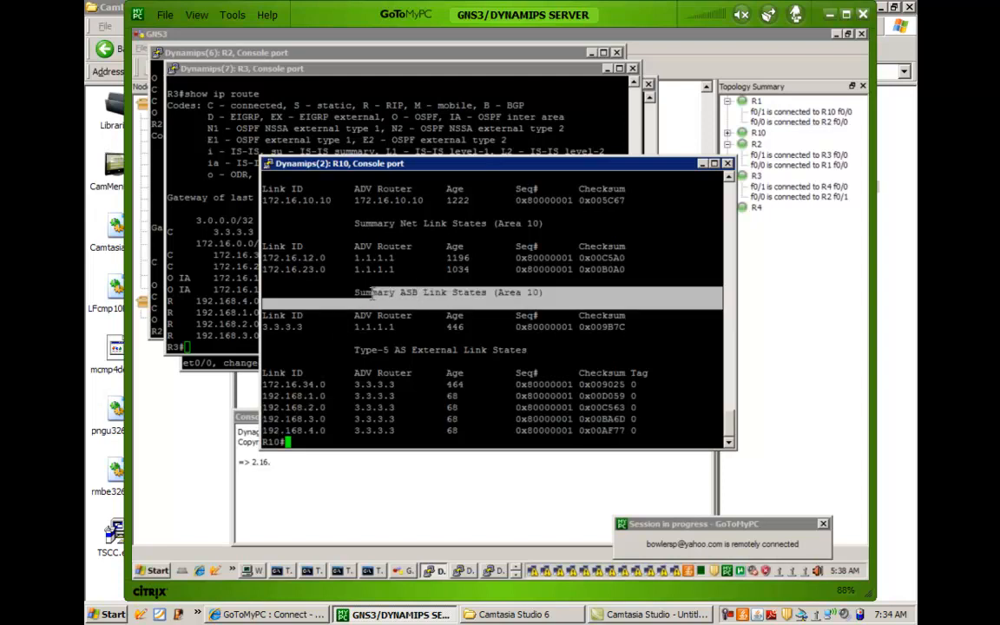
drag(350, 297, 325, 305)
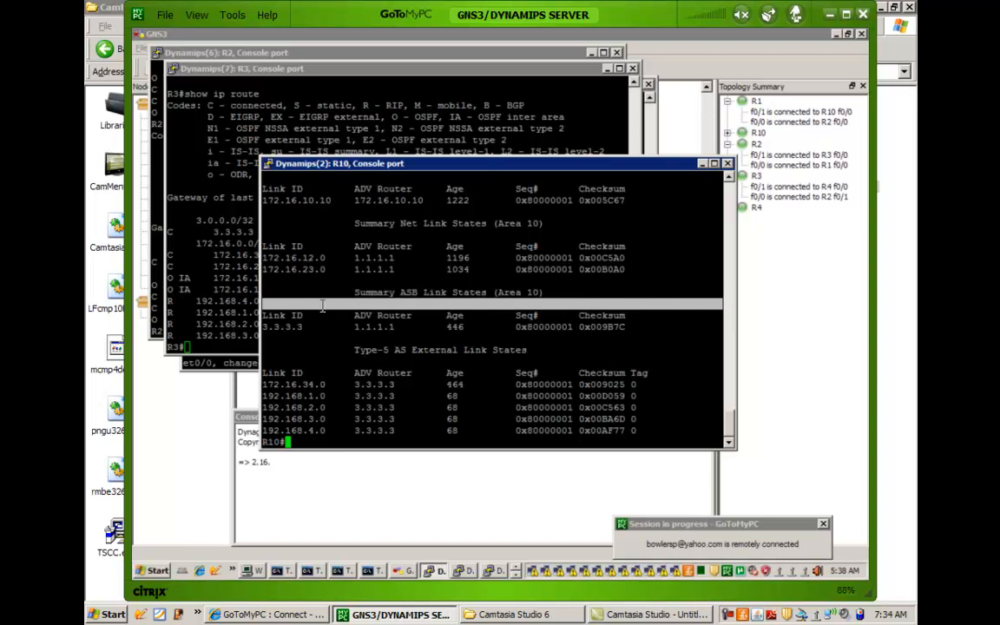
mouse_move(262, 326)
mouse_down()
mouse_move(300, 327)
mouse_move(261, 327)
mouse_up()
click(265, 327)
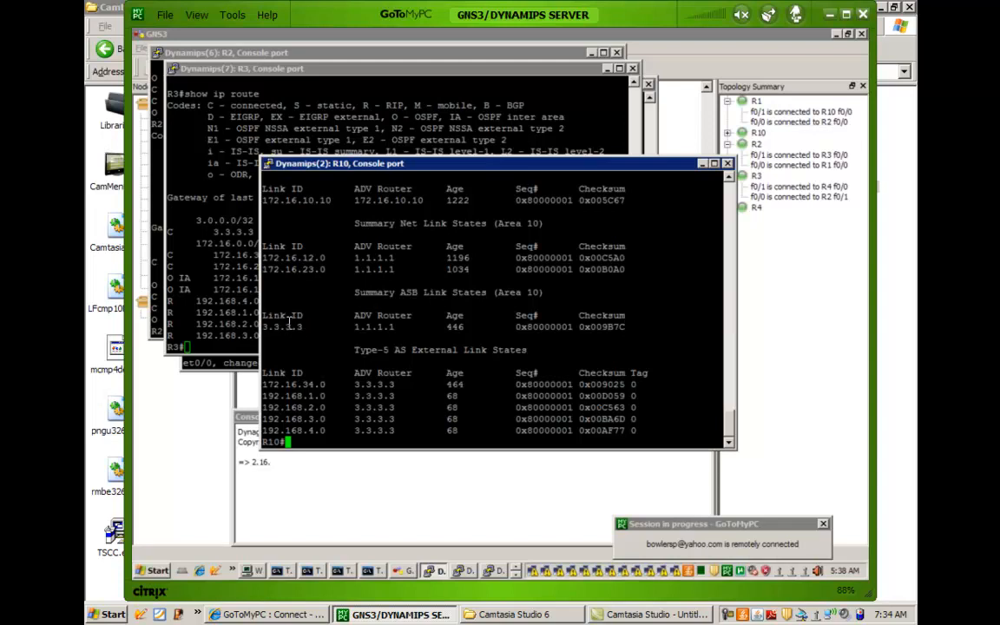
mouse_move(393, 329)
mouse_down()
mouse_move(356, 333)
mouse_move(382, 295)
mouse_move(398, 325)
mouse_up()
Compare the advertising router of the Type-5 AS External Link States with the Summary ASB entry for 3.3.3.3.
drag(356, 350, 518, 350)
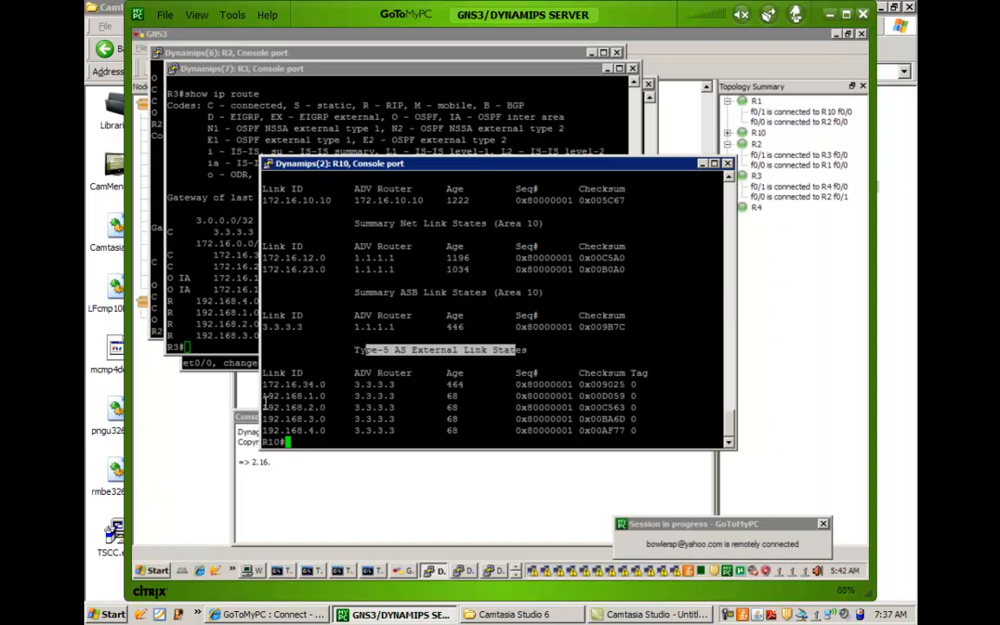
triple_click(304, 407)
drag(262, 407, 396, 430)
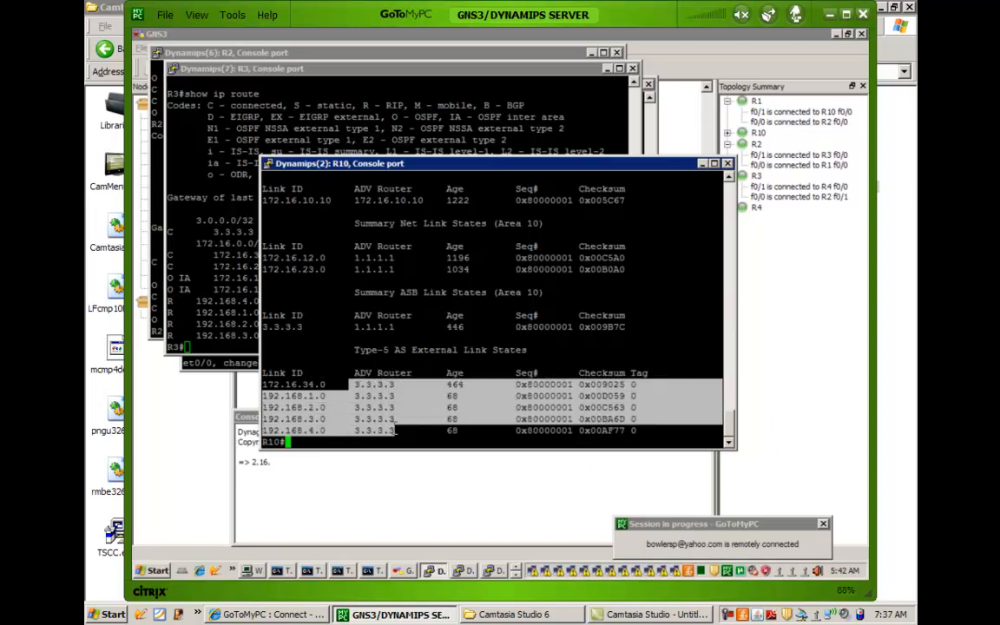
click(352, 367)
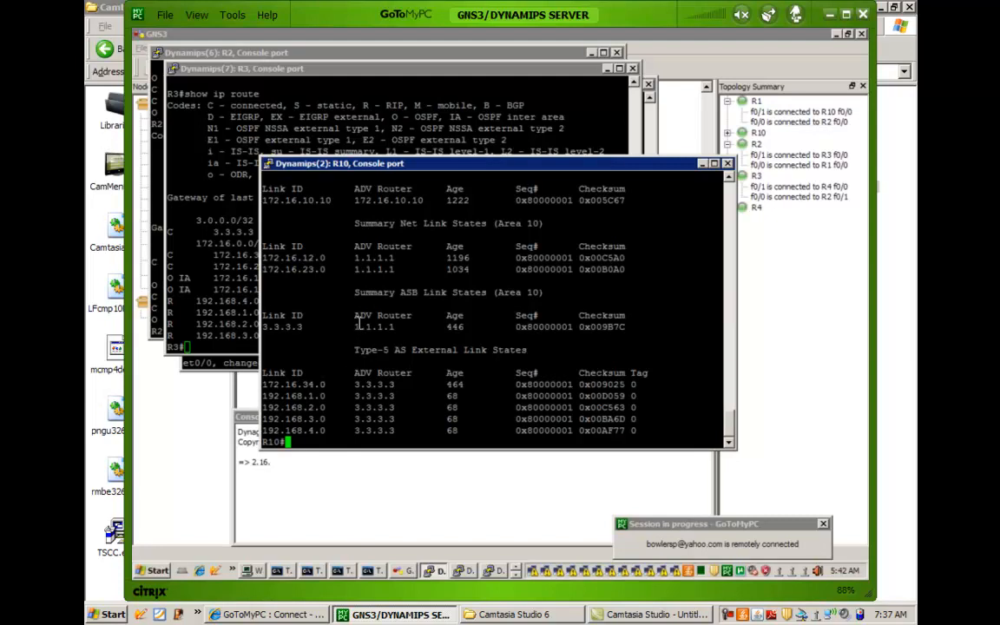
double_click(454, 304)
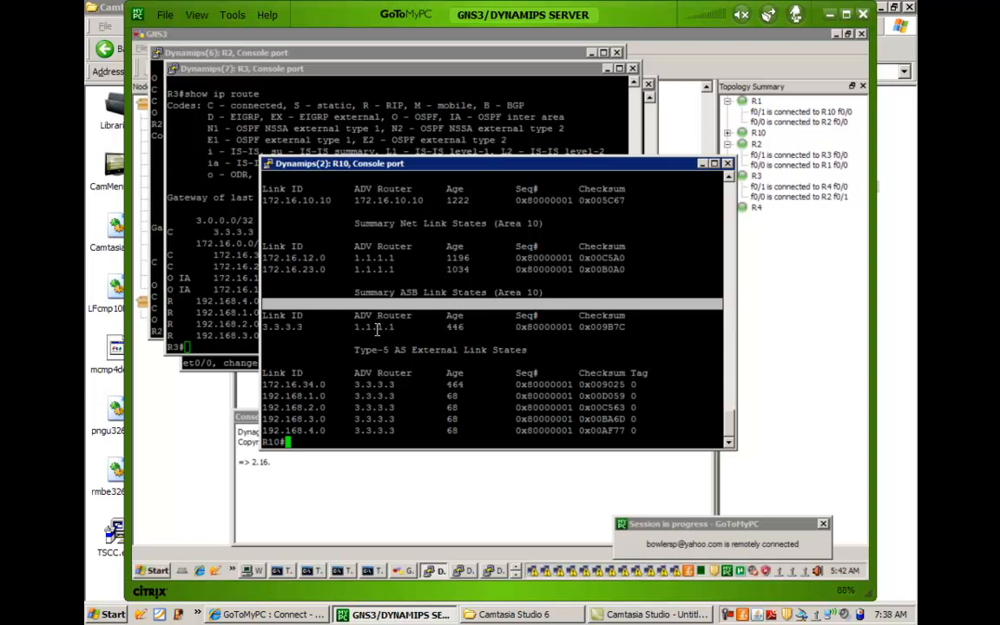
drag(332, 334, 255, 324)
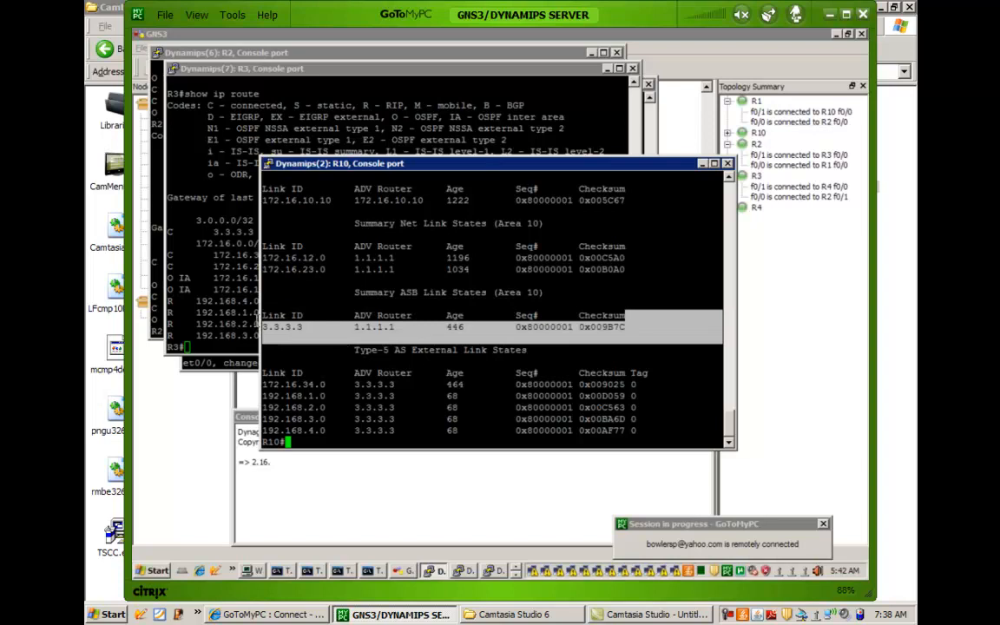
click(273, 321)
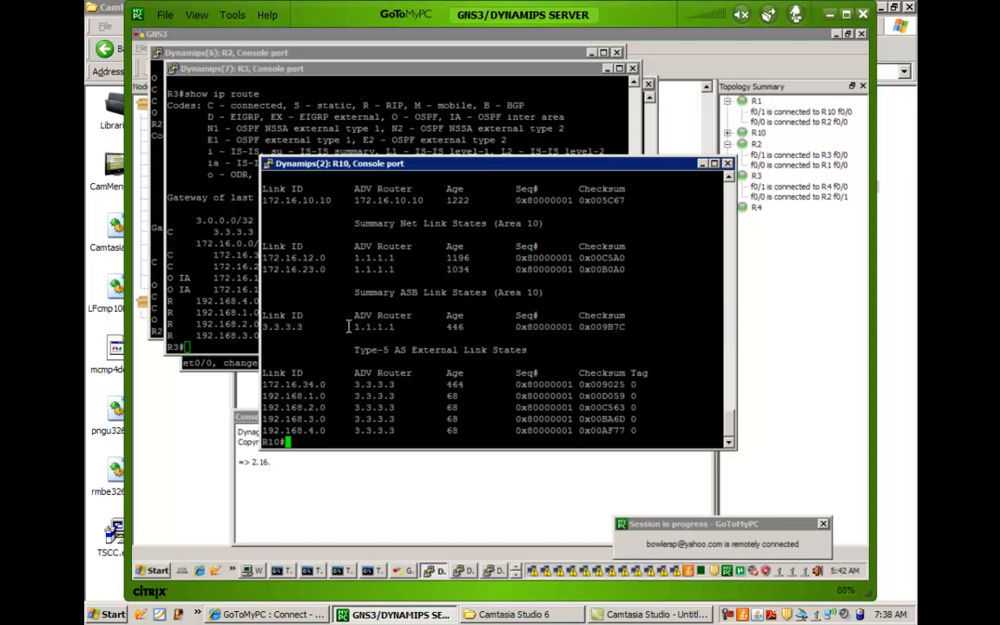
Examine the advertising routers in the Summary ASB and Summary Net Link States of Area 10 in R10's OSPF database.
drag(358, 326, 394, 327)
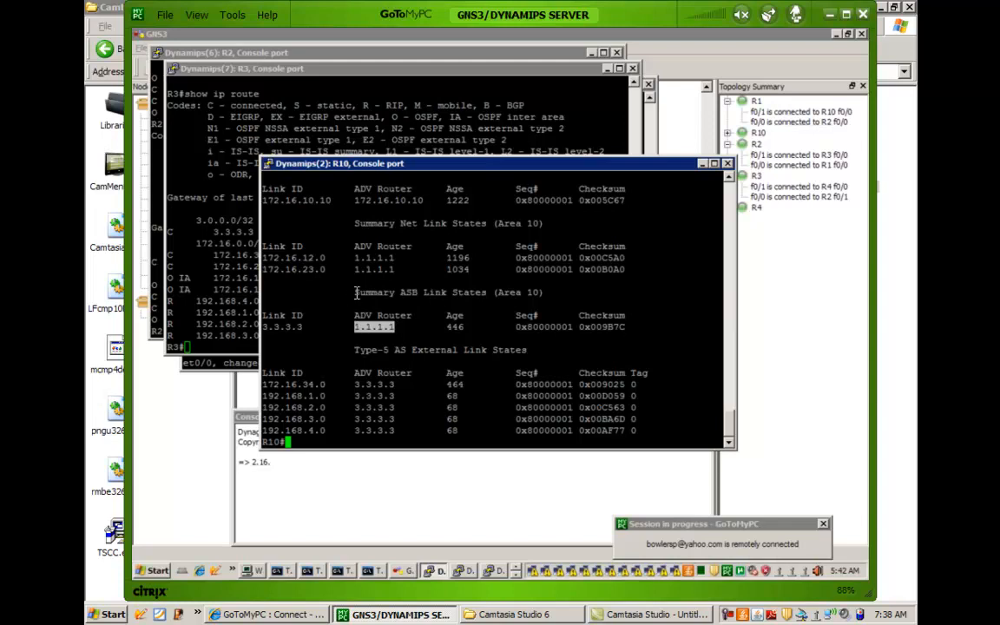
scroll(355, 295, up, 4)
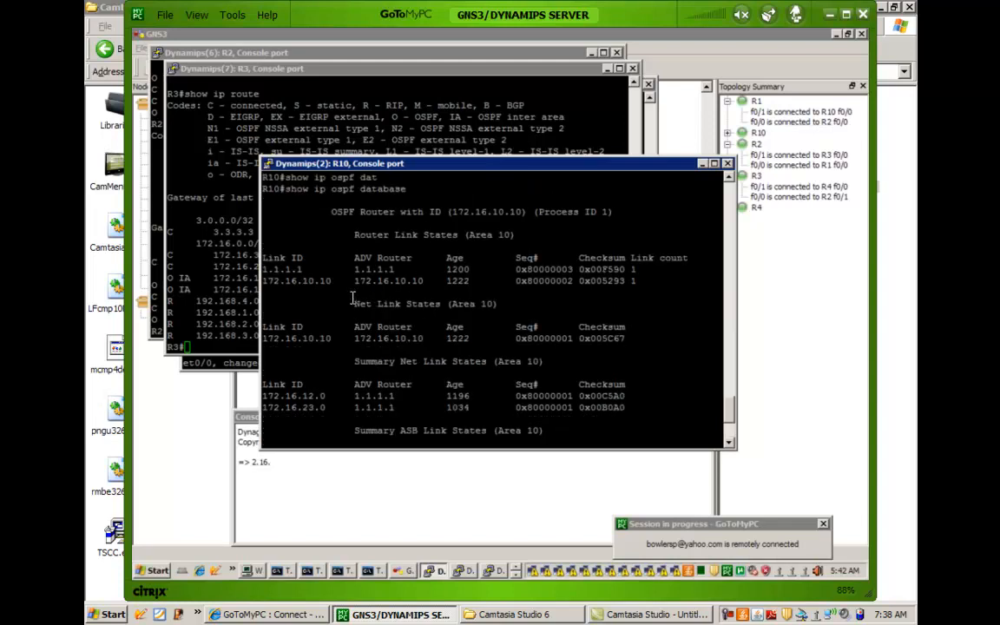
scroll(331, 309, down, 4)
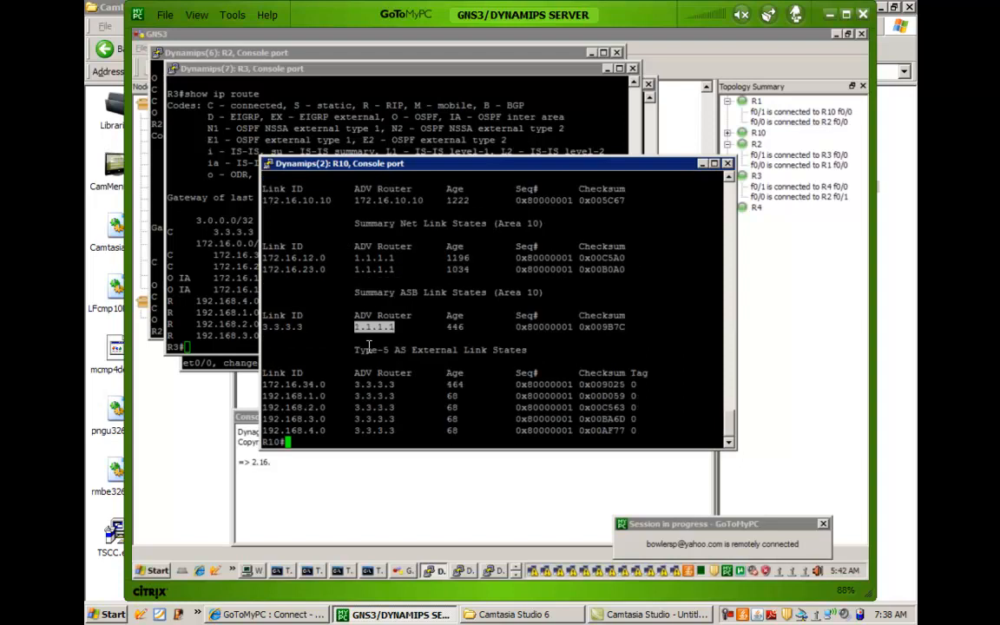
drag(353, 258, 405, 273)
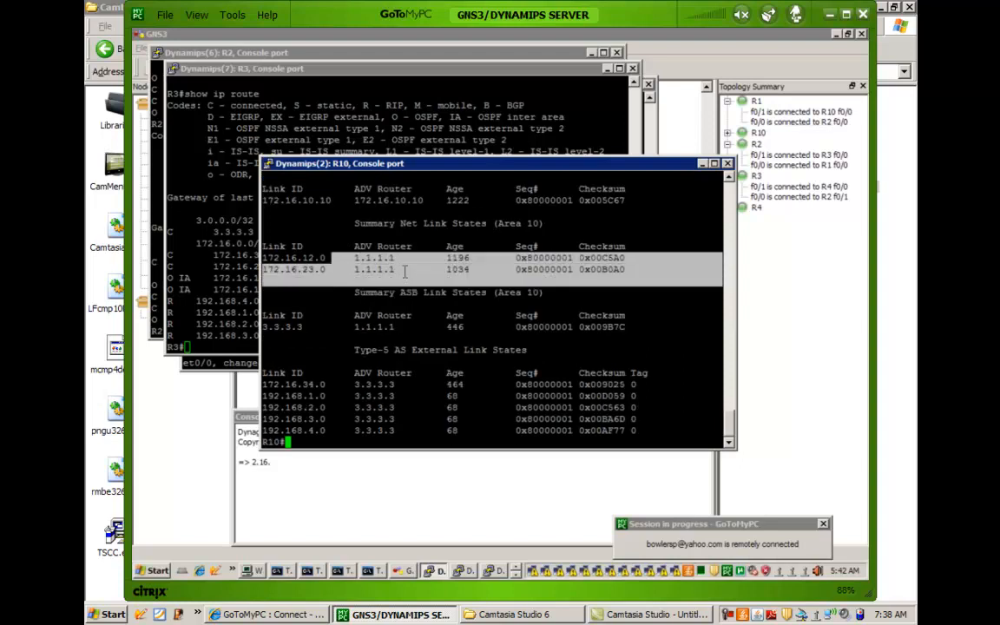
click(405, 271)
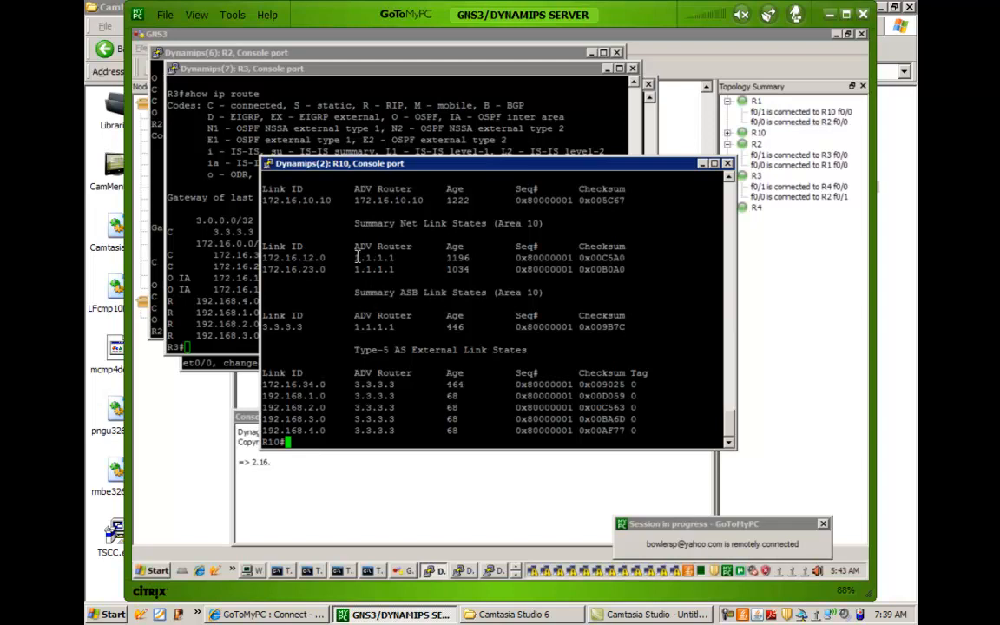
drag(357, 258, 314, 257)
drag(303, 270, 313, 270)
scroll(369, 262, up, 4)
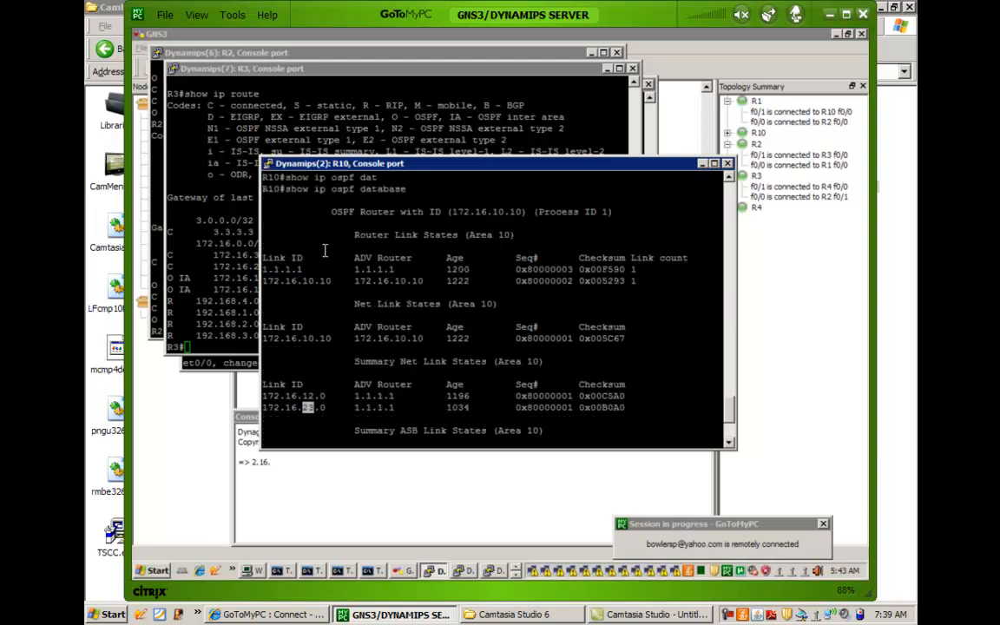
Examine the Net Link States and Router Link States entries of Area 10 in R10's OSPF database.
click(353, 338)
drag(292, 328, 400, 340)
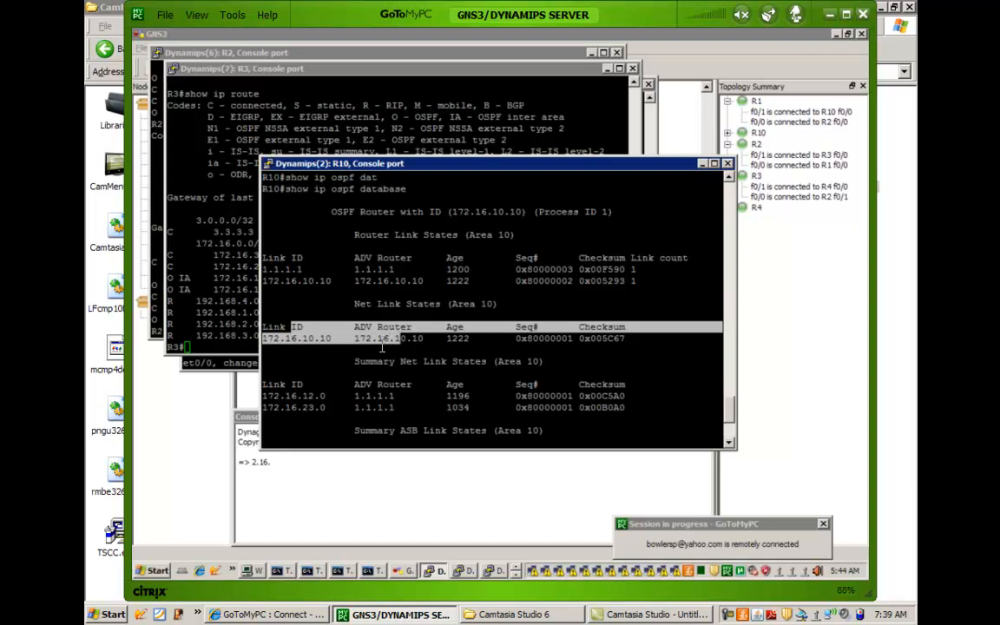
click(372, 353)
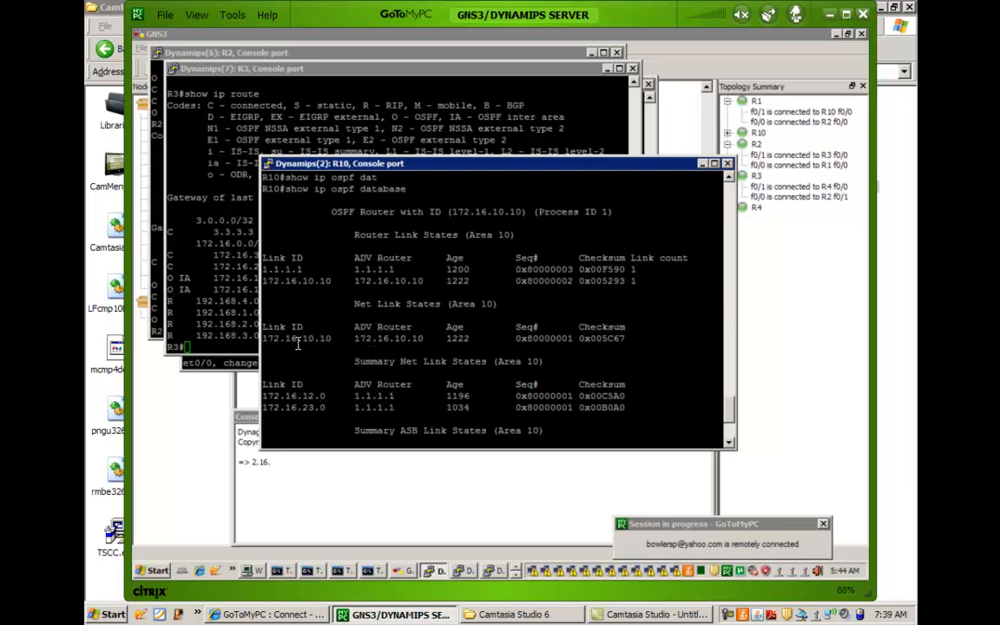
drag(296, 339, 385, 336)
click(352, 333)
drag(357, 254, 495, 235)
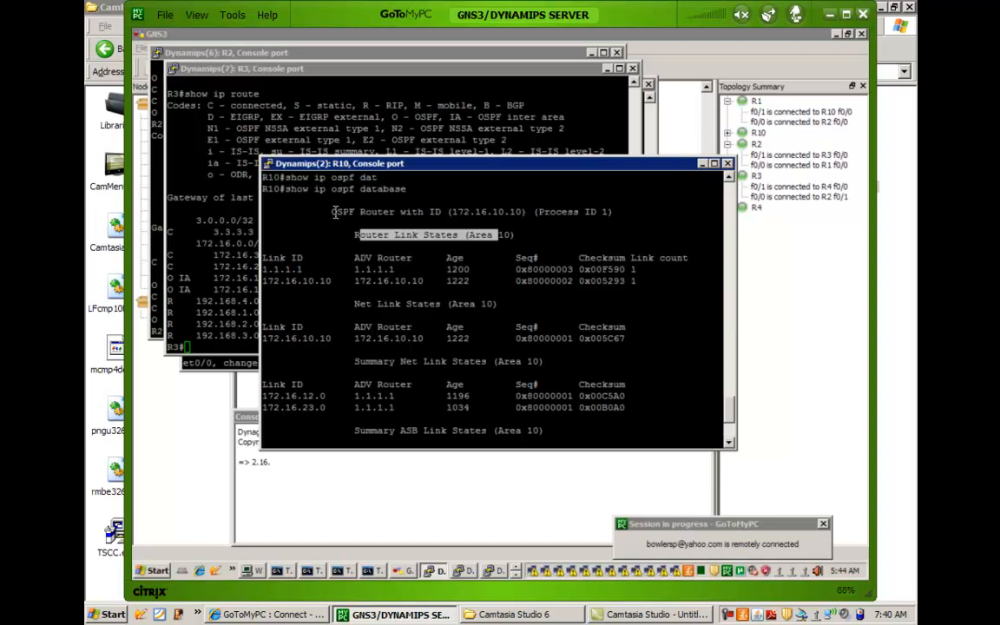
drag(297, 280, 343, 287)
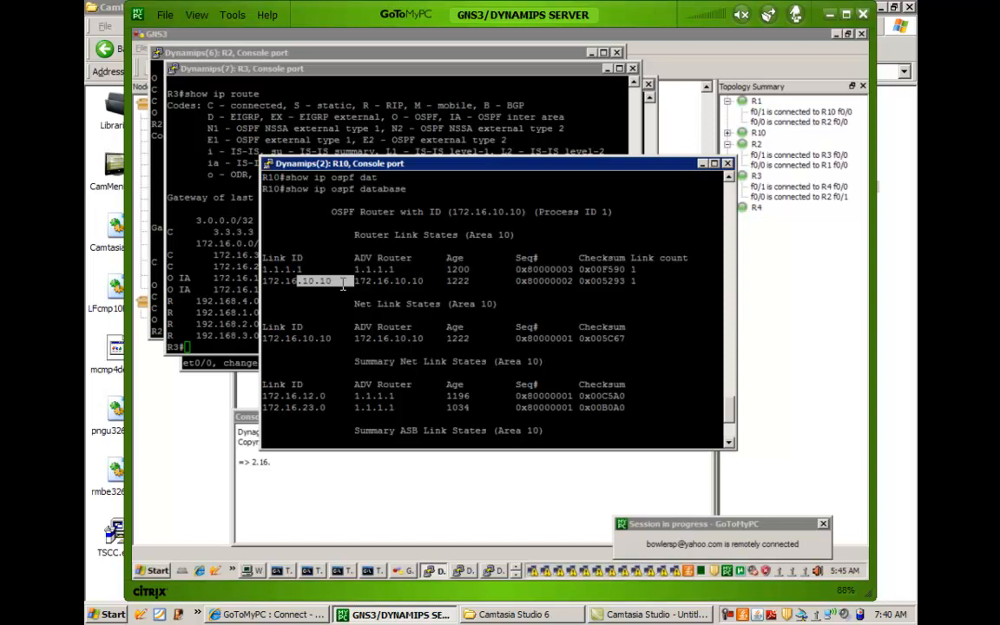
click(344, 291)
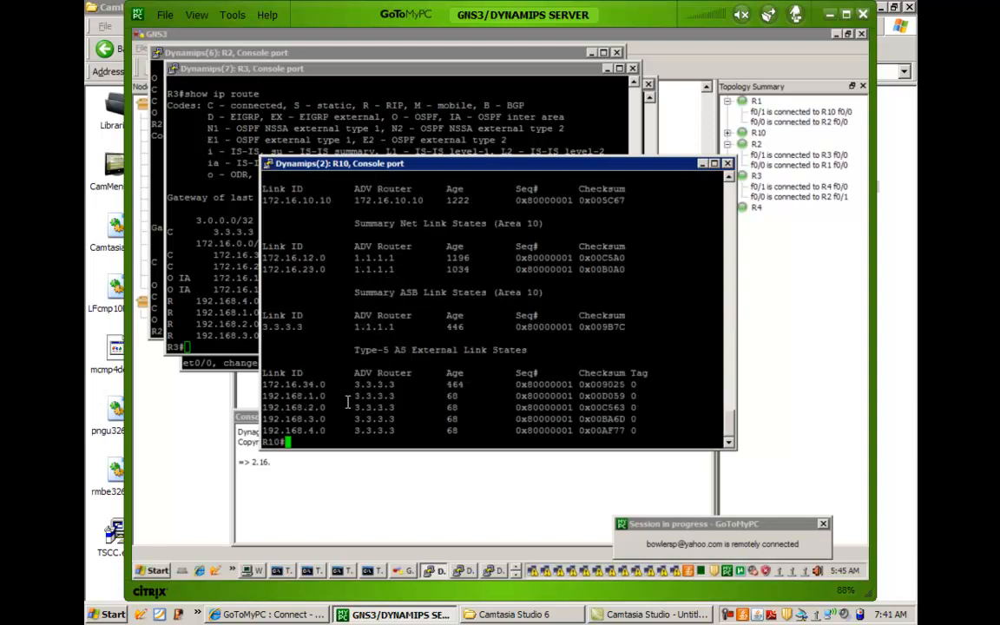
Review the lab topology diagram, and enter privileged EXEC mode on R1's console.
click(321, 499)
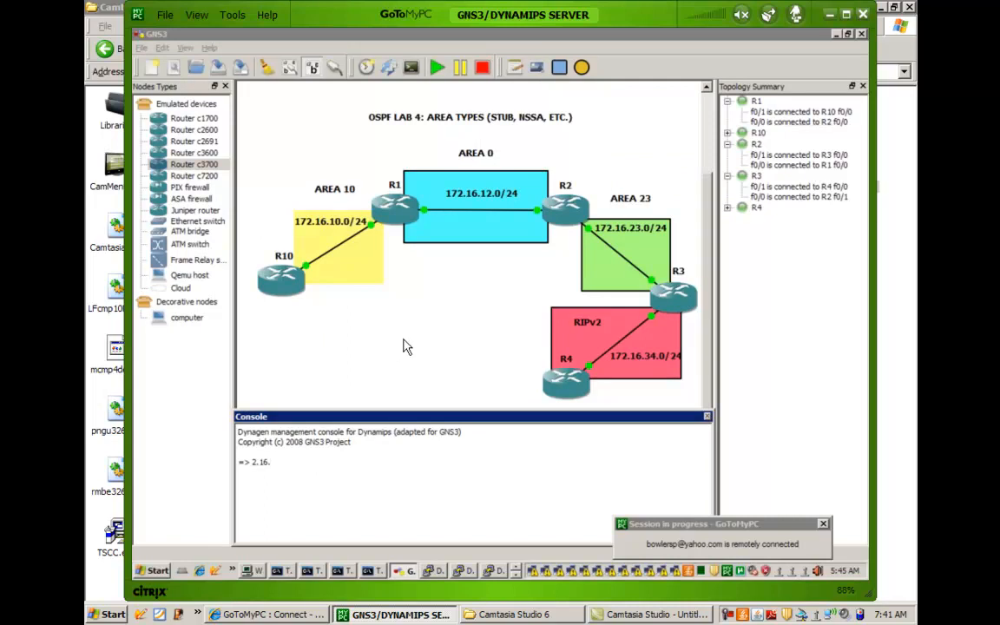
click(402, 309)
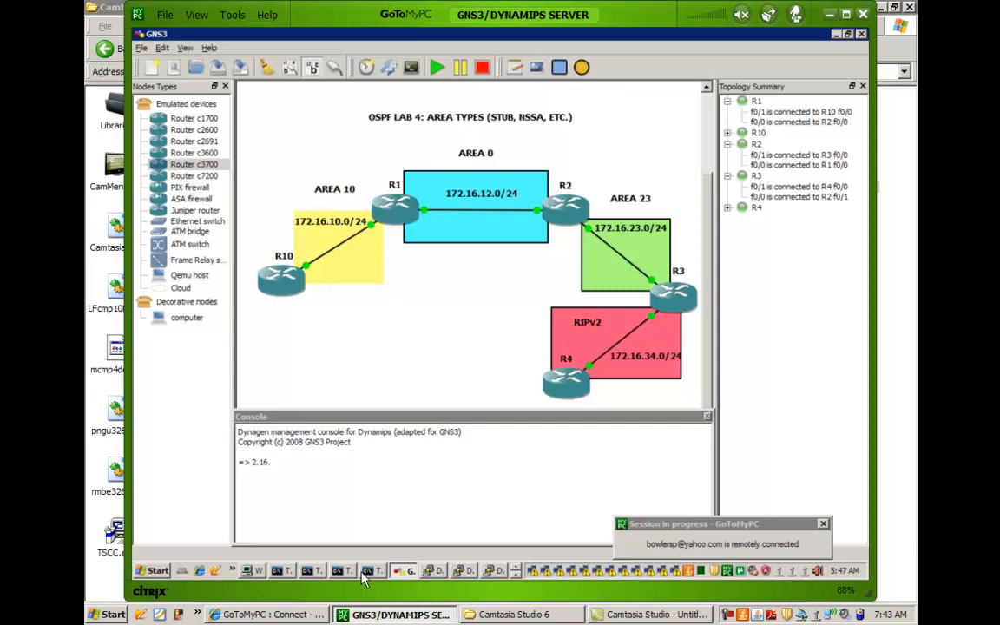
click(461, 571)
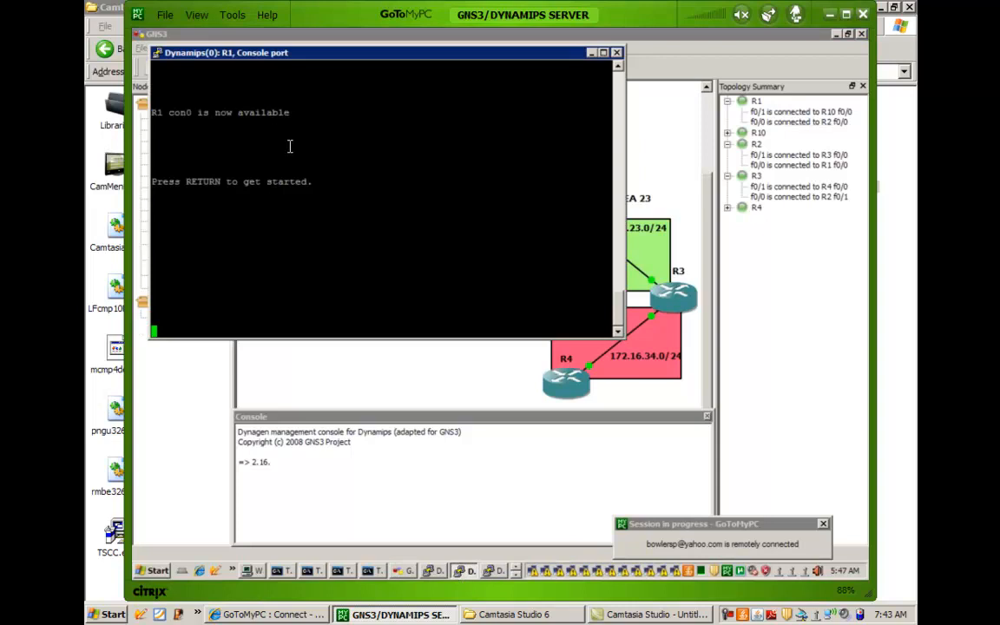
key(Return)
key(Return)
key(Return)
key(Return)
text(en)
key(Return)
key(Return)
key(Return)
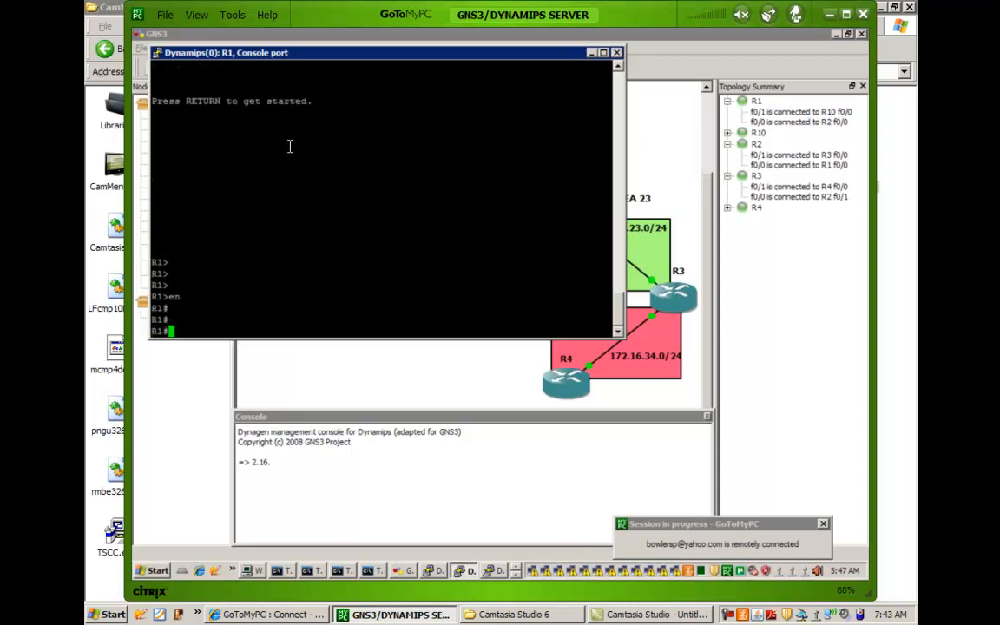
Enter global configuration on R1 and open the router configuration for OSPF process 1.
text(config t)
key(Return)
text(route)
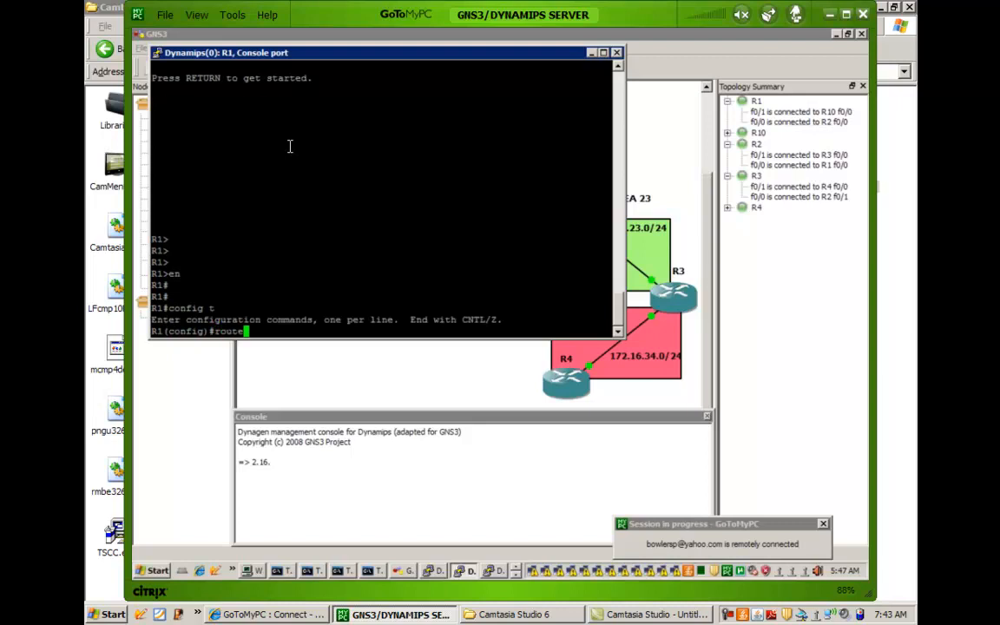
text(r osp)
key(Tab)
text(1)
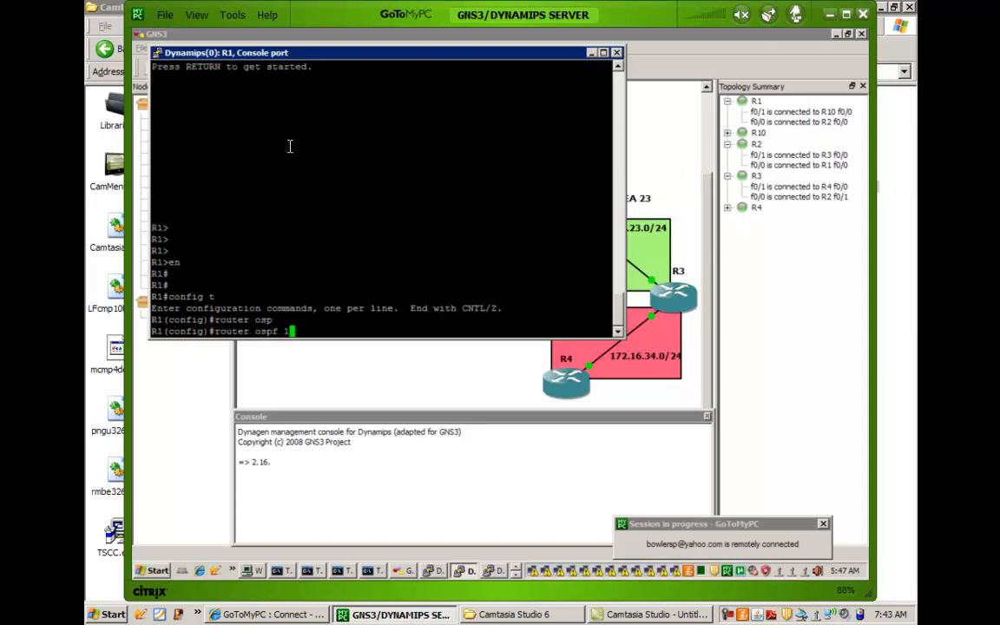
key(Return)
key(Return)
List the OSPF area options on R1 and configure area 10 as a stub area.
text(area )
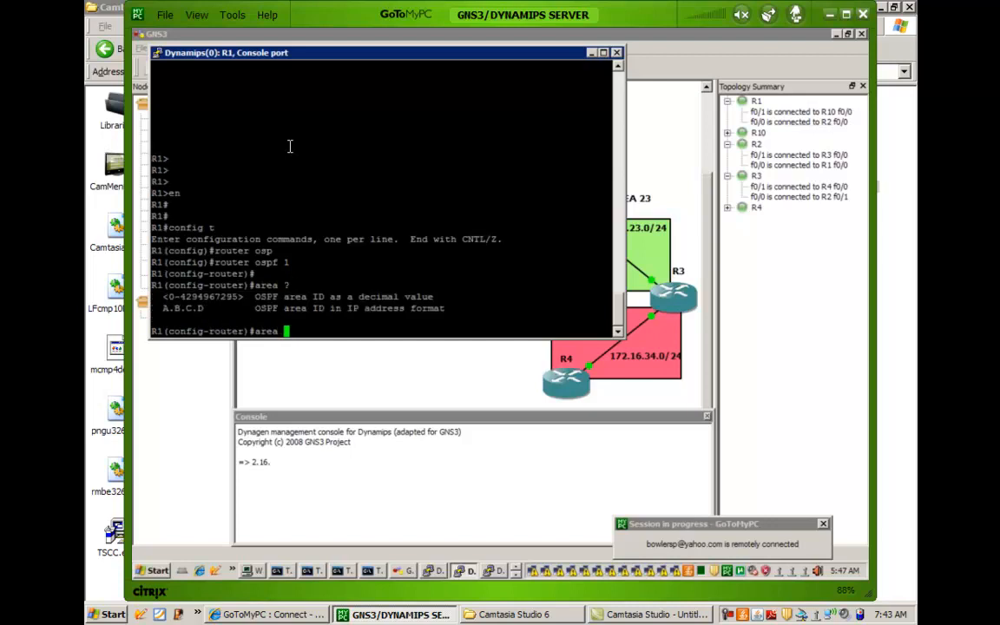
text(?10 ?)
text(stu)
key(Tab)
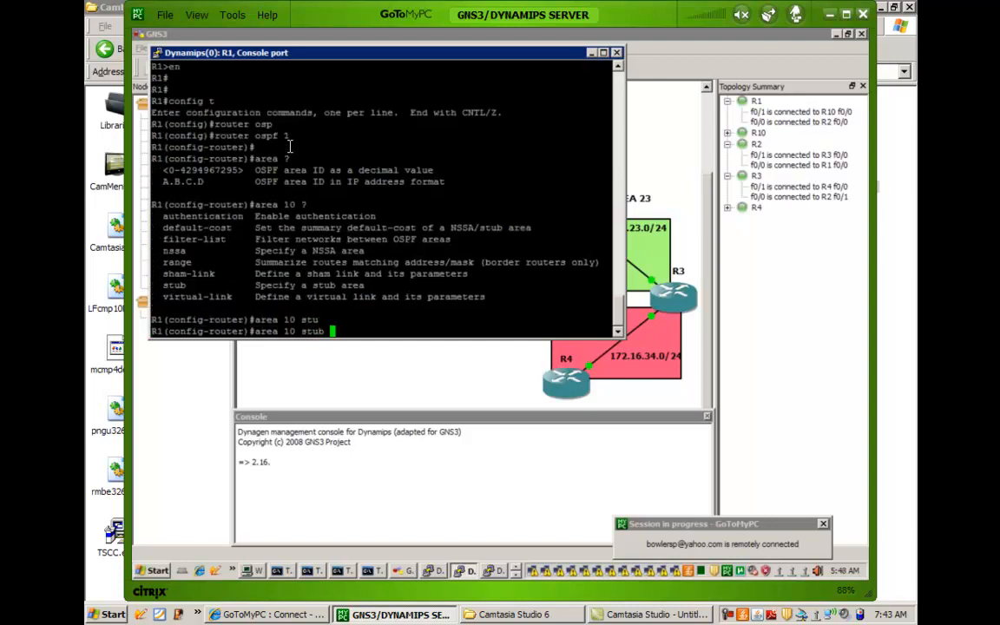
key(Return)
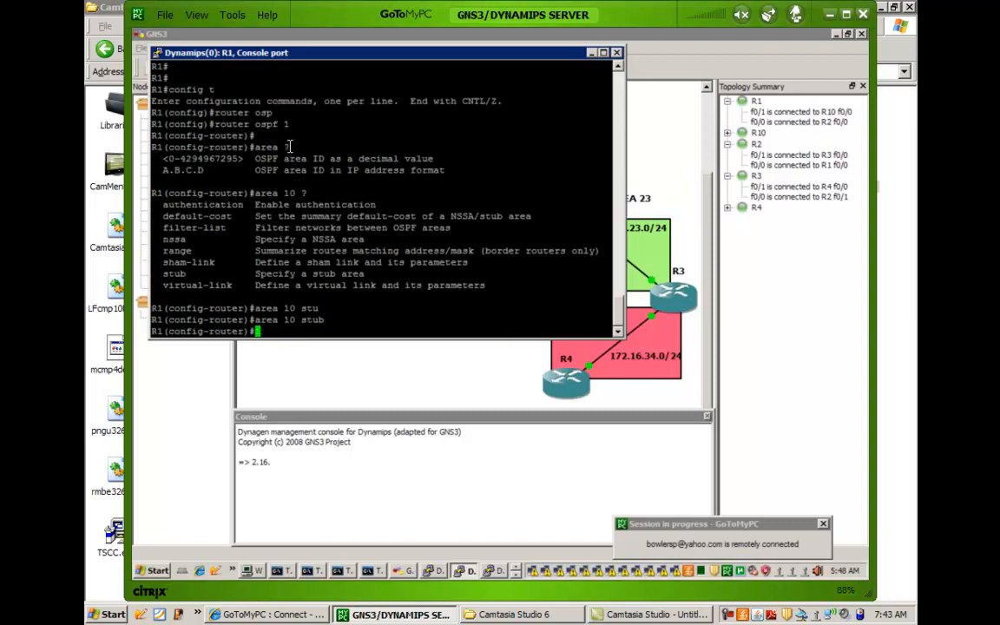
key(Return)
key(Return)
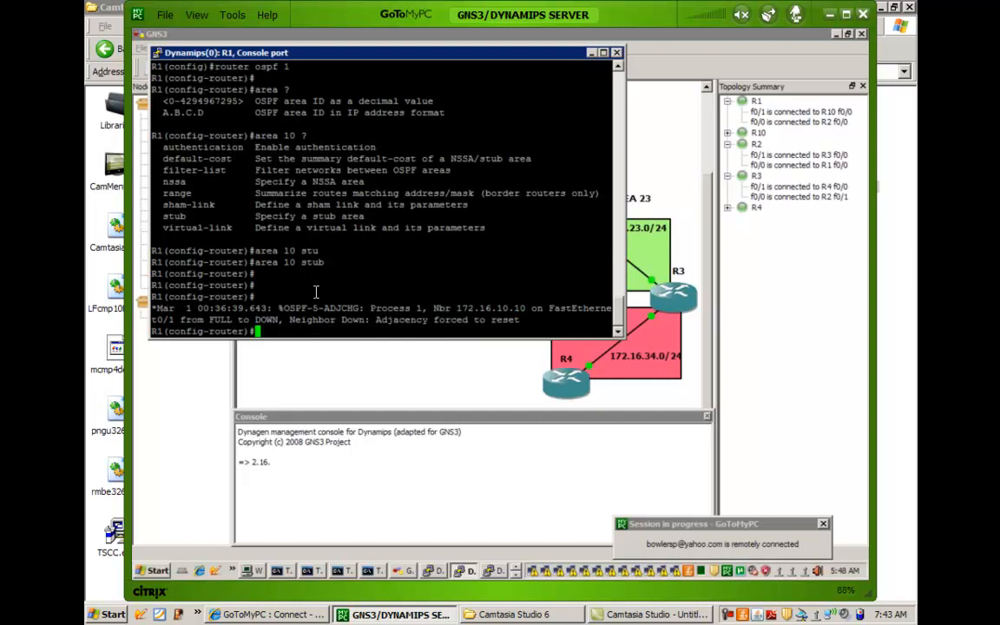
drag(214, 308, 445, 331)
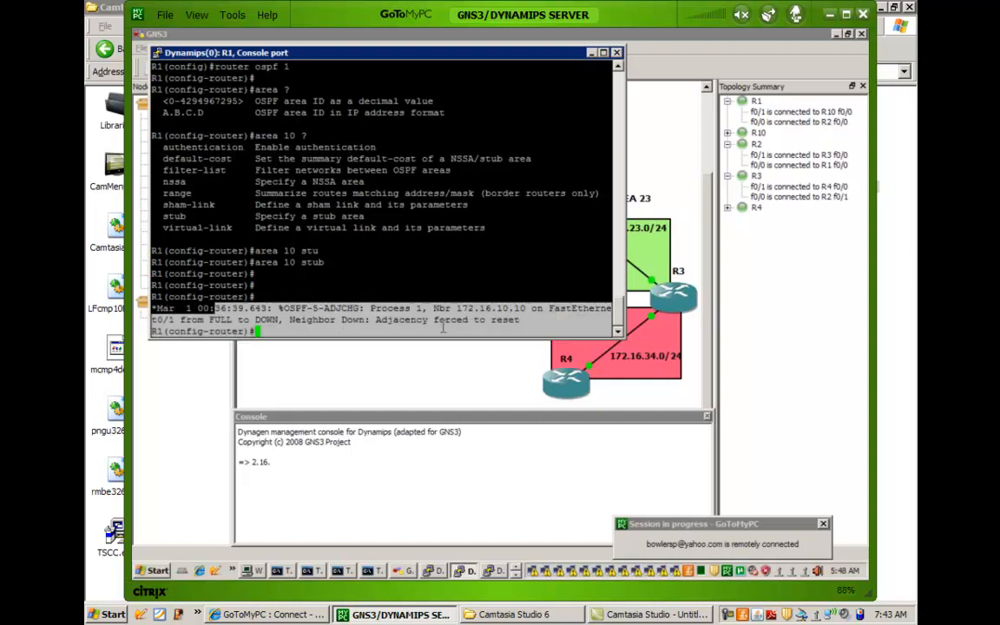
click(397, 304)
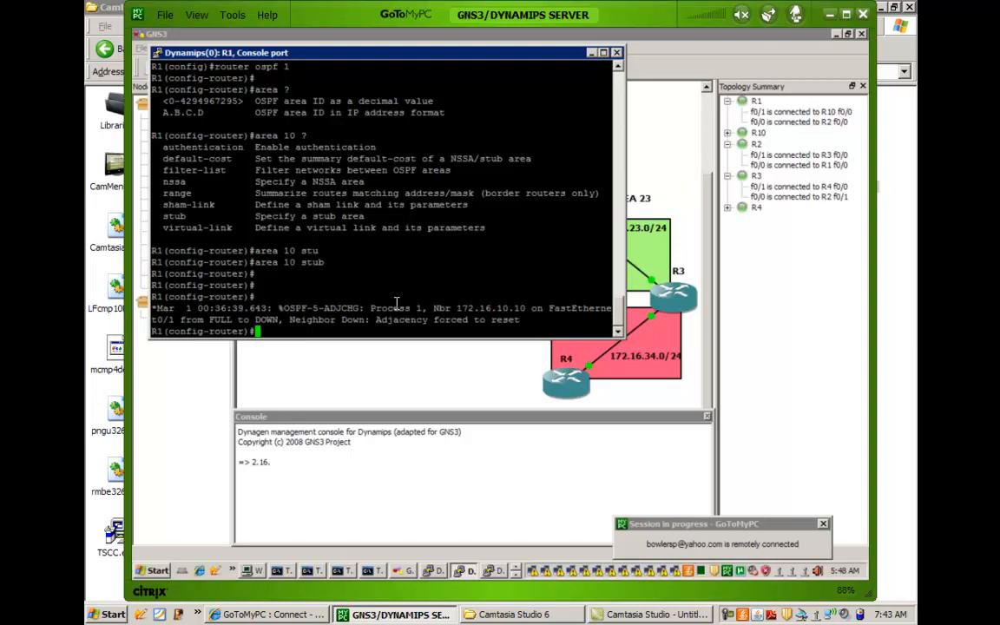
key(Return)
key(Return)
key(Return)
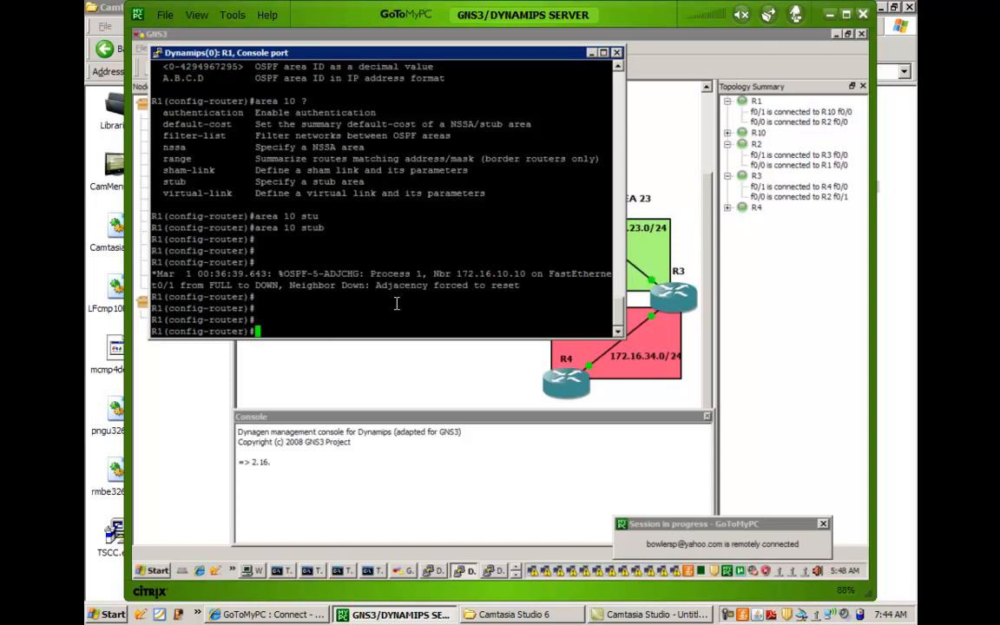
Switch to R10's console and enter privileged EXEC mode.
click(432, 573)
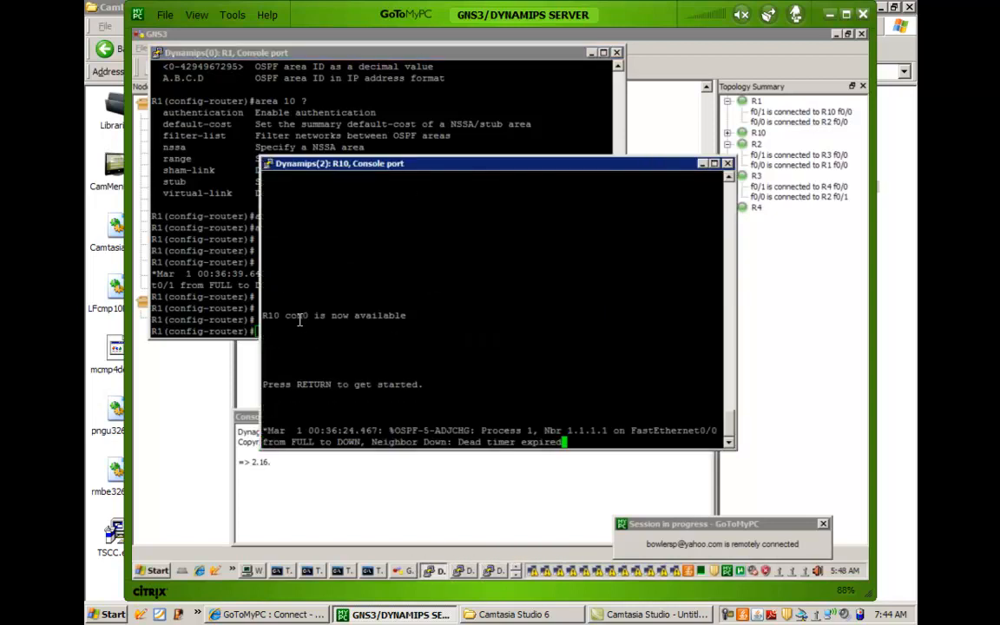
key(Return)
key(Return)
key(Return)
key(Return)
key(Return)
key(Return)
key(Return)
key(Return)
key(Return)
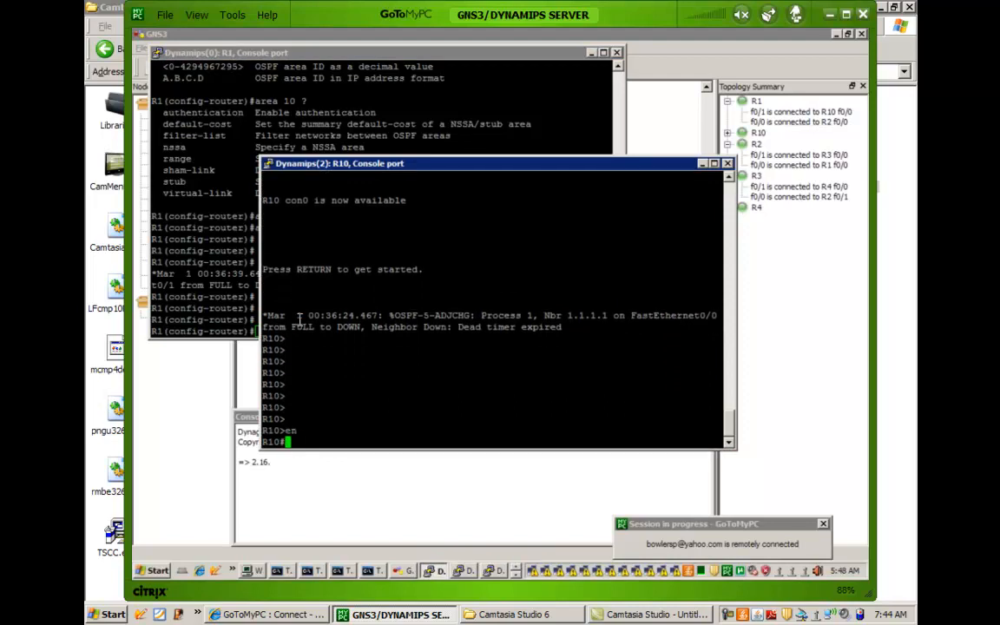
text(en)
key(Return)
key(Return)
key(Return)
key(Return)
Display R10's OSPF neighbors with show ip ospf neighbor.
text(show ip route)
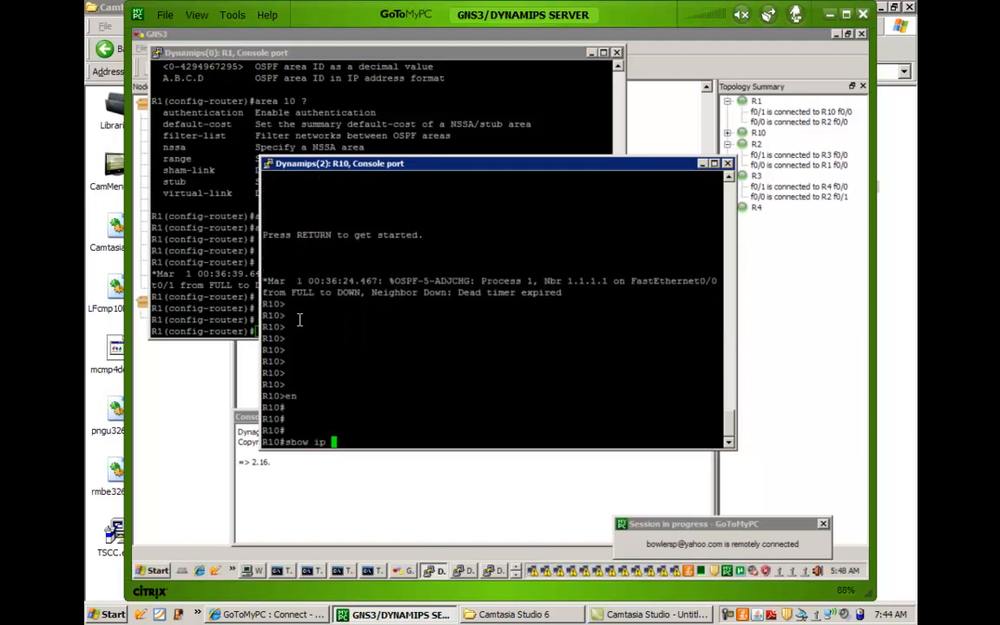
key(BackSpace)
key(BackSpace)
key(BackSpace)
key(BackSpace)
key(BackSpace)
text(os)
key(Tab)
text(ne)
key(Tab)
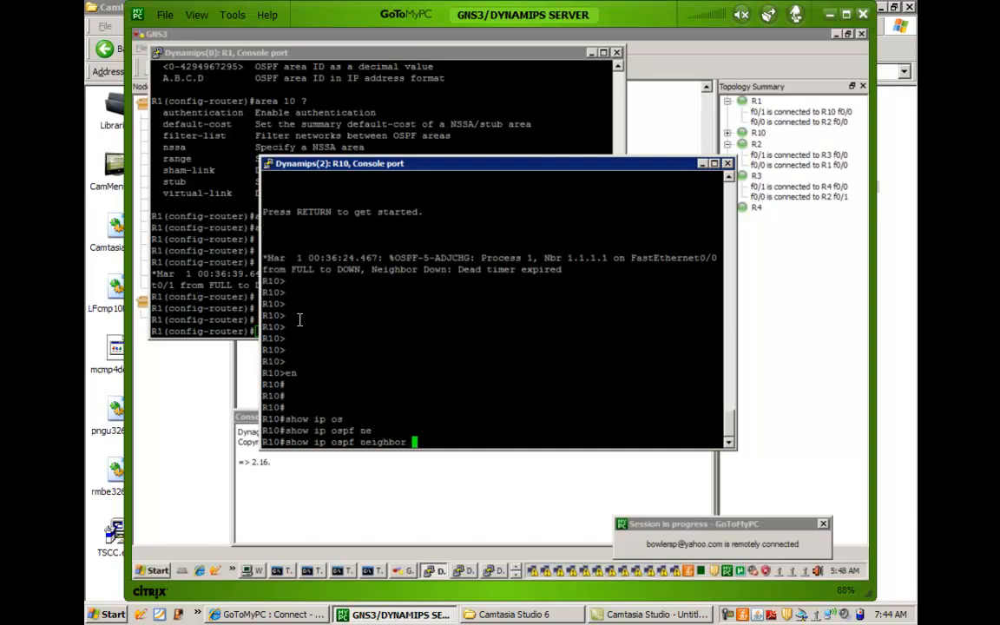
key(Return)
Enter global configuration on R10 and open the router configuration for OSPF process 1.
key(Return)
key(Return)
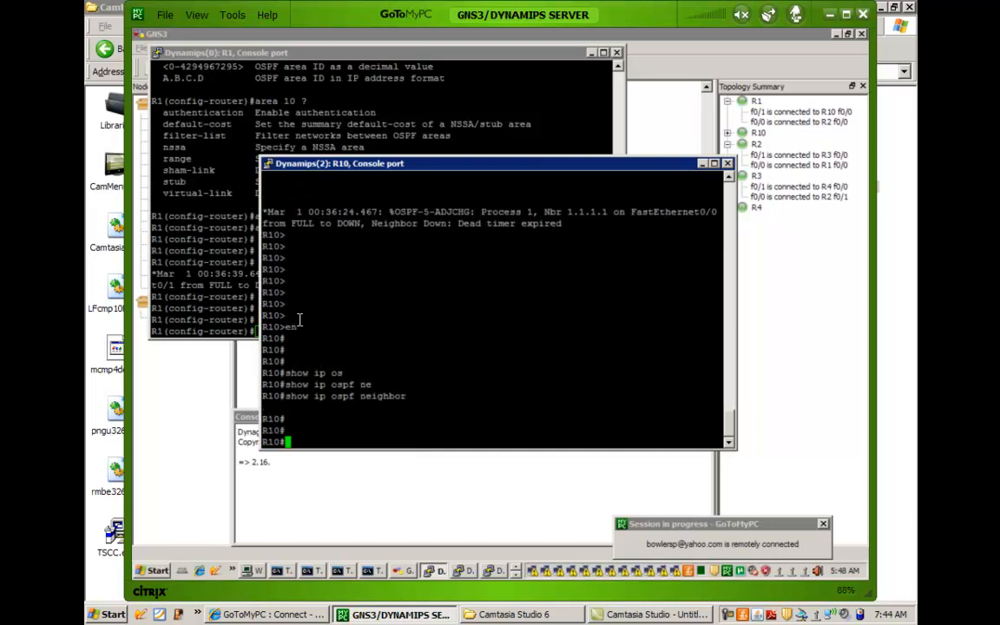
text(config t)
key(Return)
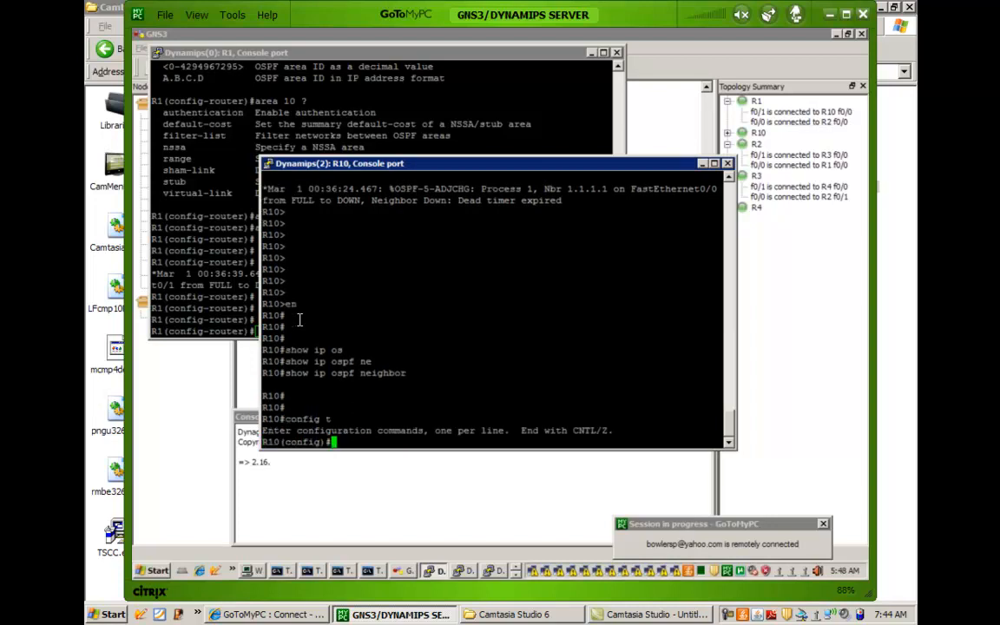
text(router os)
key(Tab)
text(1)
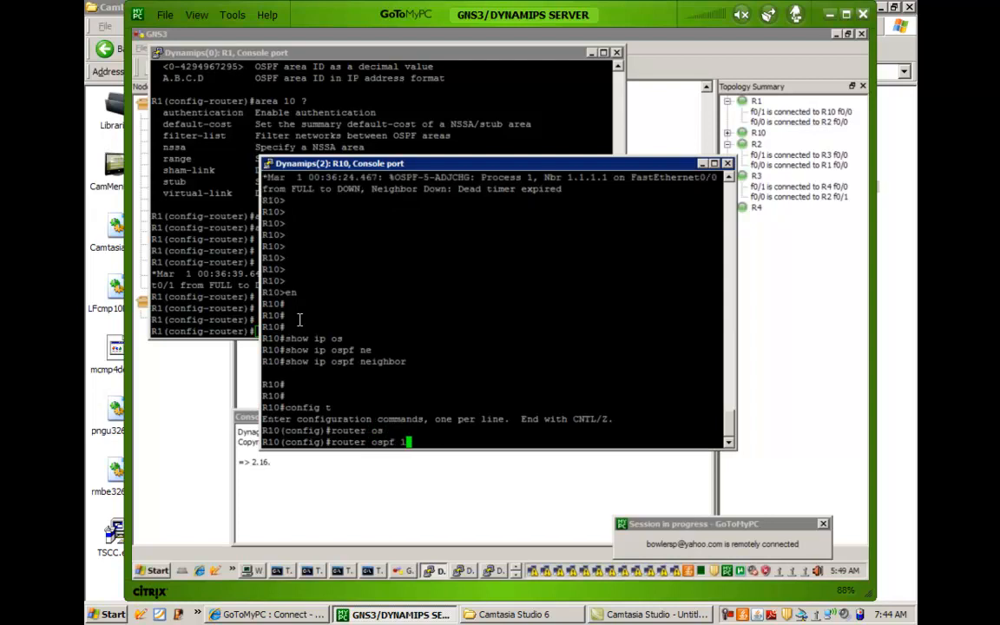
key(Return)
key(Return)
Configure area 10 as a stub area on R10 and return to privileged EXEC mode.
text(area 1)
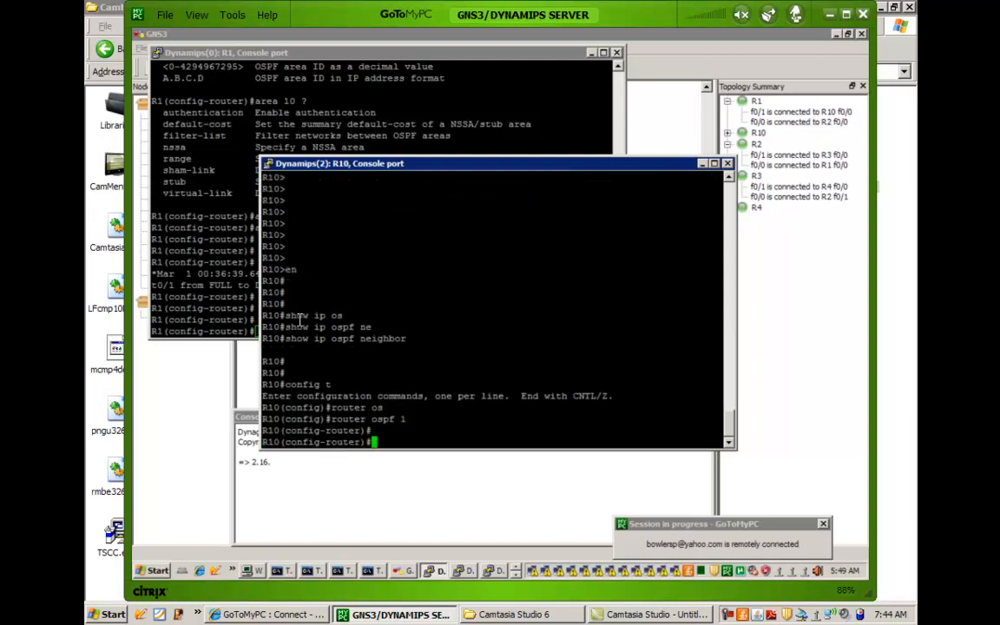
text(0 stu)
key(Tab)
key(Return)
key(Return)
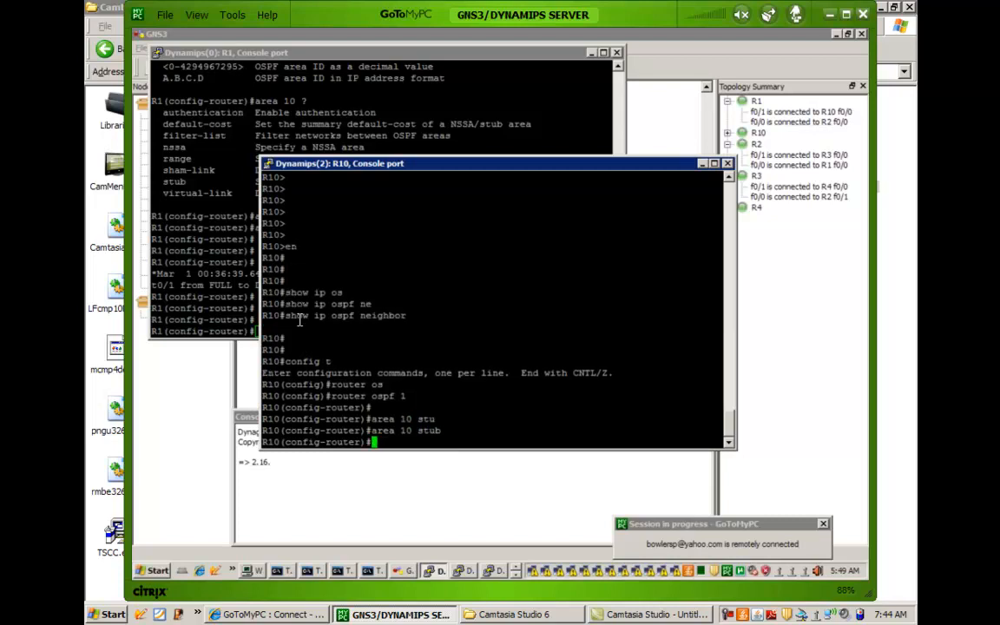
key(Return)
key(Return)
text(end)
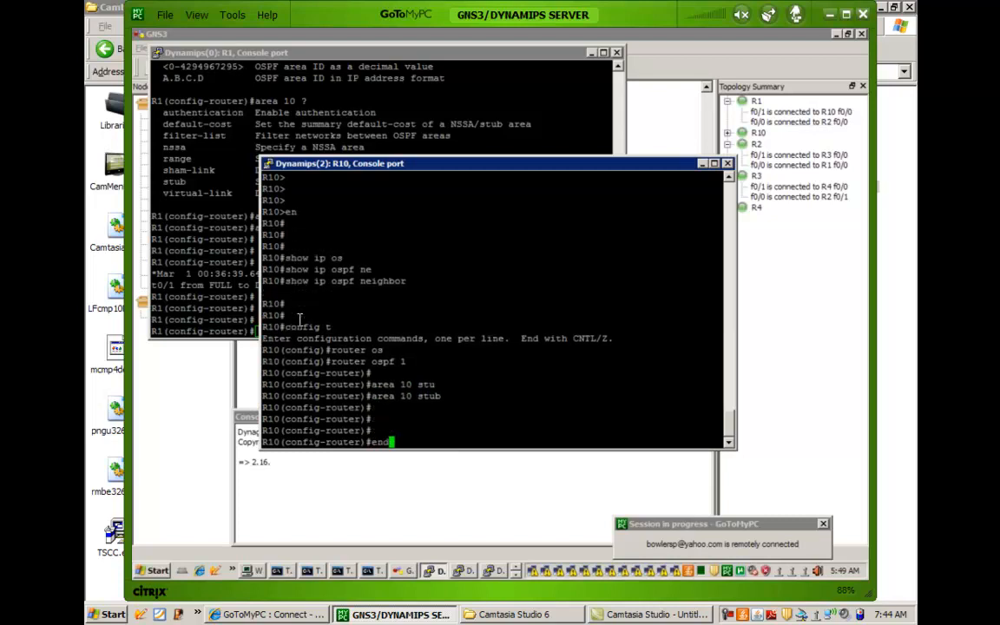
key(Return)
key(Return)
key(Return)
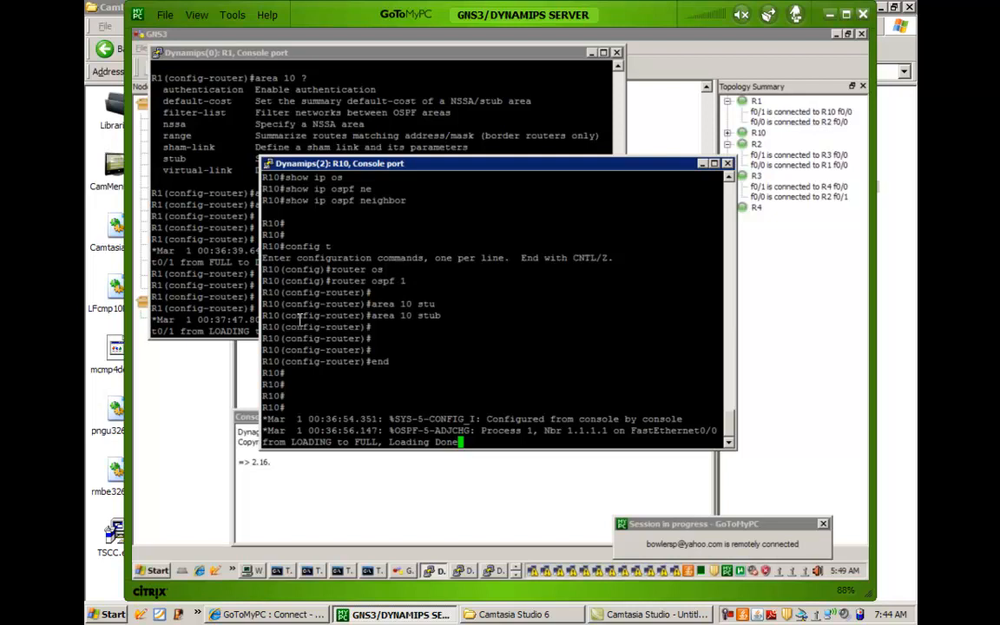
Display R10's OSPF database with show ip ospf database and highlight the 0.0.0.0 summary entry.
key(Return)
key(Return)
key(Return)
key(Return)
key(Return)
key(Return)
key(Return)
key(Return)
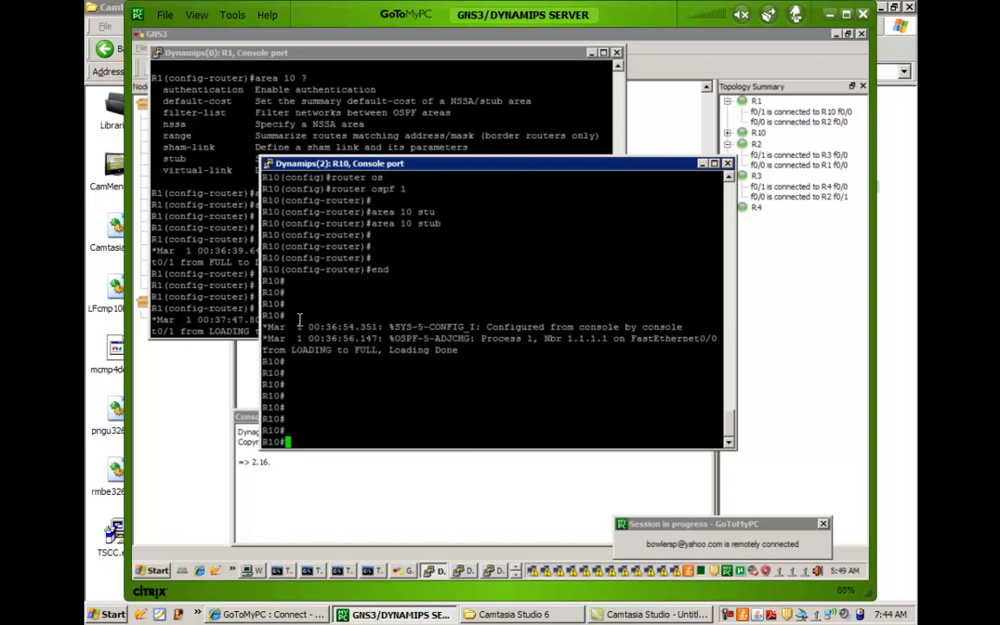
text(show ip os)
key(Tab)
text(data)
key(Tab)
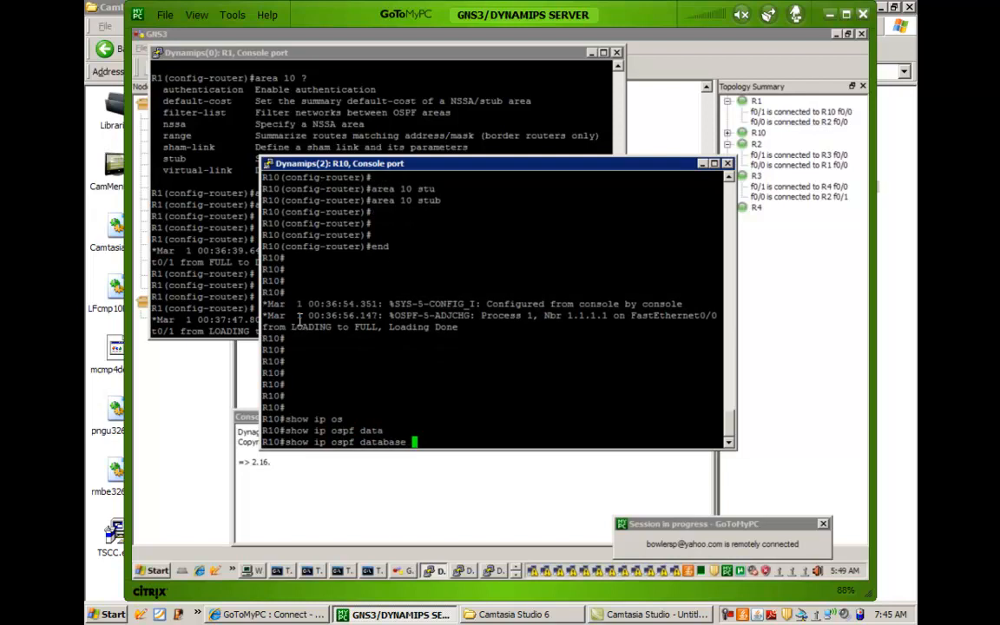
key(Return)
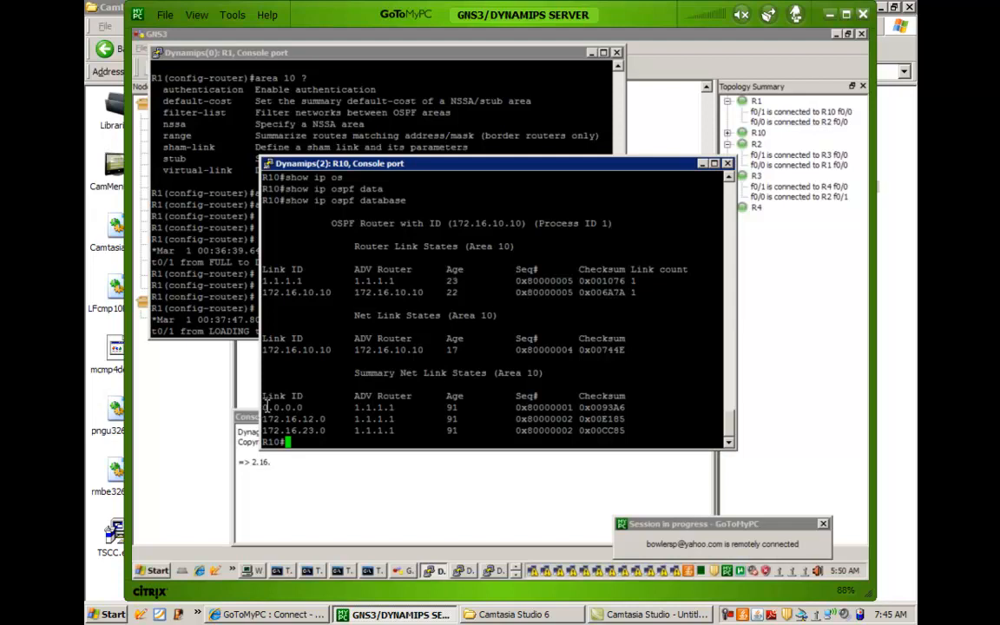
drag(266, 406, 640, 408)
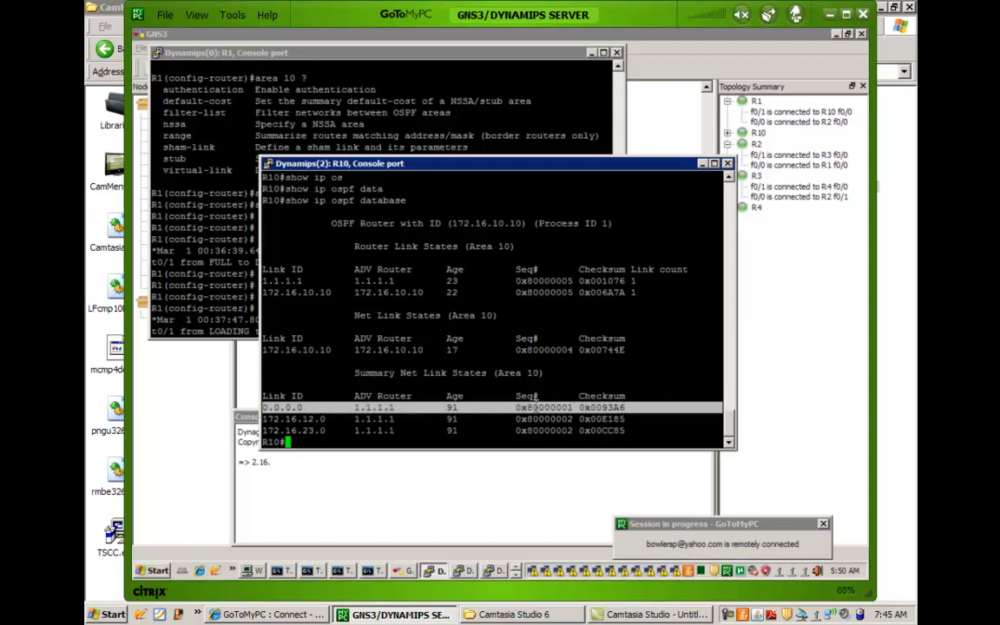
click(342, 420)
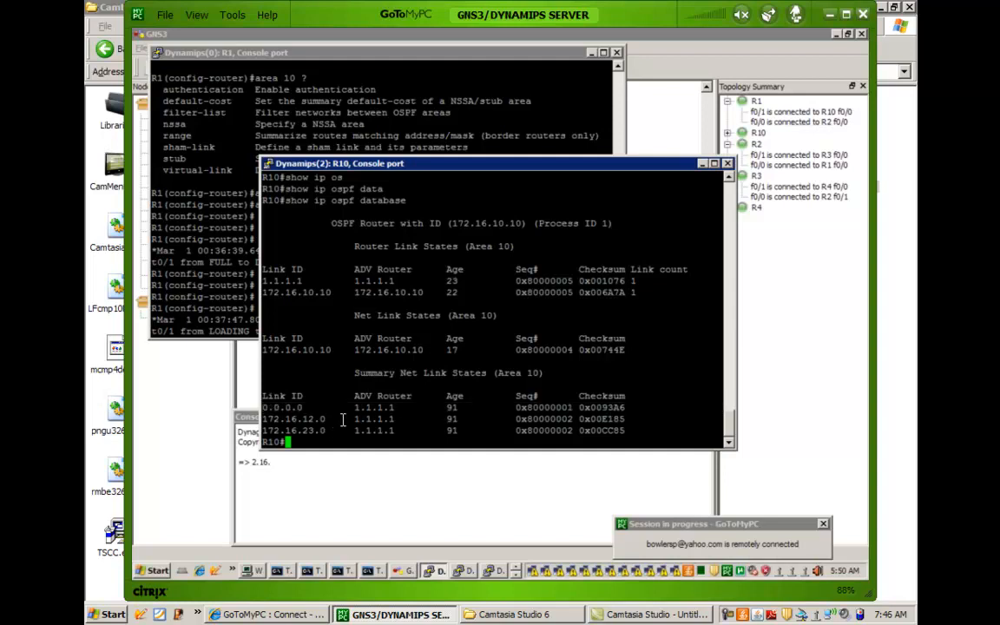
Display R10's routing table with show ip route.
text(show ipr oute)
key(Return)
text(show )
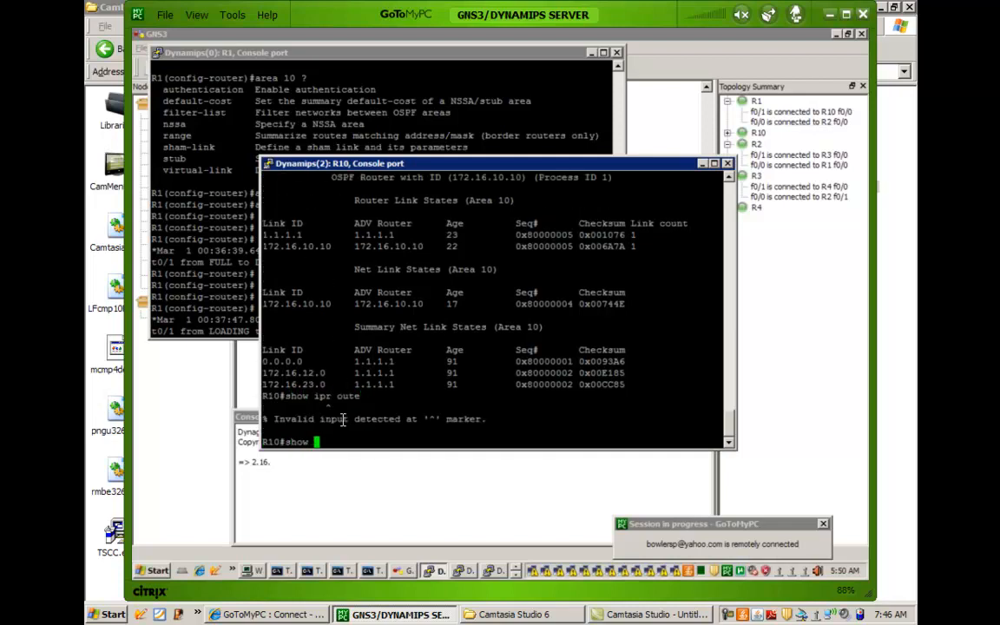
text(ip route)
key(Return)
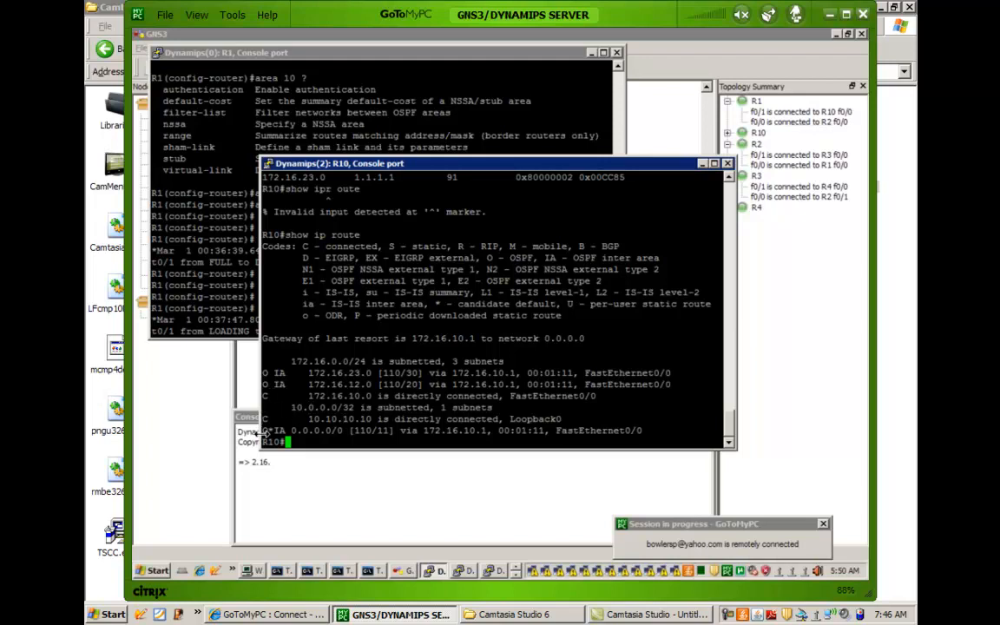
Examine the O*IA default route in R10's routing table and highlight the candidate default code in the legend.
drag(264, 432, 280, 427)
drag(424, 304, 498, 307)
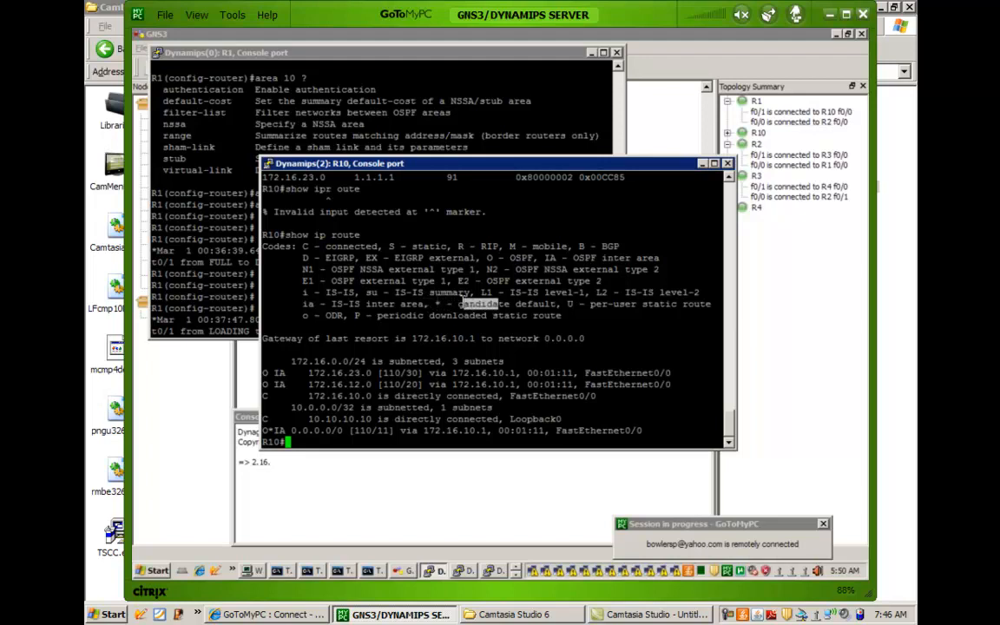
drag(438, 303, 530, 308)
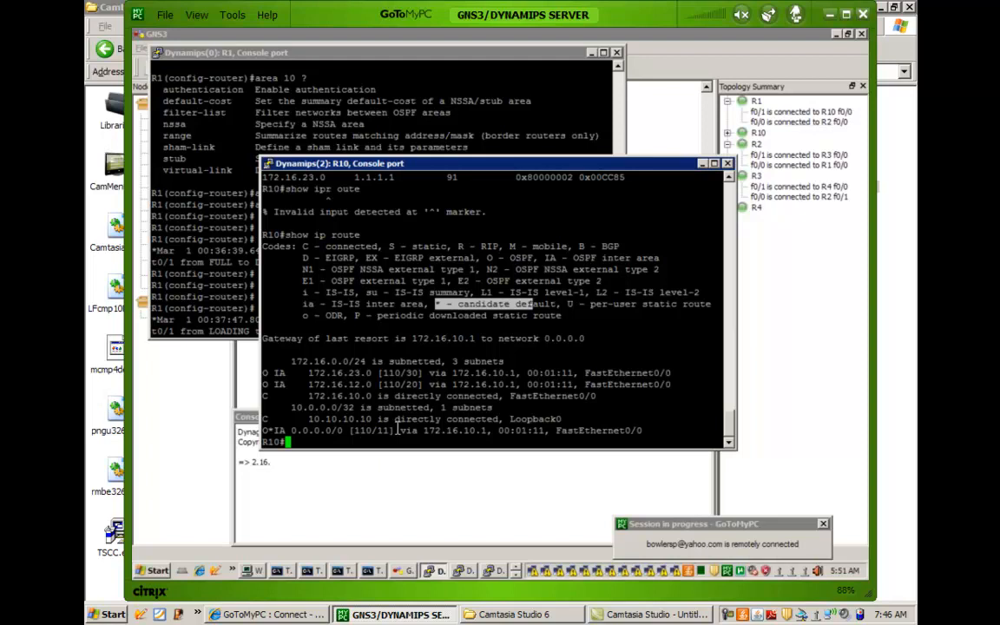
click(369, 408)
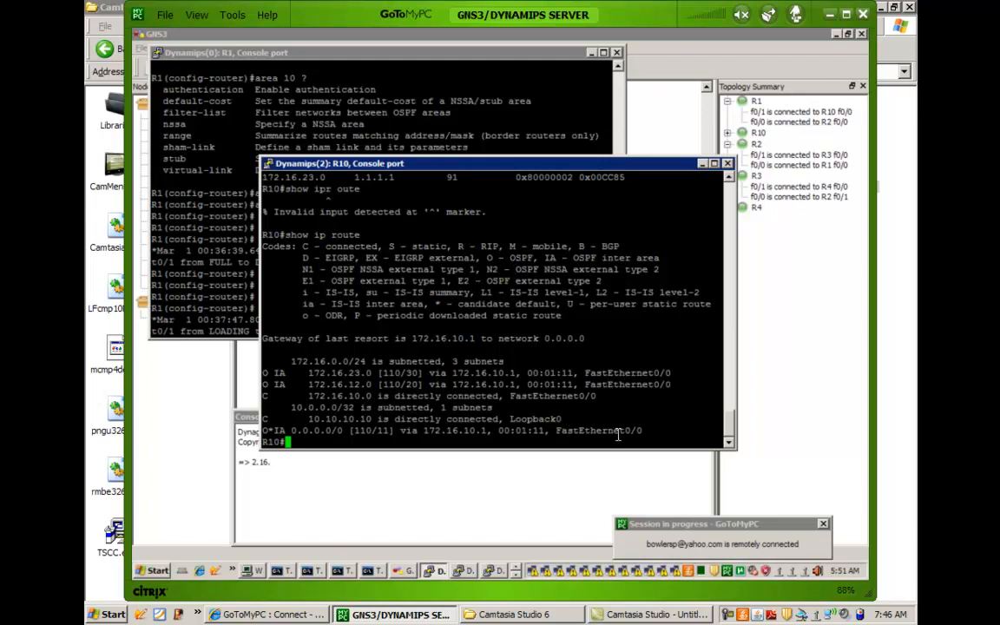
double_click(566, 431)
right_click(550, 396)
Ping 192.168.1.1 from R10 and highlight the 0.0.0.0/0 default route in the routing table.
text(ping 192.16)
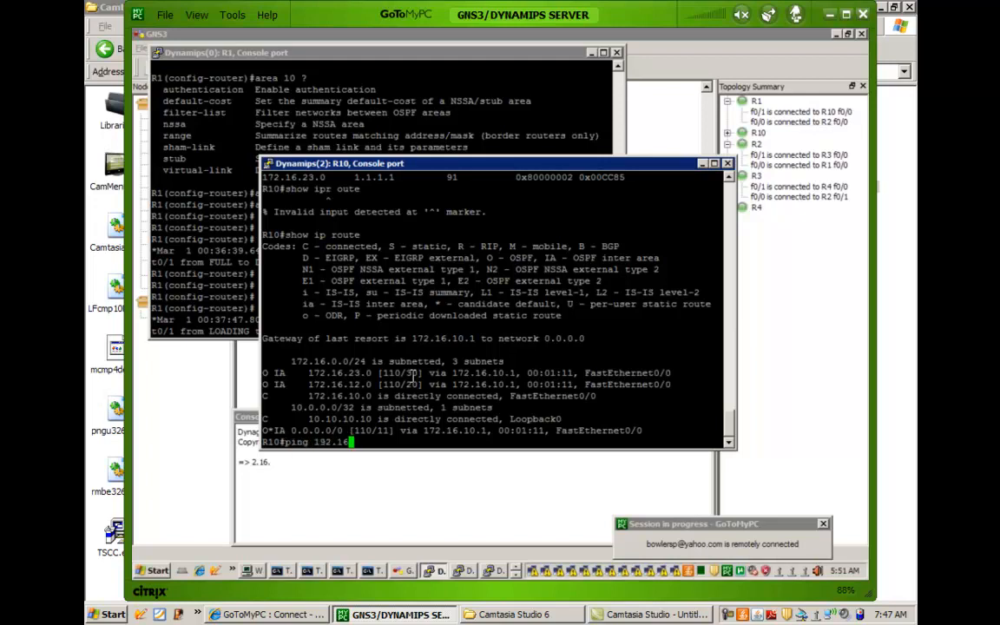
text(8.1.1)
key(Return)
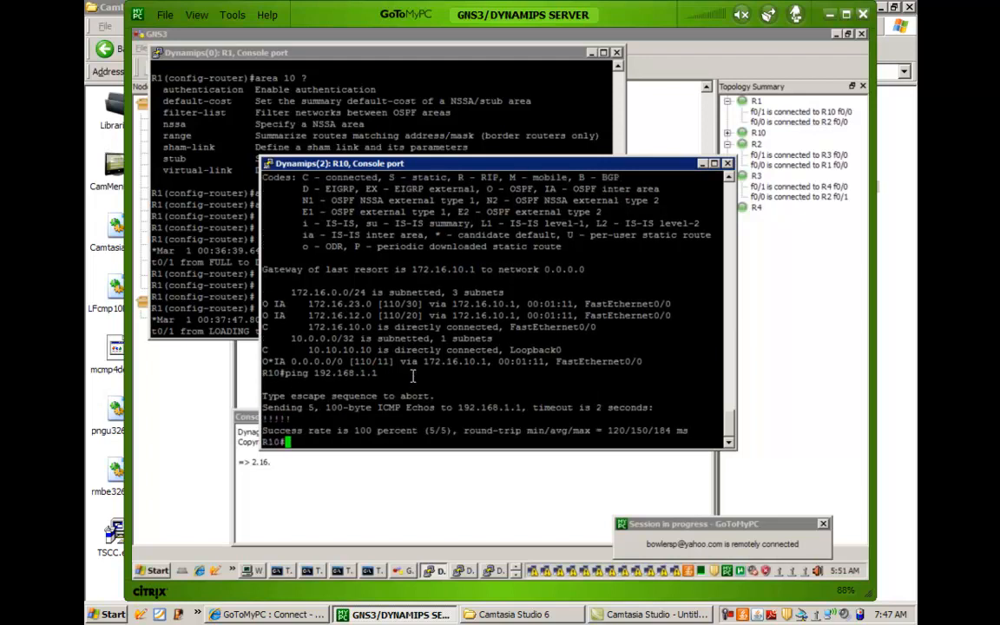
key(Return)
key(Return)
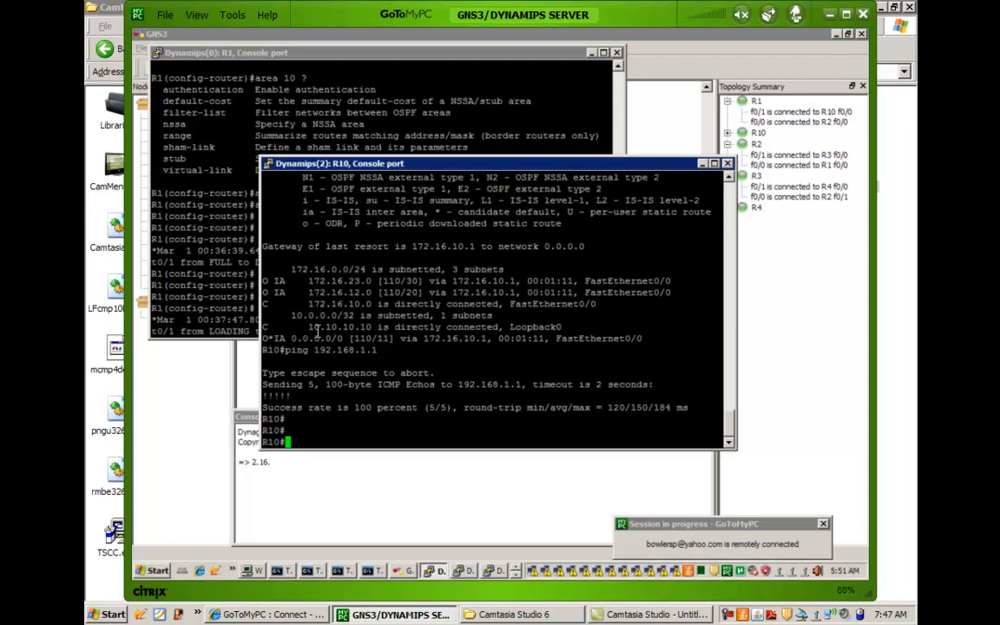
drag(284, 326, 519, 323)
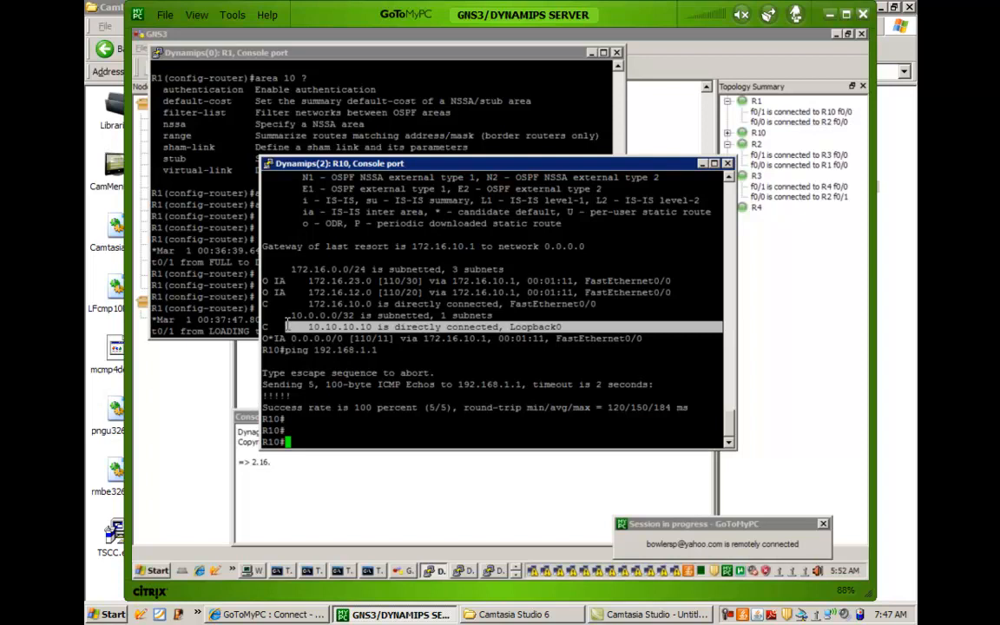
drag(289, 339, 373, 339)
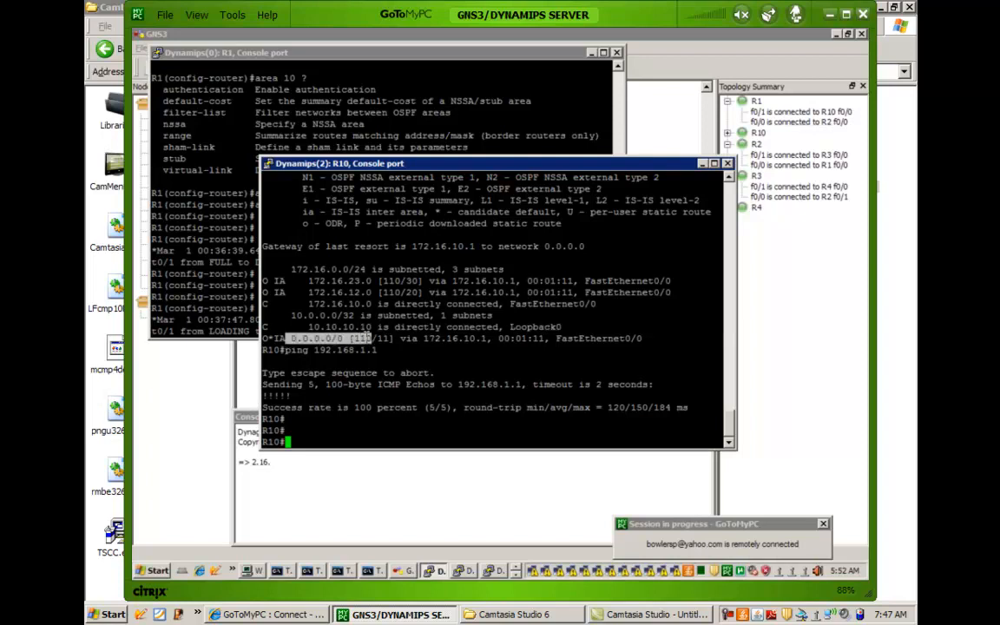
Show R10's OSPF database again with show ip ospf database.
text(show ip os)
key(Tab)
text(dat)
key(Tab)
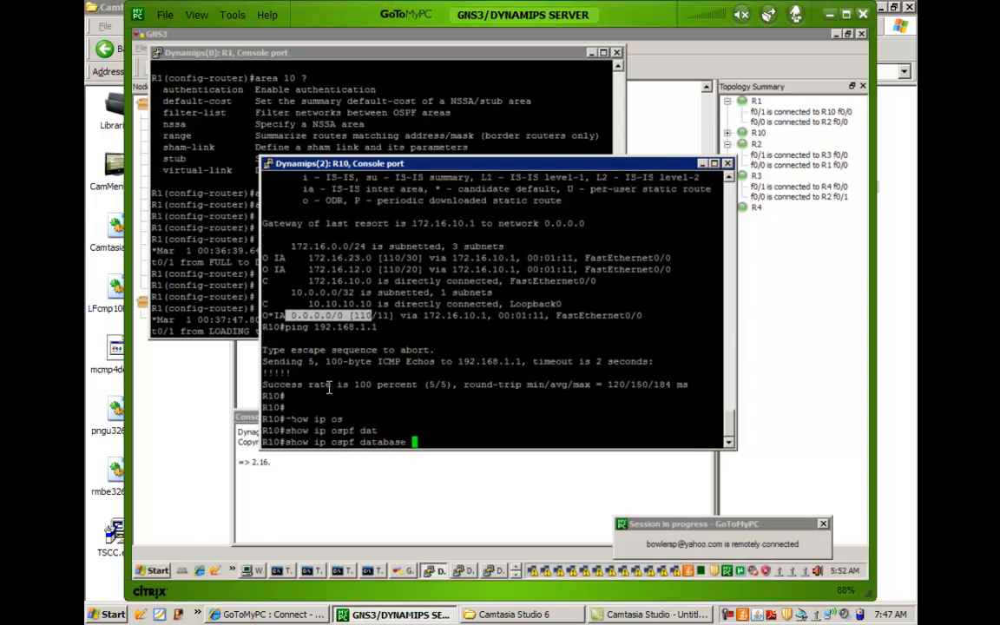
key(Return)
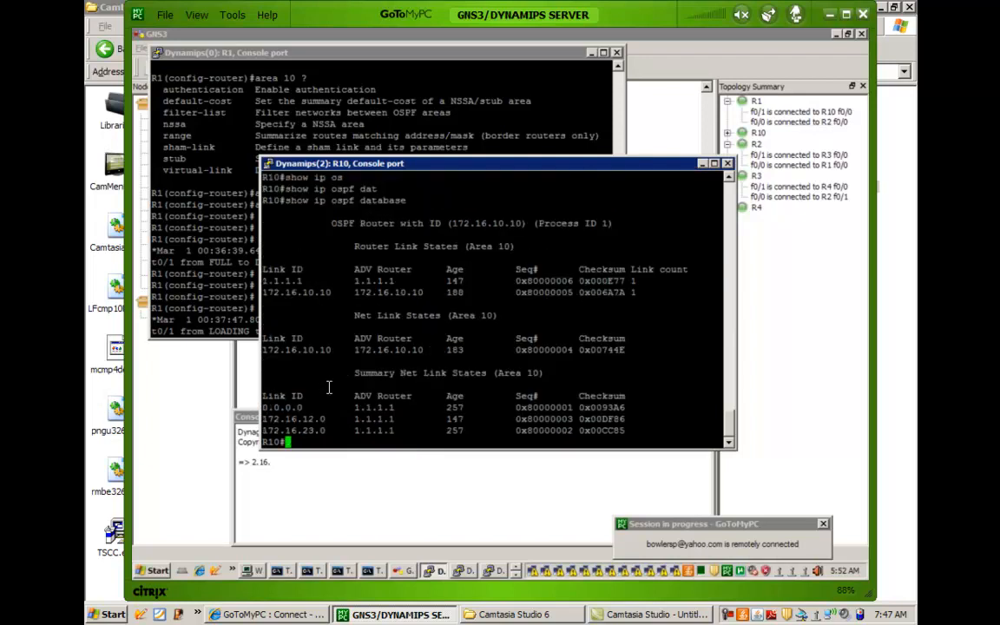
Examine the Summary Net Link States section for area 10, highlighting the 0.0.0.0 entry and its advertising router.
double_click(340, 384)
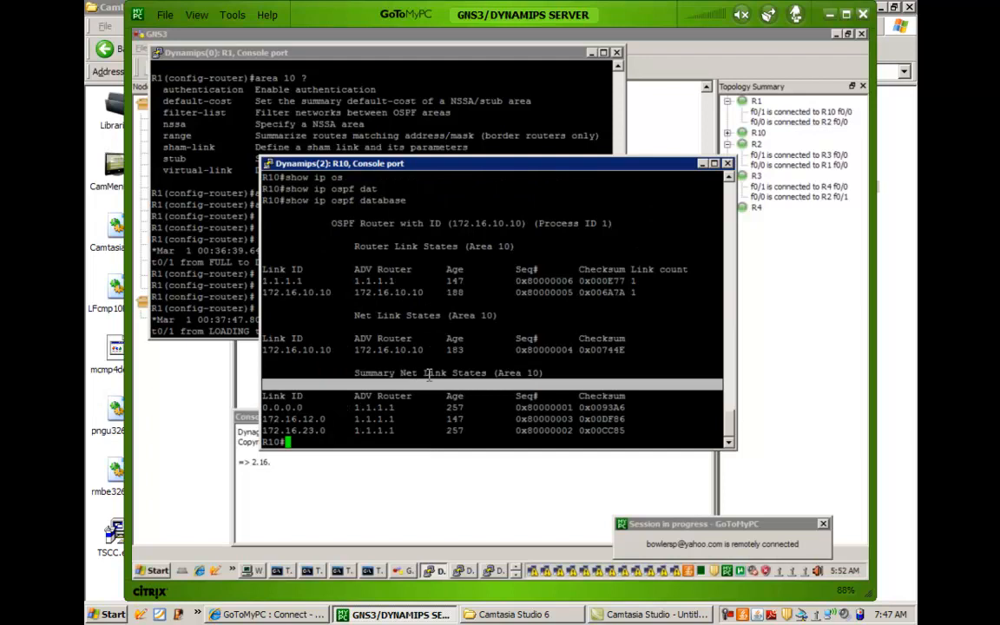
drag(429, 374, 426, 373)
mouse_move(355, 369)
mouse_down()
mouse_move(367, 373)
mouse_move(363, 387)
mouse_up()
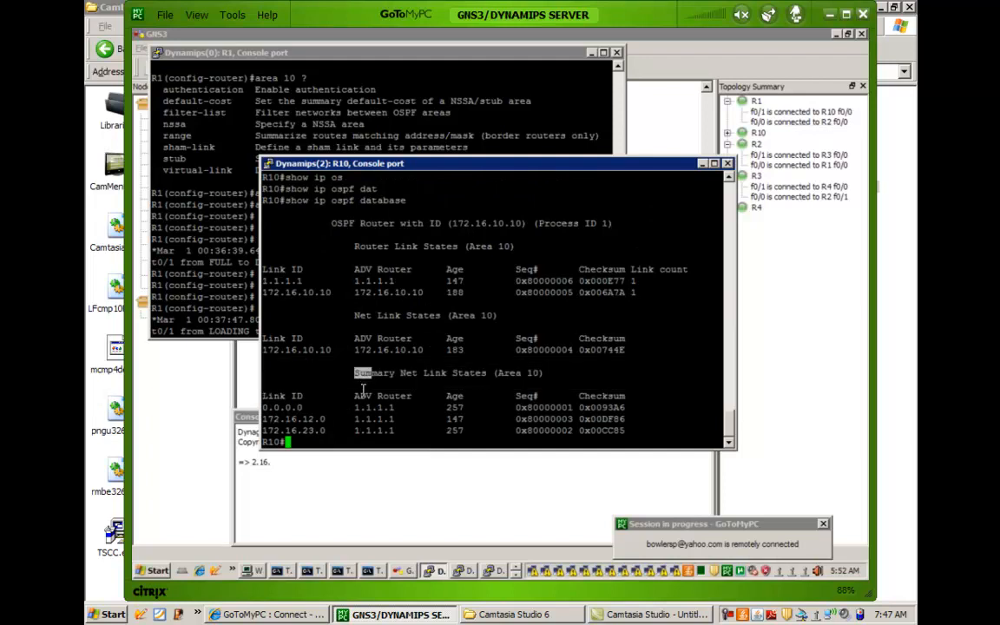
drag(263, 404, 641, 412)
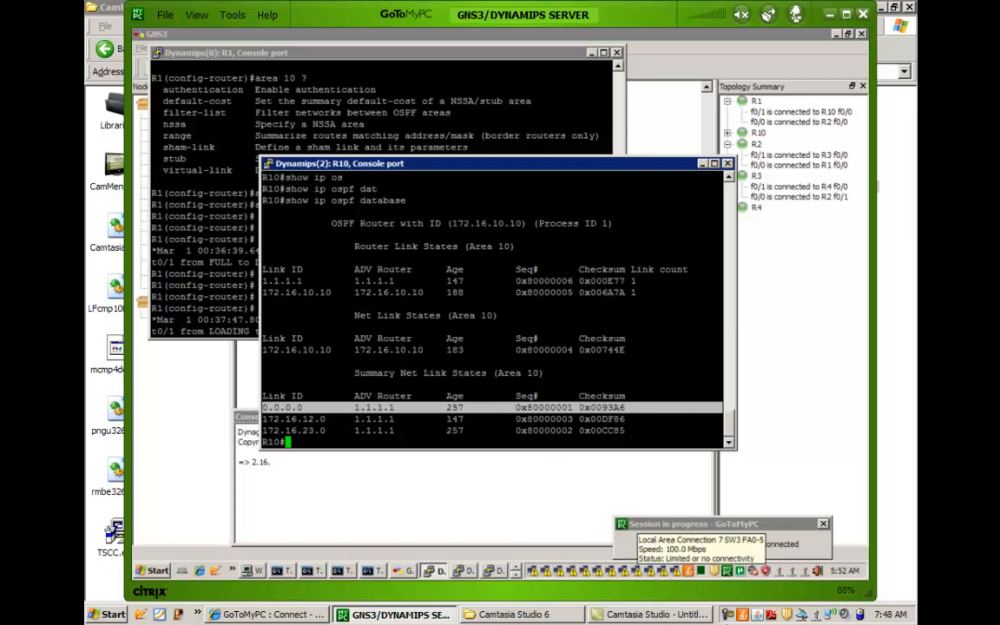
click(517, 368)
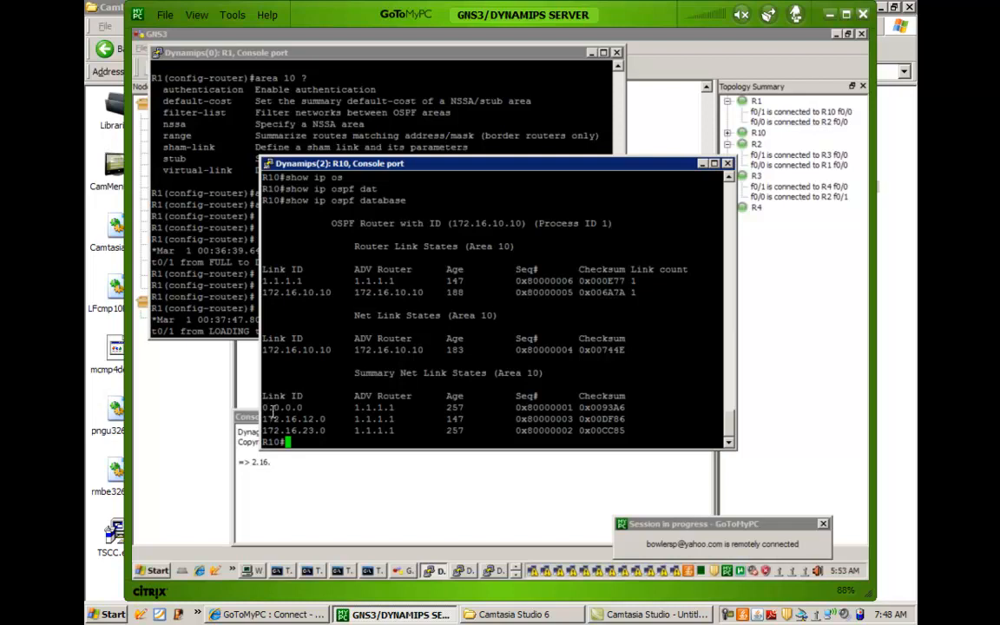
drag(260, 407, 399, 408)
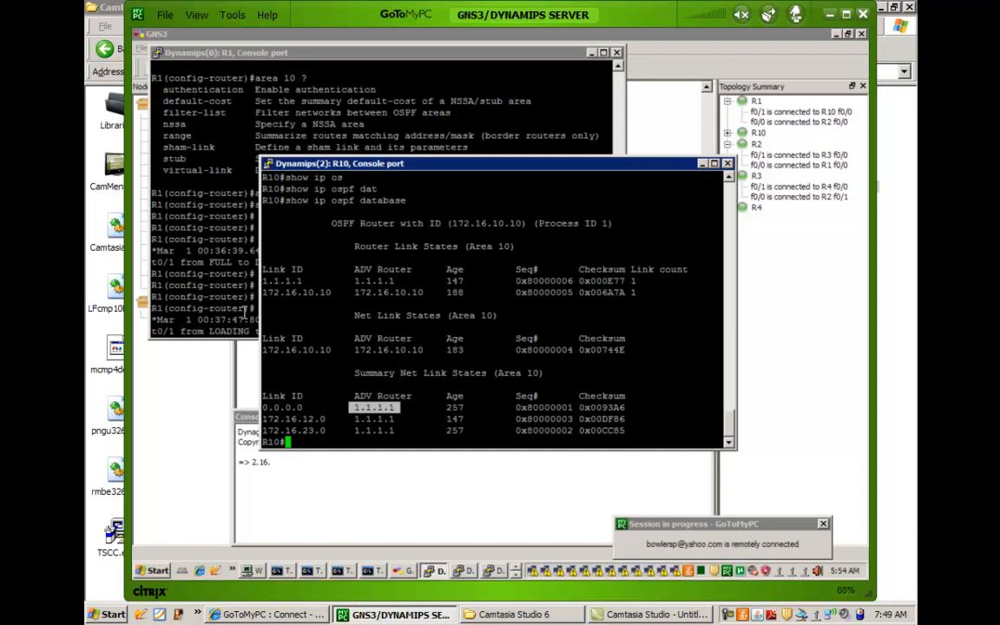
Compare the area 10 stub configuration in R1's console with the summary entries in R10's OSPF database.
click(243, 305)
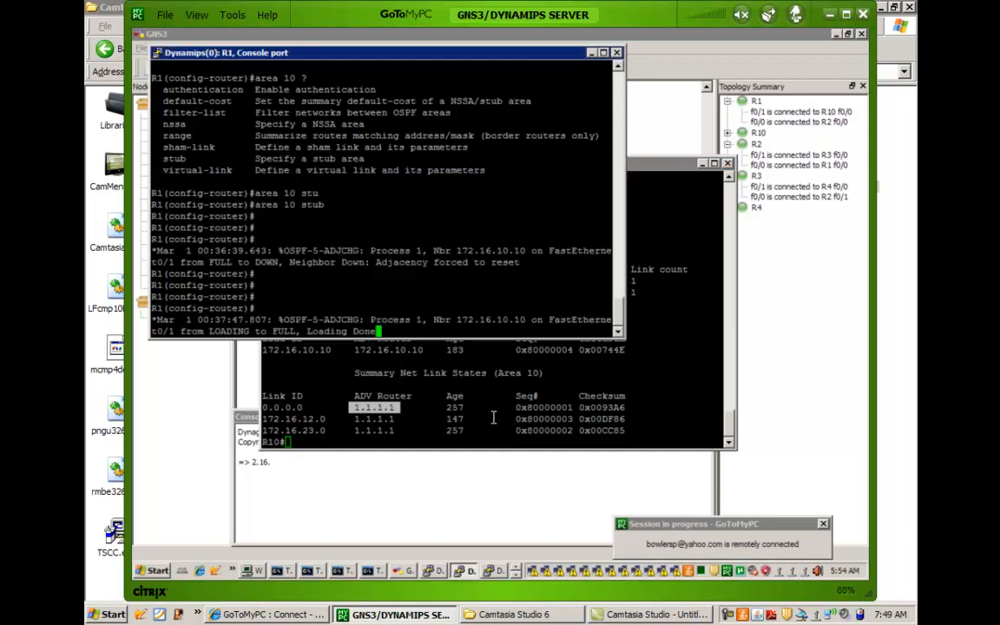
click(408, 359)
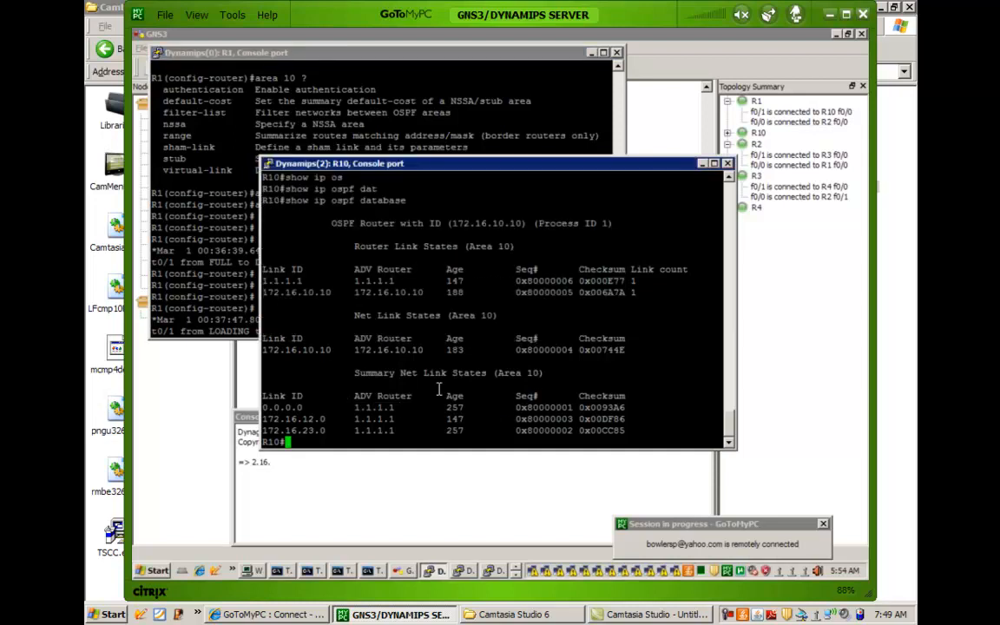
click(230, 185)
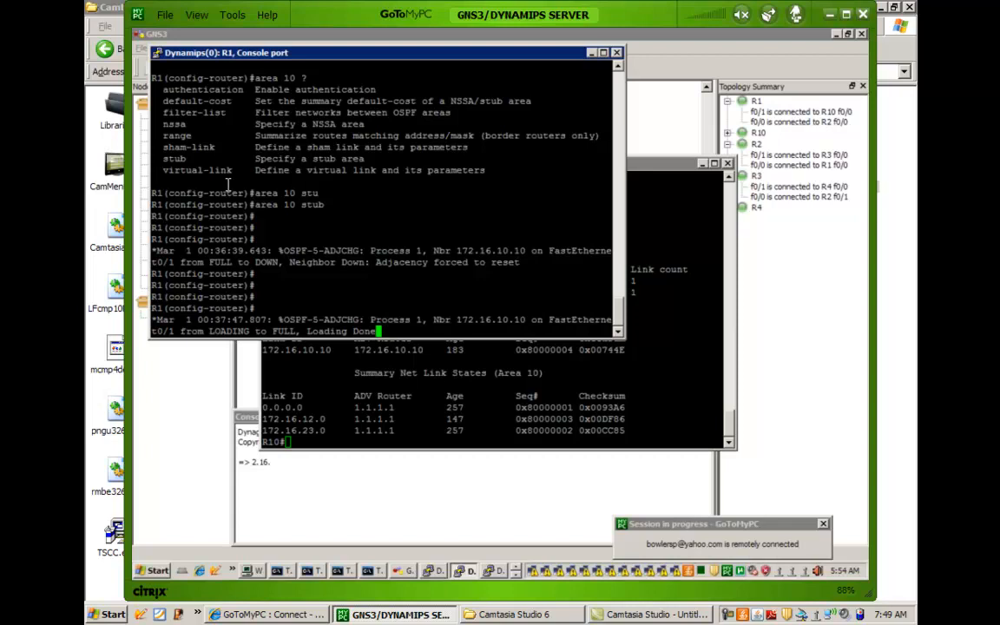
key(Return)
key(Return)
key(Return)
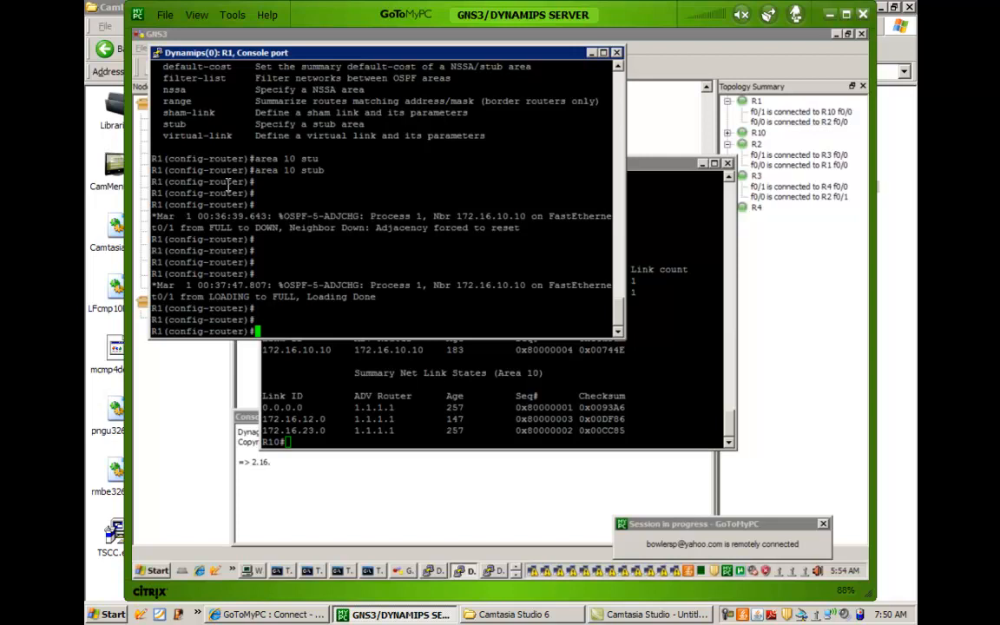
click(311, 419)
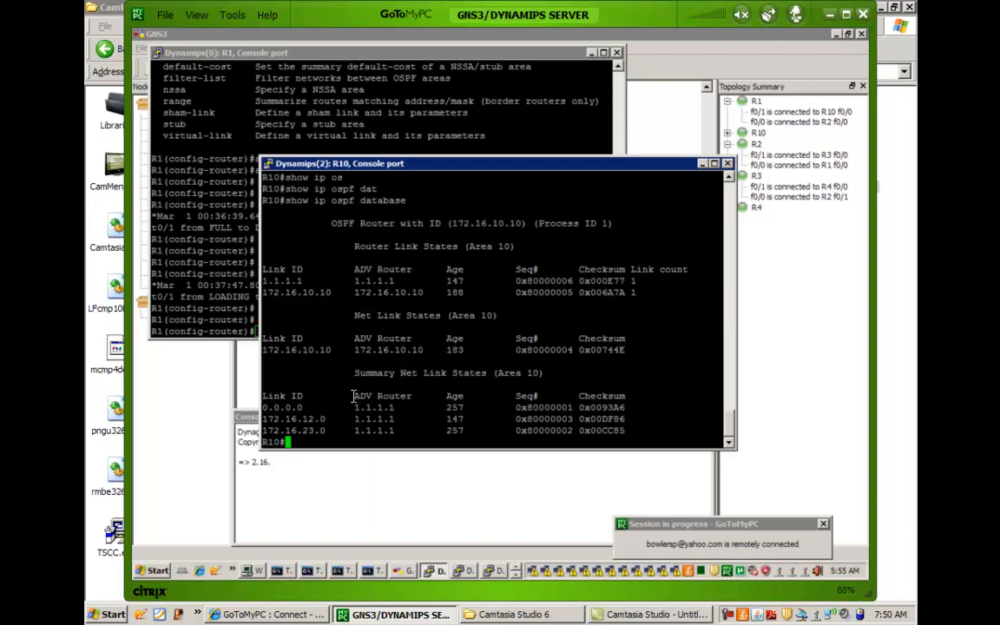
click(176, 291)
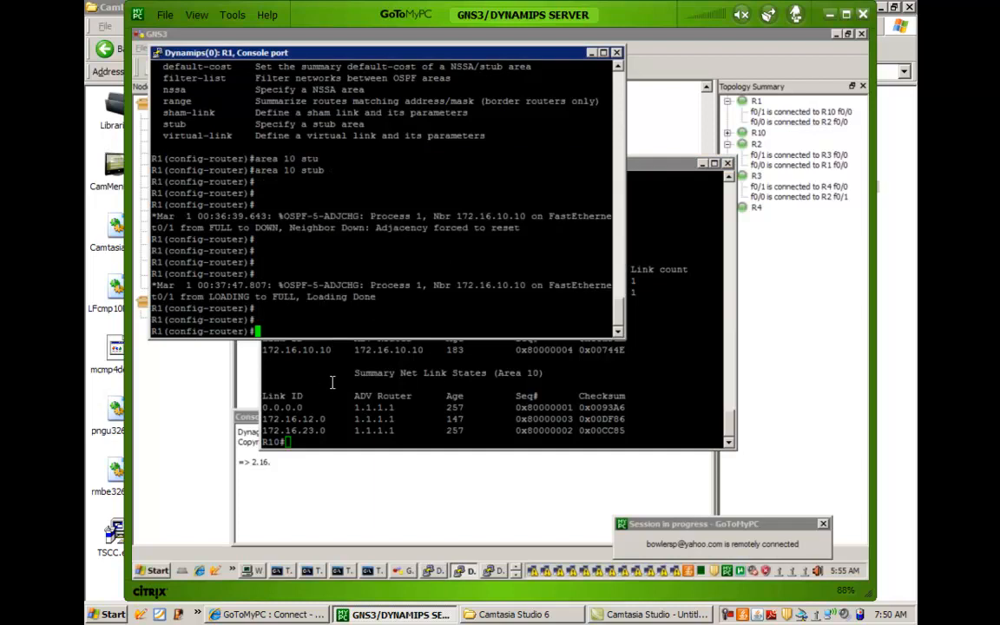
click(330, 385)
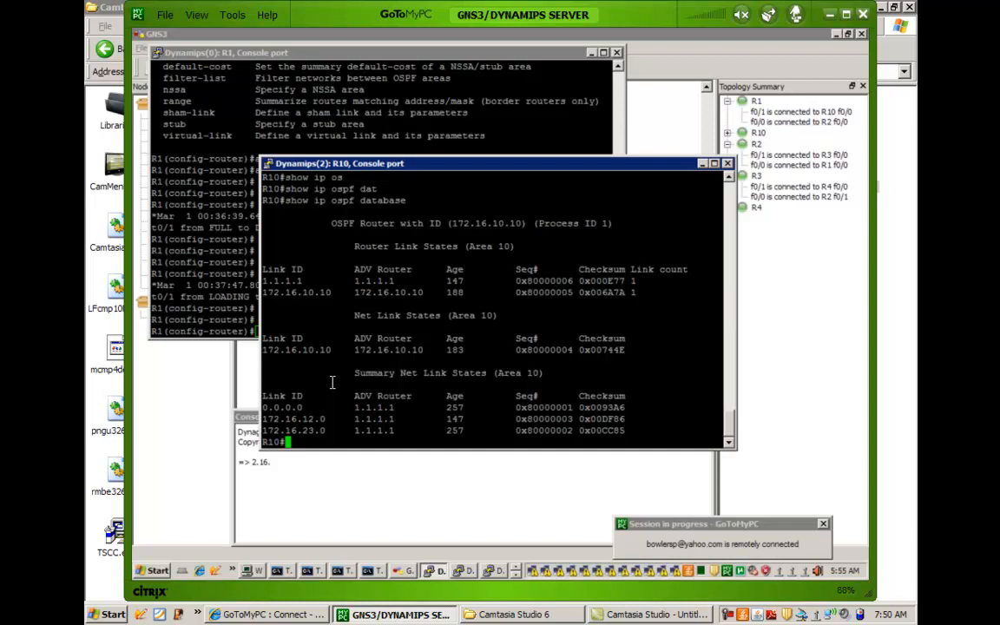
Make area 10 a totally stubby area on R1 with area 10 stub no-summary under the OSPF process.
click(186, 286)
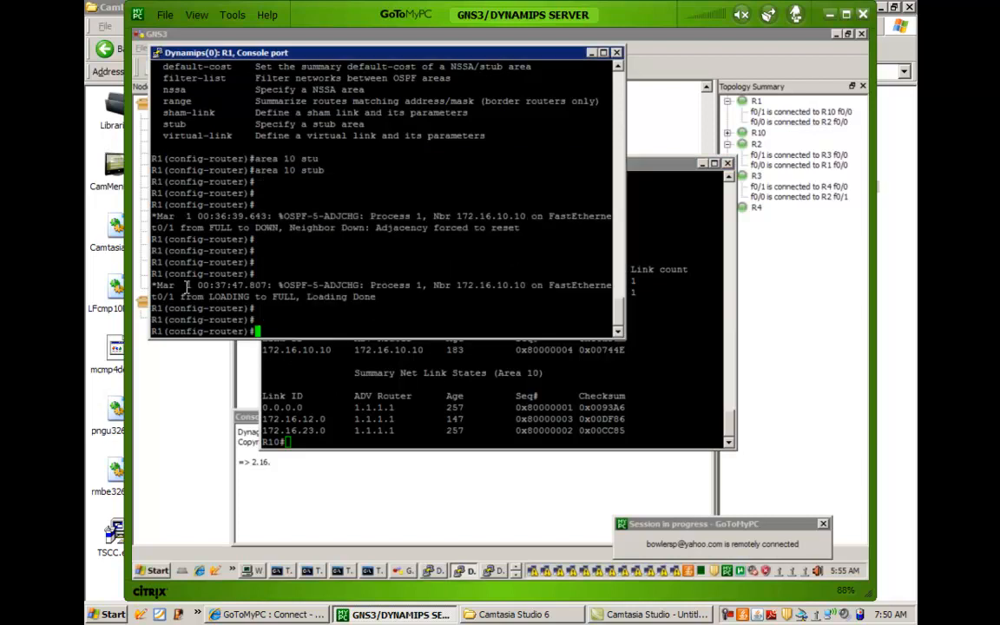
text(area 10 s)
text(t)
key(Tab)
text(no)
key(Tab)
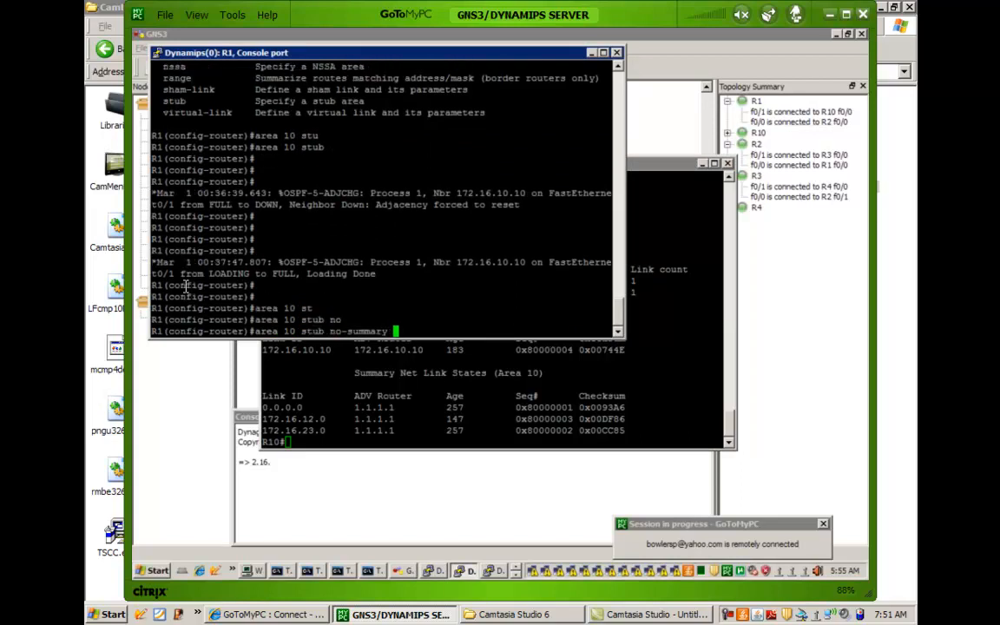
key(Return)
key(Return)
key(Return)
key(Return)
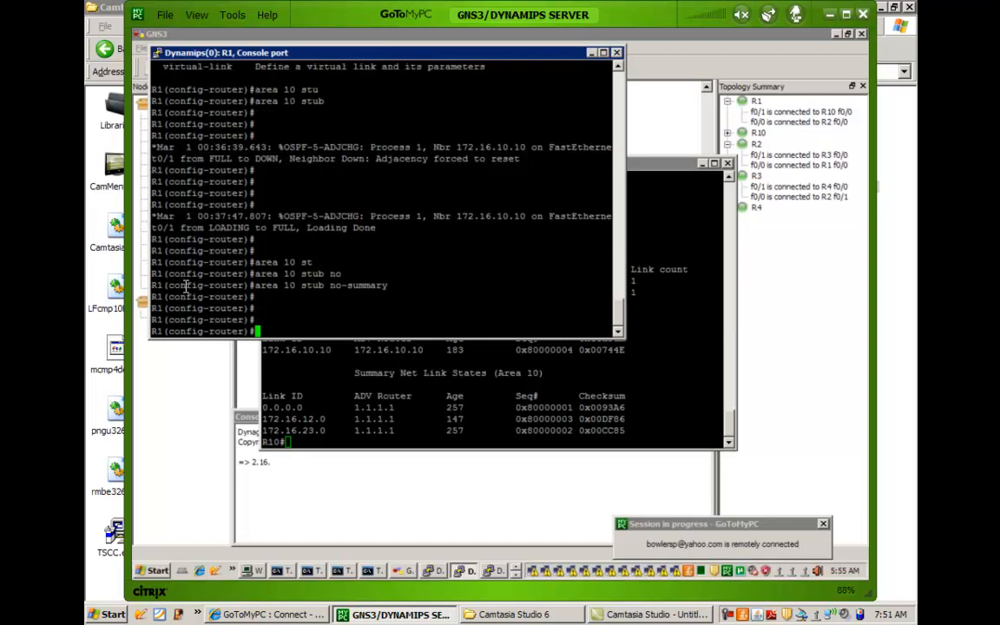
Return to R10's console and rerun show ip ospf database to check area 10's summary entries.
click(352, 387)
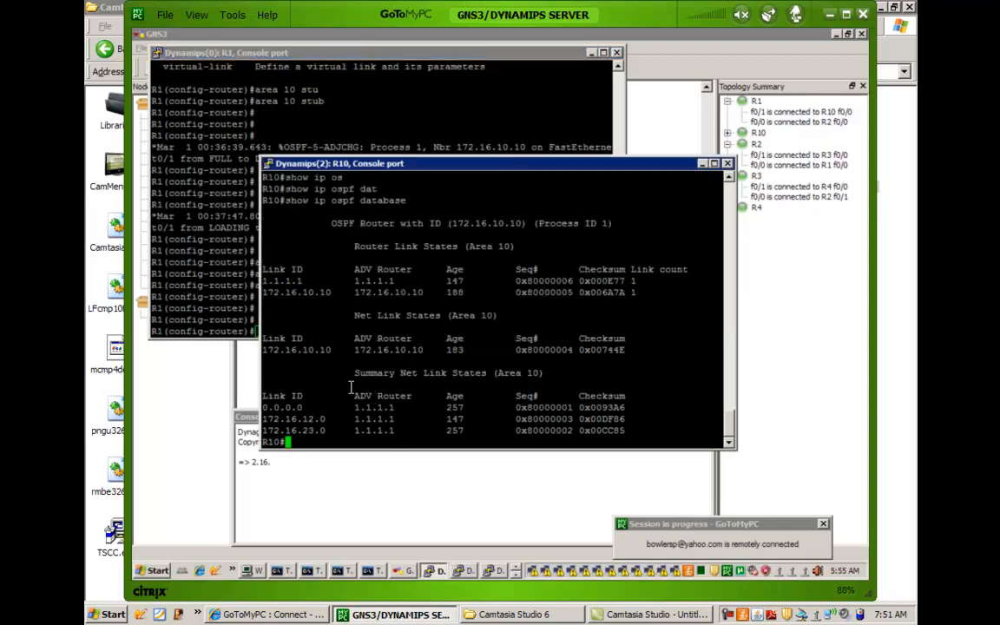
key(Up)
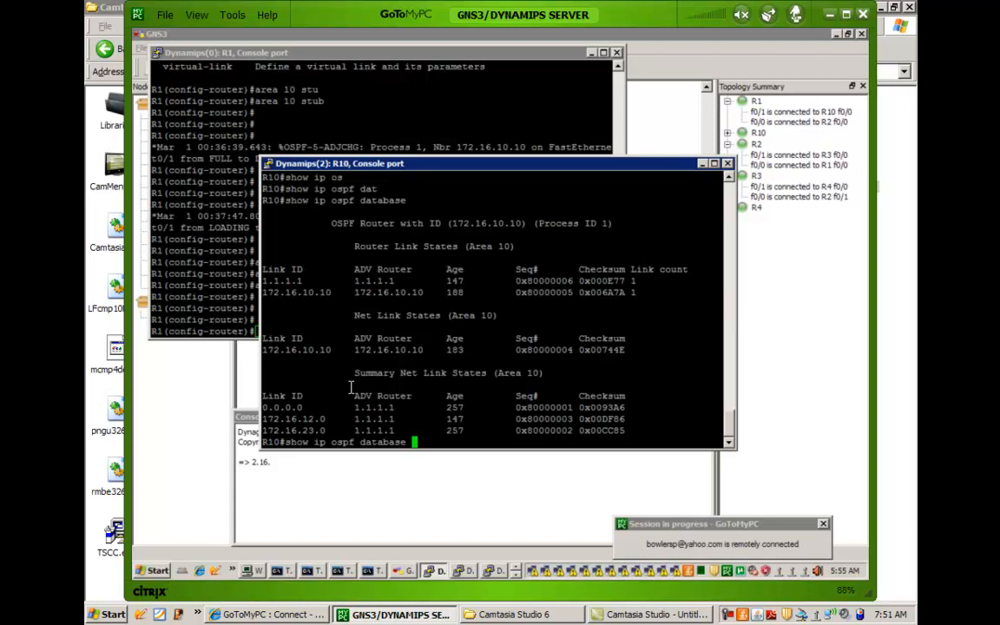
key(Return)
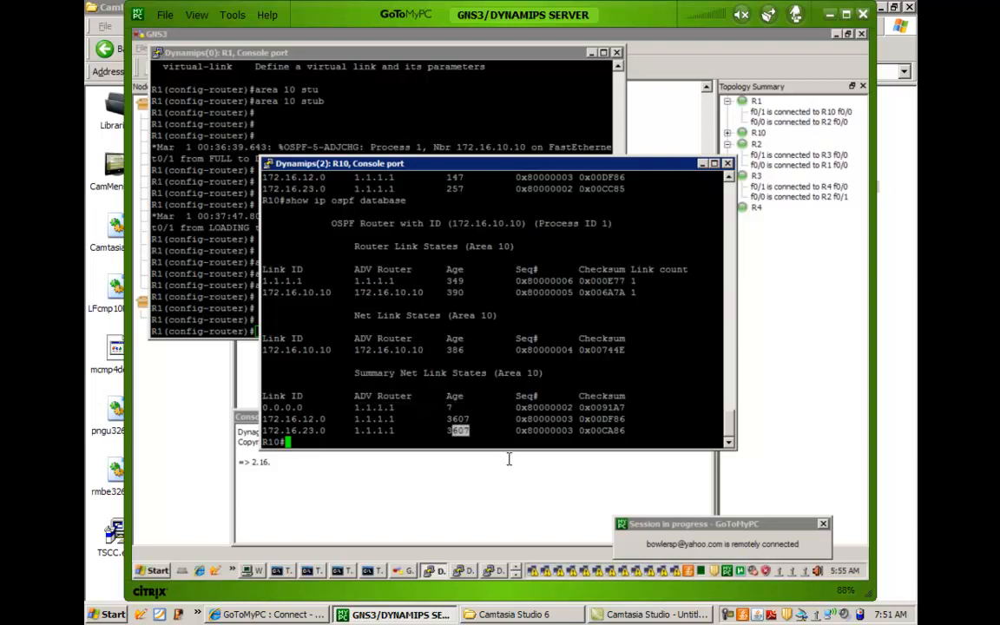
Rerun show ip ospf database on R10 and highlight the 0.0.0.0 summary entry for area 10.
key(Up)
key(Return)
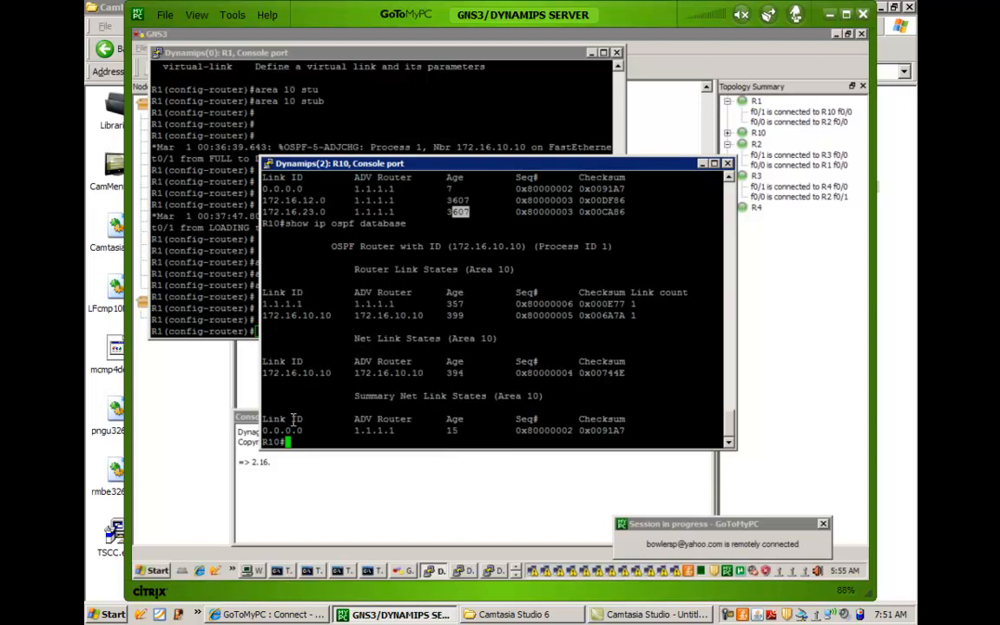
drag(274, 432, 566, 419)
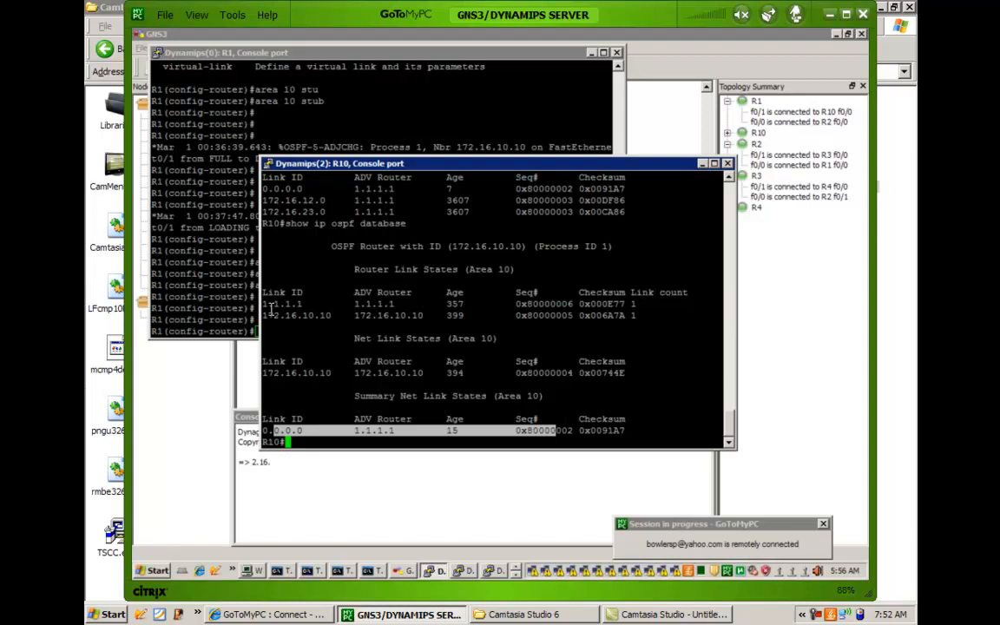
Leave configuration mode in R1's console and display its OSPF database with show ip ospf database.
click(224, 292)
text(end)
key(Return)
text(show ip )
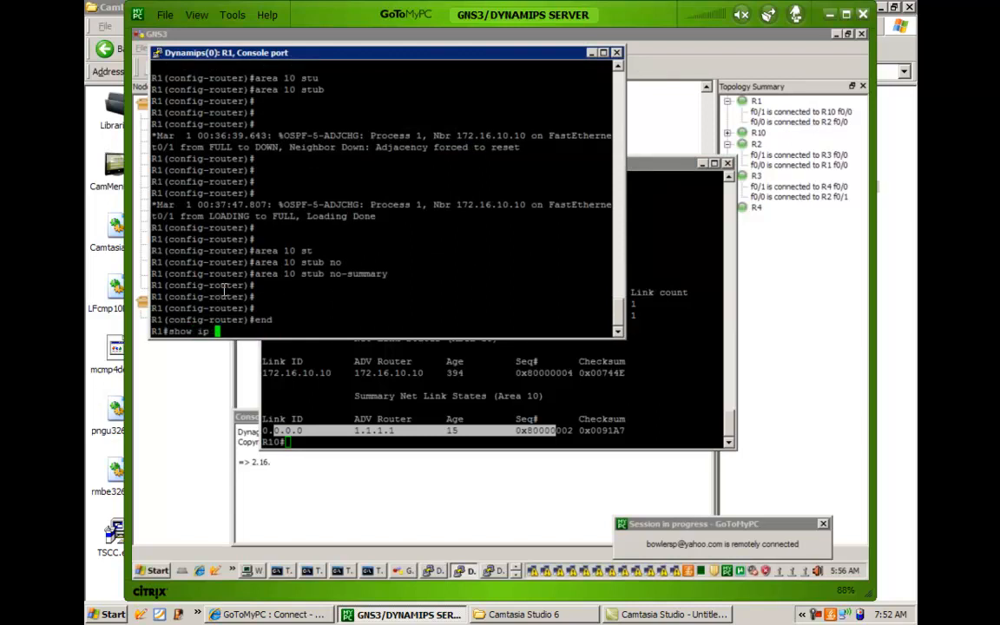
text(ospf data)
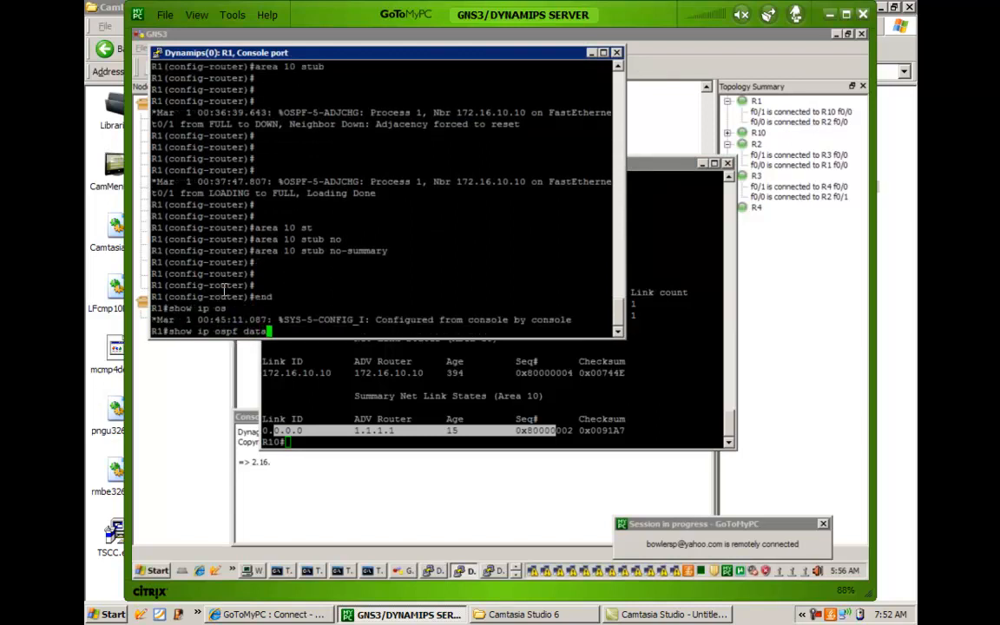
key(Tab)
key(Return)
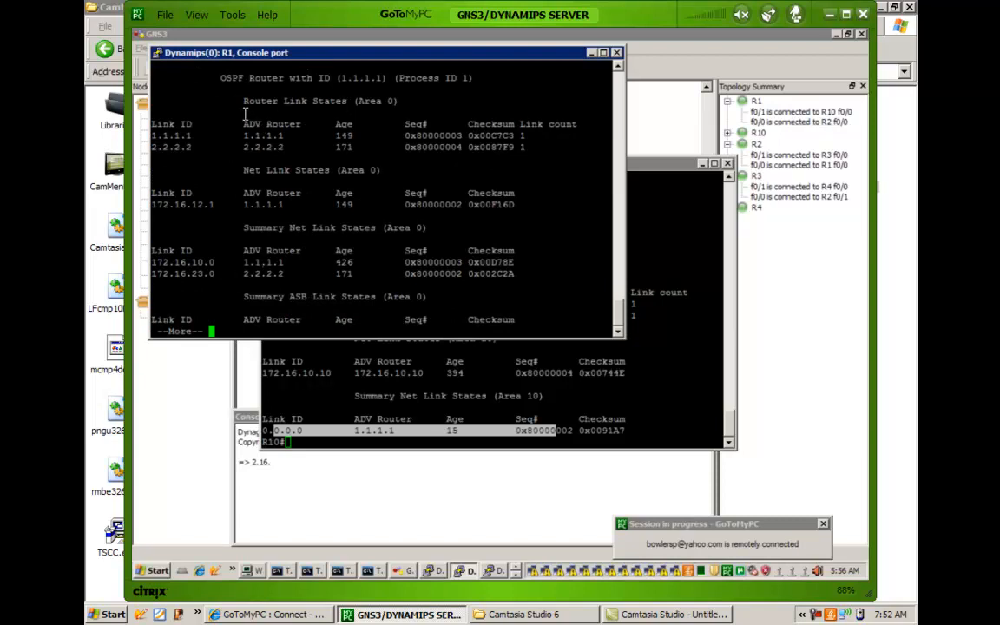
Page through R1's OSPF database, comparing the area 0, area 10 and Type-5 external link states.
double_click(249, 111)
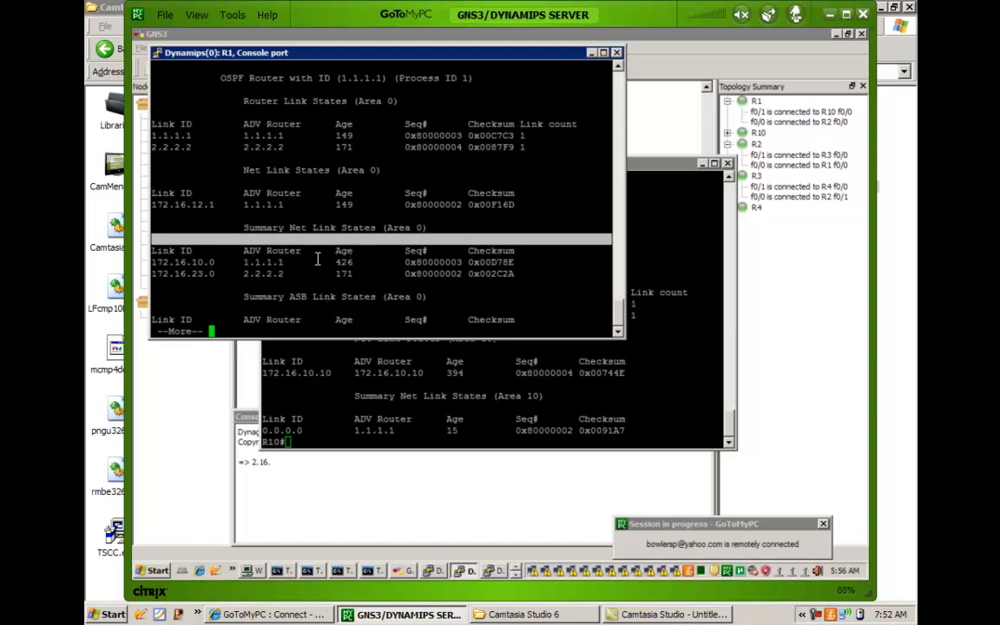
key(space)
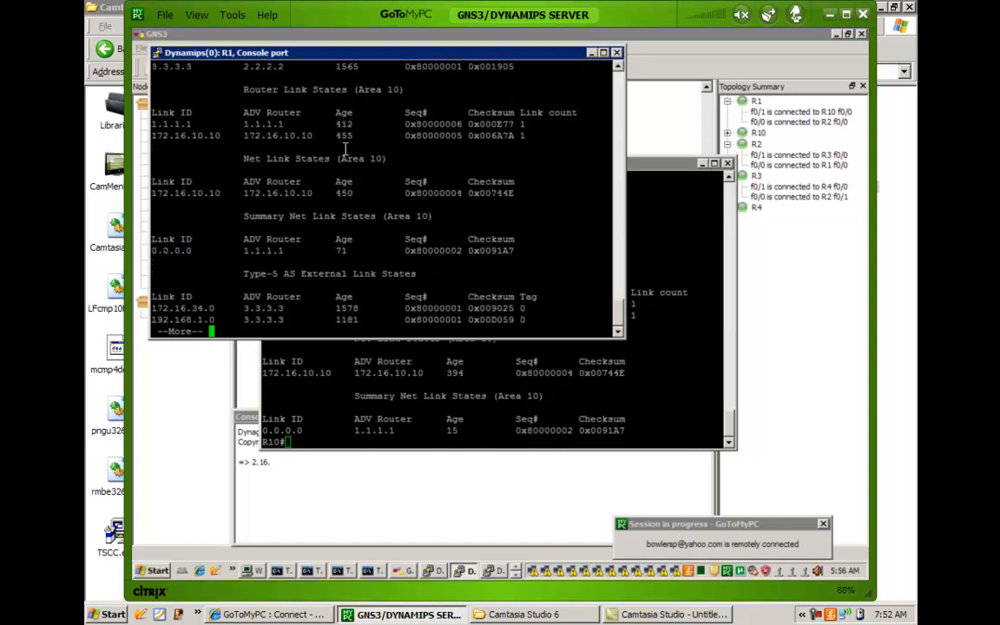
drag(298, 112, 377, 165)
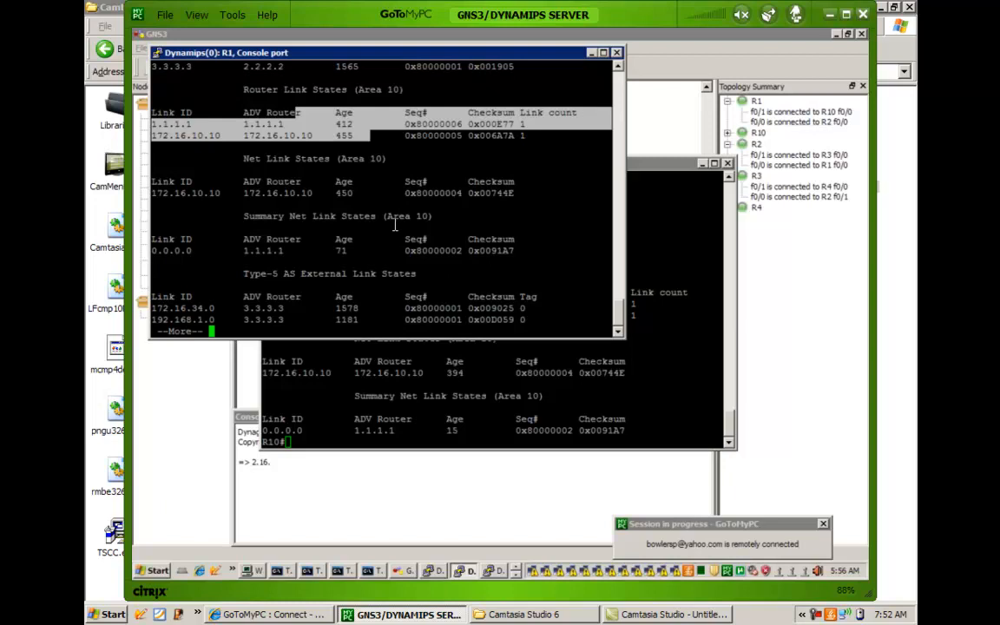
key(space)
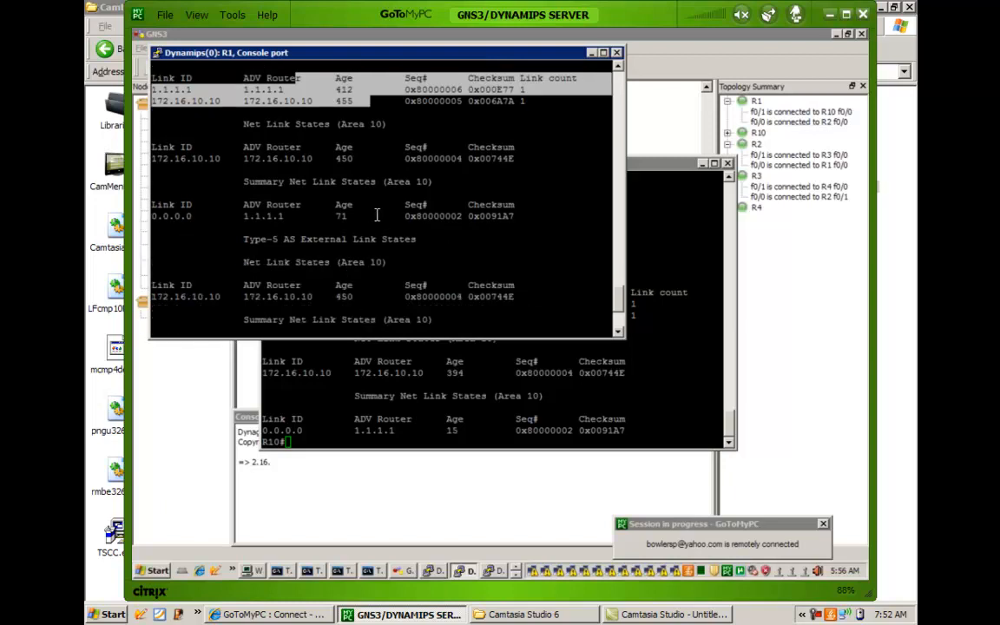
scroll(378, 222, up, 10)
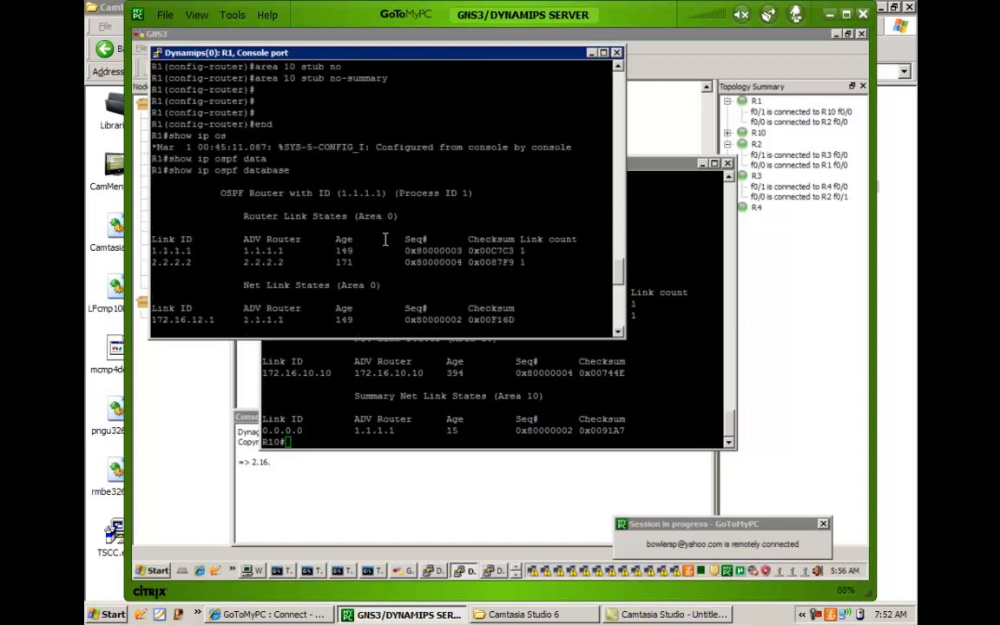
scroll(382, 234, down, 10)
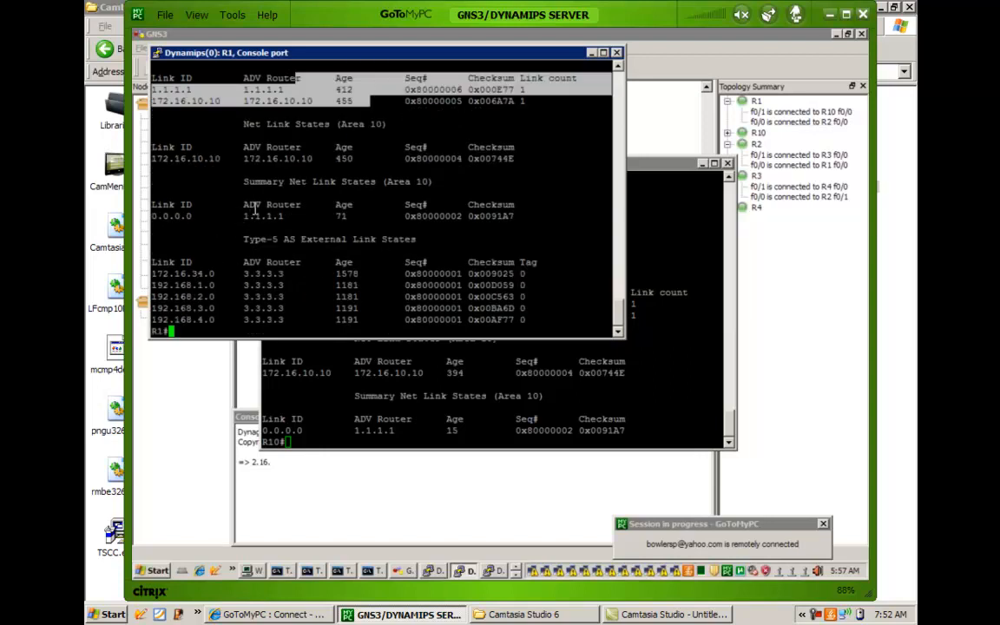
scroll(256, 208, up, 4)
scroll(256, 209, down, 4)
scroll(250, 206, up, 4)
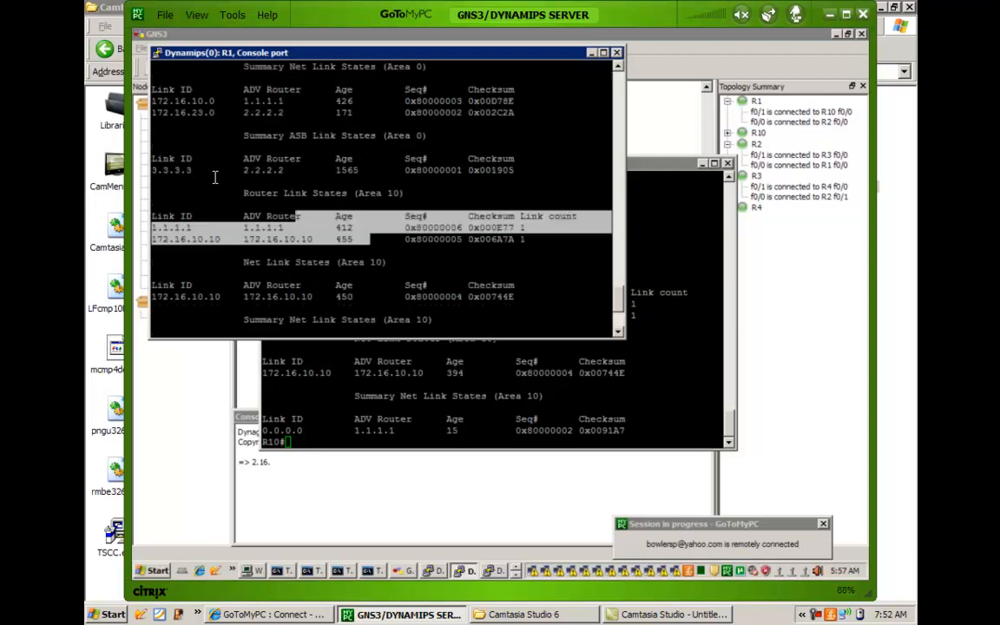
click(214, 177)
scroll(233, 193, down, 4)
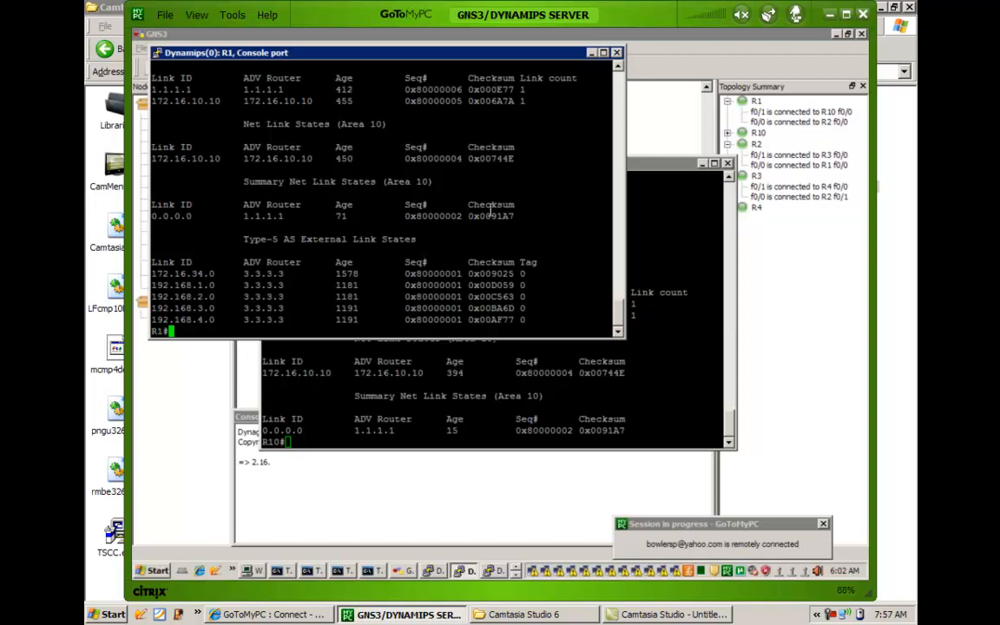
Return from the topology diagram to R10's console and enter router configuration for OSPF process 1.
click(650, 150)
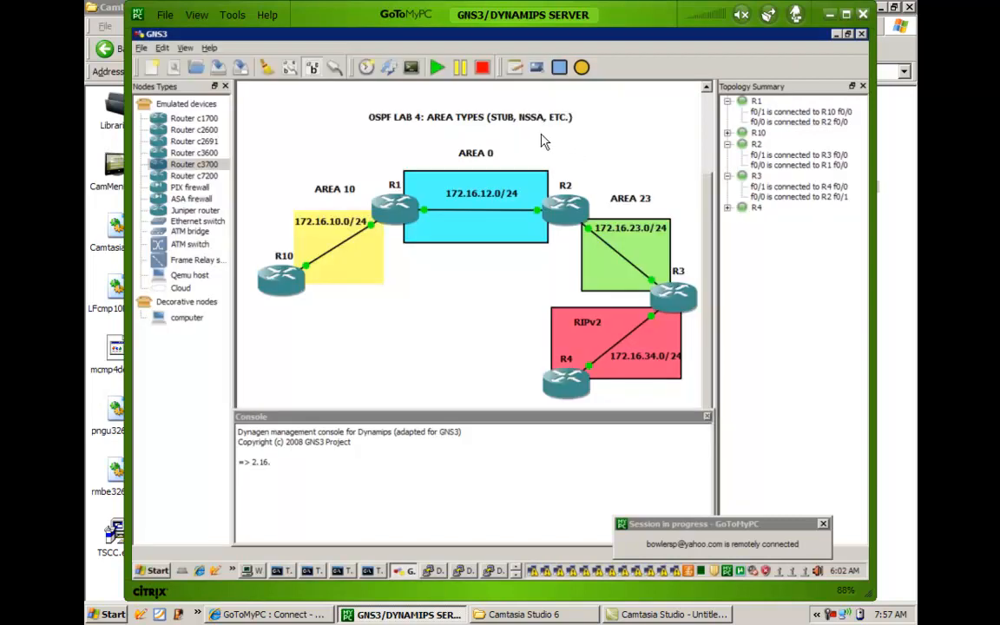
click(517, 576)
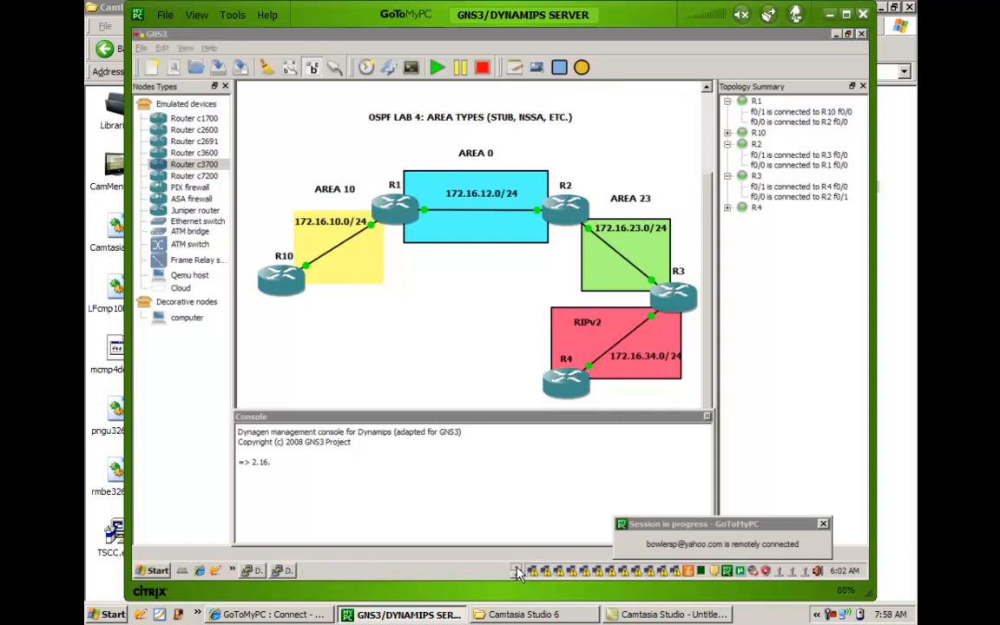
click(518, 568)
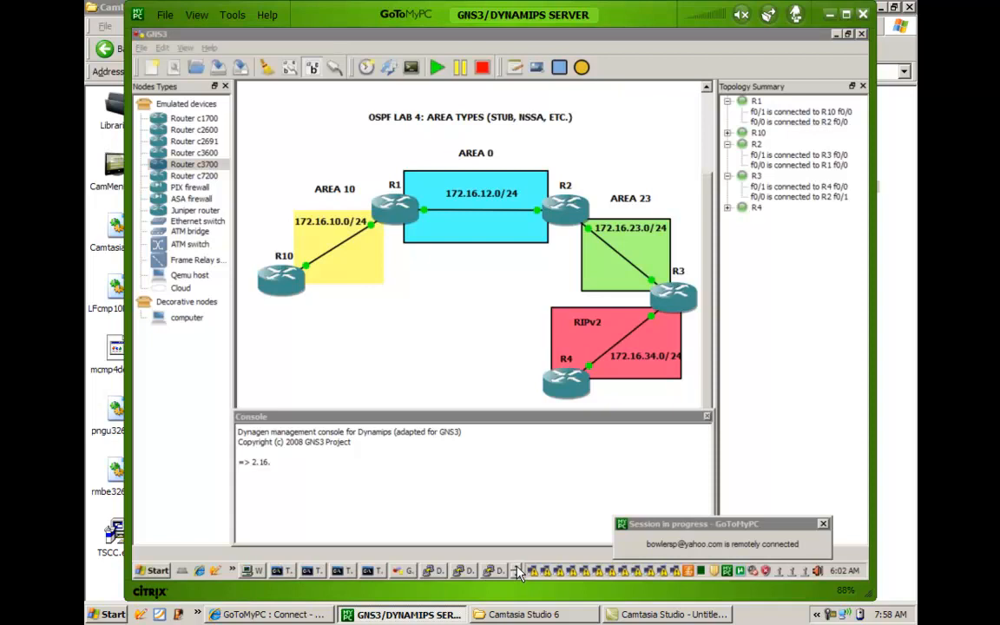
click(433, 571)
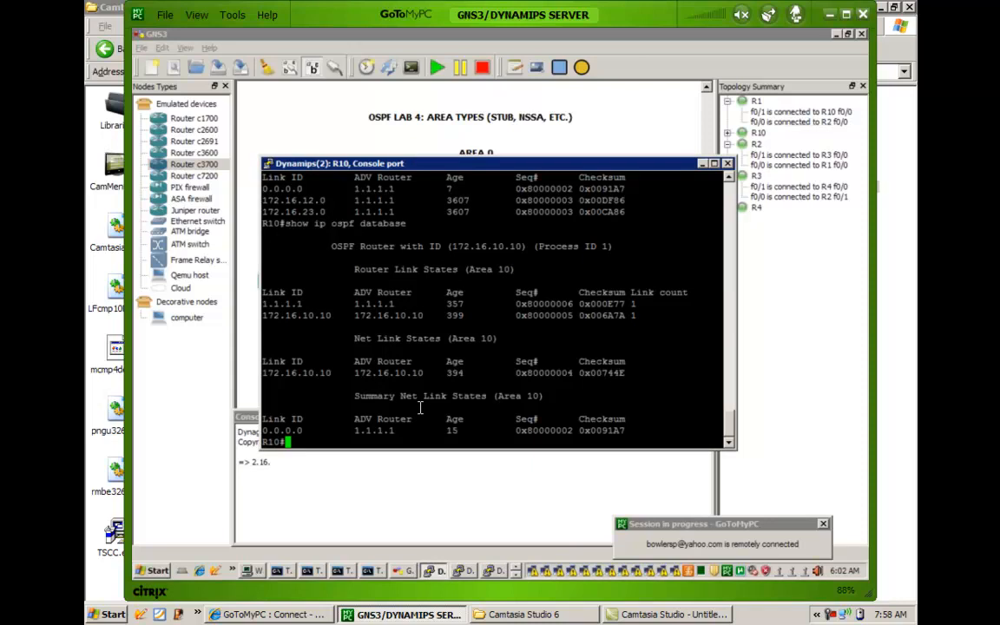
text(cofnig t)
key(Return)
text(co)
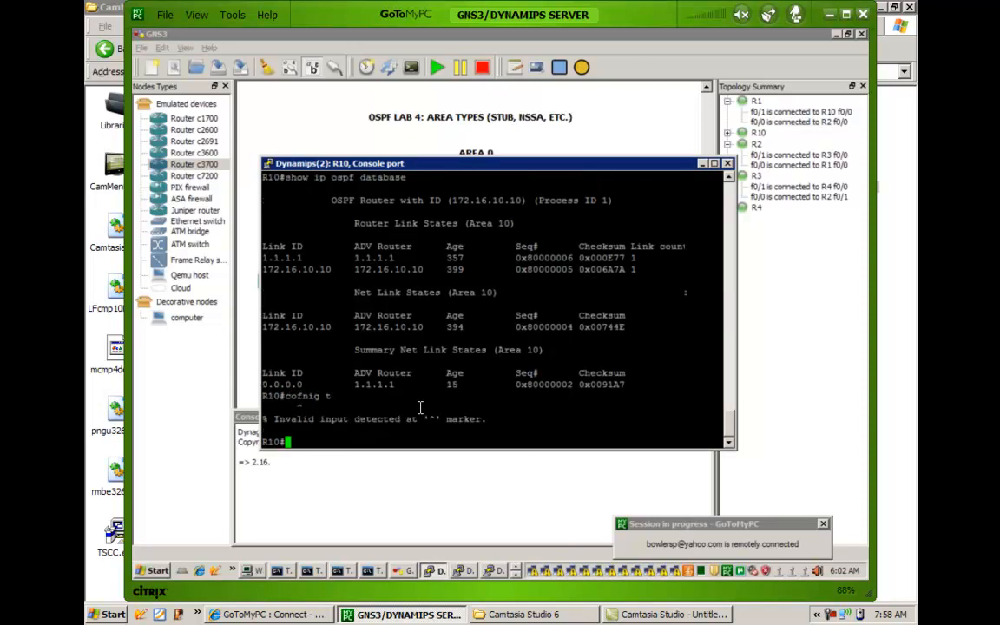
text(nfig t)
key(Return)
text(router os)
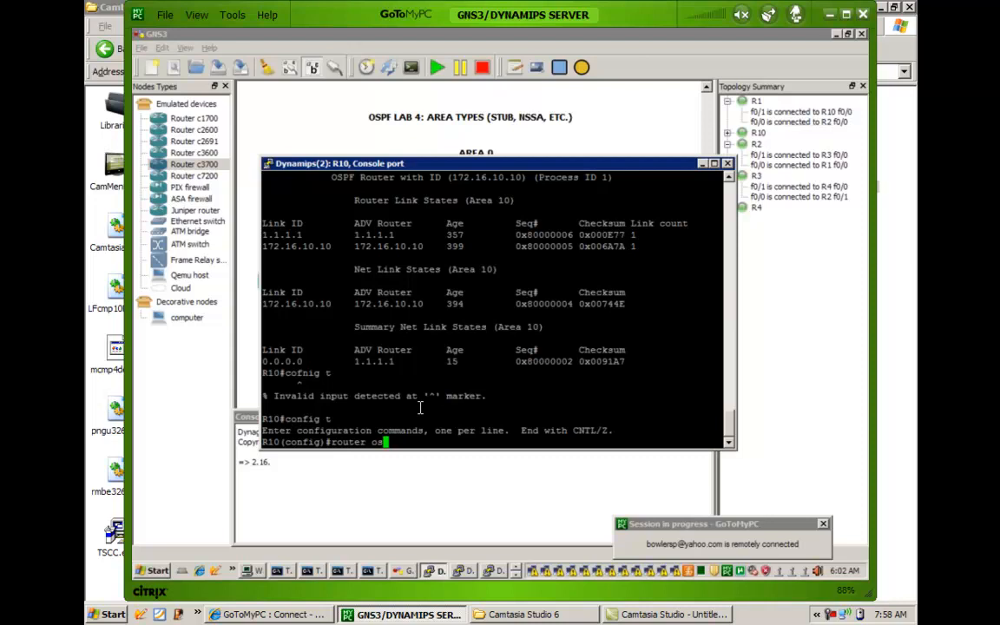
key(Tab)
text(1)
key(Return)
Remove the stub setting on R10 with no area 10 stub, and exit configuration mode.
text(no area)
key(Tab)
text(10 st)
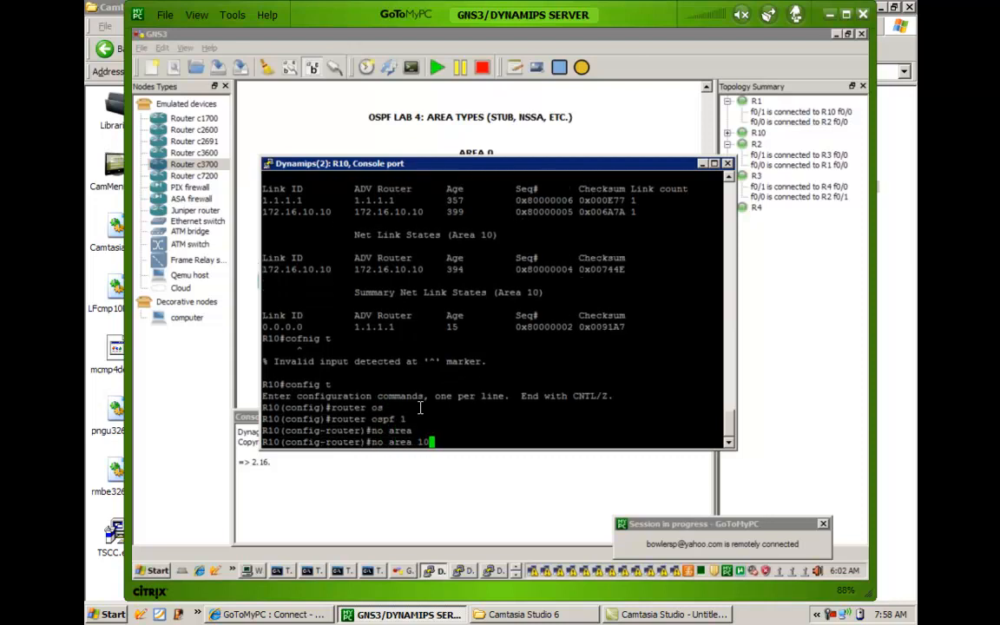
key(Tab)
key(BackSpace)
text(tu)
key(Tab)
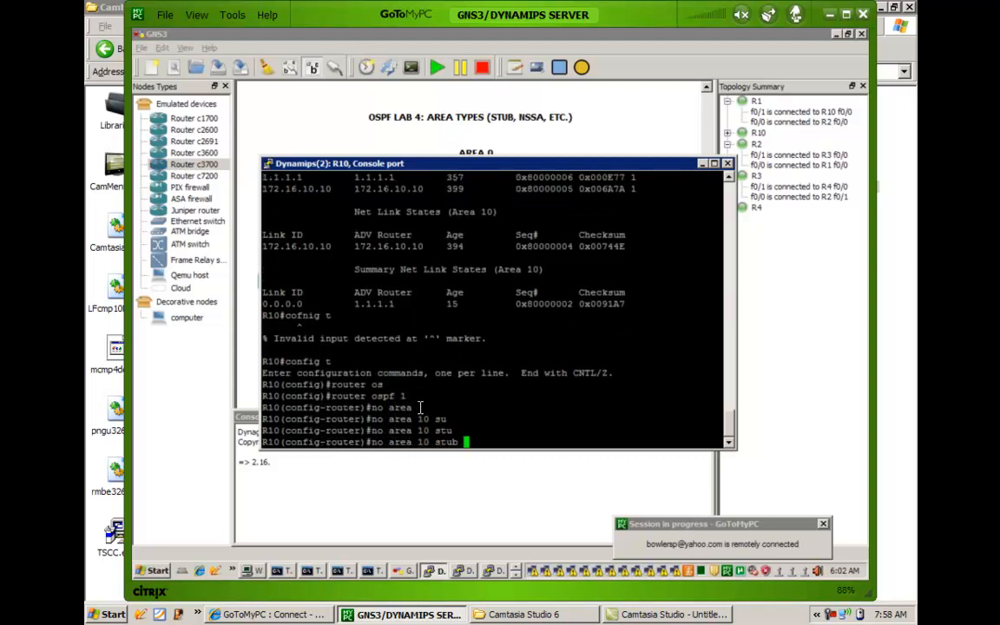
key(Return)
key(Return)
key(Return)
key(Return)
key(Return)
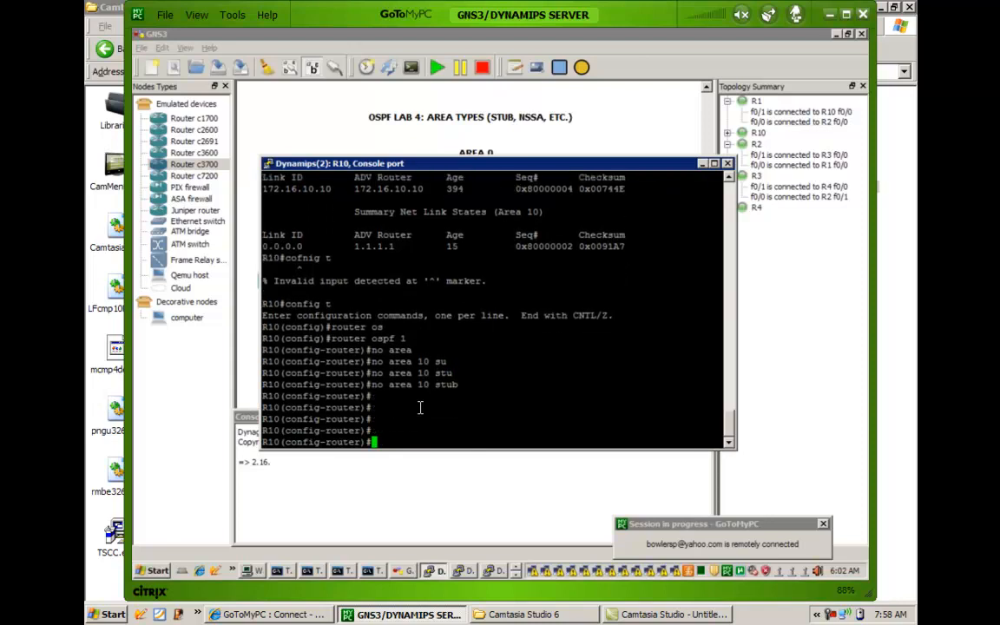
text(end)
key(Return)
key(Return)
key(Return)
key(Return)
key(Return)
key(Return)
key(Return)
key(Return)
key(Return)
key(Return)
key(Return)
key(Return)
key(Return)
key(Return)
key(Return)
key(Return)
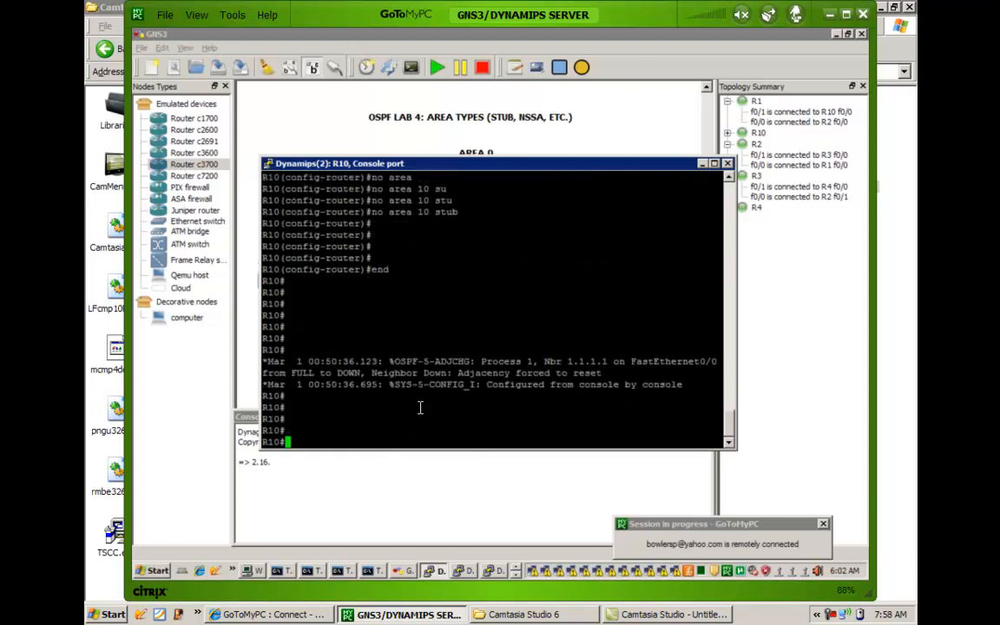
key(Return)
key(Return)
key(Return)
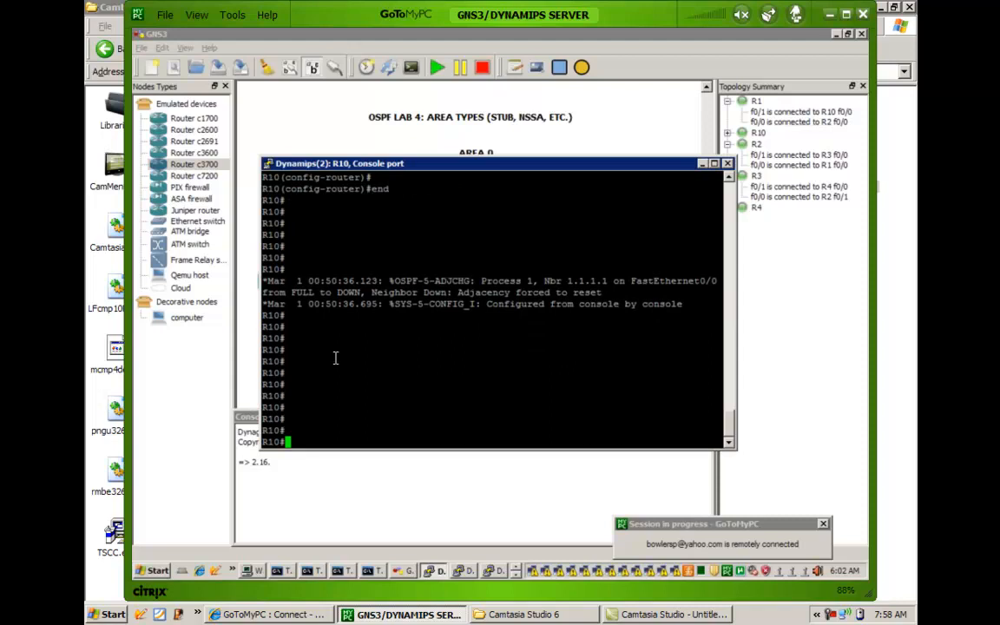
Switch to R1's console and enter router configuration for OSPF process 1.
click(461, 573)
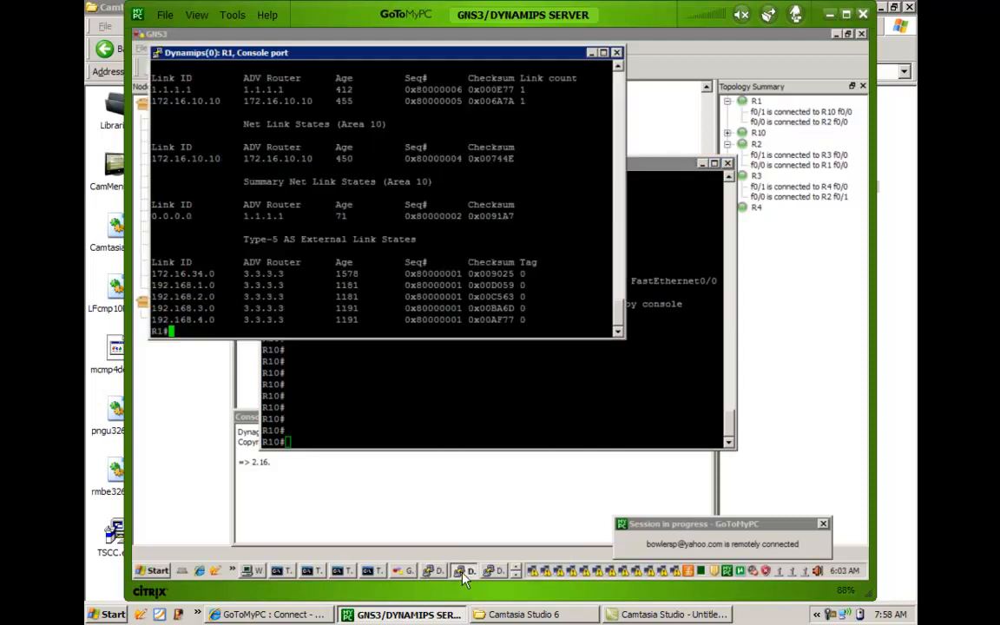
text(config t)
key(Return)
text(outer os)
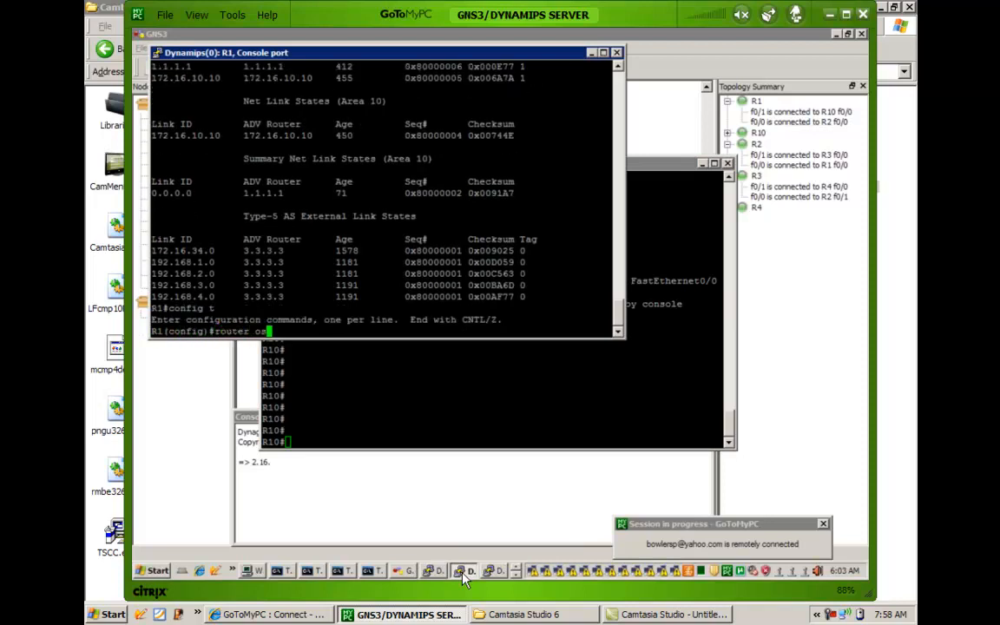
key(Tab)
text(1)
key(Return)
Issue no area 10 stub no-summary on R1 and exit configuration mode.
text(no area)
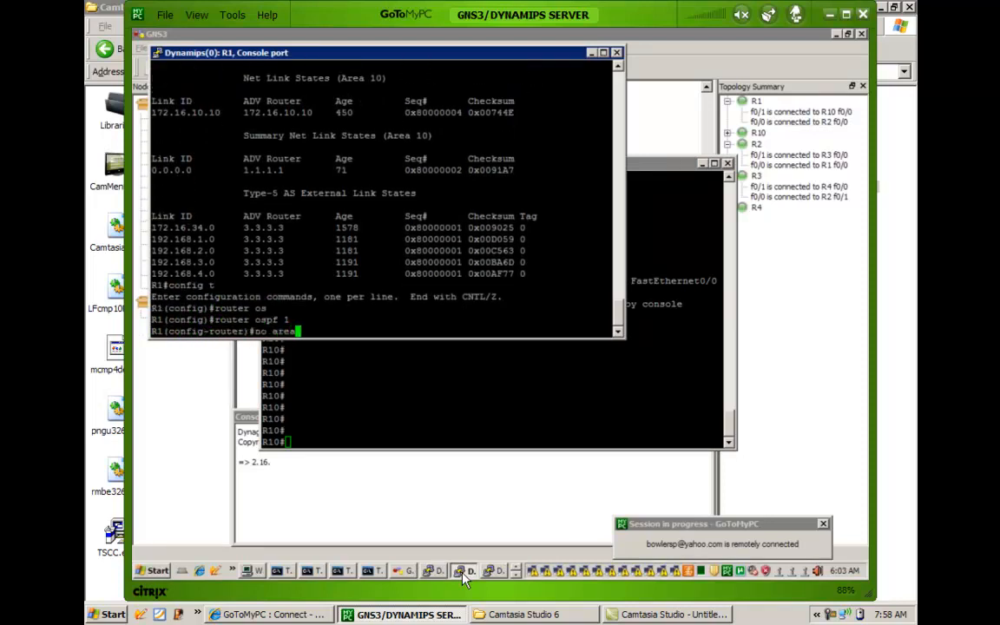
text( 10 st)
key(Tab)
text(no)
key(Tab)
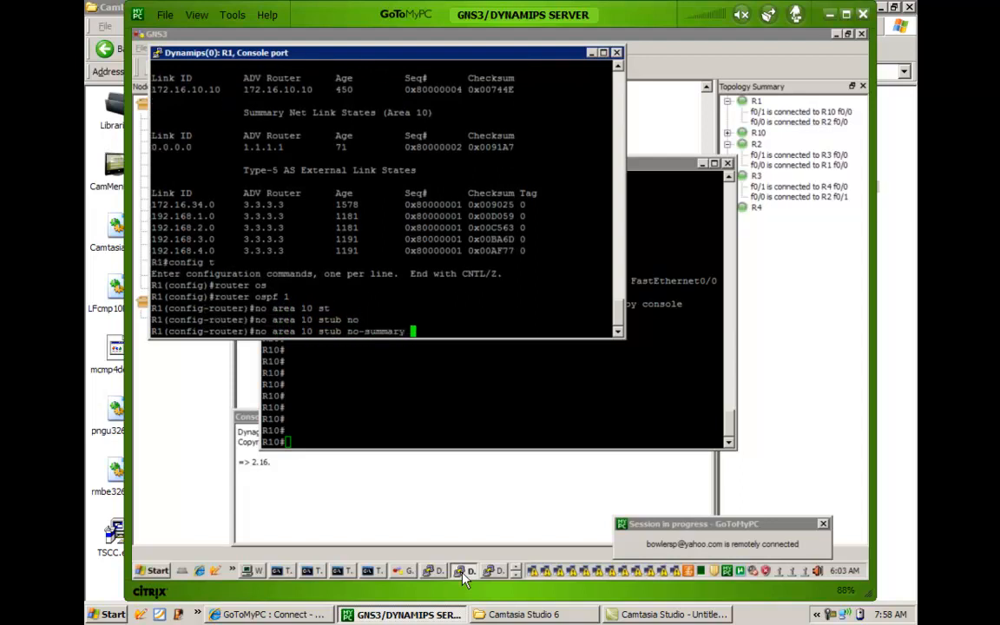
key(Return)
key(Return)
key(Return)
text(end)
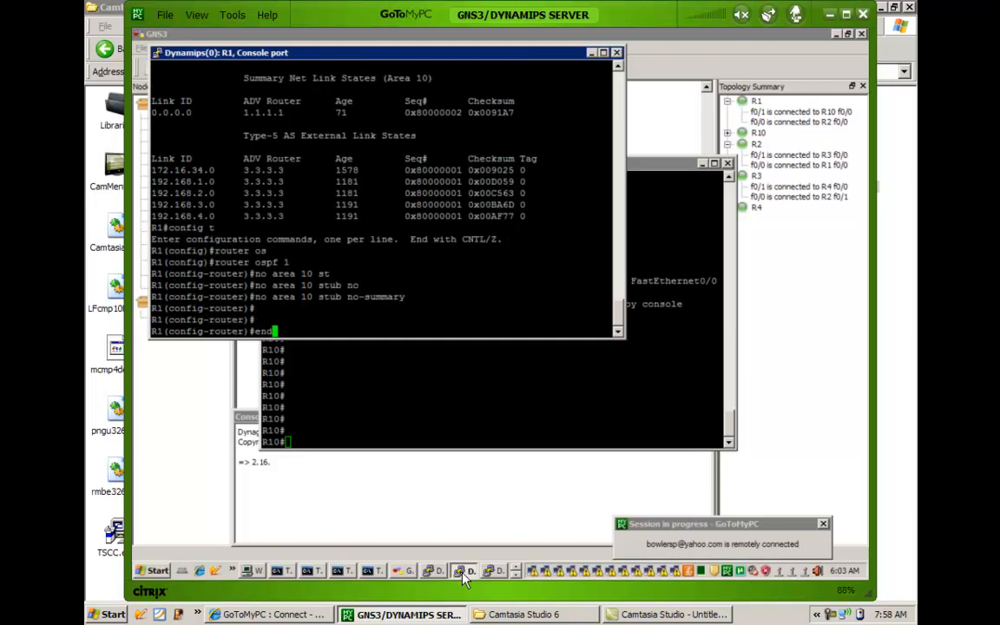
key(Return)
key(Return)
key(Return)
key(Return)
key(Return)
key(Return)
key(Return)
key(Return)
key(Return)
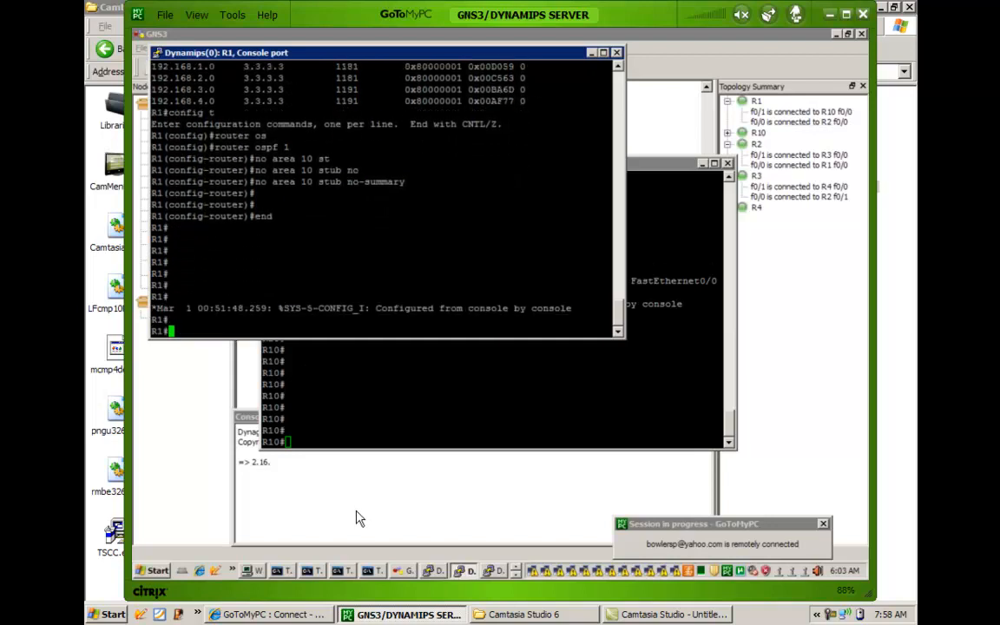
Return to R10's console and display its OSPF database with show ip ospf database.
click(328, 403)
text(show ip ospf database)
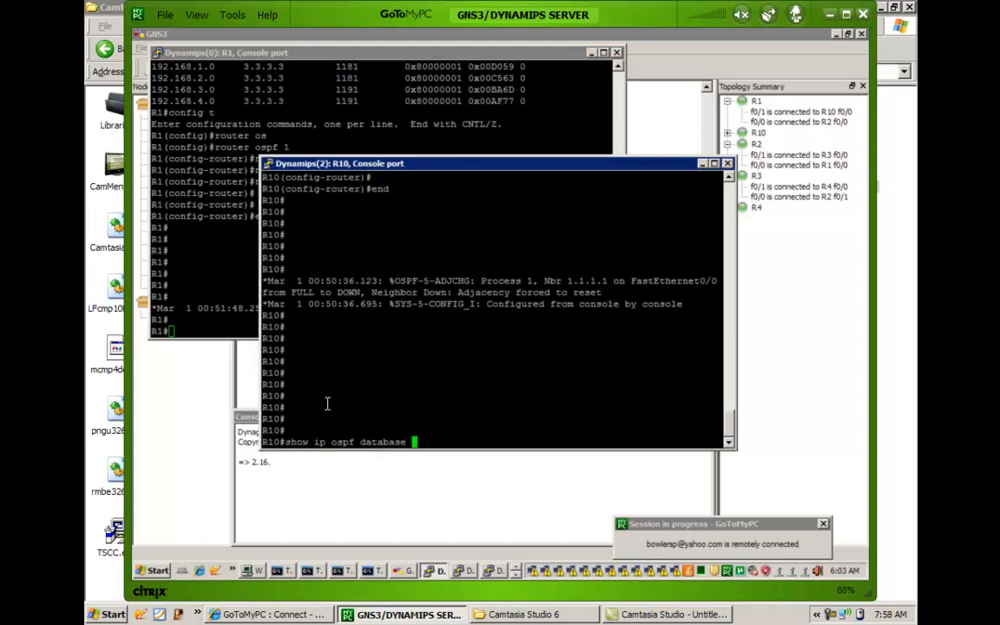
key(Return)
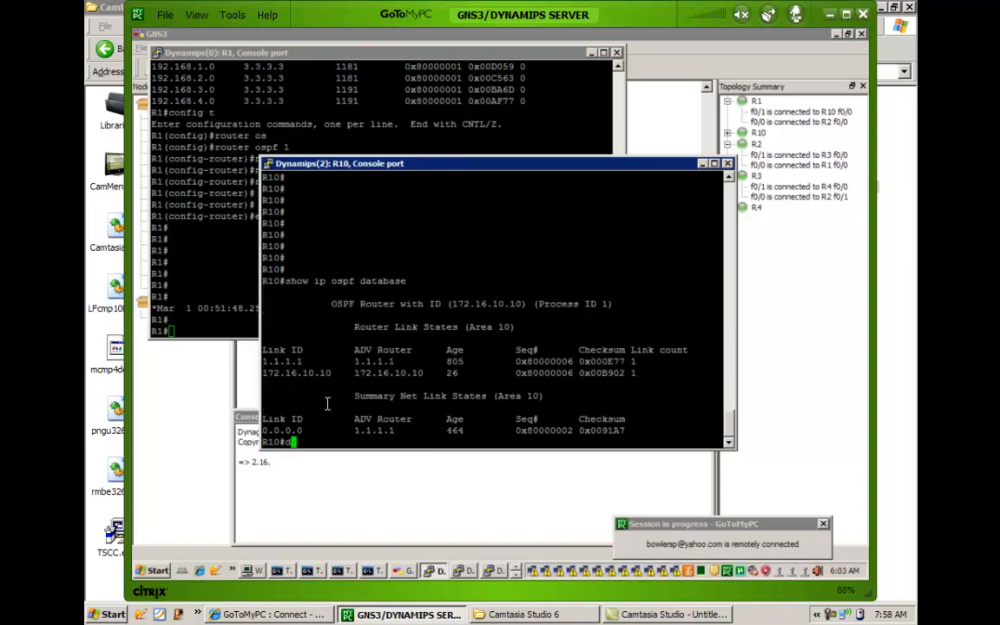
Display R10's routing table with show ip route, repeating it to look for OSPF routes.
text(show ip route)
key(Return)
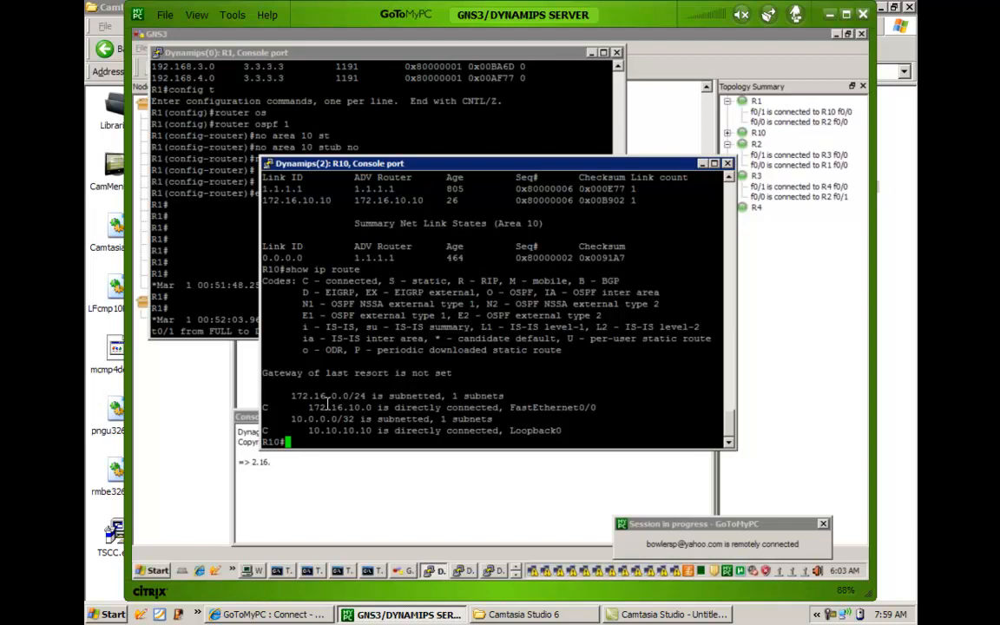
key(Up)
key(Return)
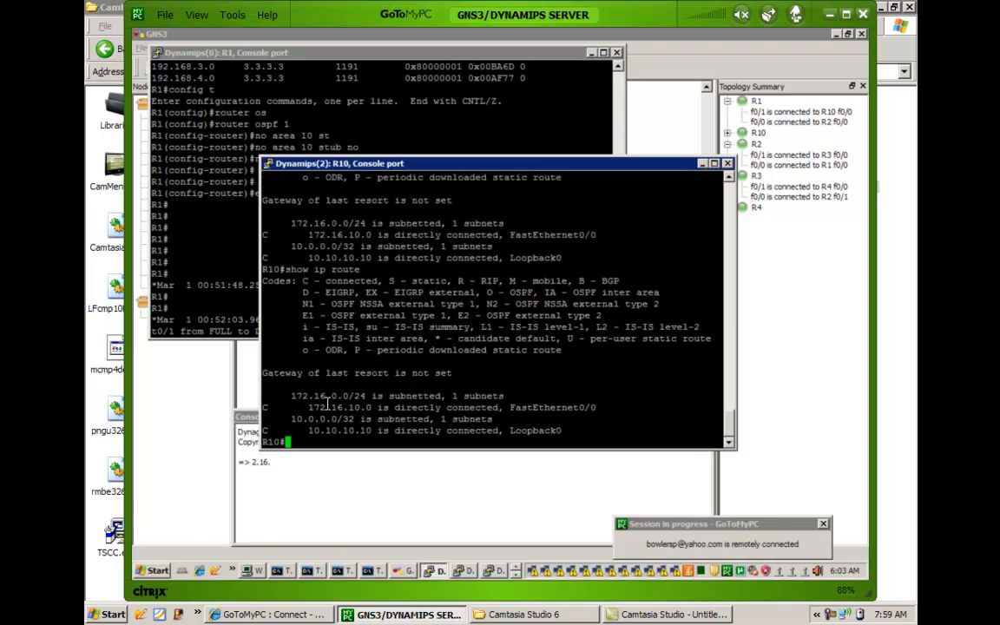
key(Up)
key(Return)
Check R10's OSPF adjacency by running show ip ospf neighbor twice.
text(show ip os)
key(Tab)
text(ne)
key(Tab)
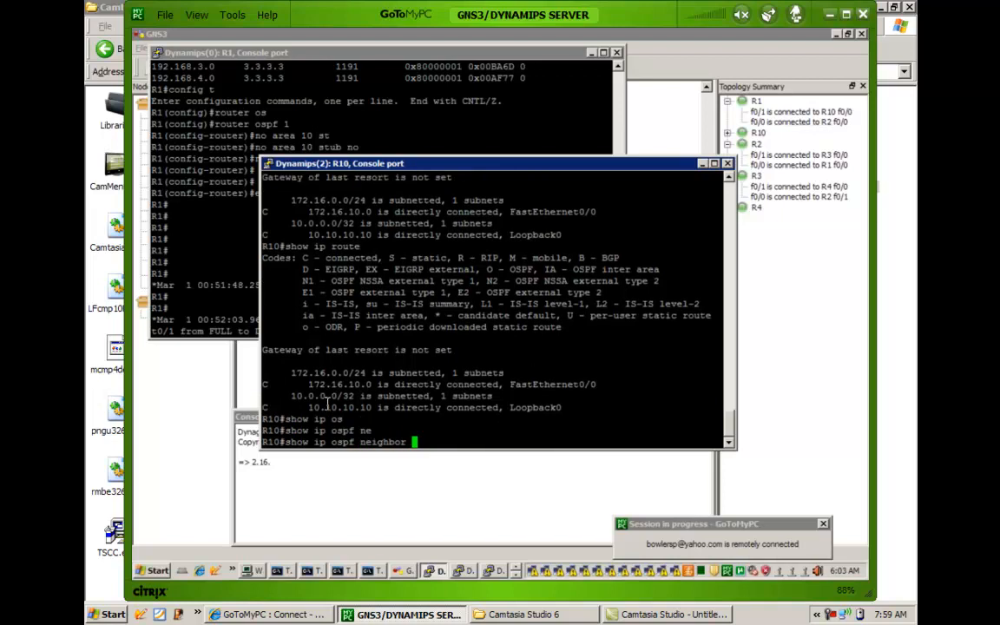
key(Return)
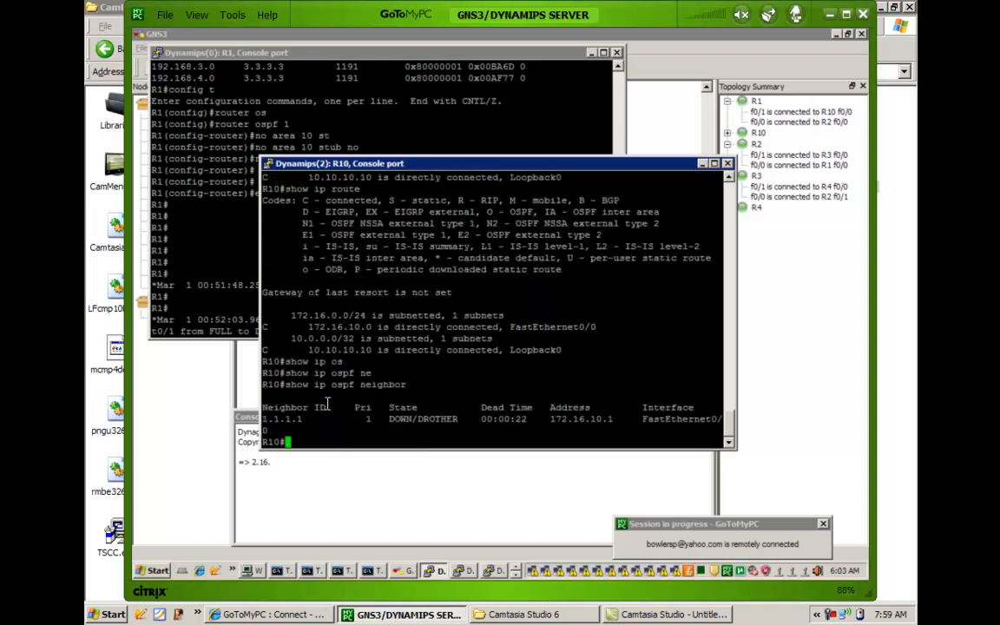
key(Up)
key(Return)
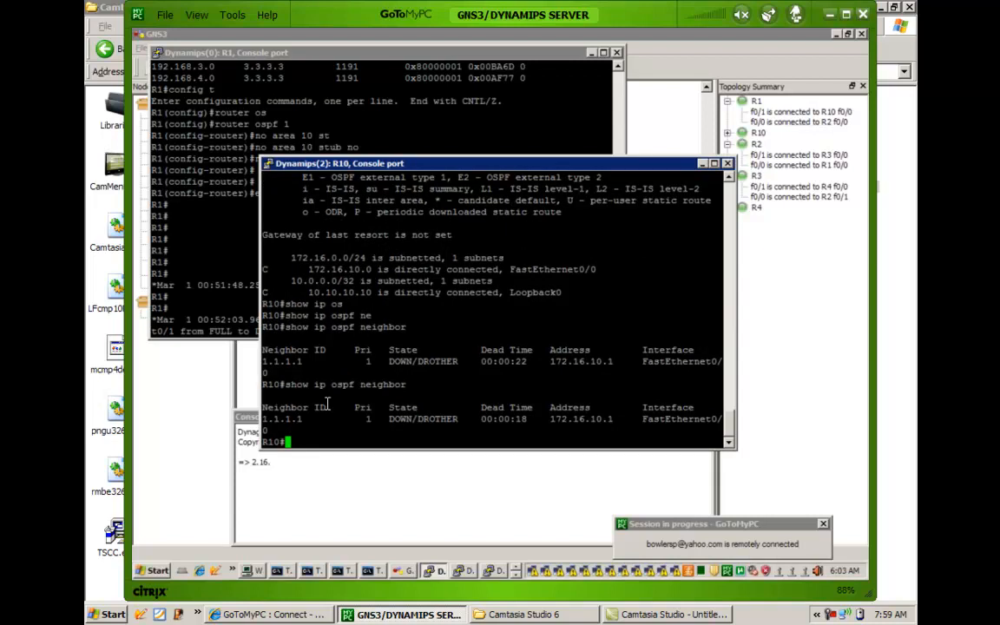
Reset all OSPF processes on R10 with clear ip ospf process, answering yes to the prompt.
key(Return)
key(Return)
text(clear ip os)
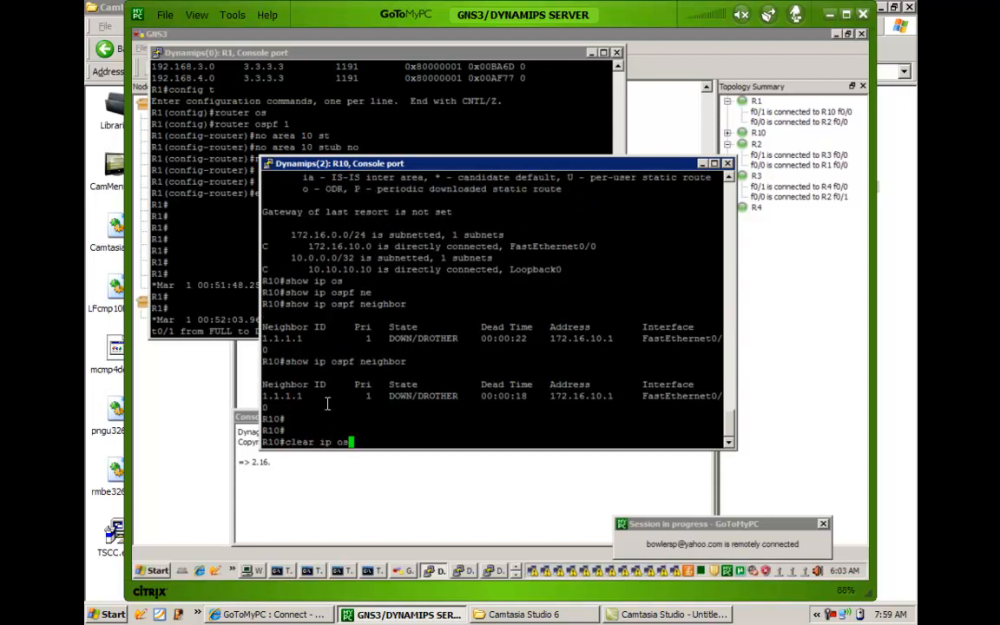
key(Tab)
text(pro)
key(Tab)
key(Return)
text(yes)
key(Return)
key(Return)
key(Return)
key(Return)
key(Return)
key(Return)
key(Return)
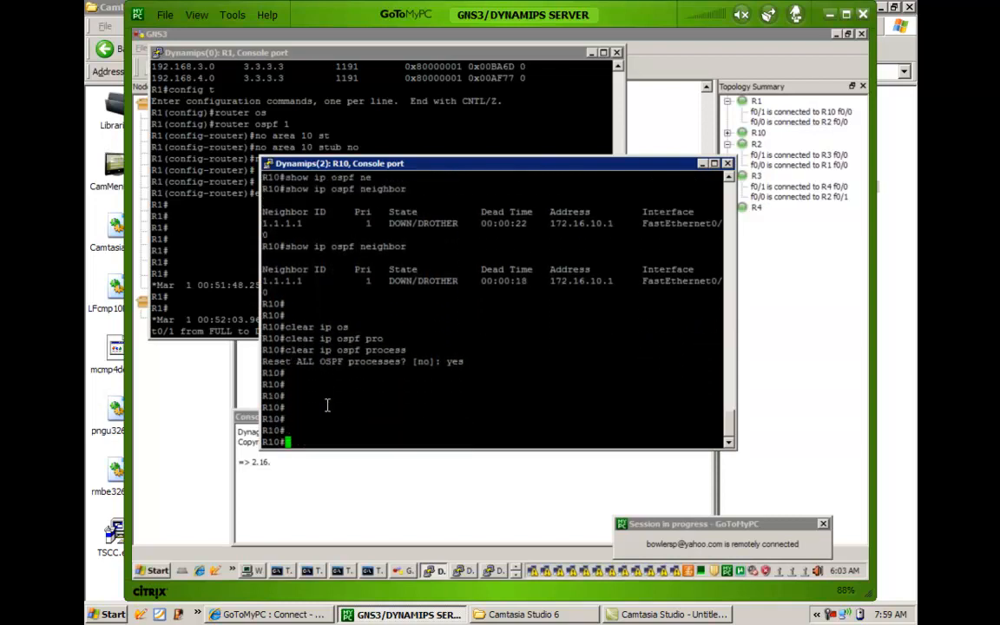
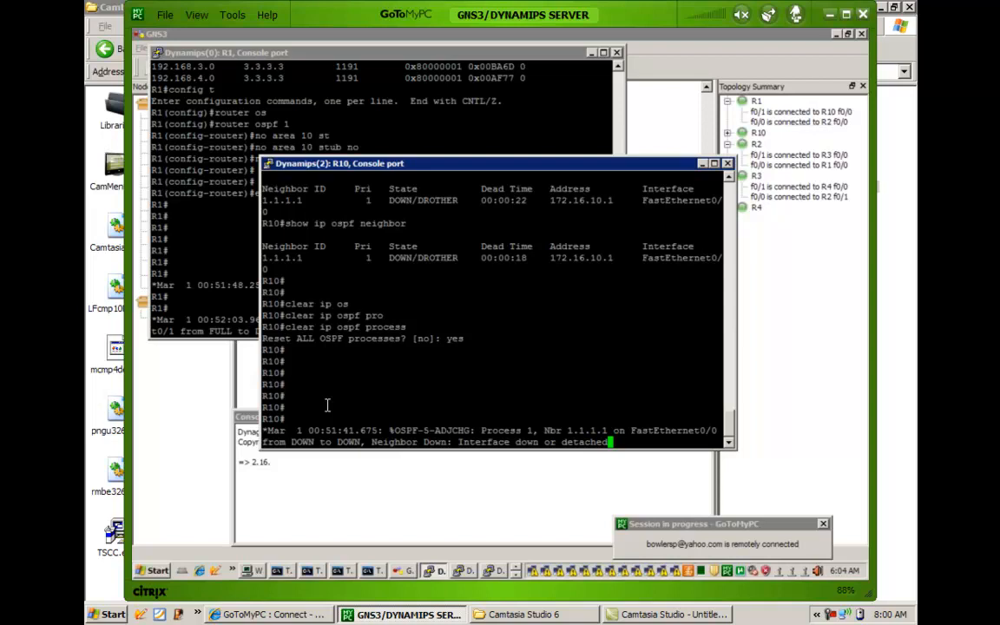
Bring the topology diagram forward, select router R3, and switch to R3's console.
key(Return)
key(Return)
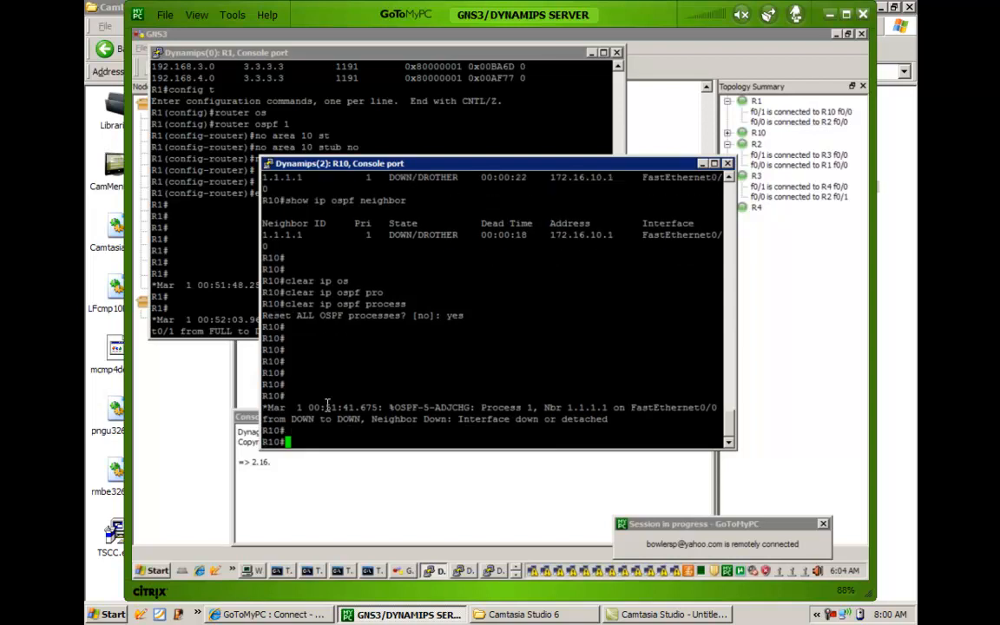
click(387, 500)
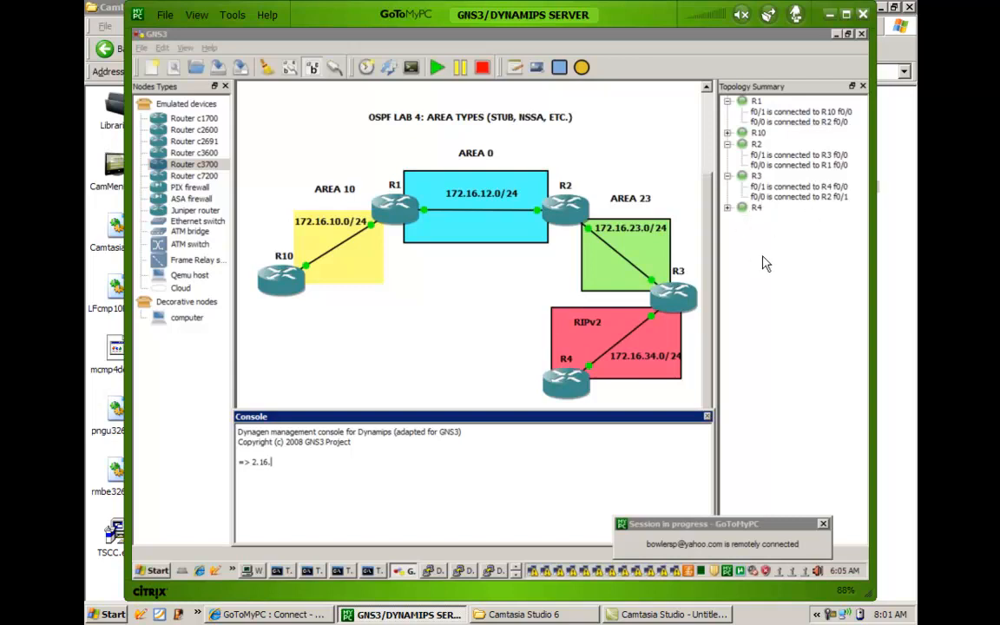
click(676, 306)
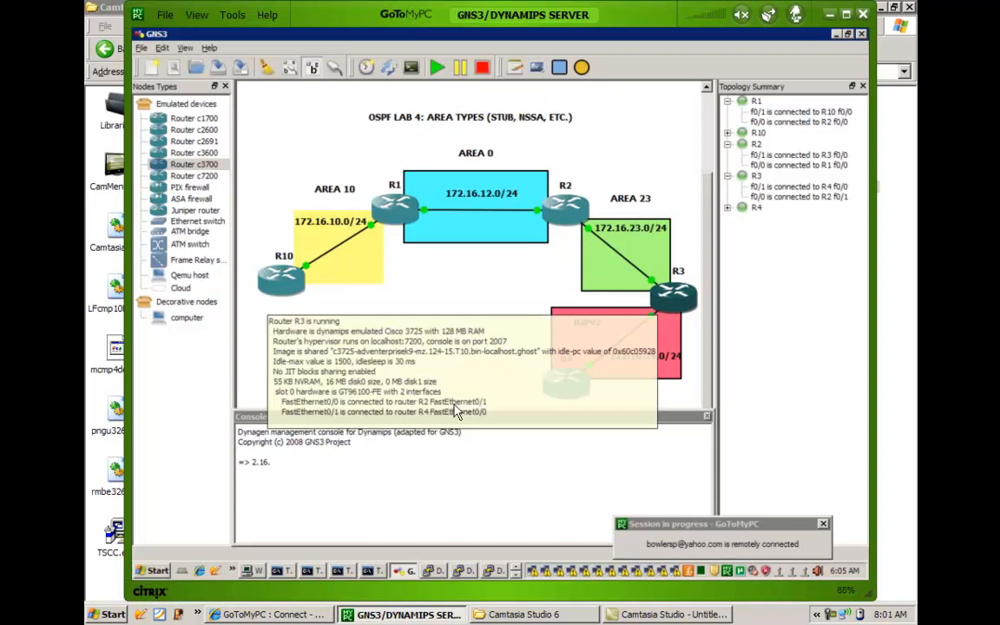
click(497, 573)
click(518, 576)
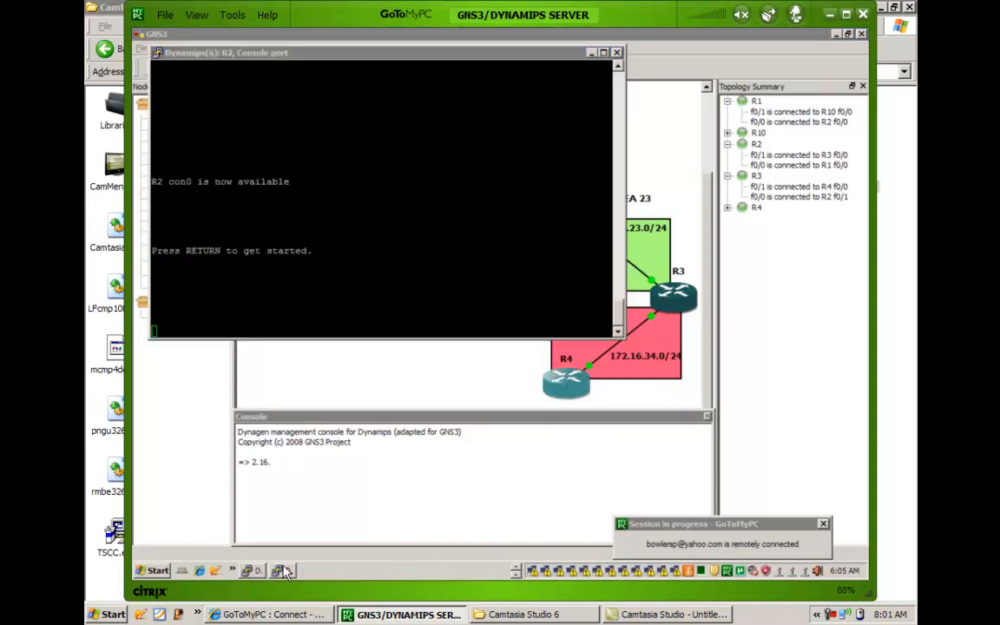
click(252, 571)
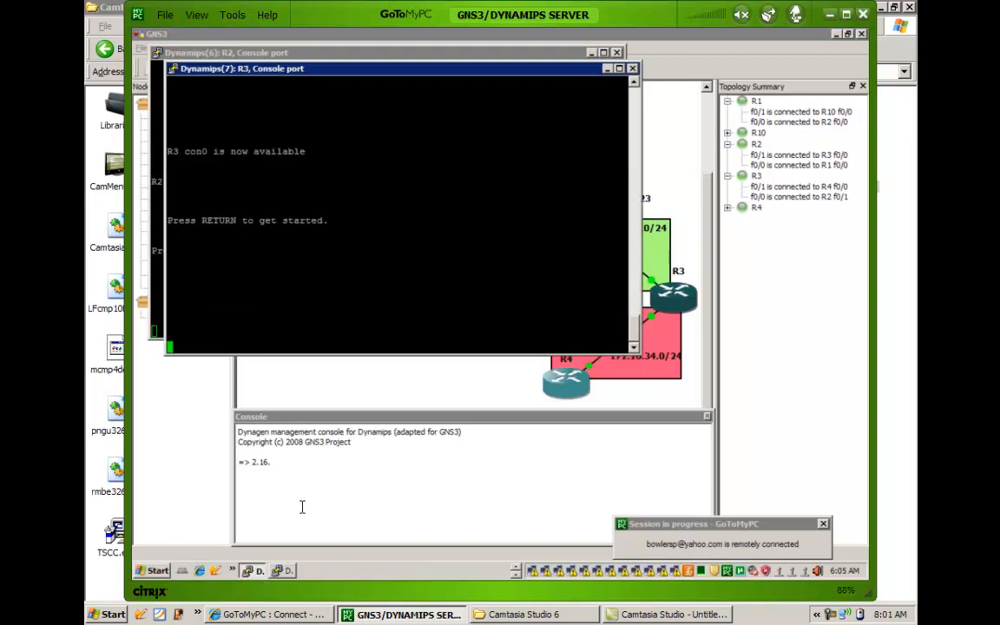
Wake R3's console and enter privileged mode with en.
key(Return)
key(Return)
text(show i)
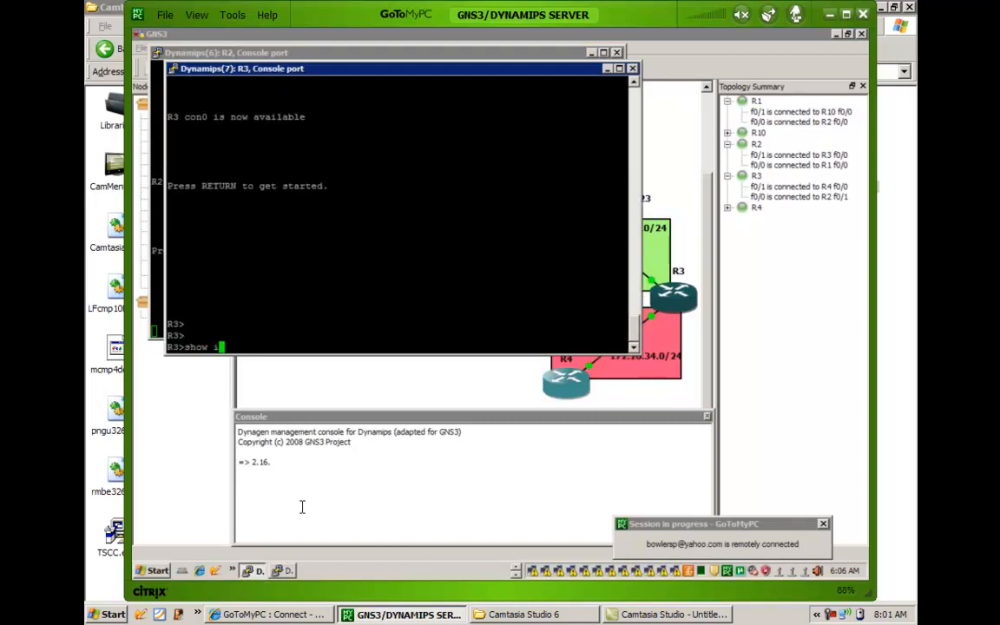
key(BackSpace)
key(BackSpace)
key(BackSpace)
key(BackSpace)
key(BackSpace)
text(en)
key(Return)
Display R3's routing protocols with show ip protocols, highlight the autonomous system boundary router line, and finish the output.
text(show ip pro)
key(Tab)
key(Return)
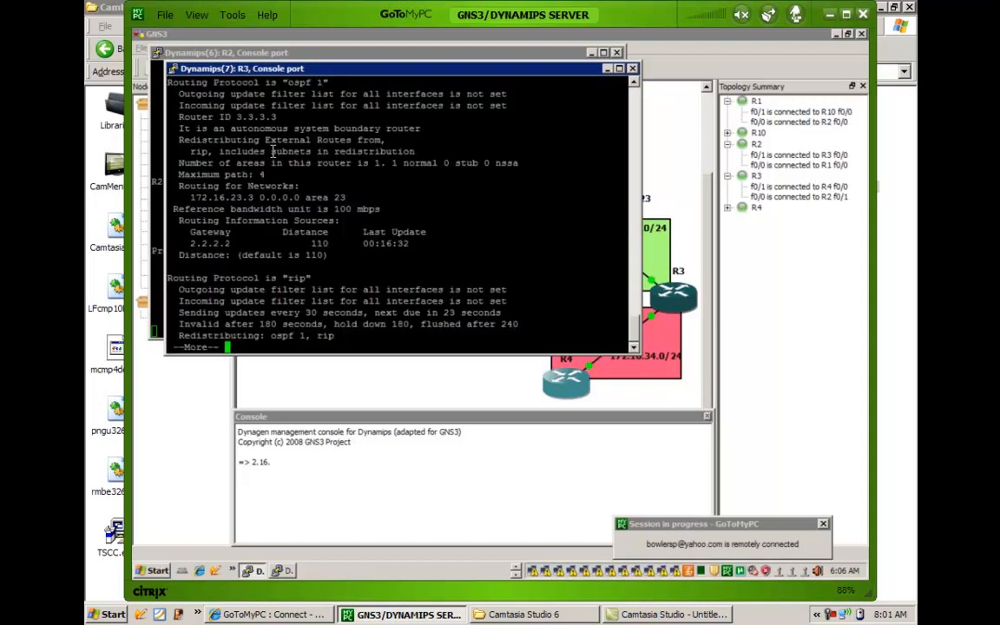
drag(185, 127, 417, 126)
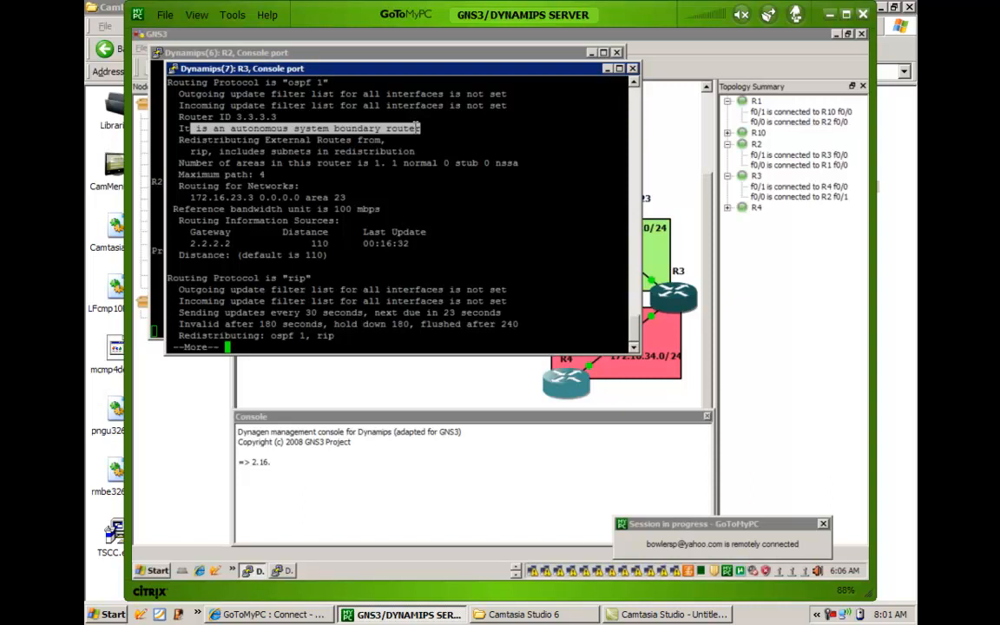
key(space)
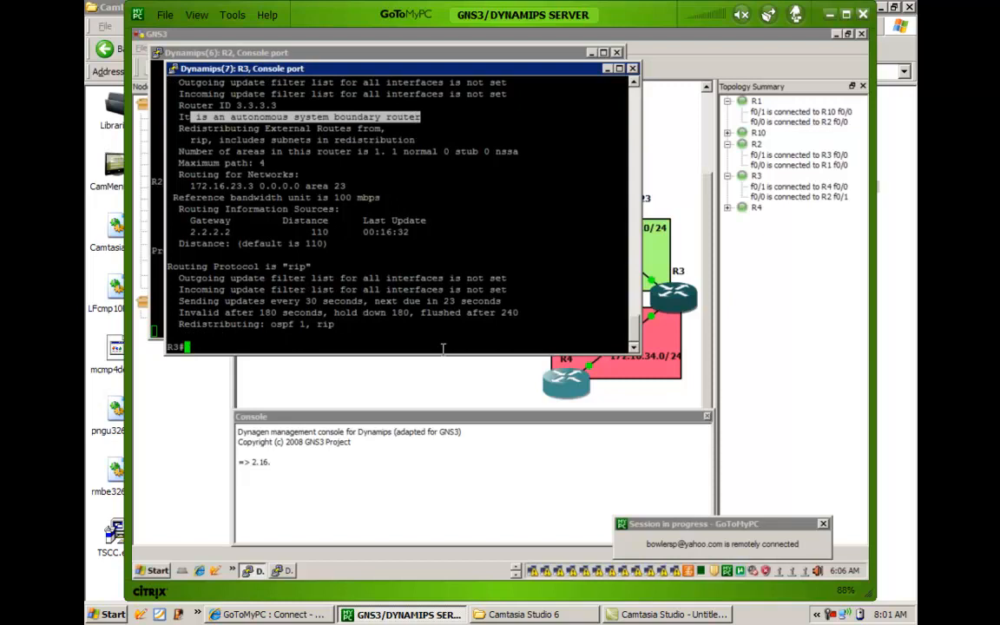
Return to R10's console and display its routing table with show ip route.
click(516, 576)
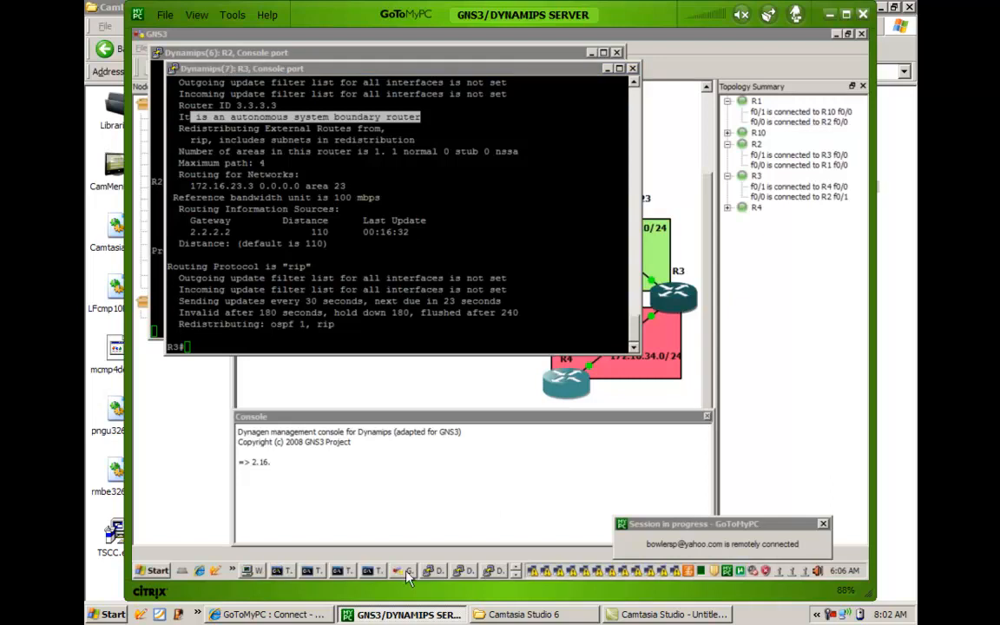
click(434, 570)
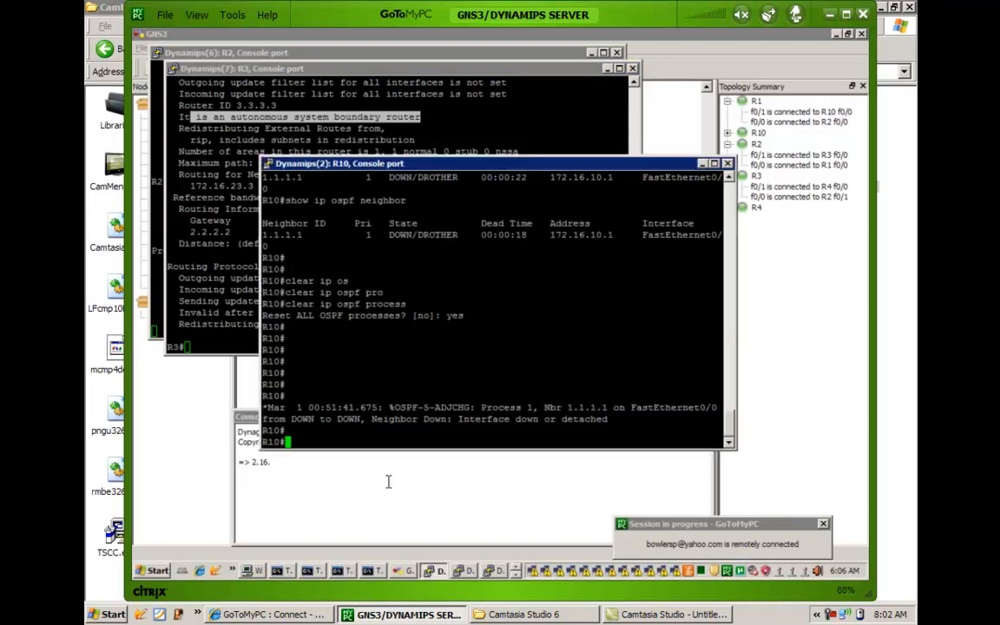
text(show ip ospf neighbor)
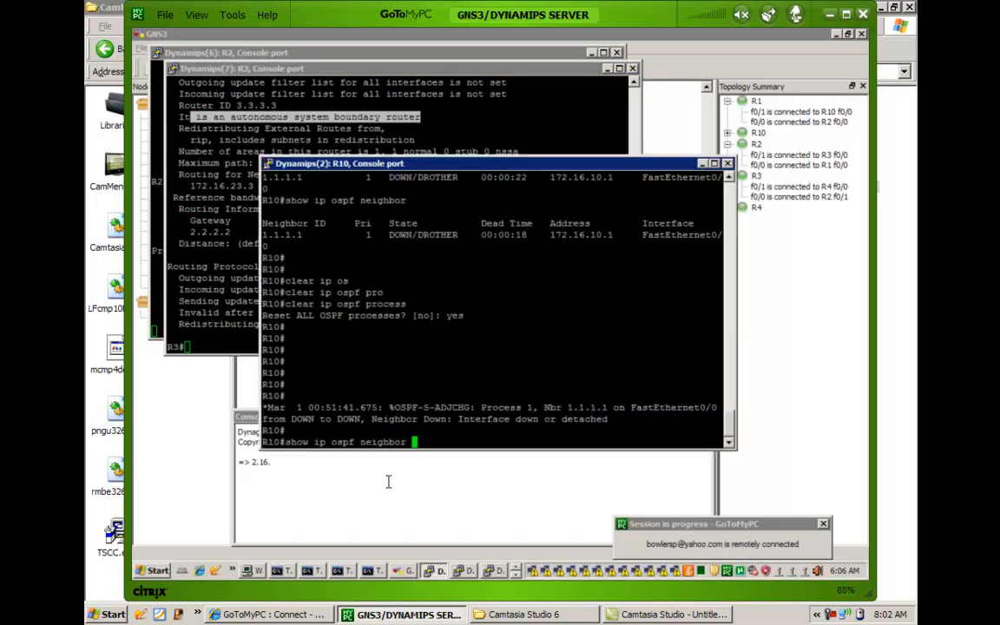
key(BackSpace)
key(BackSpace)
key(BackSpace)
key(BackSpace)
key(BackSpace)
key(BackSpace)
key(BackSpace)
key(BackSpace)
key(BackSpace)
key(BackSpace)
key(BackSpace)
key(BackSpace)
key(BackSpace)
key(BackSpace)
text(route)
key(Return)
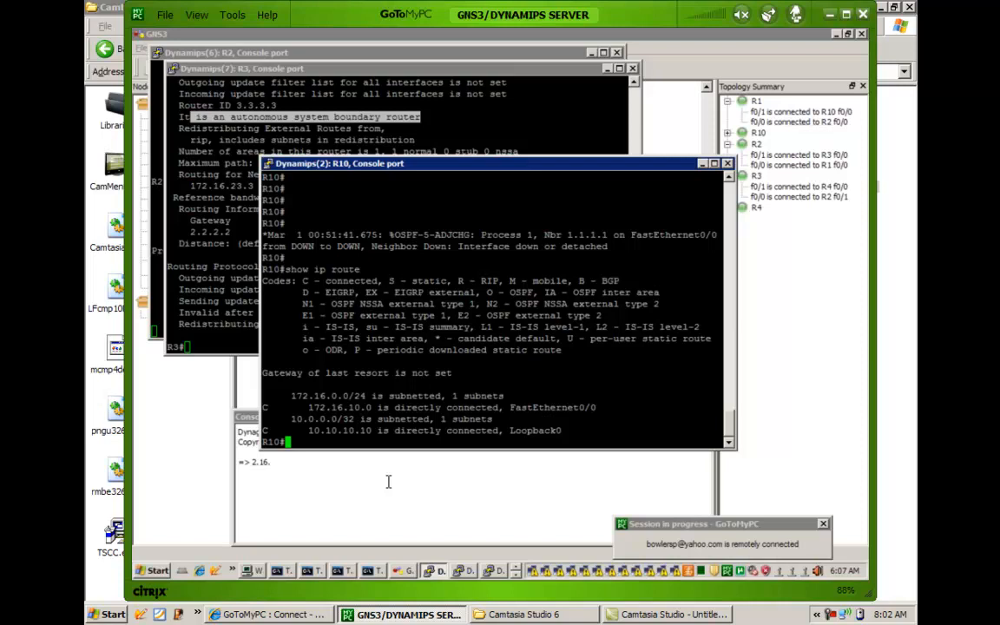
Switch to R1's console and display its OSPF configuration with show run | b ospf.
click(518, 570)
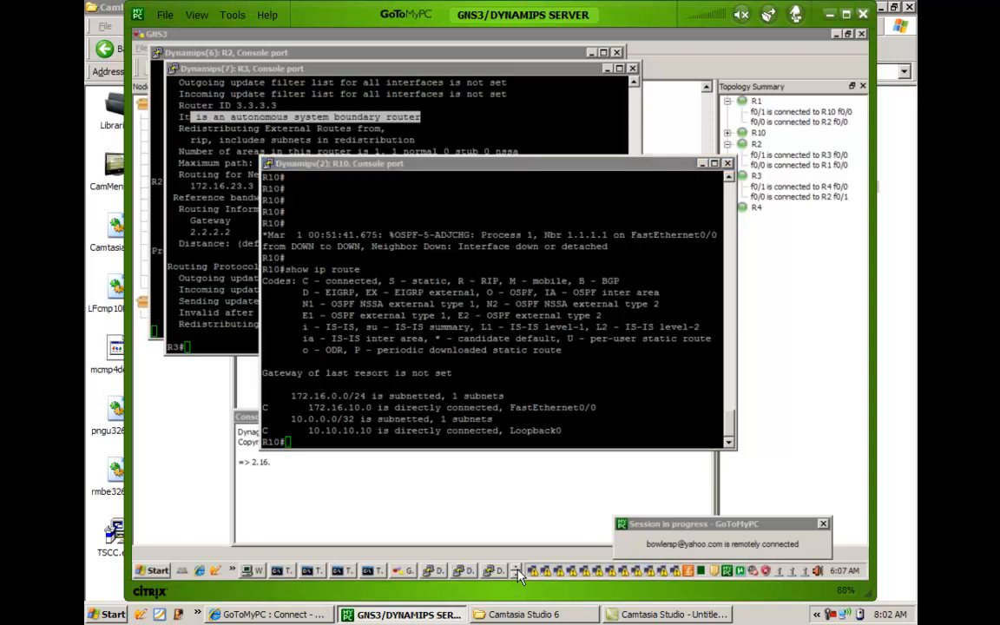
click(439, 571)
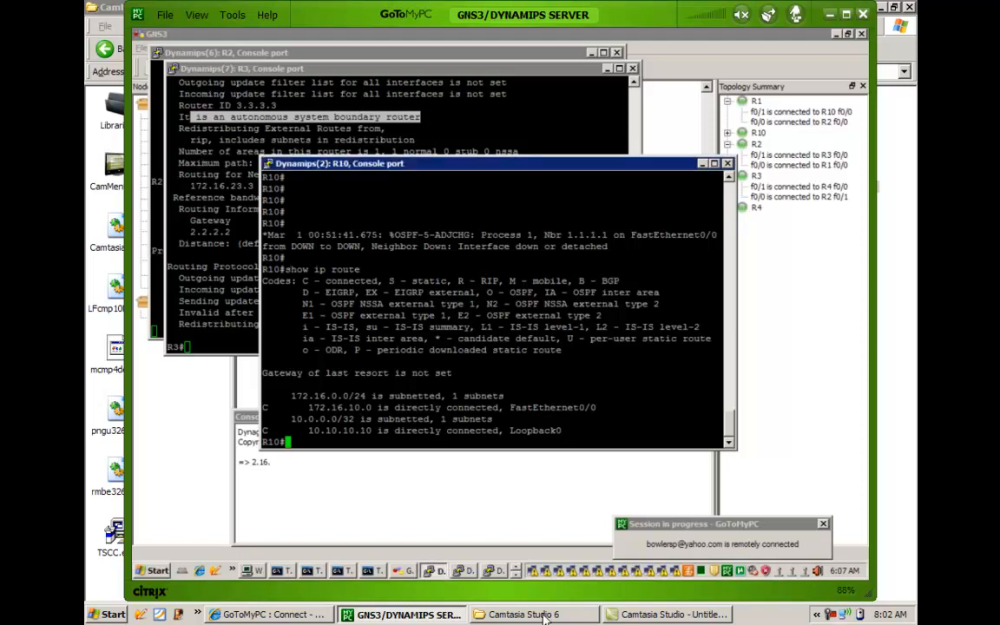
click(463, 572)
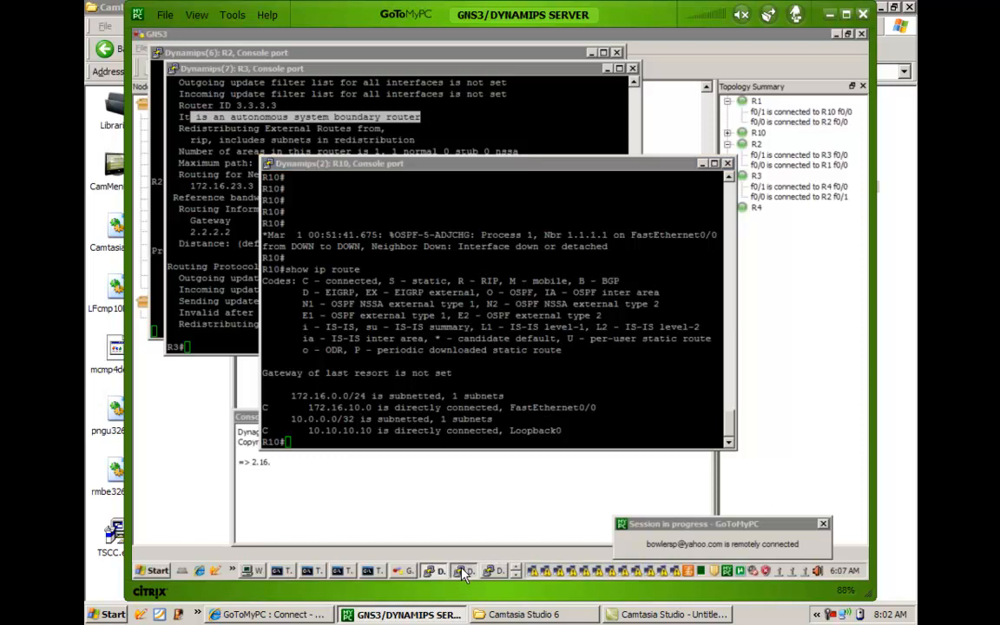
text(show run | b ospf)
key(Return)
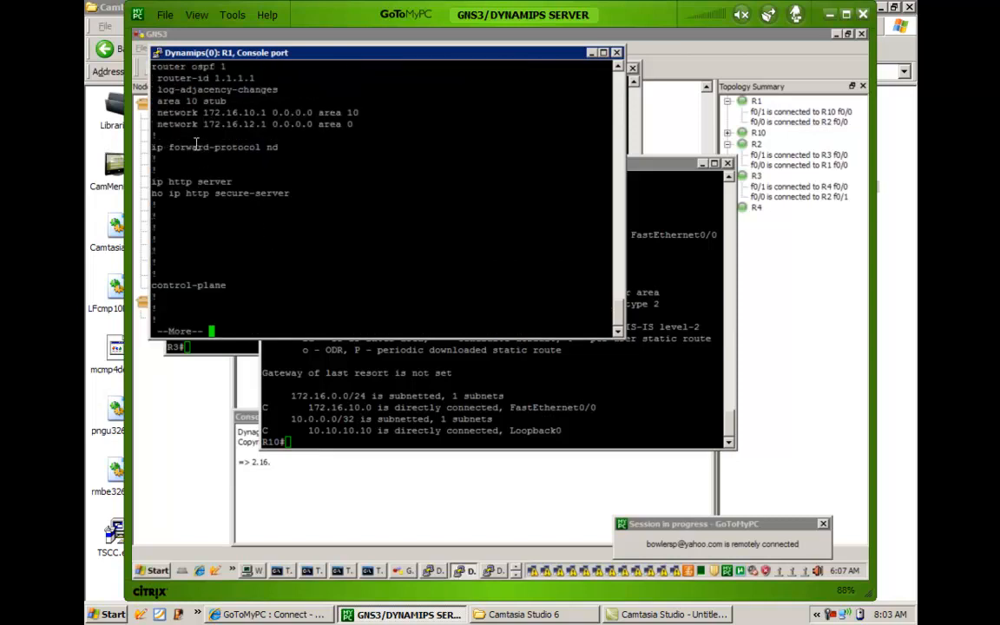
Examine R1's network statements and its area 10 stub line by highlighting them, and quit the configuration output.
drag(154, 101, 232, 127)
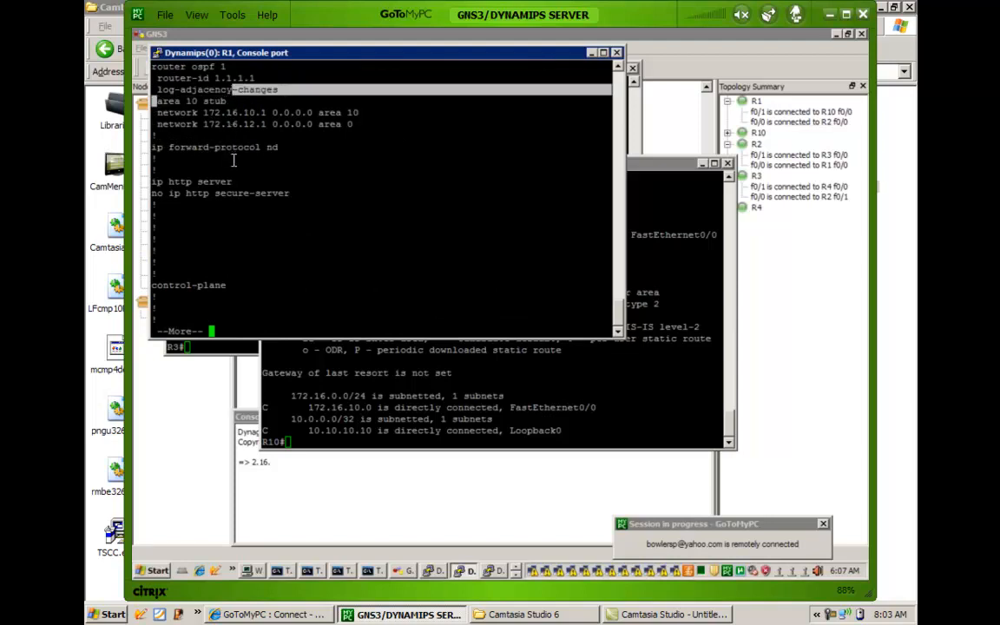
click(206, 126)
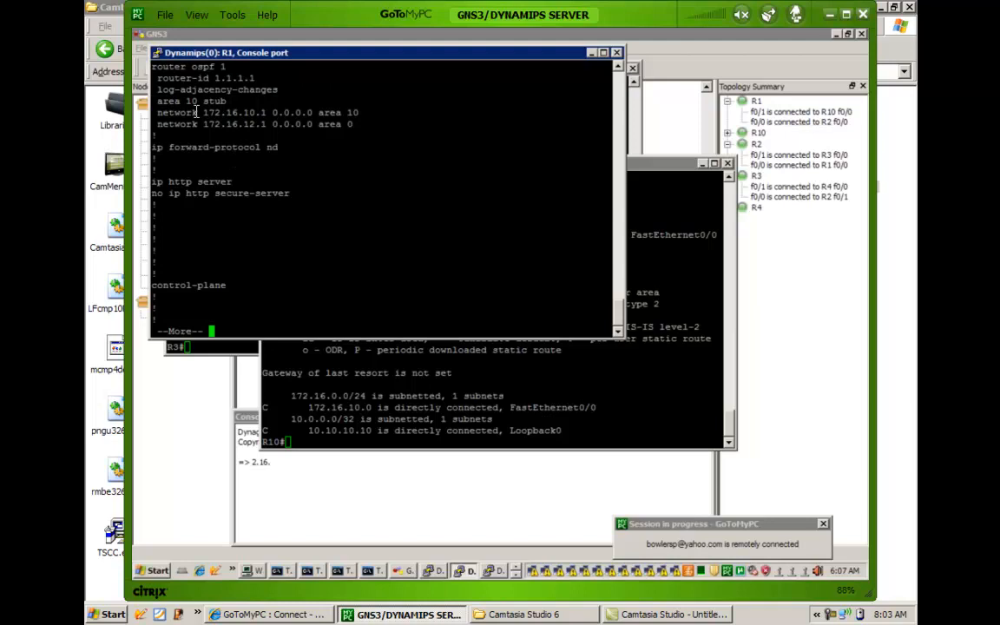
drag(196, 112, 261, 124)
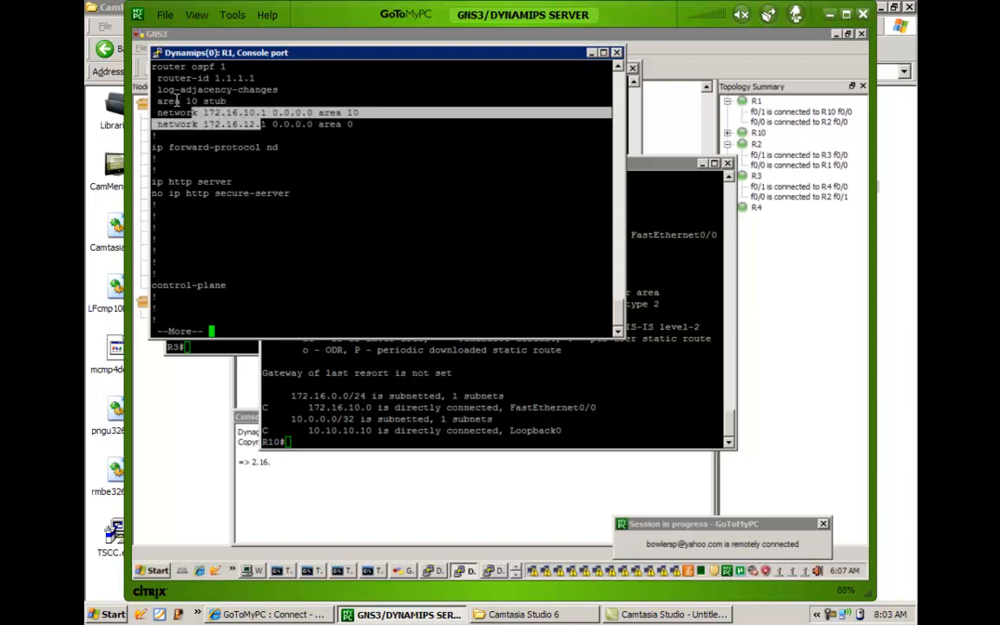
drag(158, 100, 556, 102)
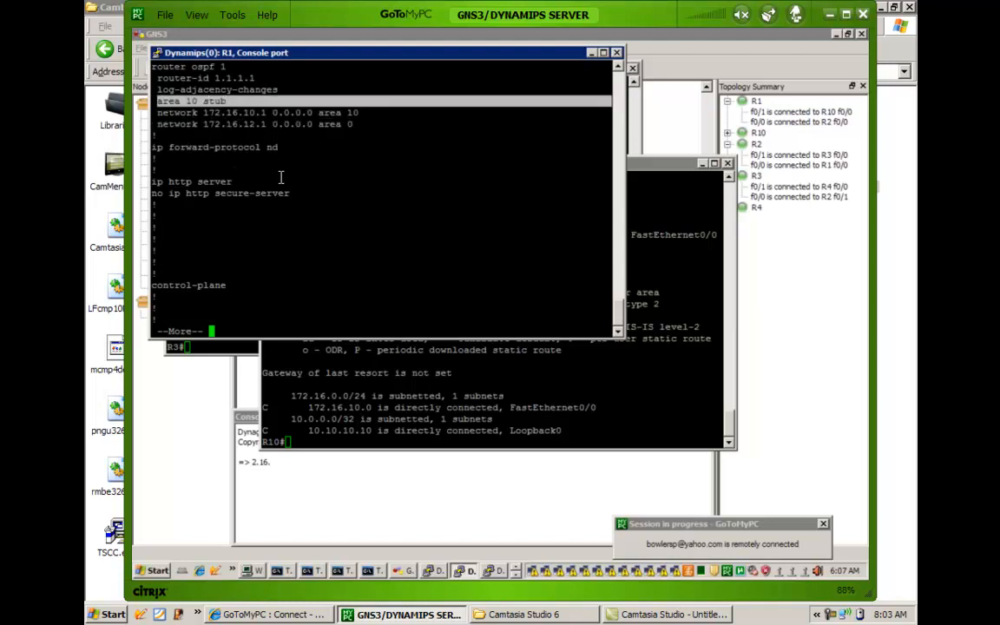
key(q)
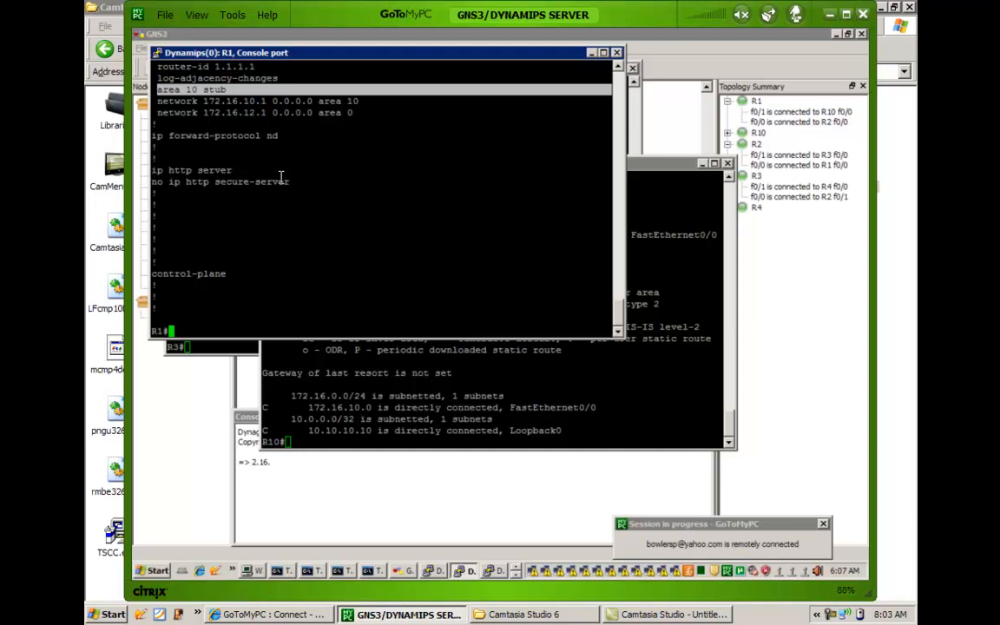
On R1, remove the stub setting with no area 10 stub under router ospf 1, and end configuration mode.
text(config t)
key(Return)
text(router os)
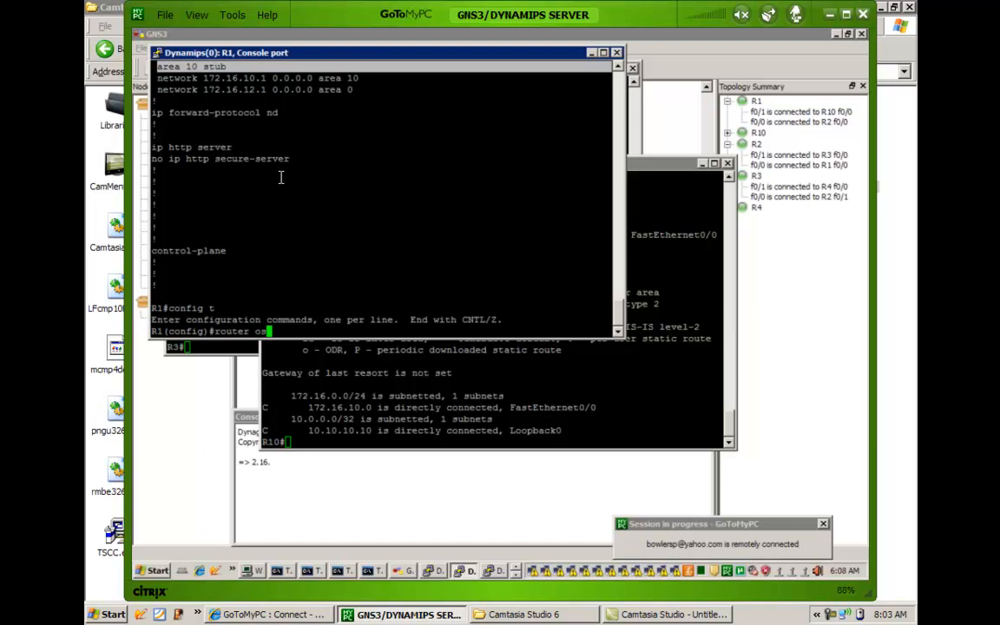
key(Tab)
text(1)
key(Return)
text(no a)
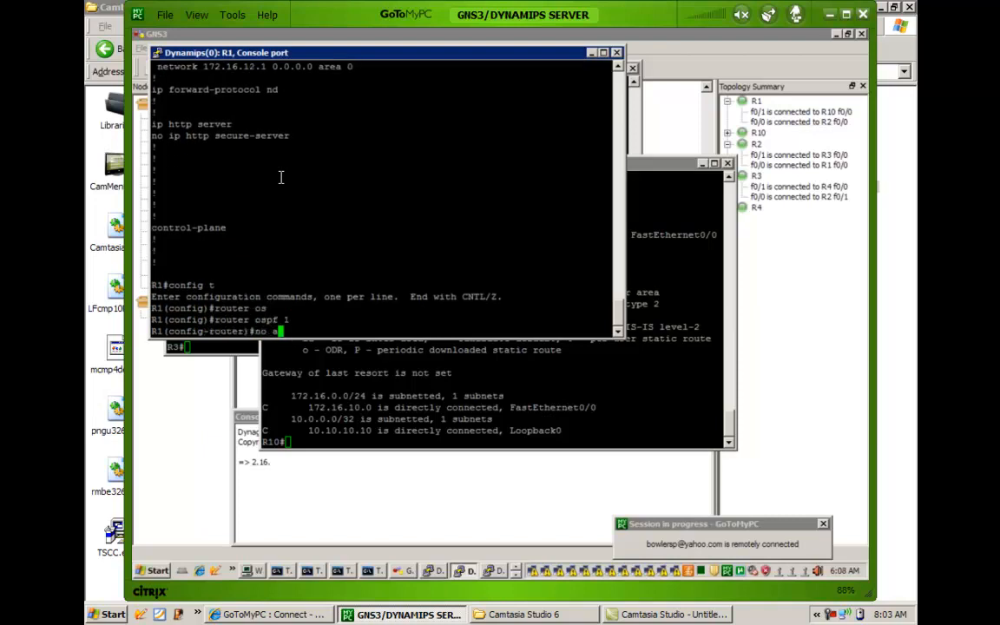
text(rea 10 stu)
key(Tab)
key(Return)
key(Return)
key(Return)
key(Return)
text(end)
key(Return)
key(Return)
key(Return)
key(Return)
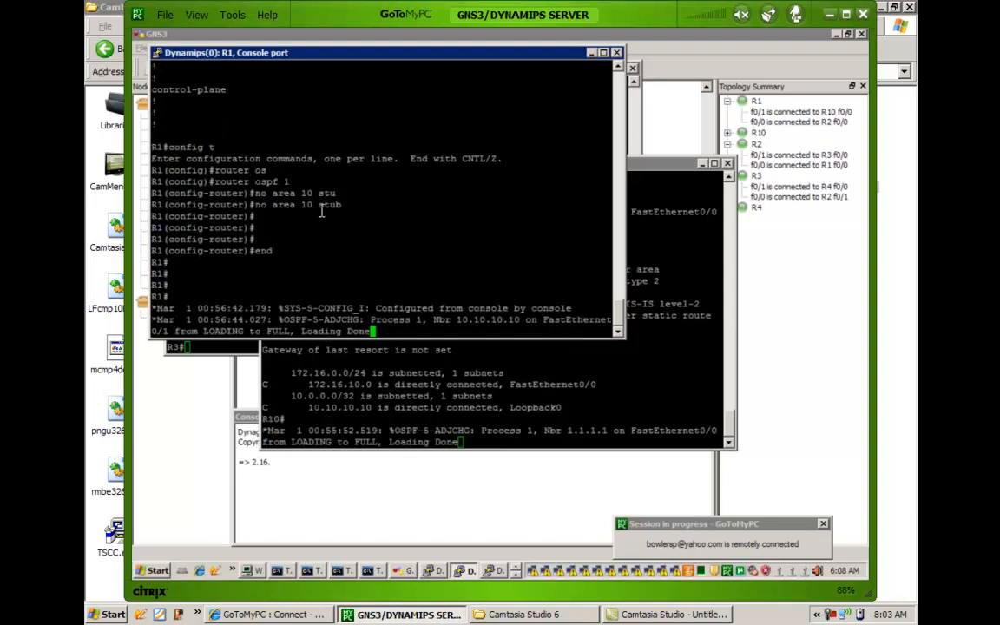
key(Return)
key(Return)
key(Return)
key(Return)
key(Return)
key(Return)
key(Return)
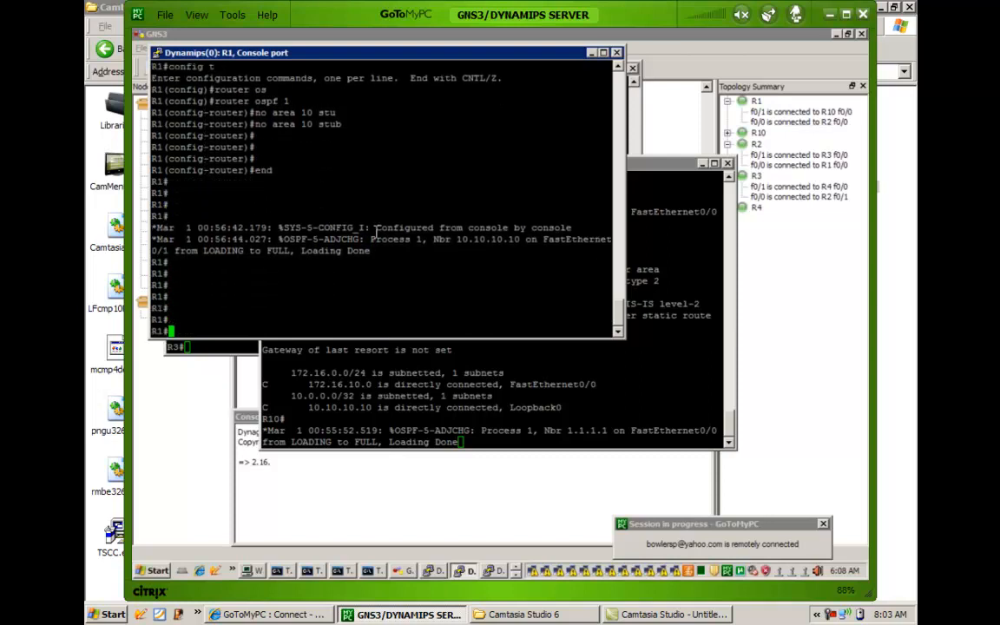
Return to R10's console and check its routes again with show ip route.
click(362, 357)
key(Return)
key(Return)
key(Return)
key(Return)
key(Return)
key(Return)
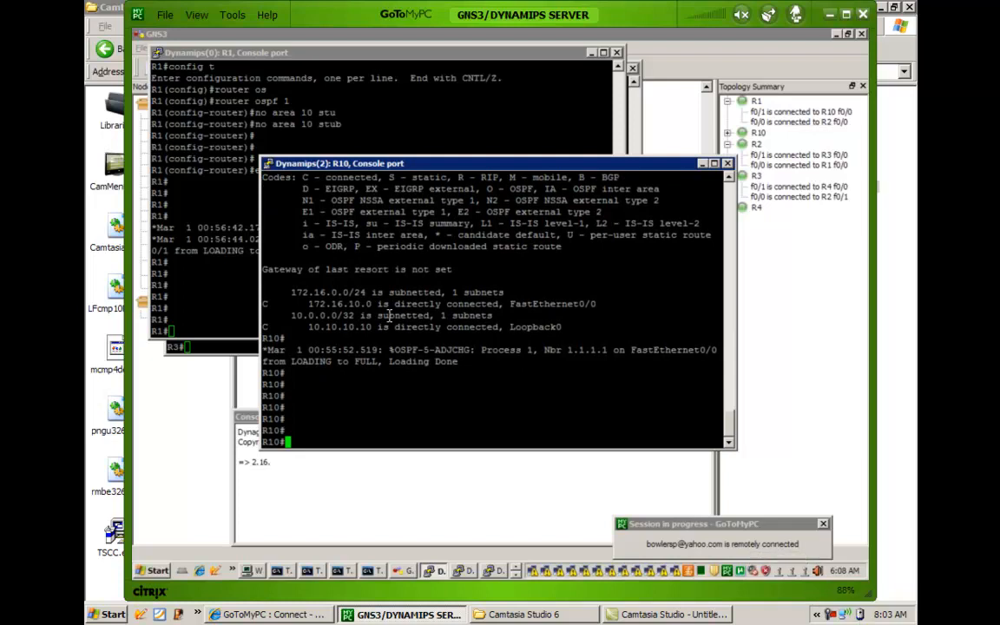
key(Return)
key(Return)
key(Return)
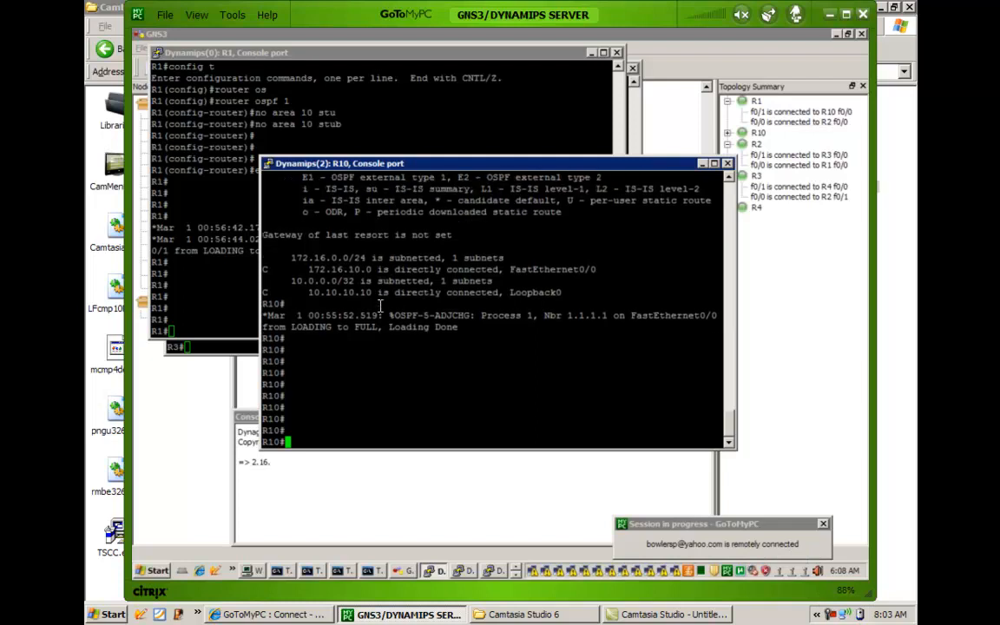
text(show ip route)
key(Return)
Test connectivity from R10 to the RIP network by pinging 192.168.3.1.
text(ping 192.)
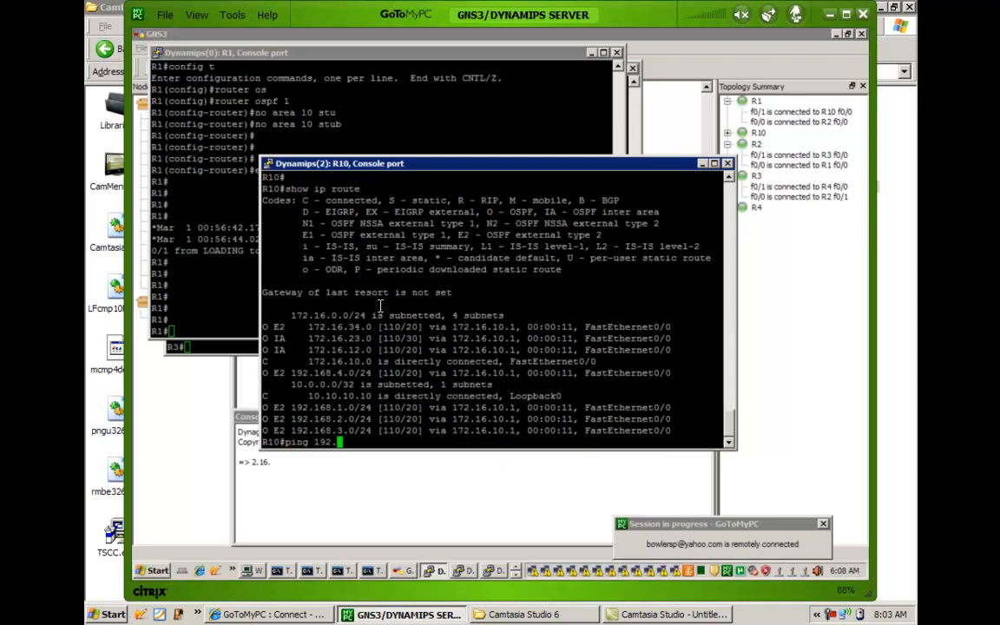
text(168.3.1)
key(Return)
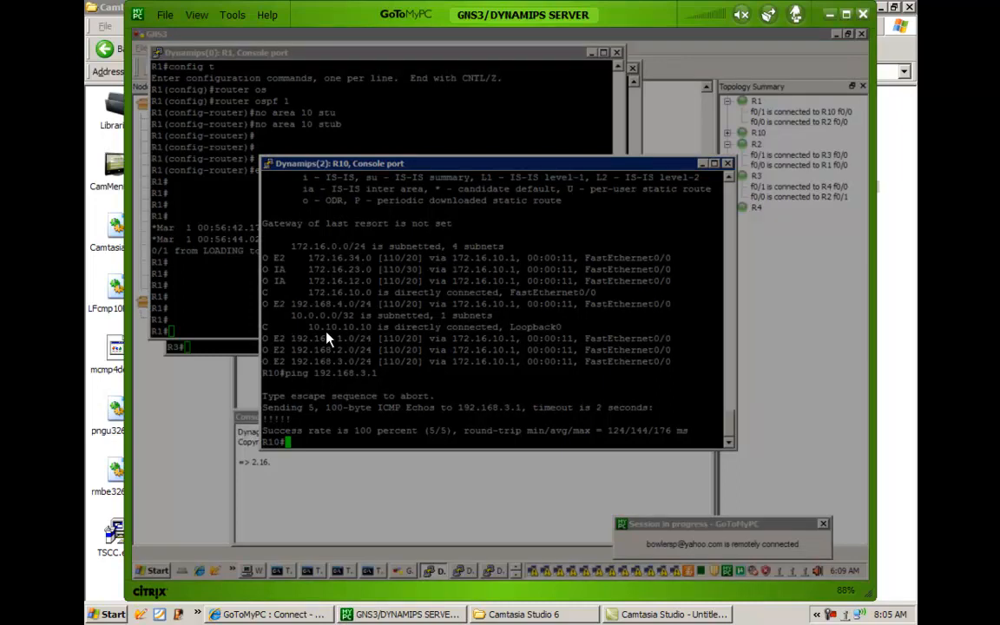
Bring the topology diagram forward for review, and reopen R3's console.
click(328, 335)
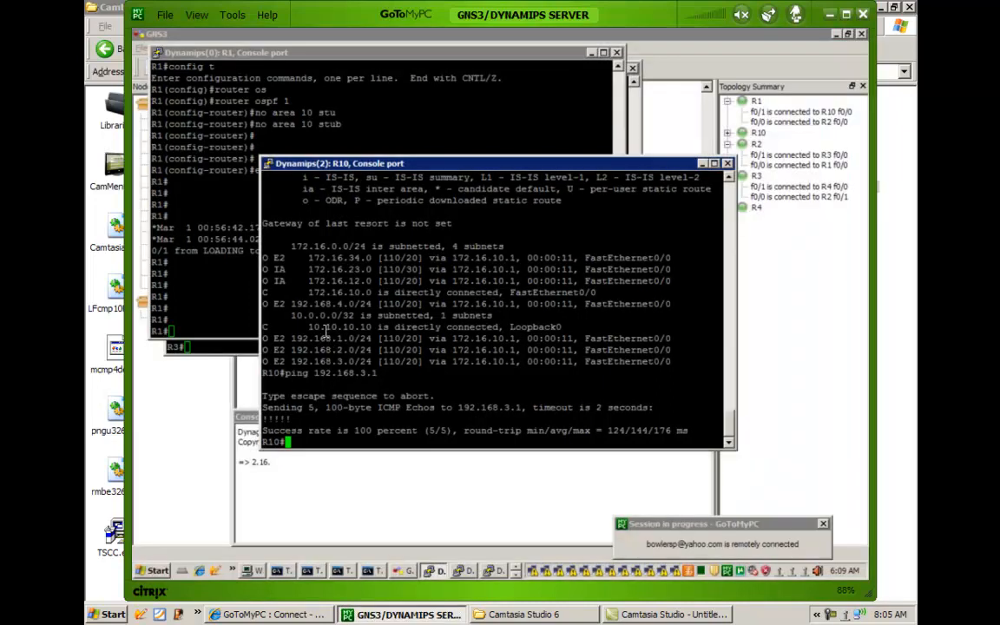
click(245, 386)
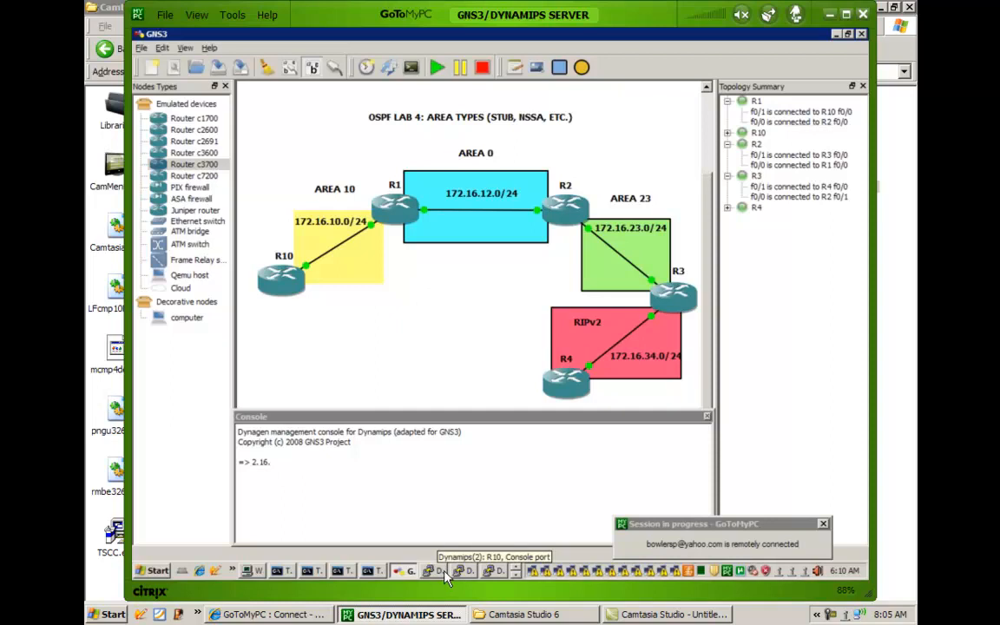
click(514, 575)
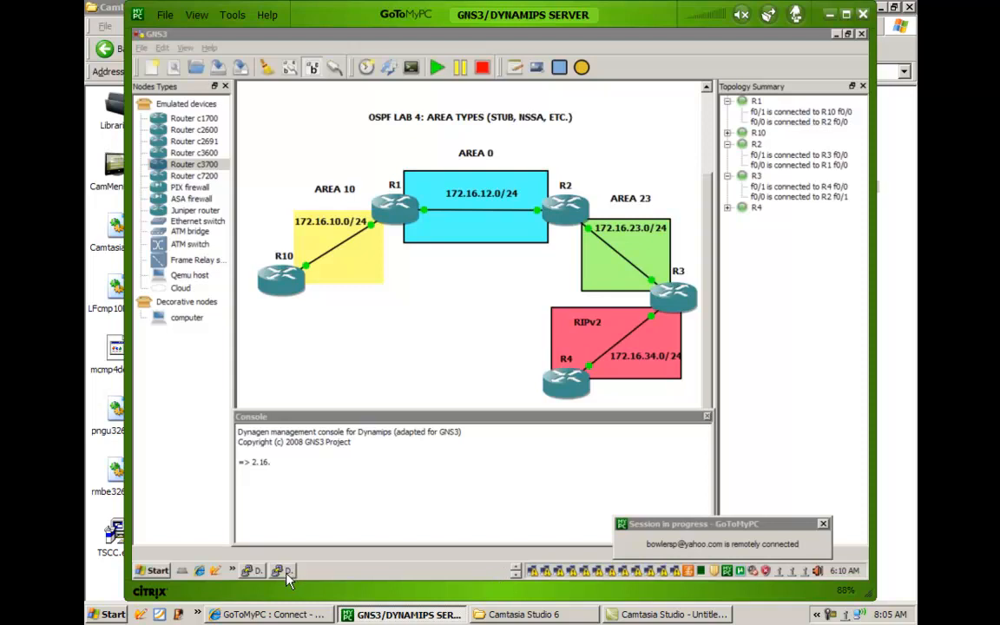
click(257, 573)
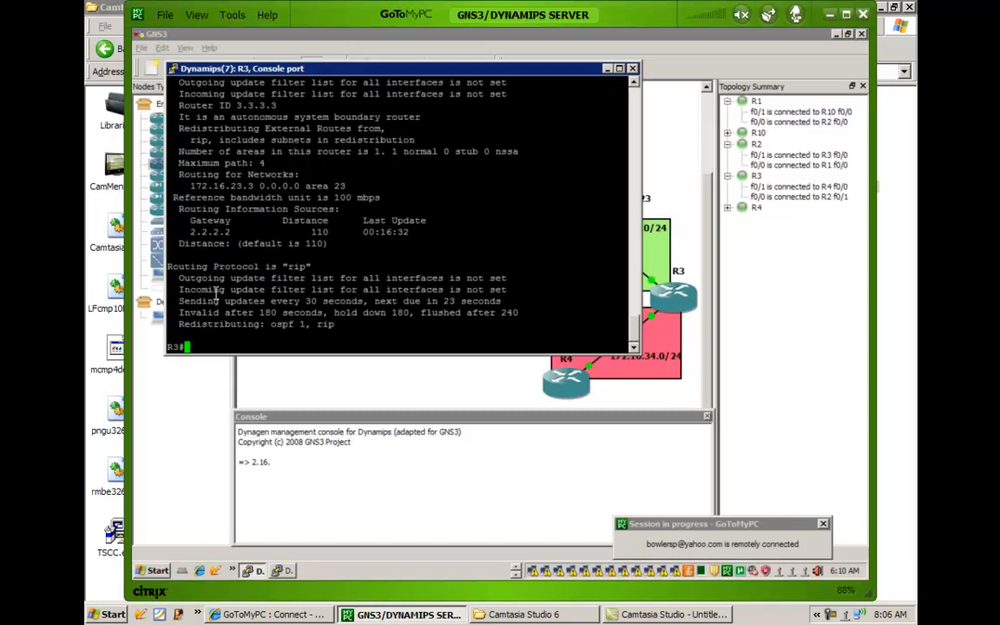
On R3, enter global configuration mode and open the OSPF process with router ospf 1.
text(config t)
key(Return)
text(rouer os)
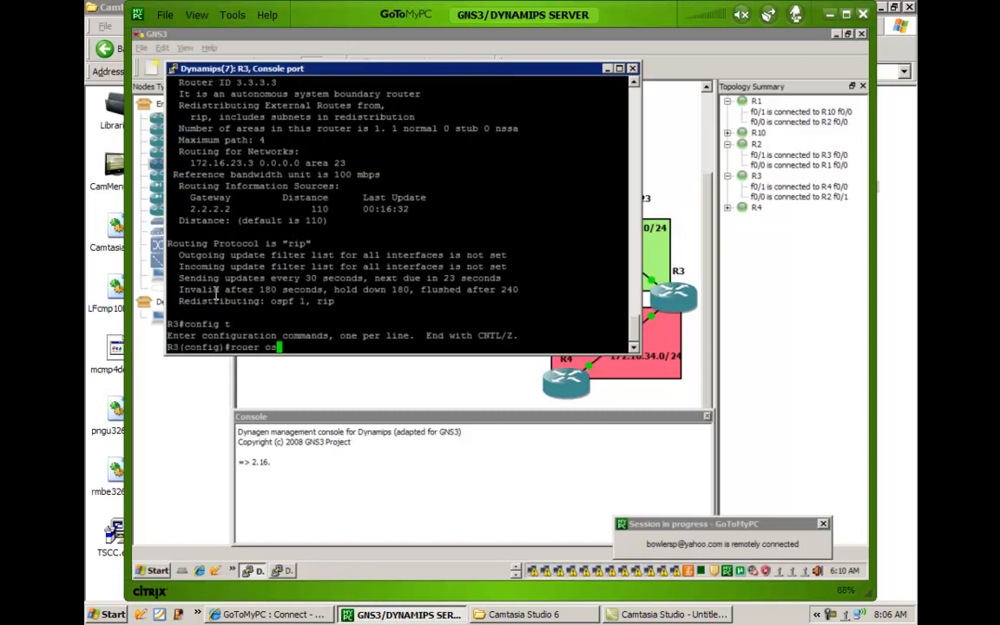
key(Return)
text(router os)
key(Tab)
text(1)
key(Return)
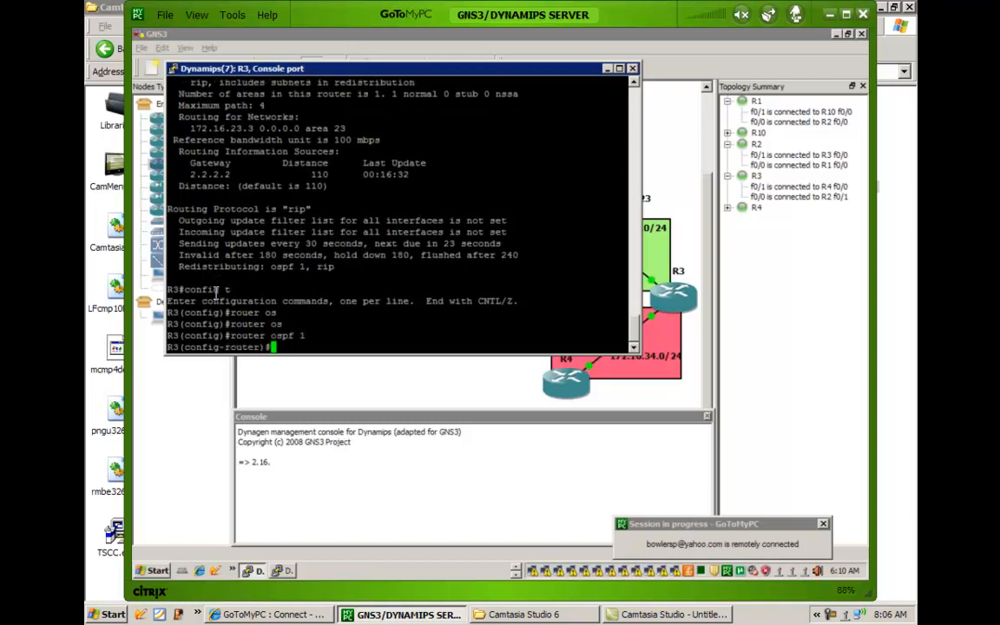
Display the context help for the area command on R3.
text(area ?)
key(BackSpace)
key(BackSpace)
key(BackSpace)
key(BackSpace)
key(BackSpace)
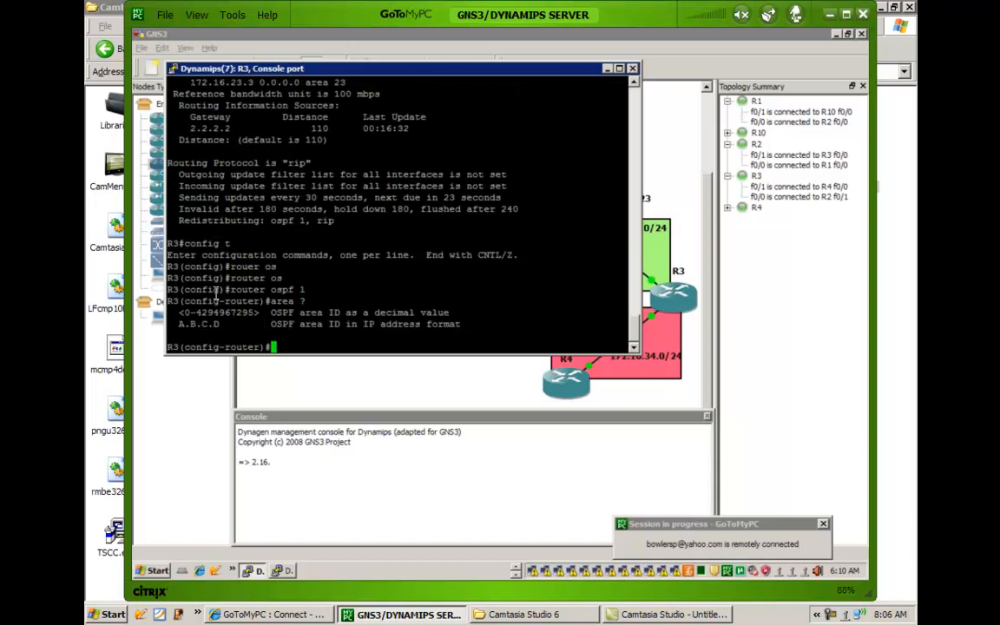
List the options available for area 23 on R3, and make it a not-so-stubby area with area 23 nssa.
text(a)
text(rea 23 )
text(?)
text(n)
text(s)
key(Tab)
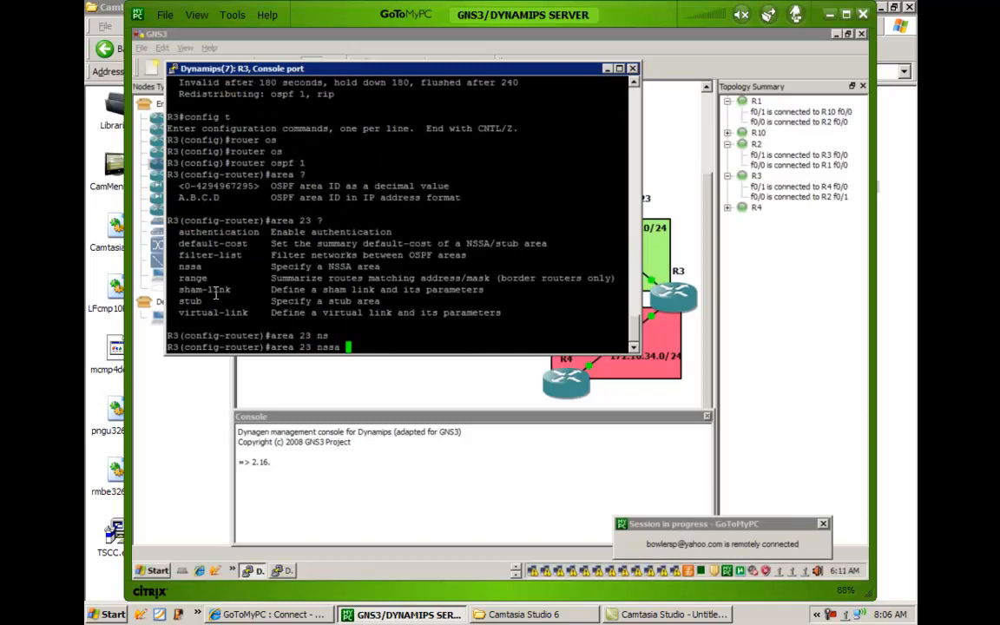
key(Return)
key(Return)
key(Return)
key(Return)
key(Return)
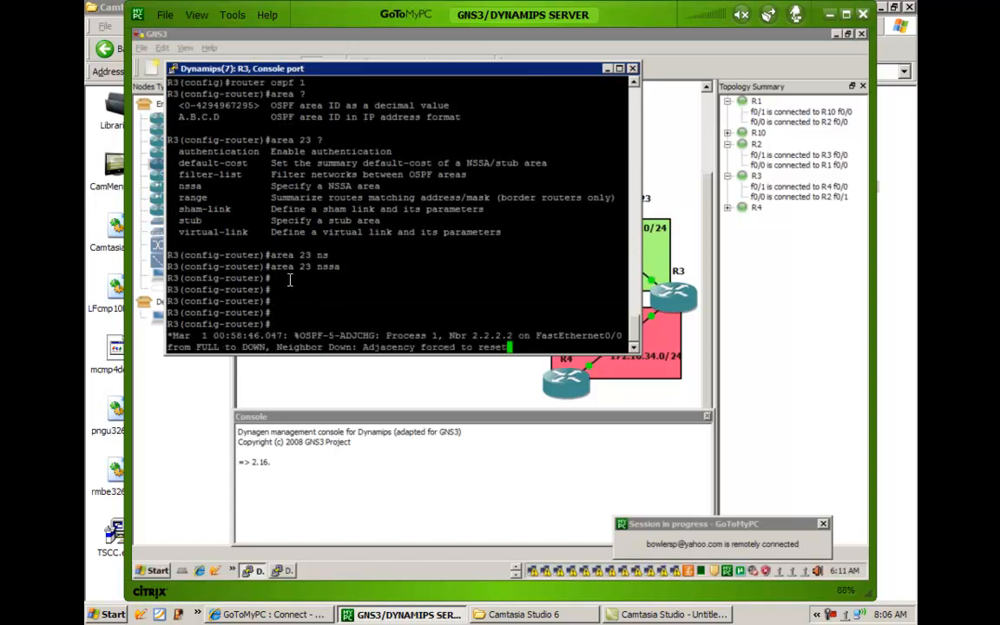
key(Return)
key(Return)
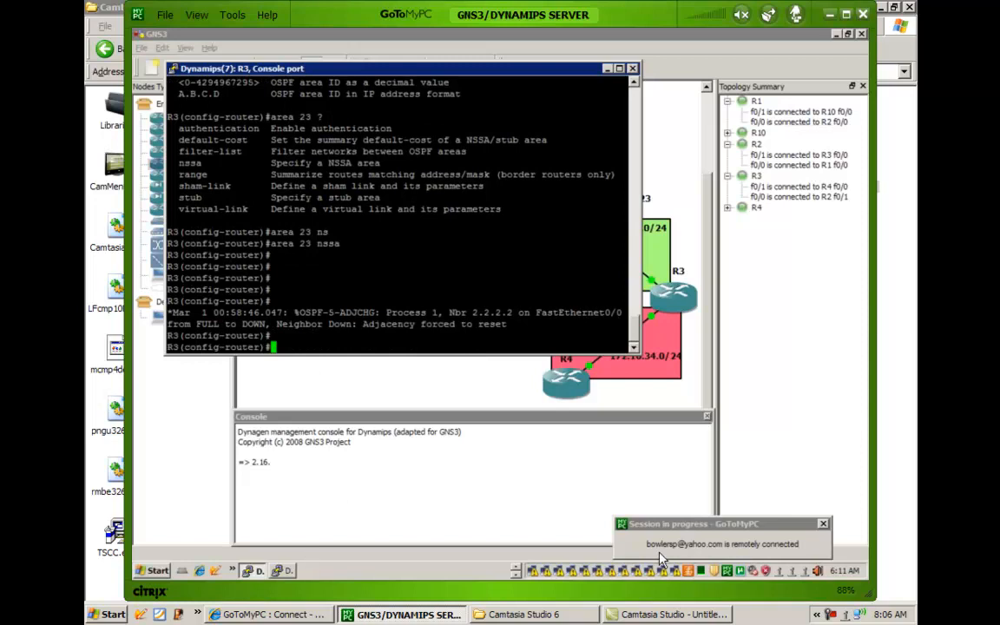
Open R2's console and enter privileged mode with en.
click(516, 573)
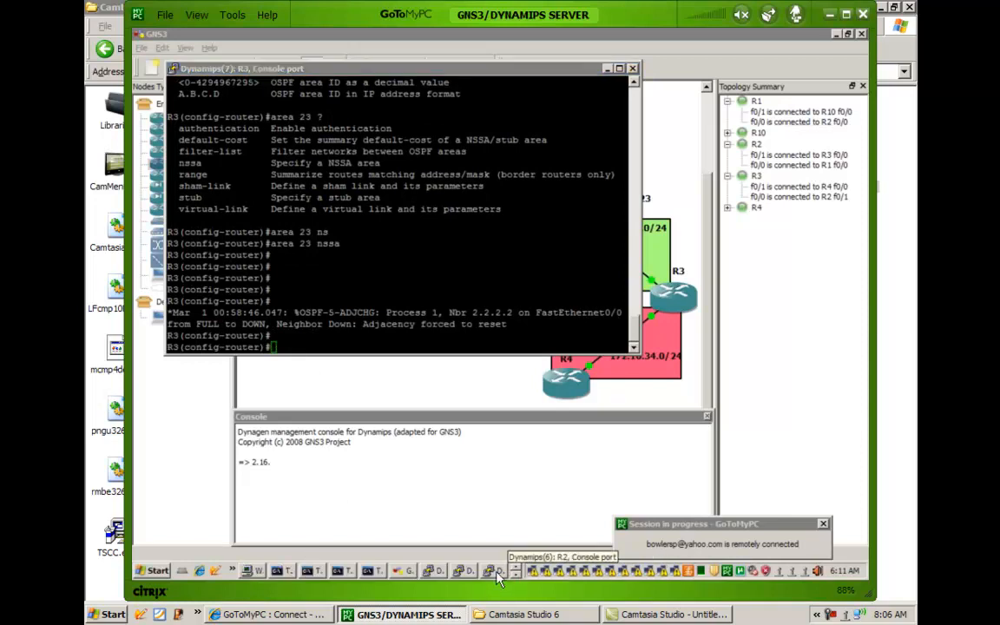
click(496, 573)
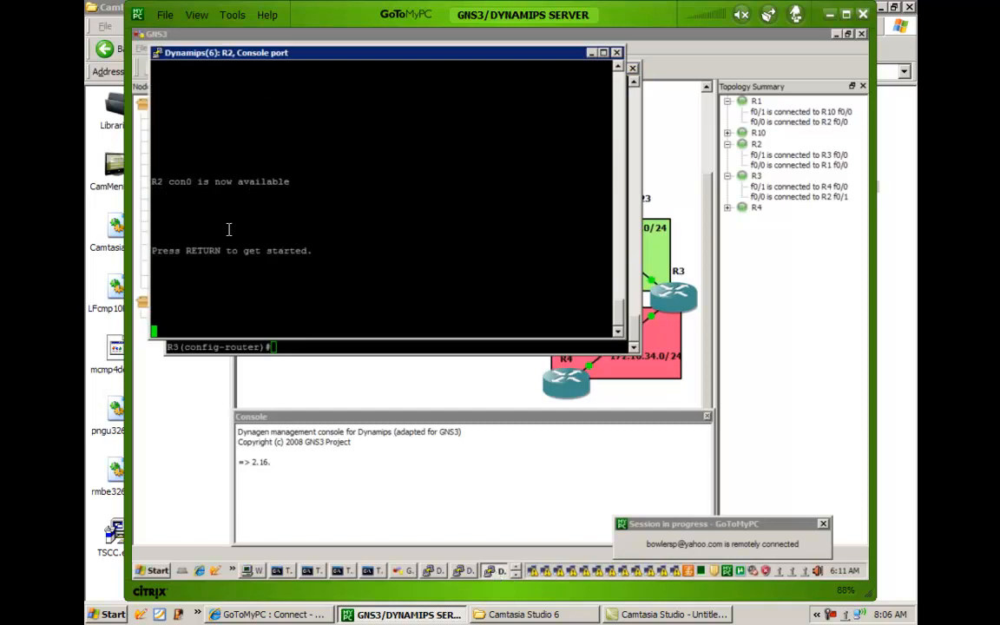
key(Return)
key(Return)
key(Return)
key(Return)
key(Return)
key(Return)
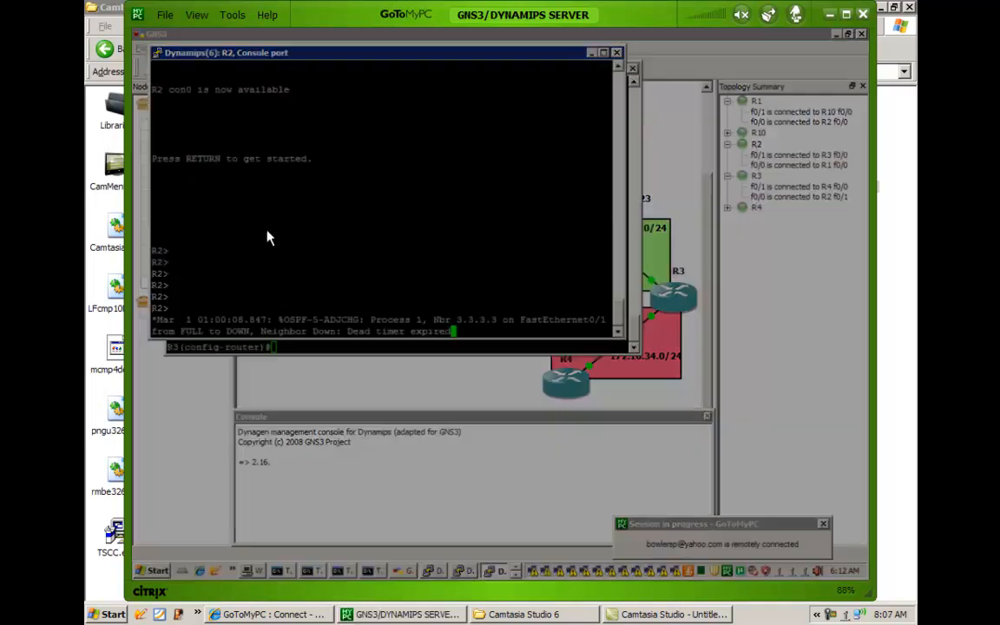
key(Return)
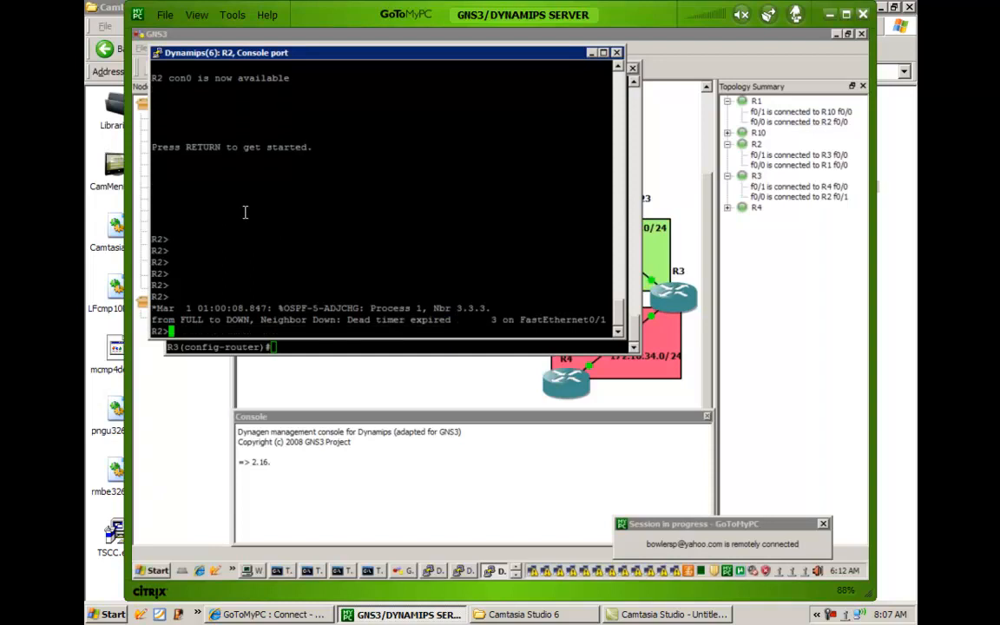
key(Return)
key(Return)
key(Return)
text(en)
key(Return)
key(Return)
On R2, enter global configuration mode and open the OSPF process with router ospf 1.
text(con)
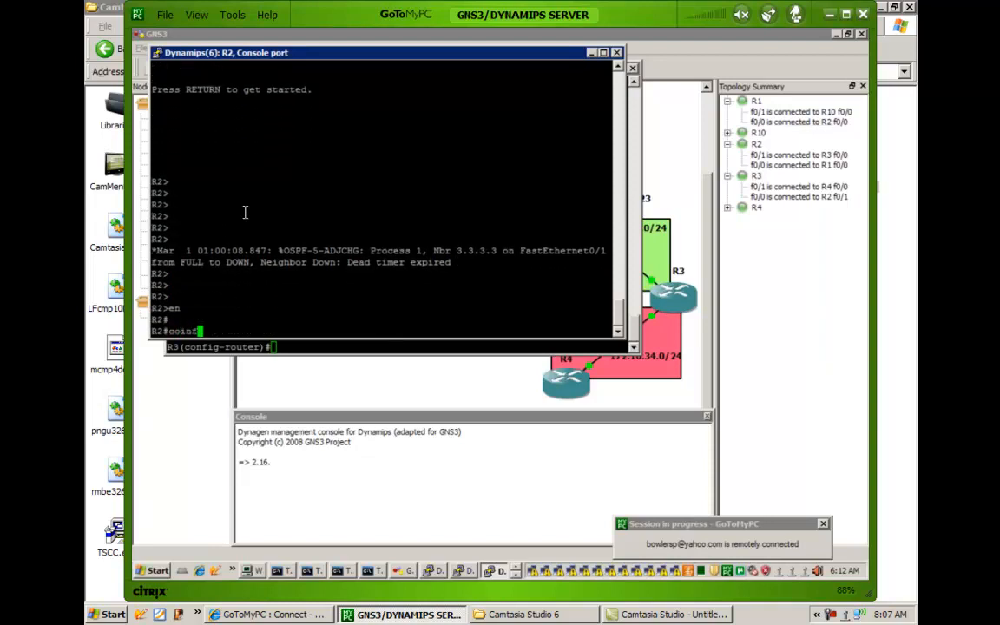
text(fig t)
key(Return)
text(rouer os)
key(Return)
text(router )
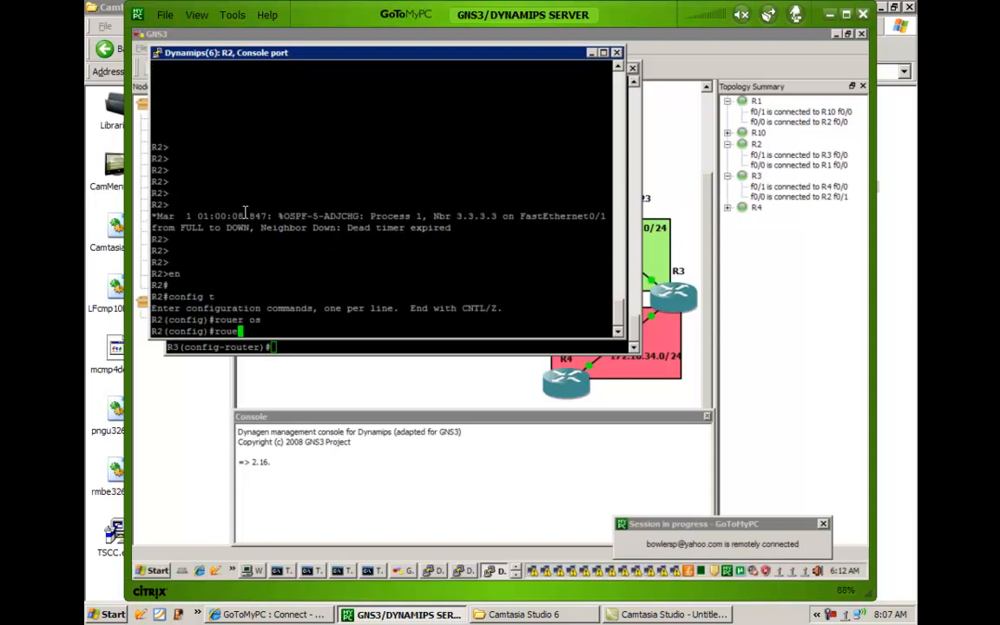
text(os)
key(Tab)
text(pf 1)
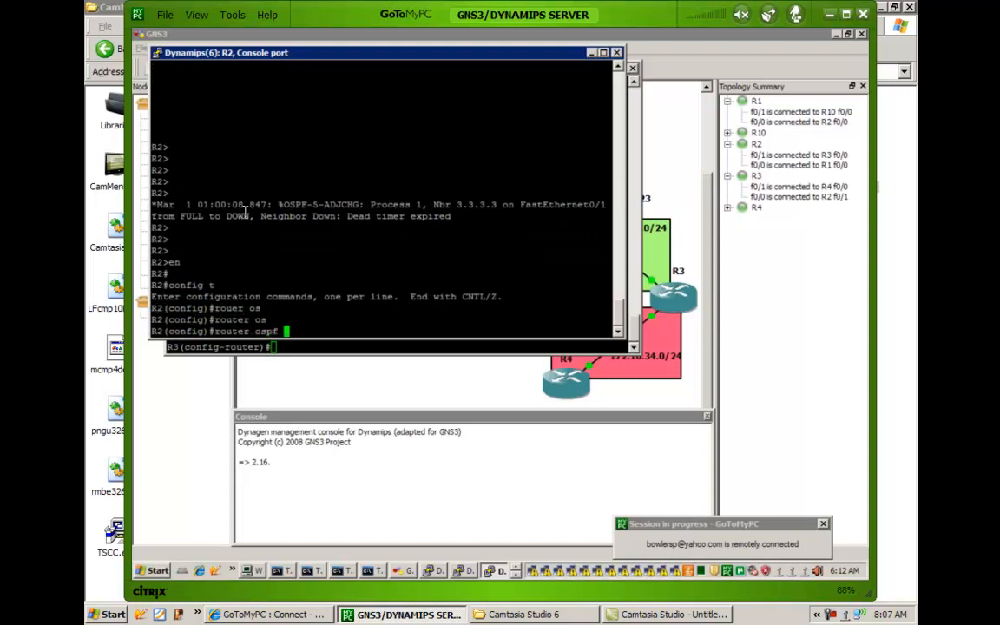
key(Return)
Configure area 23 as an NSSA on R2 with area 23 nssa, and end configuration mode.
text(se)
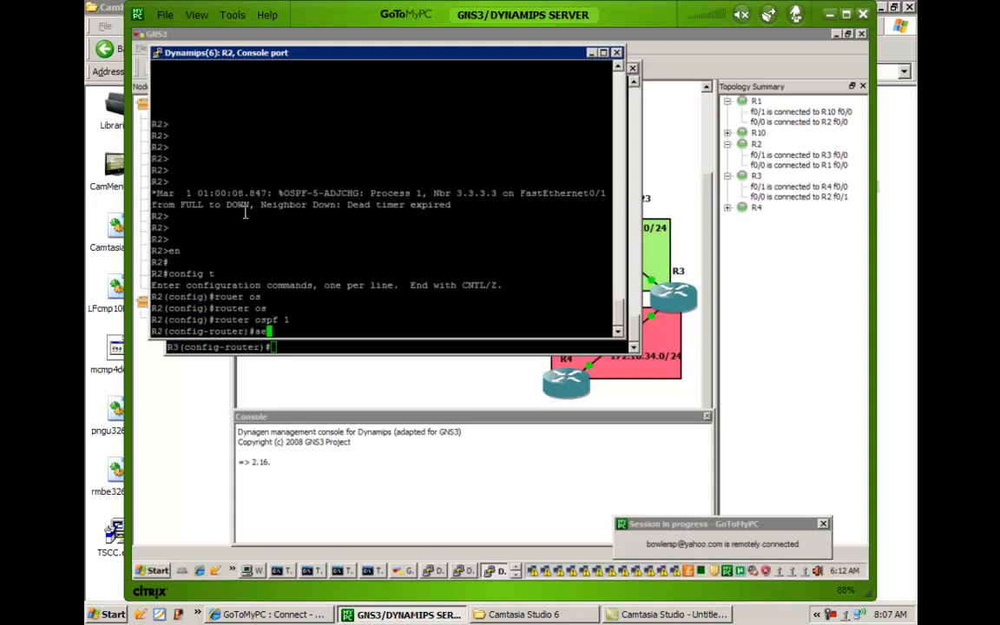
text(ea 23 s)
text(s)
key(Tab)
key(Return)
key(Return)
key(Return)
key(Return)
key(Return)
text(end)
key(Return)
key(Return)
key(Return)
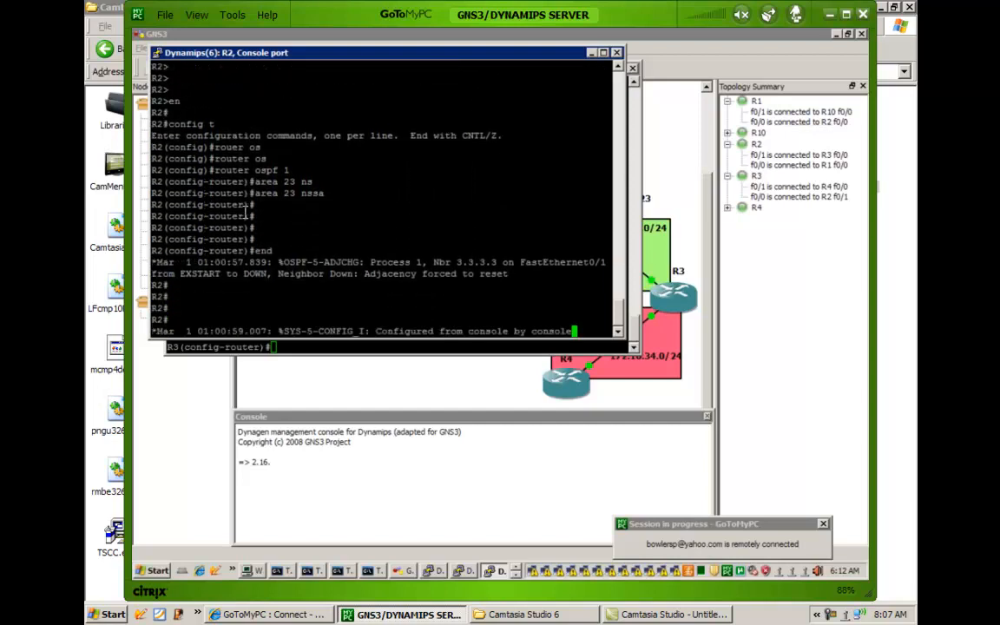
key(Return)
key(Return)
key(Return)
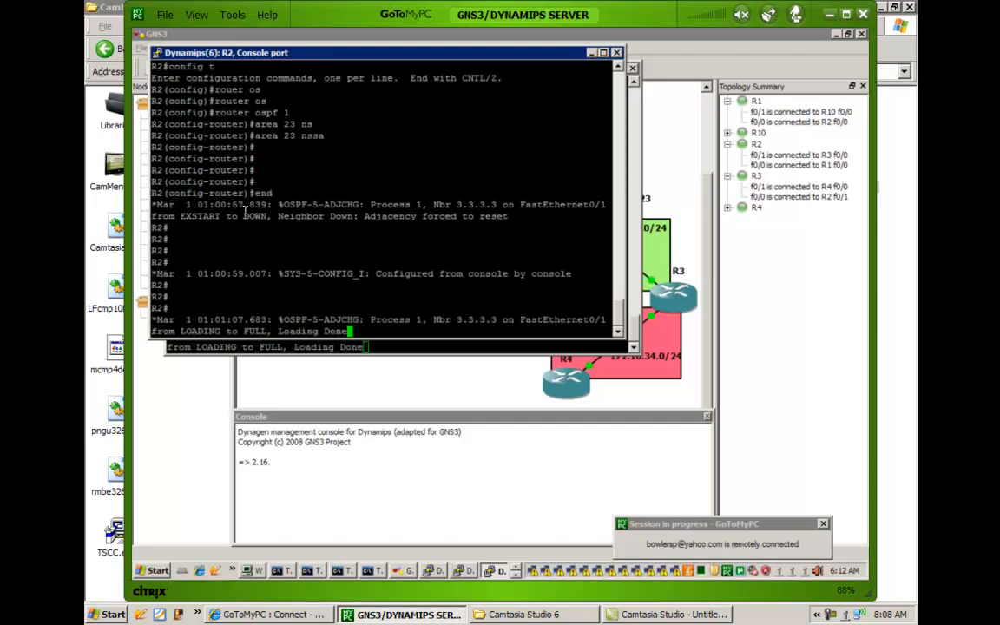
key(Return)
key(Return)
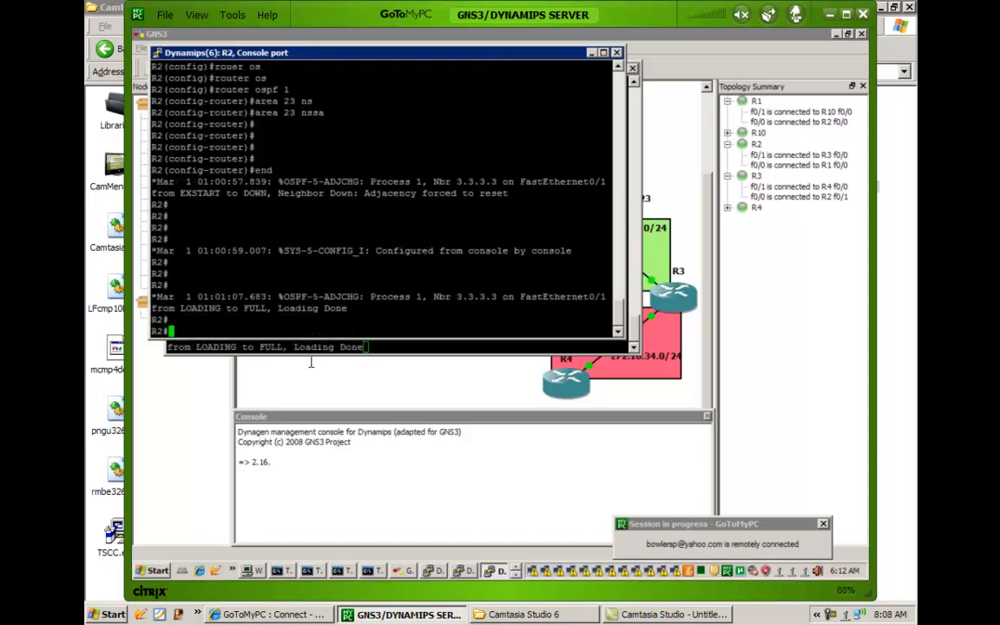
Return to R3's console and end its configuration mode.
click(316, 347)
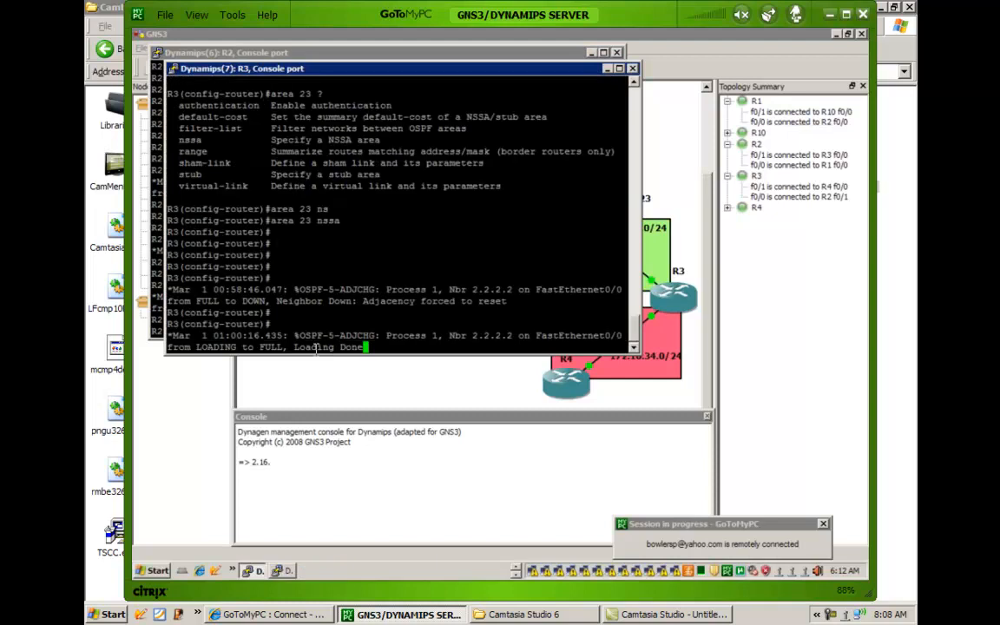
key(Return)
key(Return)
text(end)
key(Return)
key(Return)
key(Return)
key(Return)
key(Return)
key(Return)
key(Return)
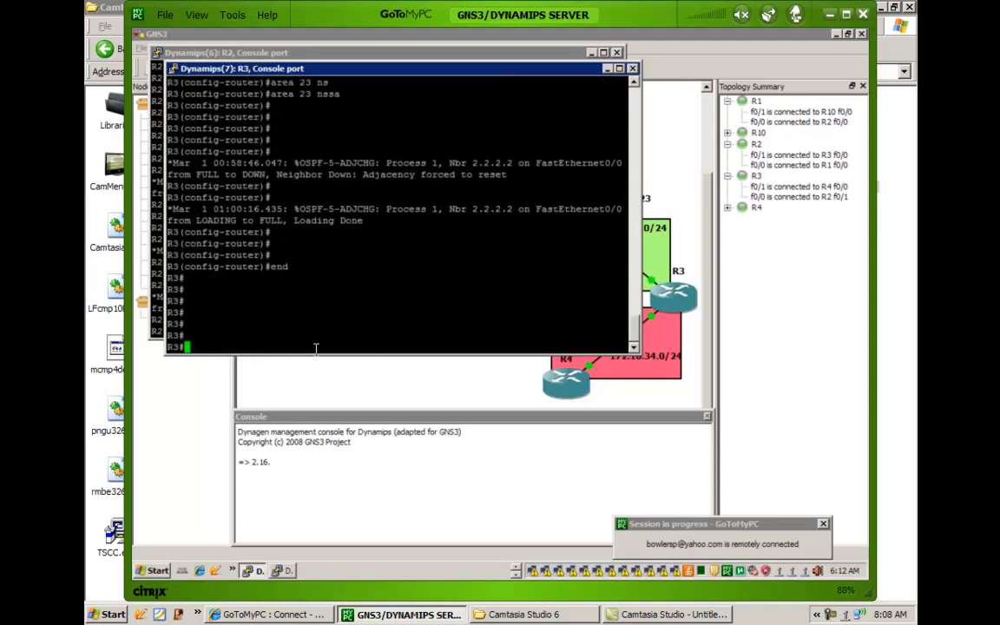
key(Return)
key(Return)
key(Return)
key(Return)
key(Return)
key(Return)
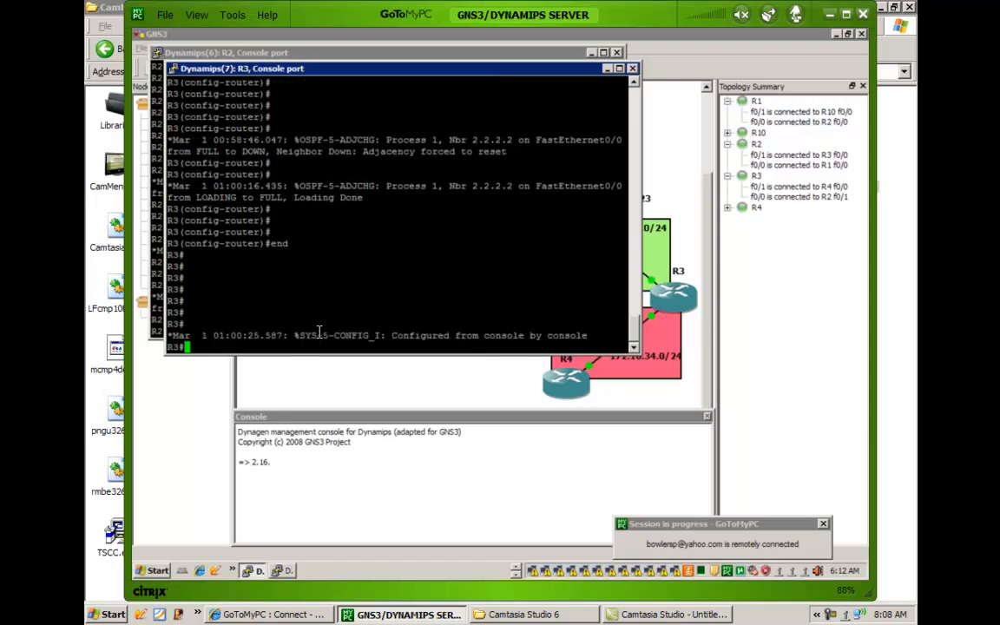
Display R3's full link-state database with show ip ospf database and highlight the Type-7 AS External Link States heading.
text(show ip os)
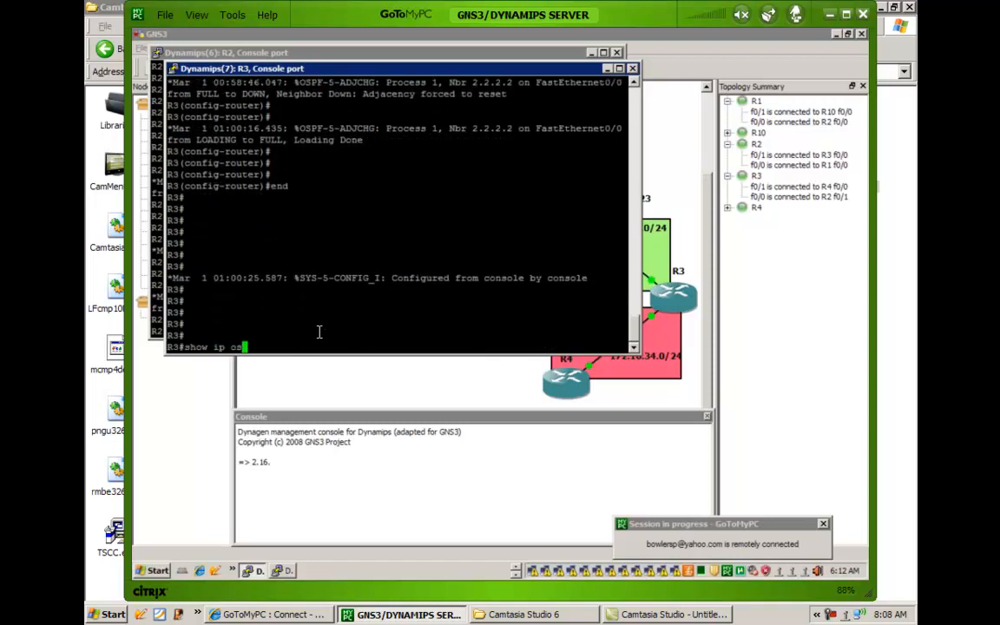
key(Tab)
text(database)
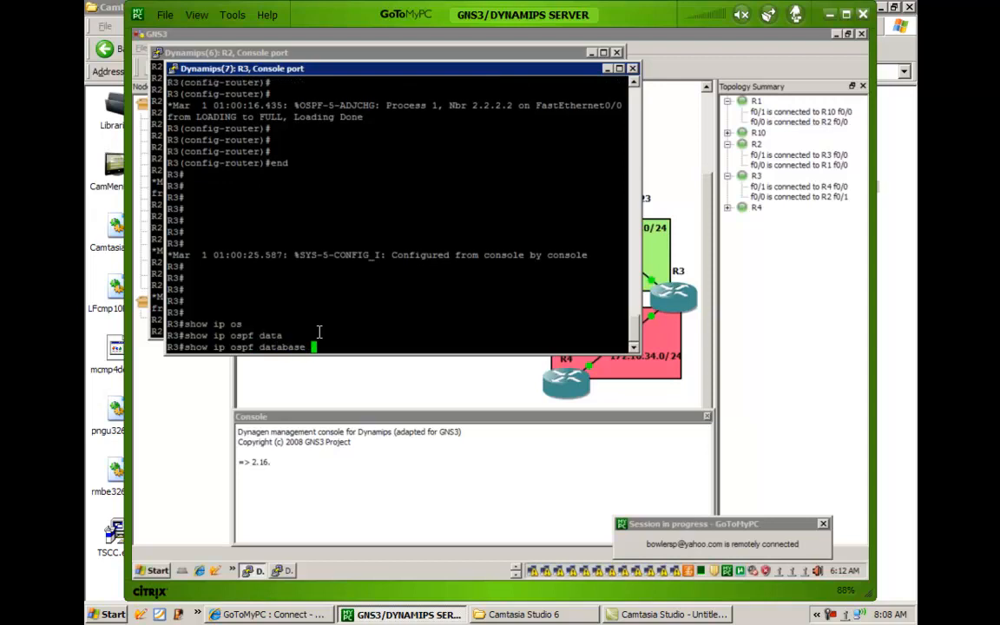
key(Return)
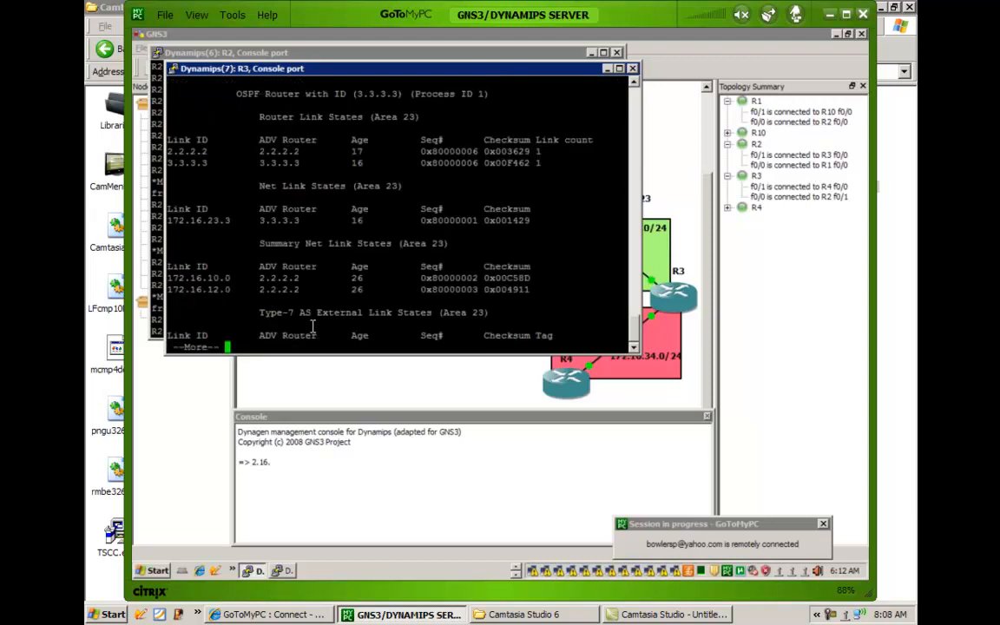
key(space)
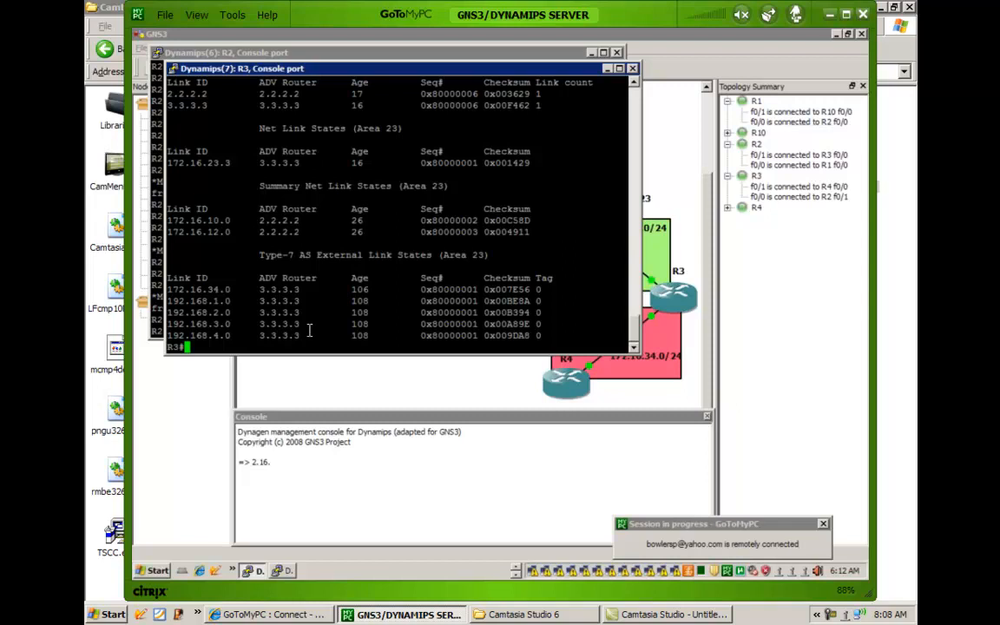
drag(333, 261, 490, 258)
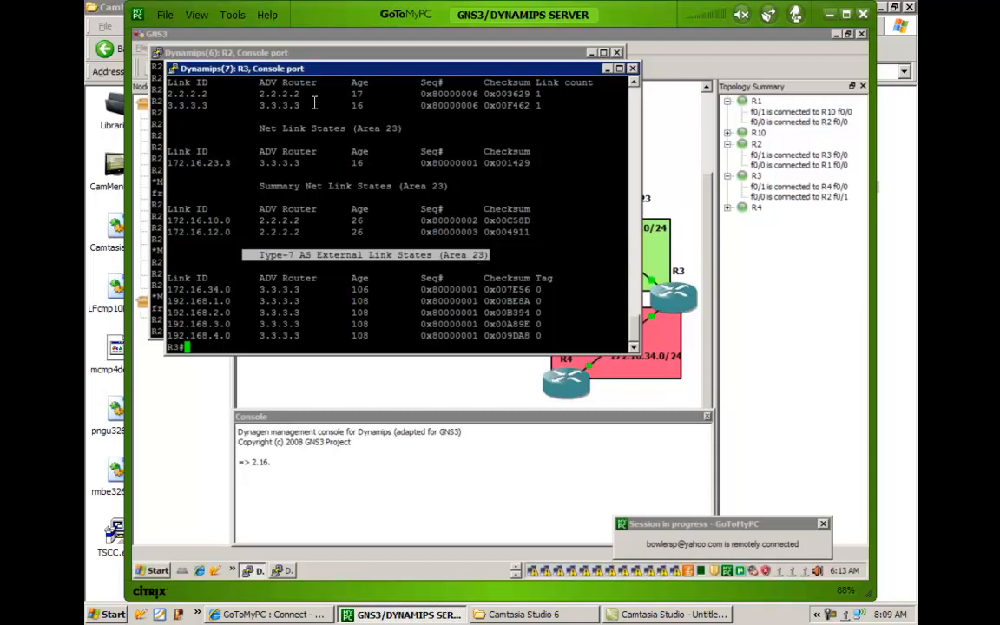
Switch to R2's console and display its full link-state database with show ip ospf database.
click(515, 579)
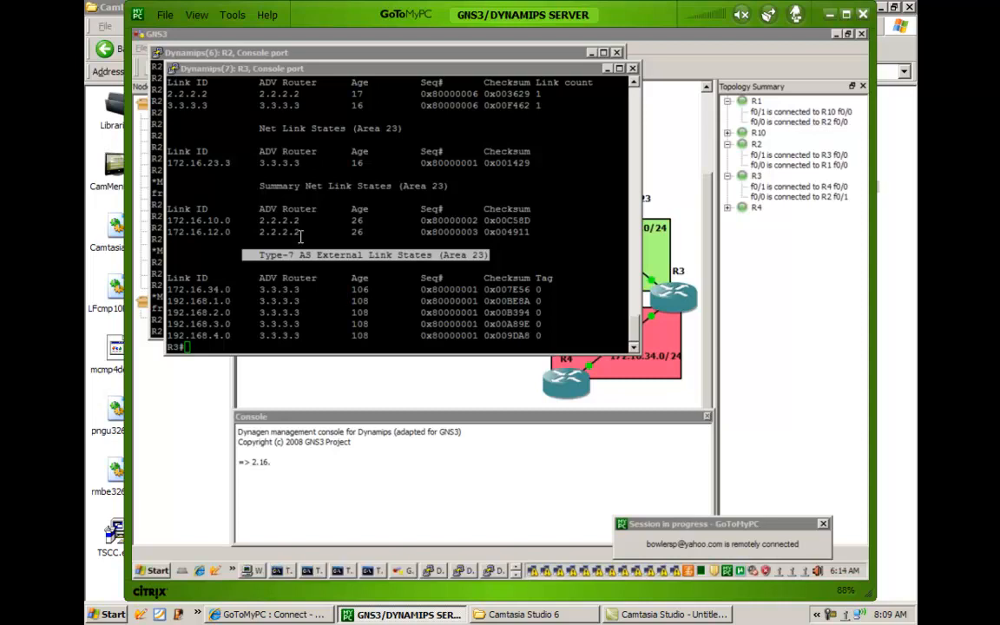
click(272, 214)
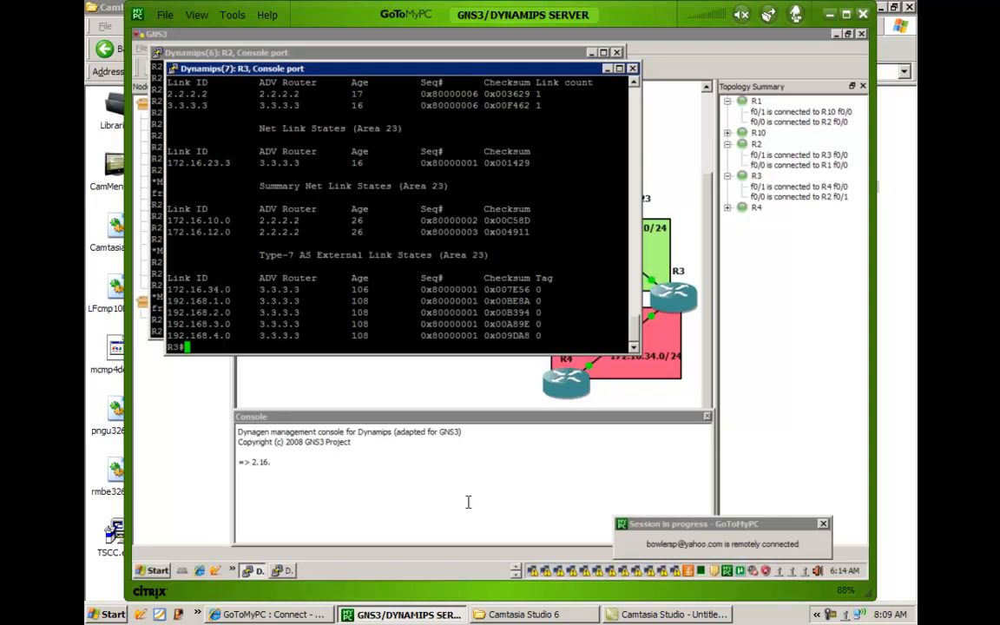
click(516, 573)
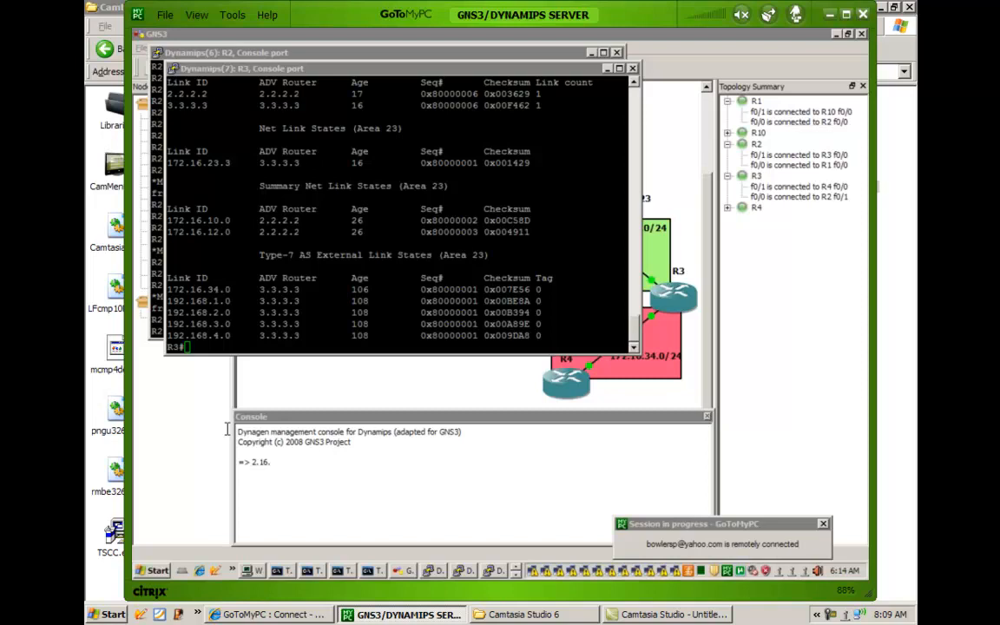
click(491, 571)
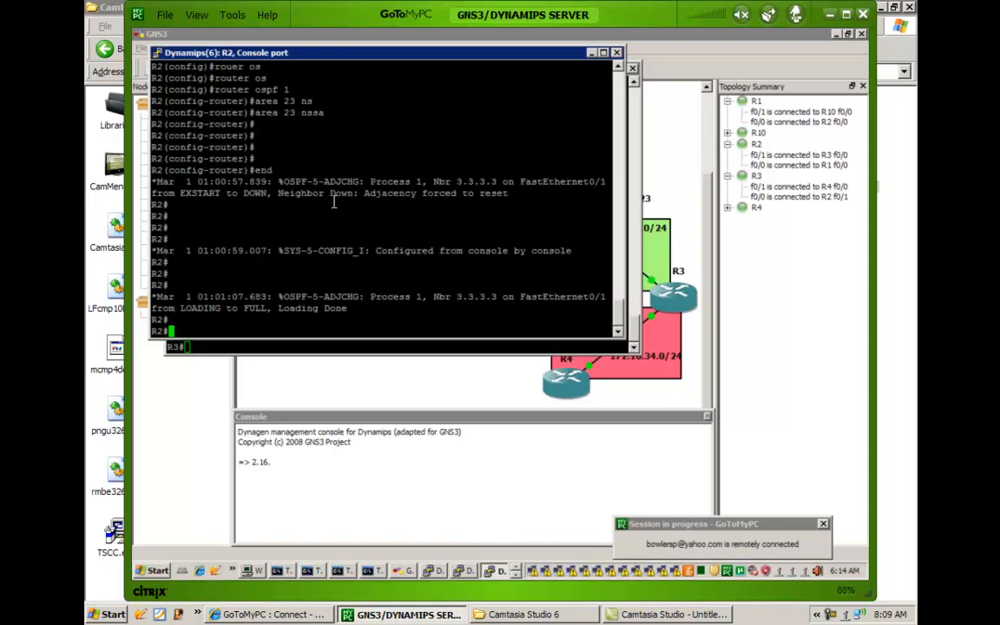
text(show ip os)
key(Tab)
text(data)
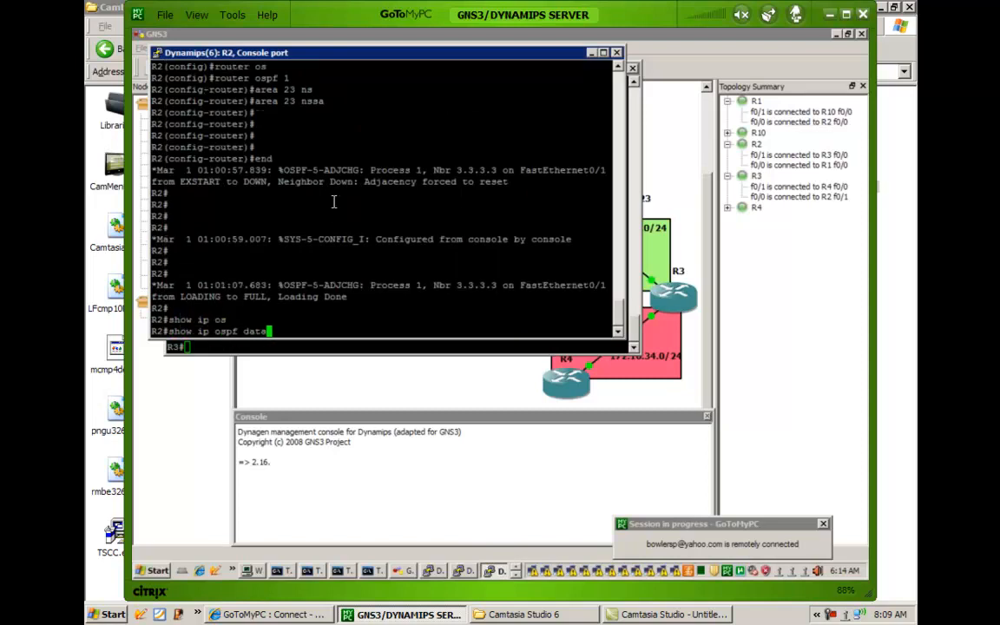
key(Tab)
key(Return)
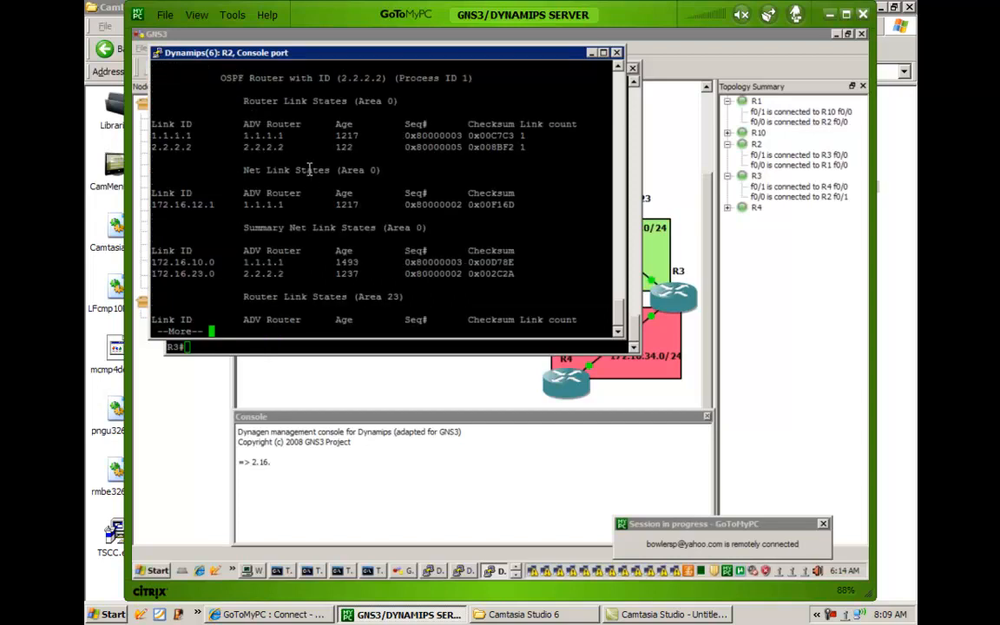
key(space)
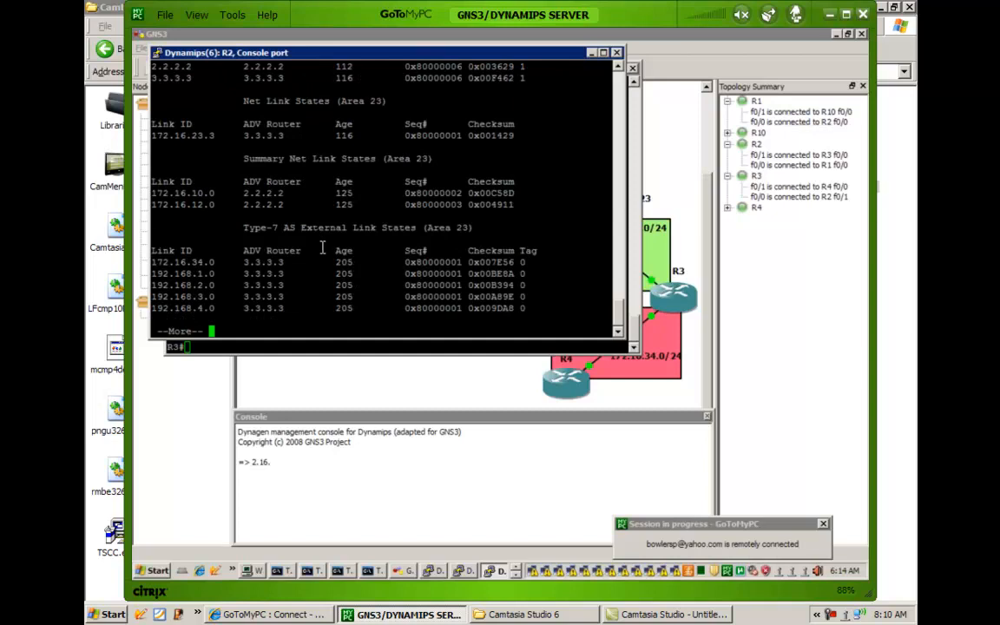
key(space)
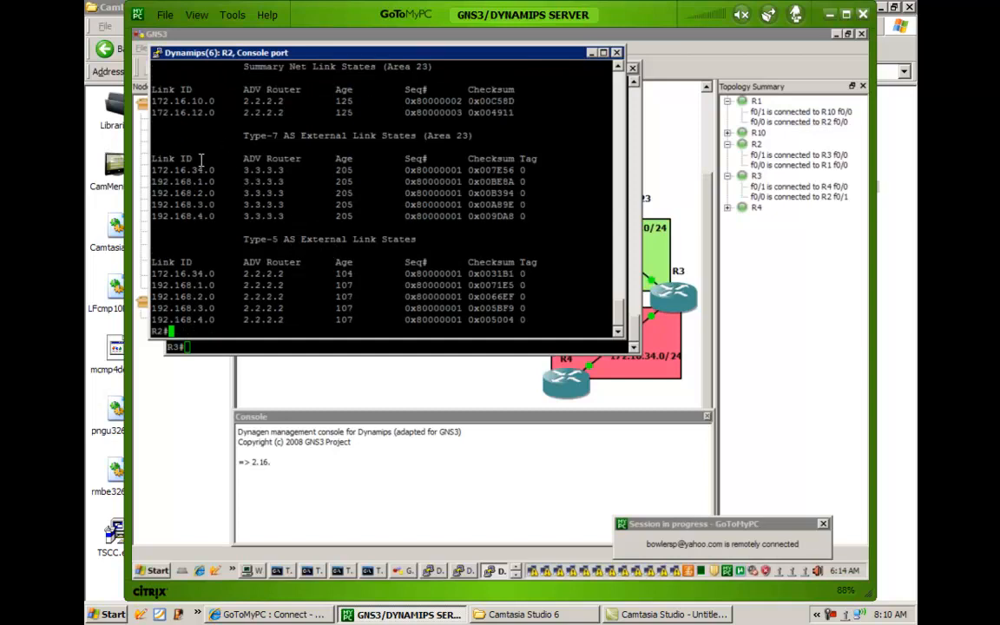
Highlight the Type-7 AS External Link States heading in R2's database, and the advertising router of its 172.16.34.0 entry.
drag(202, 131, 493, 137)
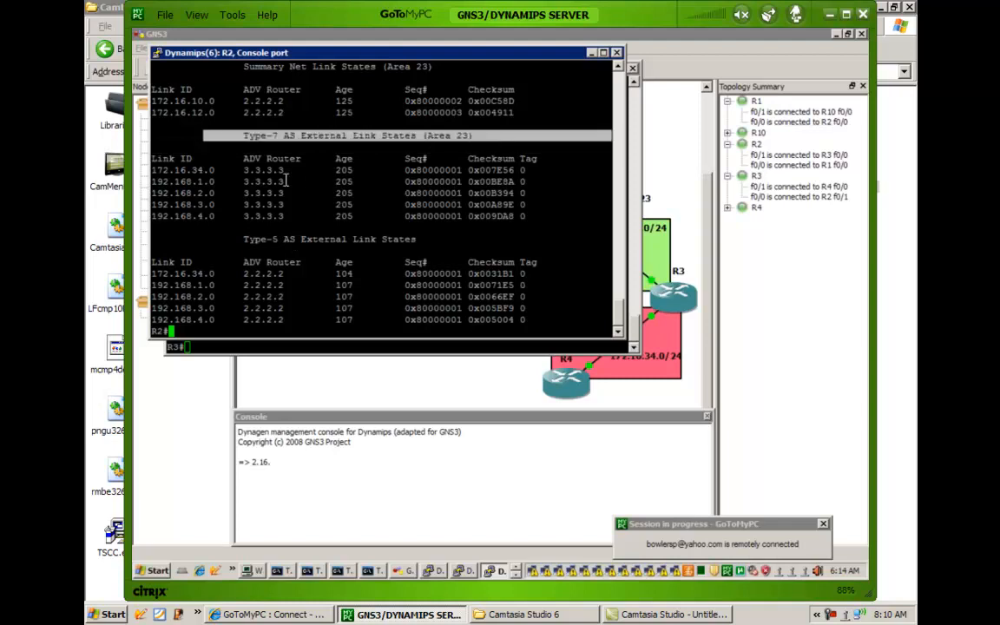
right_click(243, 170)
drag(243, 169, 293, 170)
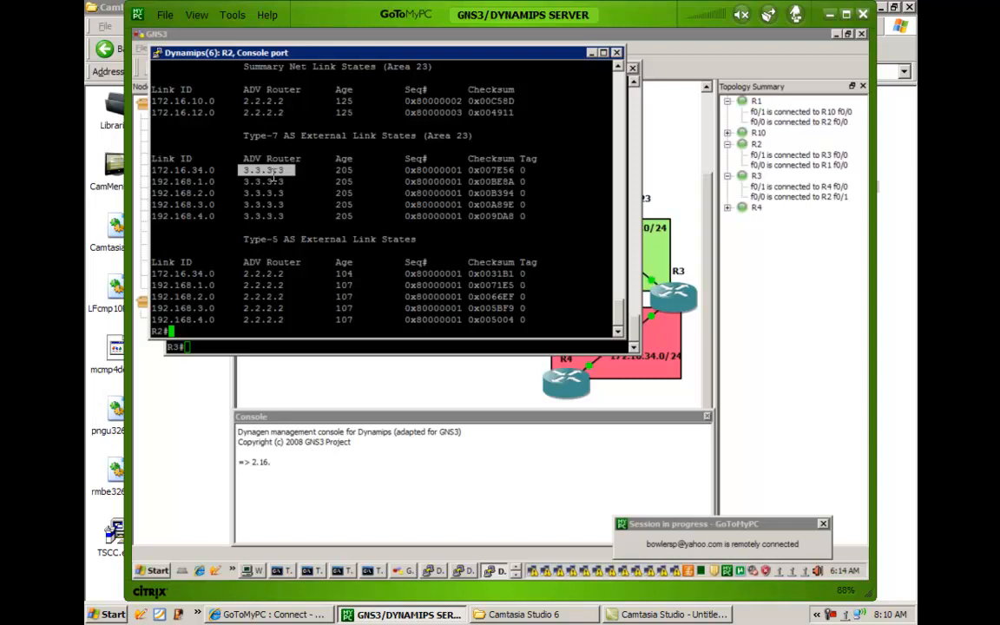
Highlight the Type-5 AS External Link States heading in R2's database and the advertising router of its 172.16.34.0 entry.
double_click(251, 251)
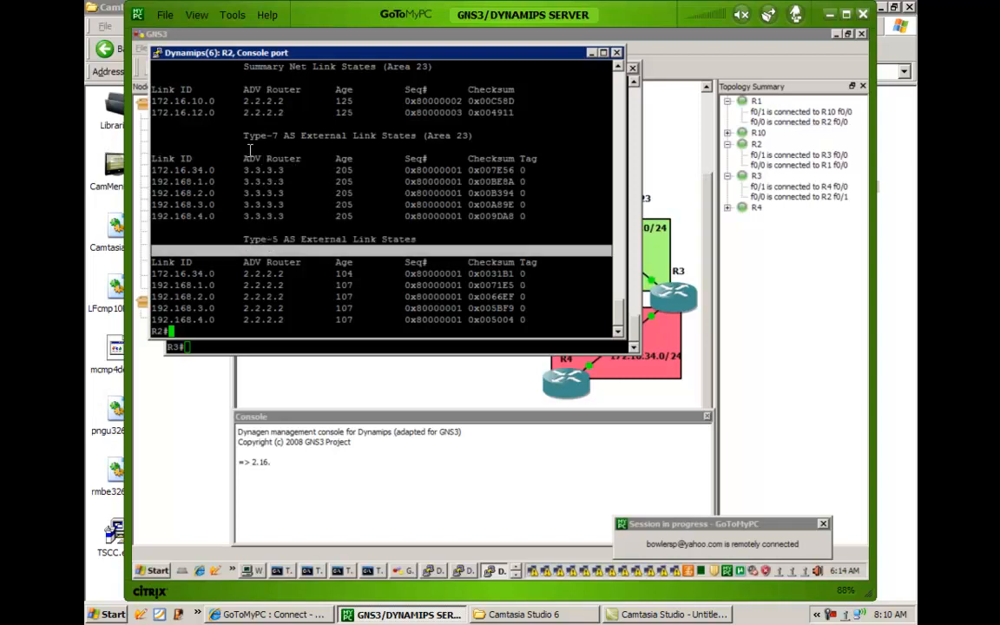
drag(328, 135, 323, 149)
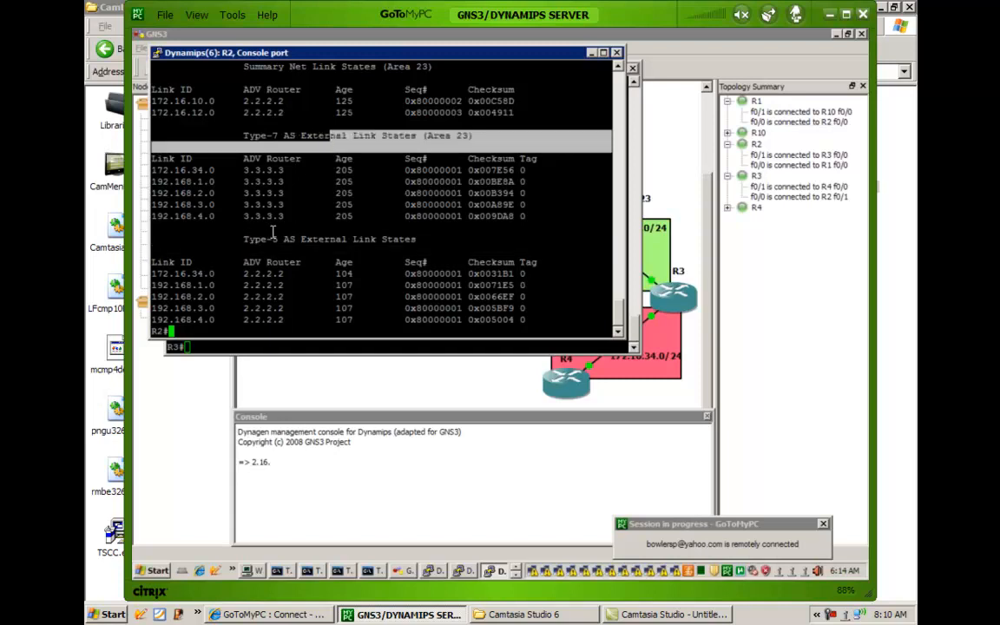
drag(240, 239, 608, 241)
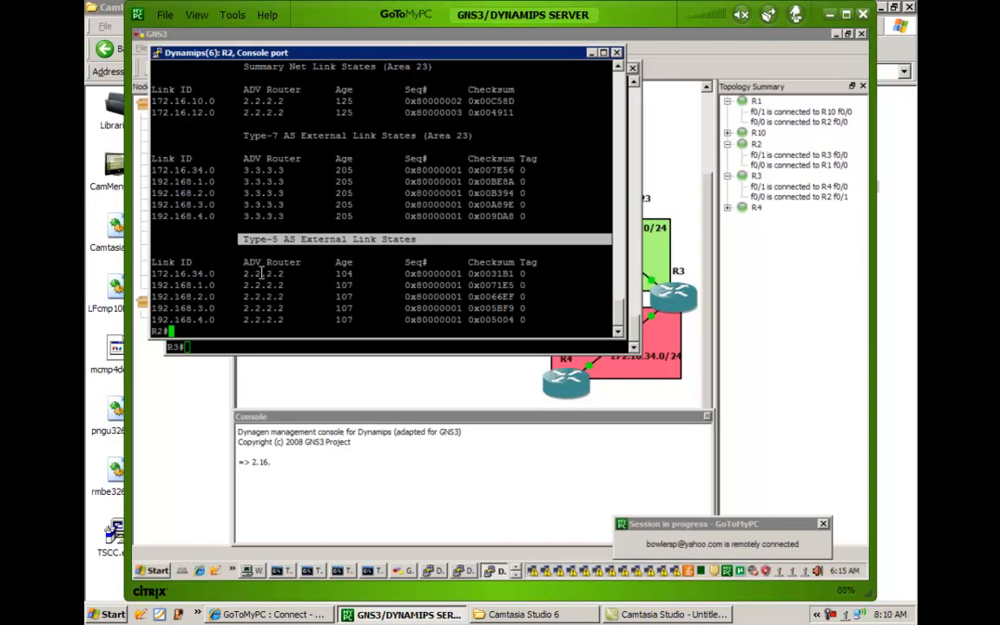
drag(239, 274, 288, 275)
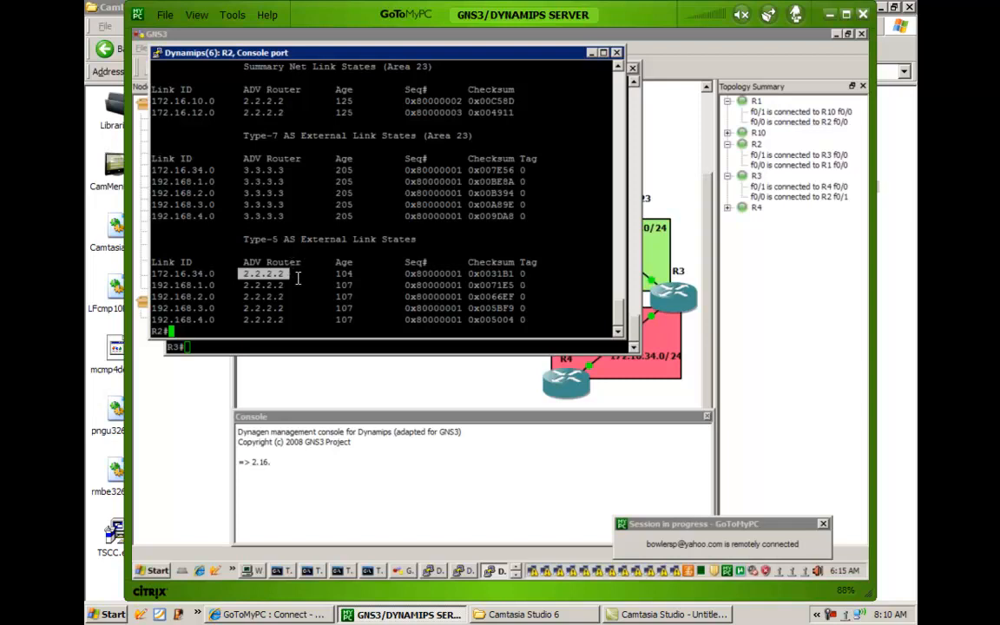
click(243, 306)
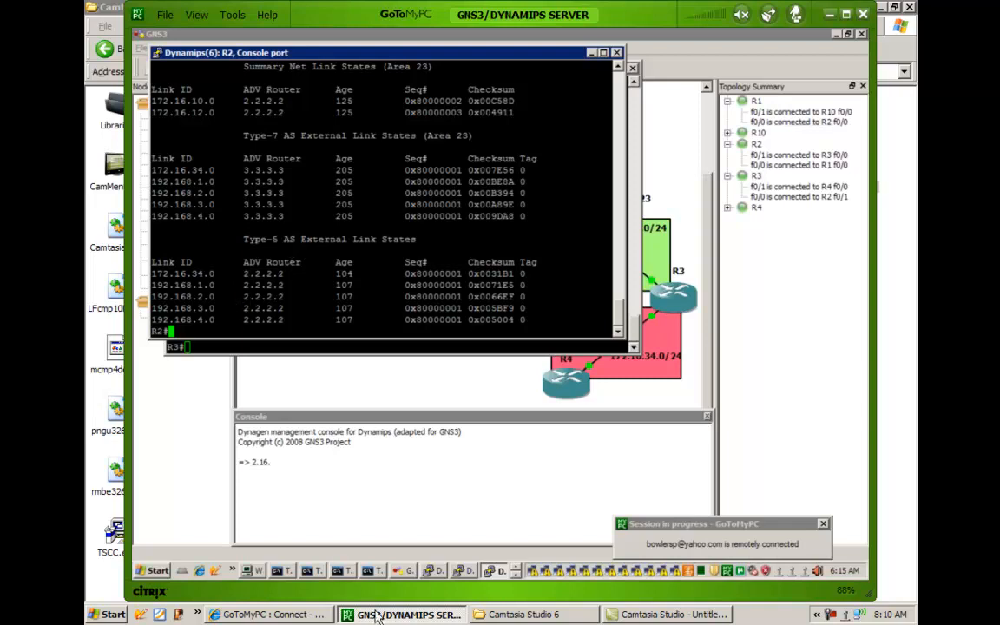
Switch to R1's console and display its full link-state database with show ip ospf database.
click(464, 575)
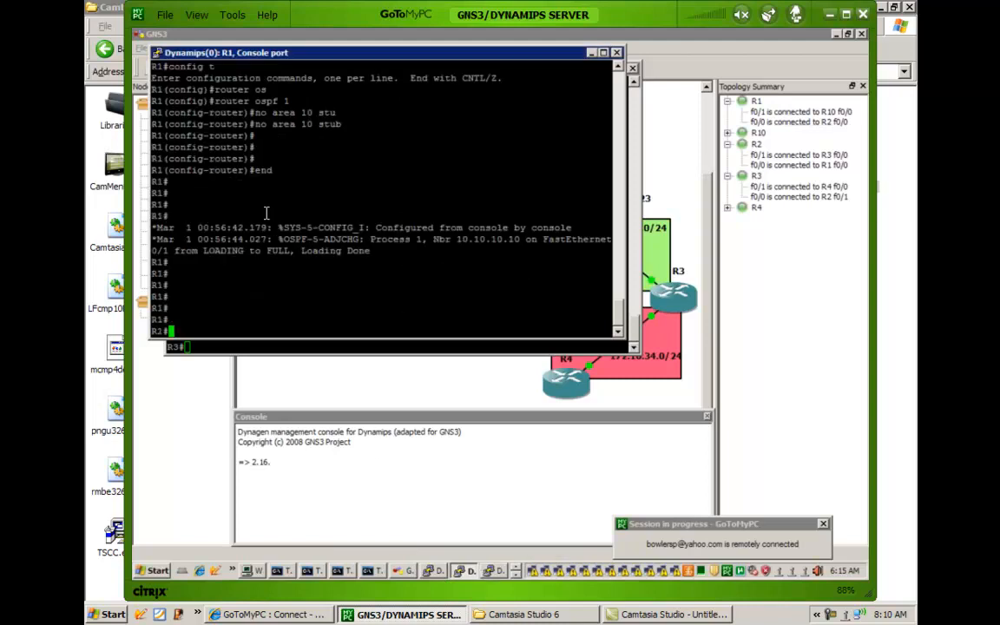
text(show ip os)
key(Tab)
text(data)
key(Return)
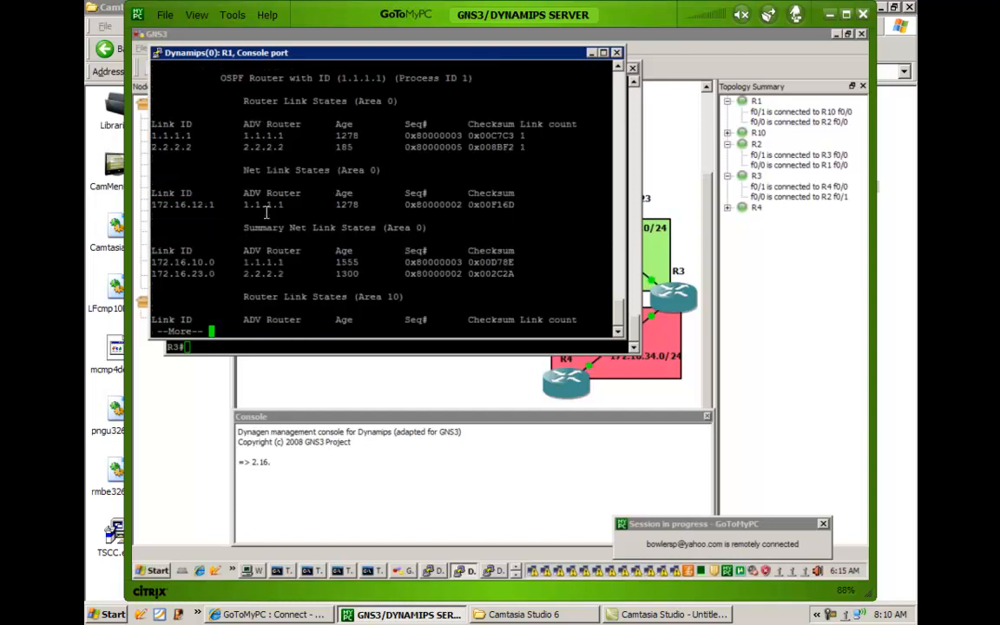
key(space)
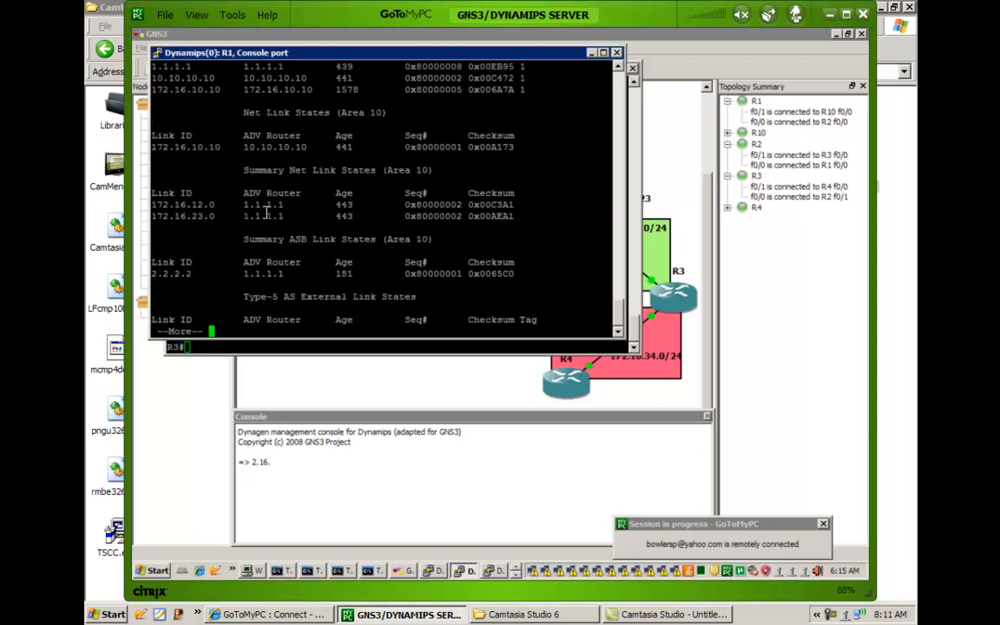
key(space)
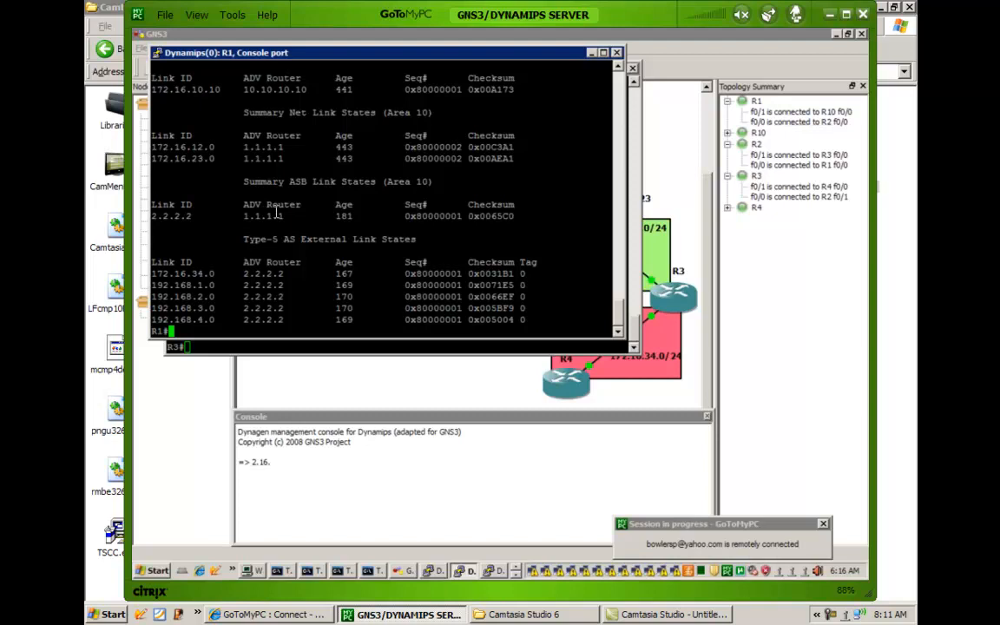
Highlight the Summary ASB entry for 2.2.2.2 and the Type-5 external entries in R1's database.
drag(272, 217, 351, 223)
drag(160, 282, 281, 306)
click(226, 244)
click(287, 238)
Switch to R10's console and display its full link-state database with show ip ospf database.
click(431, 574)
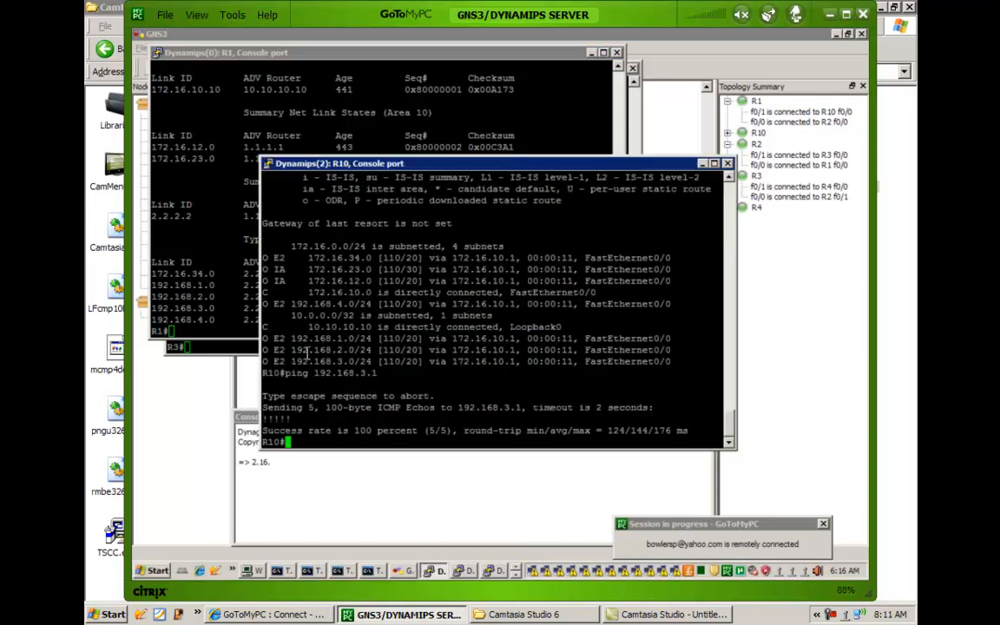
key(Return)
key(Return)
key(Return)
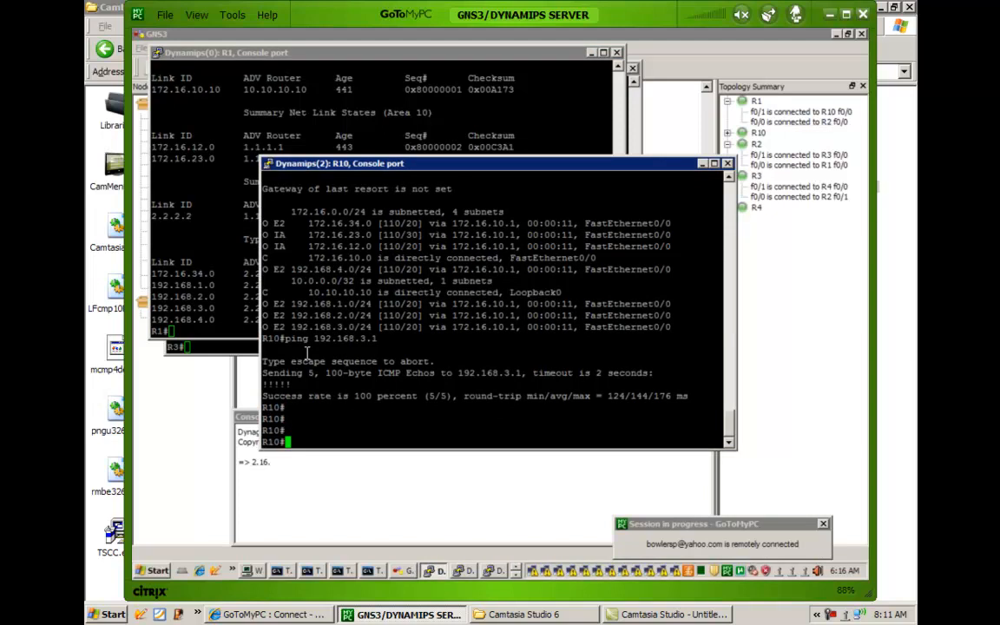
text(show ip os)
key(Tab)
text(data)
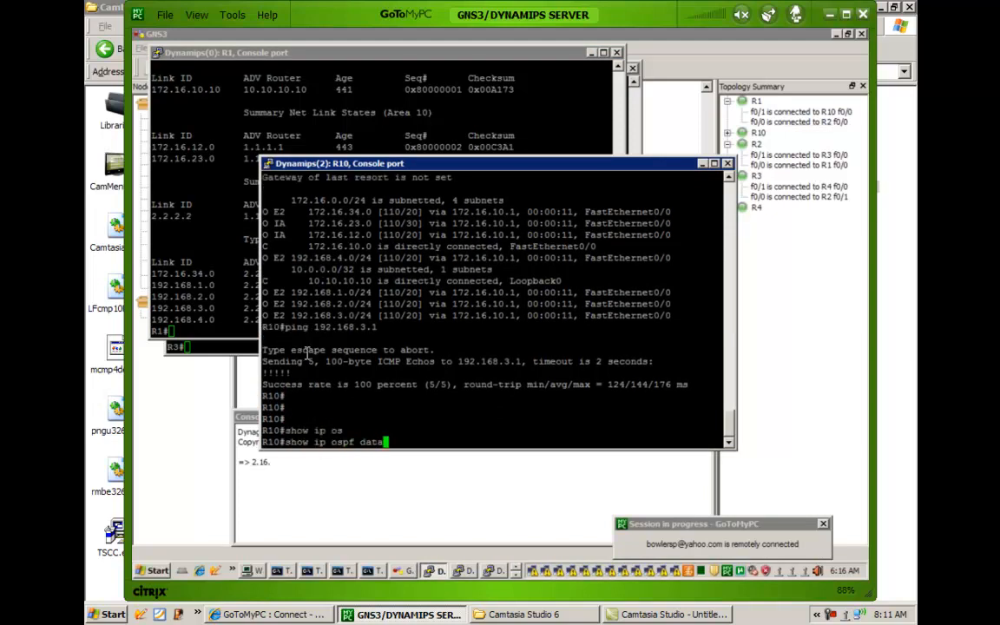
key(Tab)
key(Return)
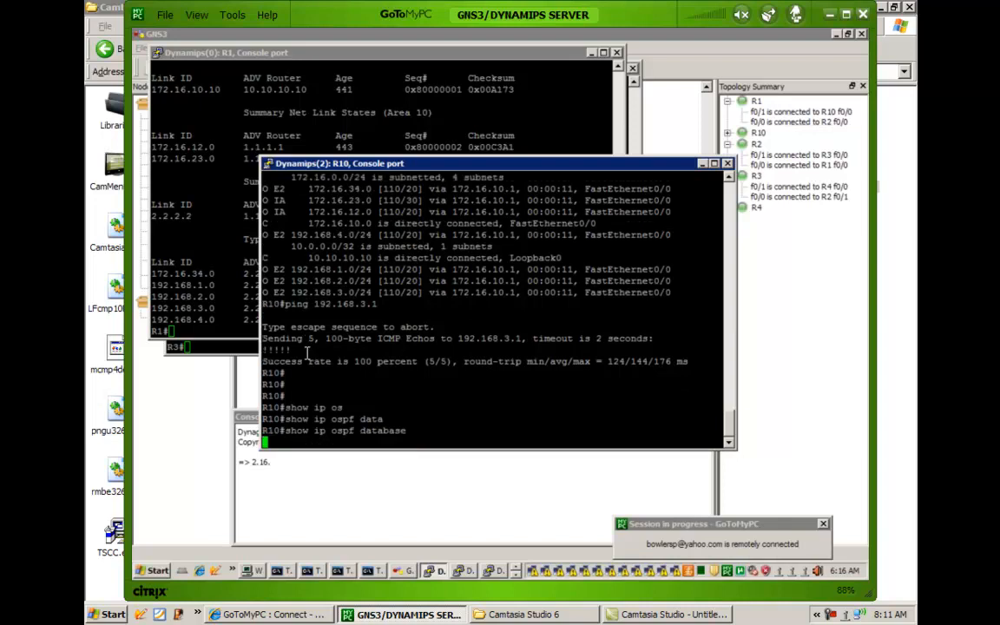
key(space)
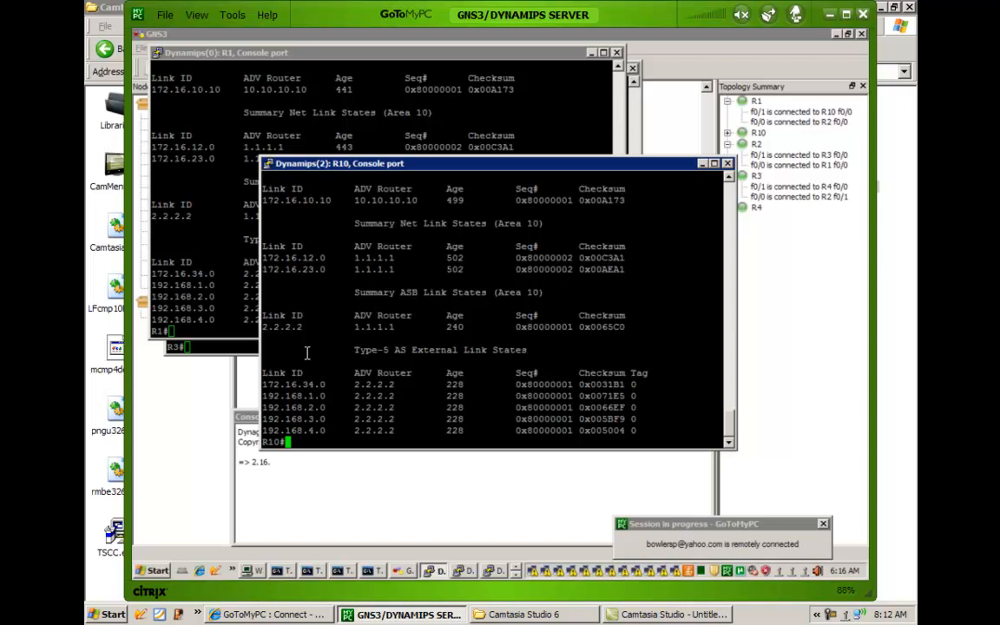
Highlight the Type-5 AS External Link States section in R10's database and the Summary ASB Link States heading.
drag(346, 350, 661, 427)
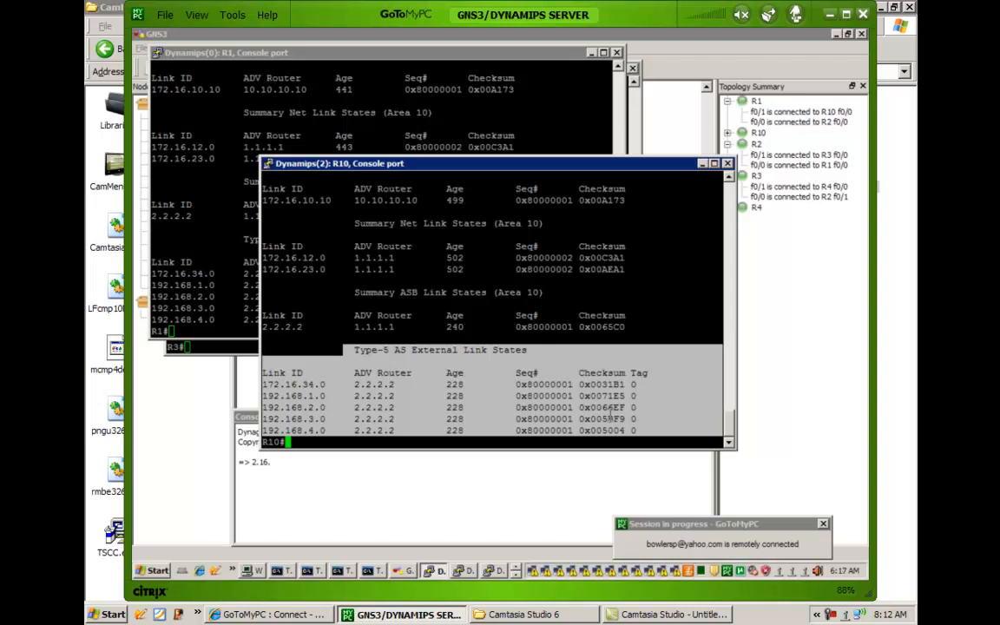
right_click(612, 418)
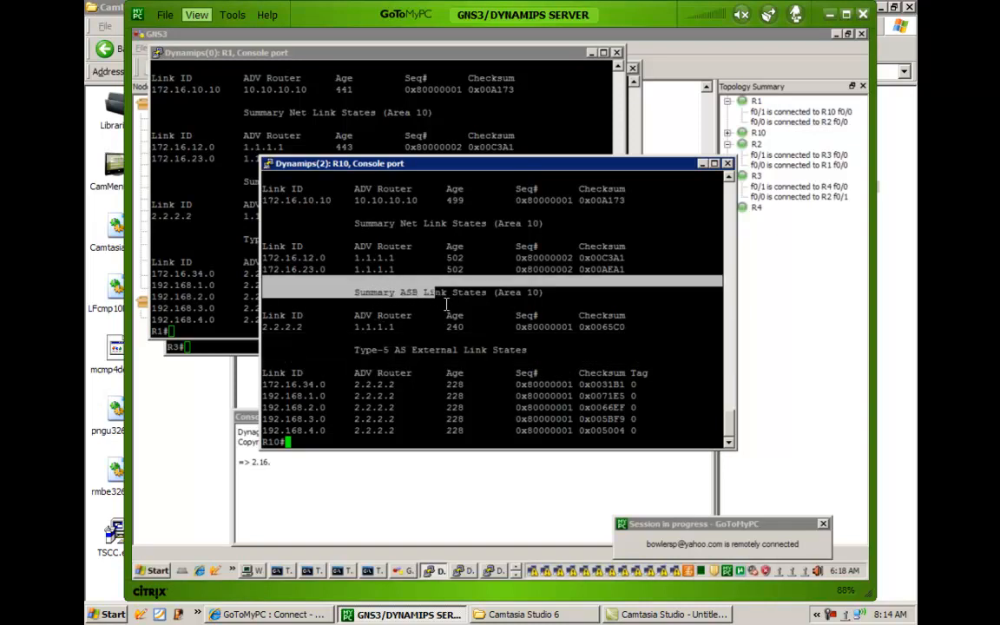
drag(350, 350, 468, 351)
drag(352, 295, 486, 297)
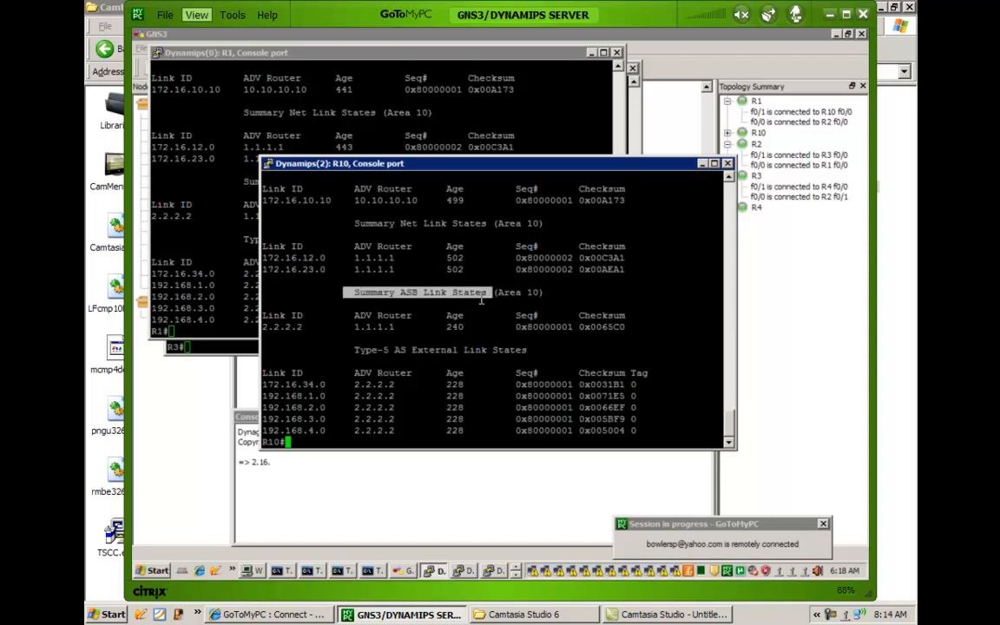
Mark the area 10 Summary Net Link States section in R10's database, including its 172.16.12.0 entry.
drag(346, 230, 486, 233)
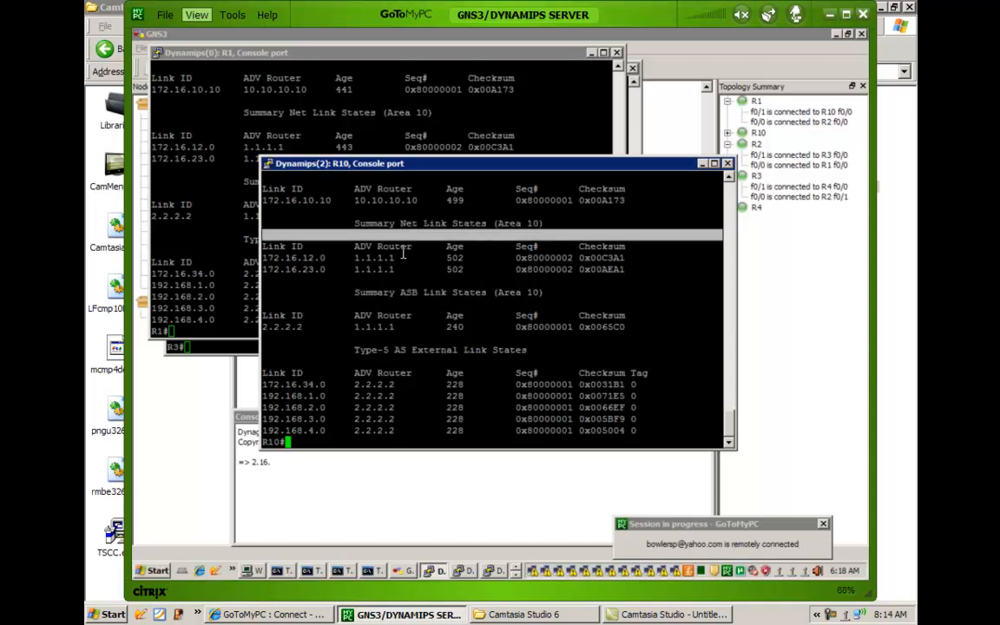
drag(293, 249, 336, 256)
click(318, 263)
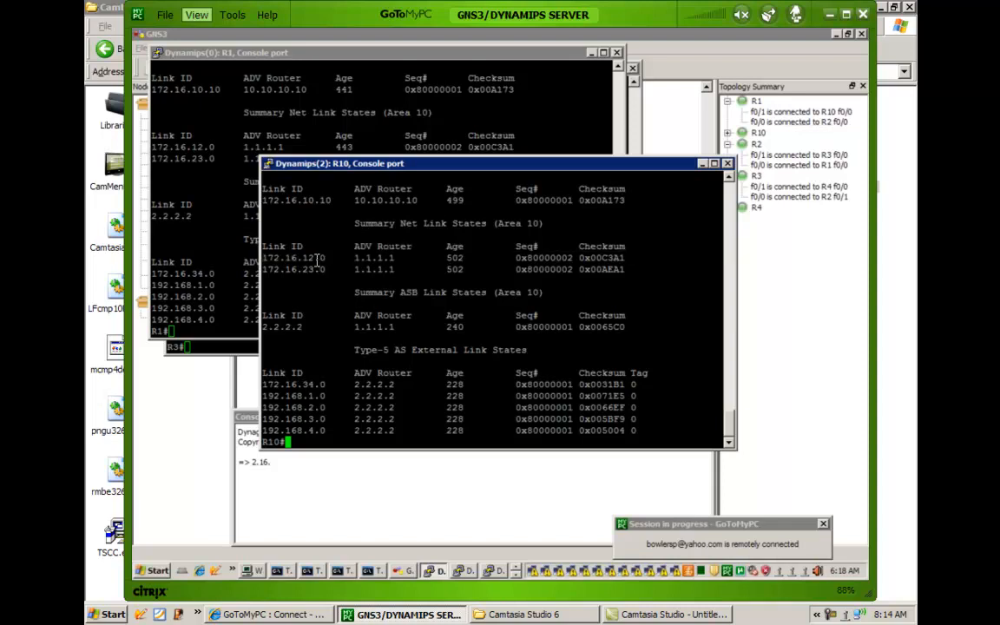
drag(404, 234, 429, 237)
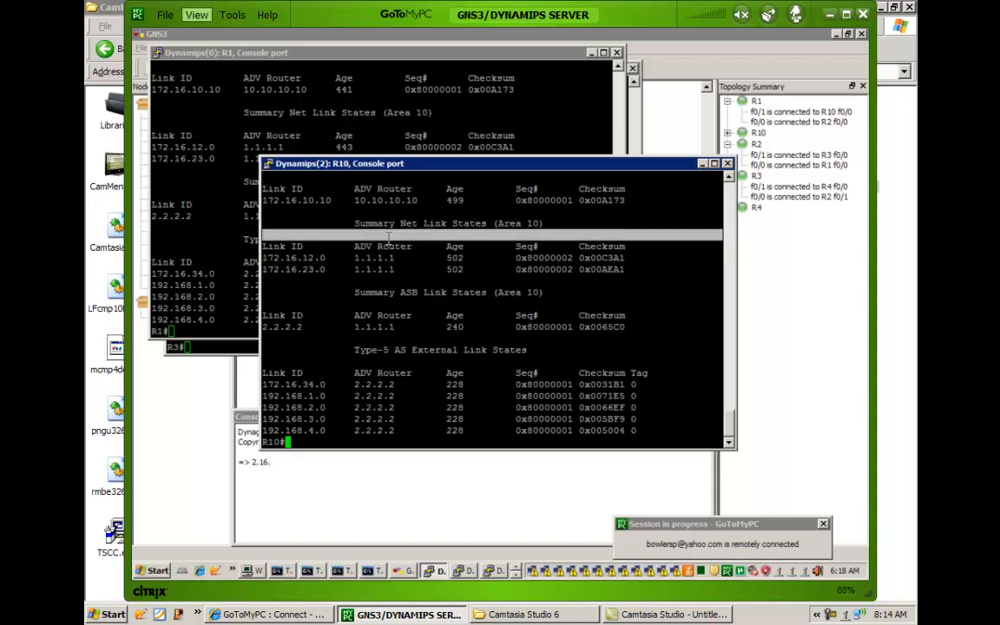
Highlight the area 10 Net Link States section in R10's database and the Router Link States entry for 10.10.10.10.
scroll(375, 216, up, 4)
drag(343, 303, 406, 321)
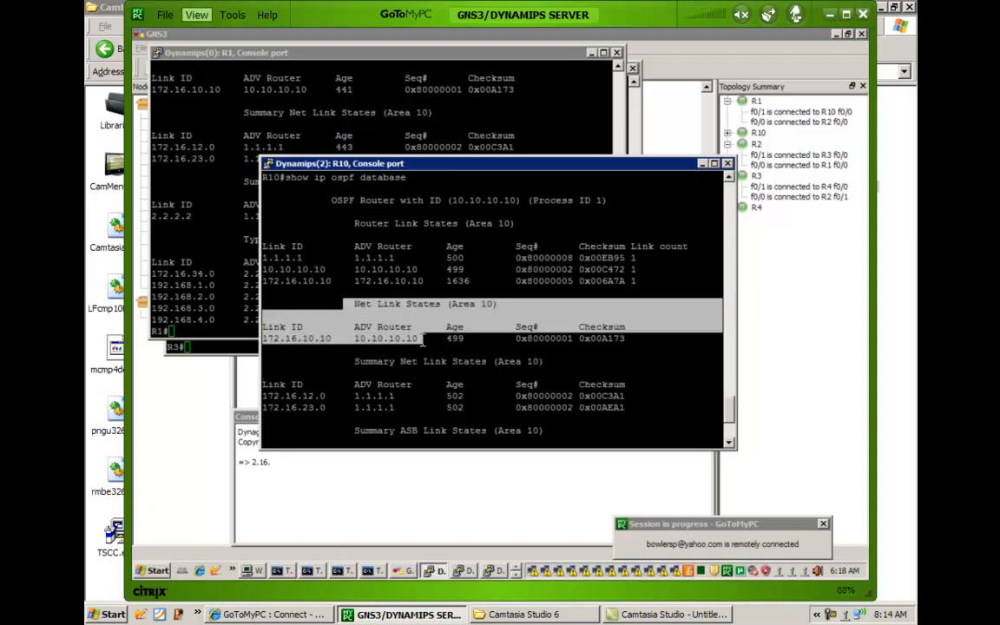
click(382, 338)
drag(333, 336, 372, 336)
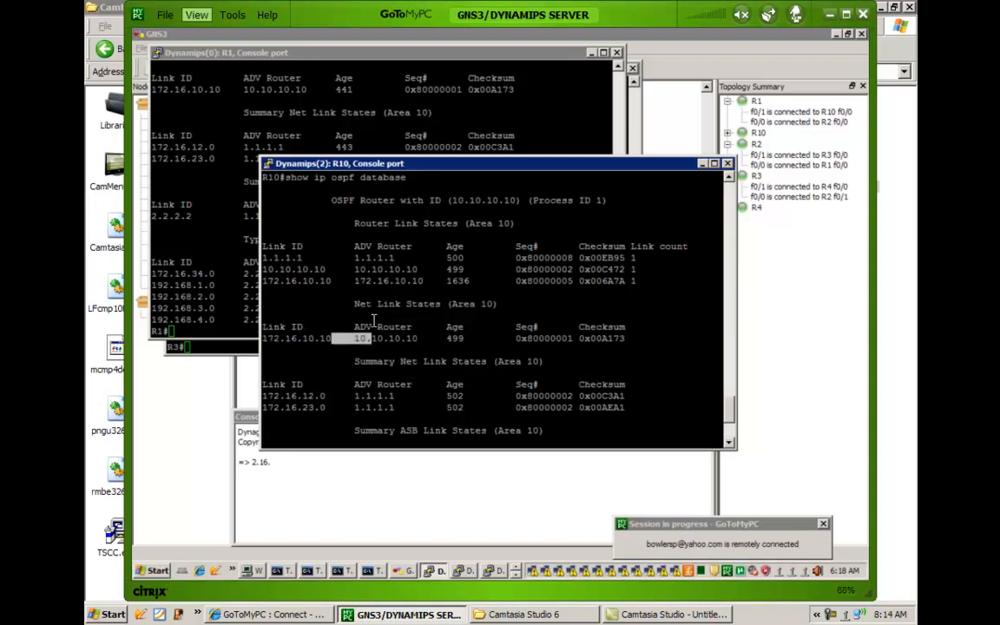
click(316, 269)
drag(426, 270, 383, 268)
click(376, 250)
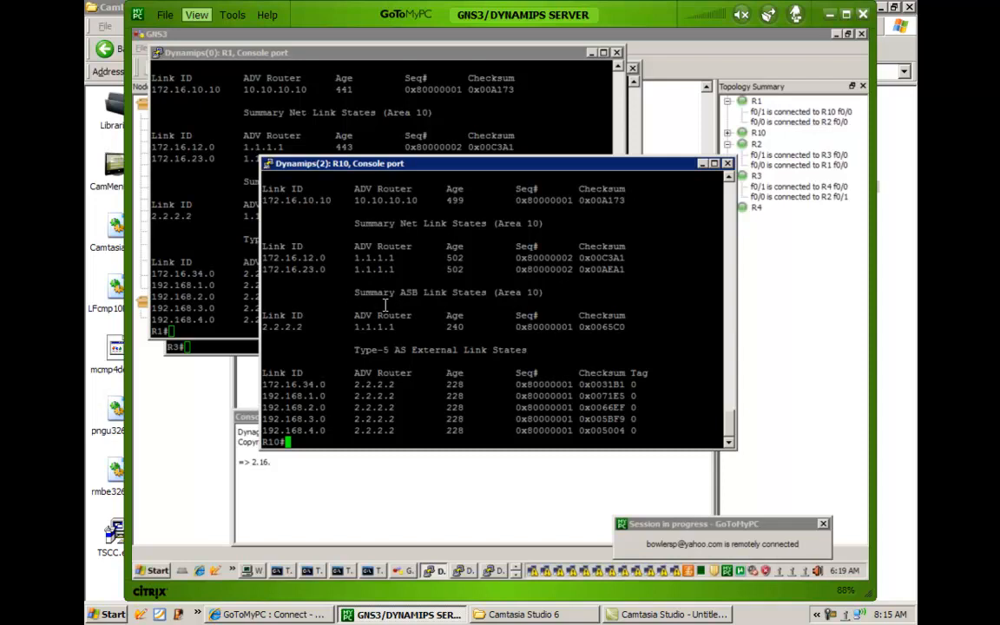
Review R10's database from its Router Link States and highlight the Summary ASB entry for 2.2.2.2.
scroll(385, 304, up, 4)
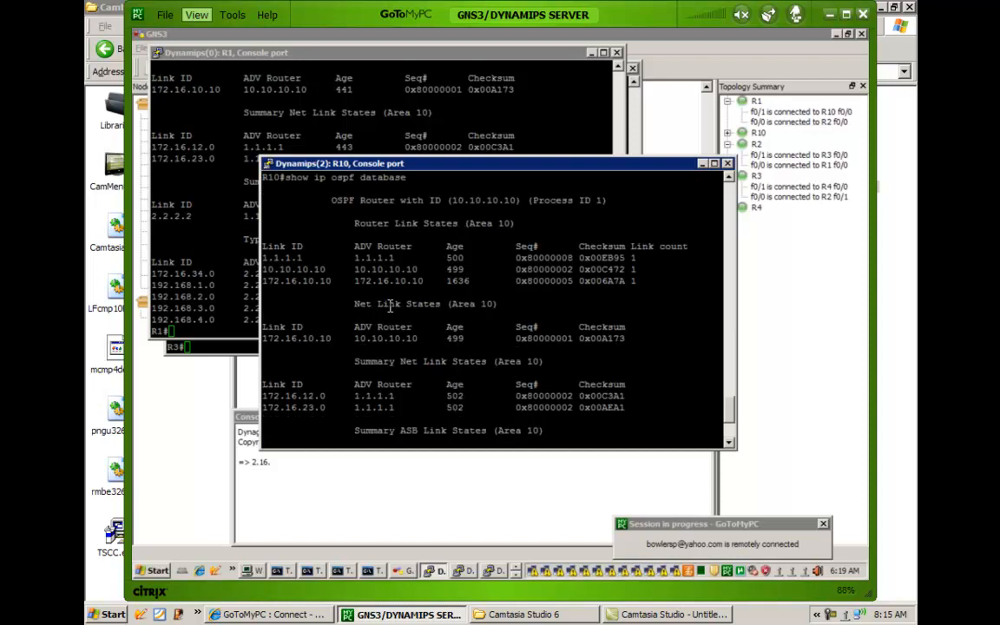
scroll(390, 305, down, 4)
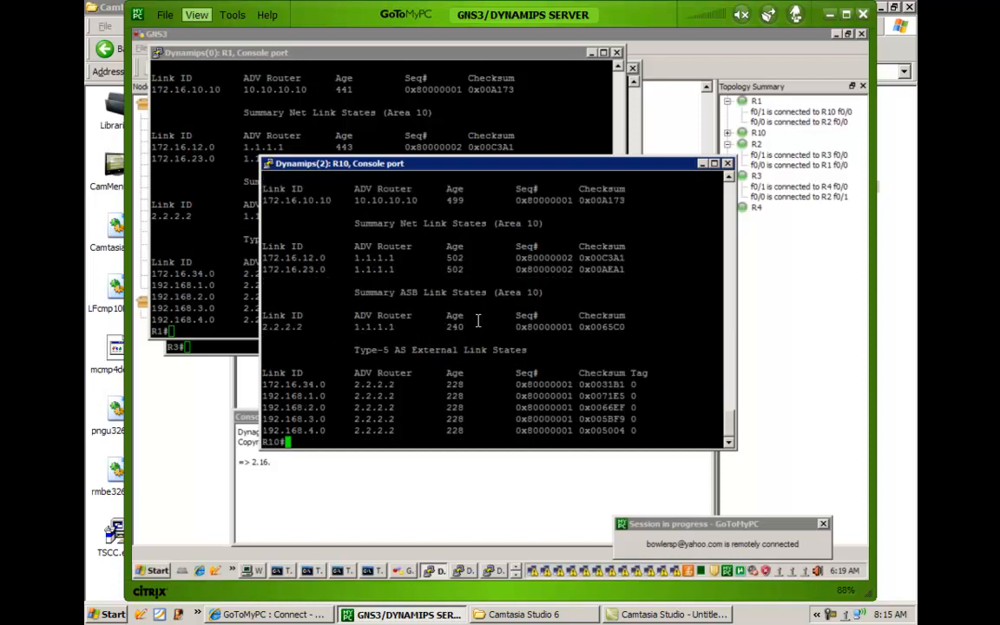
drag(553, 326, 335, 301)
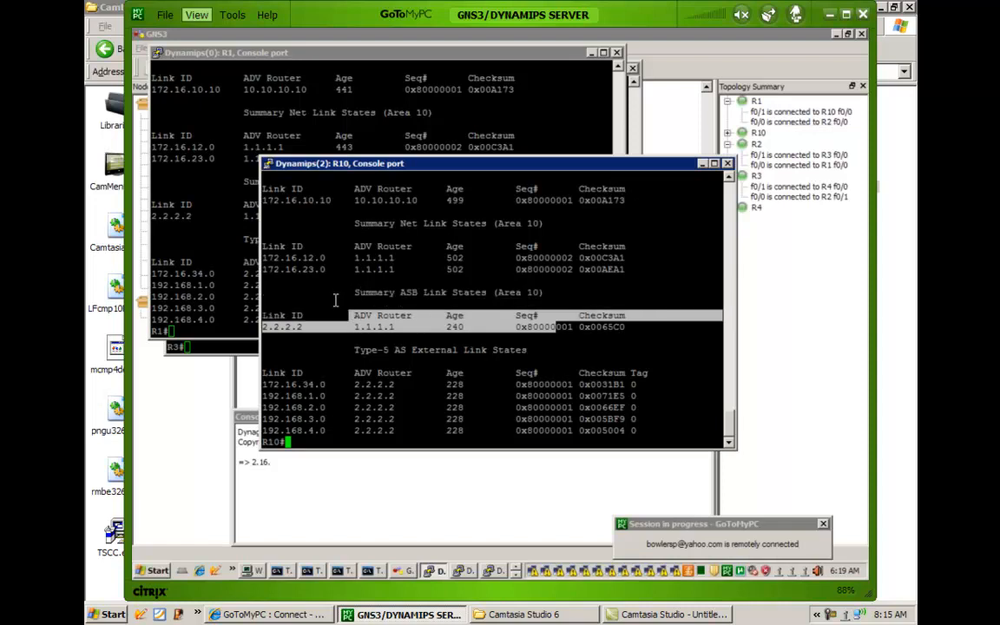
click(348, 302)
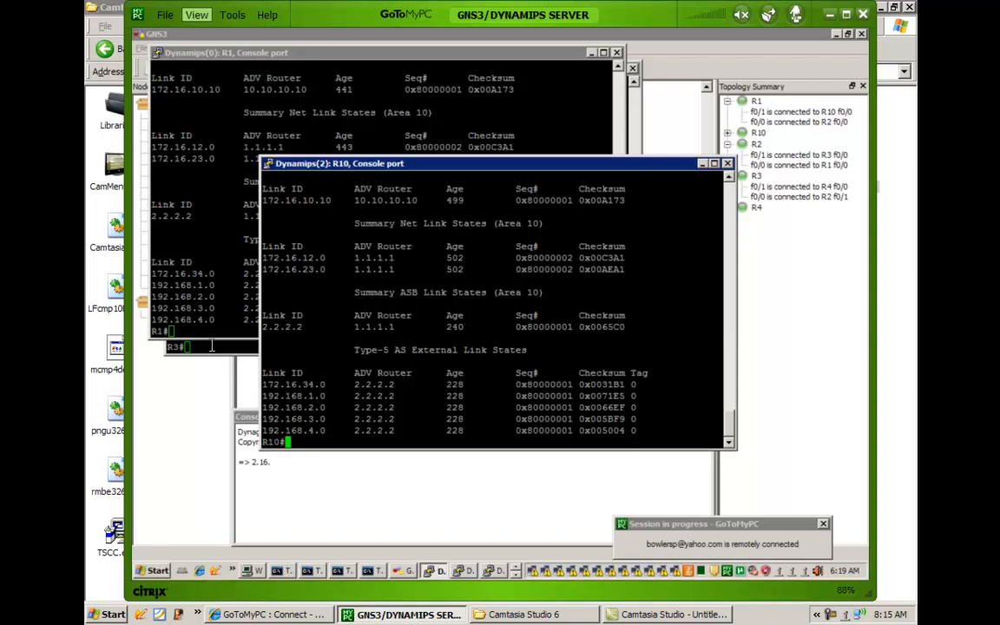
Switch back to R2's console and display its full link-state database again with show ip ospf database.
click(499, 571)
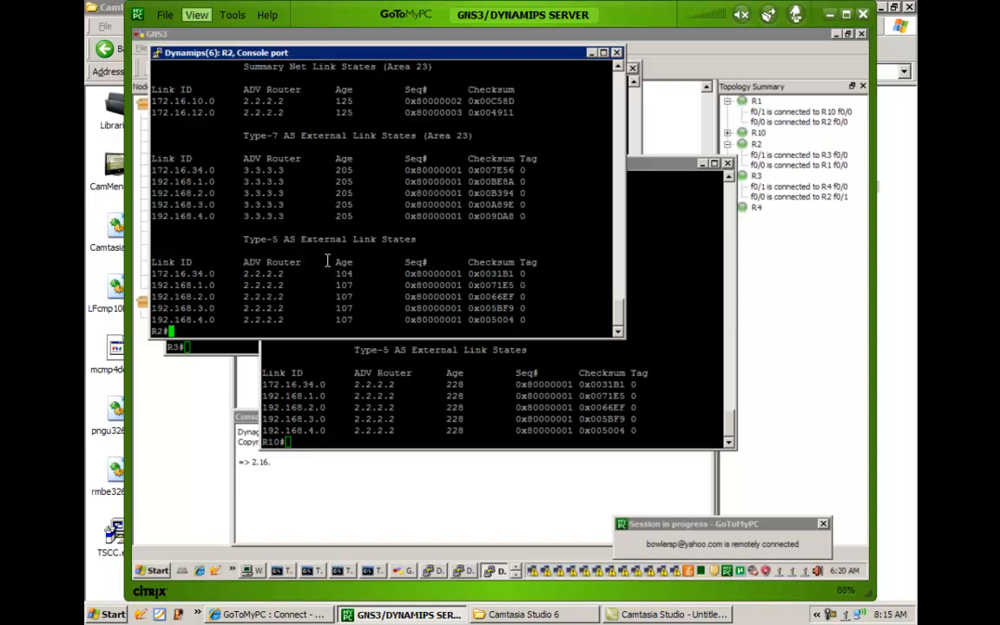
scroll(306, 238, up, 4)
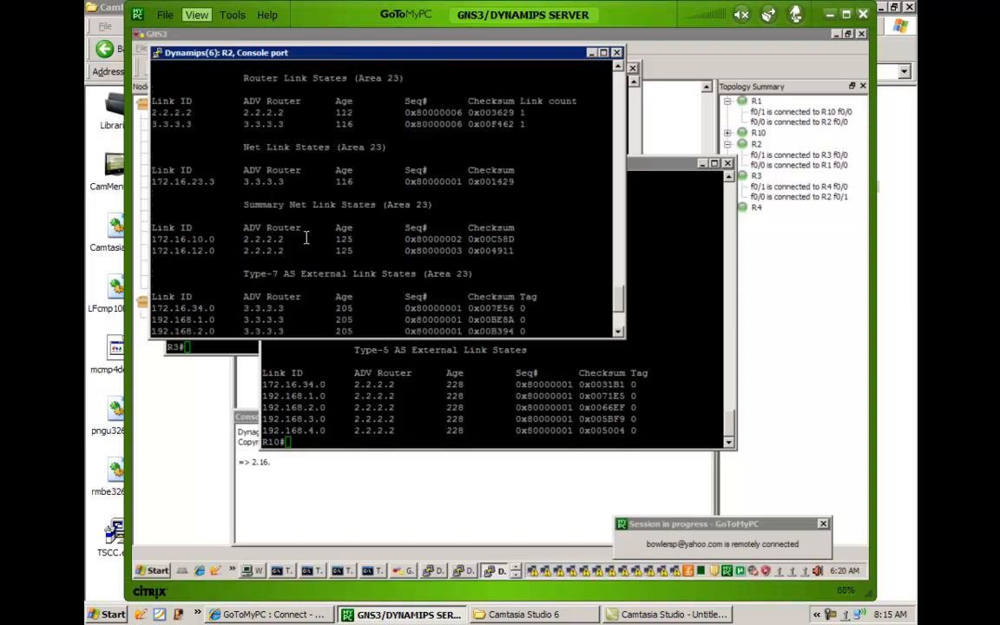
scroll(308, 243, down, 4)
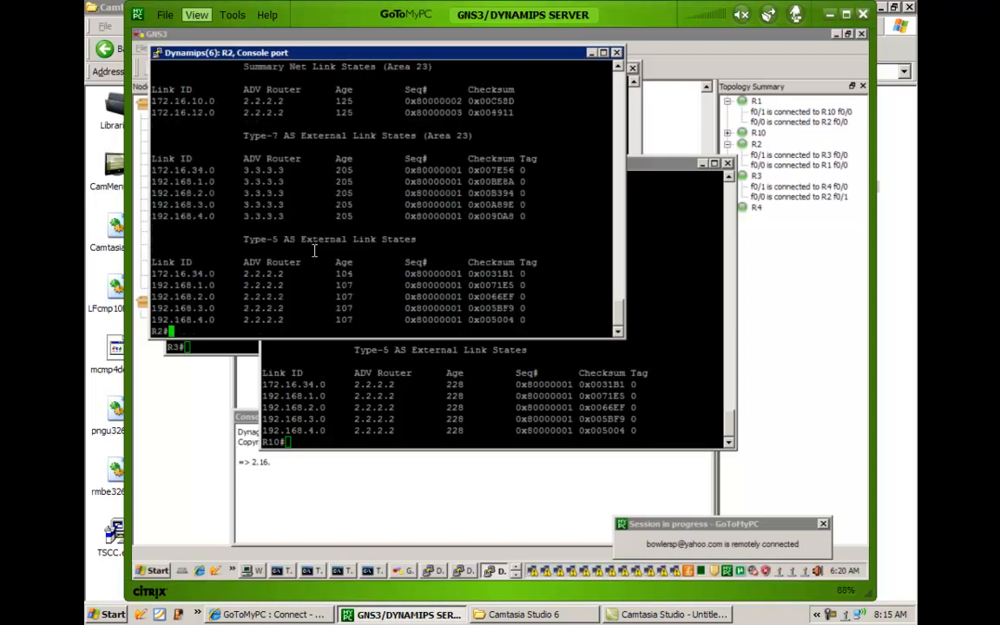
key(Up)
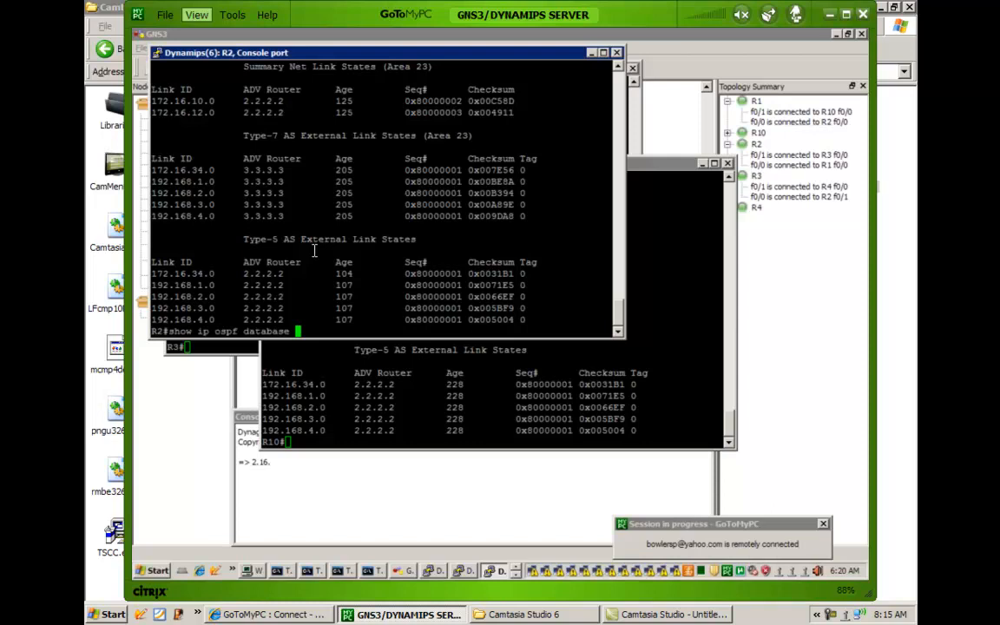
key(Return)
key(space)
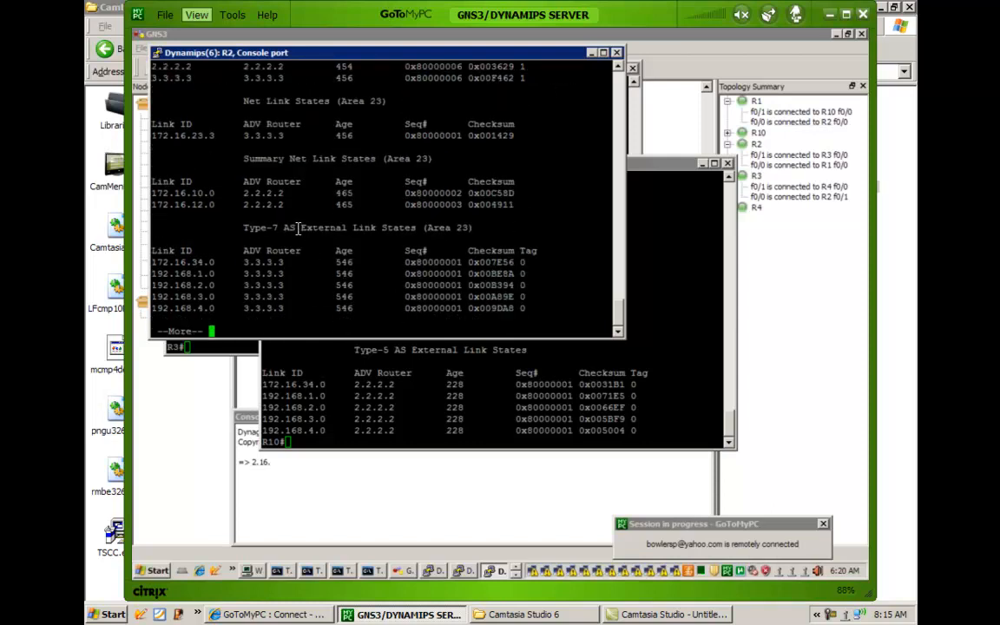
key(space)
Highlight the area 23 Net Link States section and the Summary Net Link States heading in R2's refreshed database.
scroll(387, 199, up, 3)
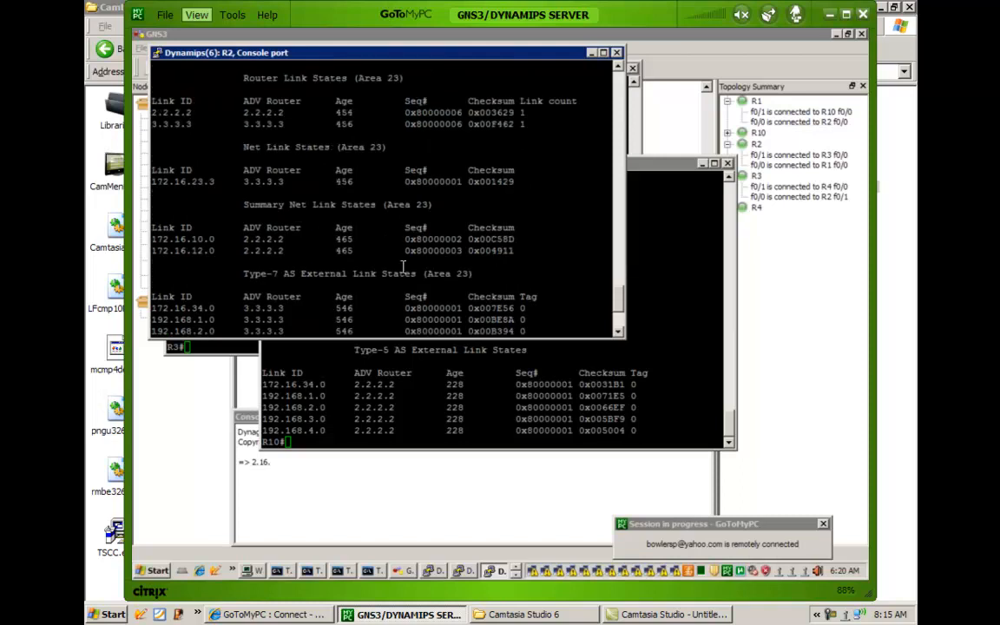
drag(283, 137, 267, 251)
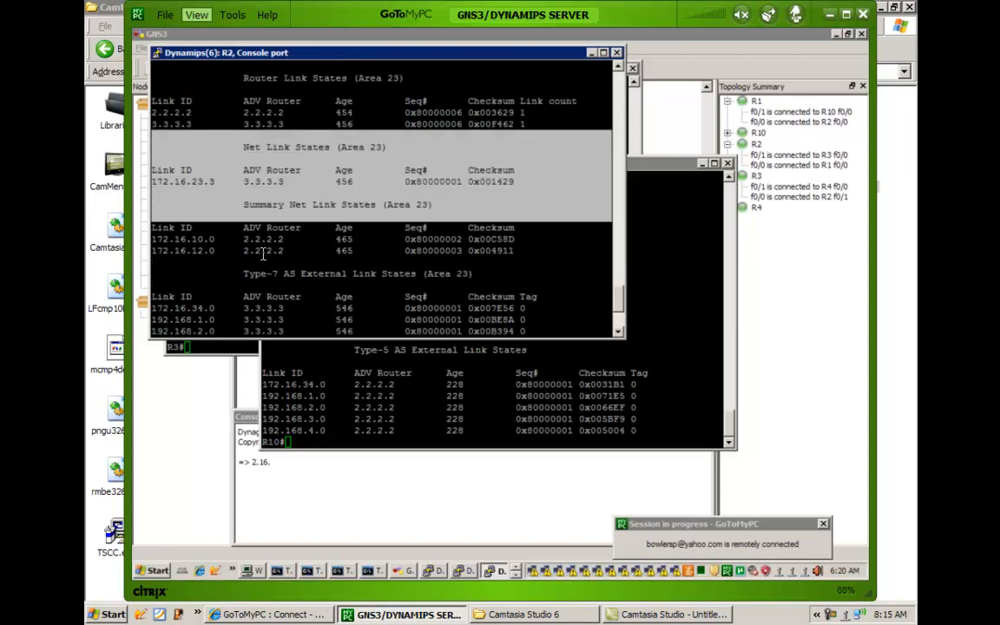
click(258, 257)
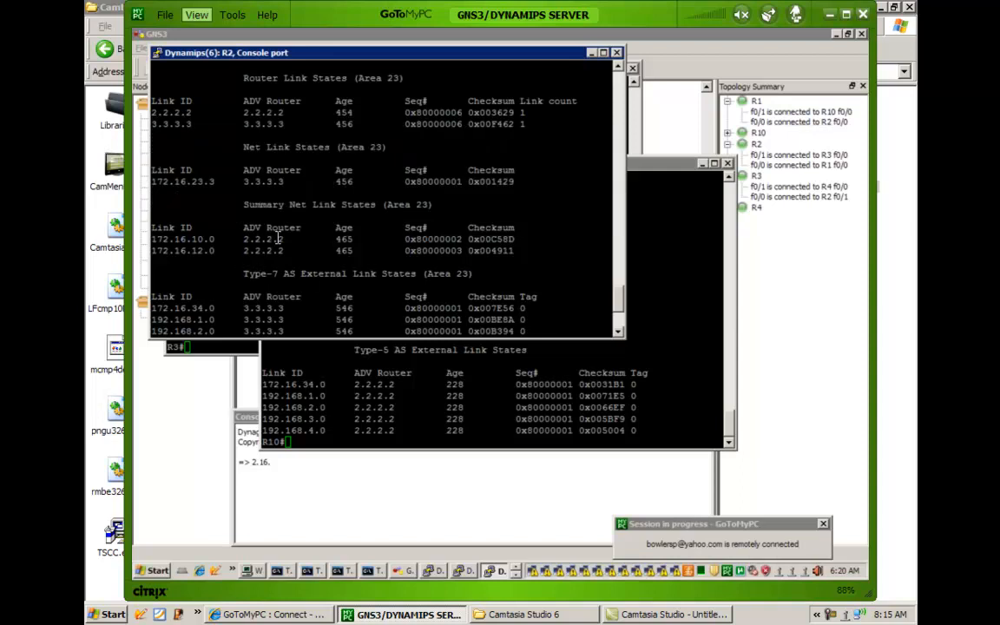
Highlight the area 23 Summary Net Link States section in R2's database, and review its Type-7 and Type-5 external entries.
drag(246, 206, 290, 252)
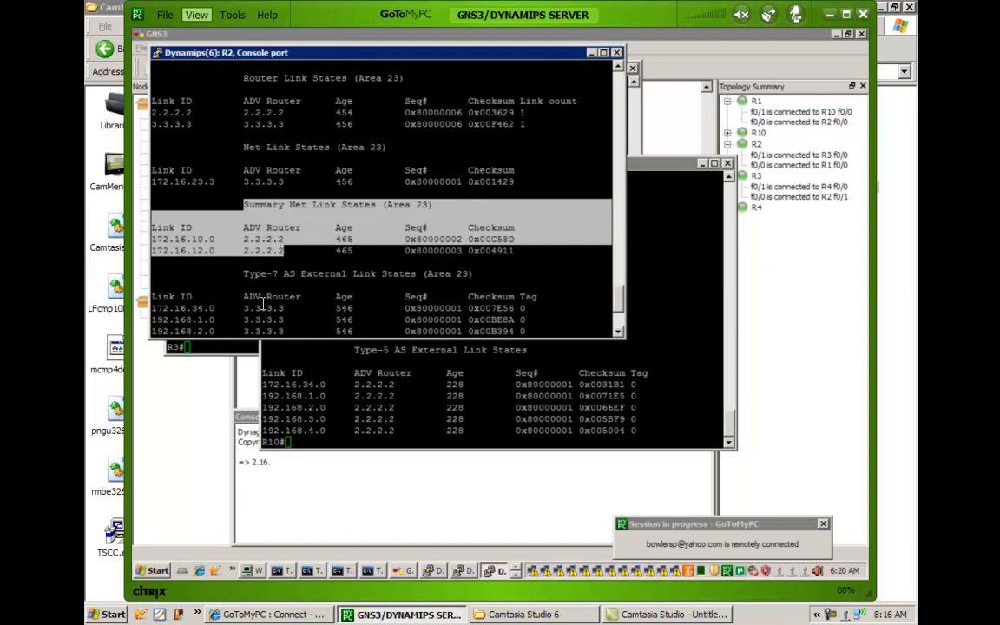
drag(246, 285, 322, 284)
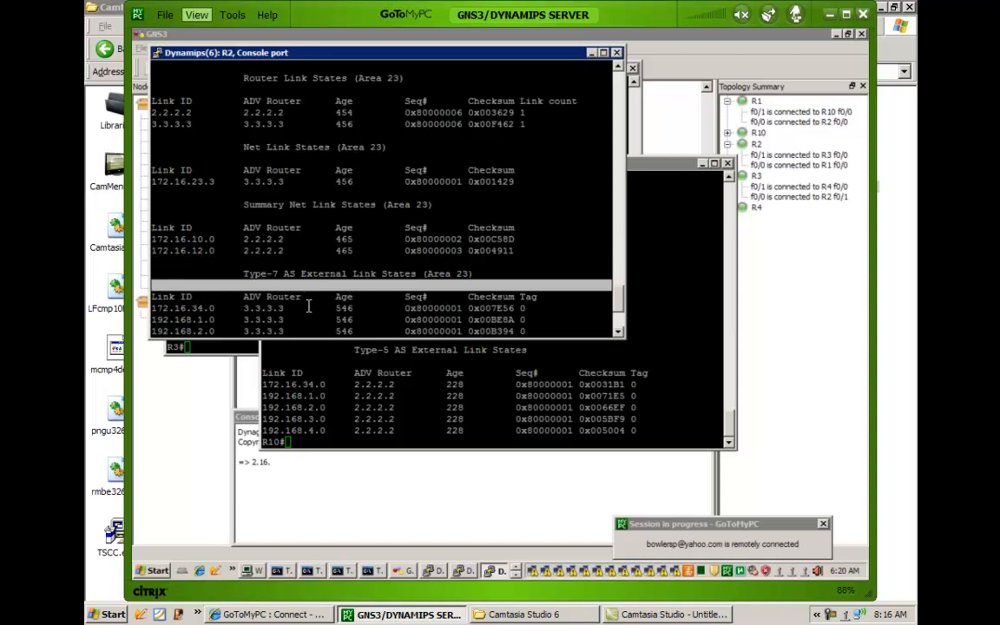
scroll(308, 306, down, 4)
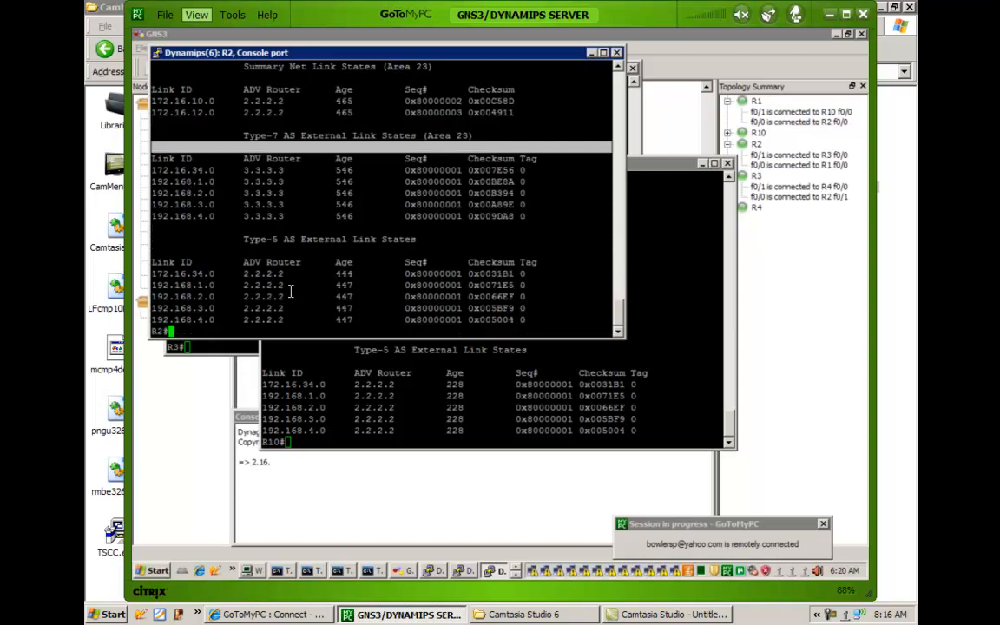
scroll(294, 296, up, 4)
scroll(252, 258, down, 4)
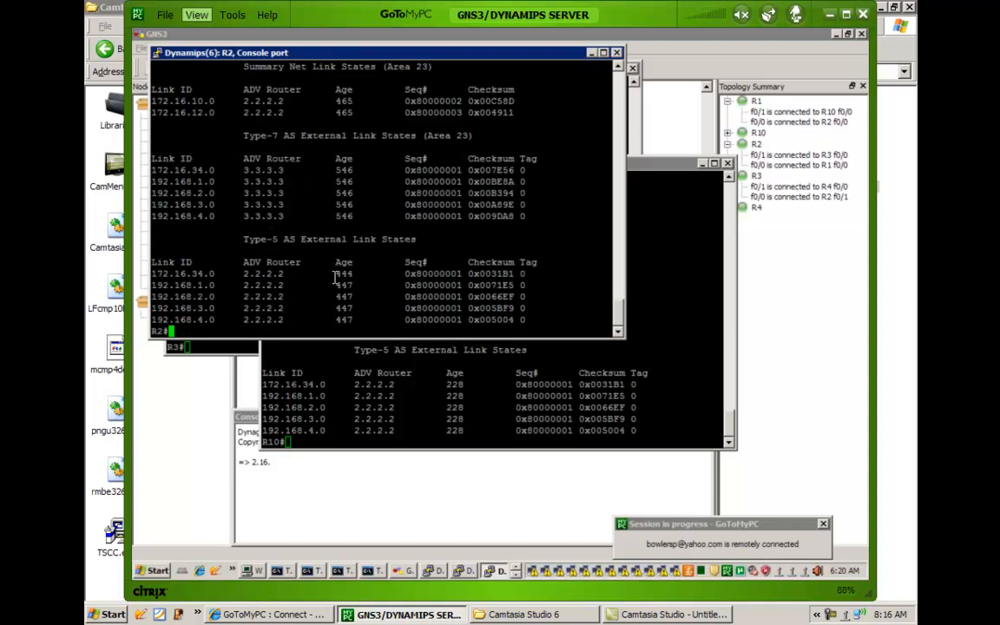
scroll(286, 223, up, 4)
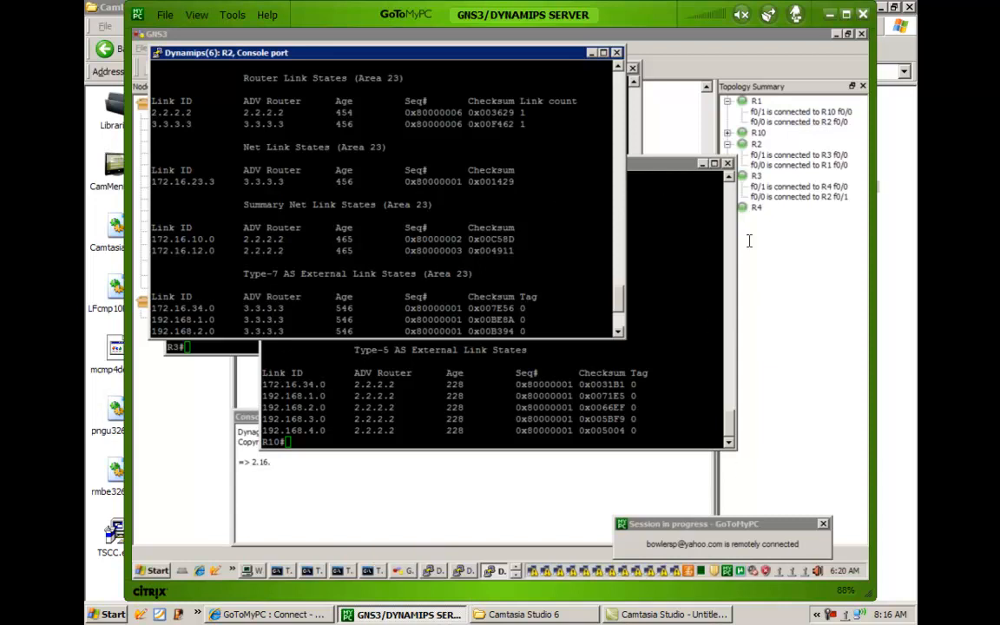
Bring up R4's console, switch to R3's console and add blank prompt lines below its database listing.
click(516, 575)
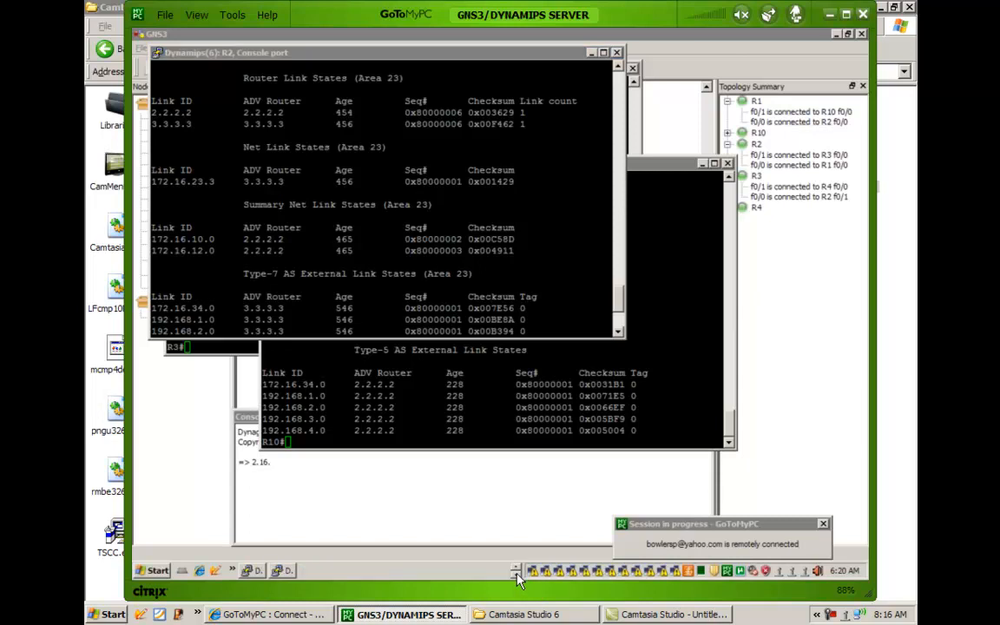
click(283, 572)
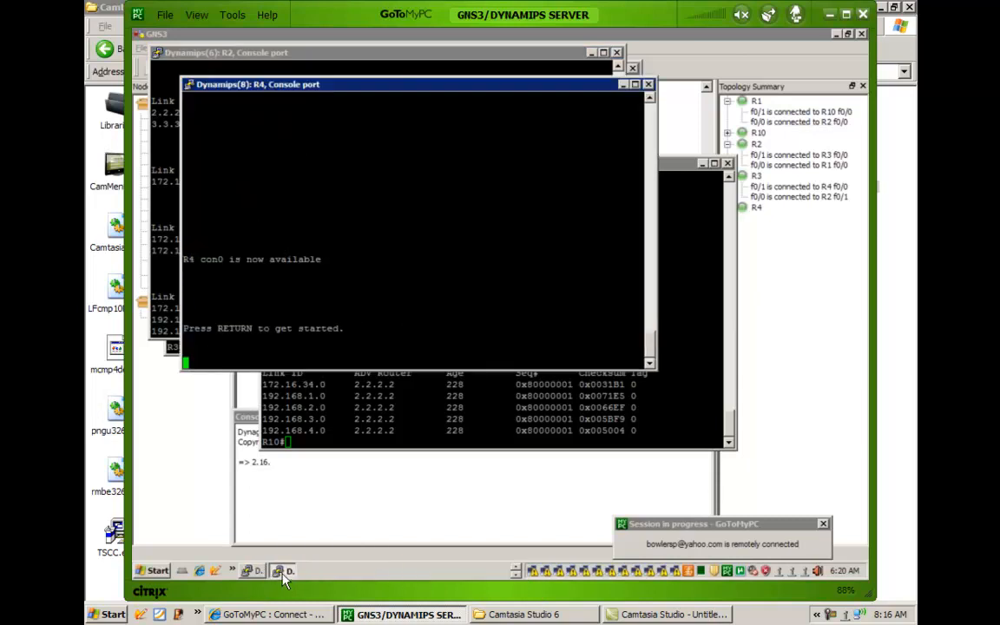
click(255, 571)
click(248, 504)
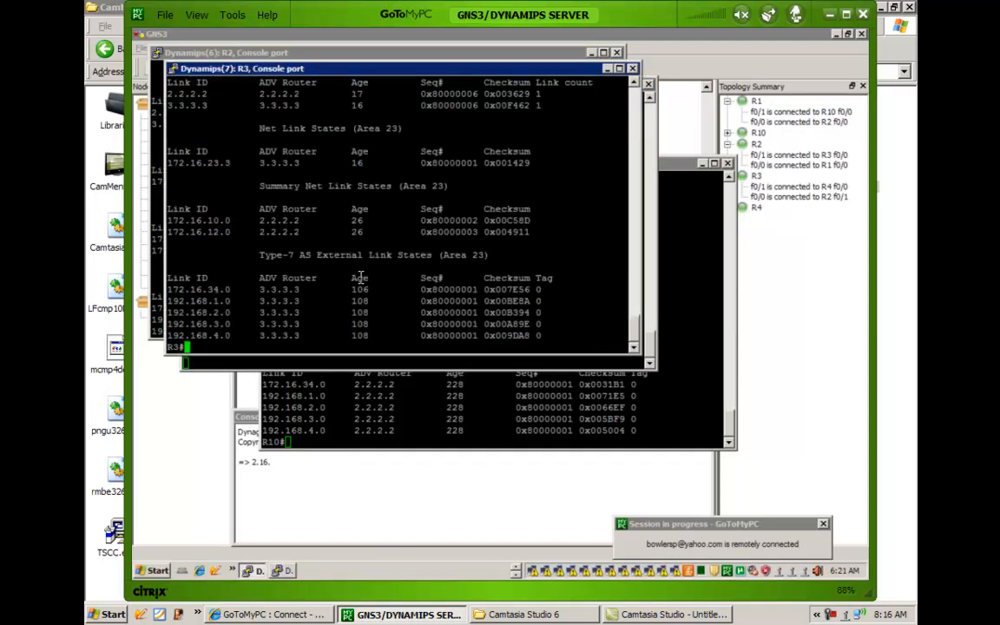
key(Return)
key(Return)
key(Return)
key(Return)
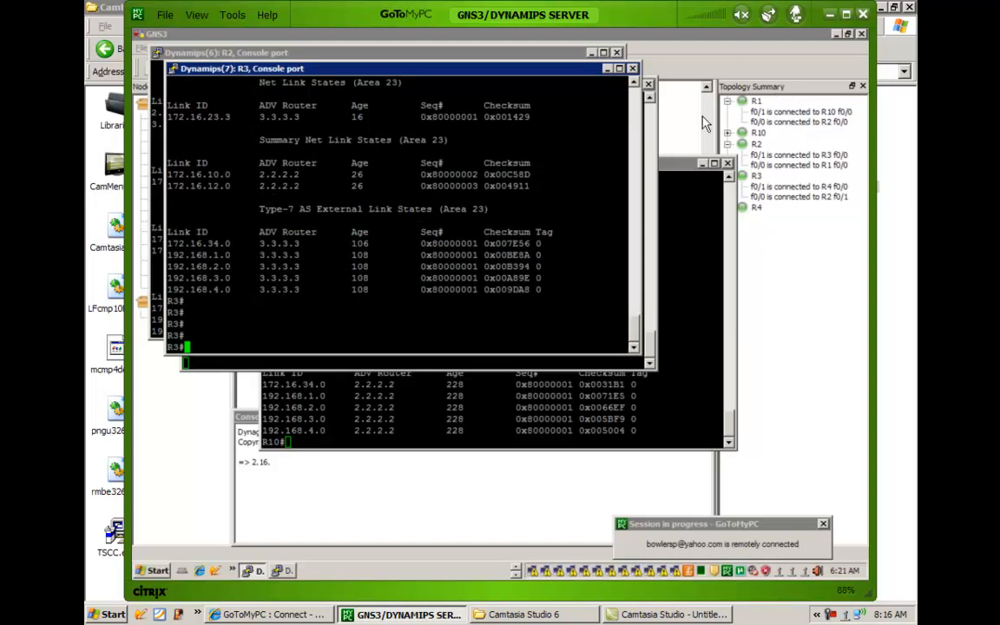
Return to the GNS3 topology diagram and add the text label ASBR beside router R3.
click(677, 128)
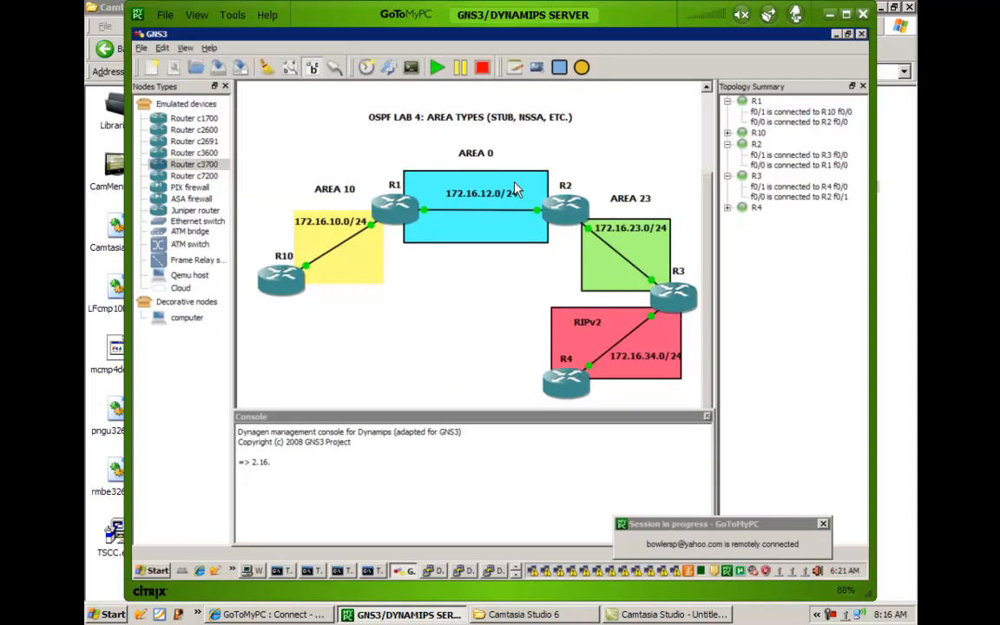
click(514, 71)
click(612, 297)
text(ASBR)
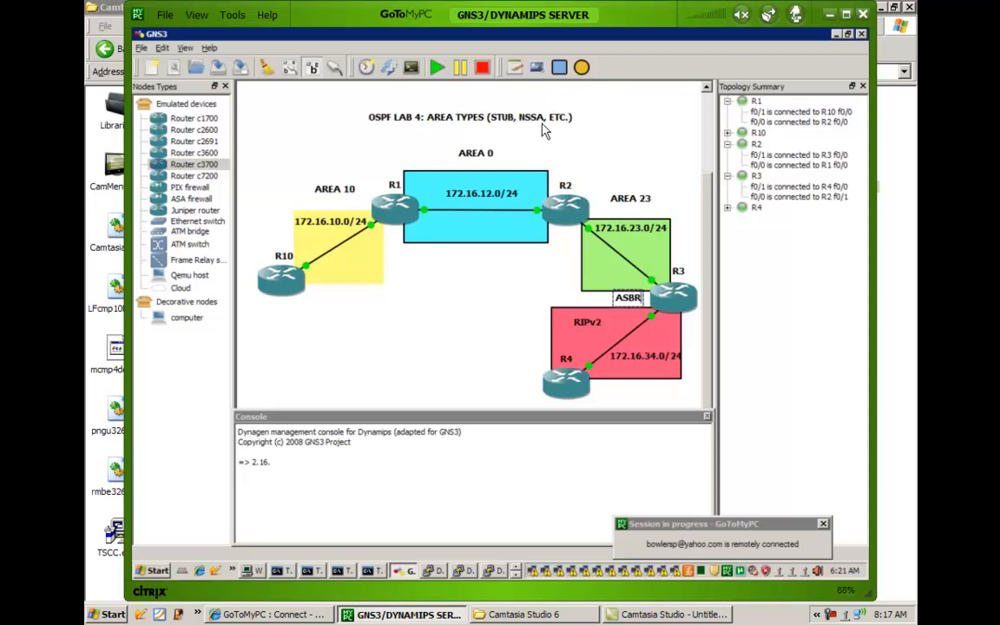
Add the text label ABR to the topology and position it just below router R2.
click(515, 67)
click(550, 244)
text(ABR)
click(570, 271)
drag(561, 251, 559, 243)
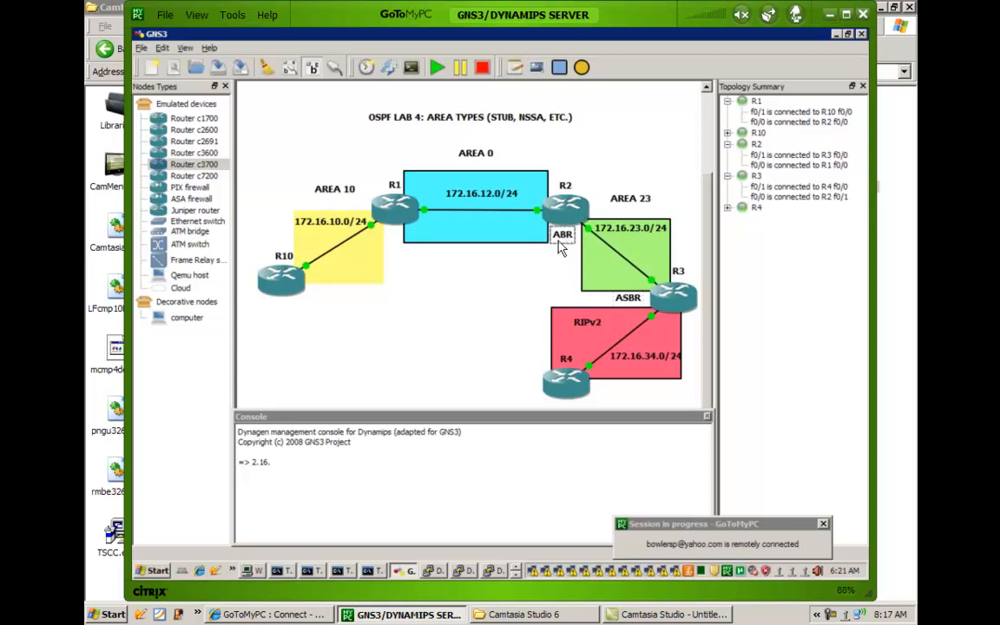
Add a second ABR text label to the topology and position it just below router R1.
click(514, 71)
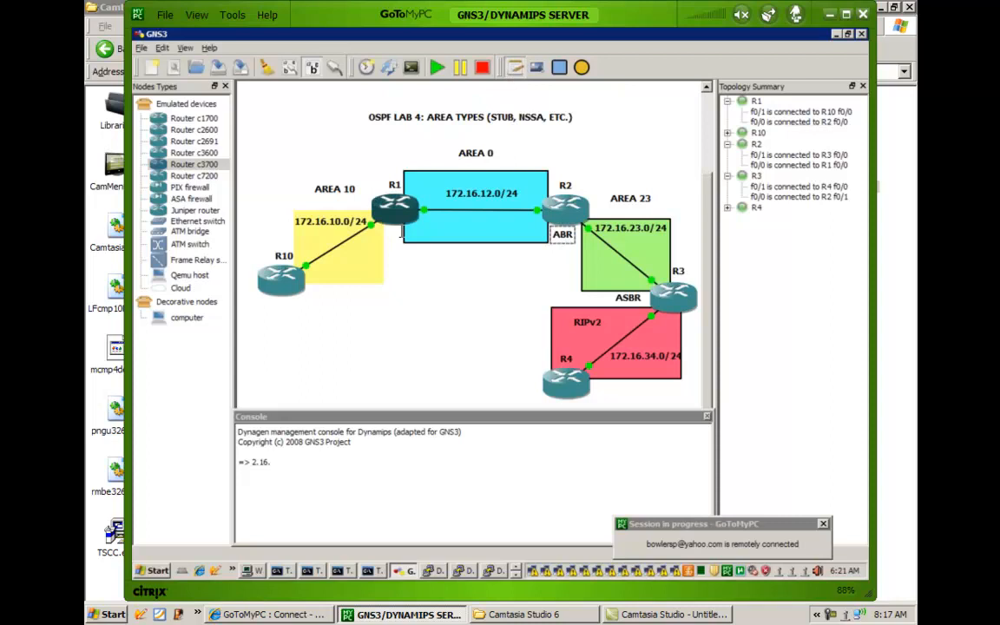
click(388, 244)
text(ABR)
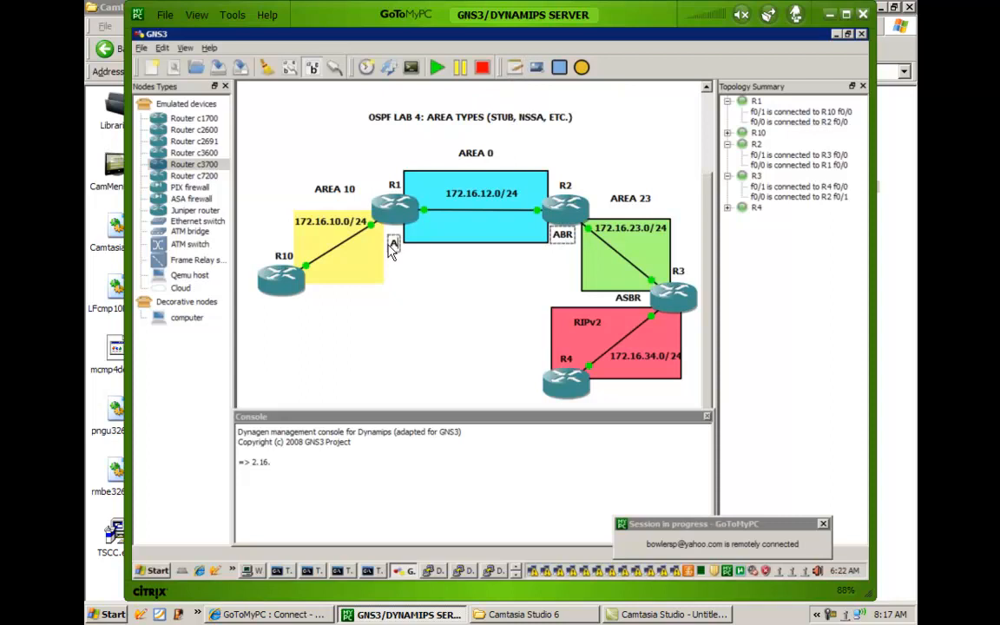
drag(388, 246, 387, 244)
key(BackSpace)
key(BackSpace)
text(BR)
drag(397, 244, 394, 240)
click(426, 293)
Switch to R3's console and enter the router ospf 1 configuration from global configuration mode.
click(517, 576)
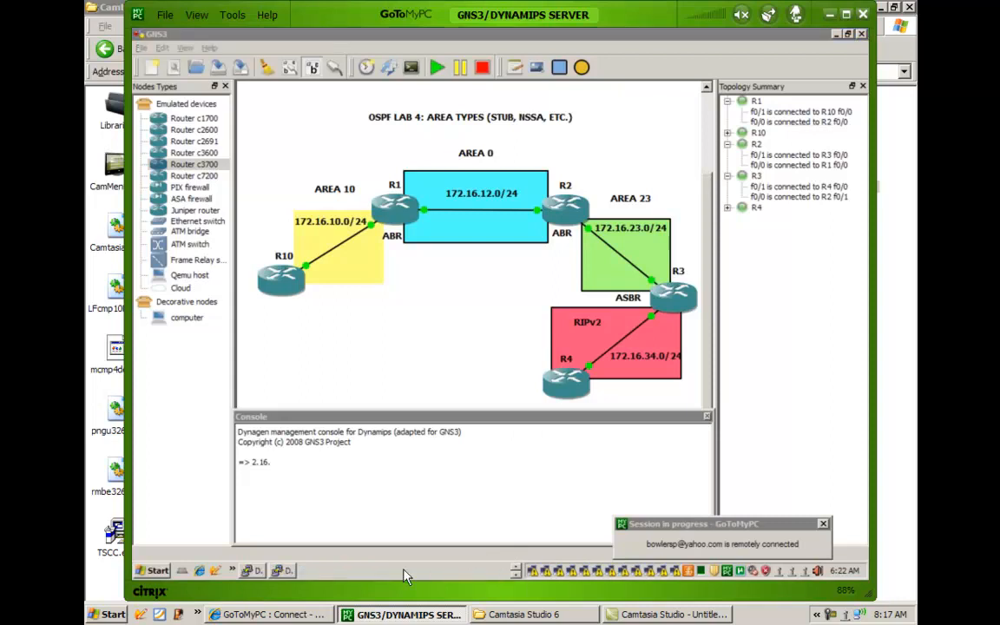
click(254, 571)
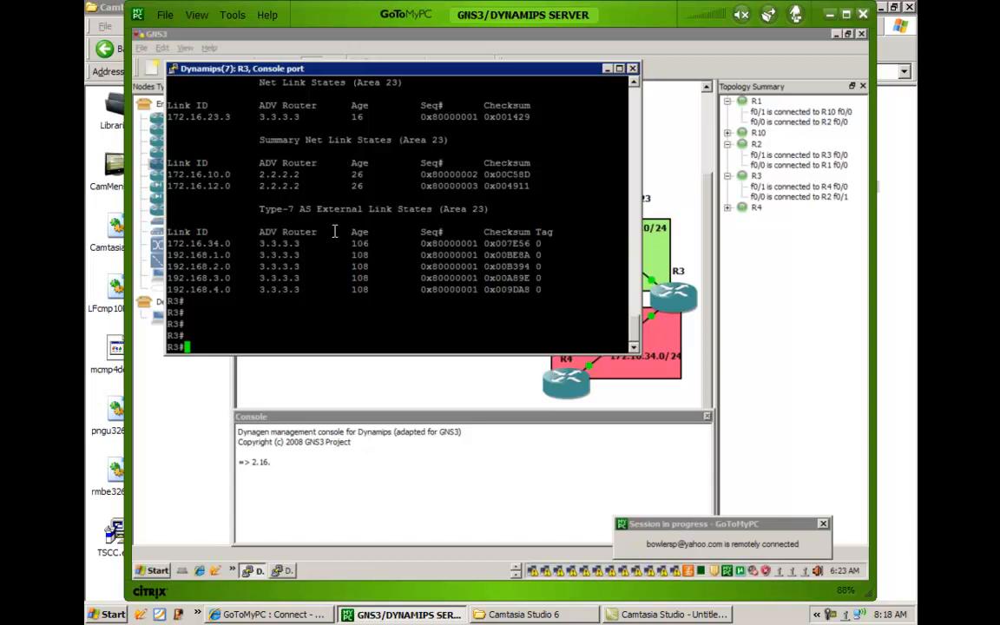
text(config t)
key(Return)
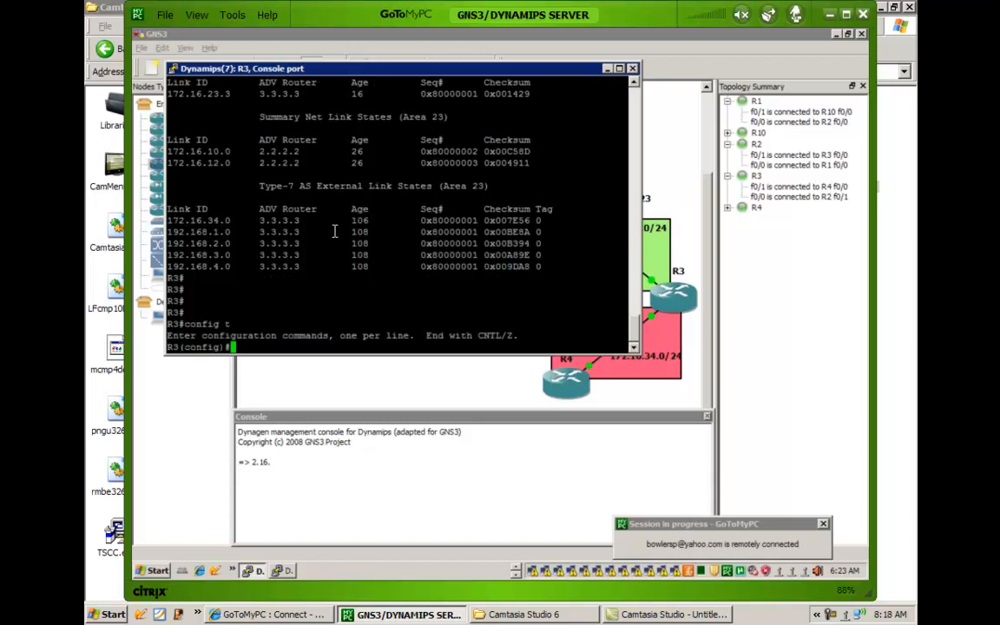
text(e)
key(BackSpace)
text(router os)
key(Tab)
text(1)
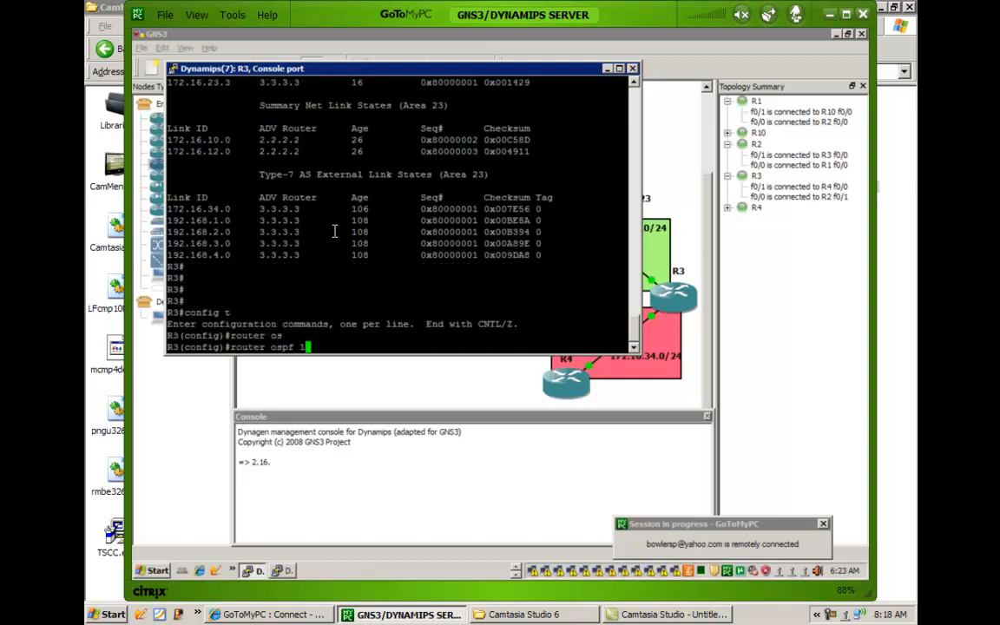
key(Return)
List the available options for area 23 nssa on R3 and write the command area 23 nssa no-summary.
text(area 23 ns)
key(Tab)
text(?)
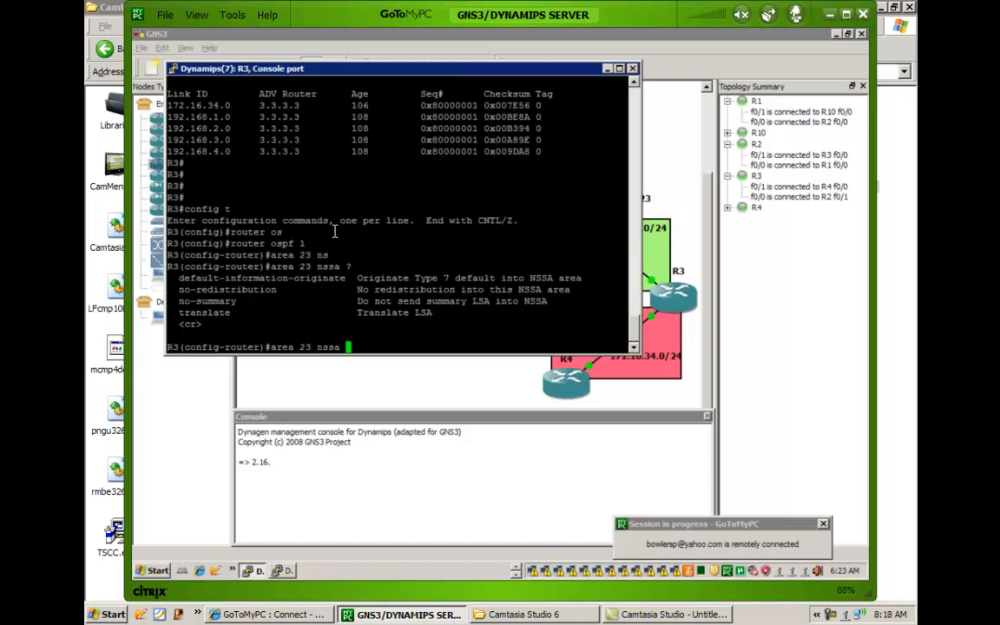
text(no)
key(Tab)
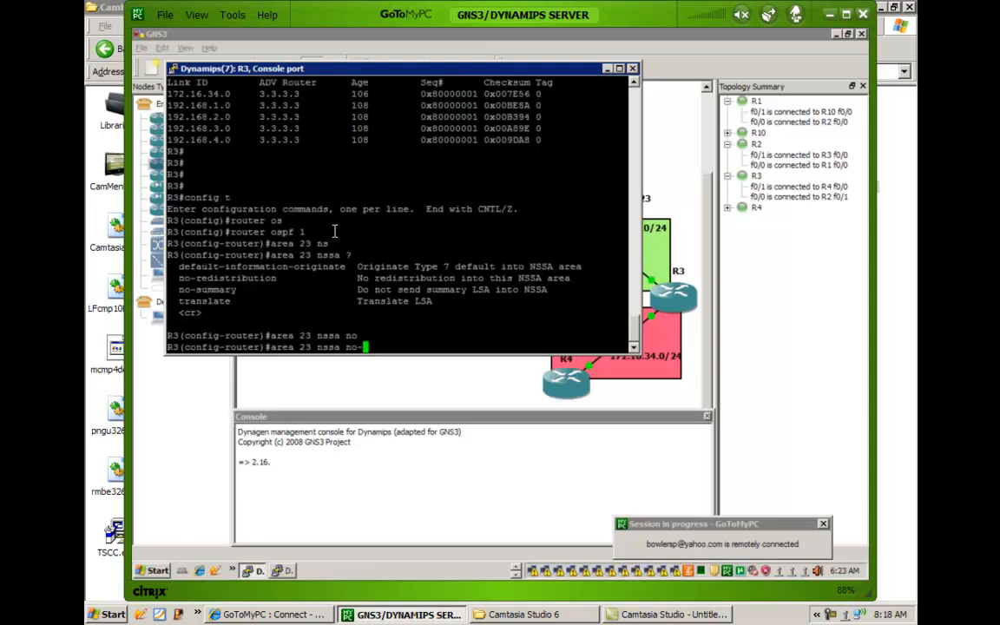
text(-su)
key(Tab)
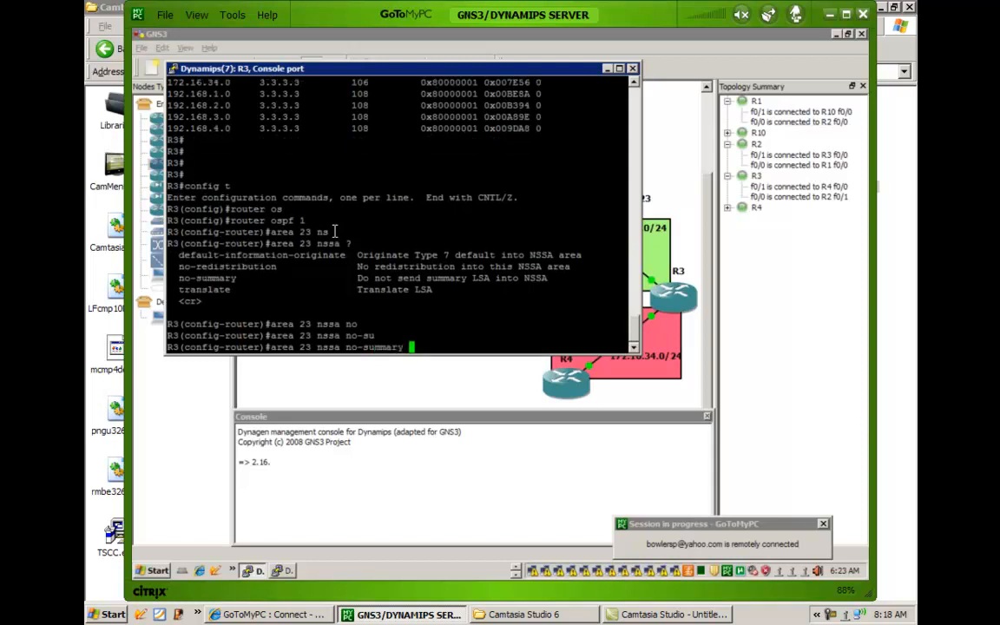
Switch to R10's console, display its routing table with show ip route and highlight the O E2 external routes.
click(516, 567)
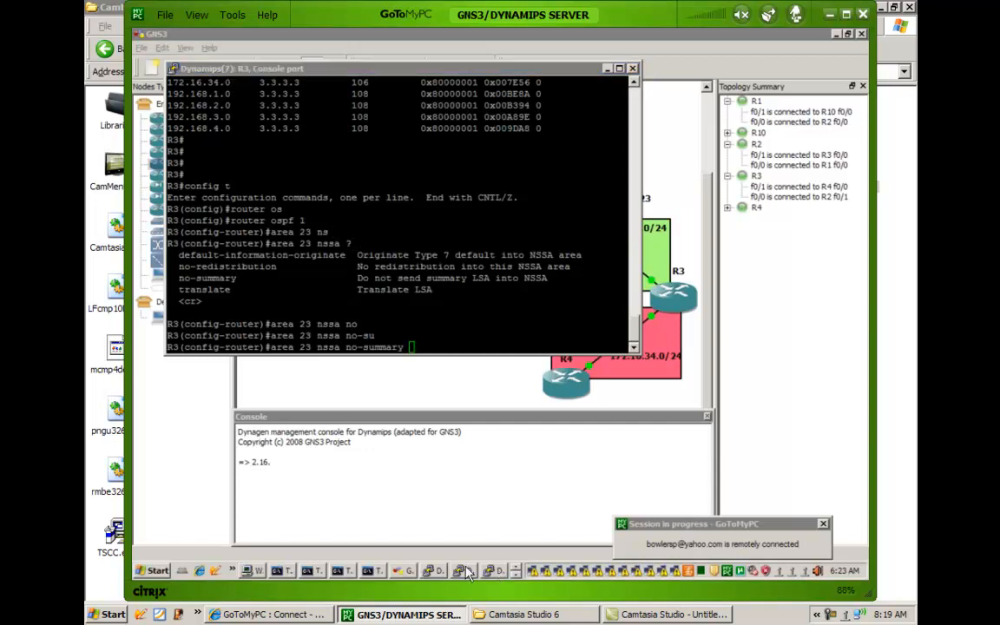
click(435, 570)
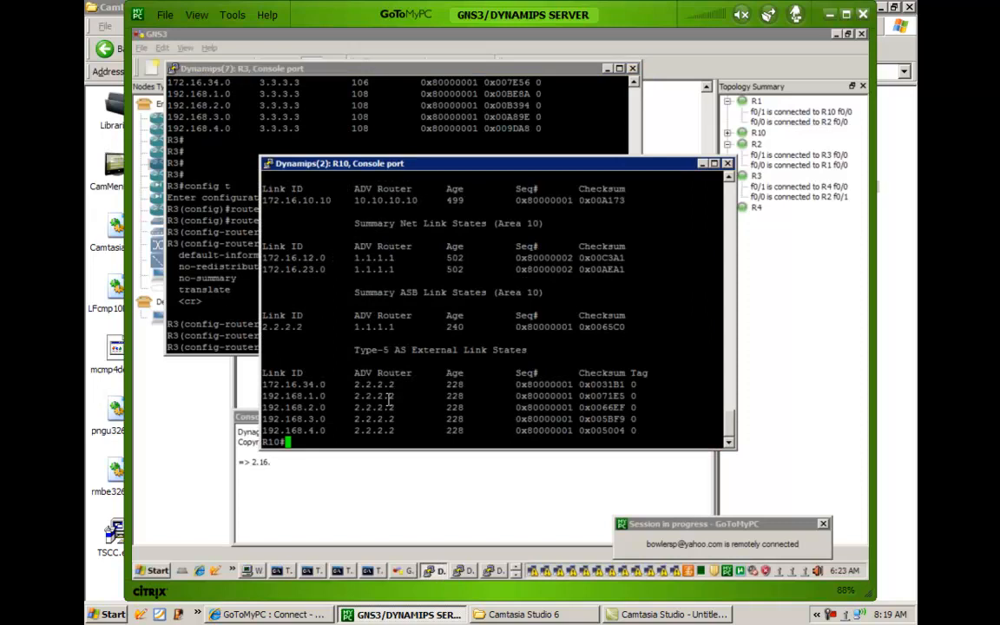
text(show ip route)
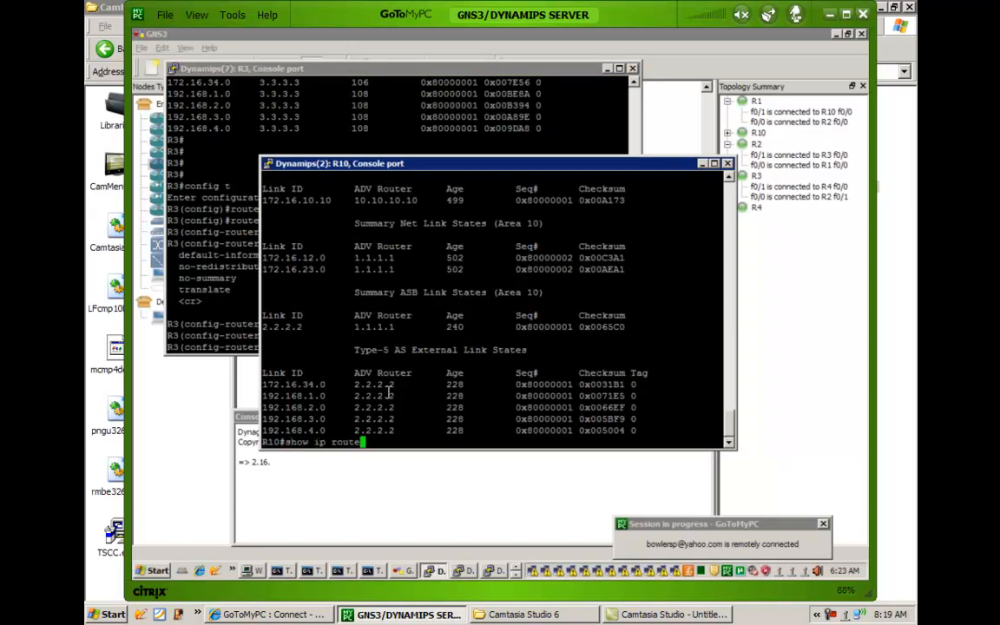
key(Return)
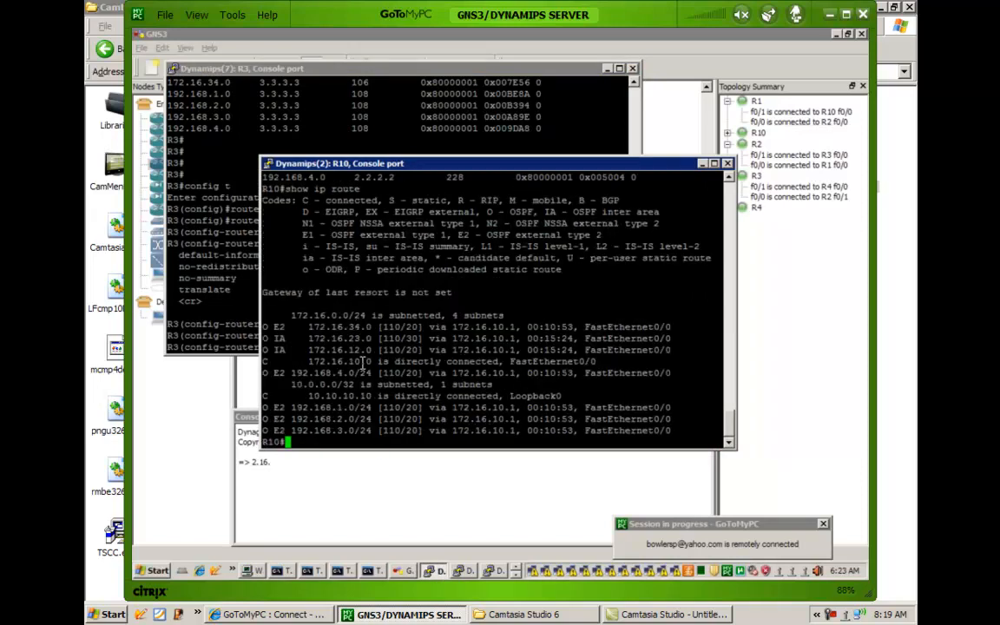
drag(266, 373, 382, 420)
click(349, 357)
drag(371, 430, 281, 385)
click(308, 369)
Return to R3's console and run the pending area 23 nssa no-summary command.
click(248, 310)
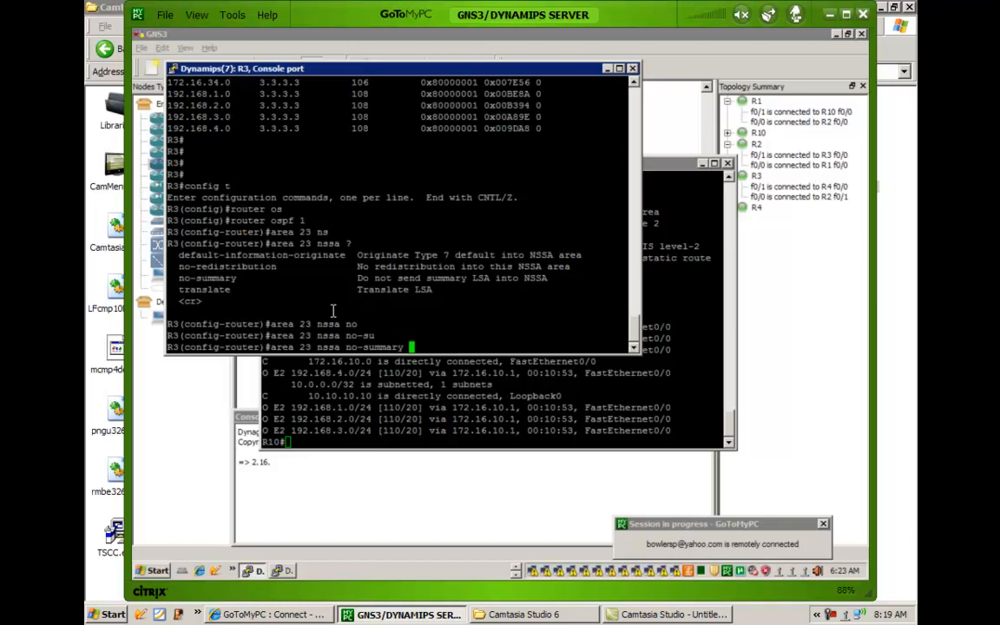
key(Return)
key(Return)
key(Return)
key(Return)
key(Return)
key(Return)
key(Return)
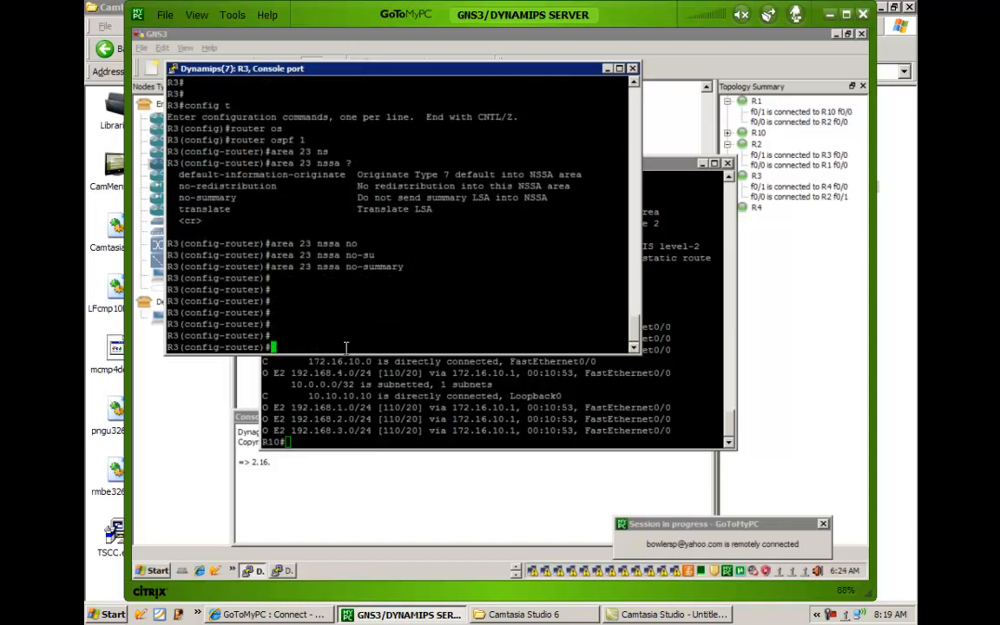
Switch to R10's console and display its full link-state database with show ip ospf database.
click(345, 394)
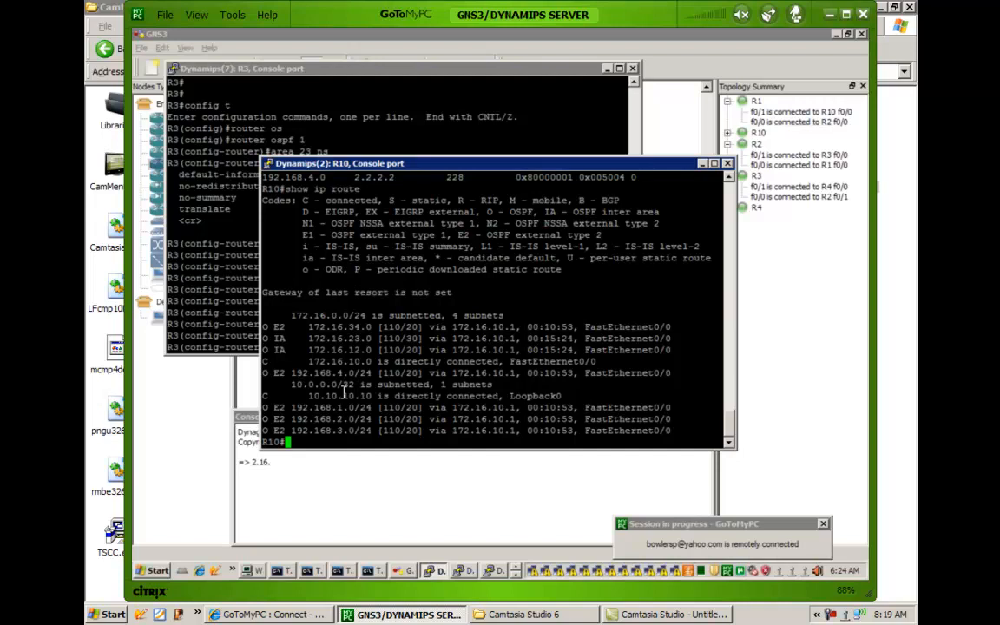
text(show ip os)
key(Tab)
text(data)
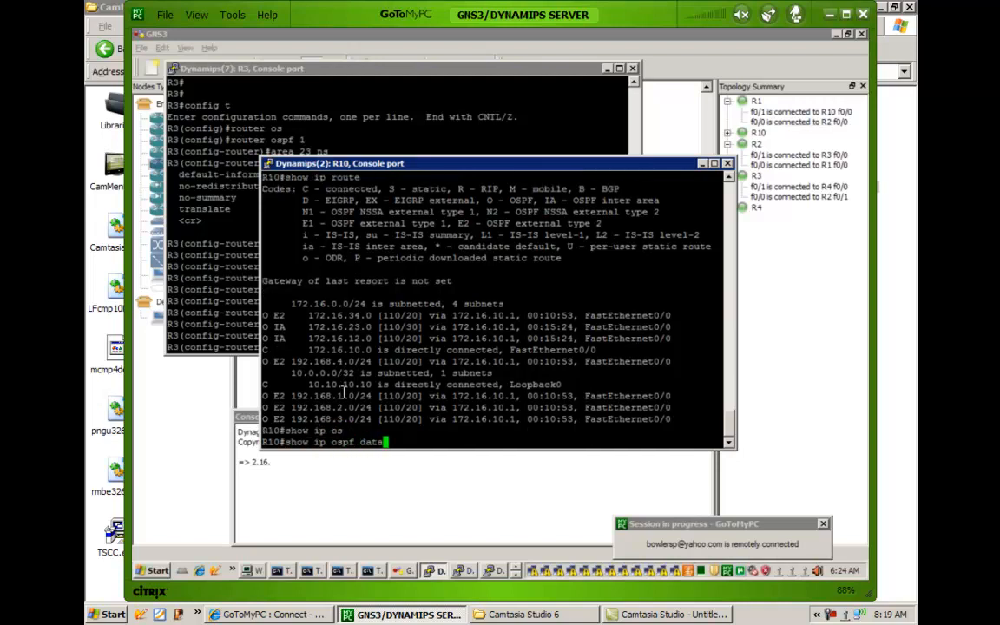
key(Tab)
key(Return)
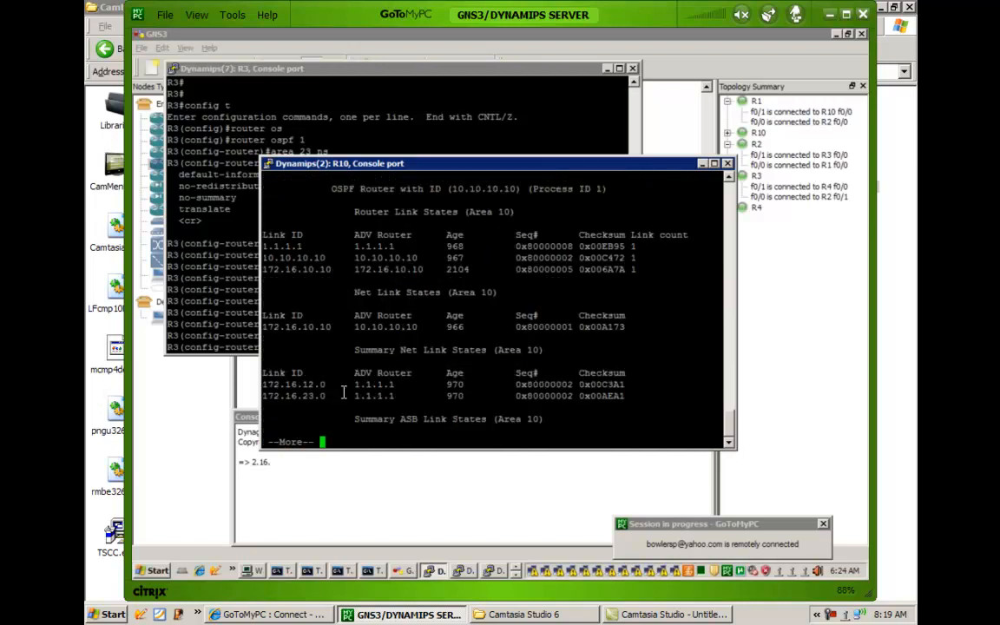
key(space)
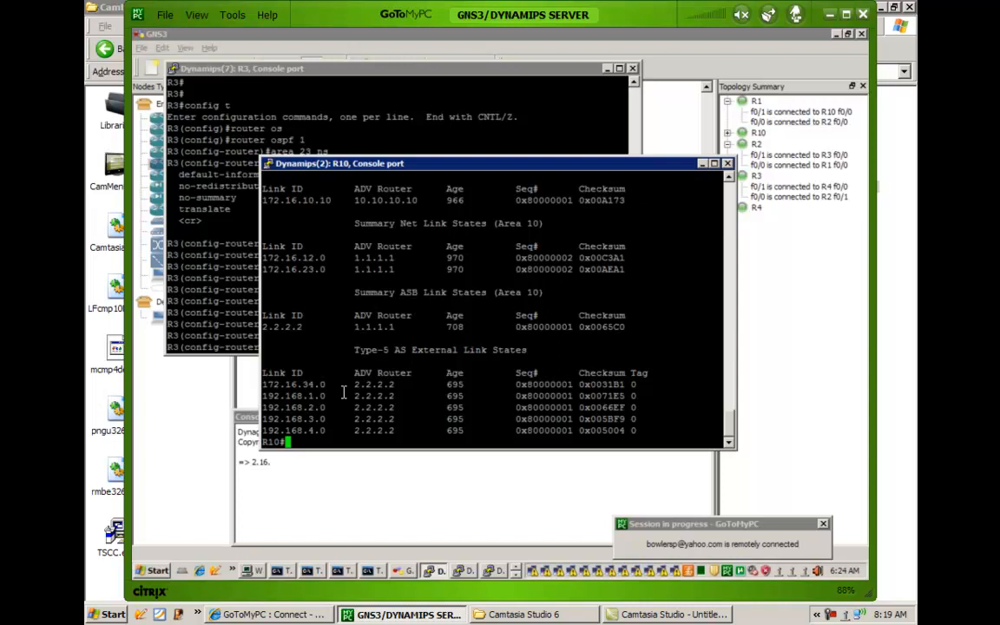
Rerun show ip ospf database twice on R10 and page through to the Type-5 external entries each time.
key(Up)
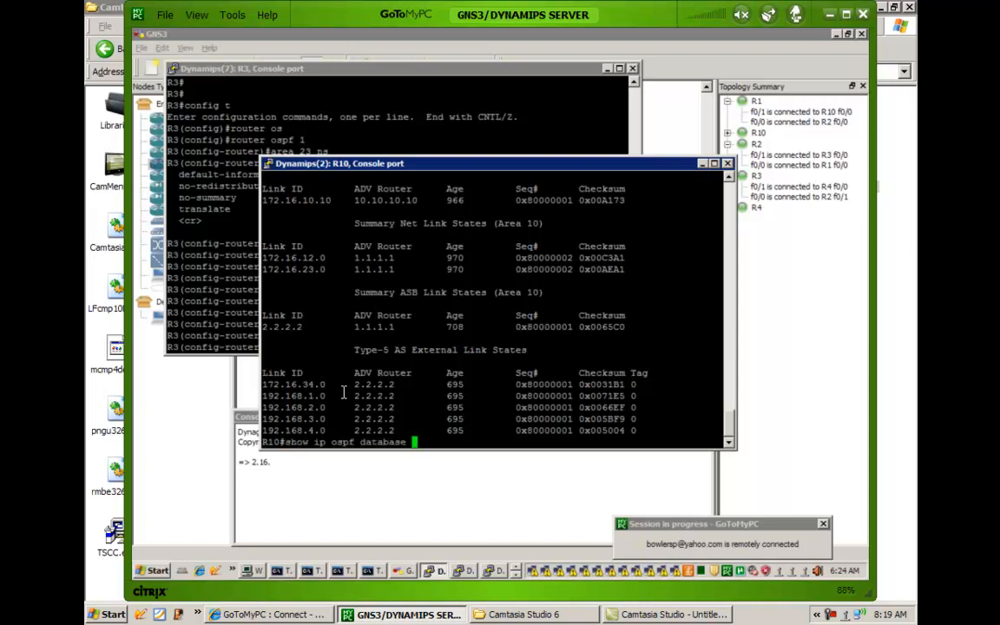
key(Return)
key(space)
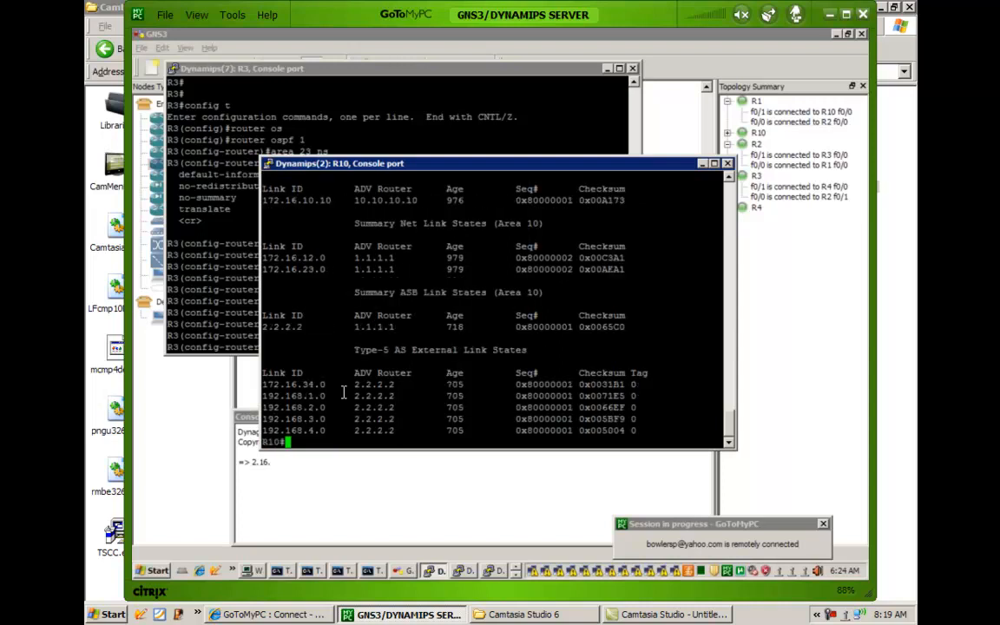
key(Up)
key(Return)
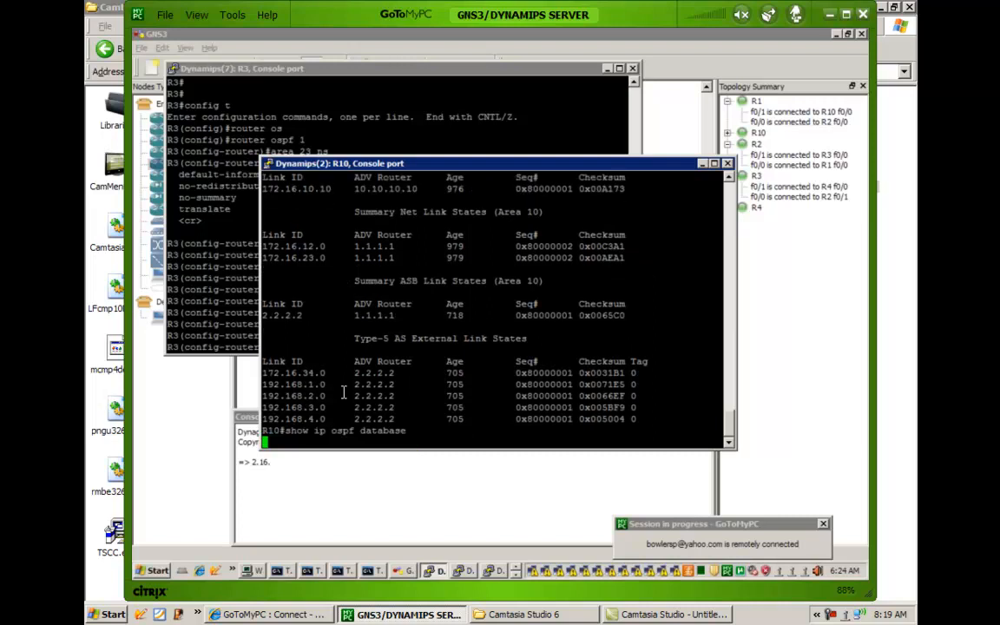
key(space)
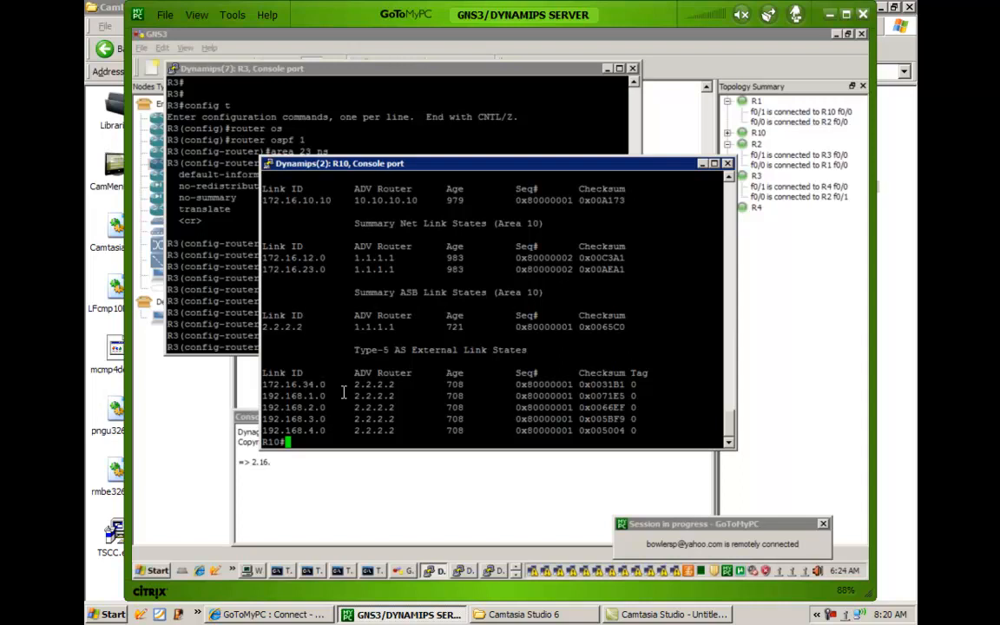
Redisplay R10's OSPF database two more times, paging to the end to compare the LSA ages.
key(Up)
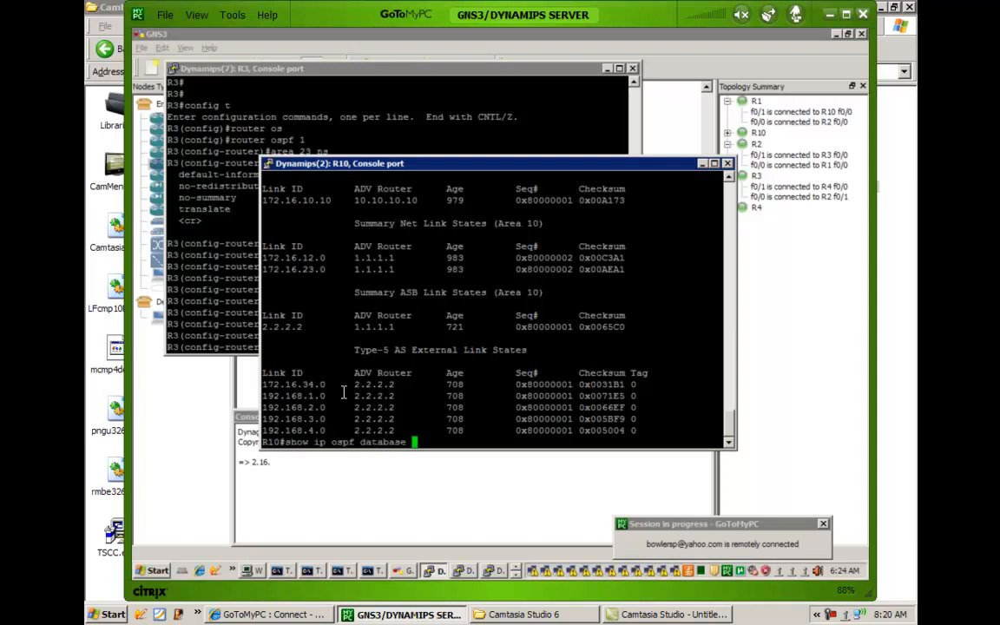
key(Return)
key(space)
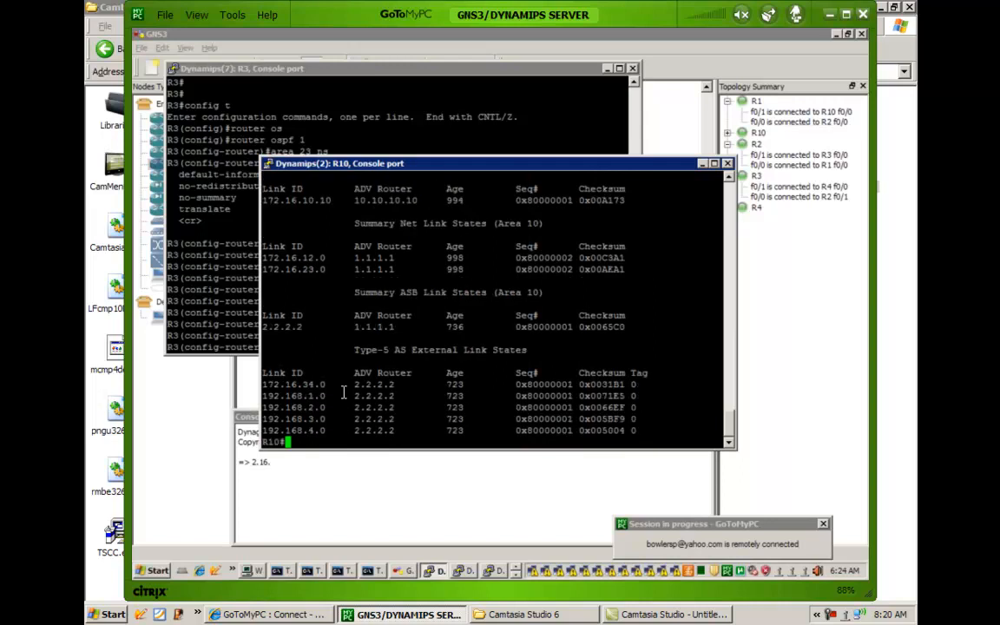
key(Up)
key(Return)
key(space)
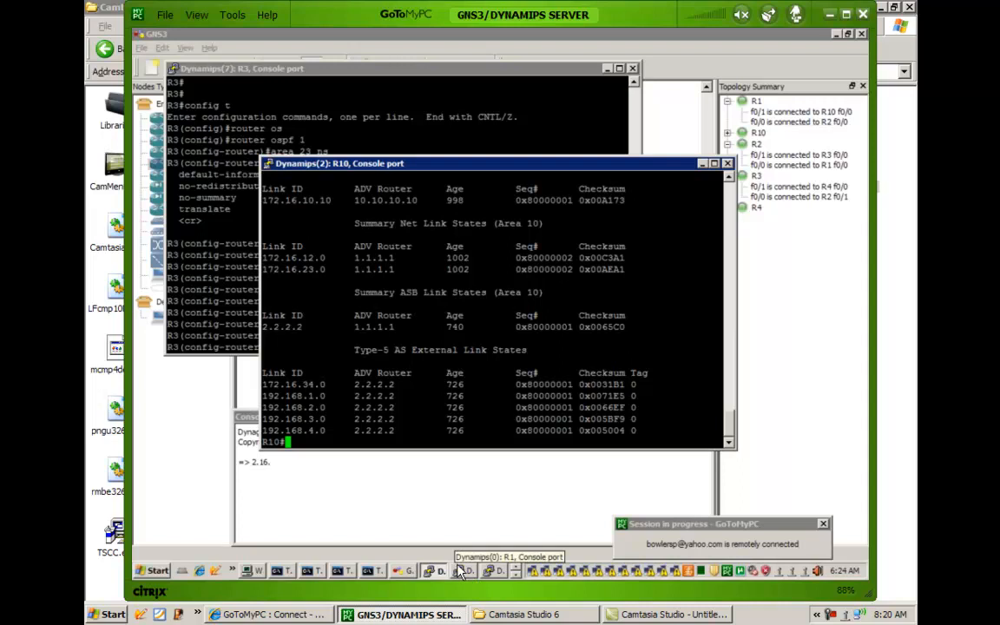
Switch to R2's console, reset all its OSPF processes with clear ip ospf process, confirm with yes, and return to R10's console.
click(490, 570)
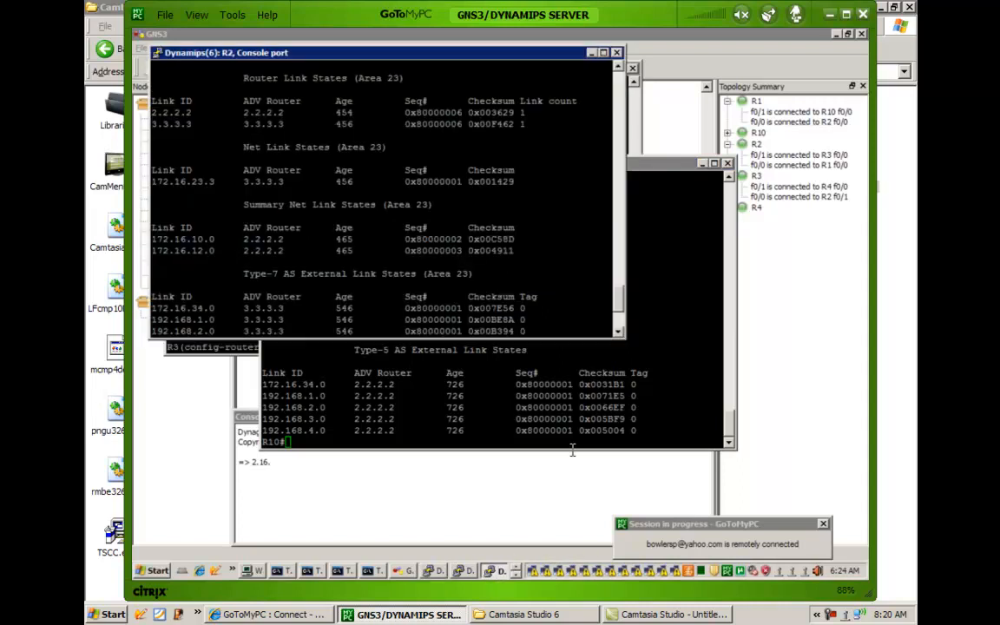
key(Return)
key(Return)
text(clear)
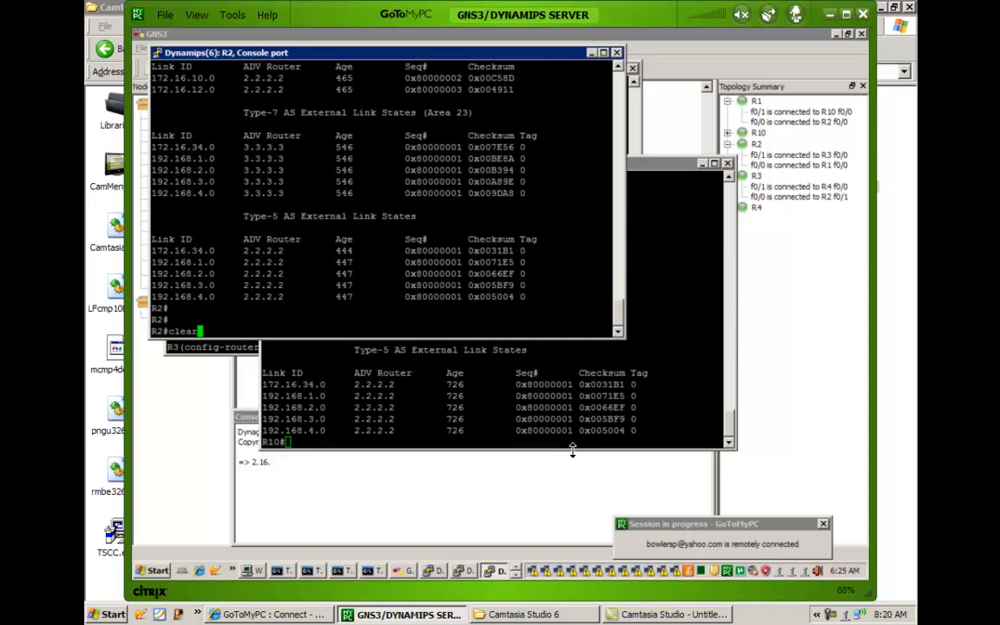
text( ip os)
key(Tab)
text(pro)
key(Tab)
key(Return)
text(y)
click(572, 448)
key(Return)
key(Return)
key(Return)
key(Return)
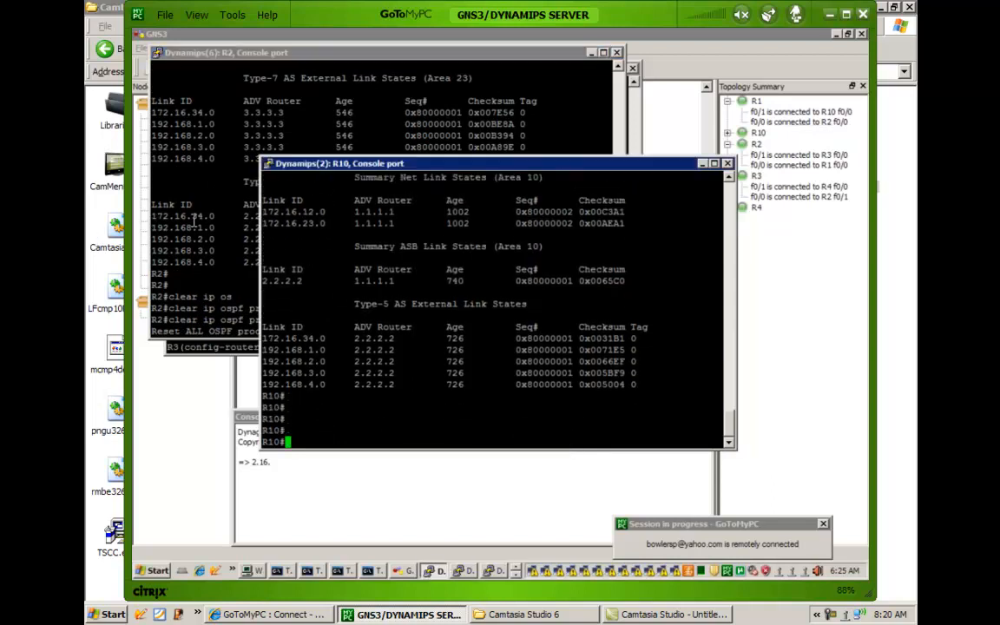
Bring R2's console forward again and watch its OSPF adjacency messages after the process reset.
click(193, 217)
key(Return)
key(Return)
key(Return)
key(Return)
key(Return)
key(Return)
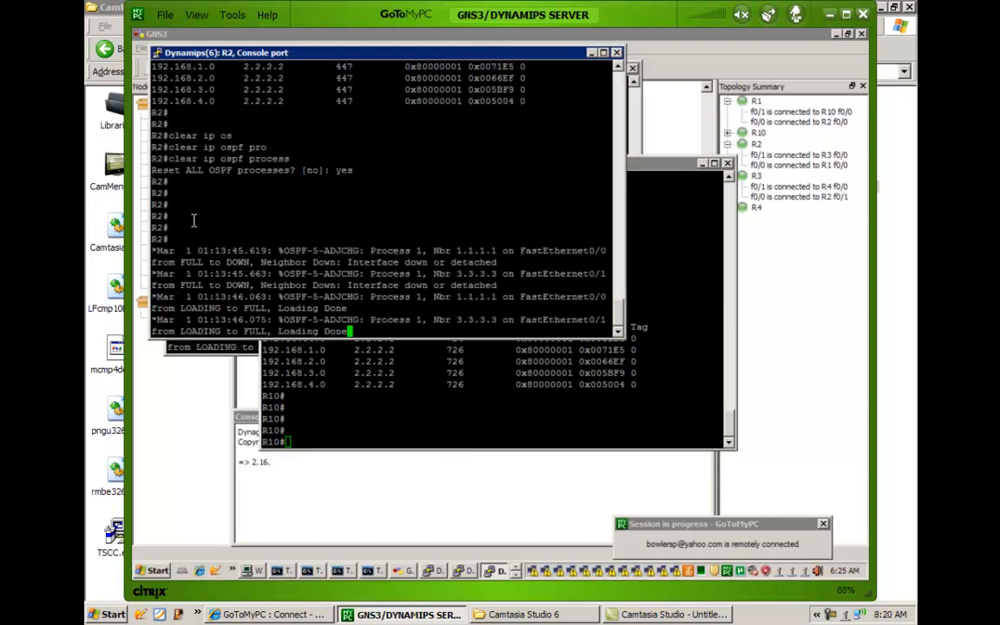
key(Return)
key(Return)
key(Return)
key(Return)
key(Return)
key(Return)
key(Return)
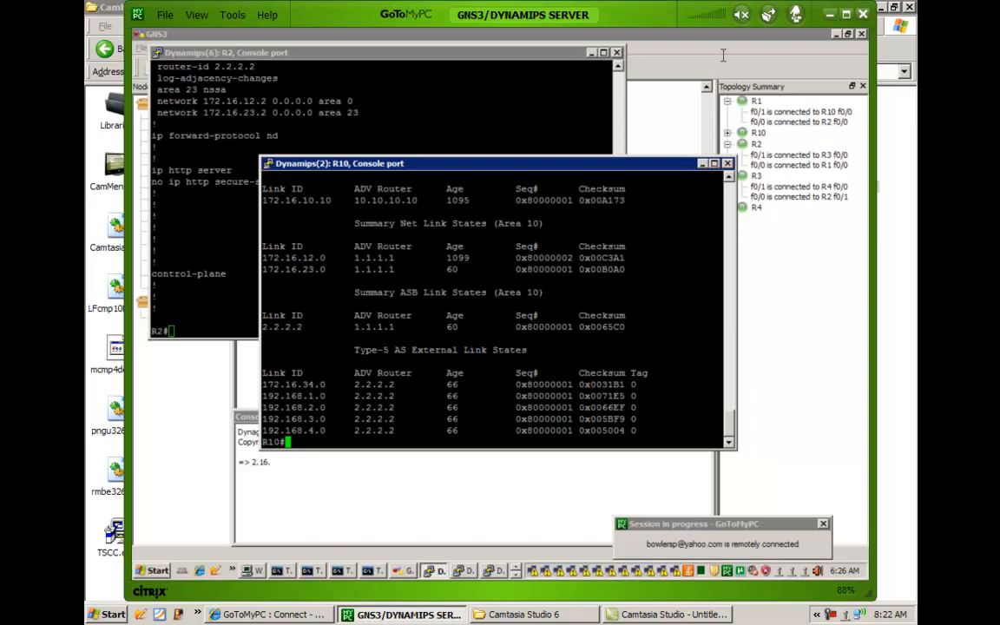
Bring the GNS3 topology forward, switch to R3's console and end its open router configuration session.
click(635, 123)
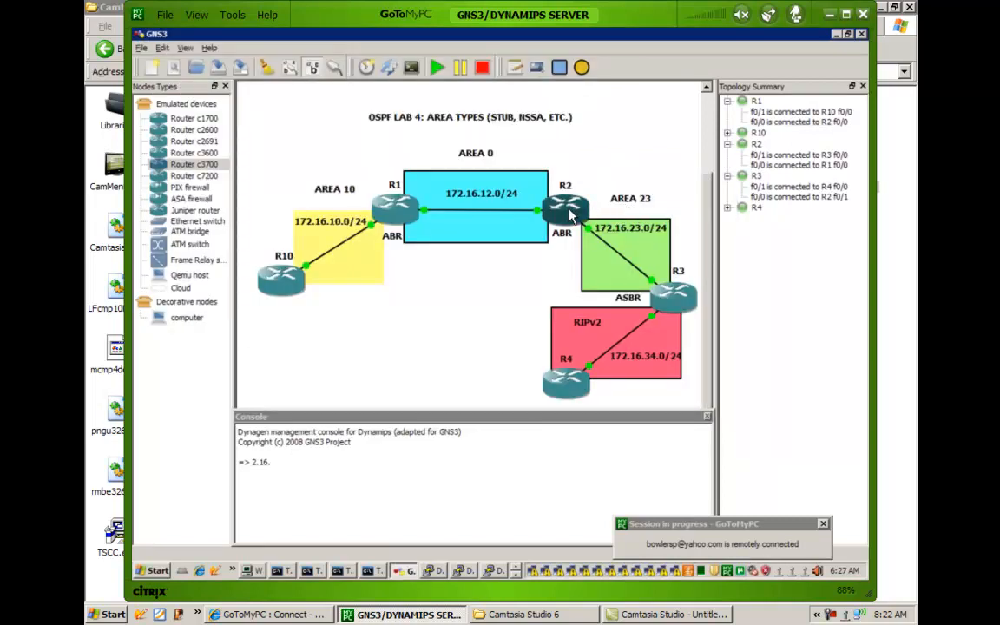
click(508, 575)
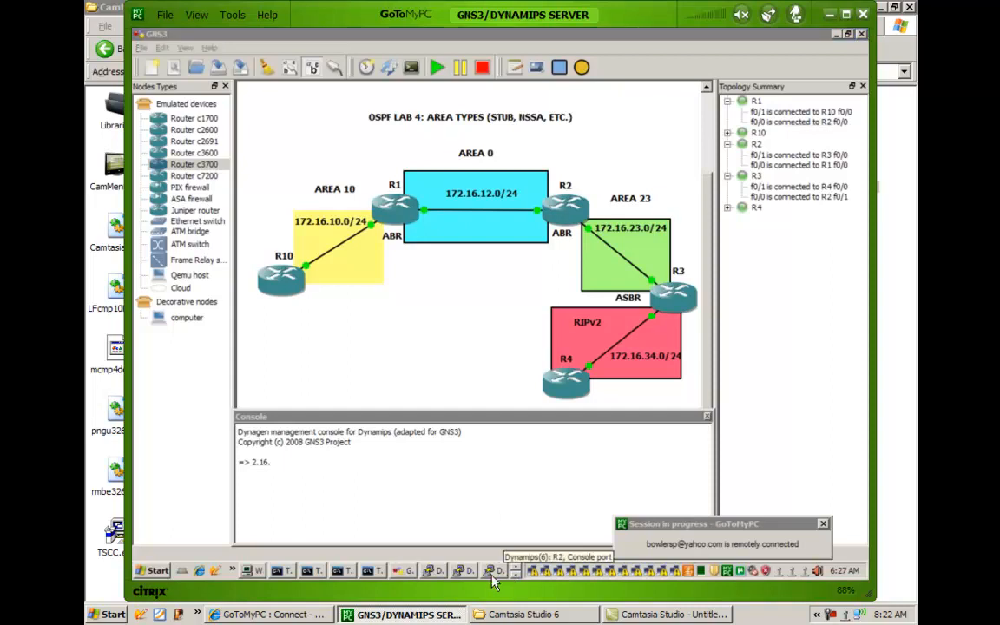
click(517, 576)
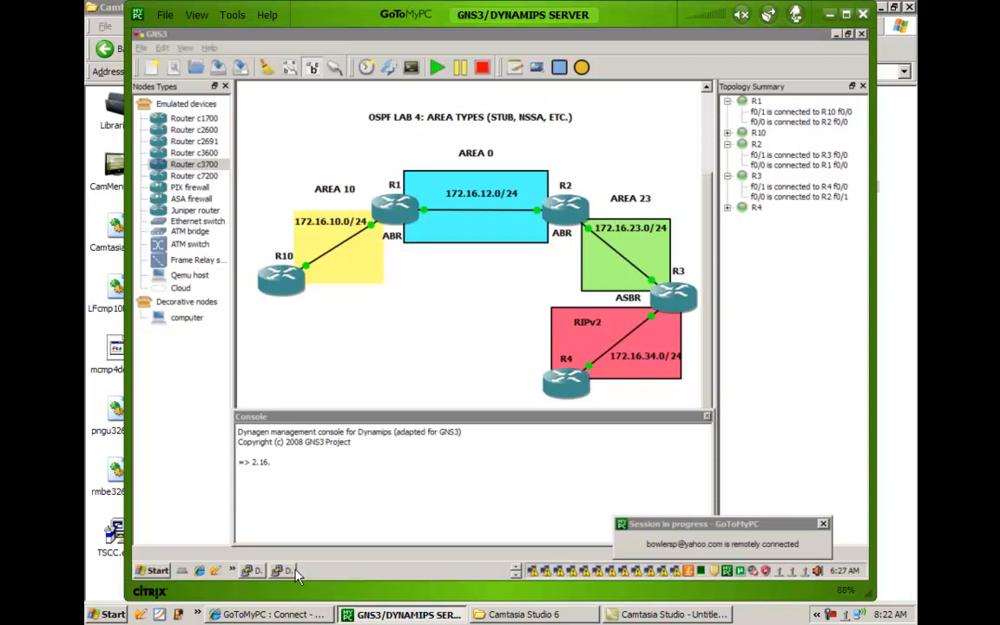
click(264, 574)
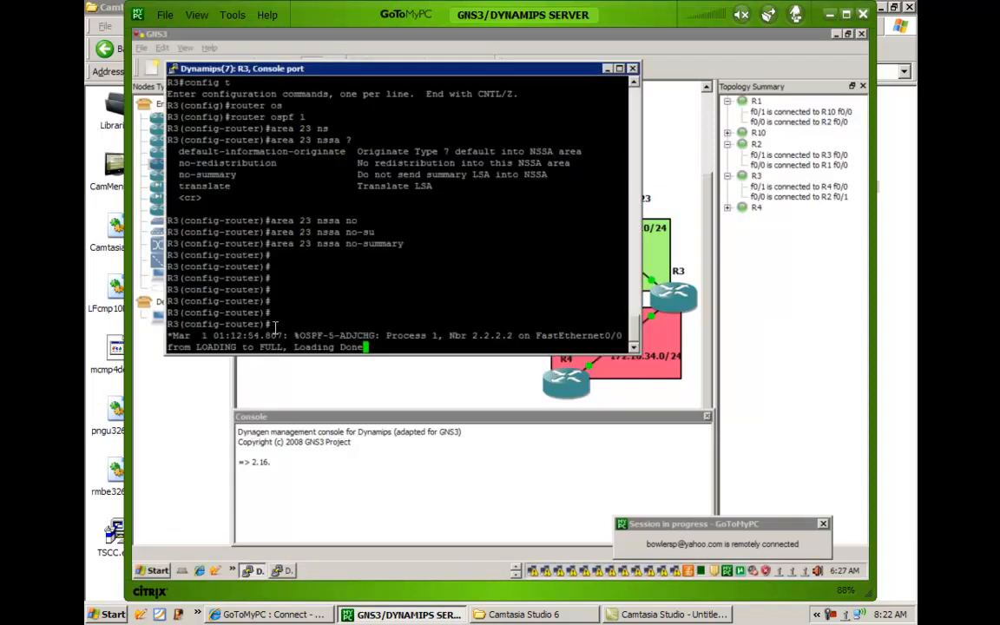
key(Return)
key(Return)
key(Return)
key(Return)
key(Return)
text(end)
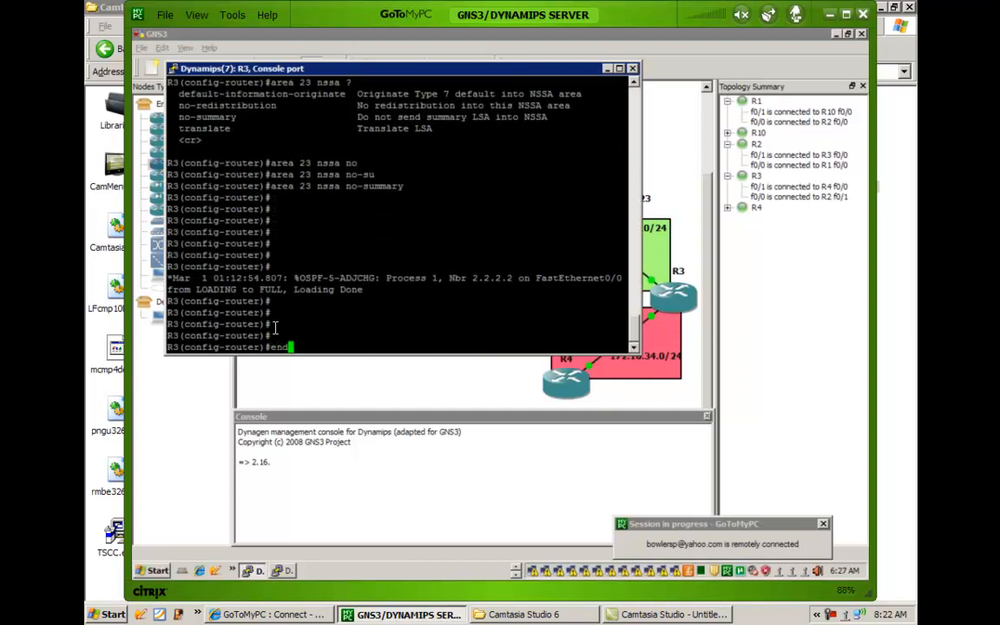
key(Return)
key(Return)
key(Return)
key(Return)
key(Return)
key(Return)
On R3, enter router ospf 1 and remove the area setting with no area 23 nssa no-summary.
text(conf)
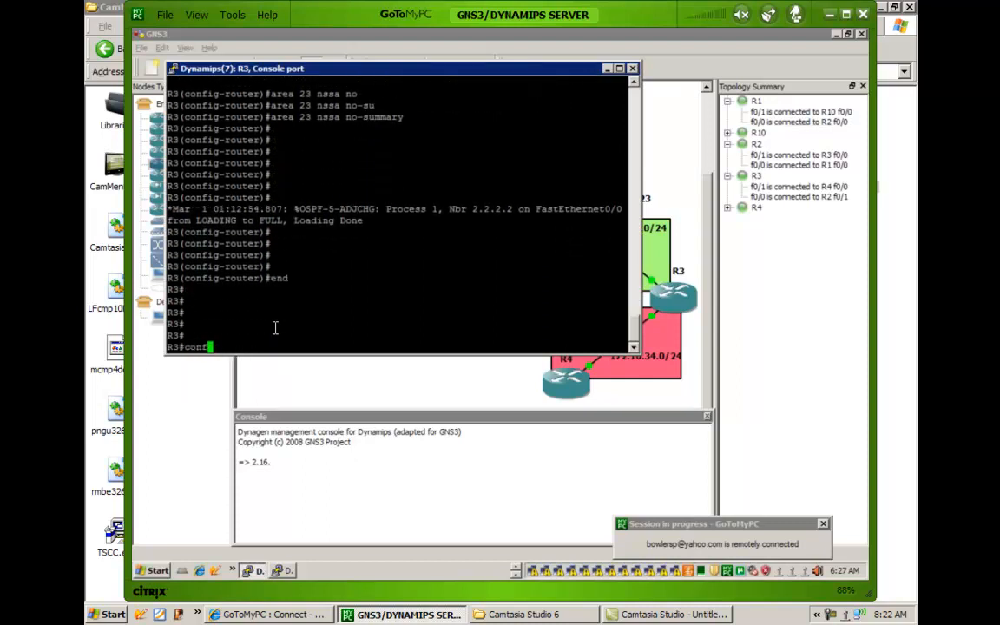
key(Return)
text(router os)
key(Tab)
text(1)
key(Return)
key(Up)
key(Up)
key(Up)
key(Up)
key(Up)
key(ctrl+a)
text(no)
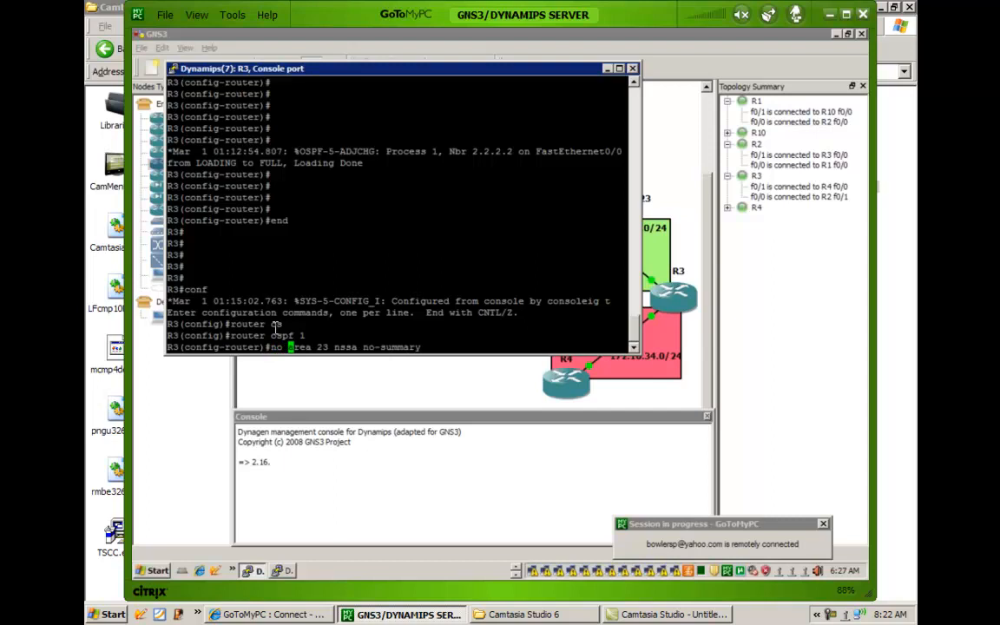
key(Return)
key(Return)
key(Return)
key(Return)
key(Return)
key(Return)
End configuration mode on R3 and save its configuration with wr mem.
text(end)
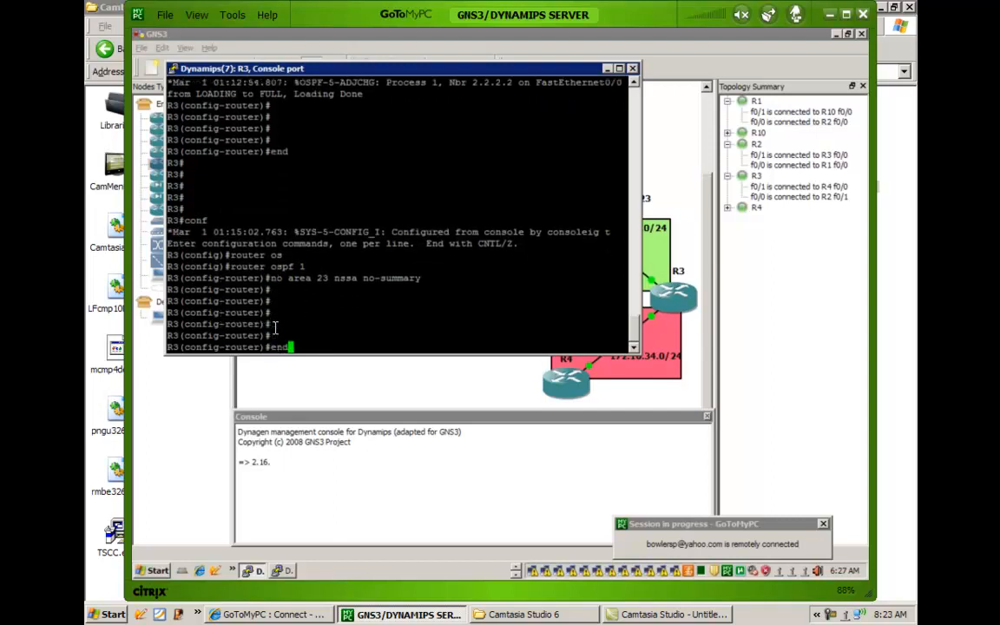
key(Return)
key(Return)
key(Return)
key(Return)
text(wr m)
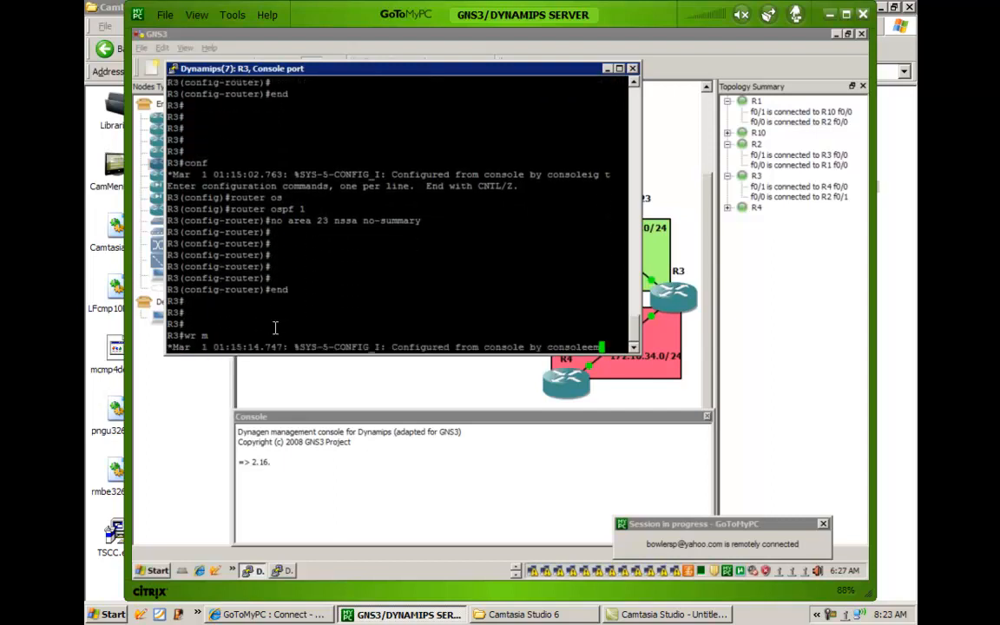
key(Return)
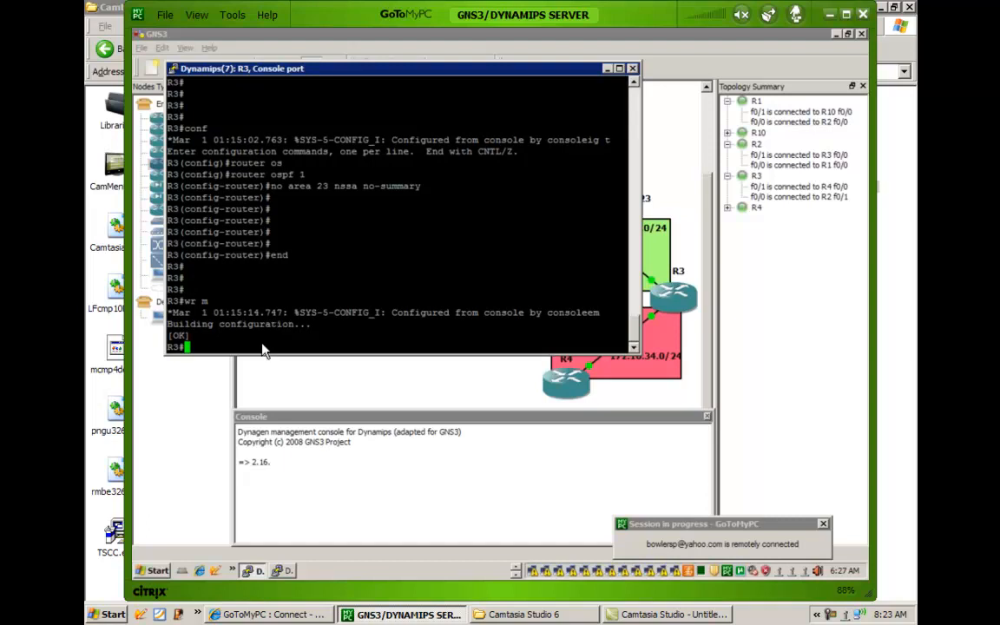
Switch to R2's console and configure area 23 nssa no-summary under router ospf 1.
click(518, 571)
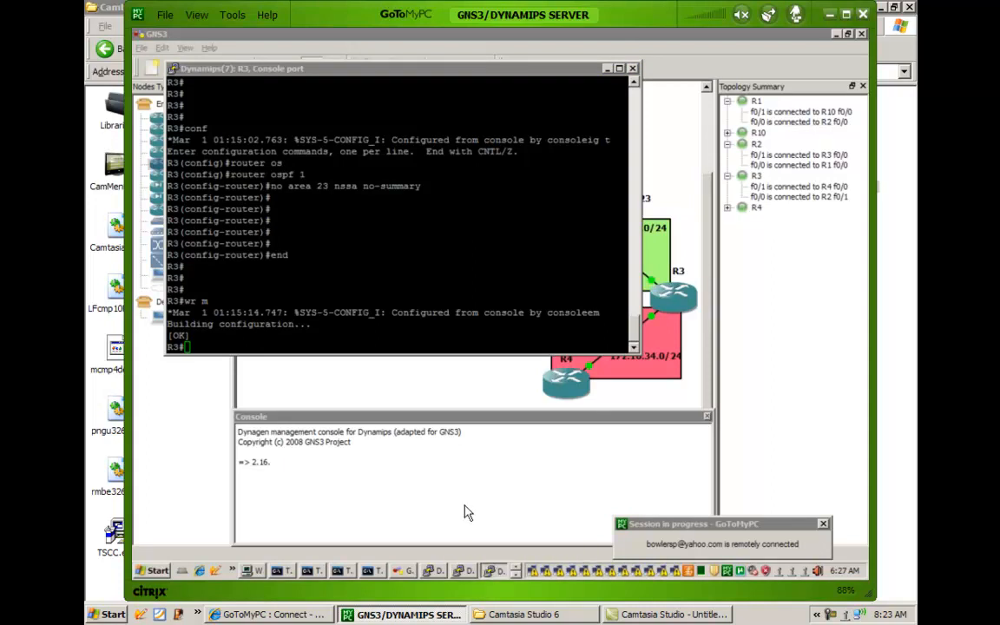
text(config t)
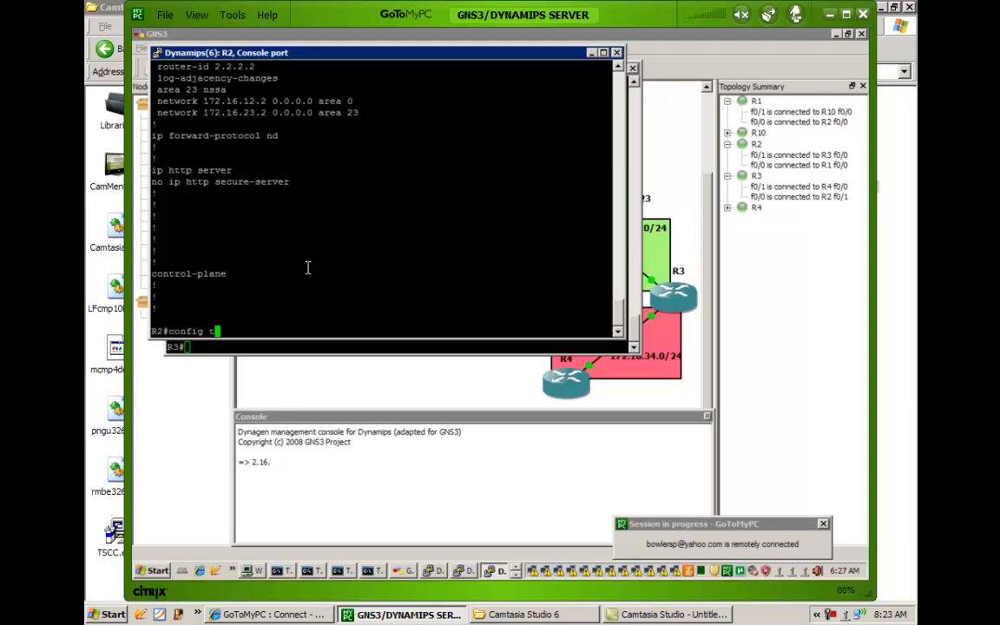
key(Return)
text(router os)
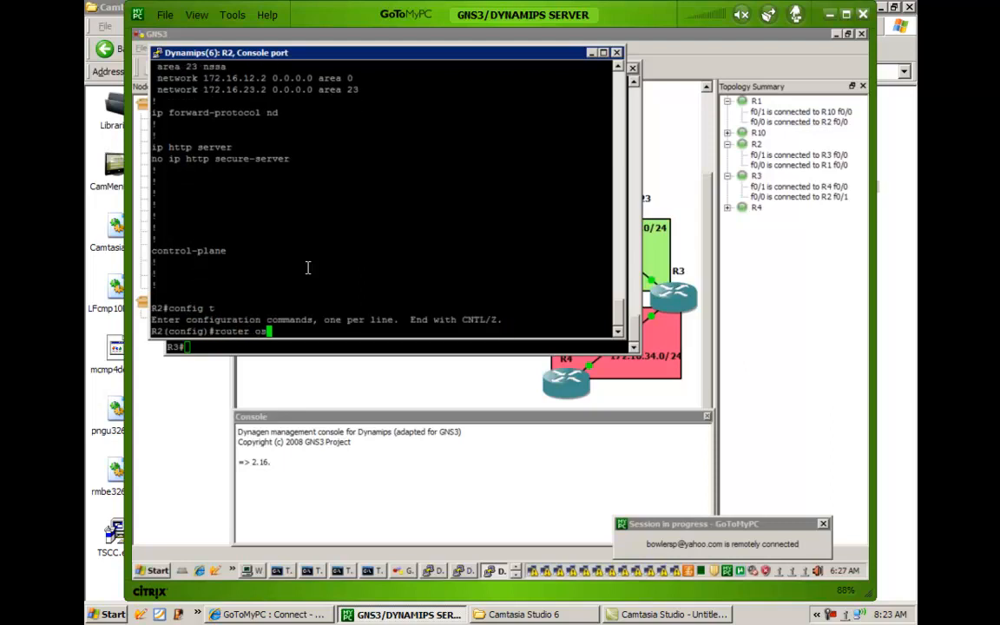
key(Tab)
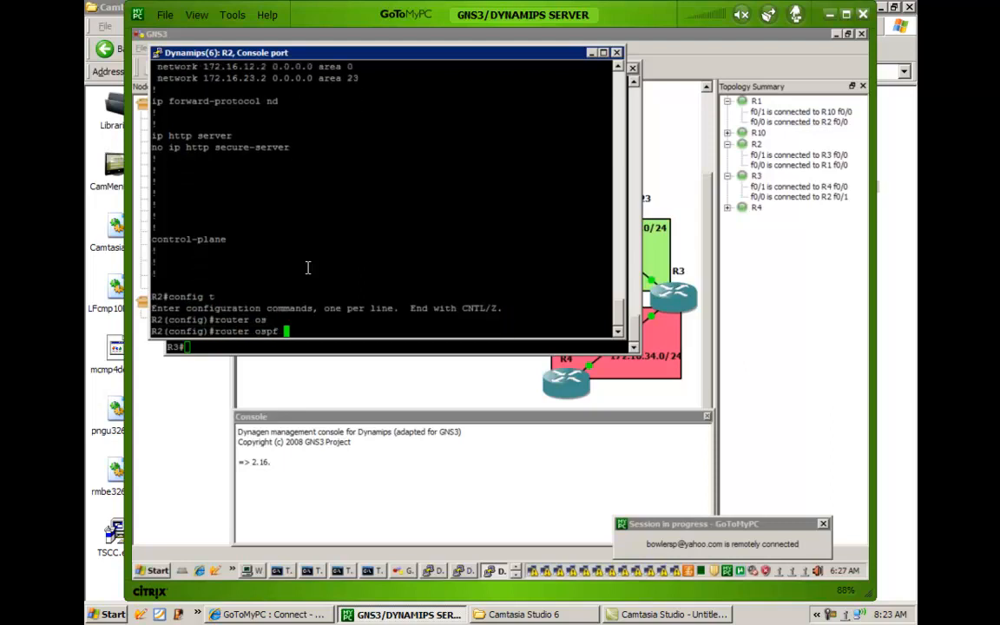
text(1)
key(Return)
text(area)
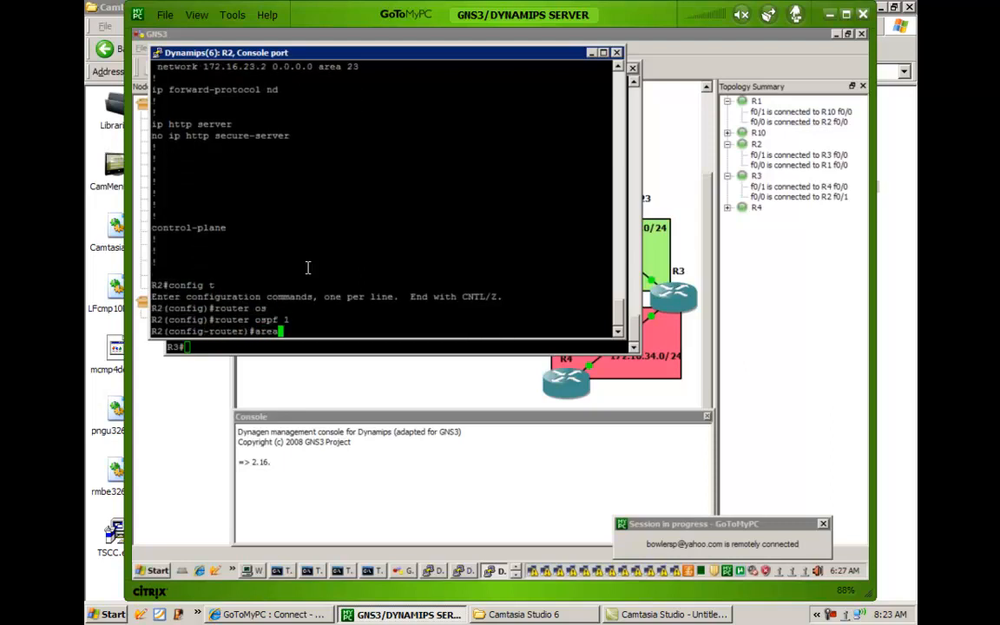
text( 23 ns)
key(Tab)
text(no-su)
key(Tab)
key(Return)
End configuration mode on R2 and get back to a clean privileged prompt.
key(Return)
key(Return)
key(Return)
key(Return)
text(end)
key(Return)
key(Return)
key(Return)
key(Return)
key(Return)
key(Return)
key(Return)
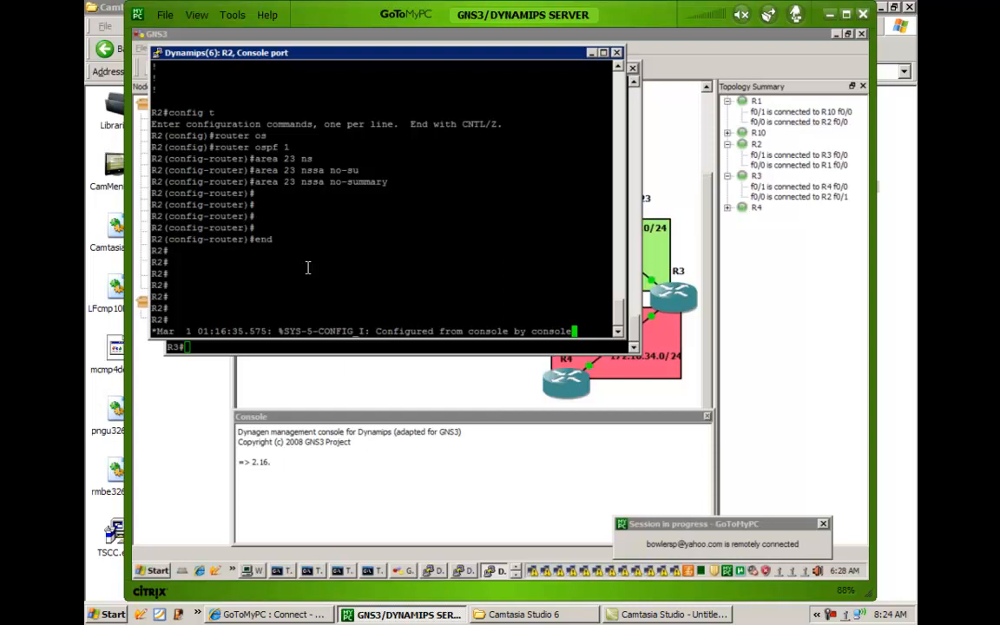
key(Return)
key(Return)
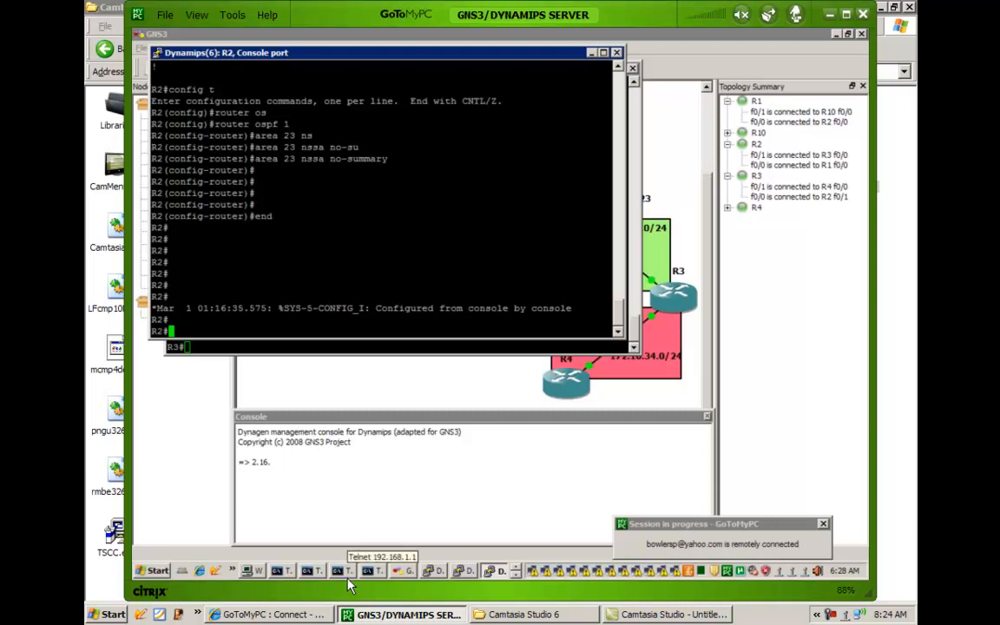
Switch to R10's console and display its routing table twice with show ip route.
click(514, 577)
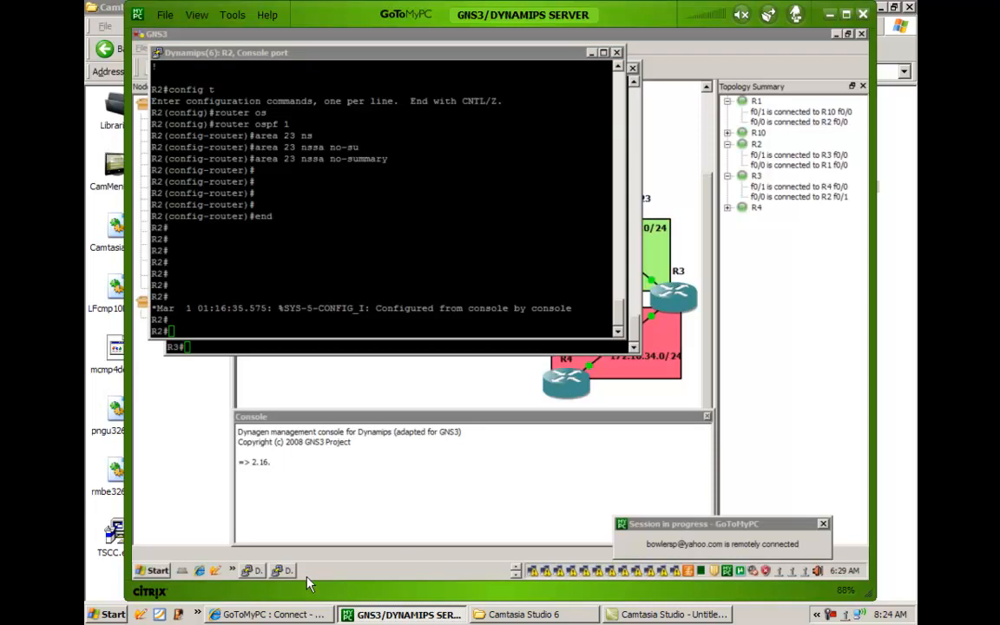
click(517, 566)
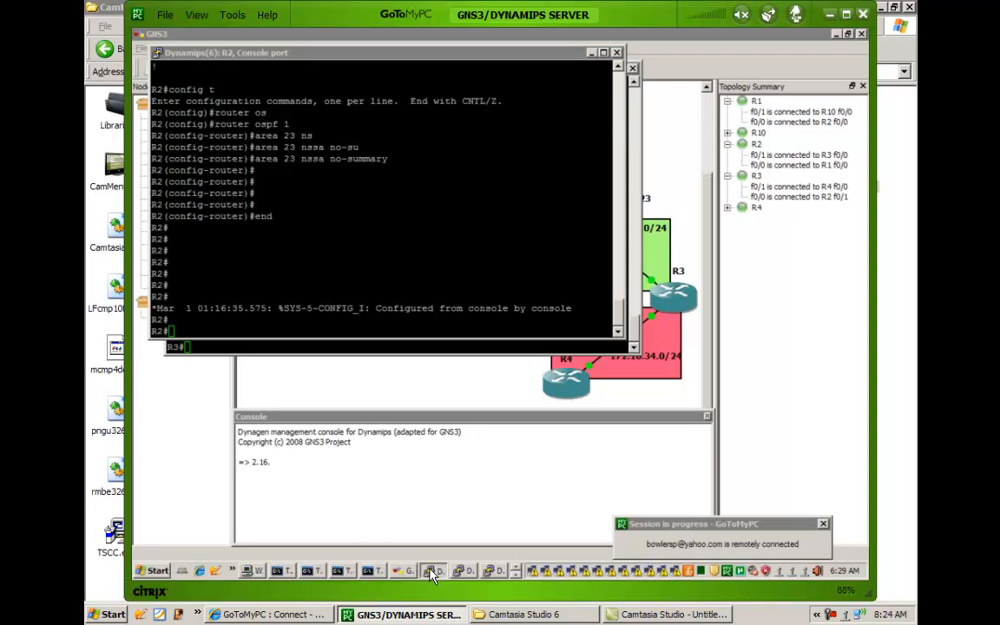
click(430, 569)
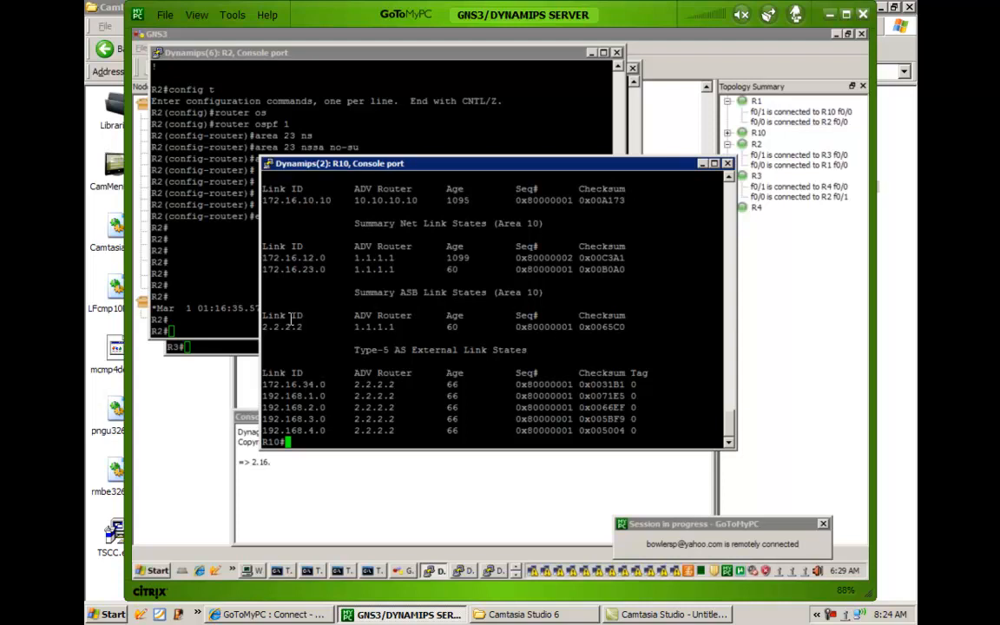
text(show ip route)
key(Return)
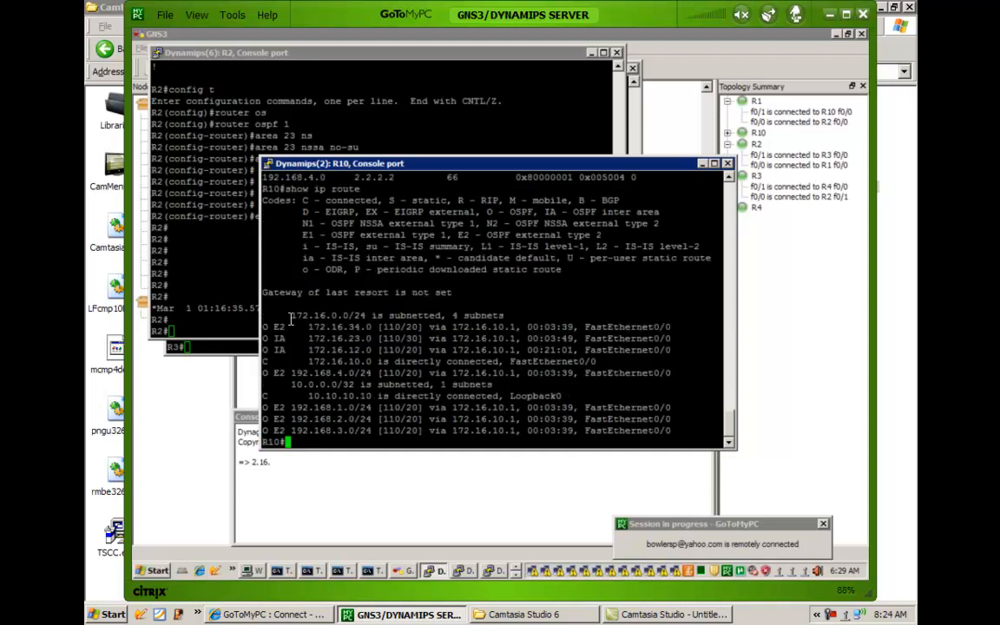
key(Up)
key(Return)
Run show ip ospf database on R10 and page through to the Type-5 external link states.
key(Up)
key(Up)
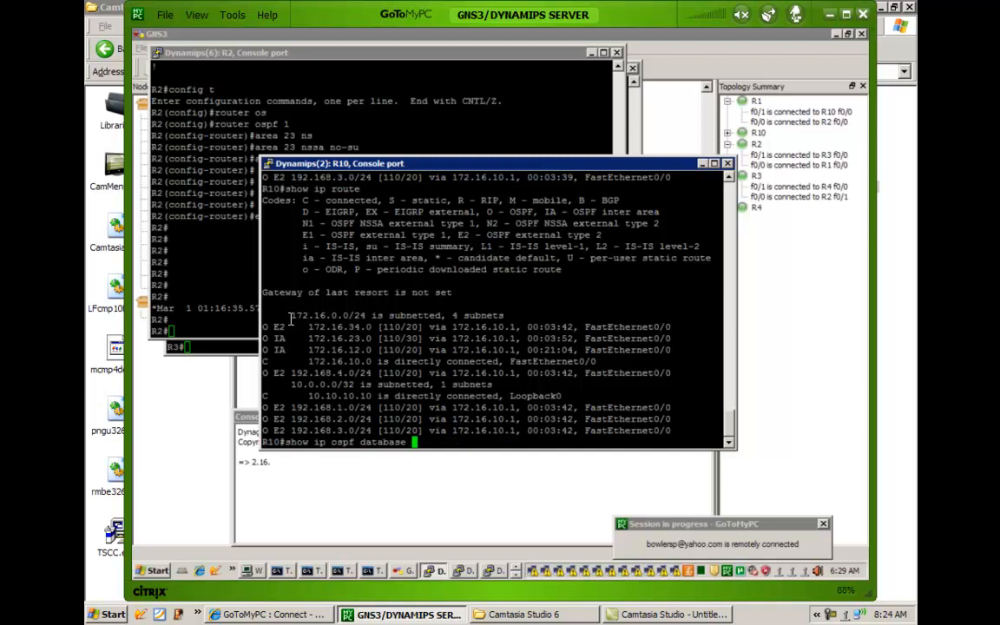
key(Return)
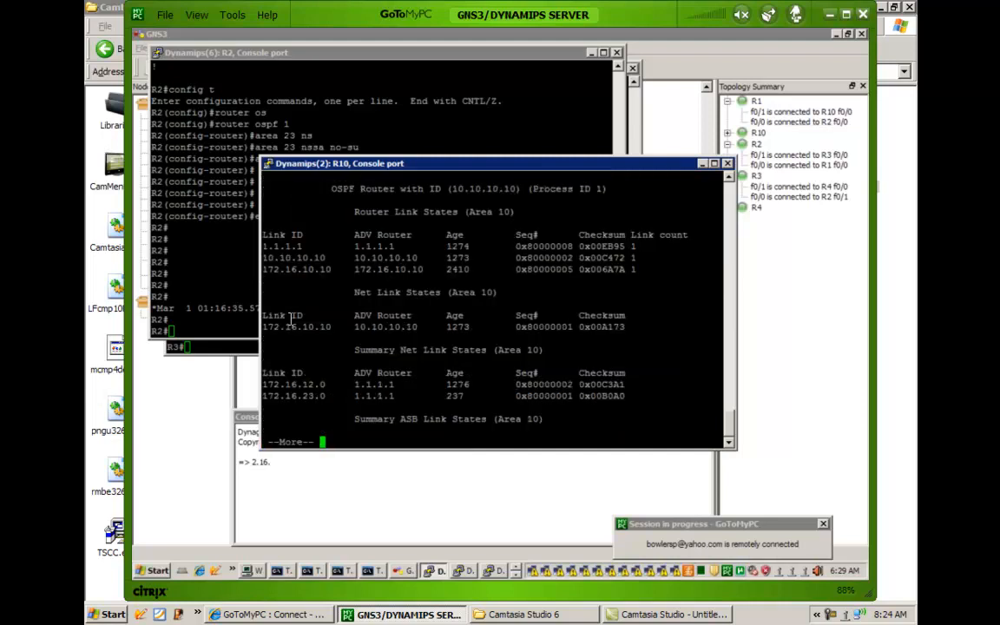
key(space)
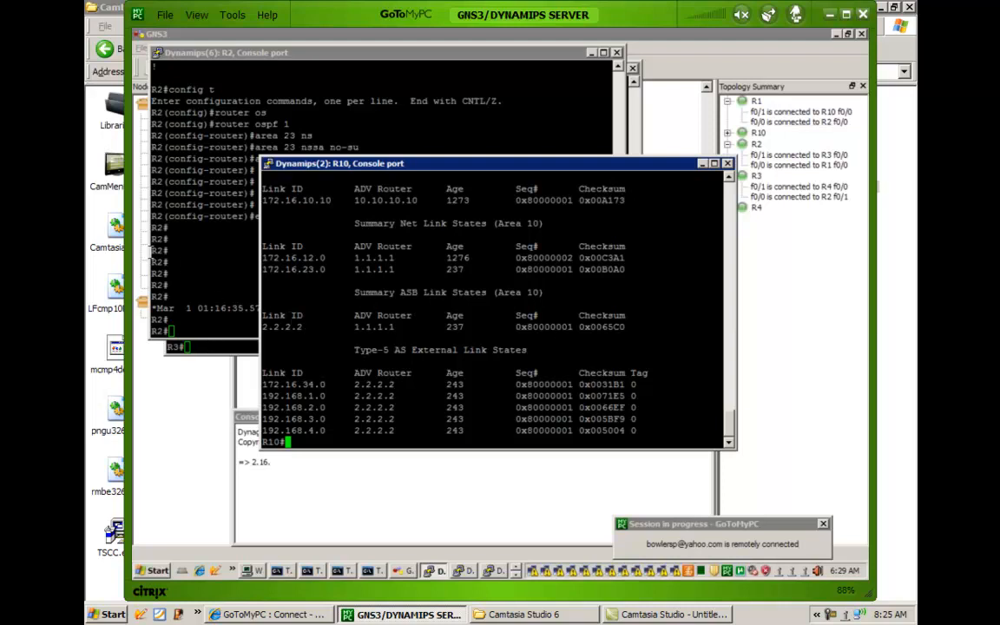
Switch to R2's console and display its running configuration from the OSPF section with show run | b ospf.
click(236, 261)
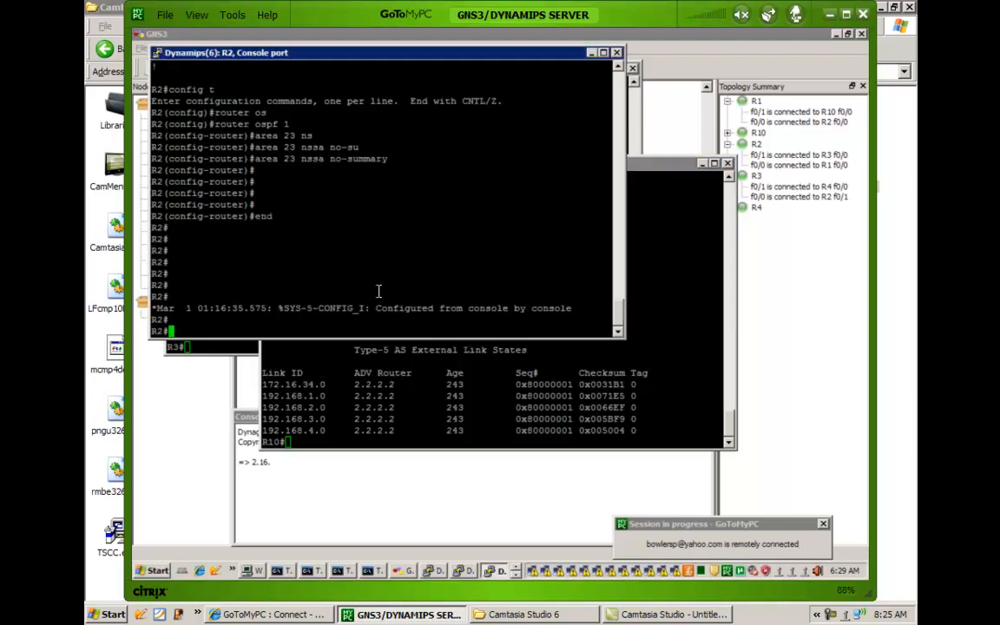
text(show run | b ospf)
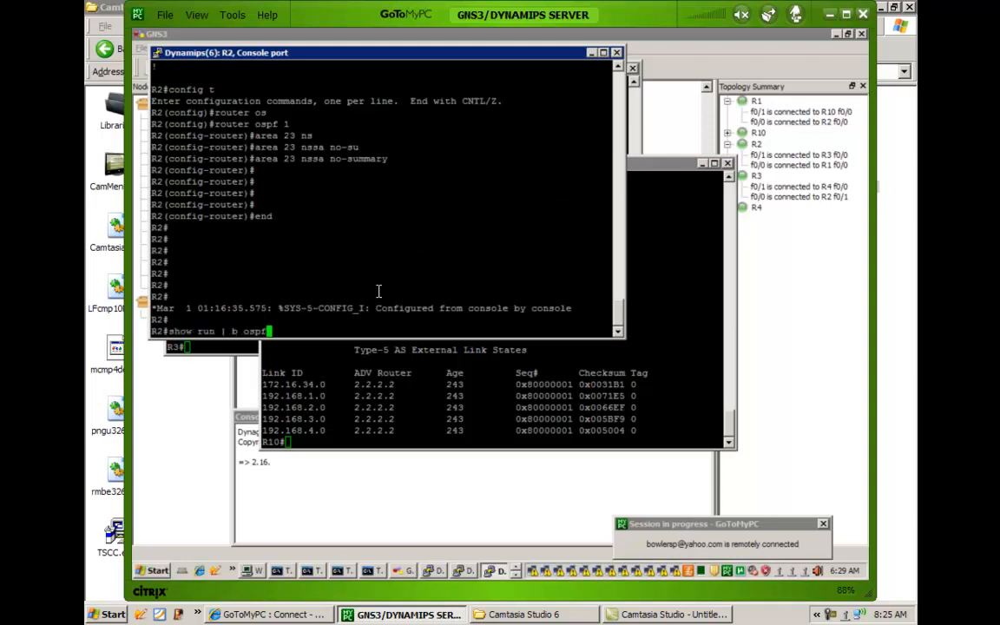
key(Return)
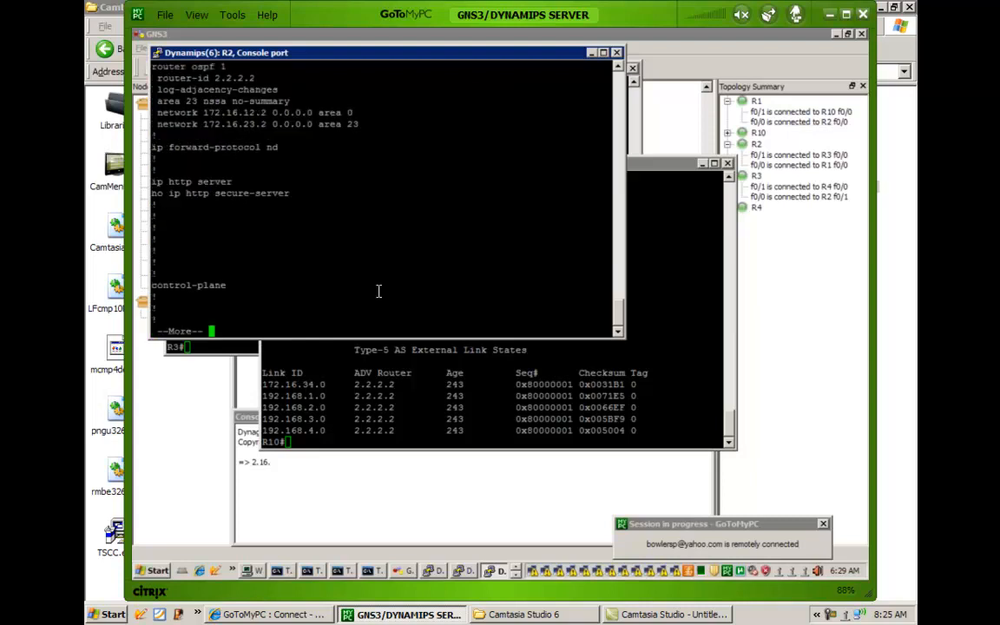
Leave the configuration listing and reset all OSPF processes on R2 with clear ip ospf proces, answering yes to the confirmation.
text(qclear ip os)
key(Tab)
text(pro)
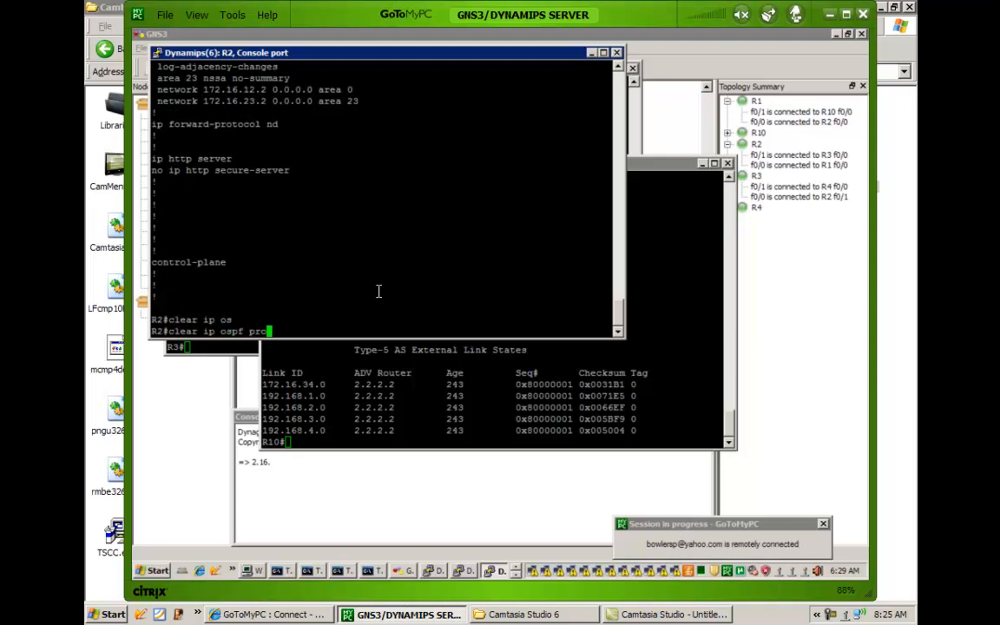
text(ces)
key(Return)
key(Return)
key(Return)
key(Return)
key(Return)
key(Return)
key(Up)
key(Return)
text(yes)
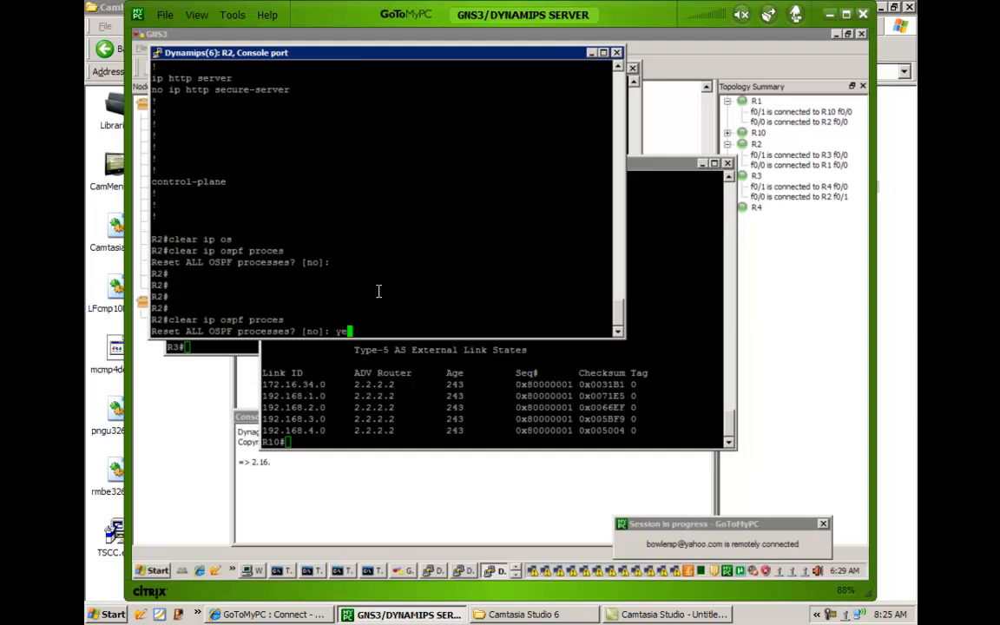
key(Return)
key(Return)
key(Return)
key(Return)
key(Return)
key(Return)
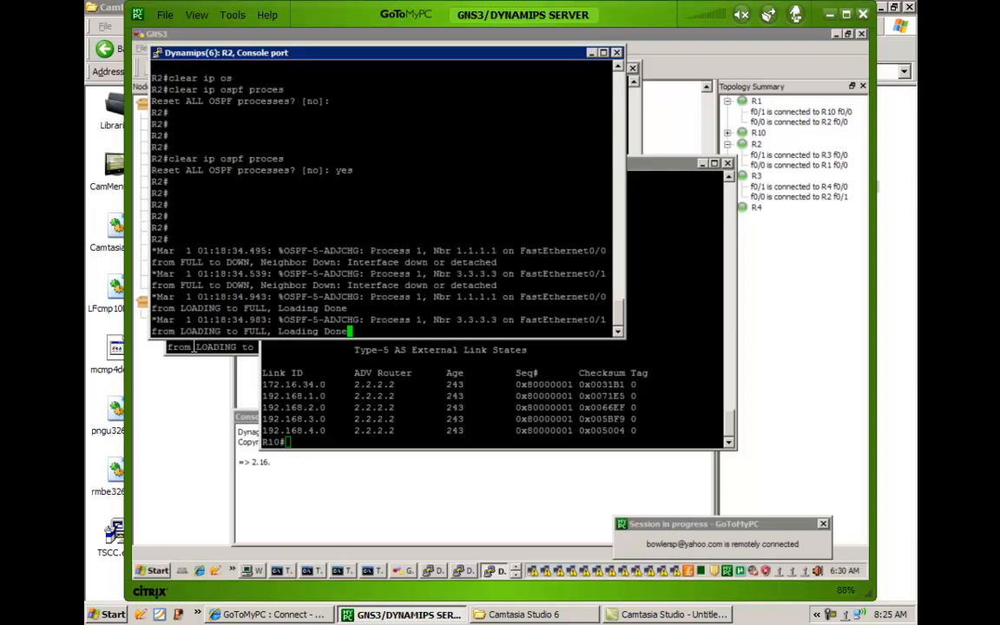
Switch to R3's console and get a clean privileged prompt.
click(198, 396)
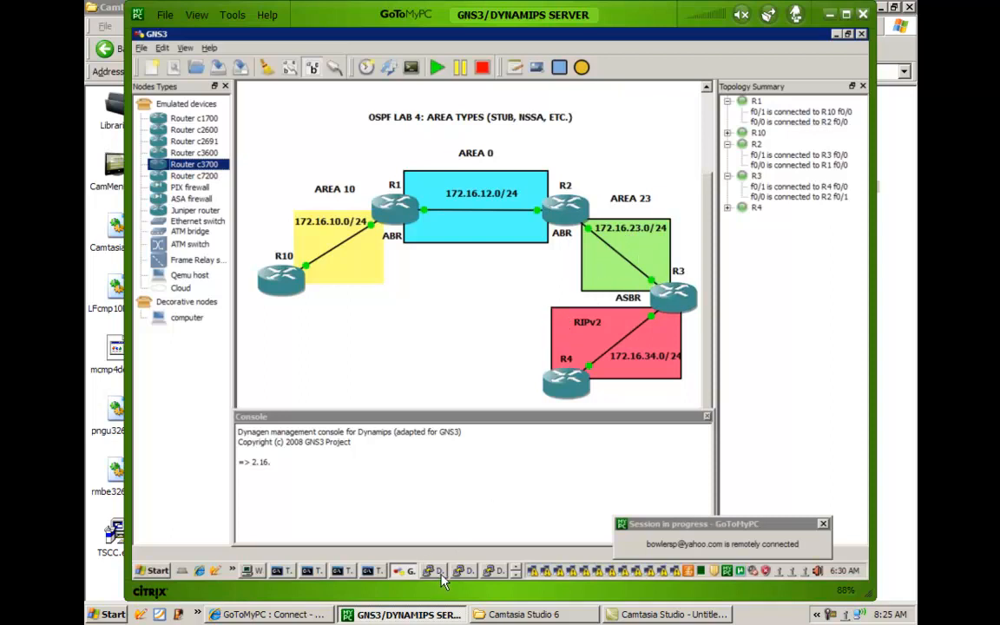
click(516, 573)
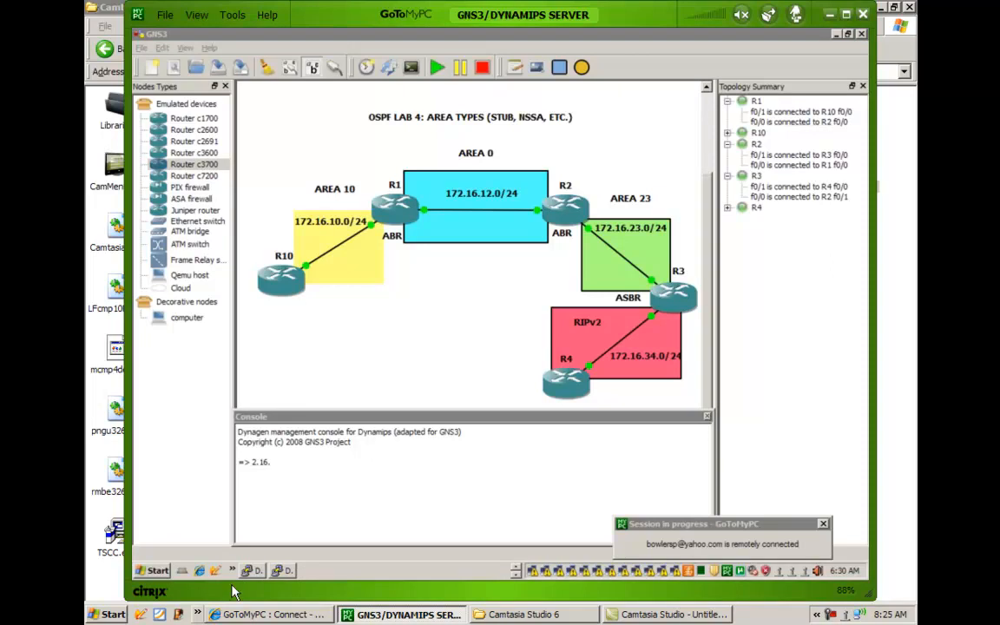
click(254, 571)
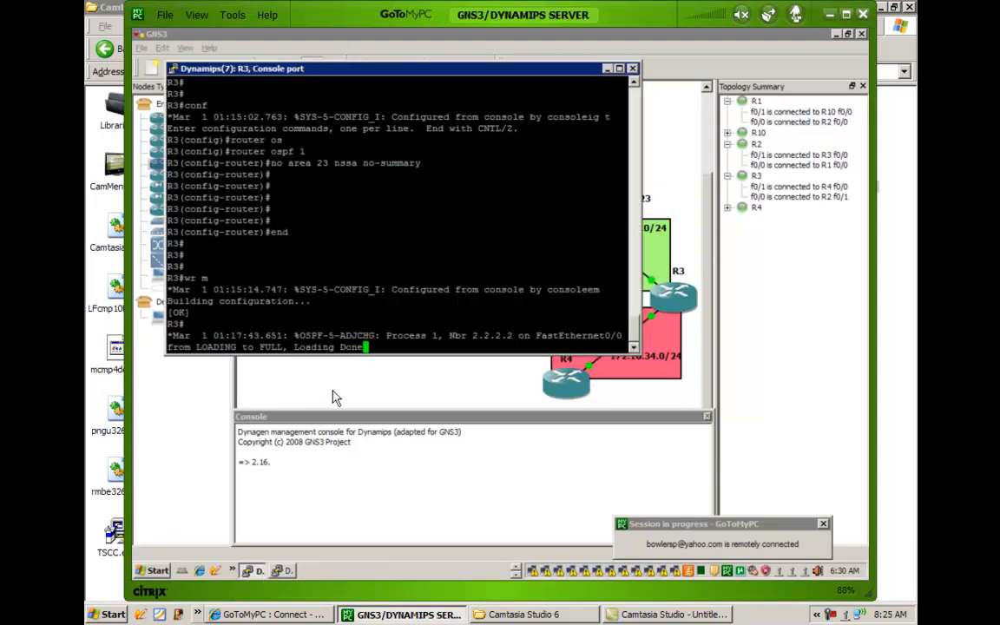
key(Return)
key(Return)
key(Return)
key(Return)
key(Return)
key(Return)
key(Return)
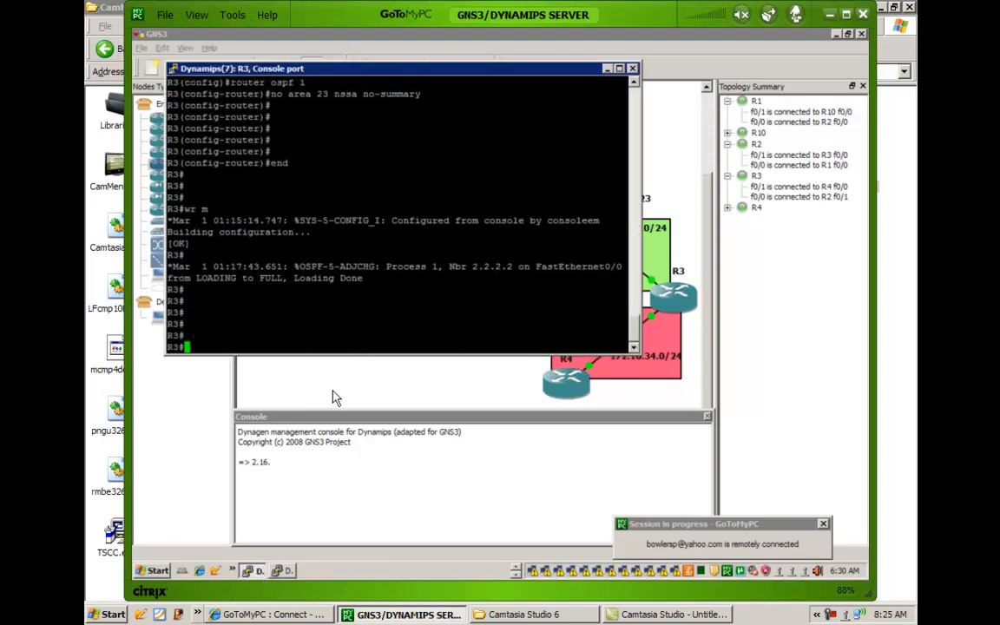
Display R3's running configuration from the OSPF section with show run | b ospf and check the area 23 and redistribution lines.
text(showr)
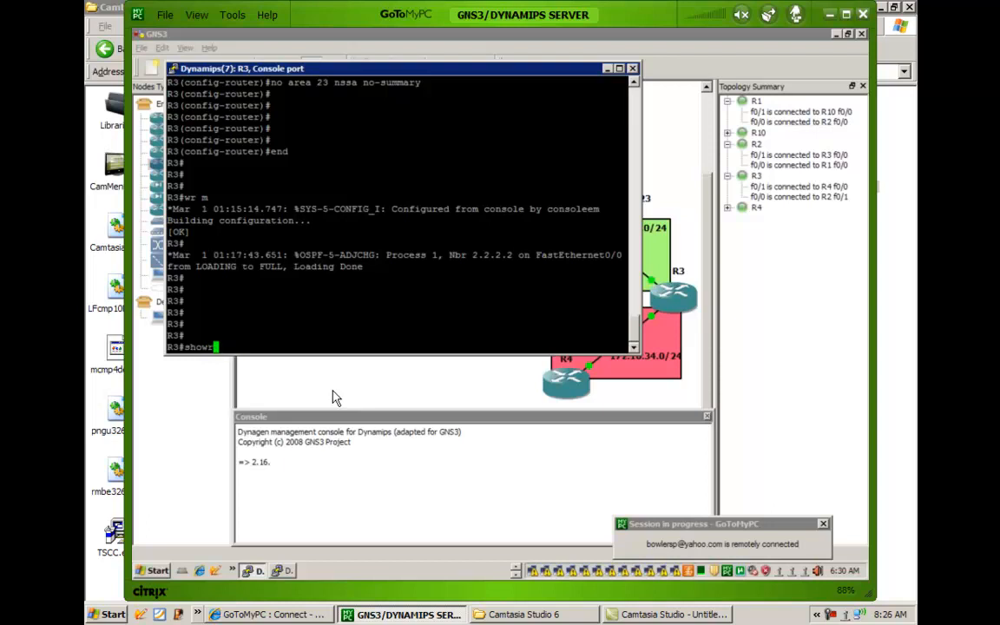
text(run | i)
key(BackSpace)
key(BackSpace)
text(b ospf)
key(Return)
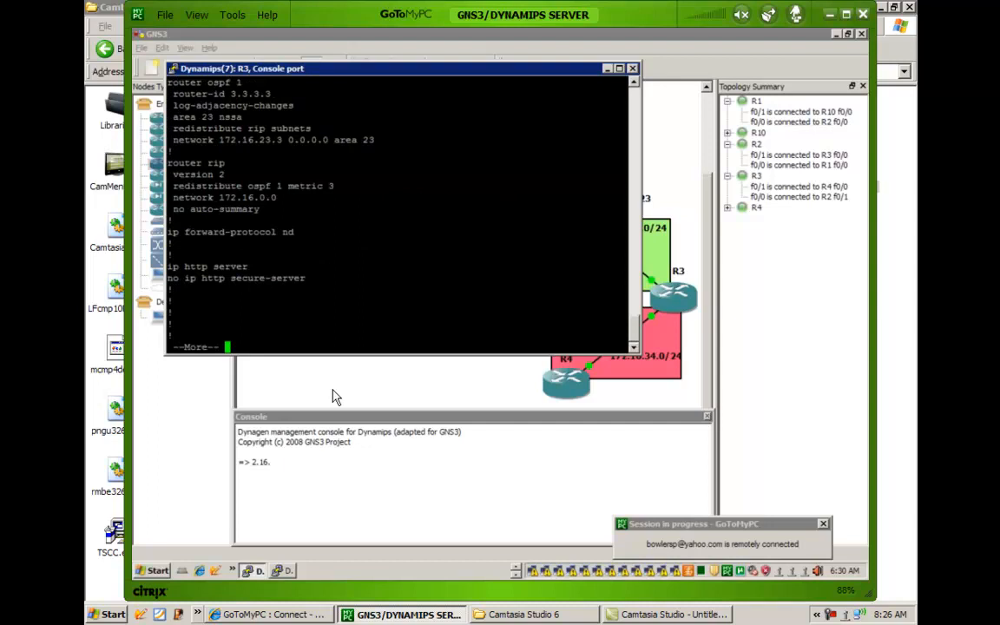
key(Return)
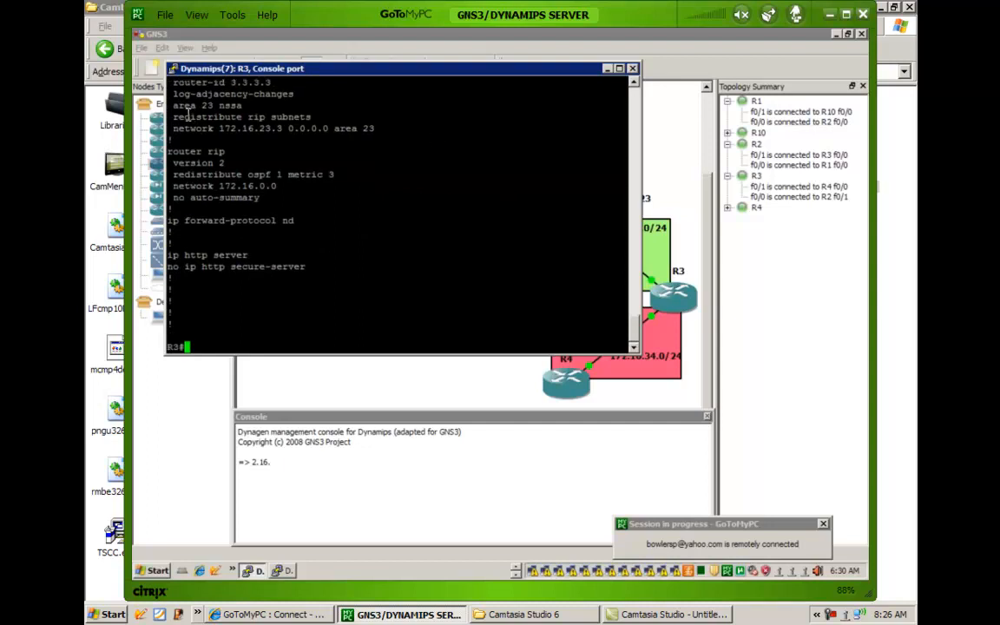
drag(193, 117, 304, 130)
click(295, 134)
Switch to R10's console, rerun show ip ospf database and page through to the Type-5 external link states.
click(516, 572)
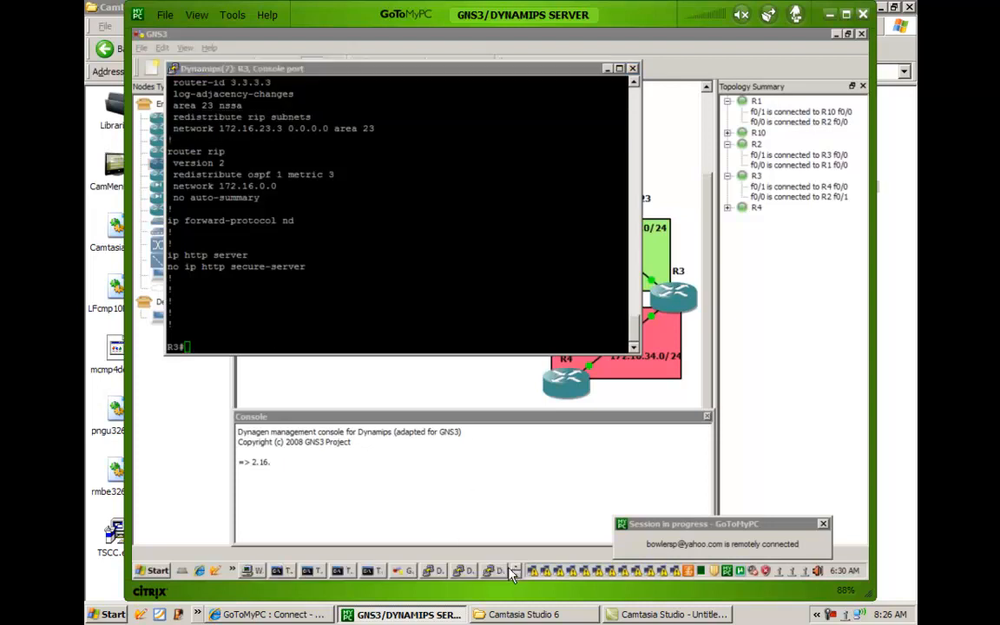
click(437, 573)
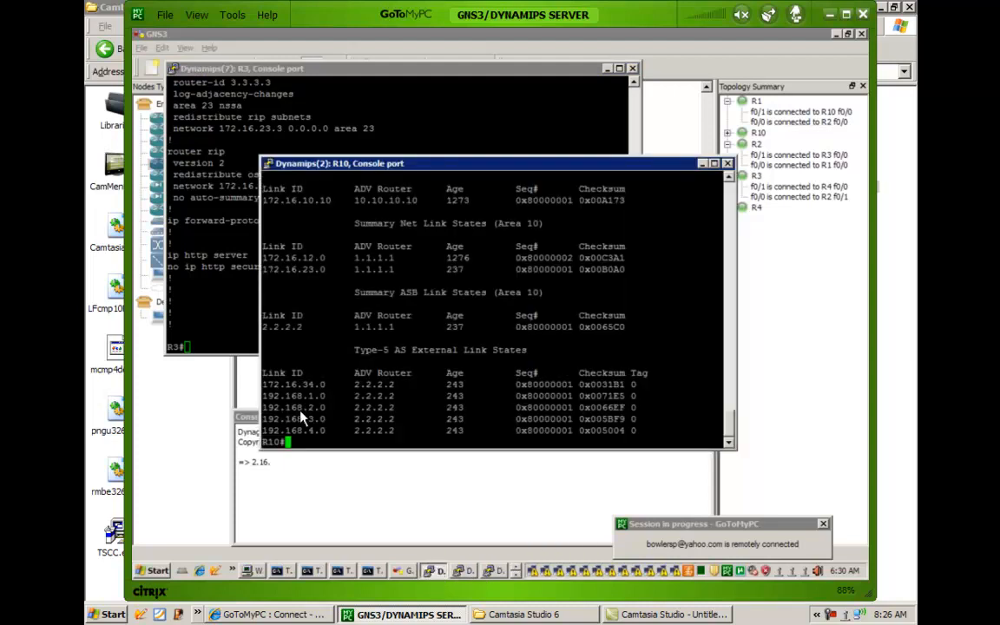
key(Up)
key(Return)
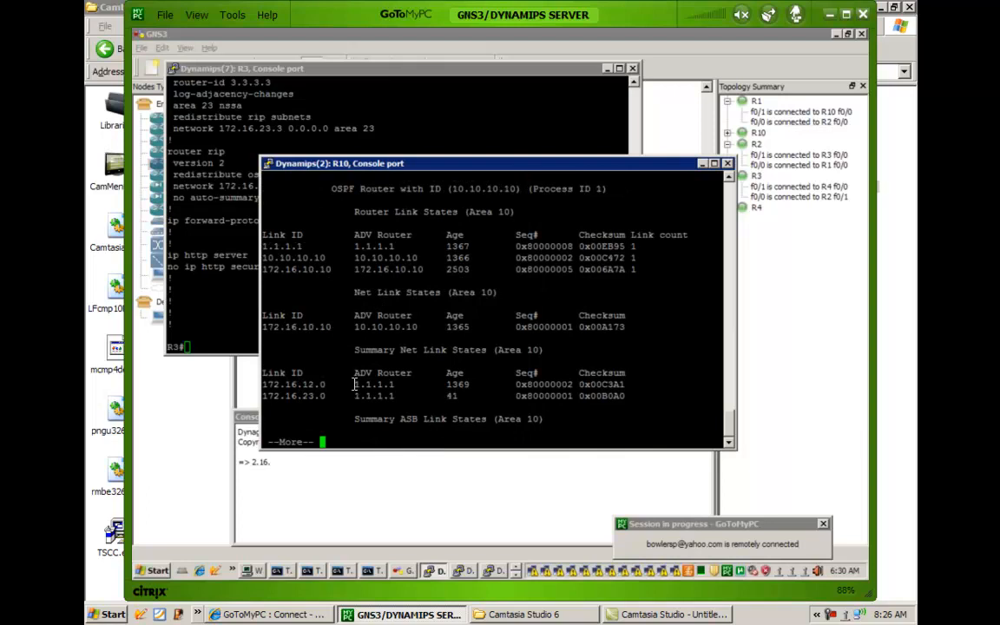
key(space)
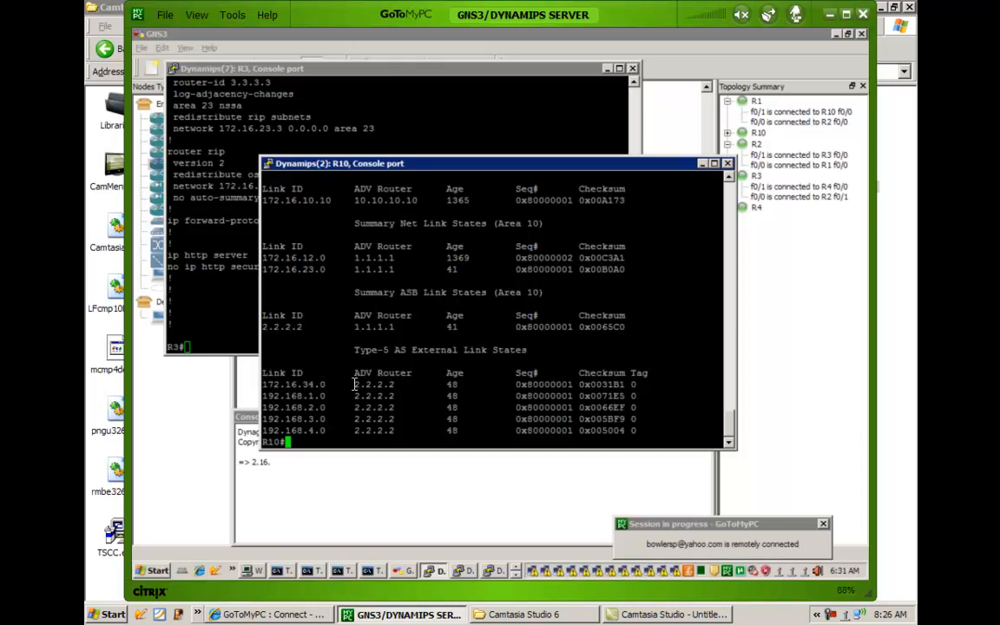
Switch to R2's console, run show ip ospf database and page through to the end of the output.
click(492, 573)
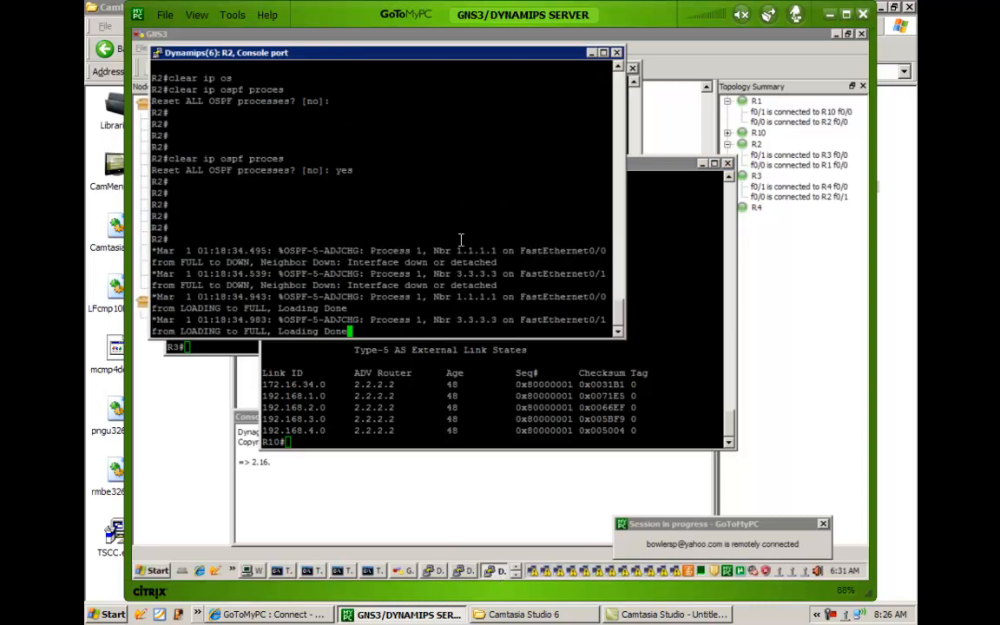
key(Return)
key(Return)
key(Return)
key(Return)
key(Return)
key(Return)
key(Return)
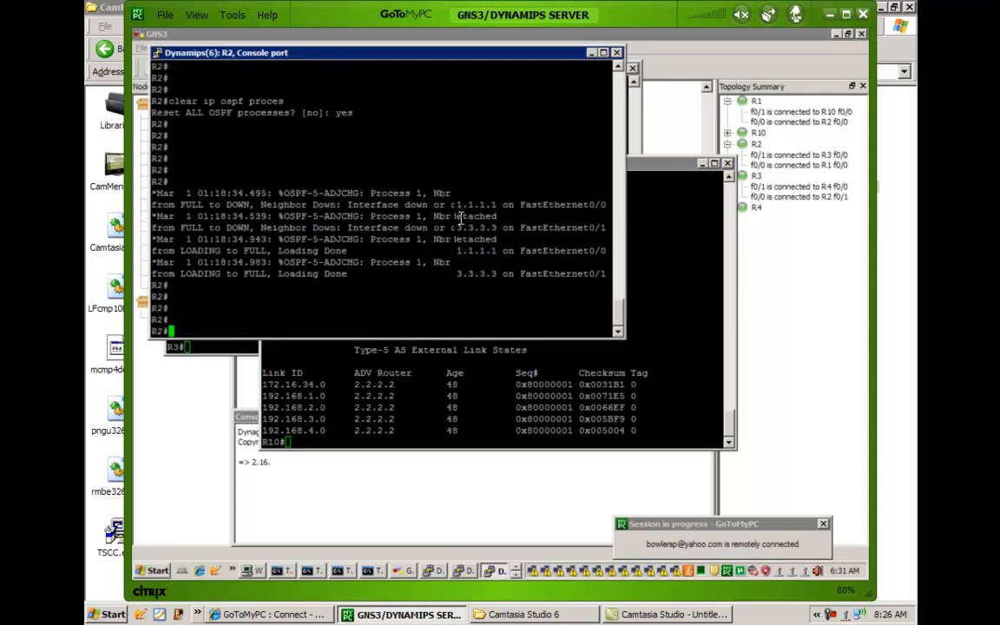
text(show ip os)
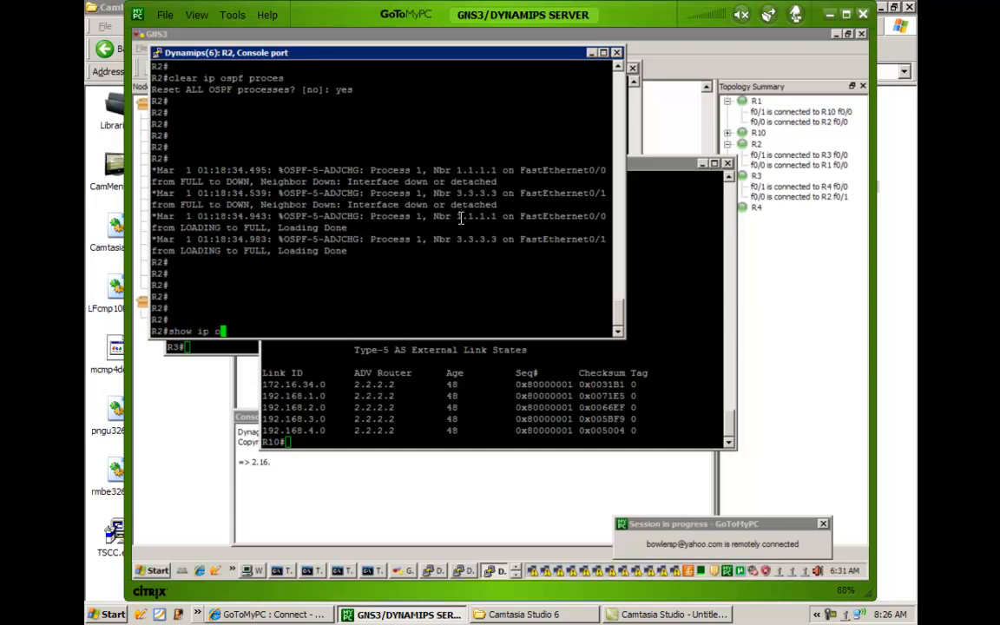
key(Tab)
text(data)
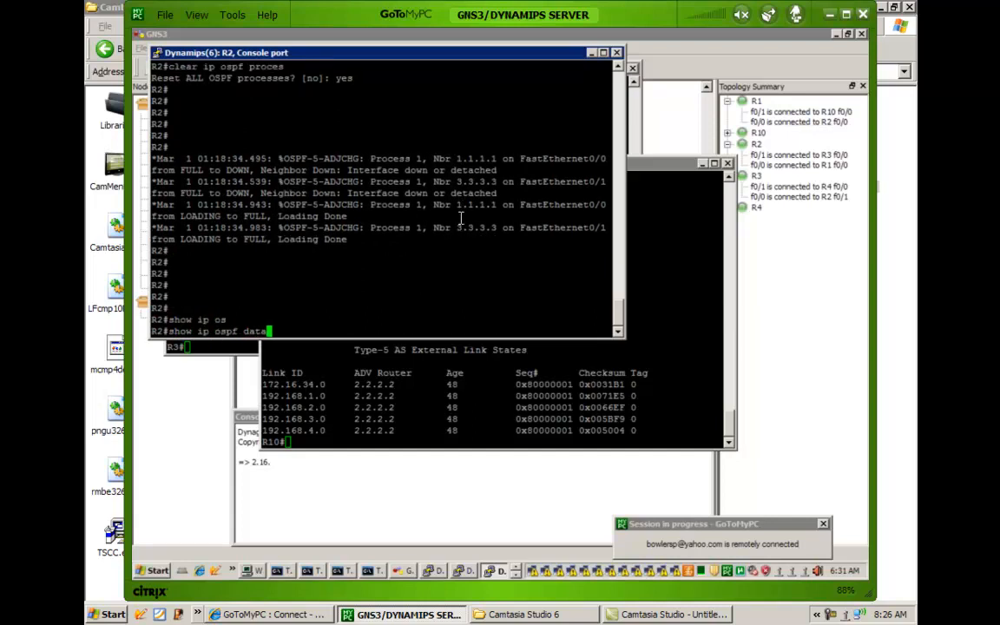
key(Tab)
key(Return)
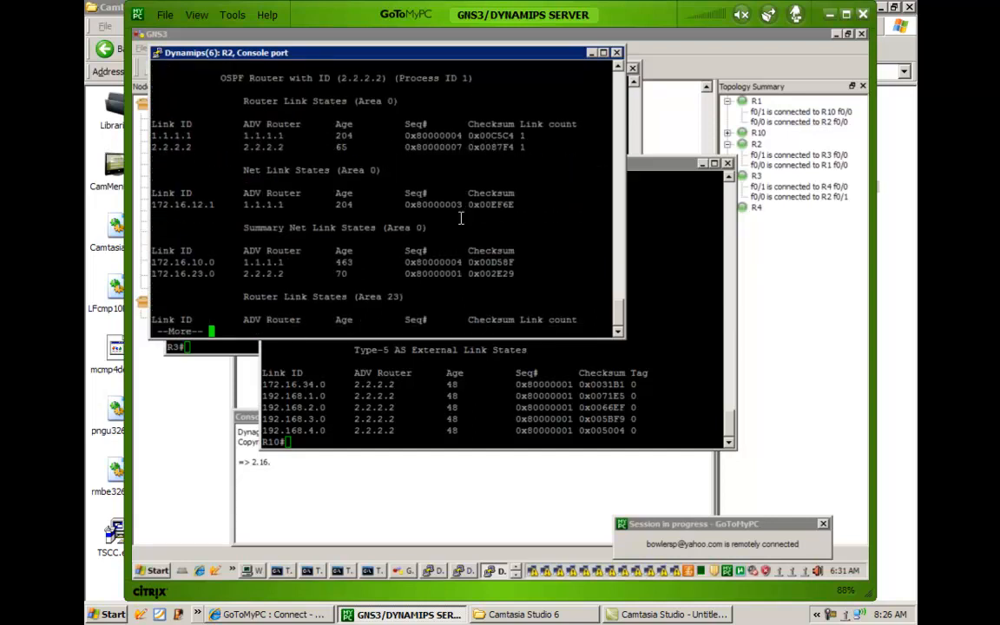
key(space)
key(space)
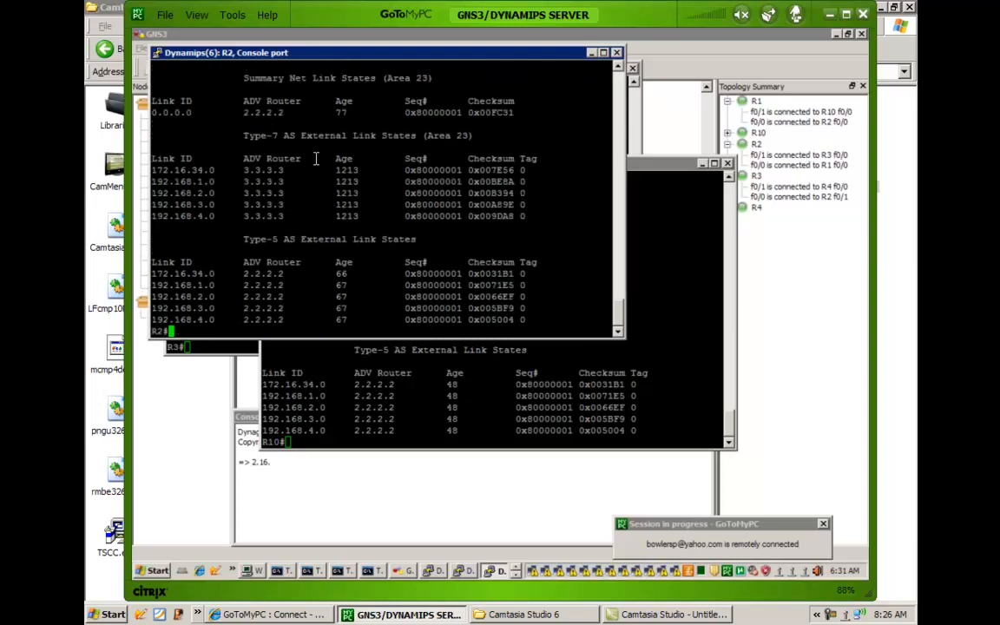
Review the area 23 link states in R2's database and highlight the 0.0.0.0 summary net entry.
scroll(316, 158, up, 4)
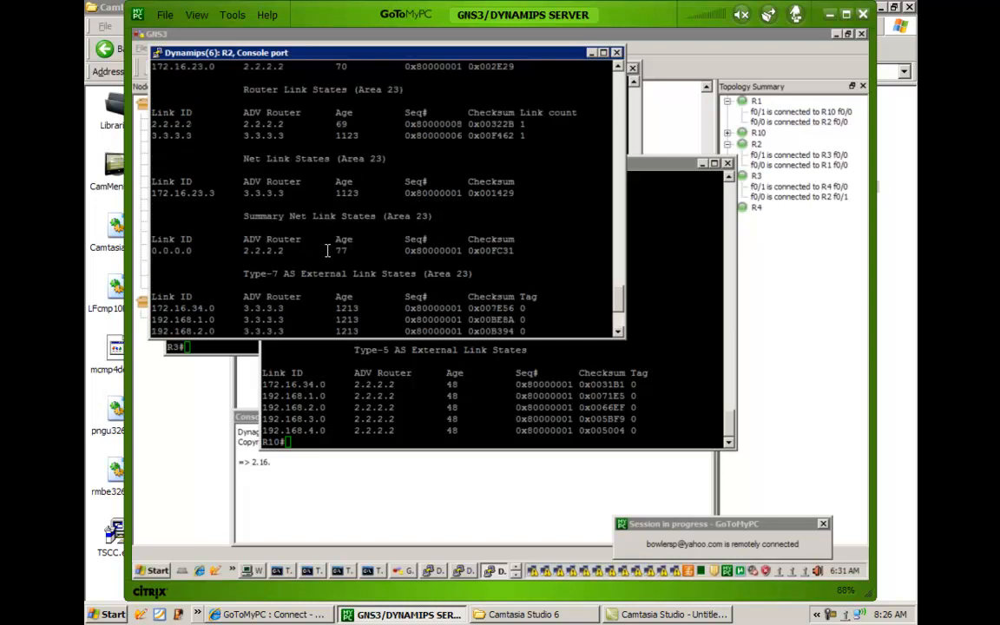
scroll(334, 253, down, 4)
scroll(334, 254, down, 4)
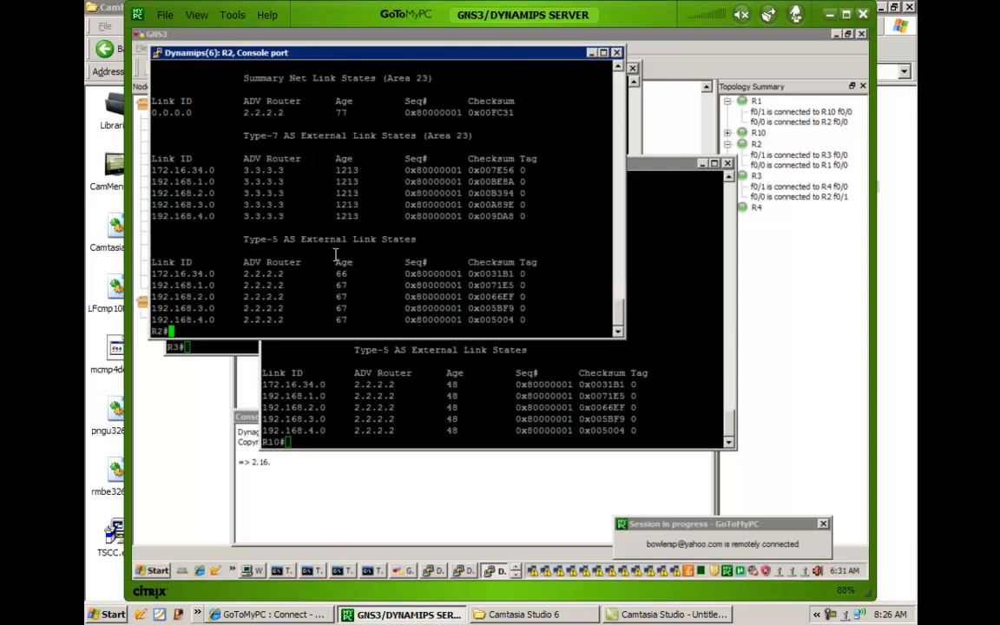
scroll(335, 253, up, 4)
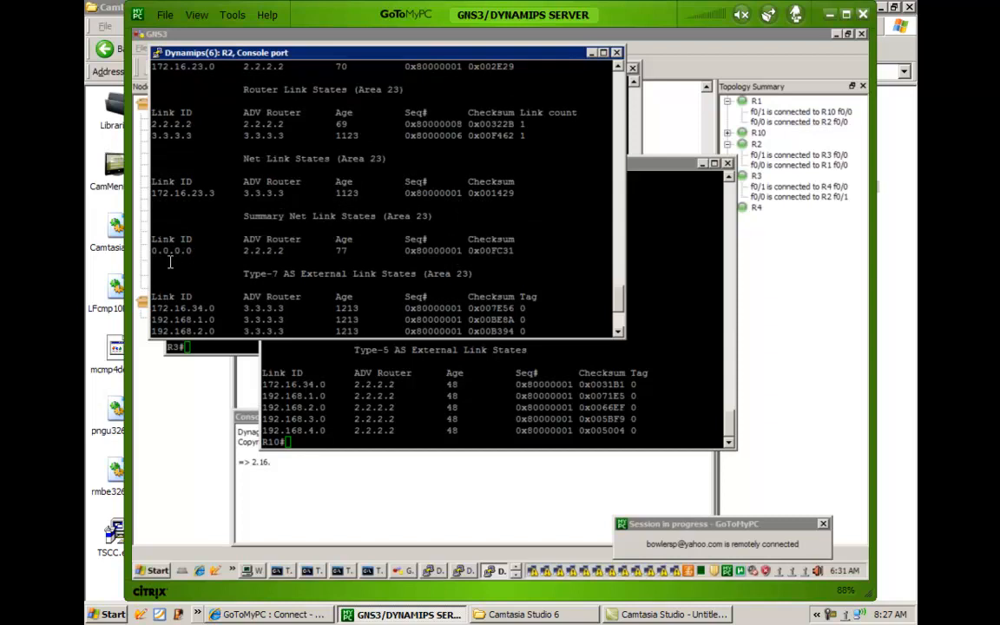
drag(159, 252, 472, 256)
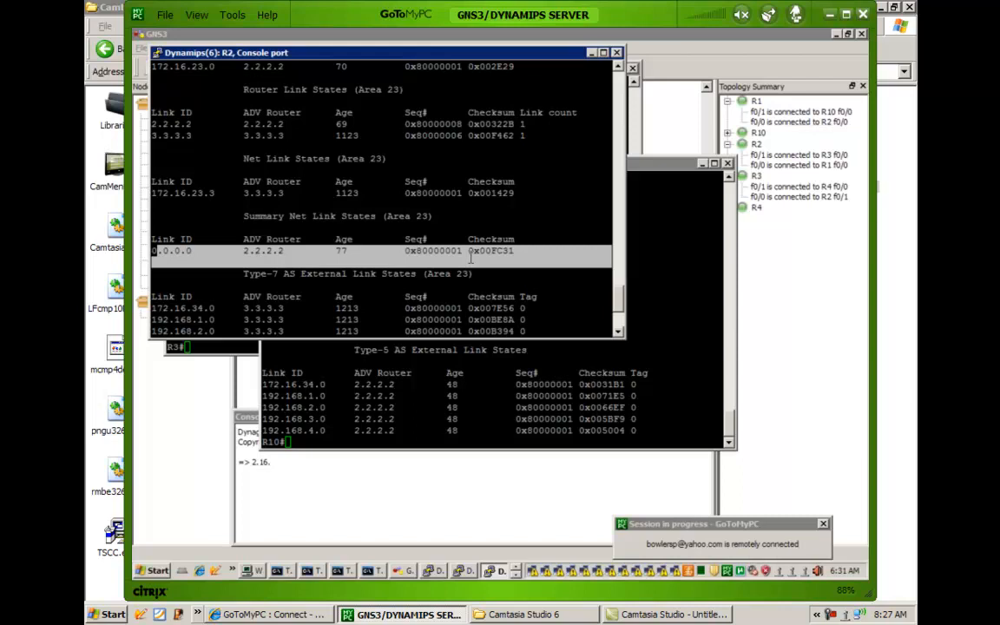
Display R2's routing table with show ip route and highlight the O N2 routes for the 192.168 networks.
text(show ip route)
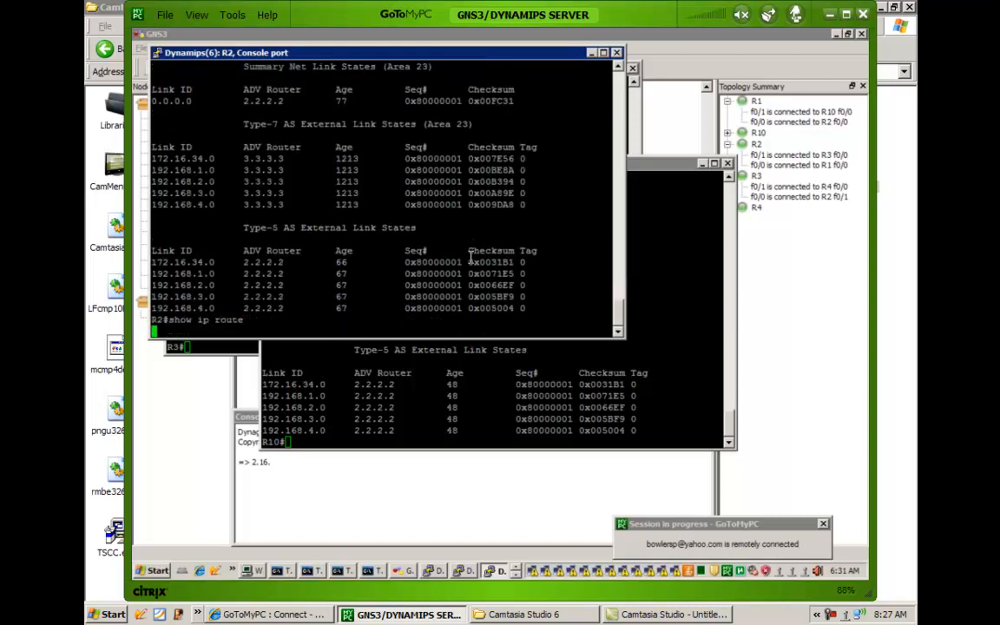
key(Return)
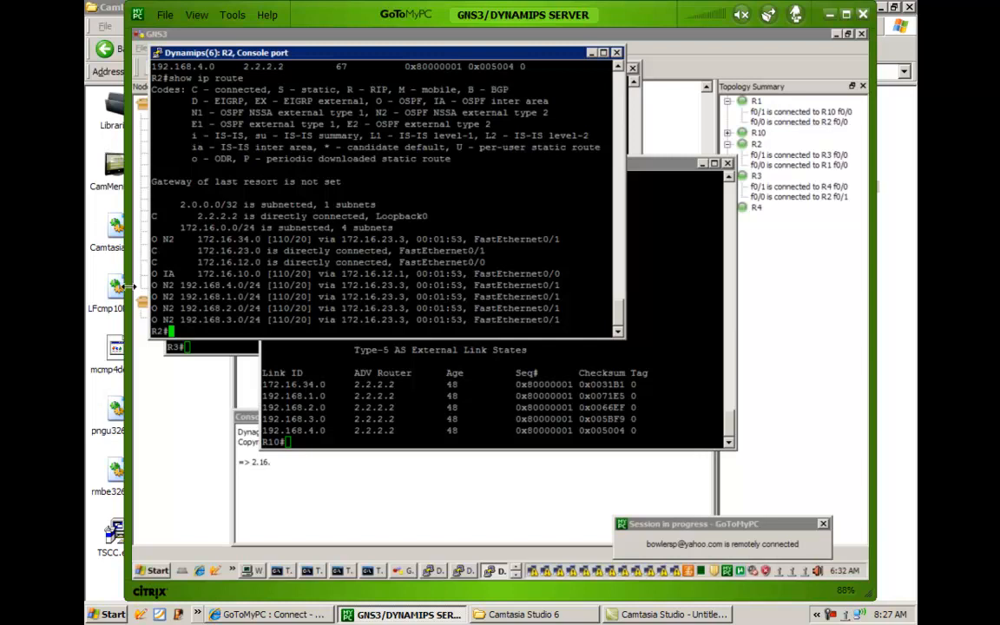
drag(156, 286, 349, 332)
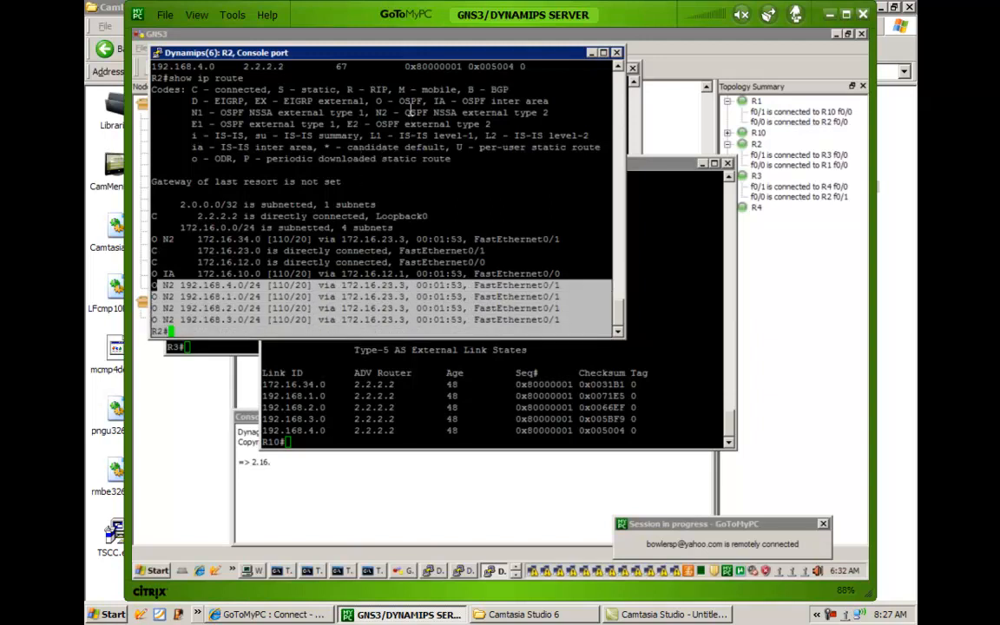
drag(405, 110, 526, 104)
click(258, 284)
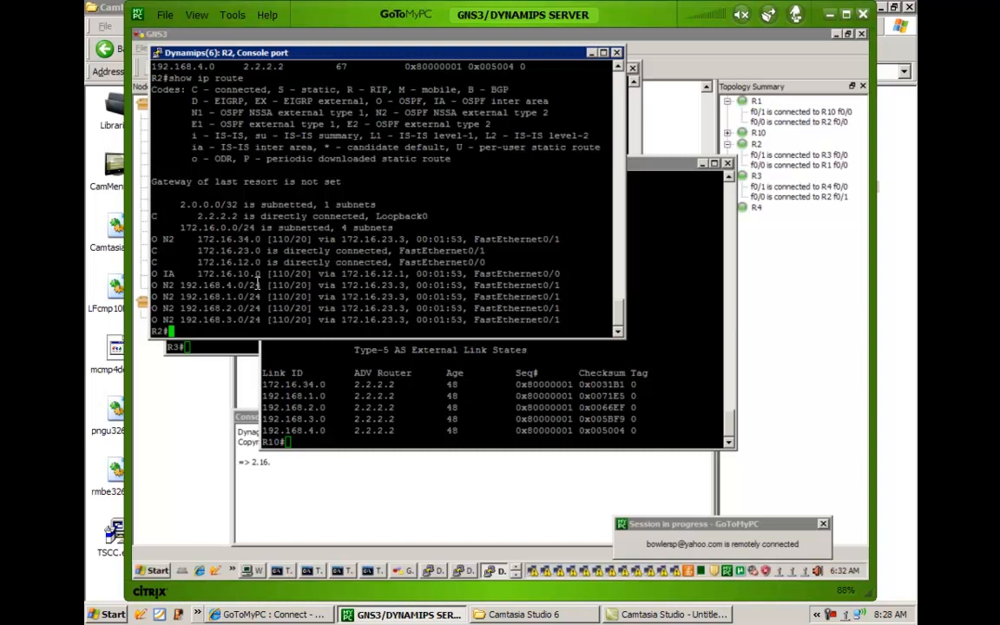
Compare the 0.0.0.0 summary entry in R2's database output with its routes, and rerun show ip route.
scroll(252, 284, up, 4)
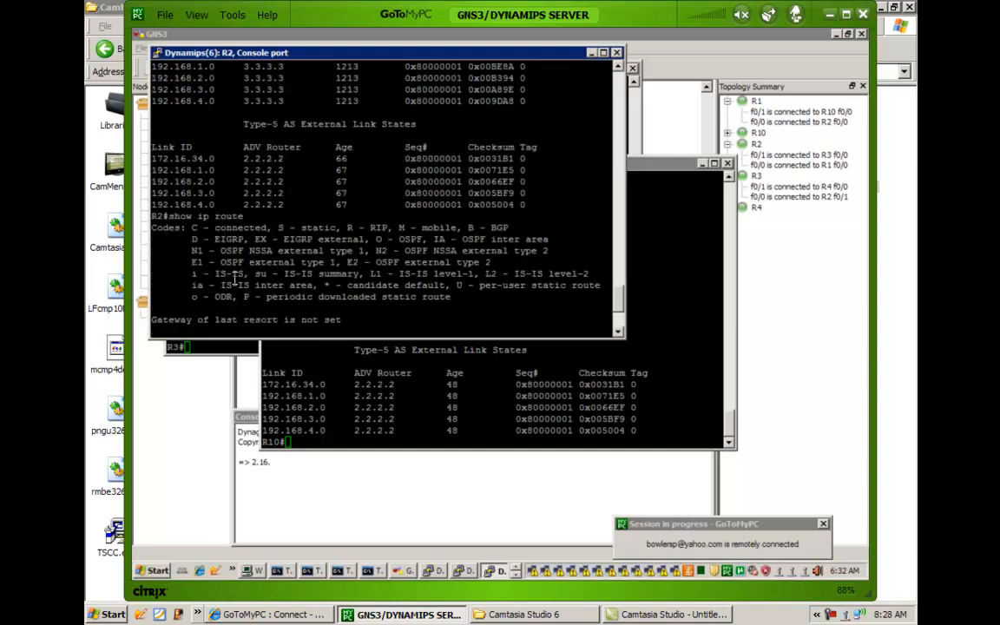
scroll(211, 252, up, 8)
drag(153, 272, 330, 267)
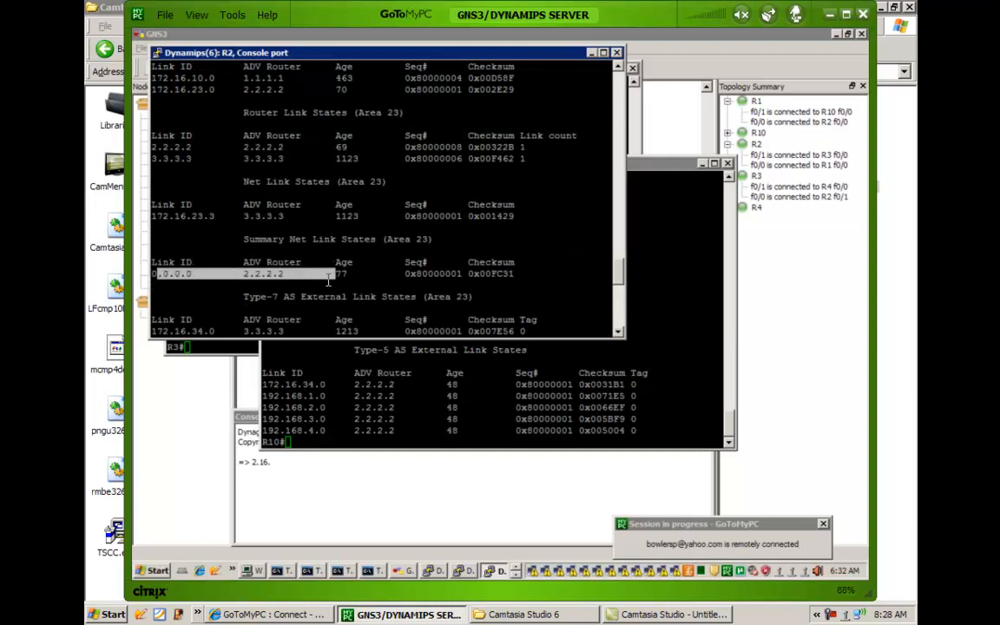
scroll(328, 271, down, 12)
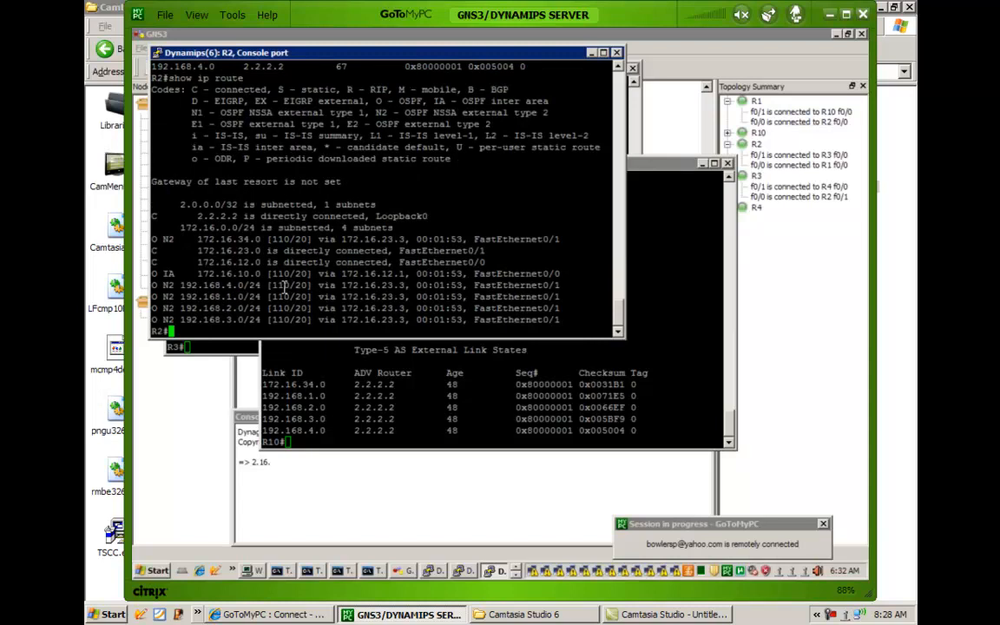
key(Up)
key(Return)
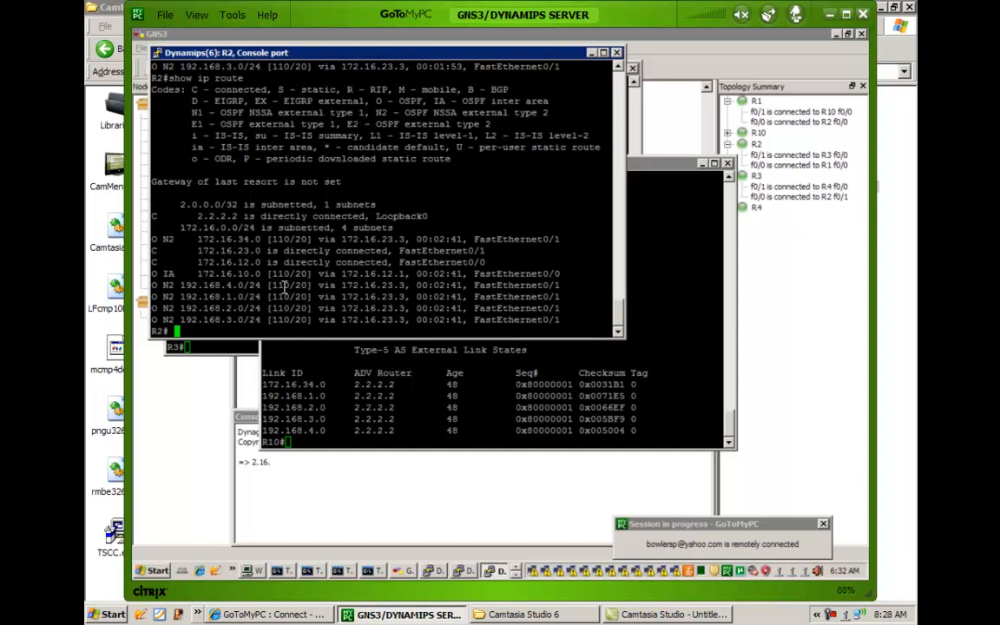
Switch to R3's console and display its routing table with show ip route to examine the default route.
click(217, 348)
text(sh)
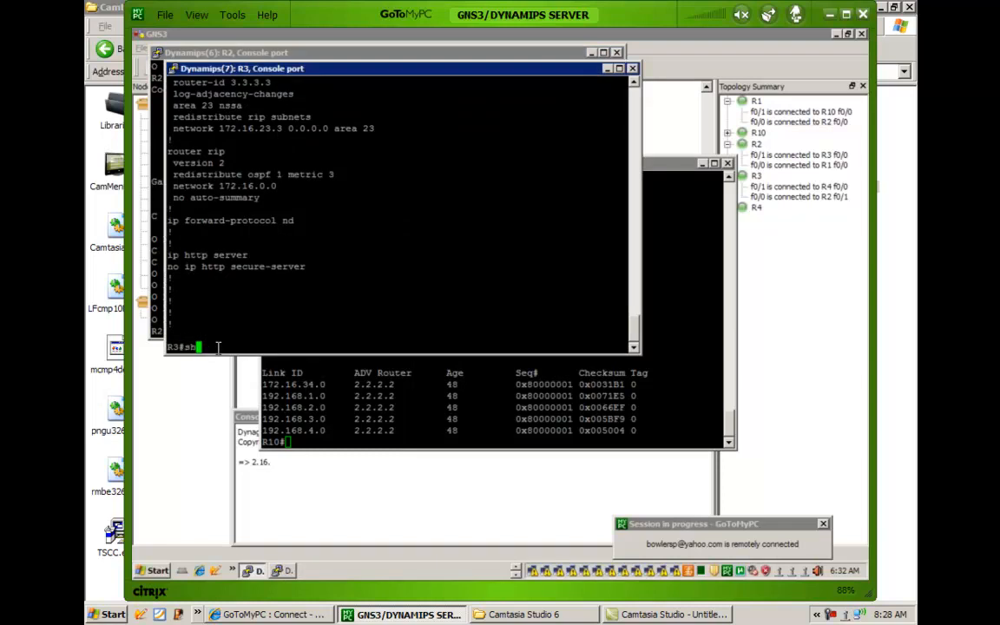
text(ow ip route)
key(Return)
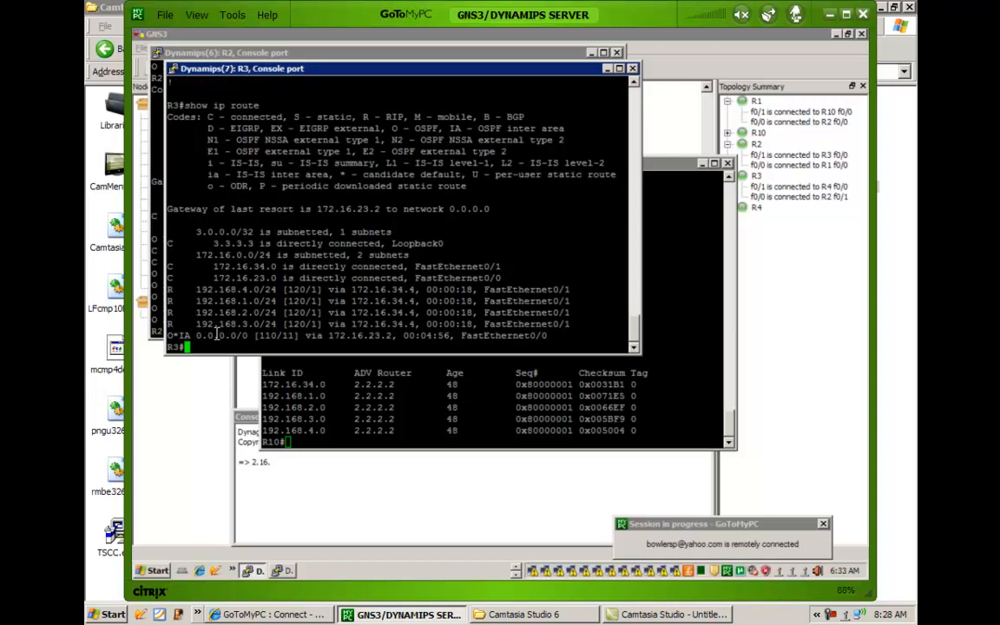
right_click(218, 332)
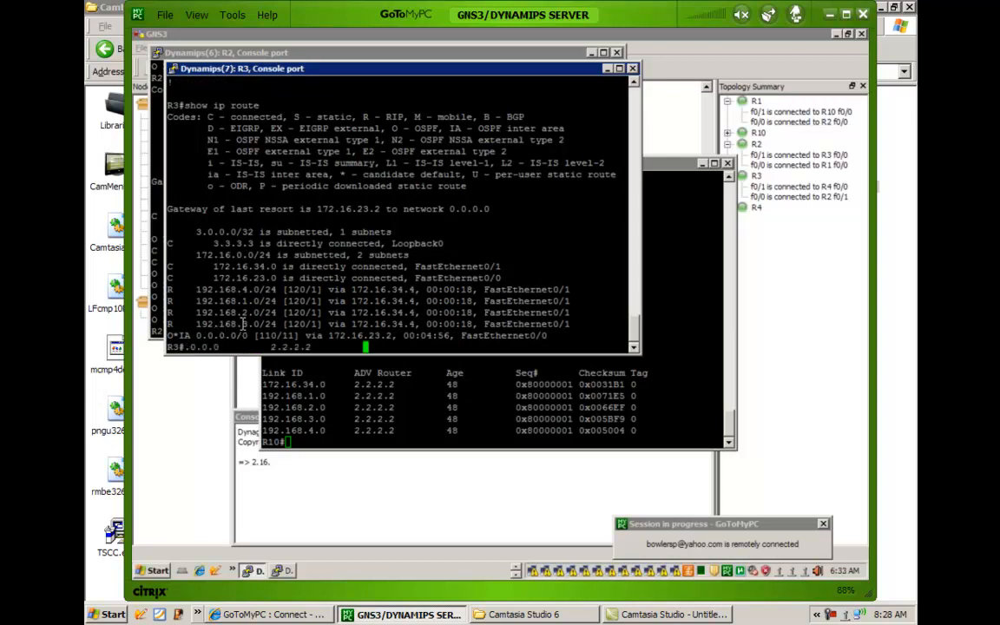
Display R3's full OSPF database with show ip ospf database and highlight around the 0.0.0.0 summary net entry.
key(BackSpace)
key(BackSpace)
key(BackSpace)
key(BackSpace)
key(BackSpace)
key(BackSpace)
key(BackSpace)
key(BackSpace)
key(BackSpace)
key(BackSpace)
key(BackSpace)
key(BackSpace)
key(BackSpace)
key(BackSpace)
key(BackSpace)
key(BackSpace)
key(BackSpace)
key(BackSpace)
key(BackSpace)
key(BackSpace)
text(show ip )
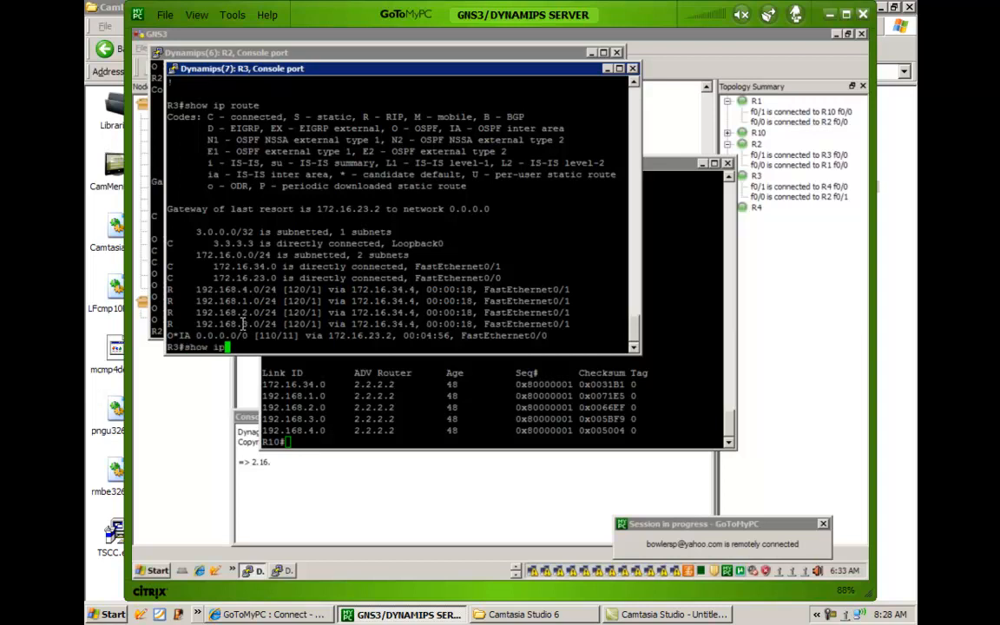
text(ospf database)
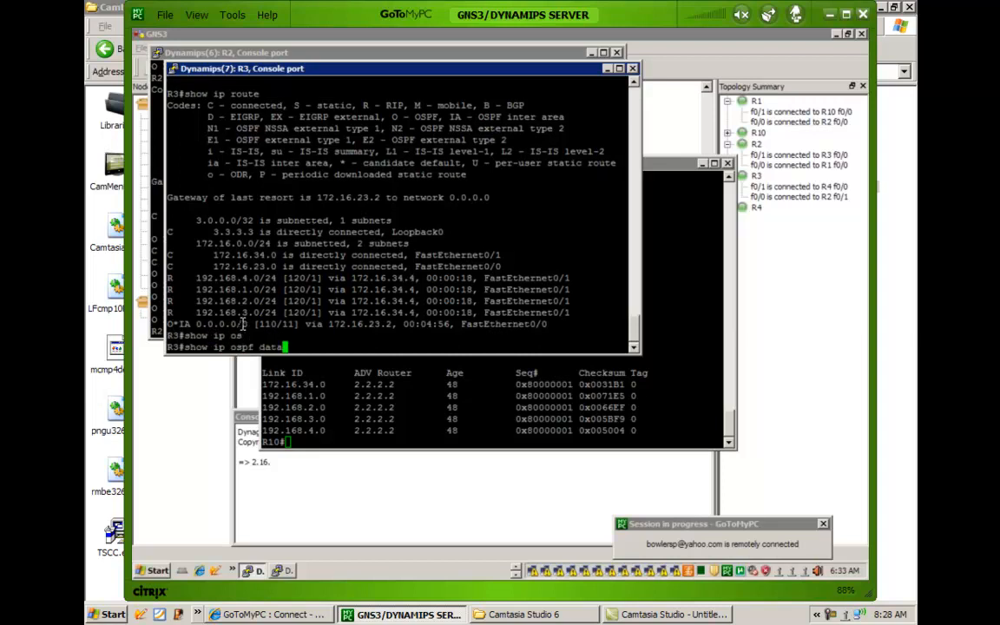
key(Return)
key(space)
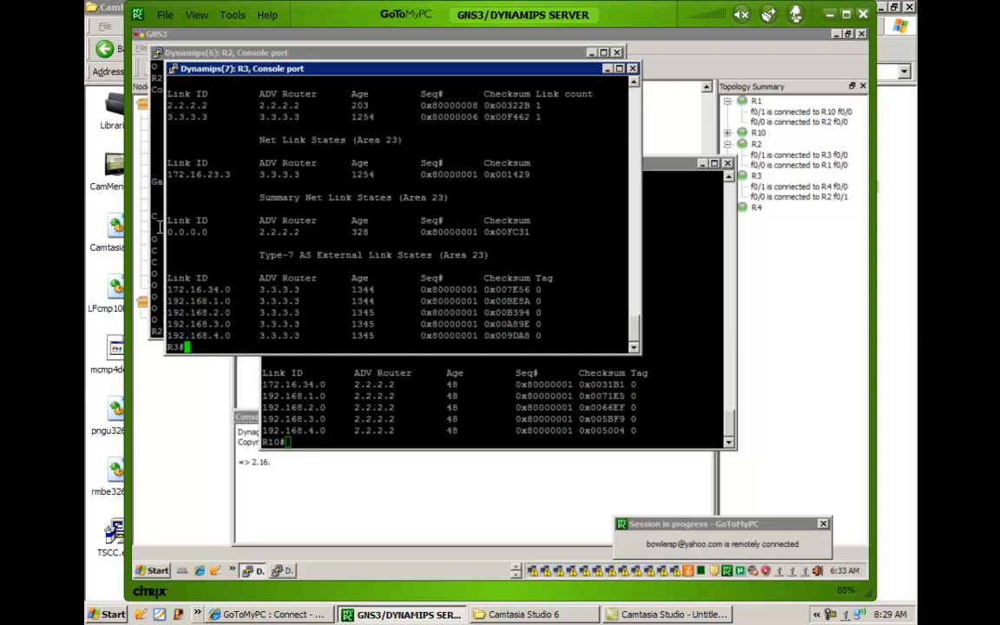
drag(168, 232, 253, 211)
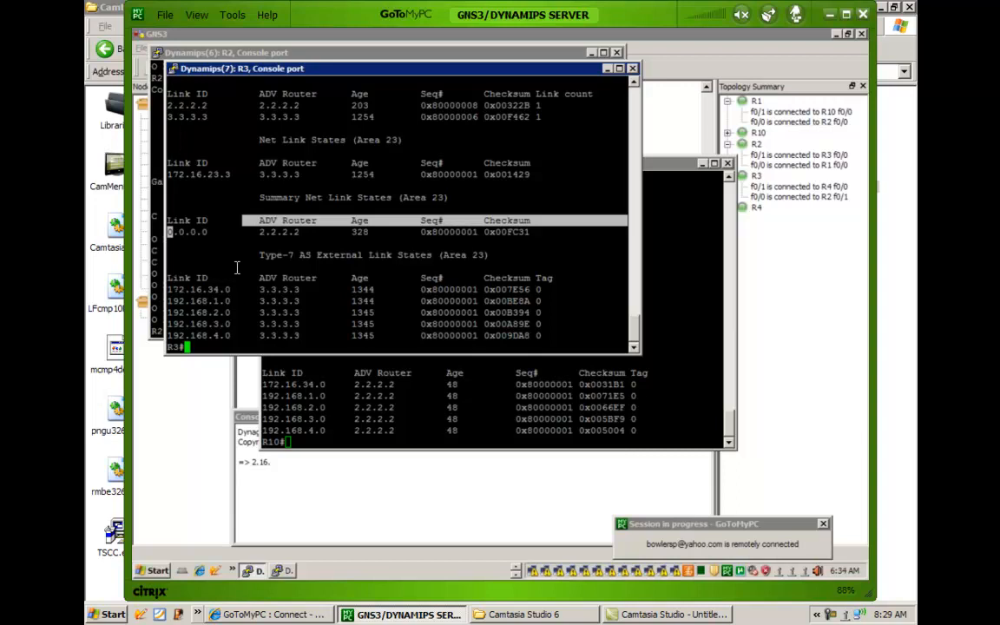
Display R3's routing table with show ip route and highlight the default route and the RIP routes.
text(show ip route)
key(Return)
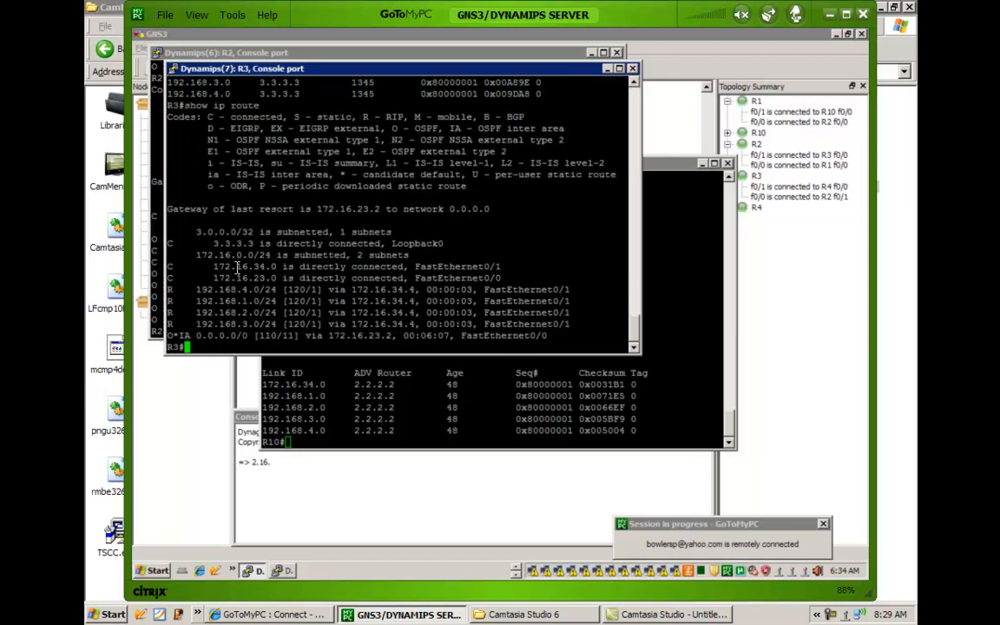
drag(178, 324, 204, 335)
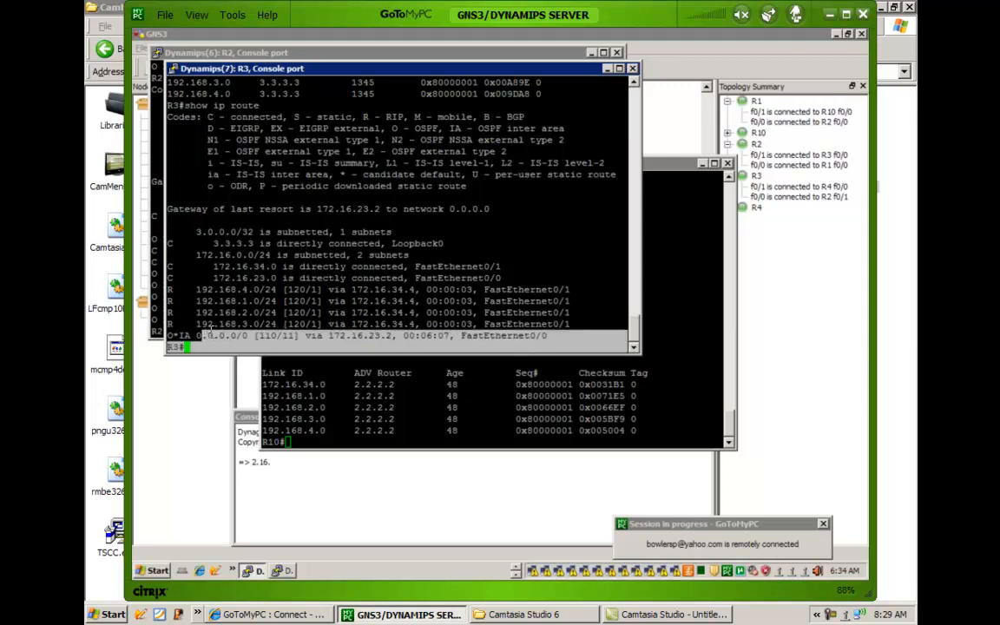
click(175, 284)
drag(172, 280, 247, 299)
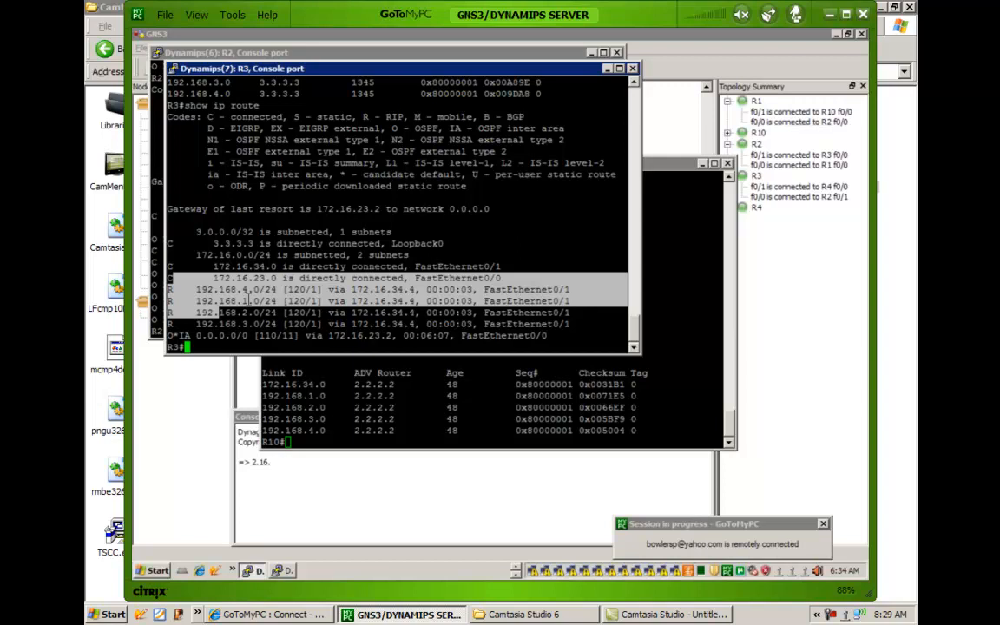
Test reachability from R3 by pinging 172.16.10.10.
text(ping 172.16.10.10)
key(Return)
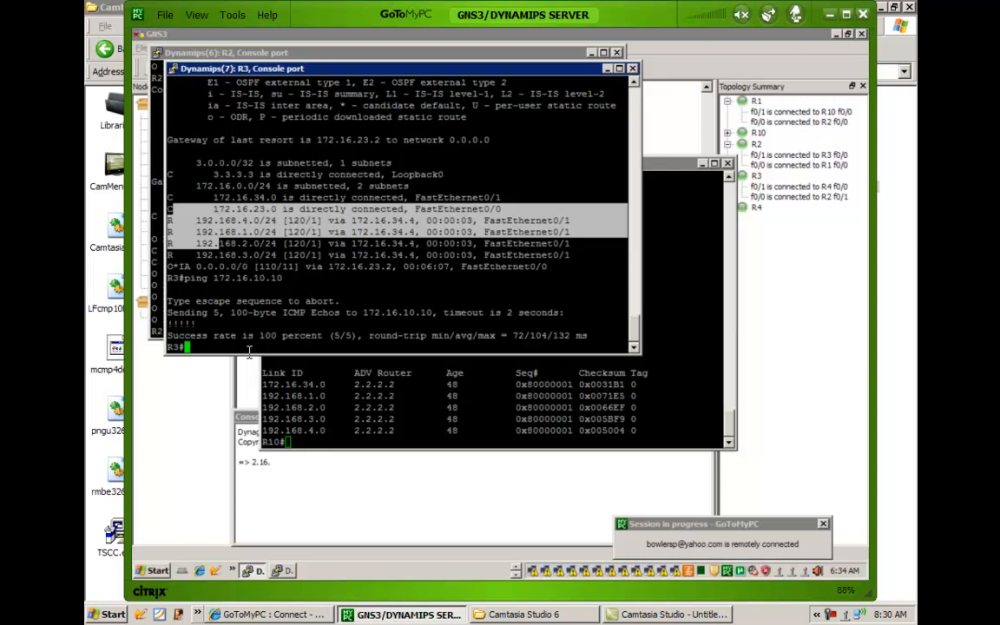
Highlight the O*IA 0.0.0.0/0 default route line in R3's routing table output above the ping.
click(189, 224)
drag(169, 175, 196, 235)
click(198, 257)
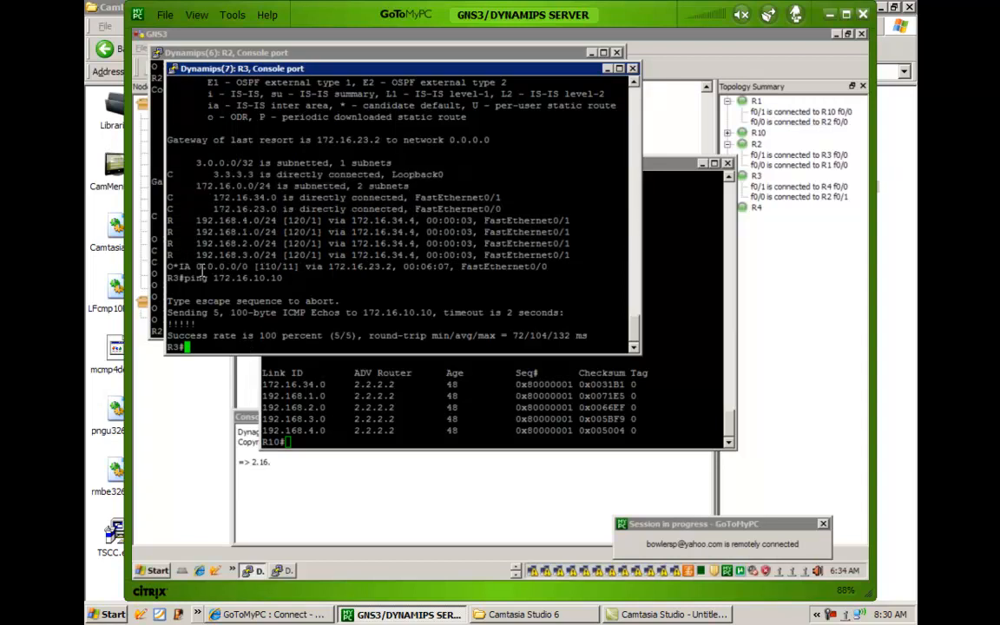
drag(170, 265, 585, 270)
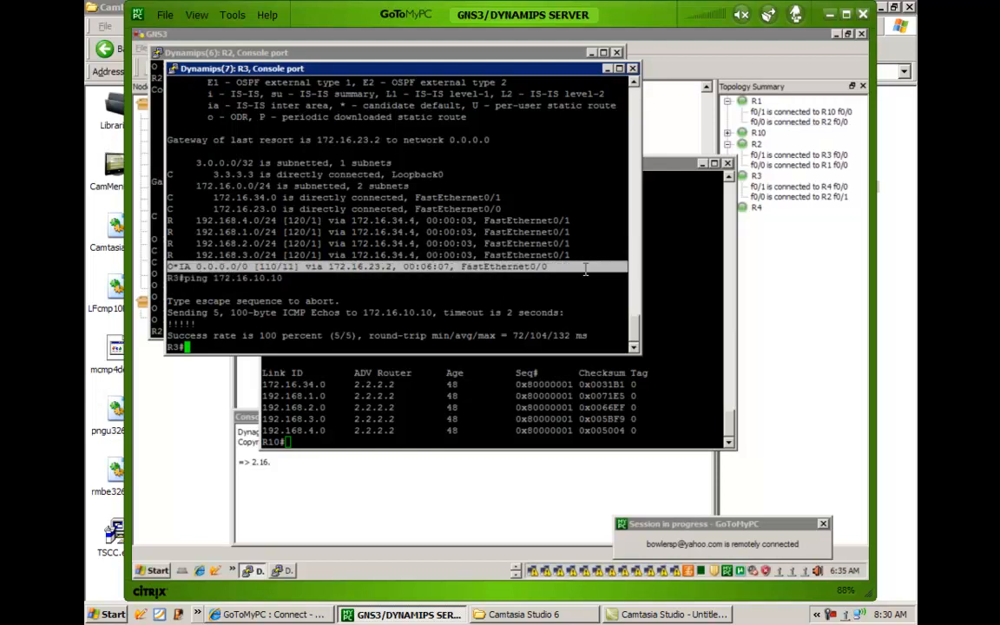
click(286, 255)
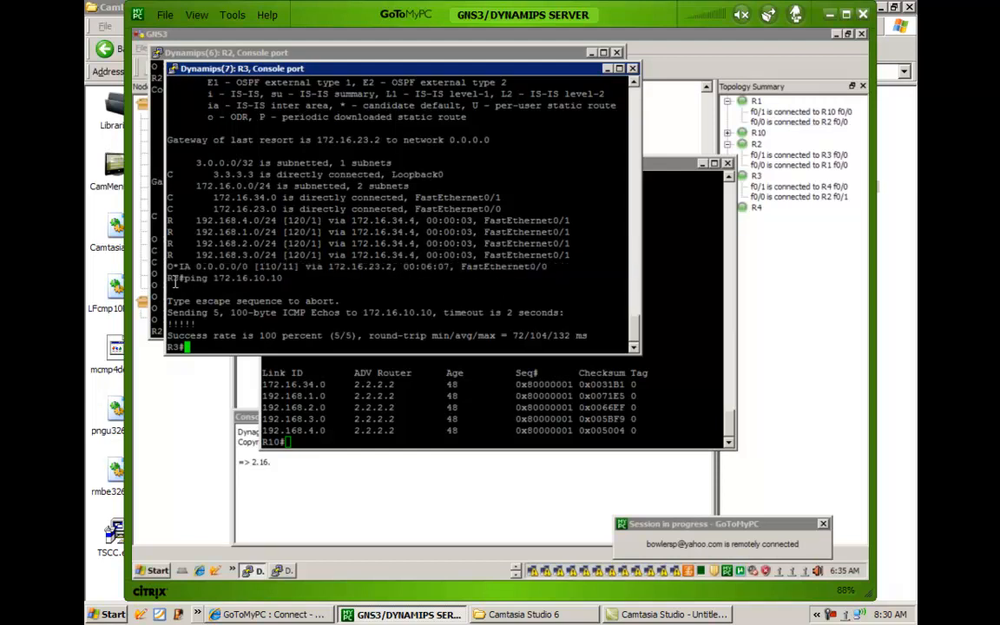
Switch to R2's console and enter router configuration mode for OSPF process 1.
click(157, 219)
text(config t)
key(Return)
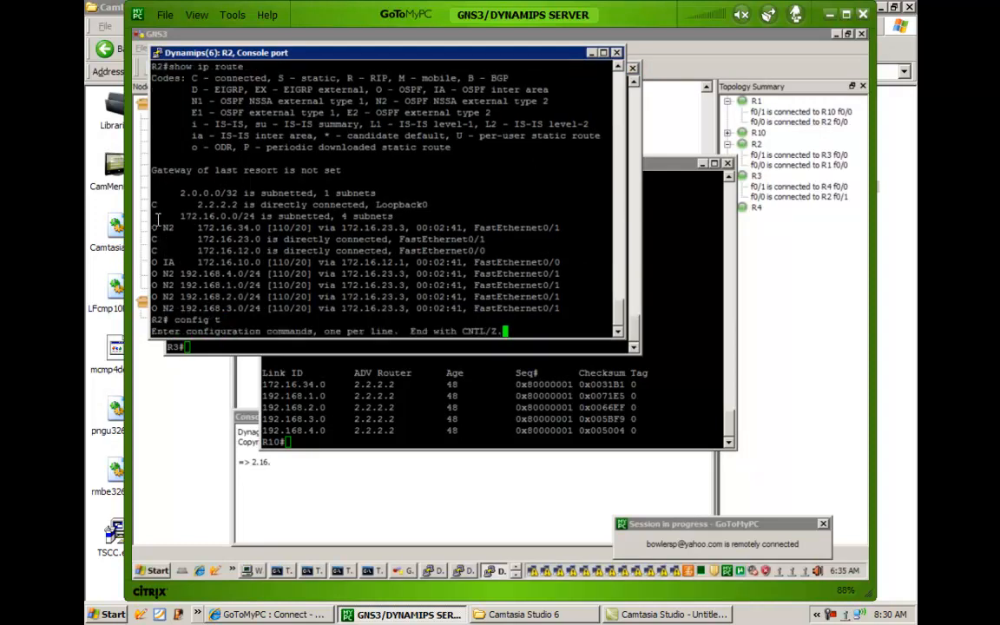
text(router os)
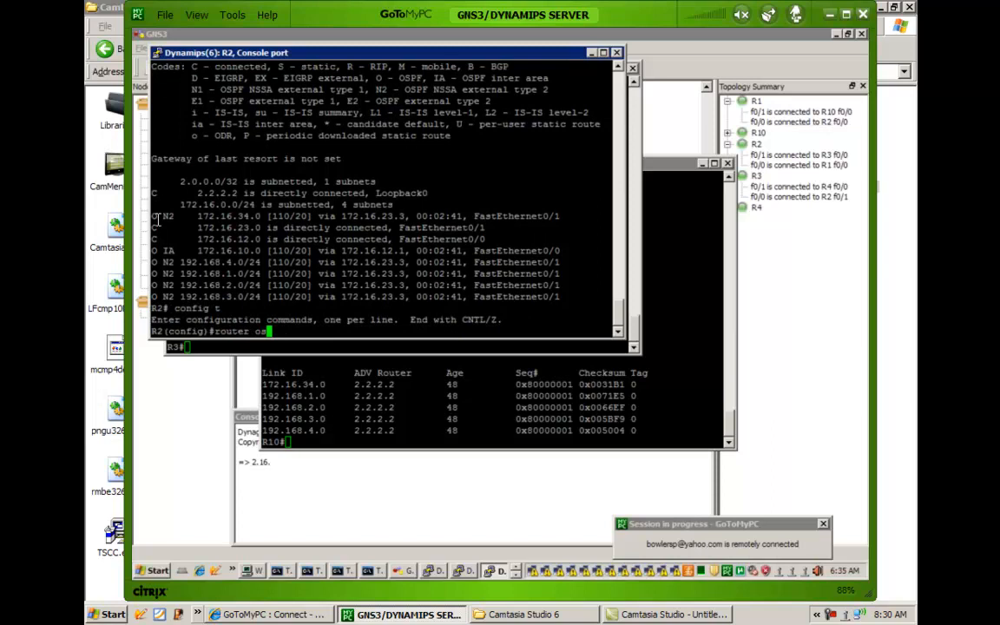
key(Tab)
text(1)
key(Return)
Remove the totally stubby option on R2 with no area 23 nssa no-summary, and end configuration mode.
text(area 23 nssa no-summary)
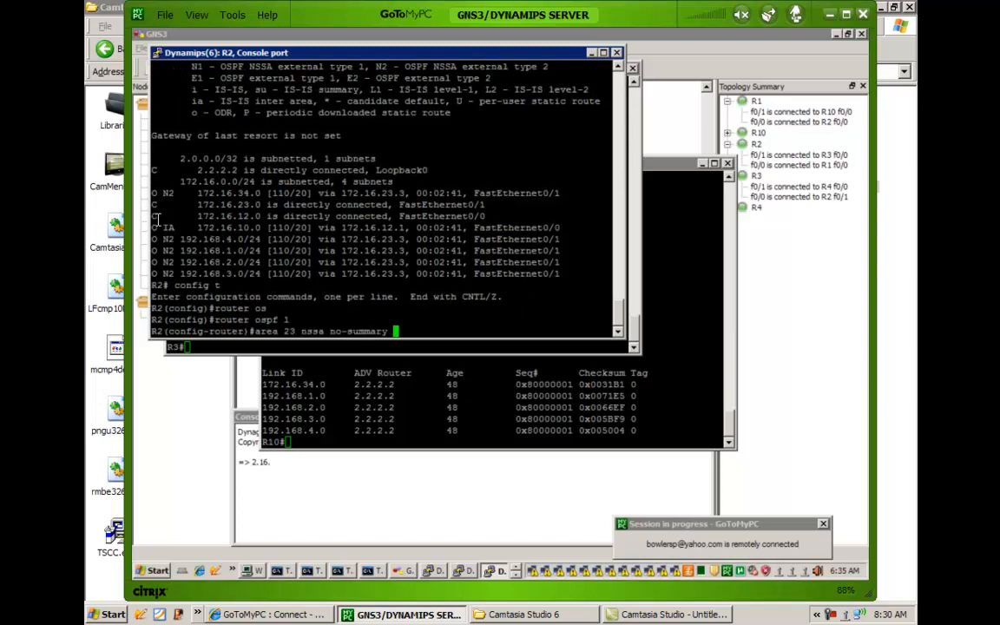
key(ctrl+a)
text(no)
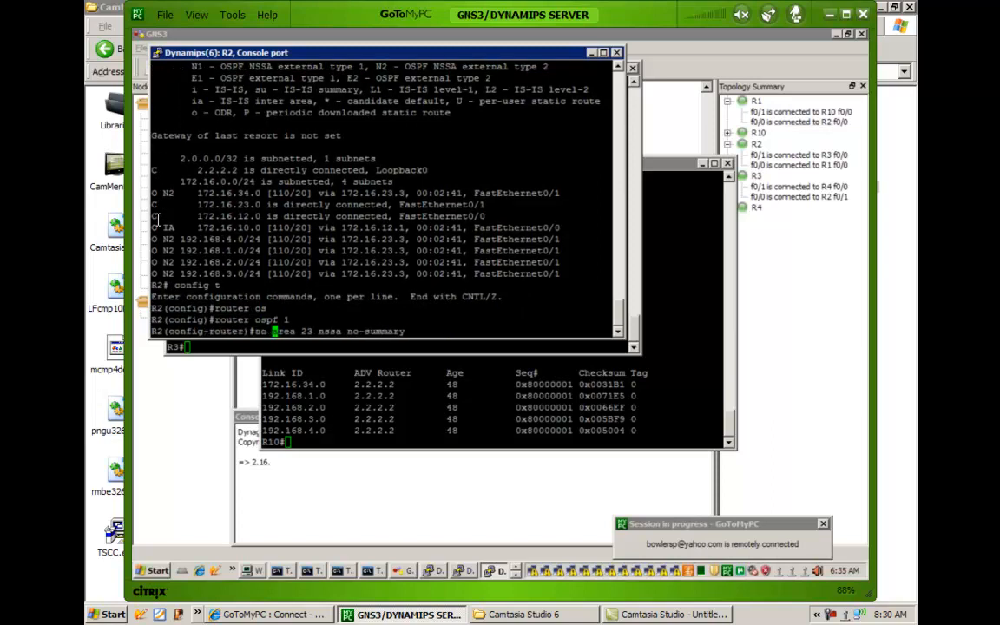
key(Return)
key(Return)
key(Return)
key(Return)
text(end)
key(Return)
key(Return)
key(Return)
key(Return)
key(Return)
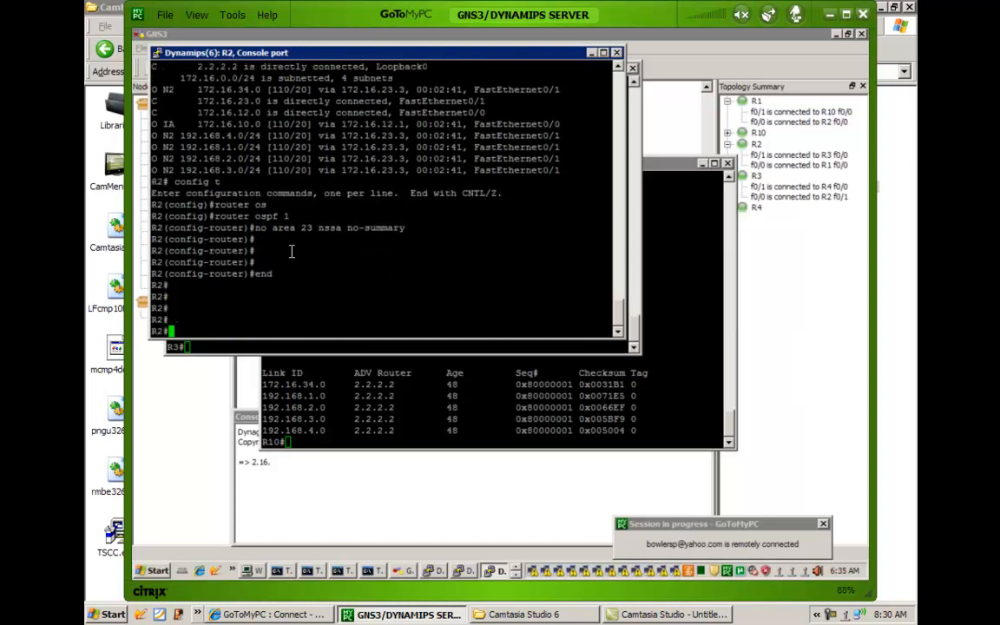
Switch to R3's console, rerun show ip route, and highlight the O IA routes, including 172.16.10.0.
click(208, 348)
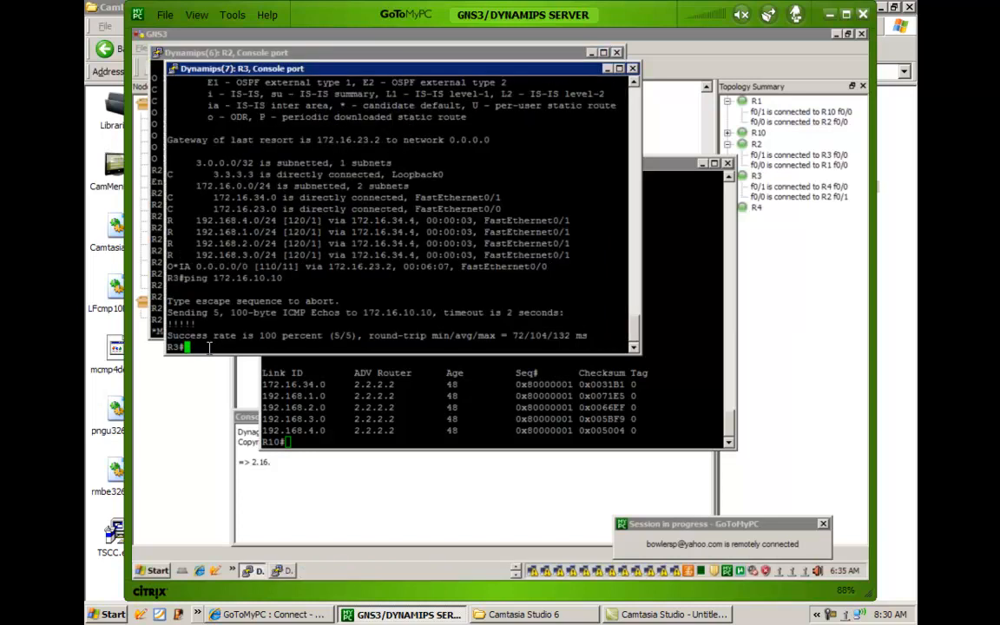
key(Up)
key(Up)
key(Return)
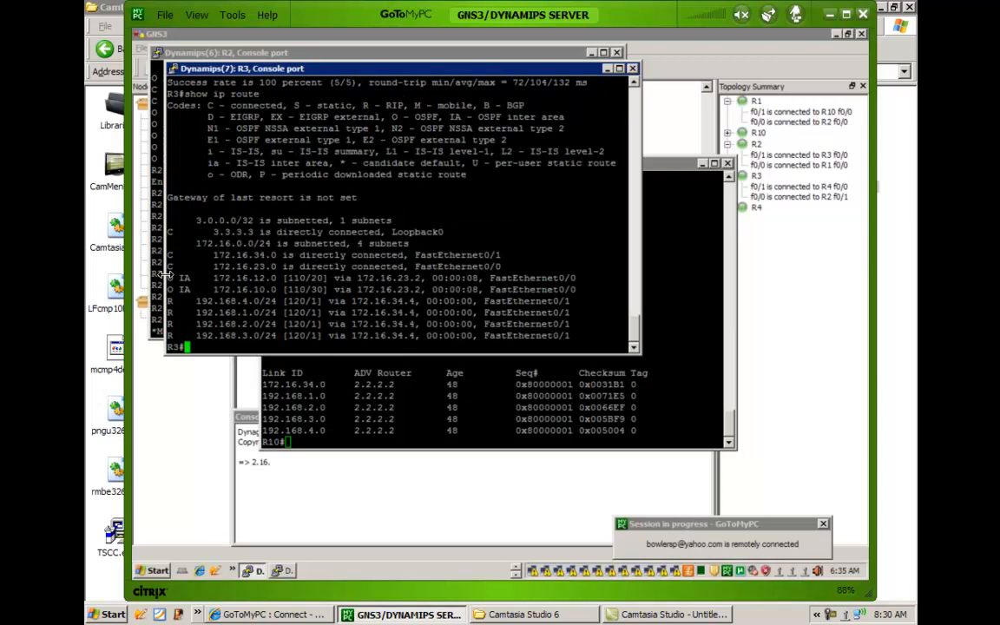
drag(167, 276, 620, 292)
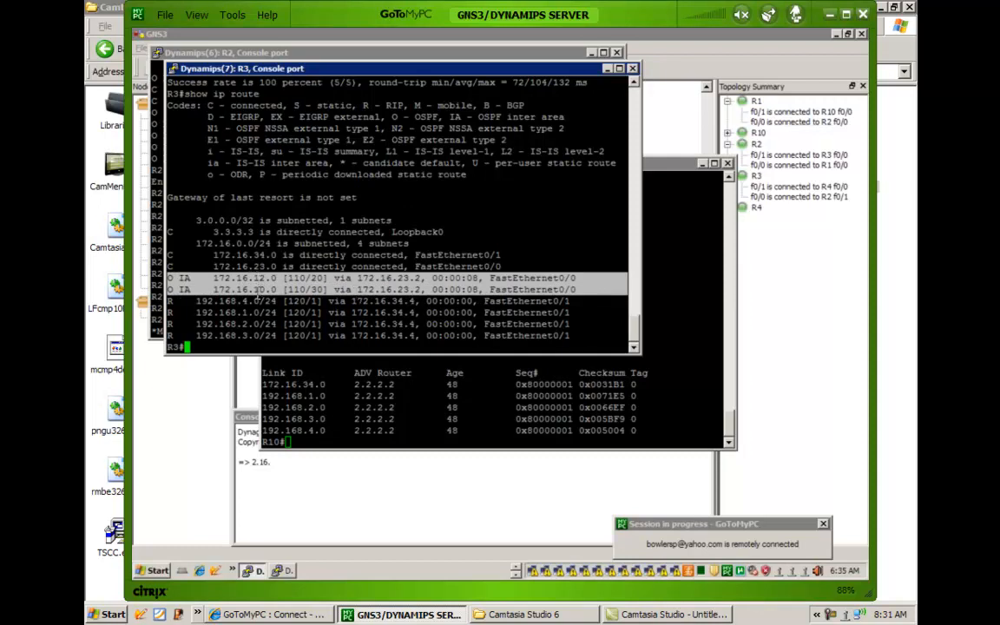
click(257, 292)
drag(255, 290, 266, 291)
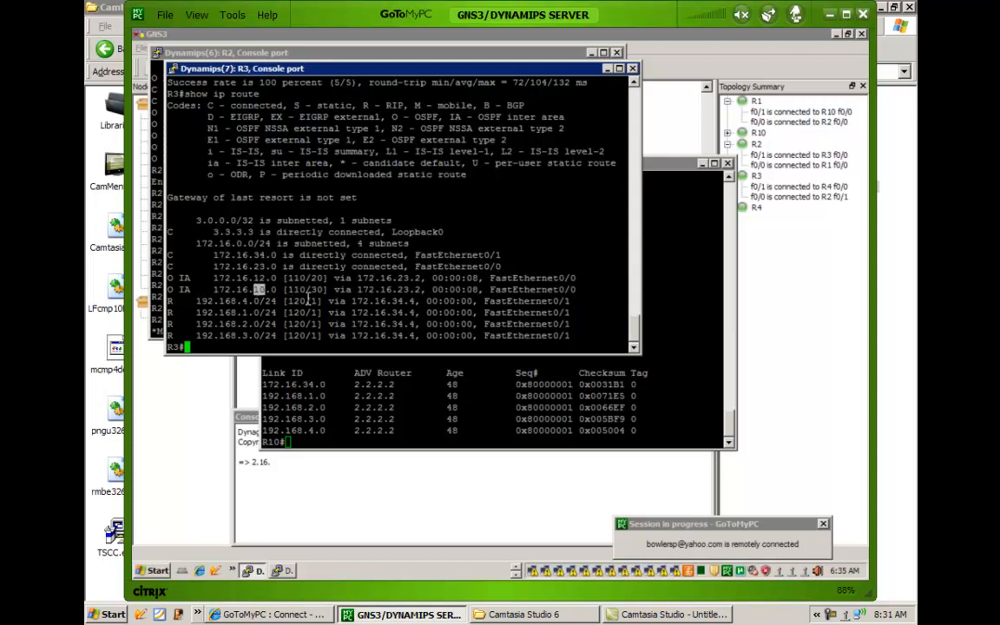
Display R3's full OSPF database again with show ip ospf database and review its area 23 link states.
text(show ip ospf)
key(Tab)
text(database)
key(Return)
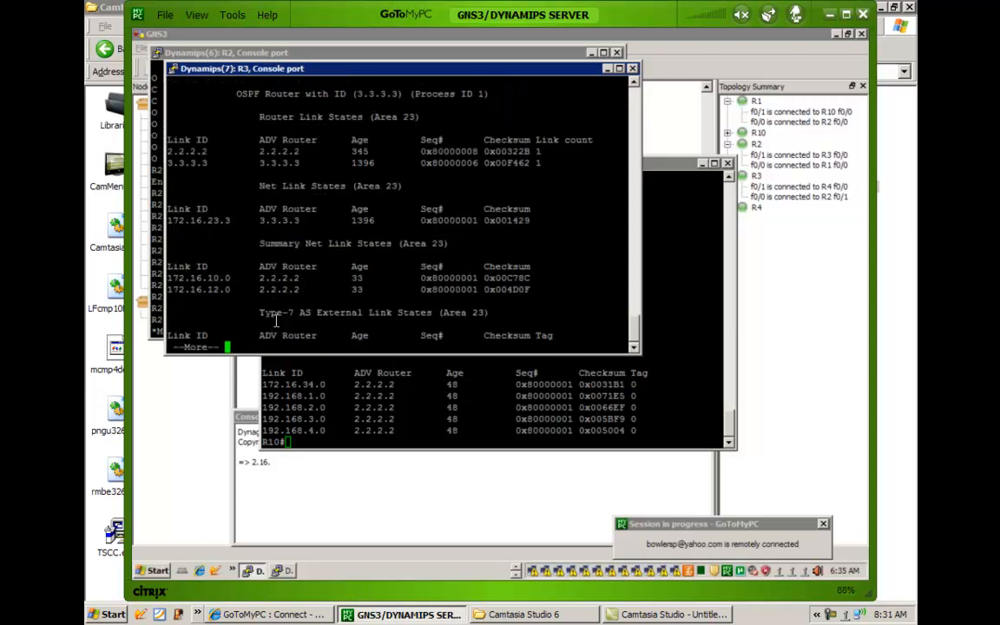
key(space)
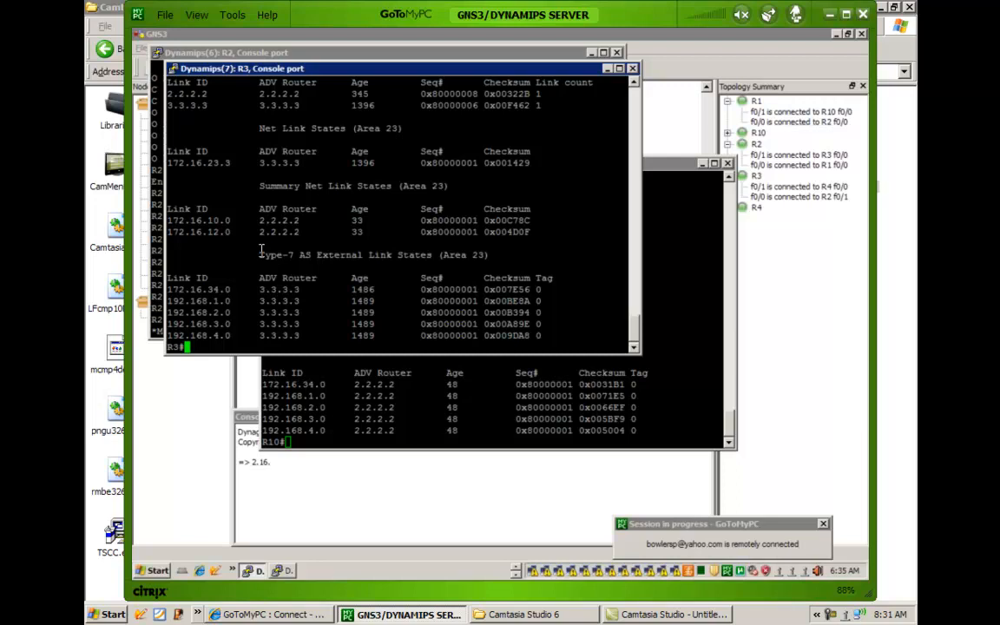
scroll(260, 250, up, 4)
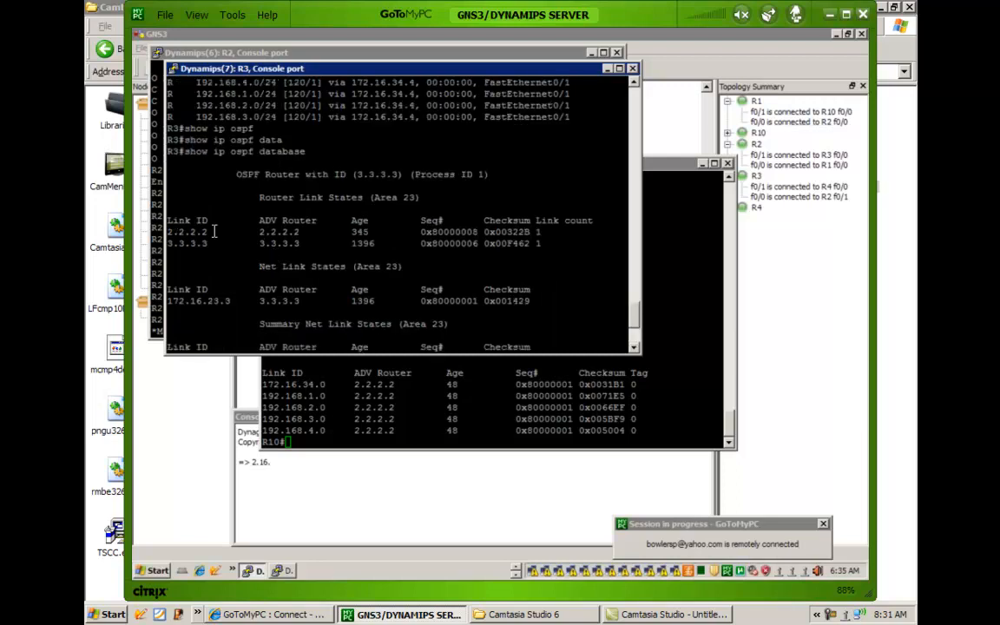
scroll(261, 236, down, 4)
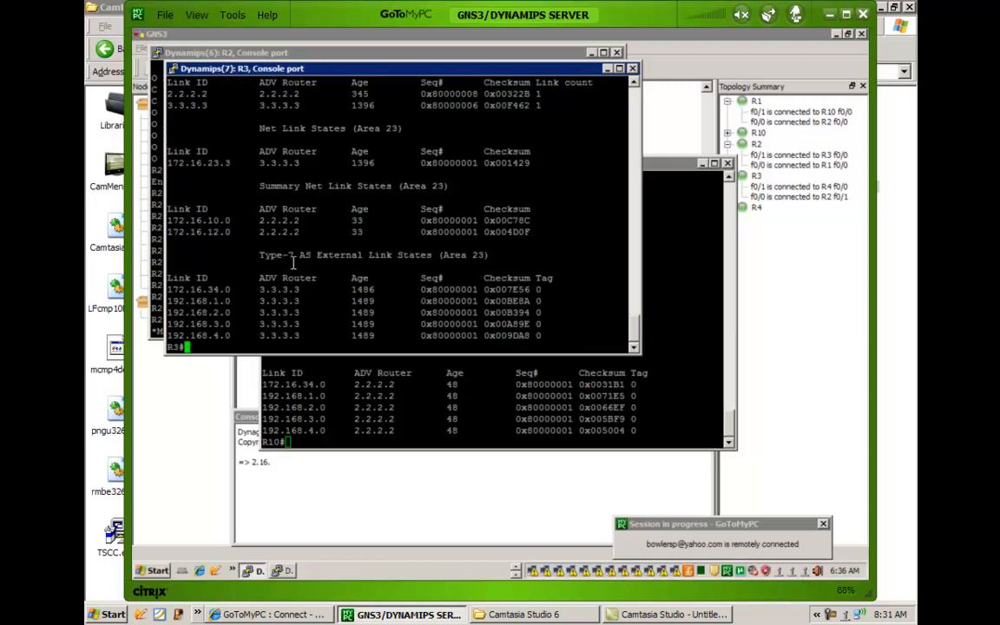
Compare the area 23 summary net link states in R3's database with the O IA routes in its routing table.
drag(258, 186, 564, 186)
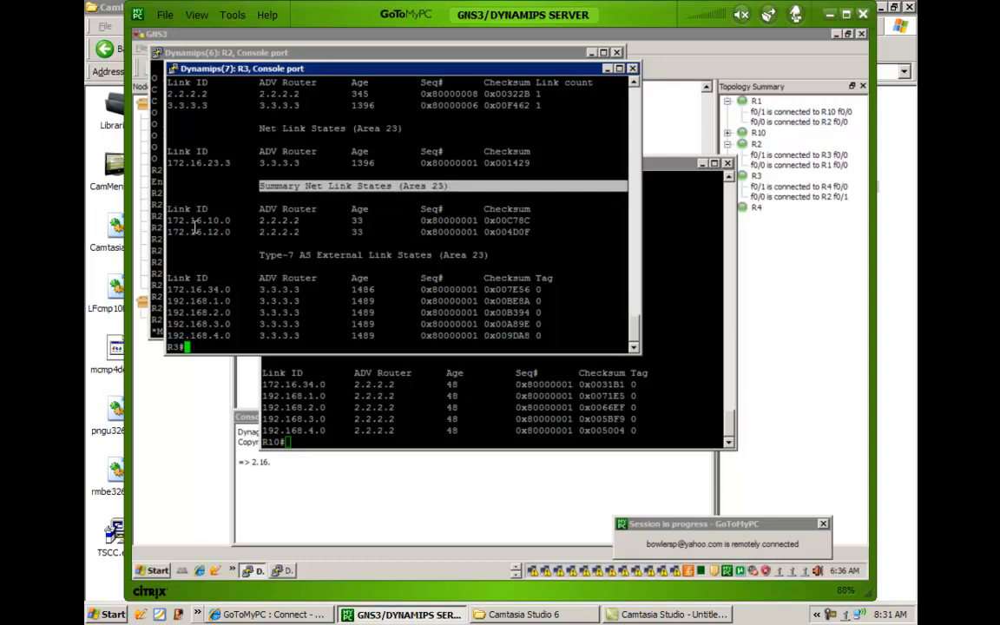
drag(167, 219, 266, 228)
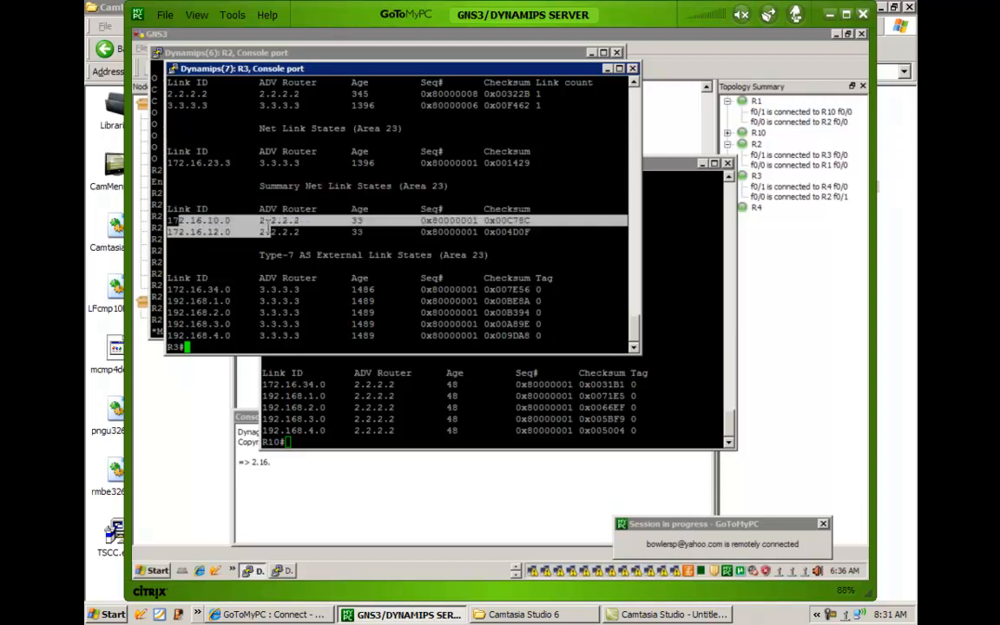
scroll(250, 200, up, 8)
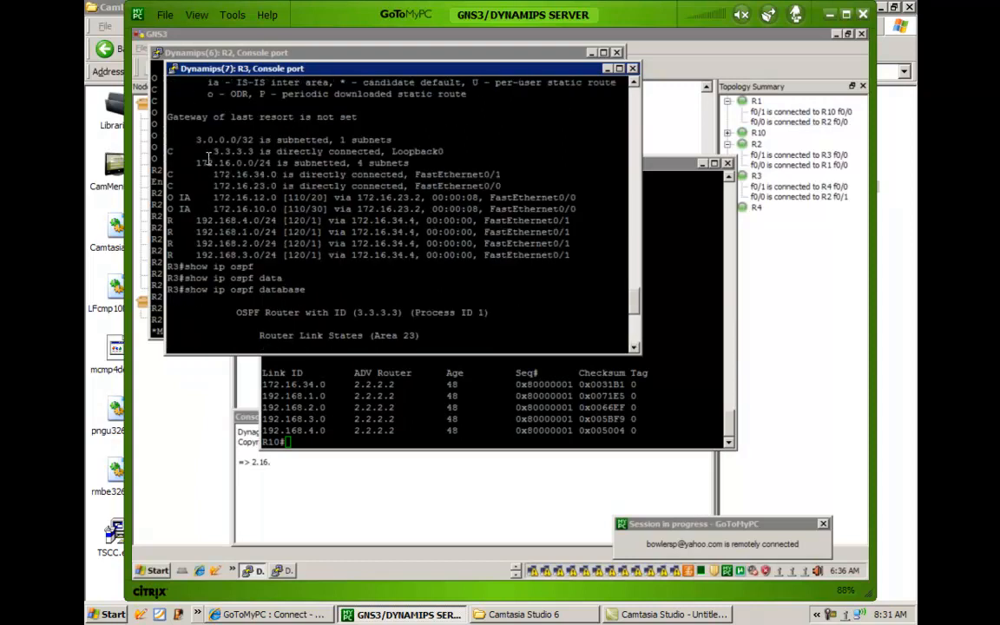
drag(179, 192, 280, 209)
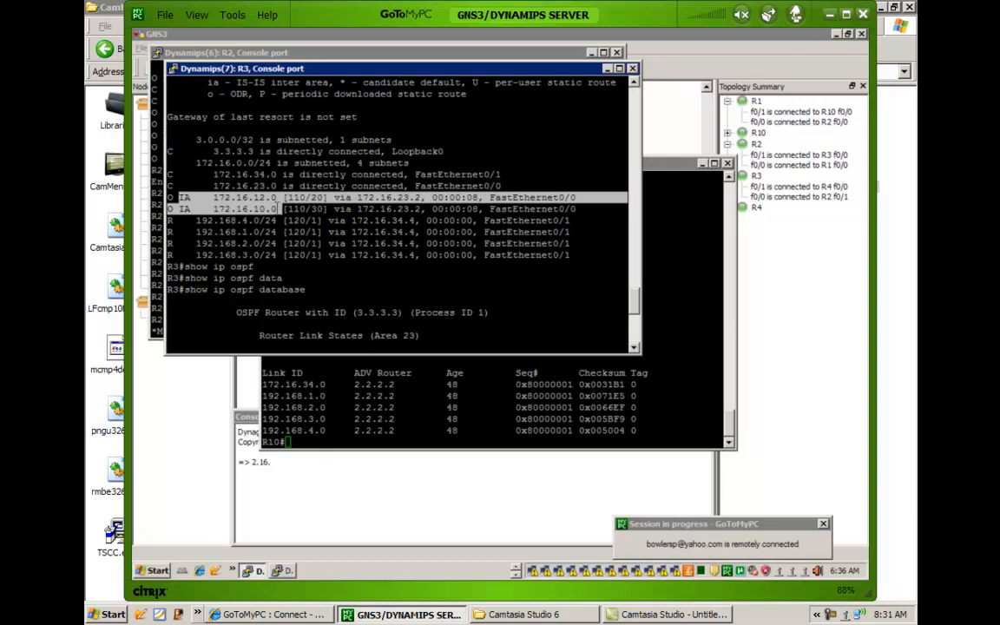
scroll(265, 199, down, 4)
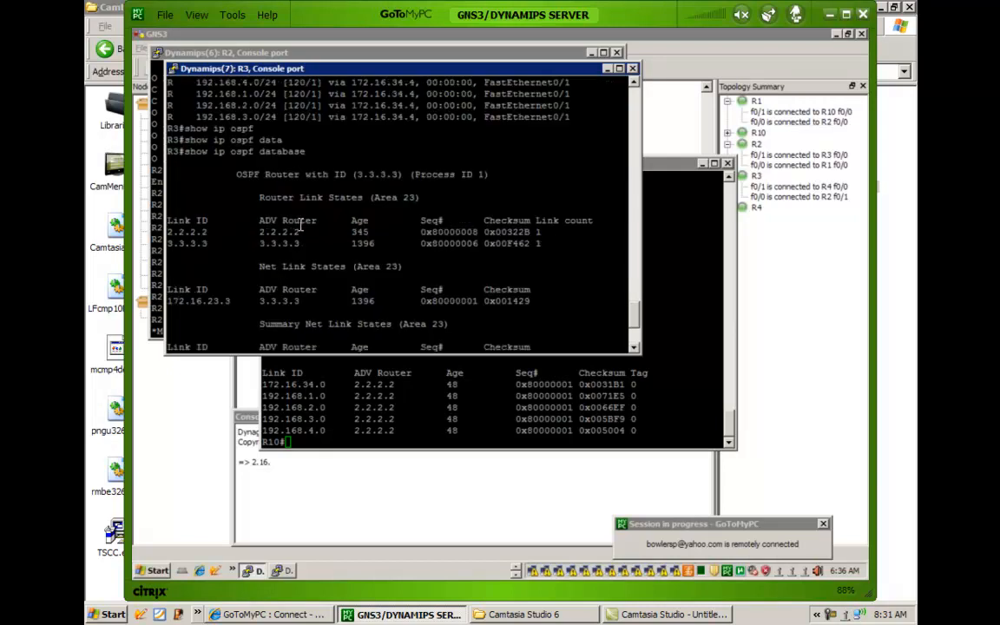
scroll(299, 224, down, 4)
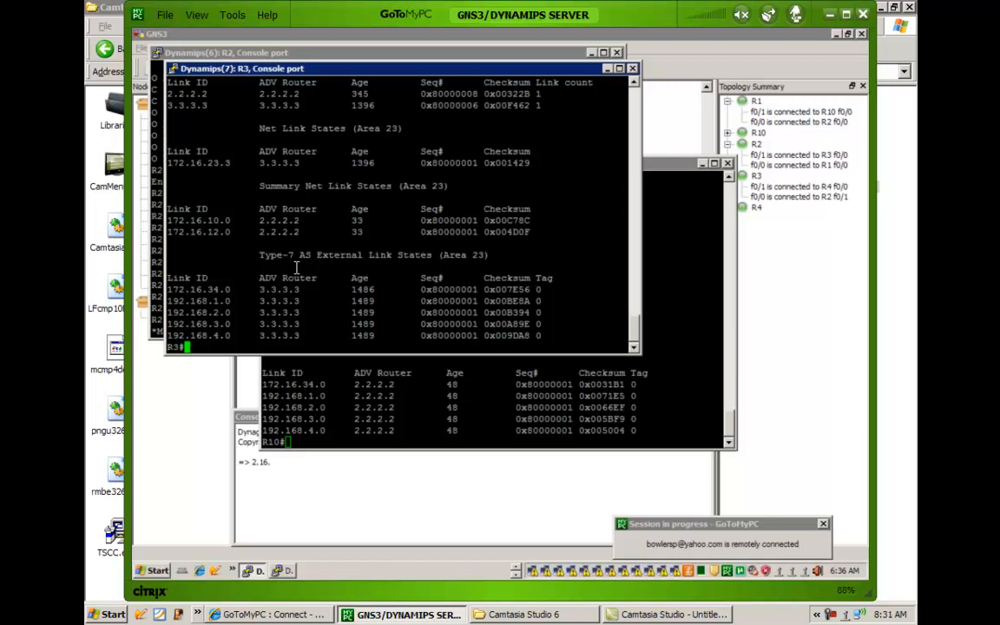
scroll(245, 213, up, 4)
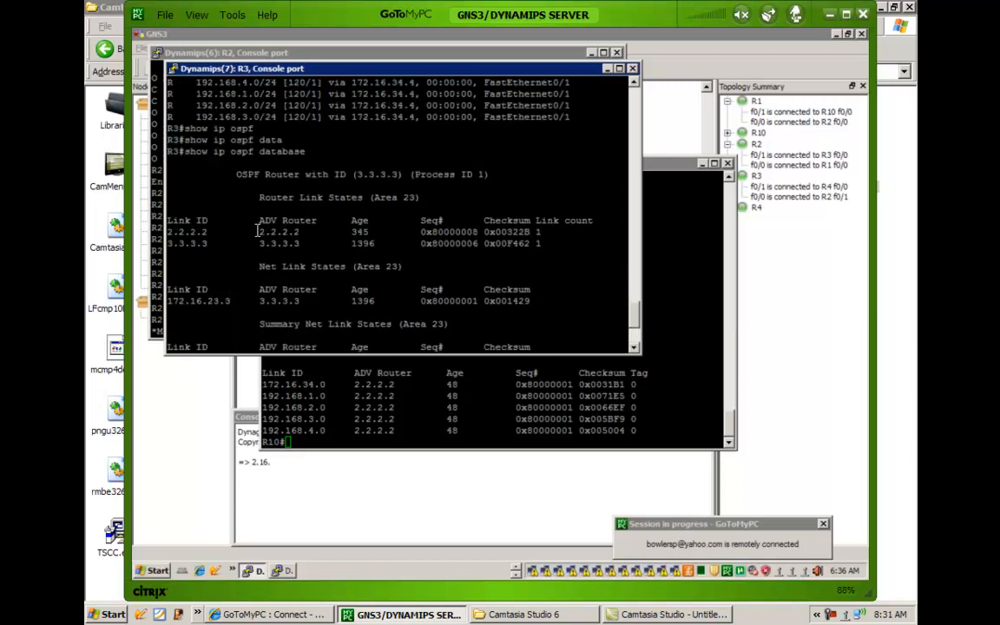
scroll(261, 227, up, 8)
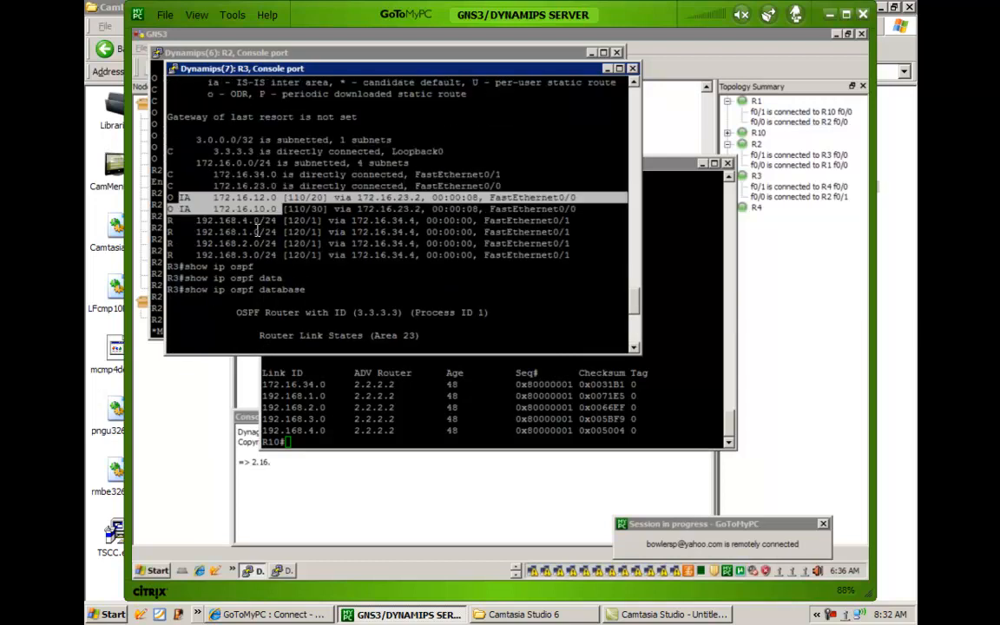
scroll(278, 239, down, 8)
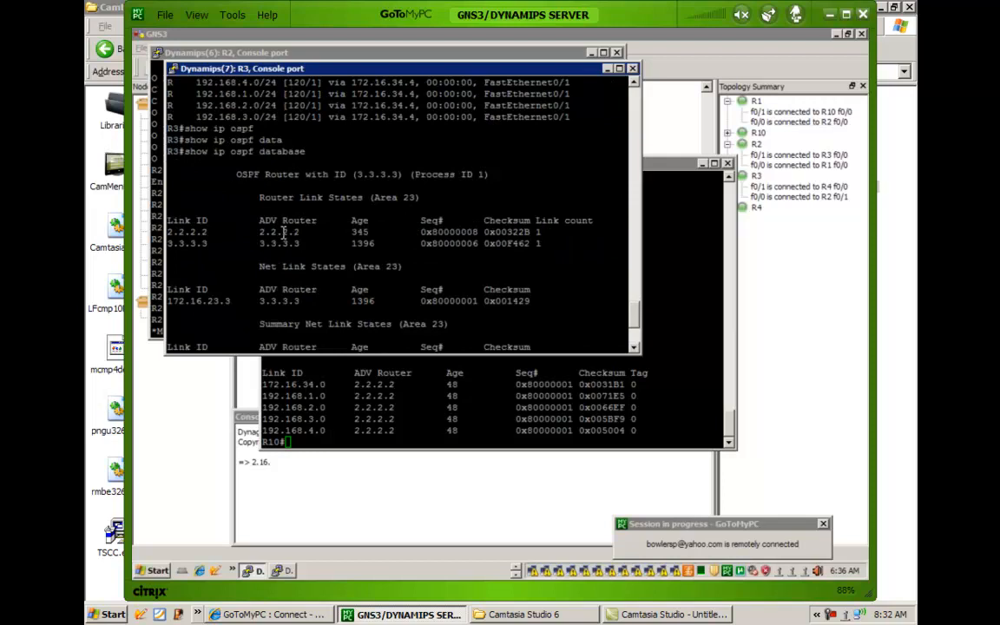
scroll(262, 217, down, 4)
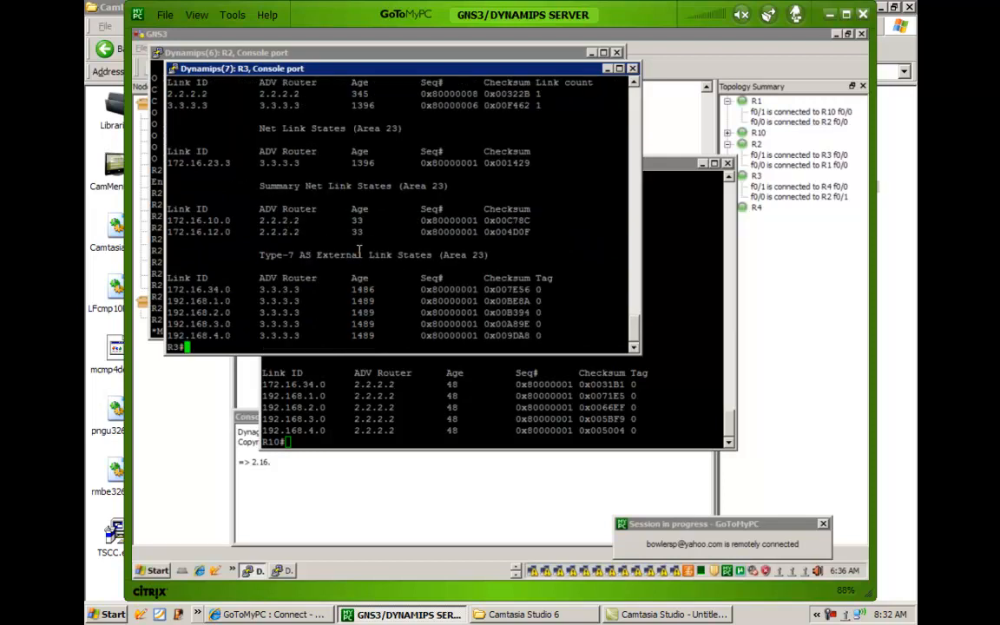
drag(270, 195, 336, 187)
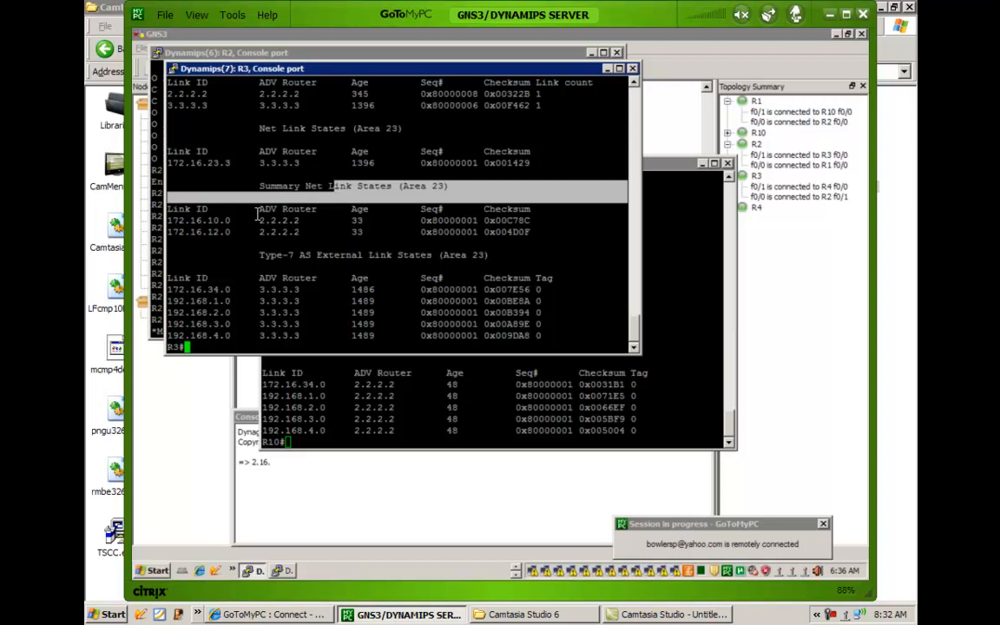
Highlight the 172.16.10.0 and 172.16.12.0 entries advertised by 2.2.2.2 under R3's area 23 summary net link states.
click(165, 211)
double_click(178, 210)
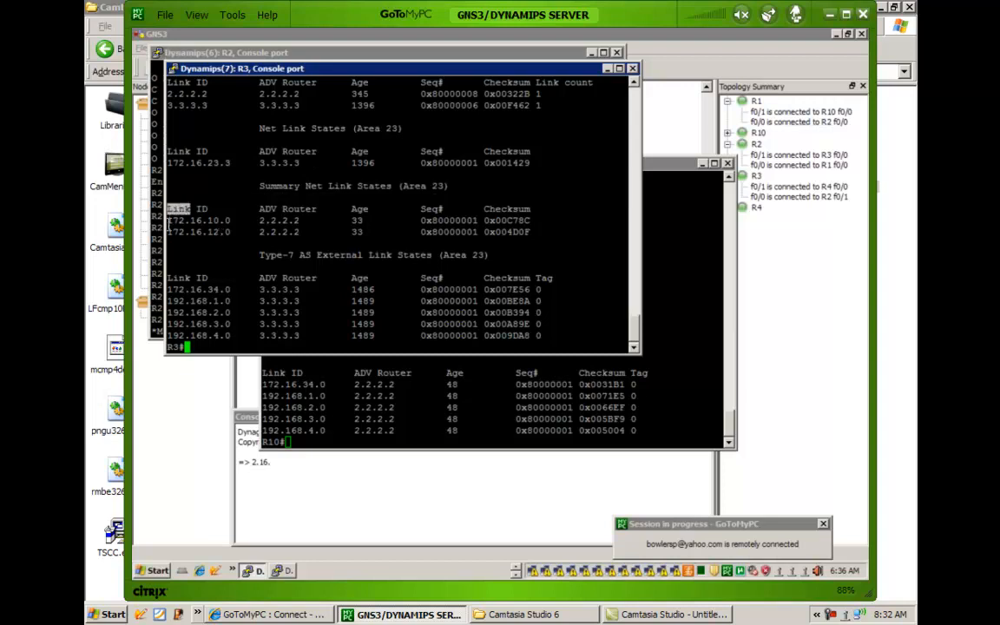
drag(167, 221, 497, 223)
drag(453, 232, 167, 220)
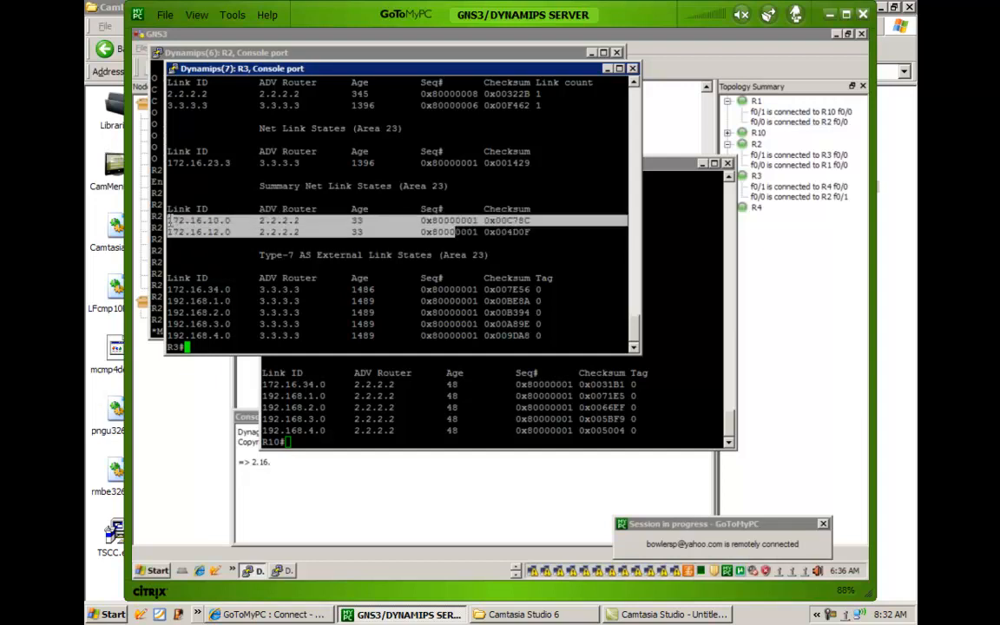
right_click(255, 212)
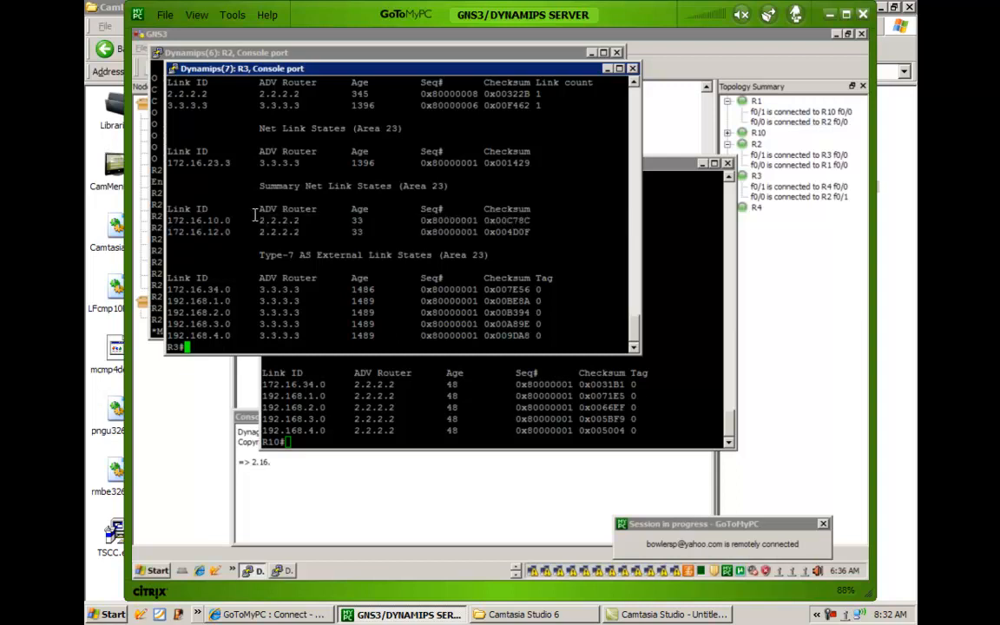
drag(300, 232, 167, 221)
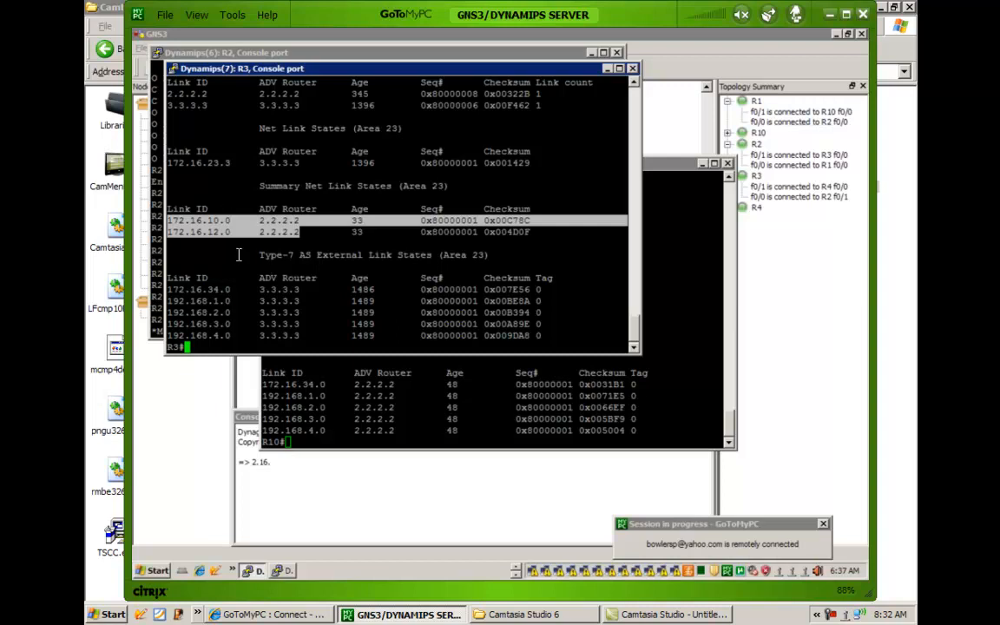
right_click(257, 273)
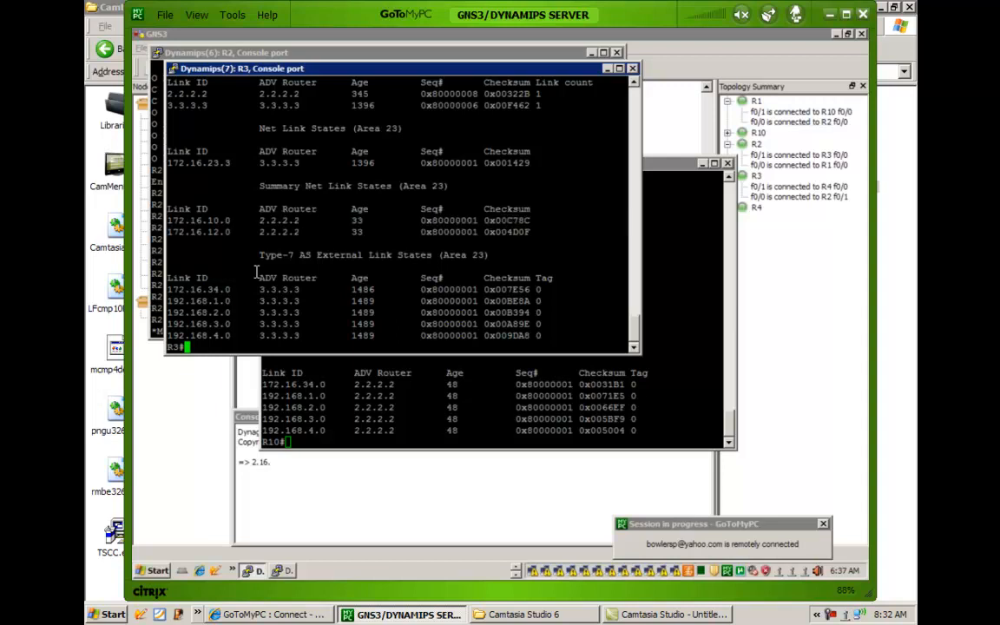
Rerun show ip route on R3, review the O IA and RIP routes, and return to the GNS3 topology diagram.
text(show ip route)
key(Return)
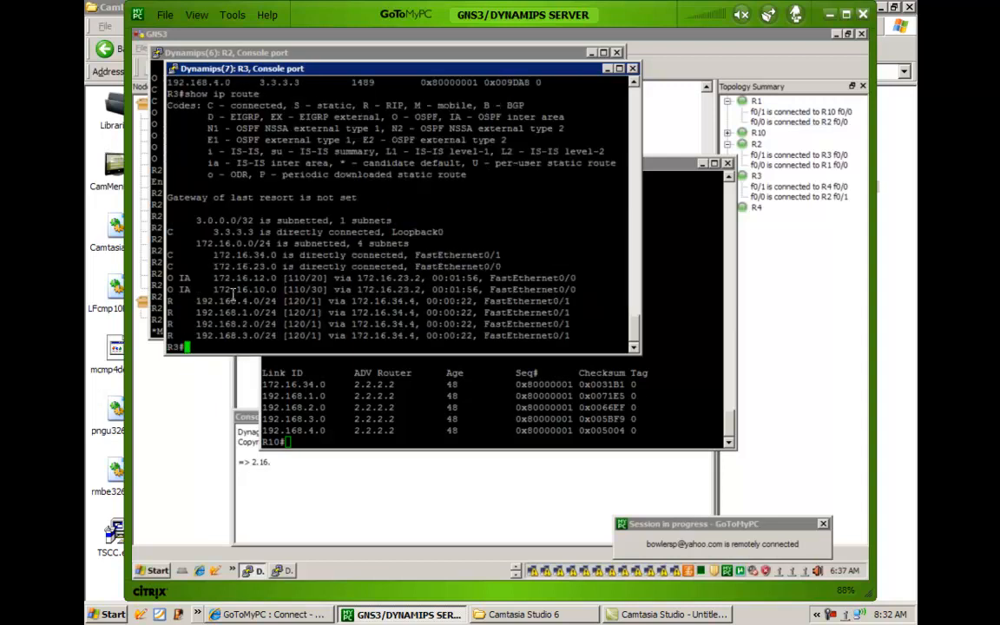
drag(176, 289, 229, 337)
click(245, 270)
click(670, 125)
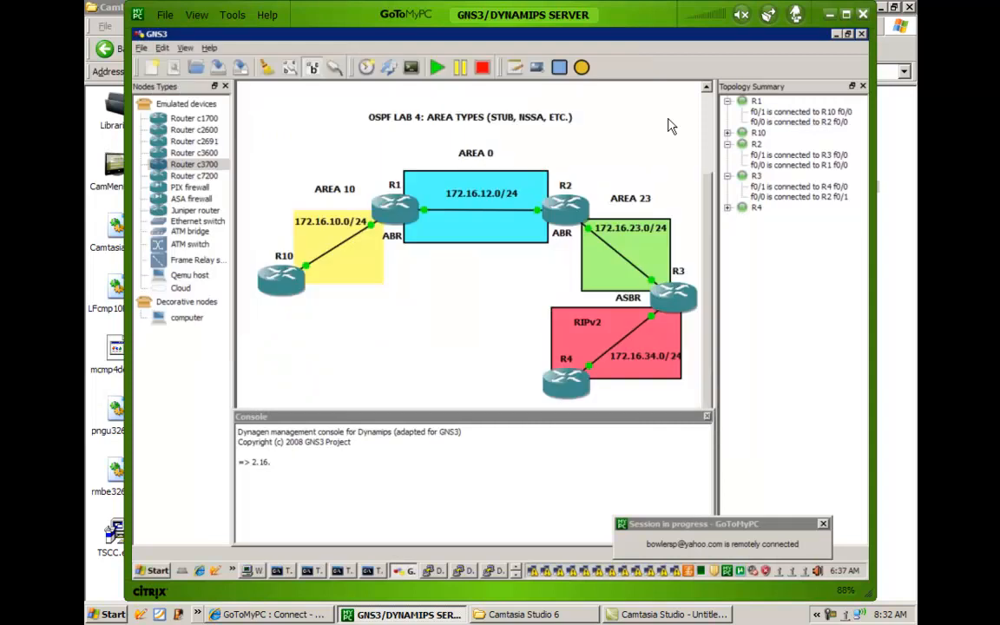